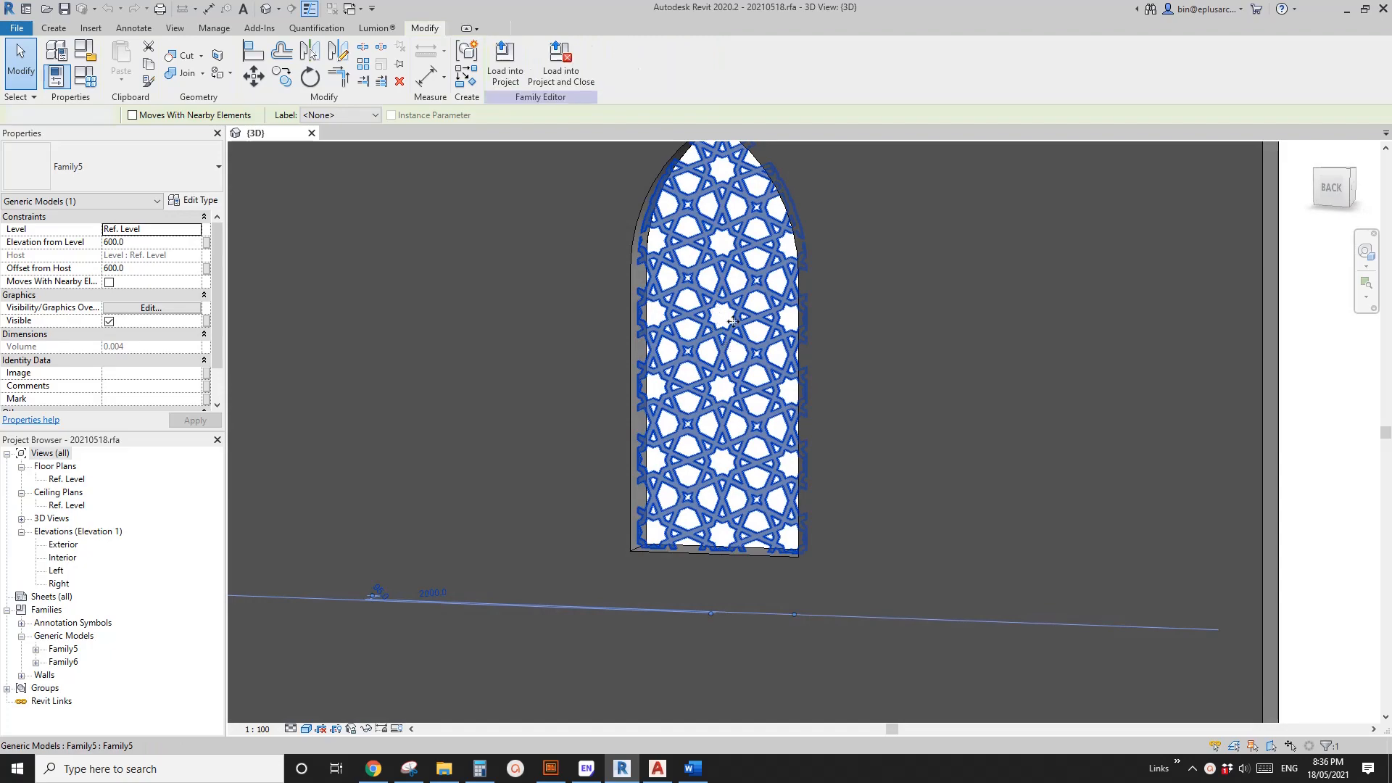
# Flex the arched lattice window family by setting its Width to 800 and its Height to 1800 in the family types
pyautogui.keyDown('shift'); pyautogui.moveTo(727, 343); pyautogui.dragTo(735, 450, button='middle'); pyautogui.keyUp('shift')
pyautogui.scroll(-3, 875, 459)
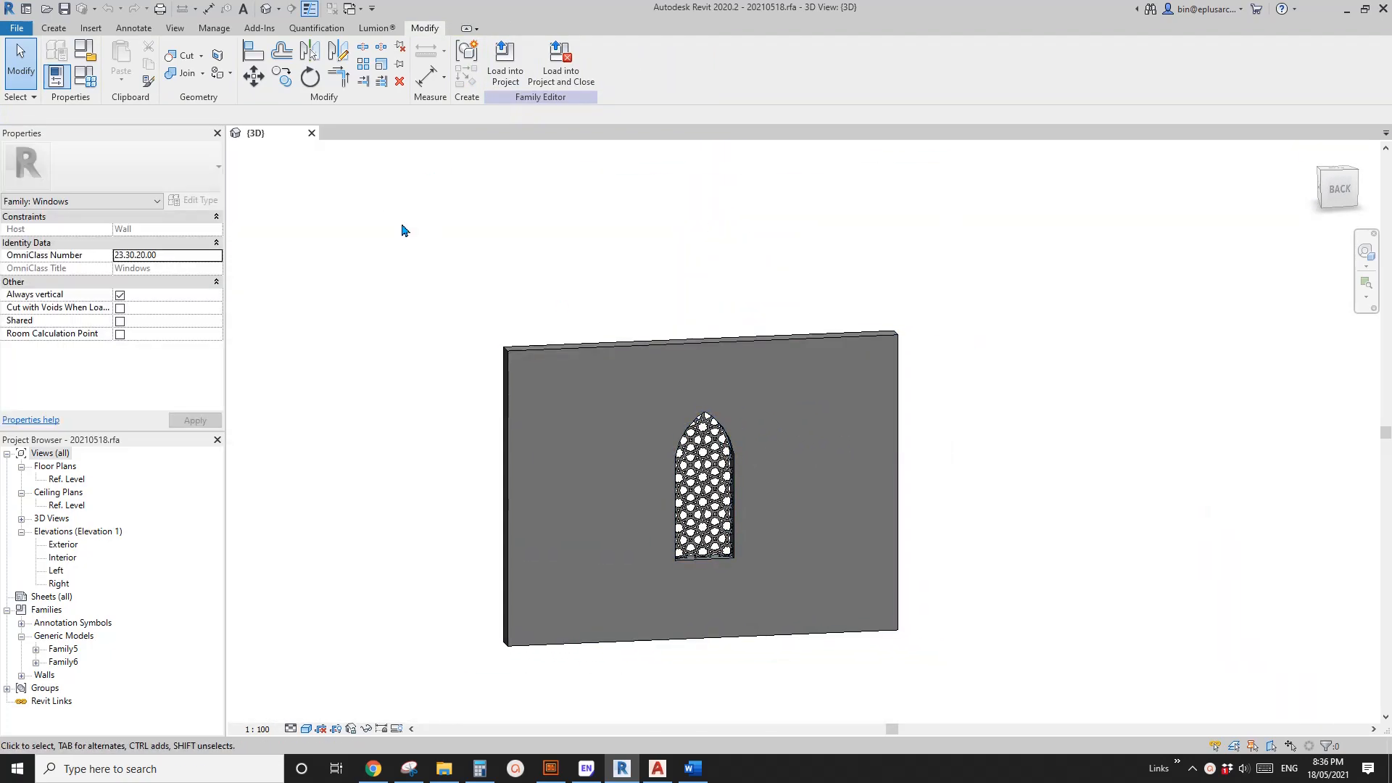
pyautogui.scroll(3, 727, 545)
pyautogui.moveTo(726, 545); pyautogui.dragTo(764, 546, button='middle')
pyautogui.click(85, 77)
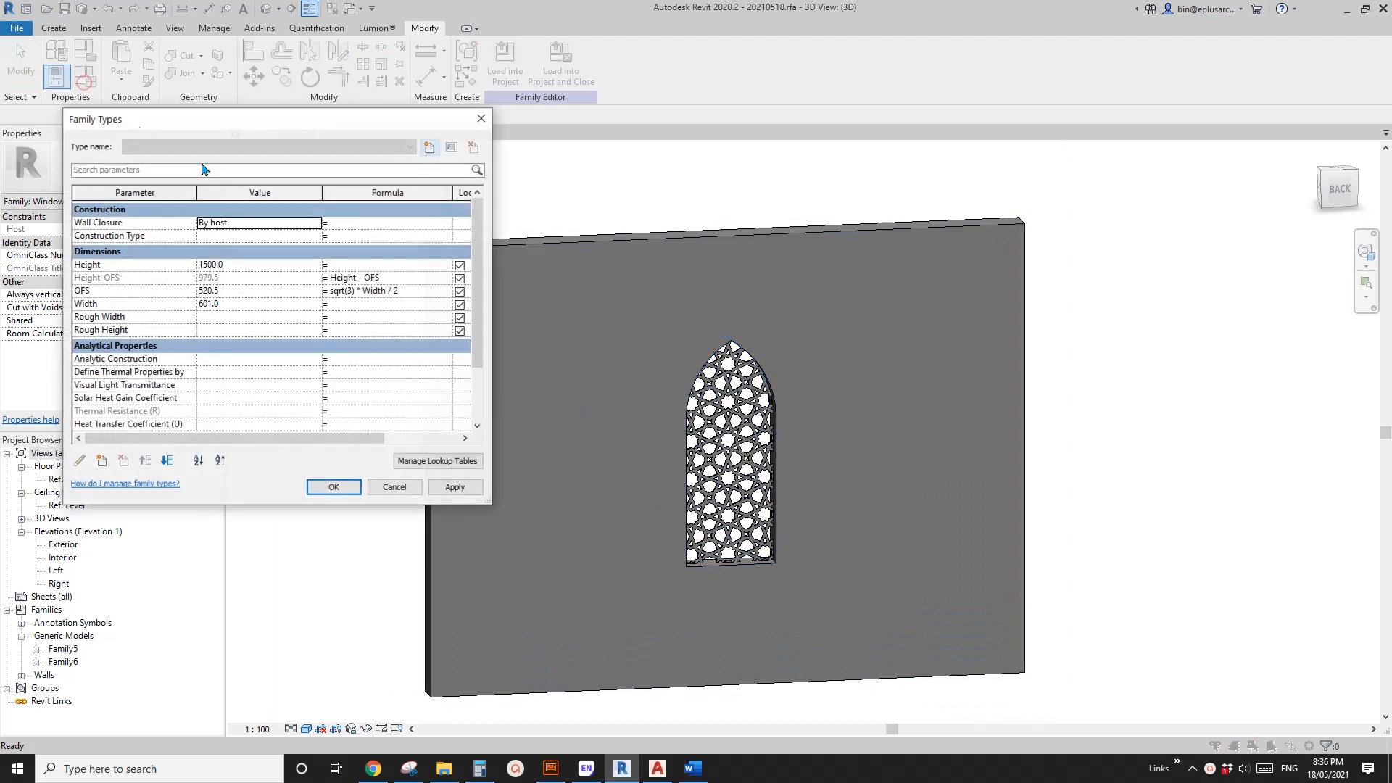
pyautogui.click(251, 306)
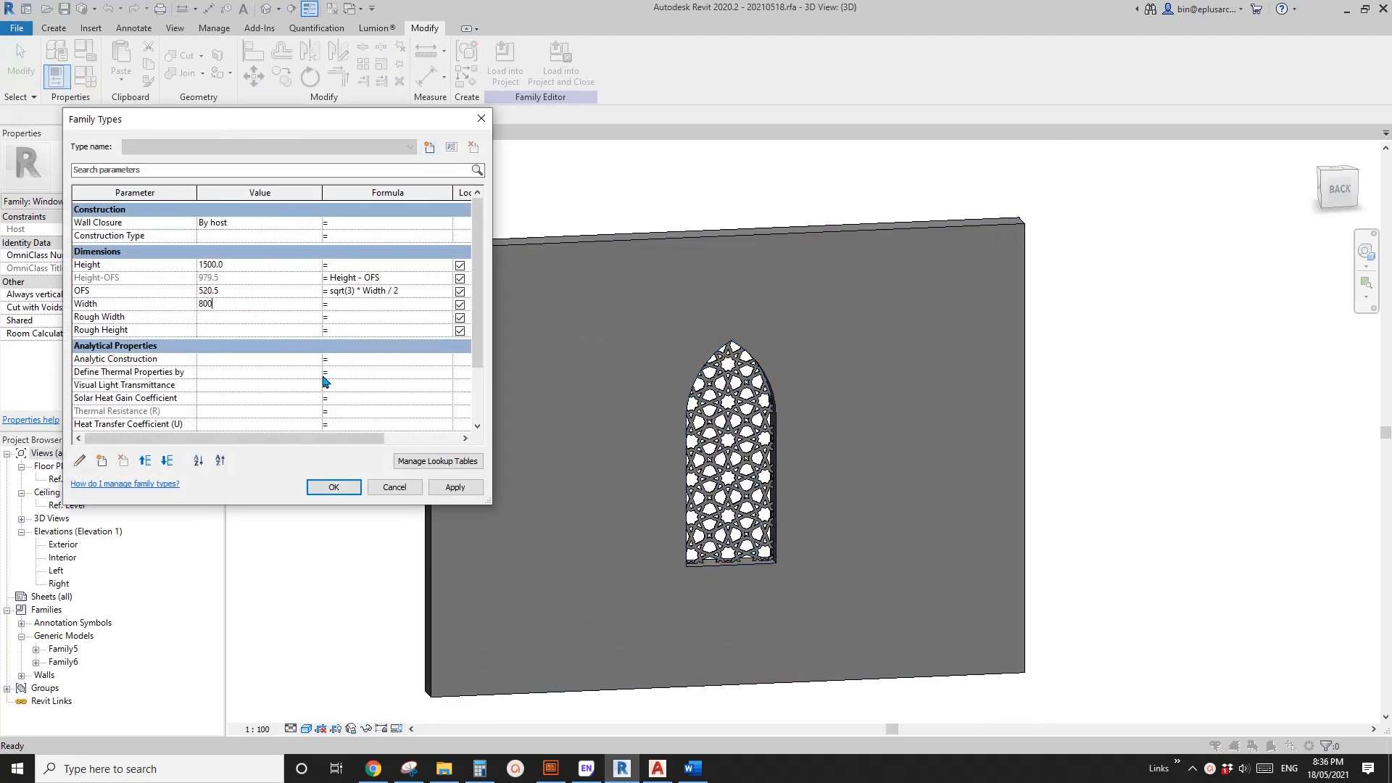
pyautogui.click(446, 487)
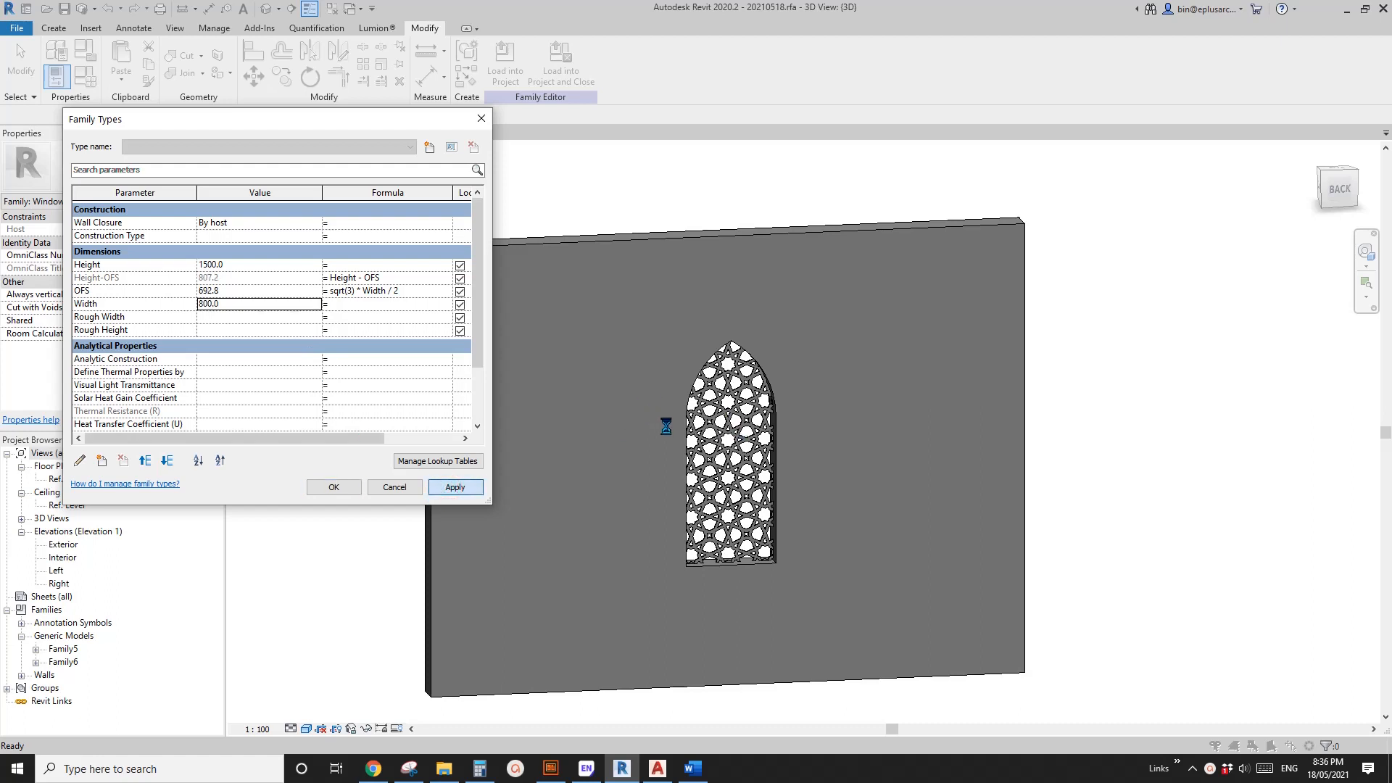
pyautogui.click(248, 268)
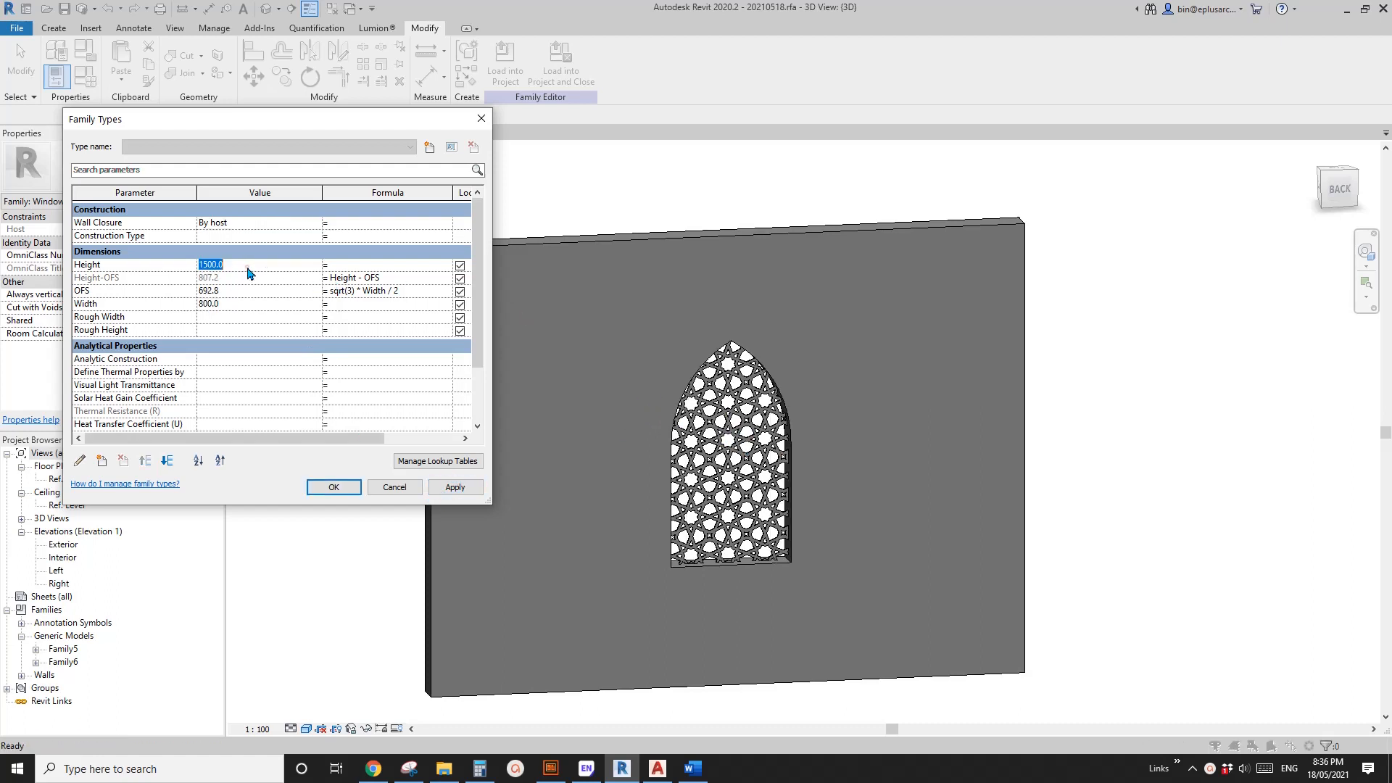
pyautogui.click(465, 489)
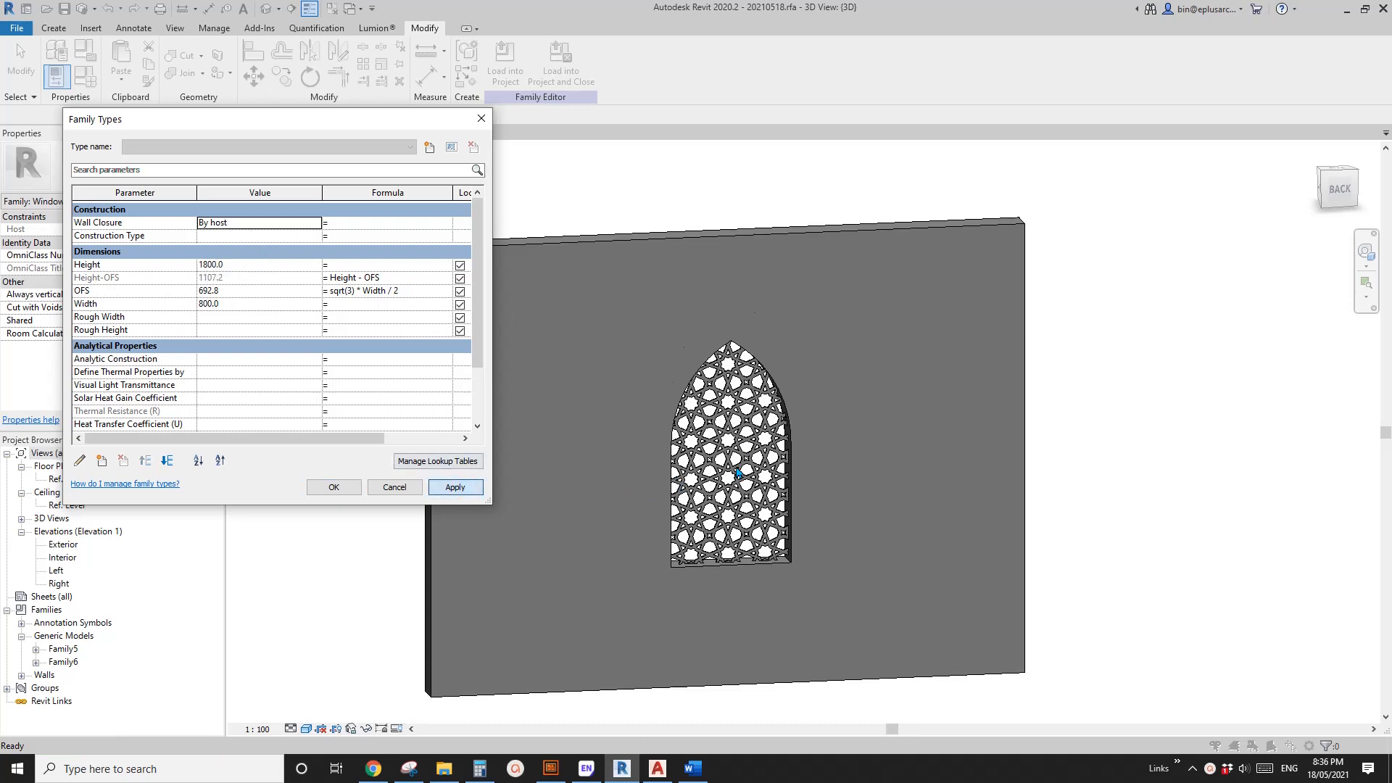
pyautogui.click(343, 482)
# Inspect the resized lattice window at an angle and close the 20210518 family without saving it
pyautogui.moveTo(855, 507); pyautogui.dragTo(813, 479, button='middle')
pyautogui.scroll(1, 787, 476)
pyautogui.keyDown('shift'); pyautogui.moveTo(732, 465); pyautogui.dragTo(786, 492, button='middle'); pyautogui.keyUp('shift')
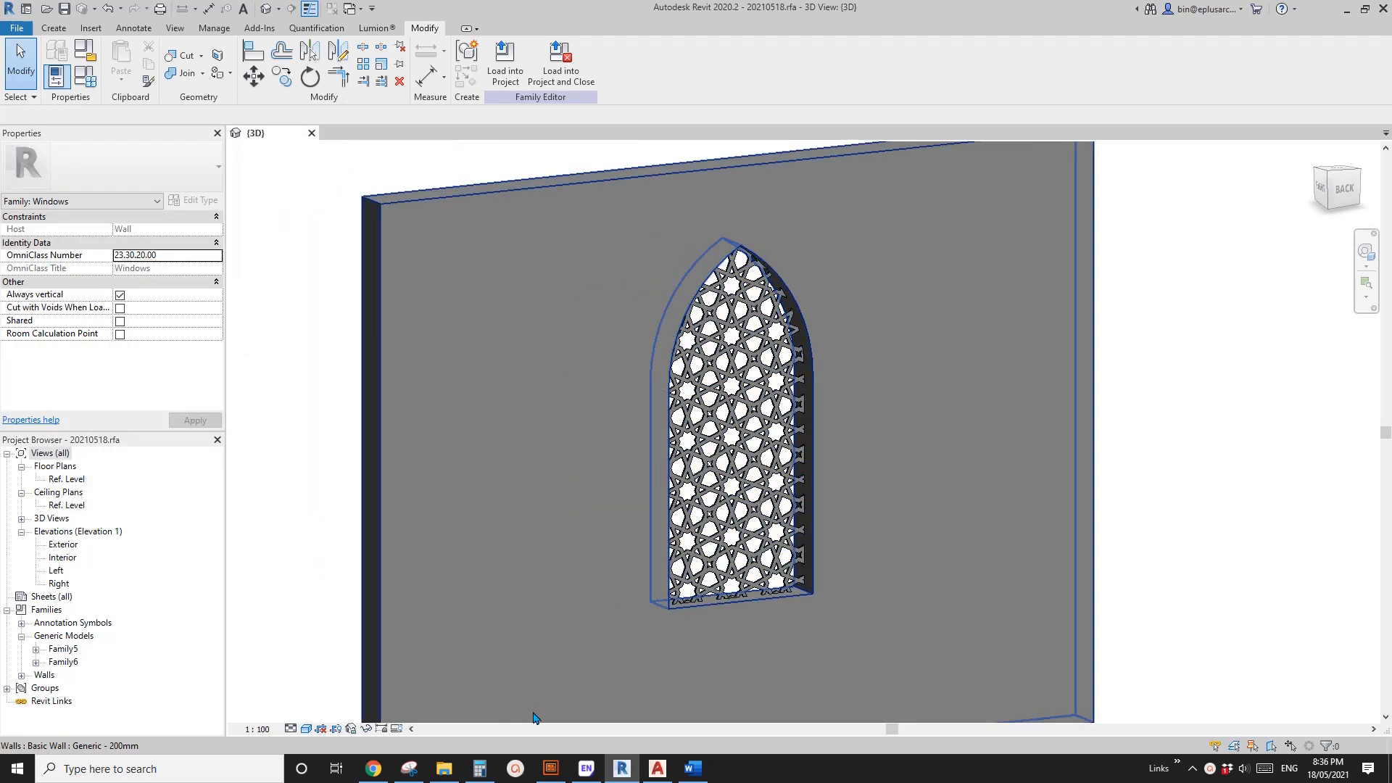
pyautogui.click(311, 133)
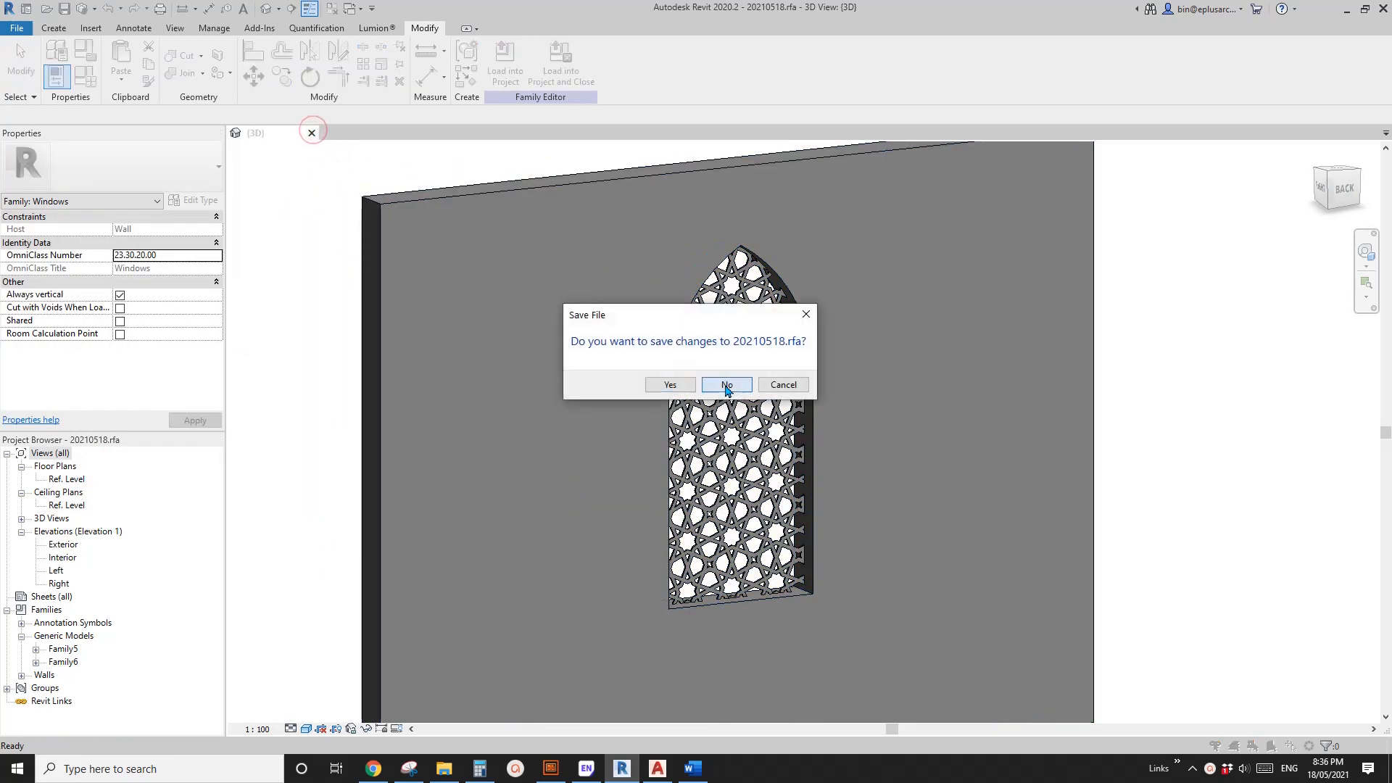
pyautogui.click(725, 383)
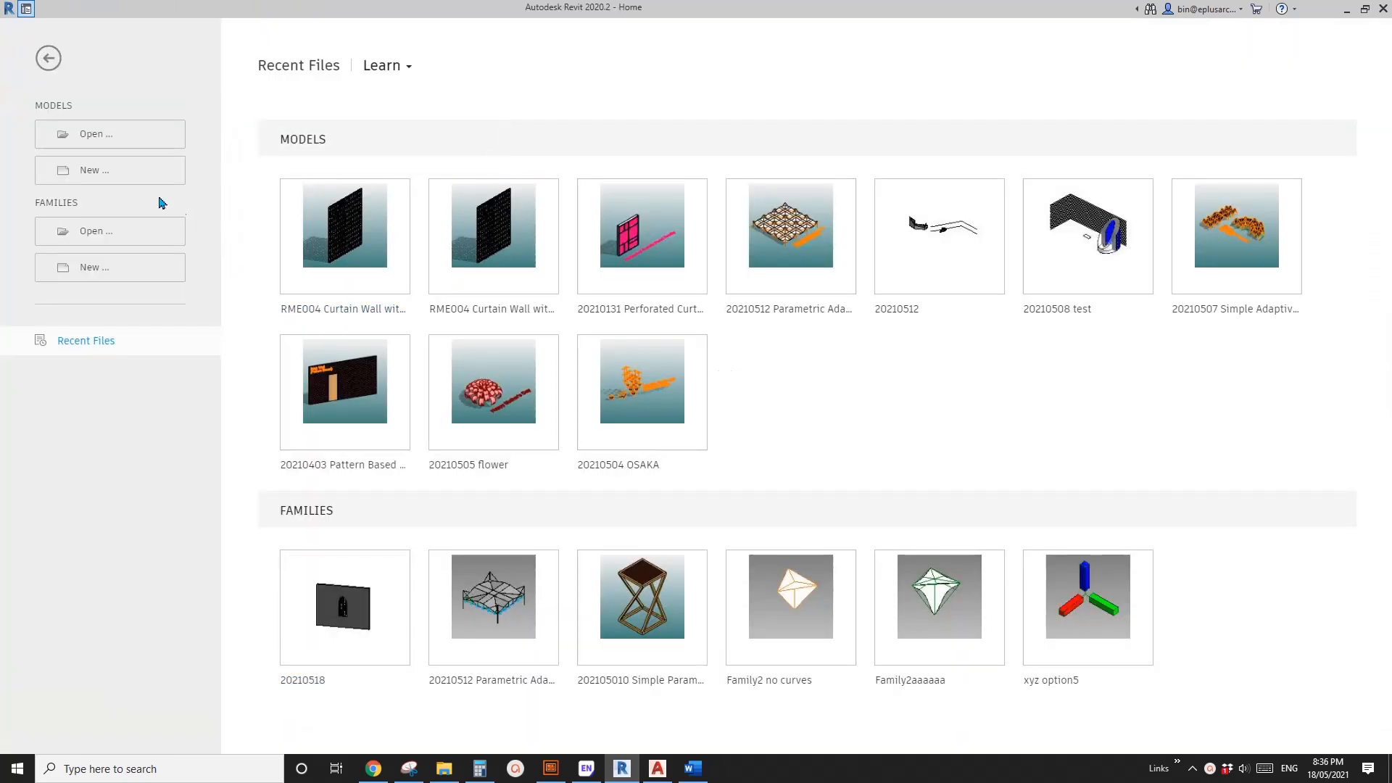
# Create a new family from the Metric Window template
pyautogui.click(117, 267)
pyautogui.scroll(-20, 682, 333)
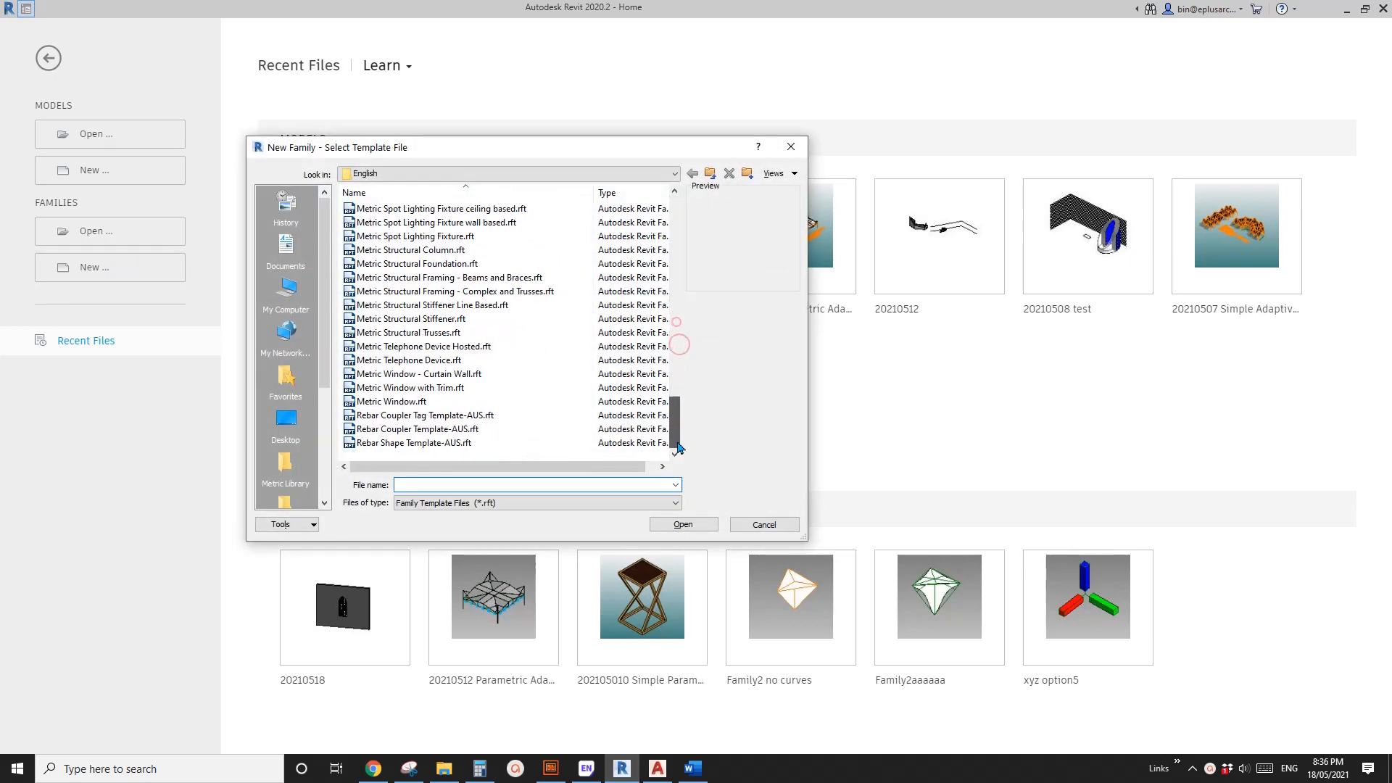
pyautogui.click(397, 400)
pyautogui.click(677, 524)
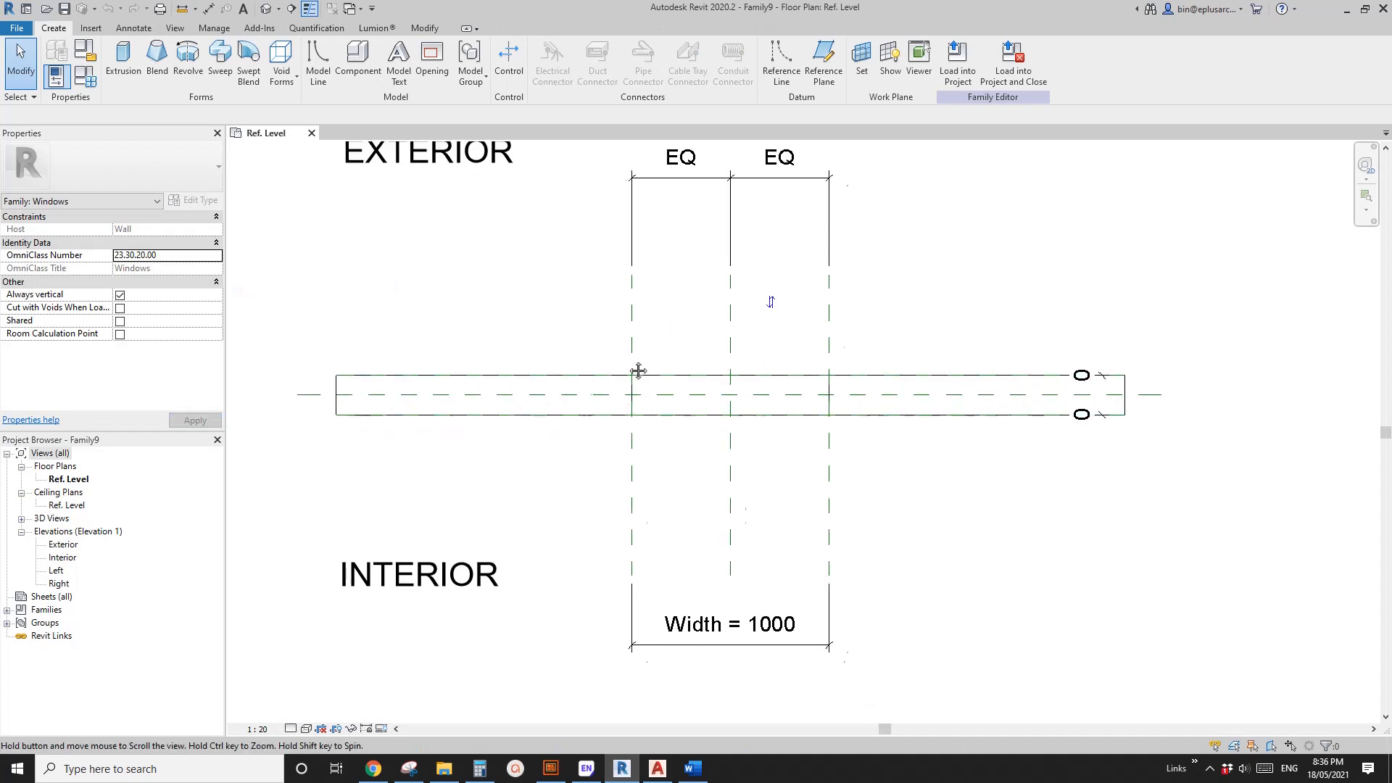
# Open the Interior elevation and extend the Center (Left/Right) reference plane up past the head of the window opening
pyautogui.doubleClick(64, 547)
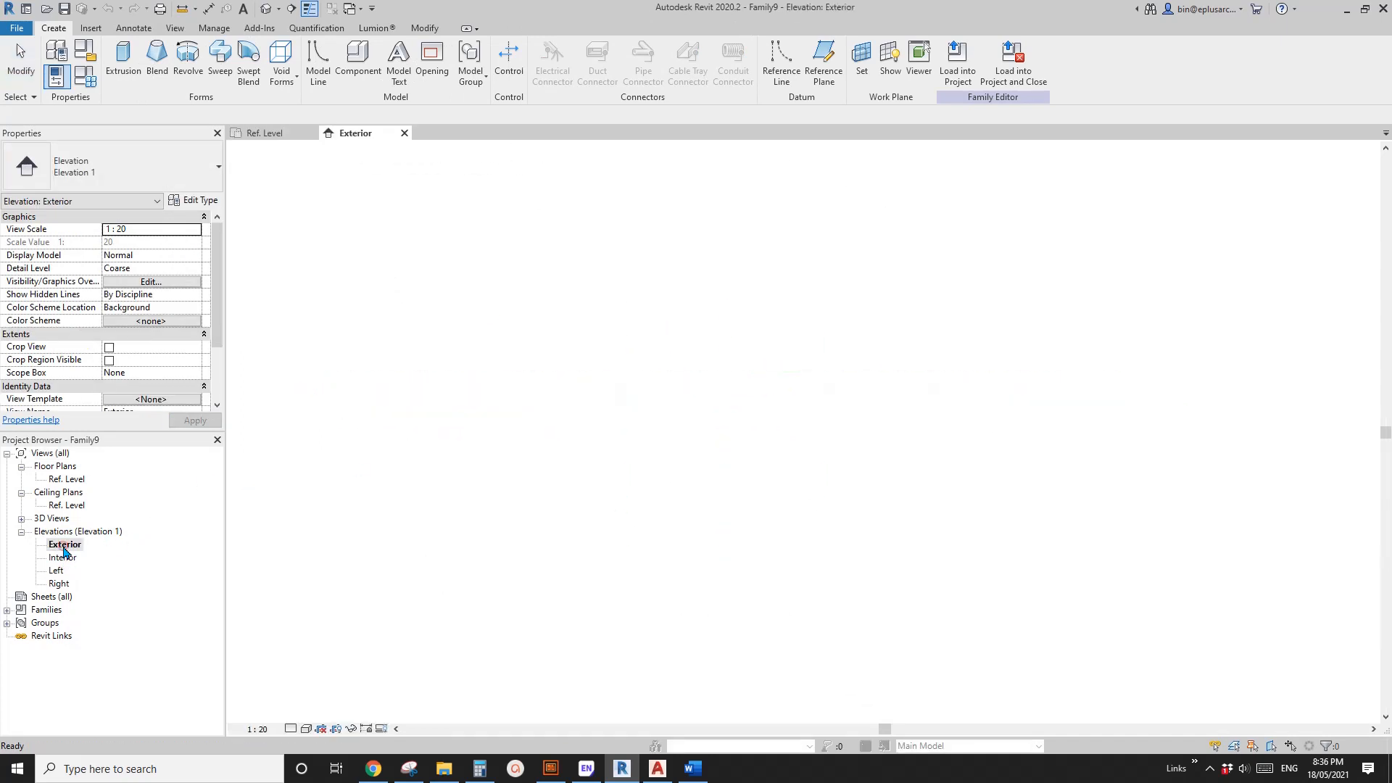
pyautogui.doubleClick(64, 557)
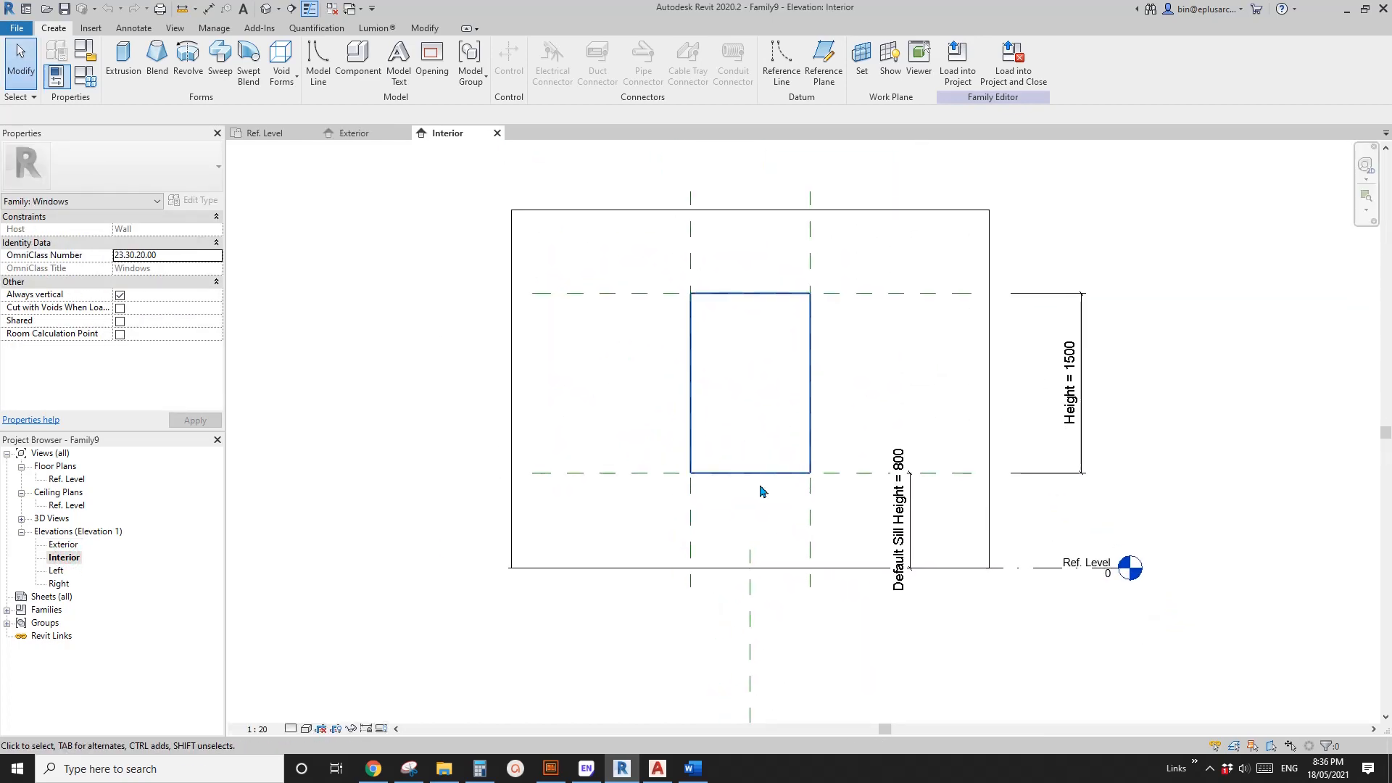
pyautogui.moveTo(750, 607); pyautogui.dragTo(749, 534, button='middle')
pyautogui.click(724, 544)
pyautogui.click(762, 537)
pyautogui.moveTo(729, 493); pyautogui.dragTo(715, 183)
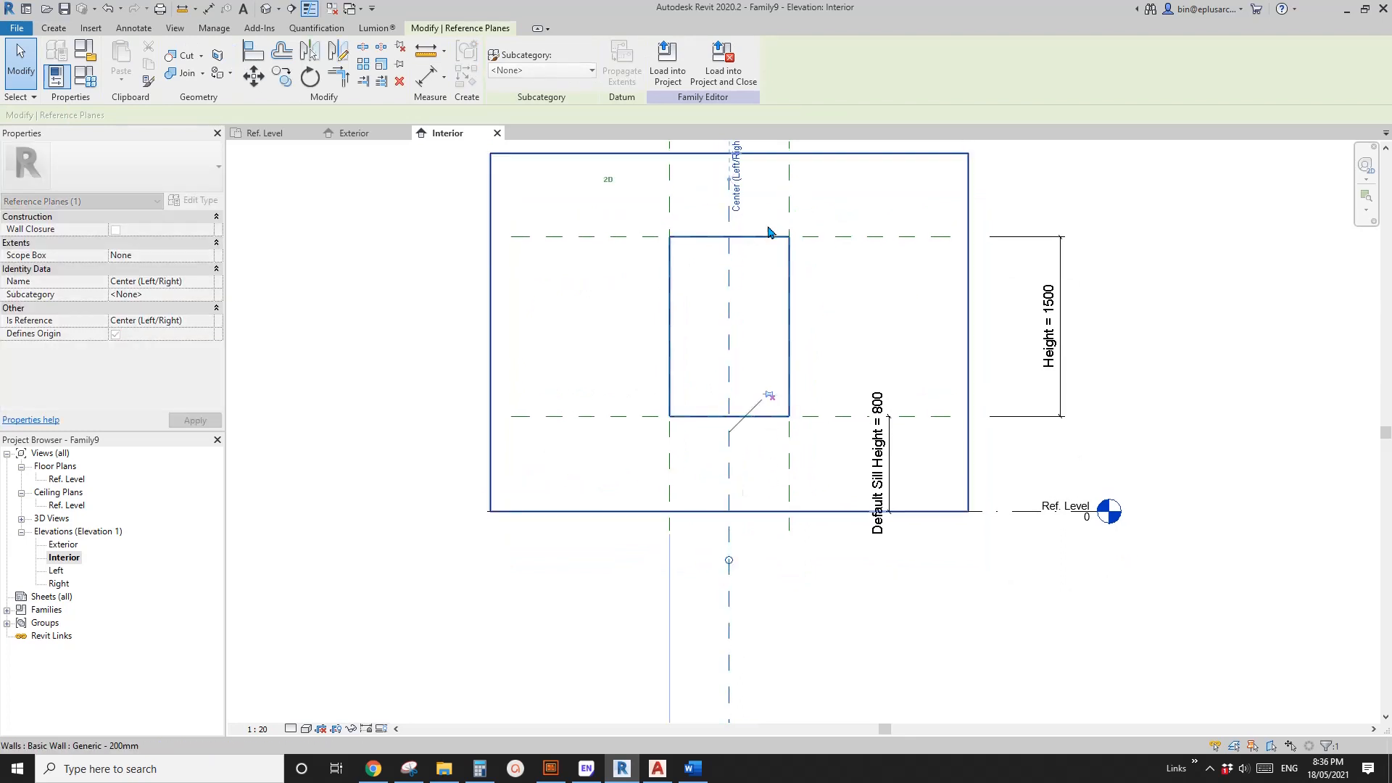
# Draw a horizontal reference plane across the window opening, about 573 mm below the opening's head
pyautogui.press('r')
pyautogui.press('p')
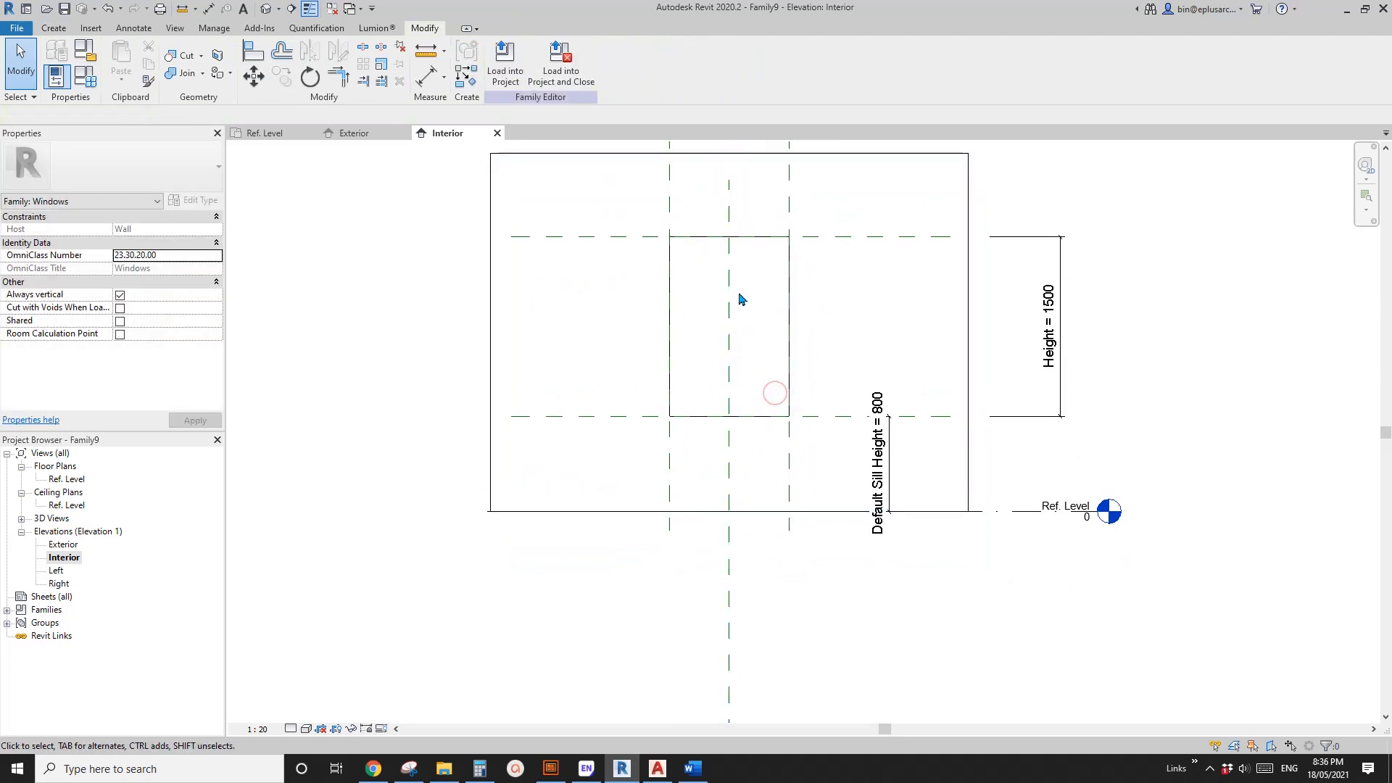
pyautogui.scroll(1, 764, 351)
pyautogui.click(575, 351)
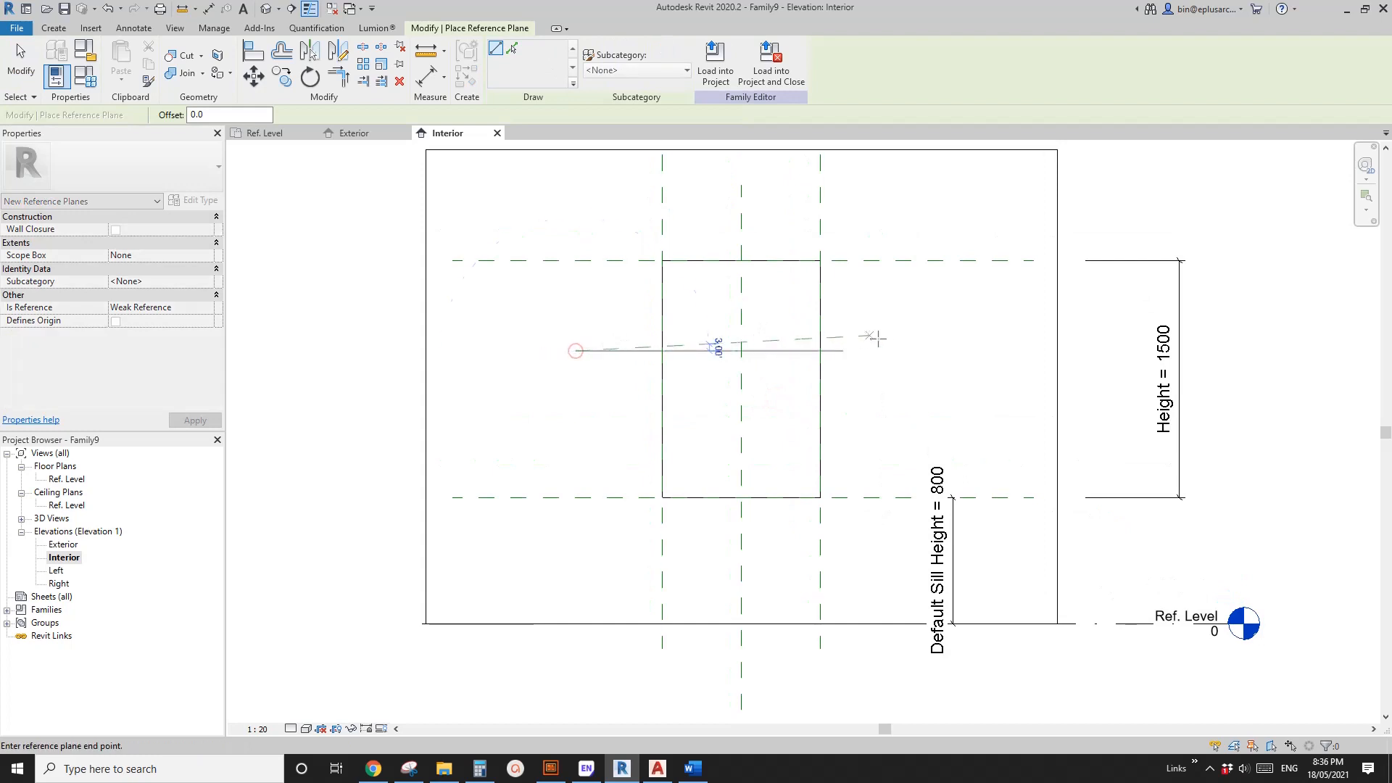
pyautogui.click(895, 351)
pyautogui.press('Escape')
pyautogui.press('Escape')
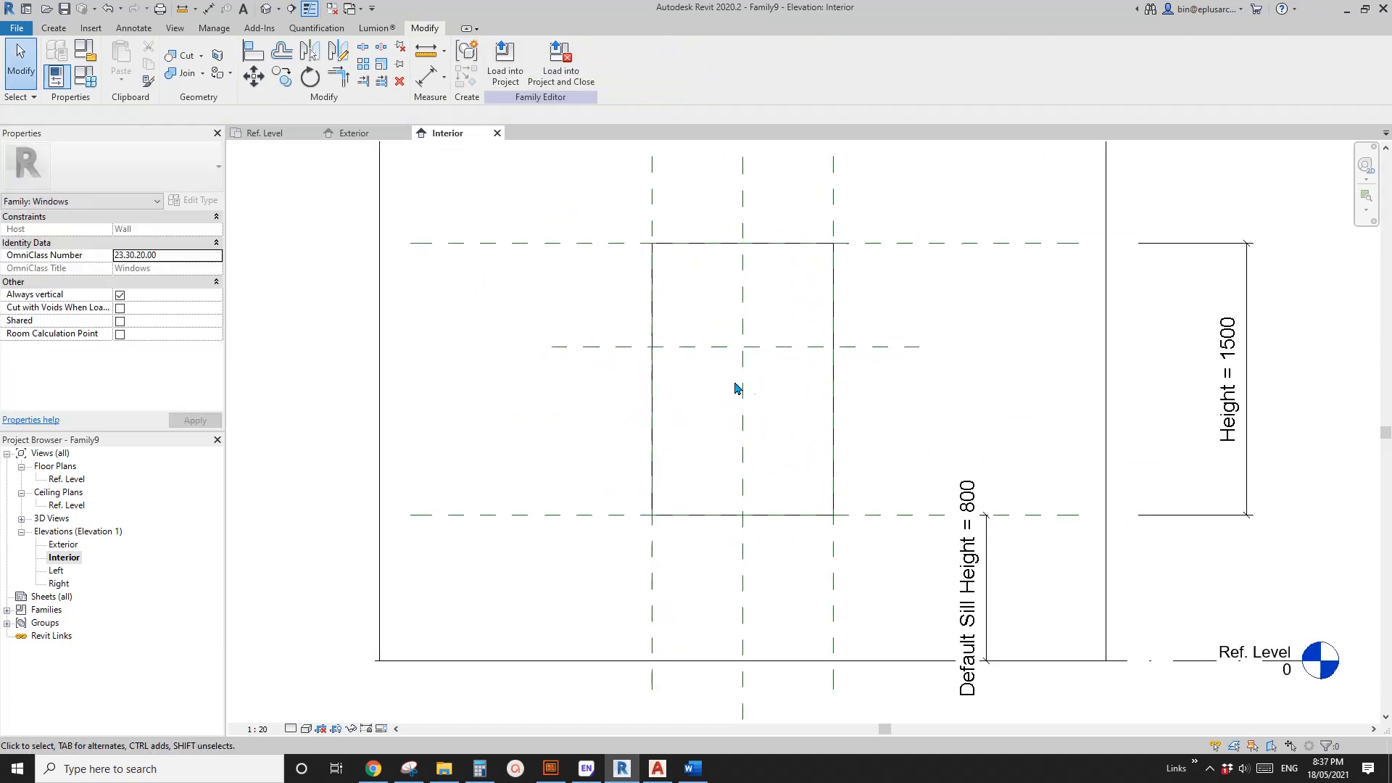
# Add an aligned dimension between the new horizontal reference plane and the reference plane at the opening's head
pyautogui.scroll(2, 696, 360)
pyautogui.press('i')
pyautogui.click(639, 354)
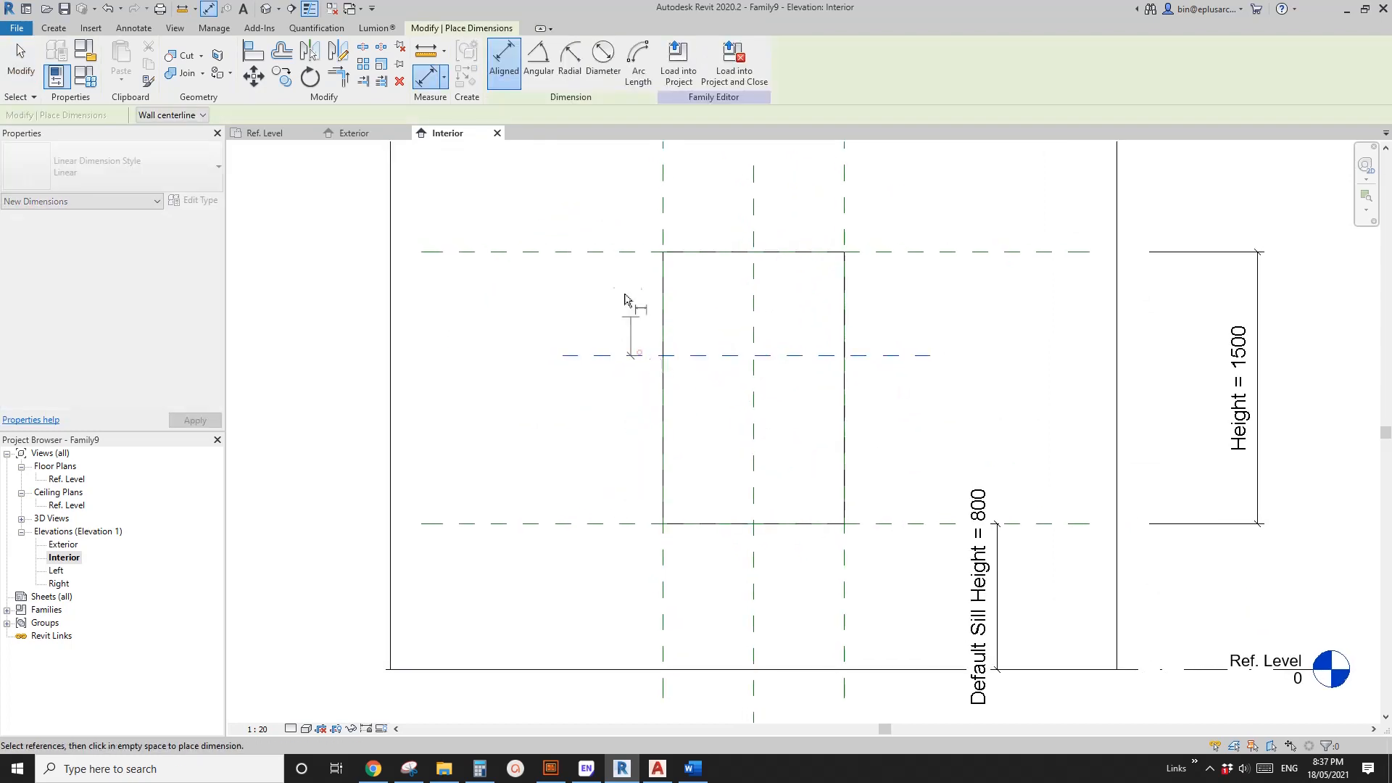
pyautogui.click(612, 252)
pyautogui.click(605, 289)
pyautogui.press('Escape')
# Label the new vertical dimension with a new family type parameter named OFS
pyautogui.click(601, 297)
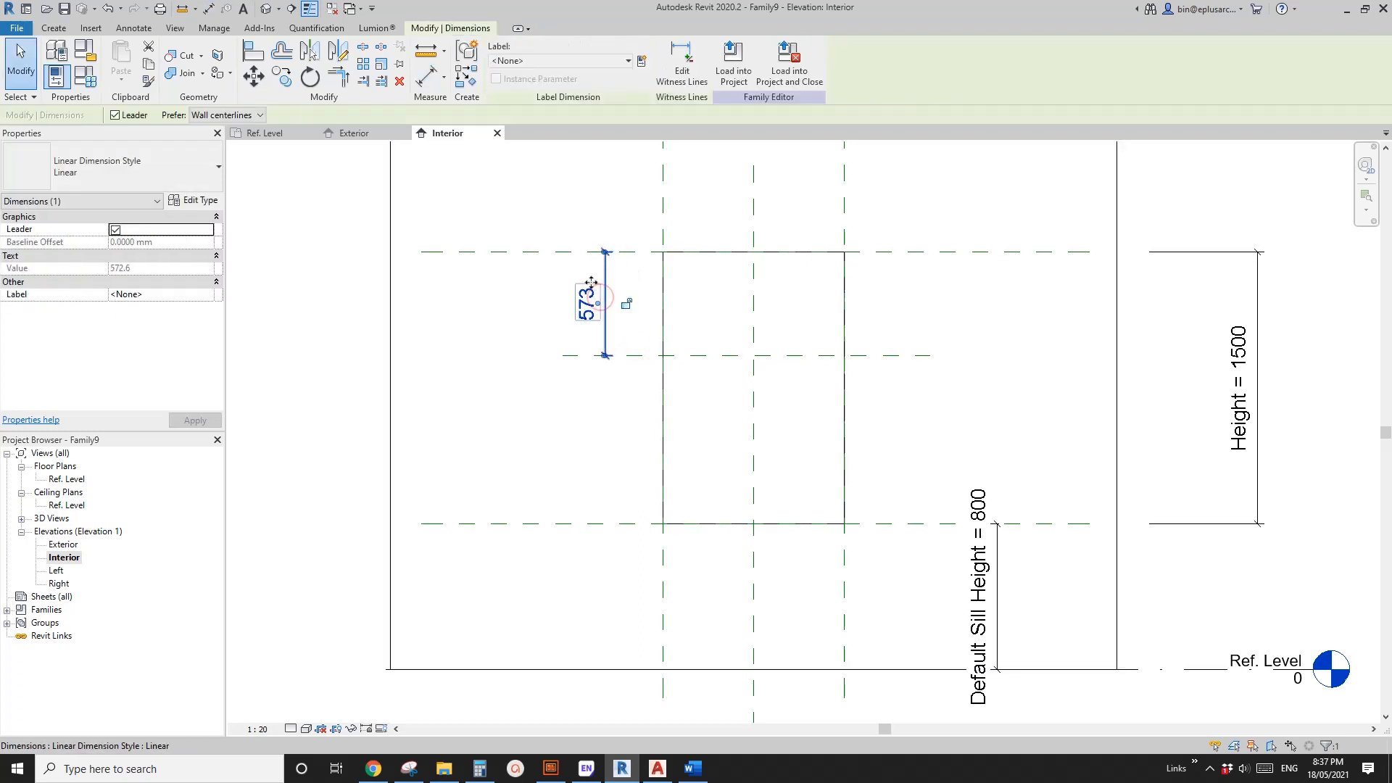
pyautogui.click(640, 61)
pyautogui.write('O')
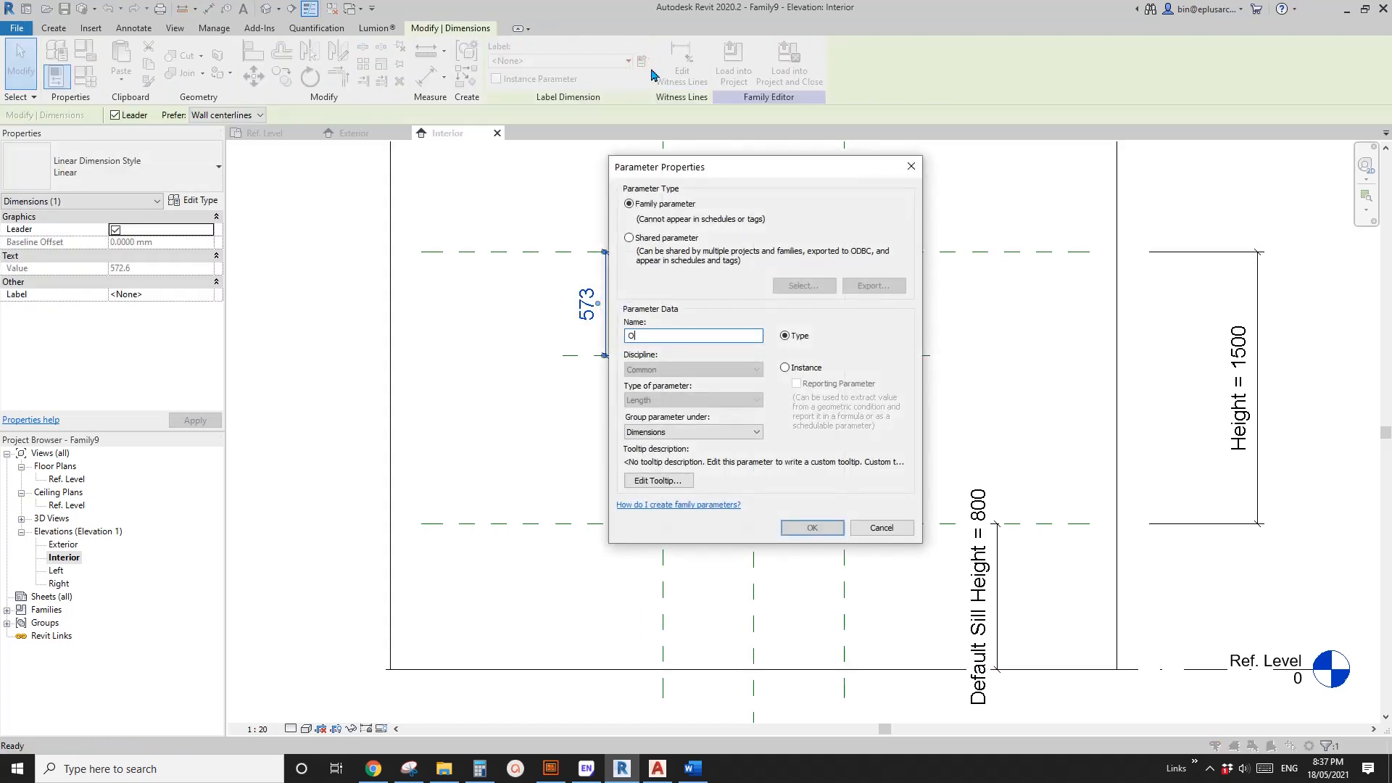
pyautogui.write('FS')
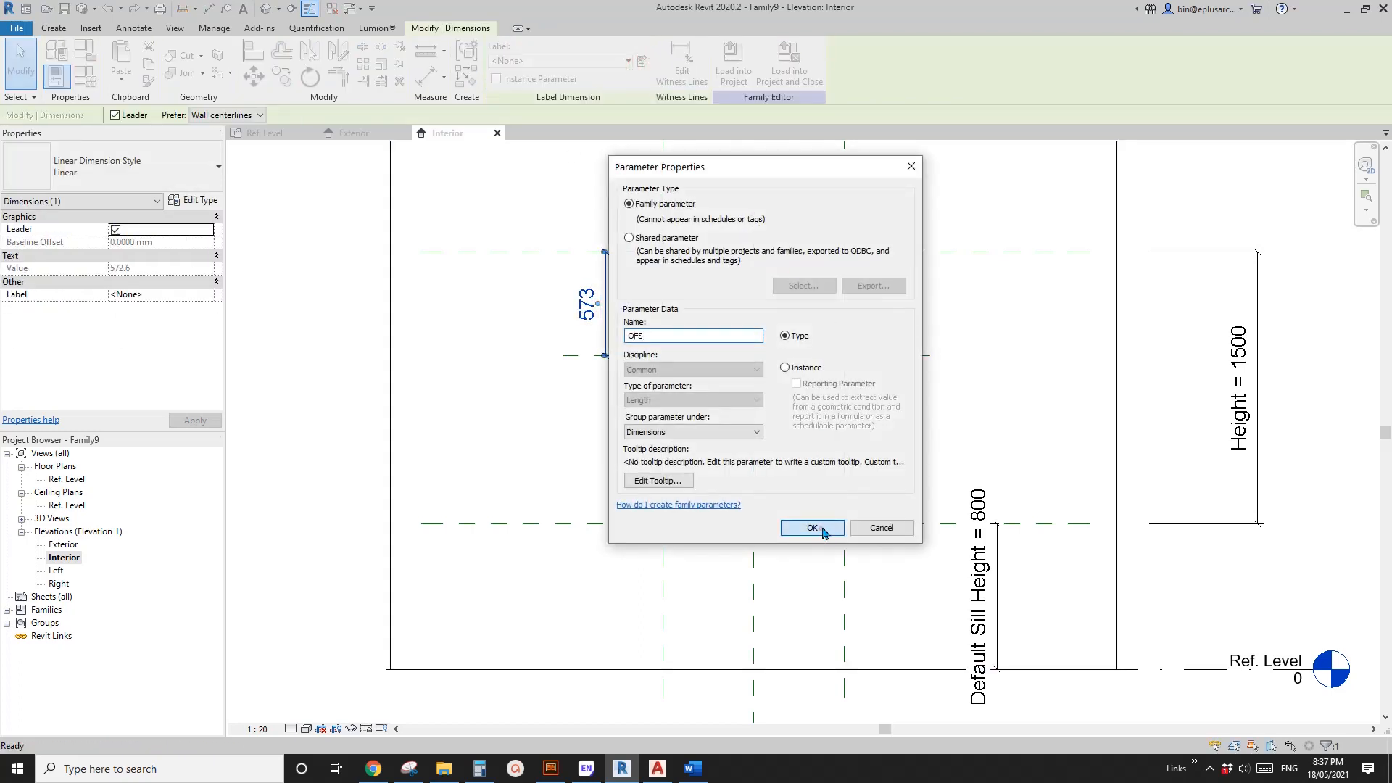
pyautogui.click(811, 528)
pyautogui.press('Escape')
# Examine the default rectangular opening cut in the host wall in 3D
pyautogui.scroll(2, 916, 257)
pyautogui.scroll(1, 768, 308)
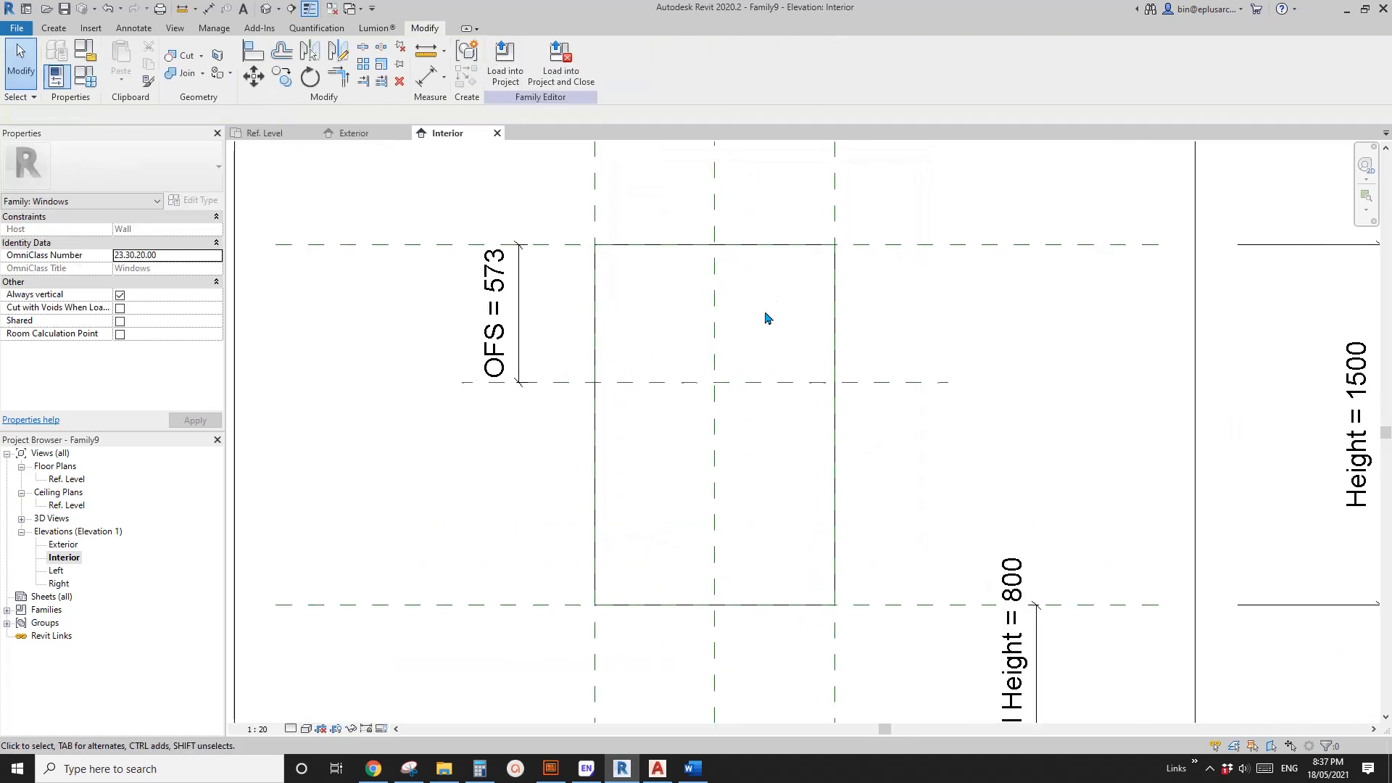
pyautogui.moveTo(684, 383)
pyautogui.mouseDown(button='middle')
pyautogui.moveTo(687, 350)
pyautogui.moveTo(681, 366)
pyautogui.mouseUp(button='middle')
pyautogui.scroll(-1, 689, 359)
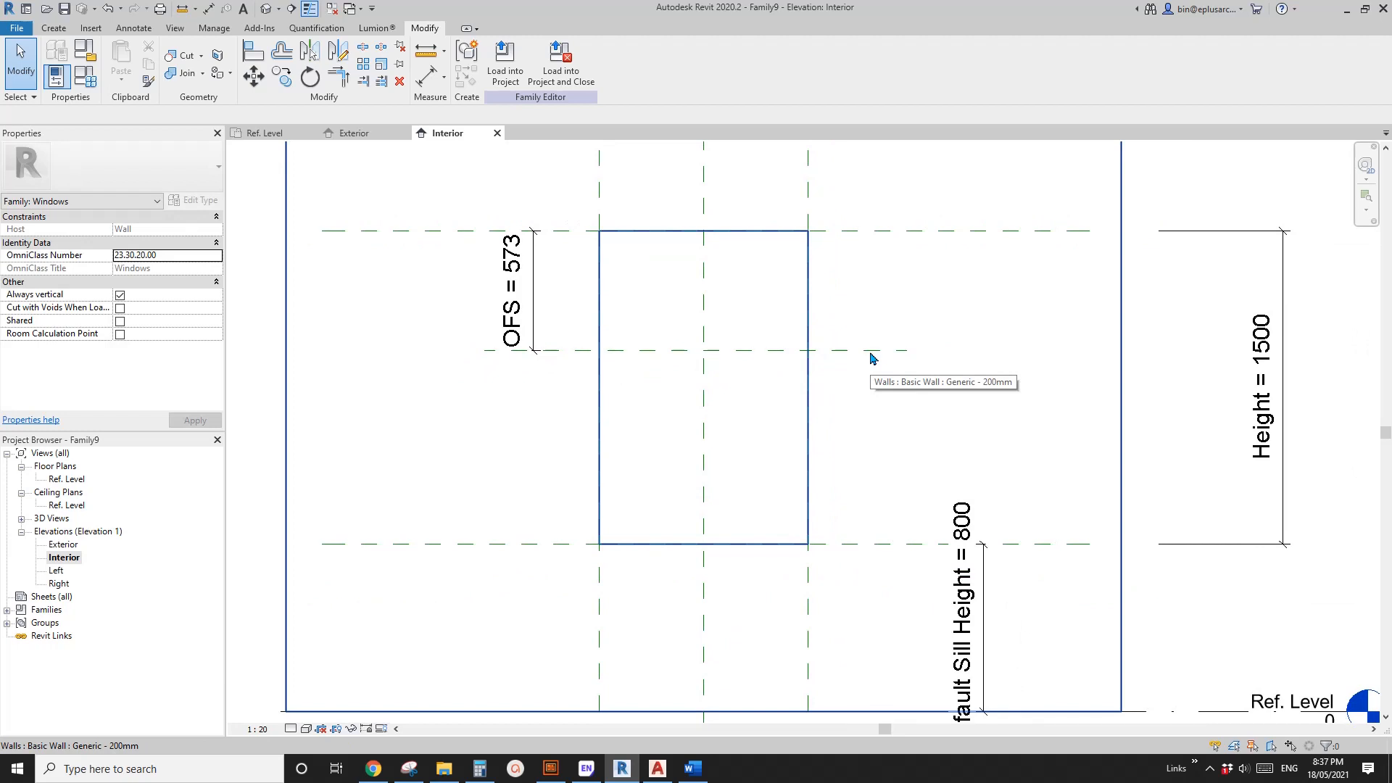
pyautogui.moveTo(872, 358); pyautogui.dragTo(857, 359, button='middle')
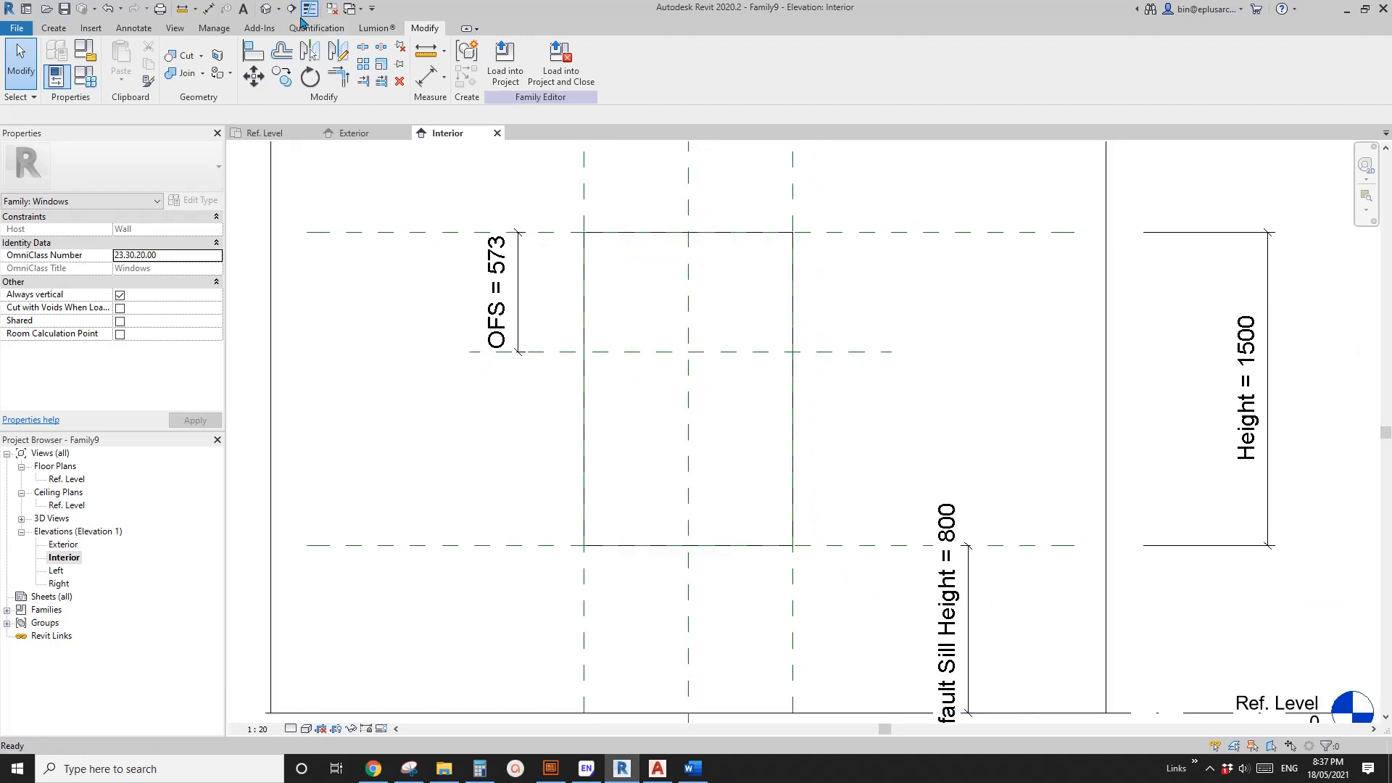
pyautogui.click(266, 10)
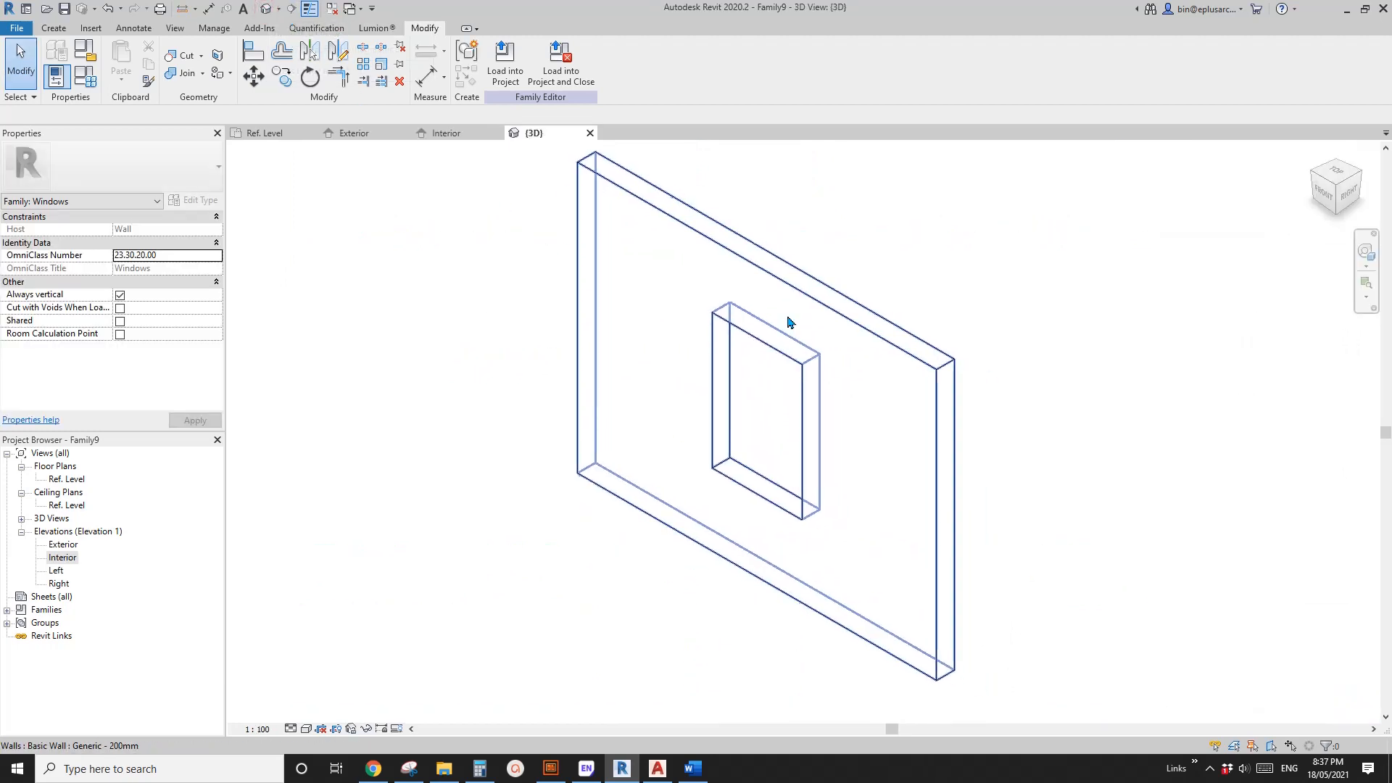
pyautogui.click(846, 312)
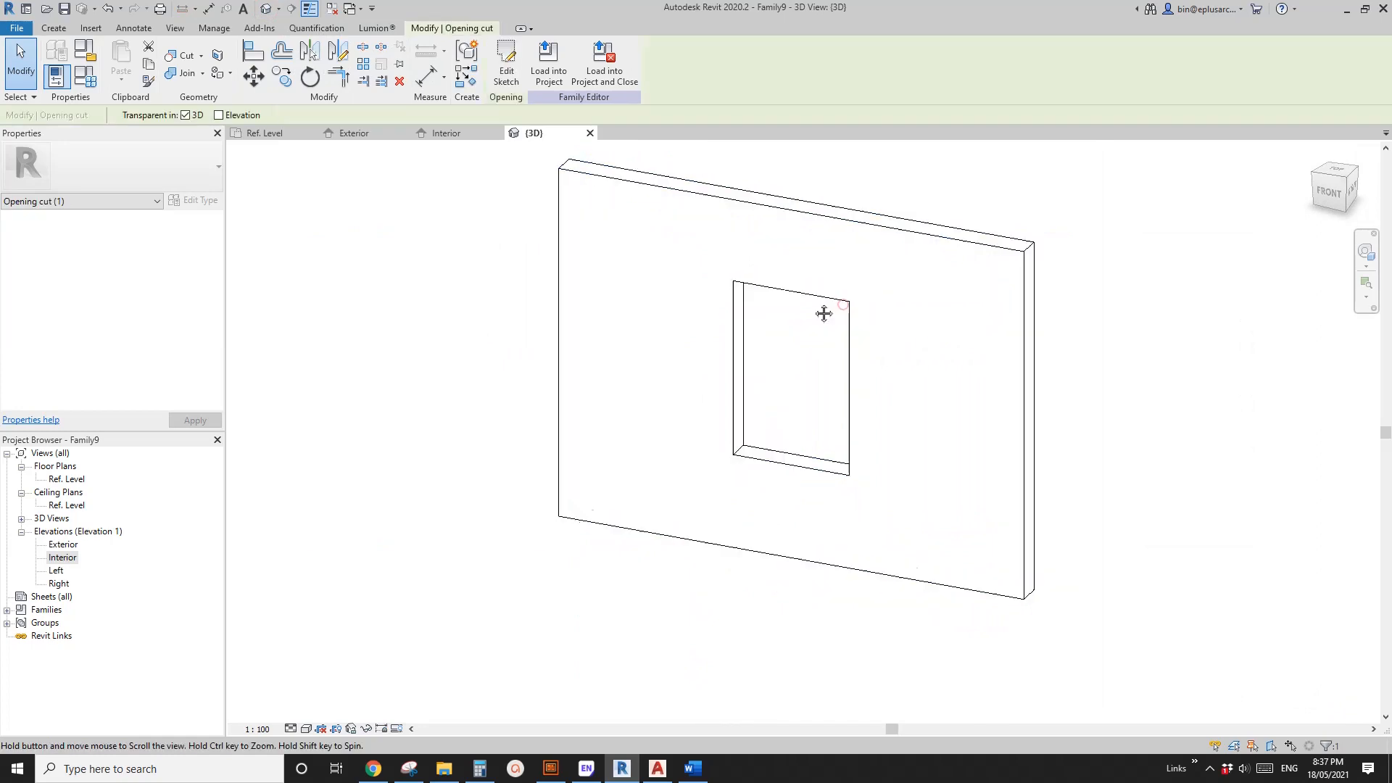
pyautogui.moveTo(826, 311); pyautogui.dragTo(780, 349, button='middle')
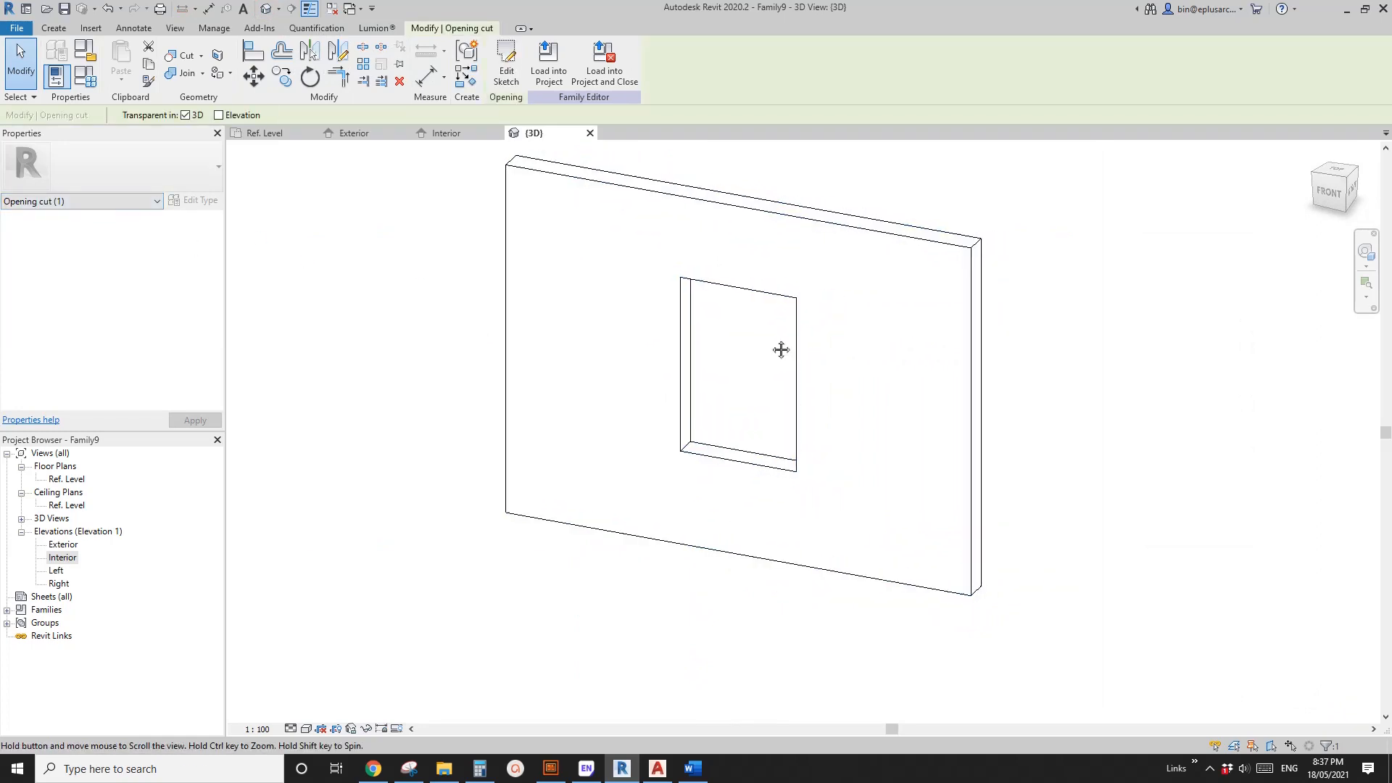
pyautogui.click(334, 451)
# In the Interior elevation, draw a 1000 mm radius, 60° reference-line arc from the left plane to the centre plane, centred on the right plane at the OFS plane
pyautogui.doubleClick(66, 557)
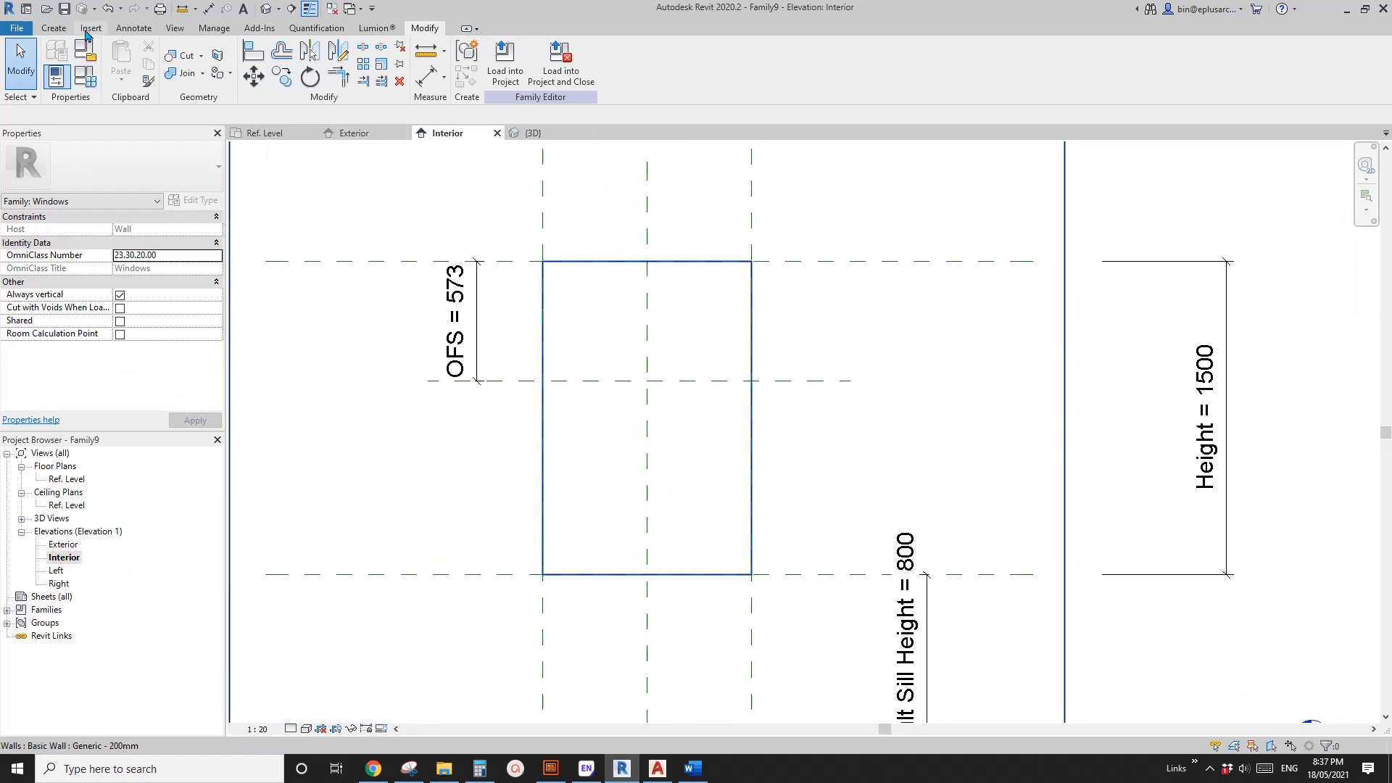
pyautogui.click(54, 27)
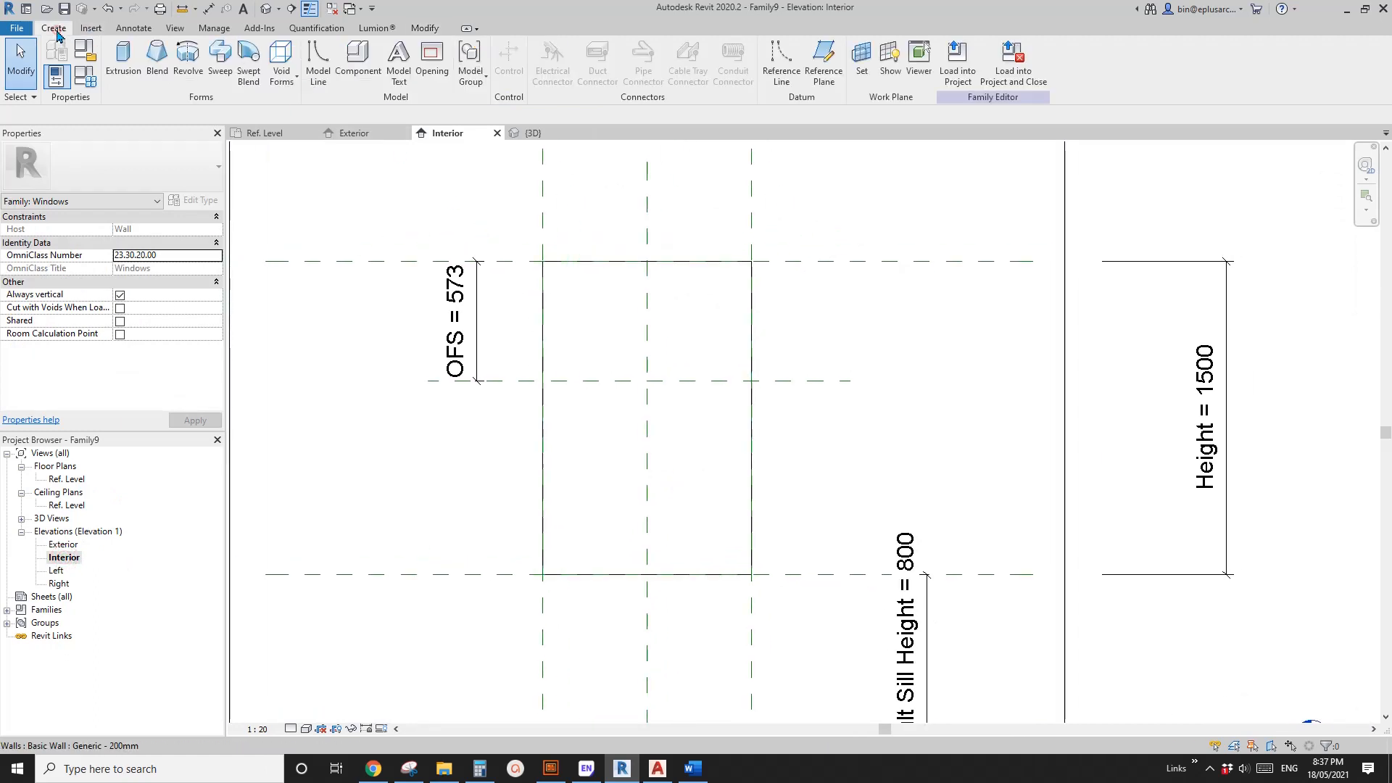
pyautogui.click(780, 78)
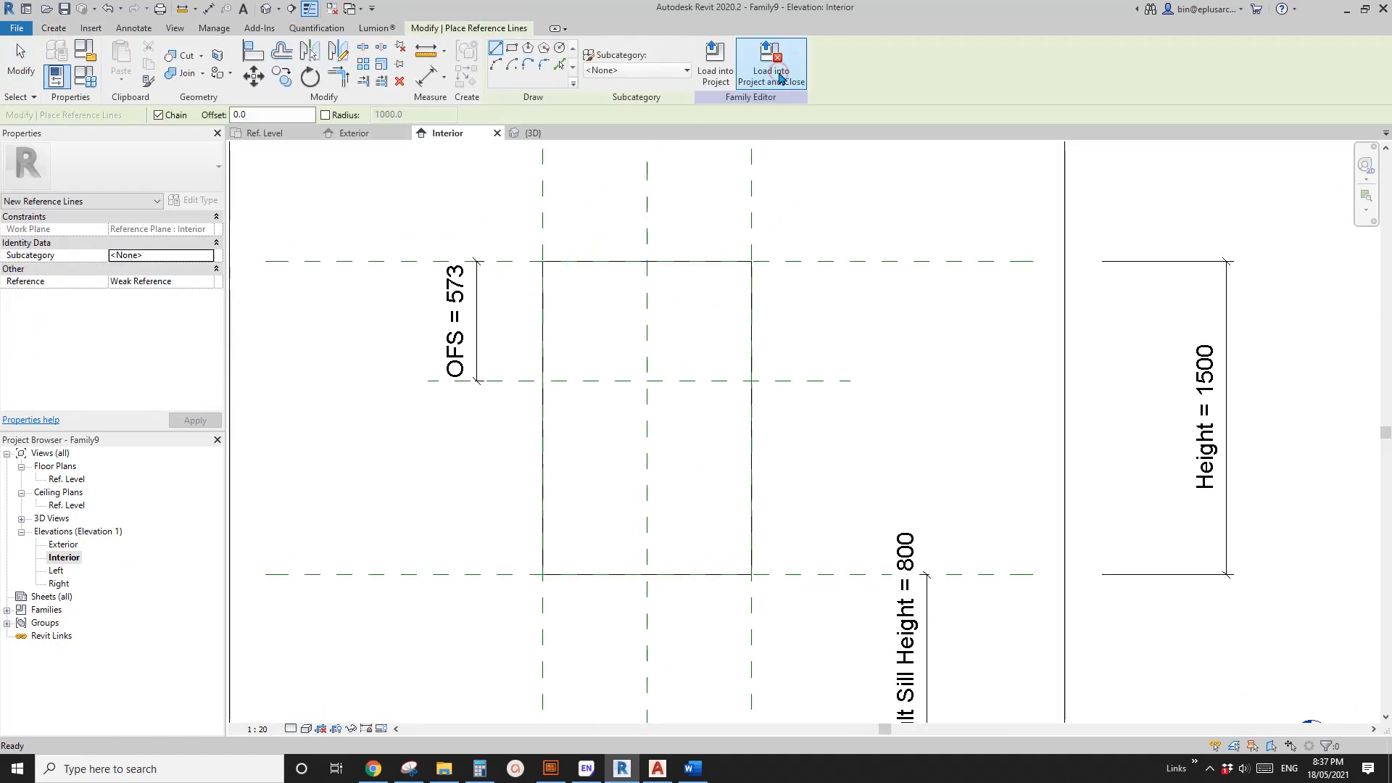
pyautogui.click(512, 66)
pyautogui.scroll(1, 757, 378)
pyautogui.scroll(2, 758, 379)
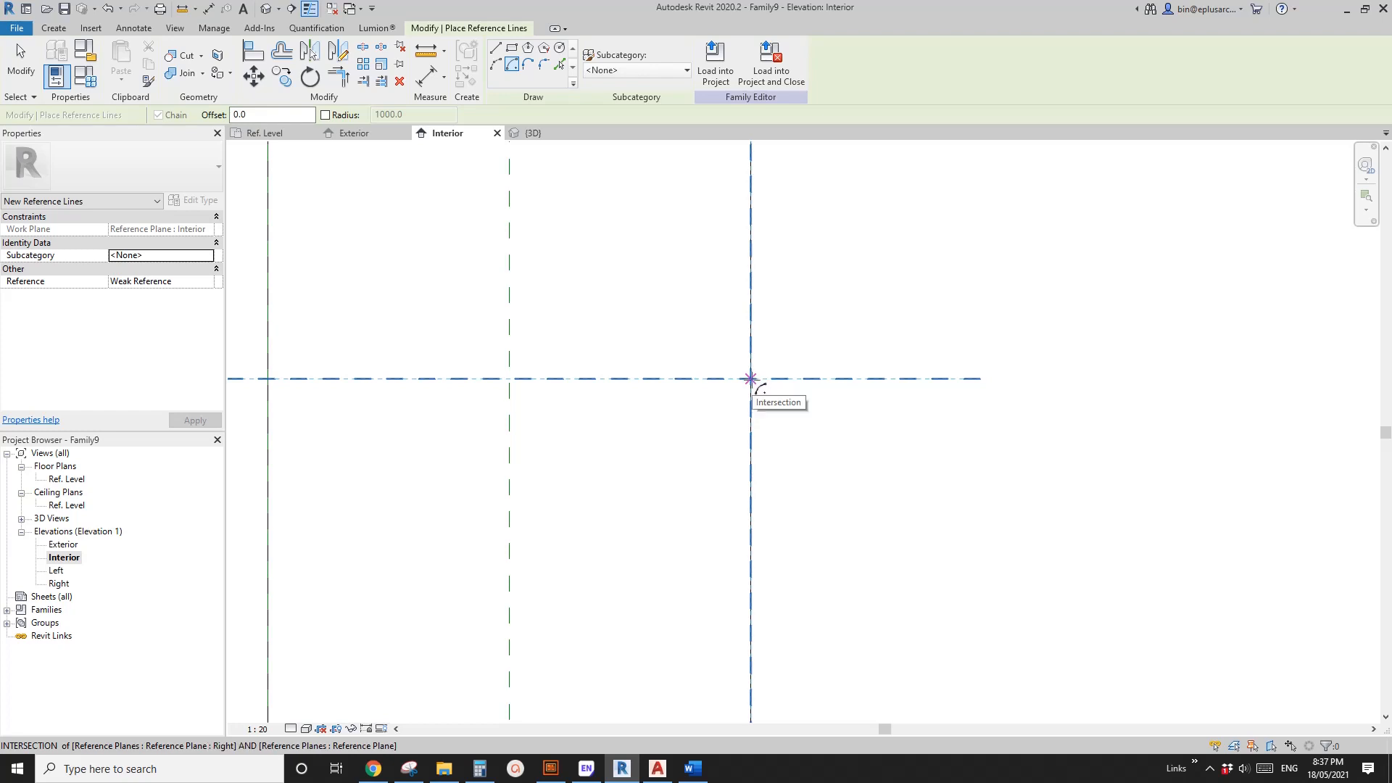
pyautogui.click(750, 378)
pyautogui.scroll(4, 889, 395)
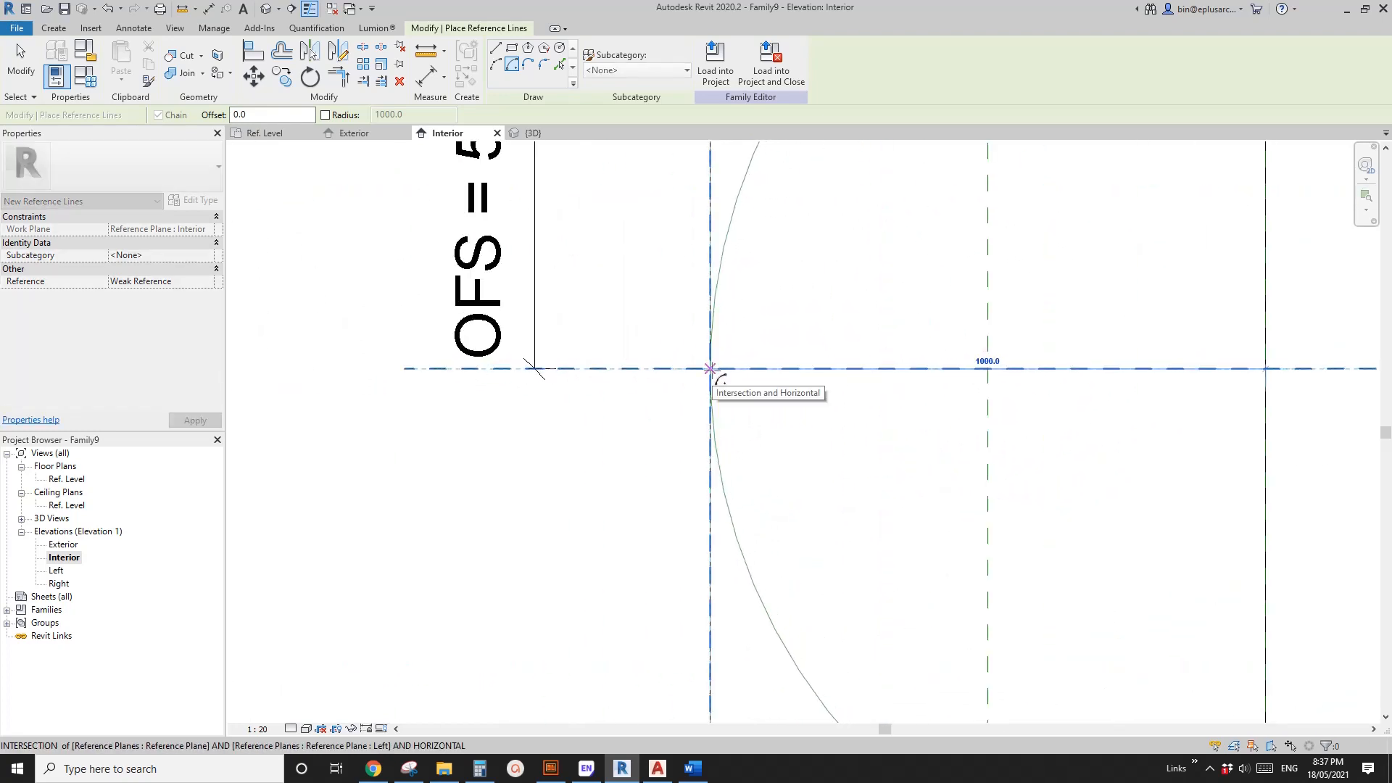
pyautogui.click(709, 369)
pyautogui.scroll(-3, 758, 319)
pyautogui.scroll(1, 761, 330)
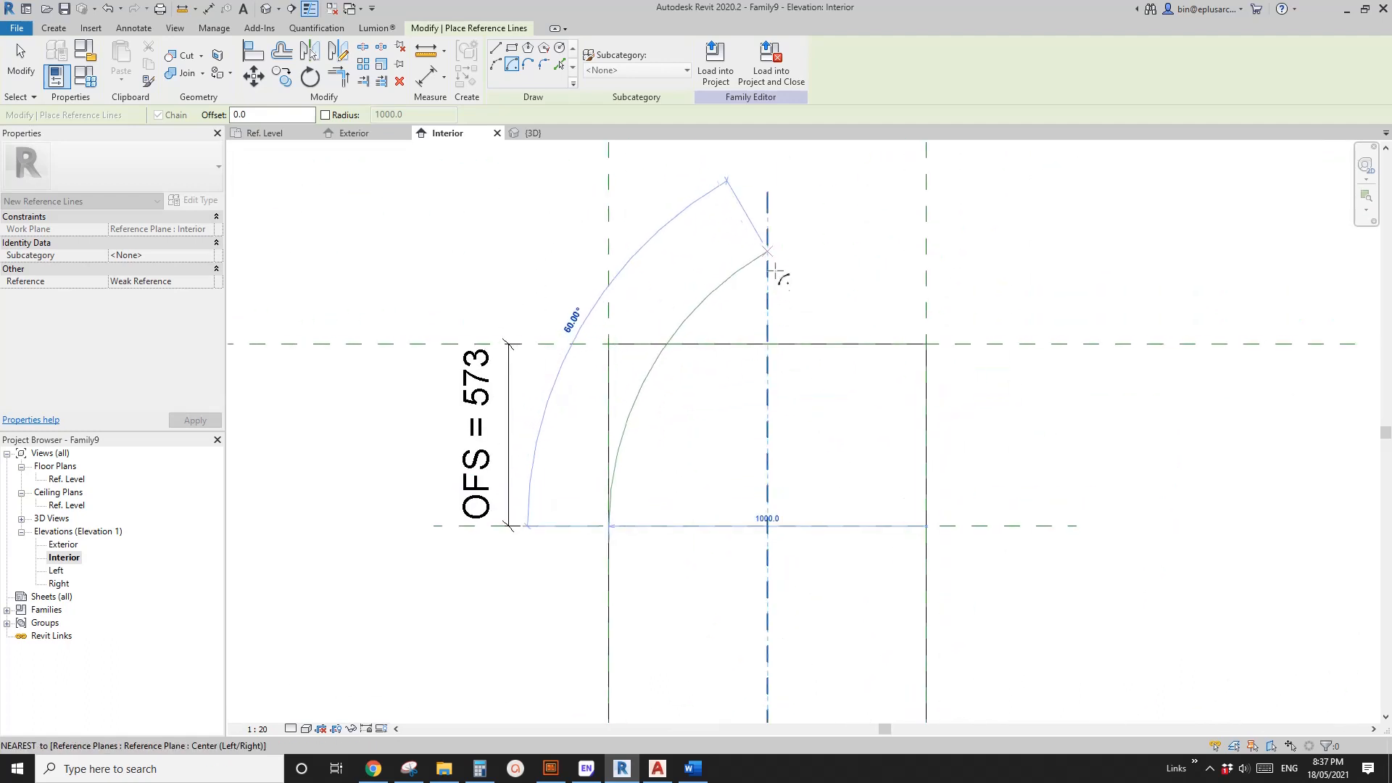
pyautogui.click(767, 251)
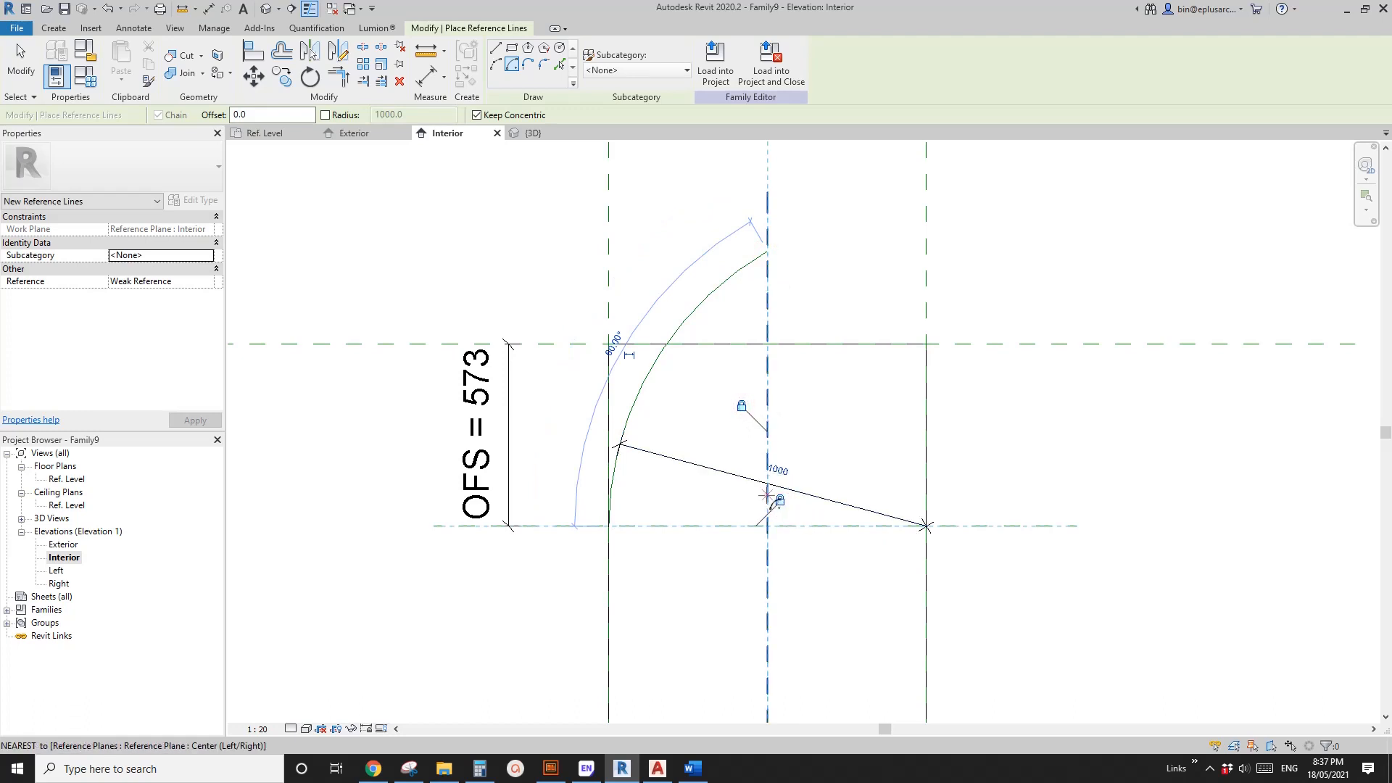
# Convert the reference-line arc's temporary radius dimension into a permanent dimension
pyautogui.click(769, 494)
pyautogui.press('Escape')
pyautogui.click(737, 476)
pyautogui.scroll(-1, 739, 474)
pyautogui.moveTo(737, 472); pyautogui.dragTo(710, 370, button='middle')
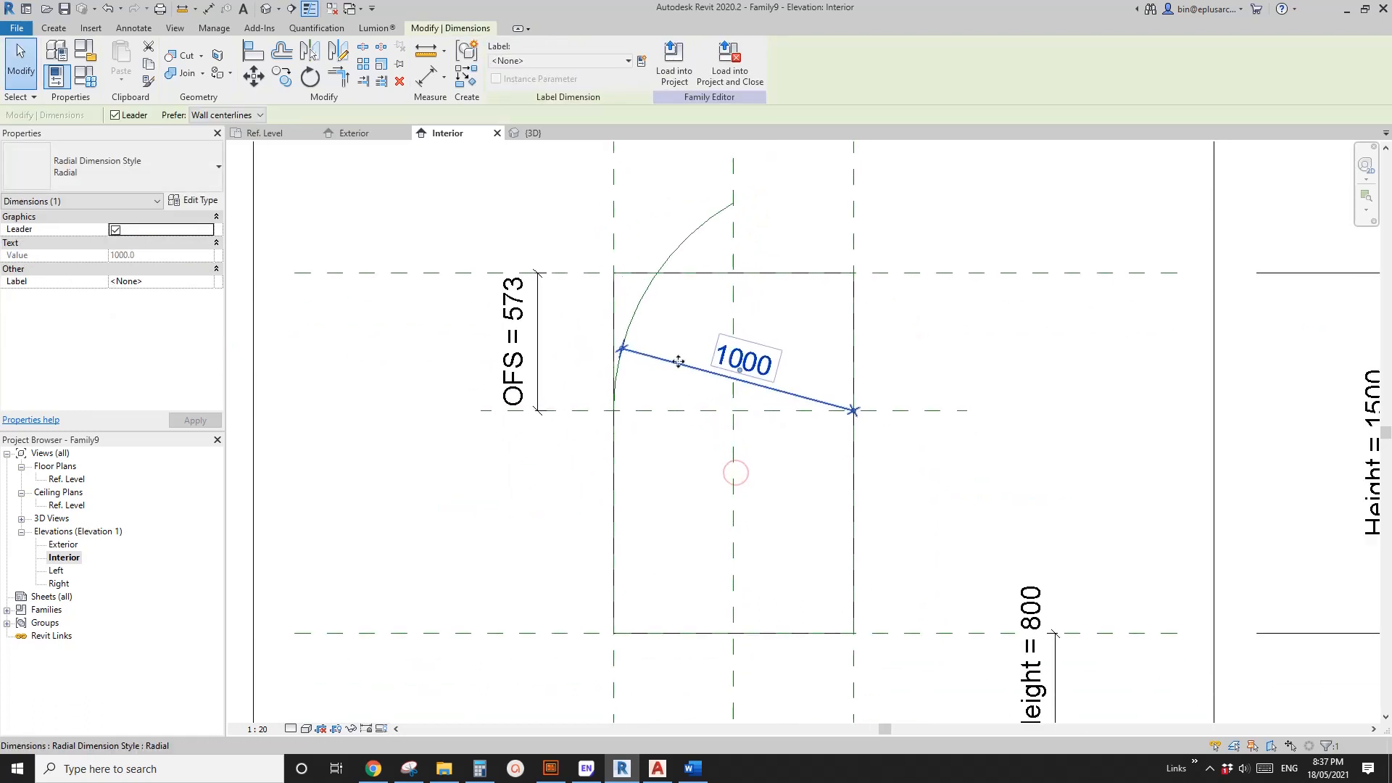
pyautogui.press('Escape')
pyautogui.click(658, 359)
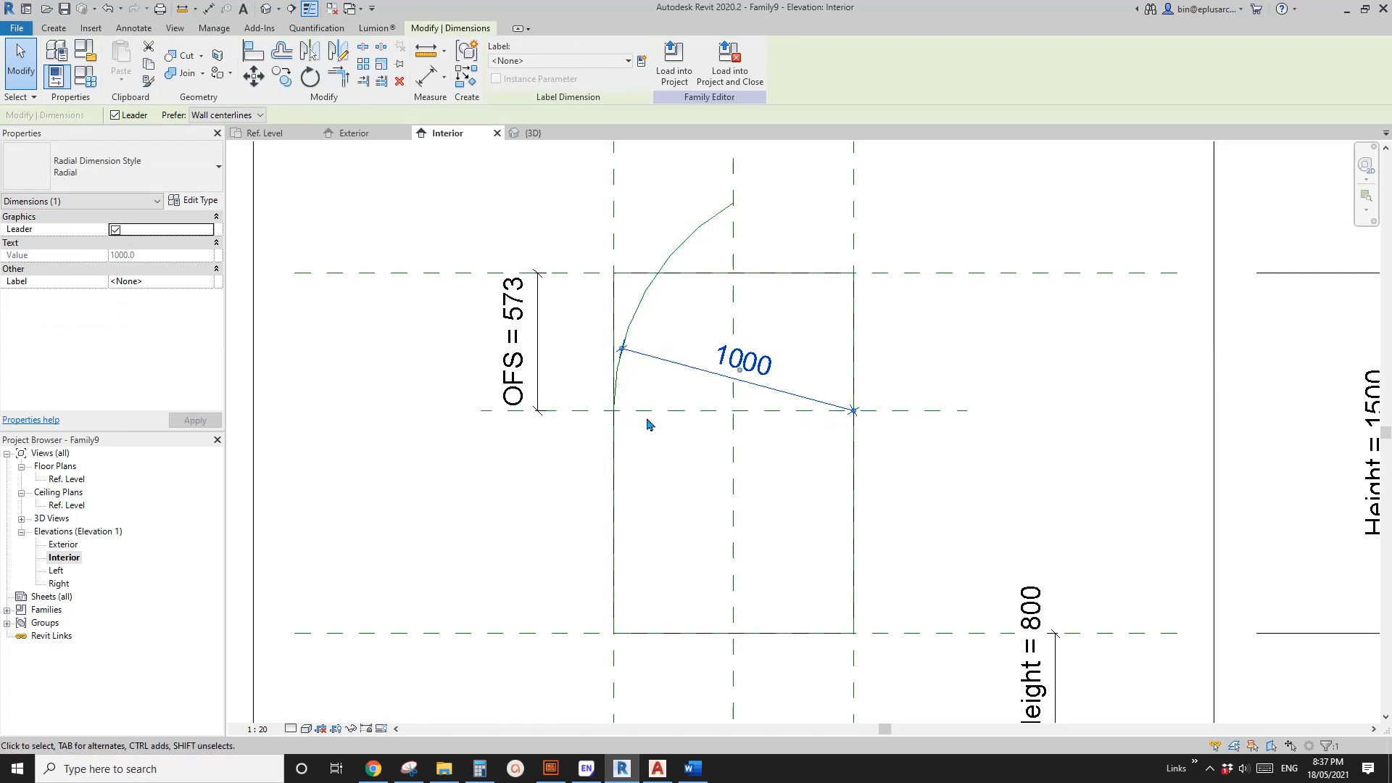
# Check the Width dimension in the Ref. Level plan and label the arc's radius dimension in the Interior elevation with the Width parameter
pyautogui.press('Escape')
pyautogui.doubleClick(66, 478)
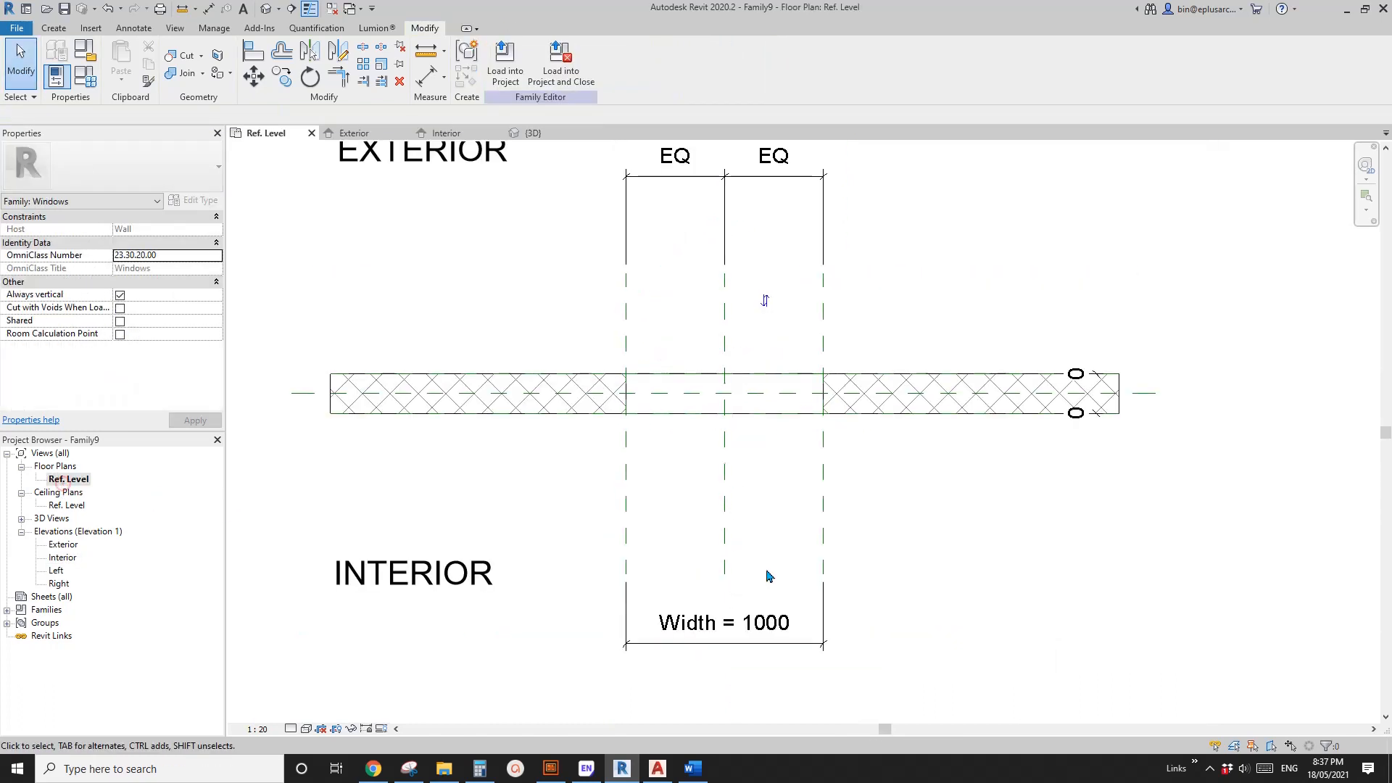
pyautogui.doubleClick(63, 557)
pyautogui.click(681, 391)
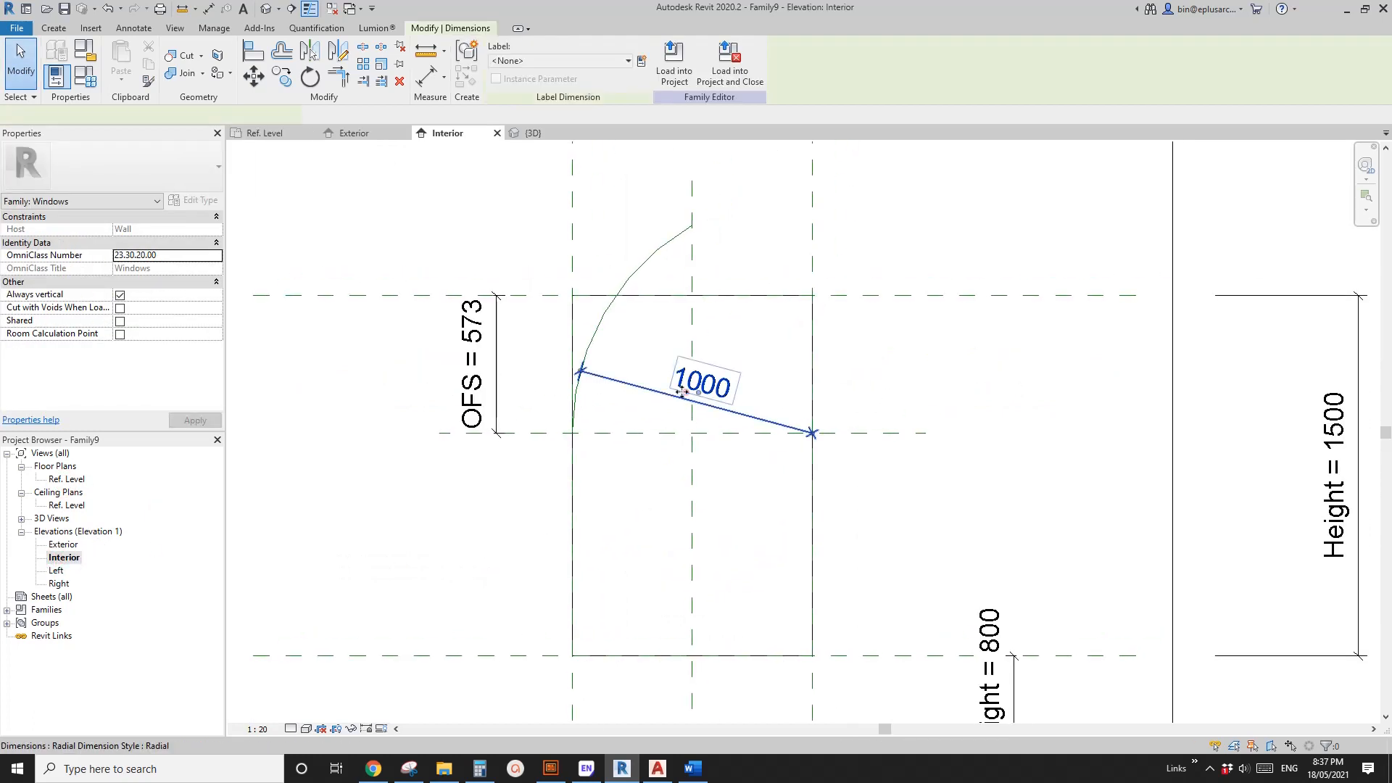
pyautogui.click(624, 61)
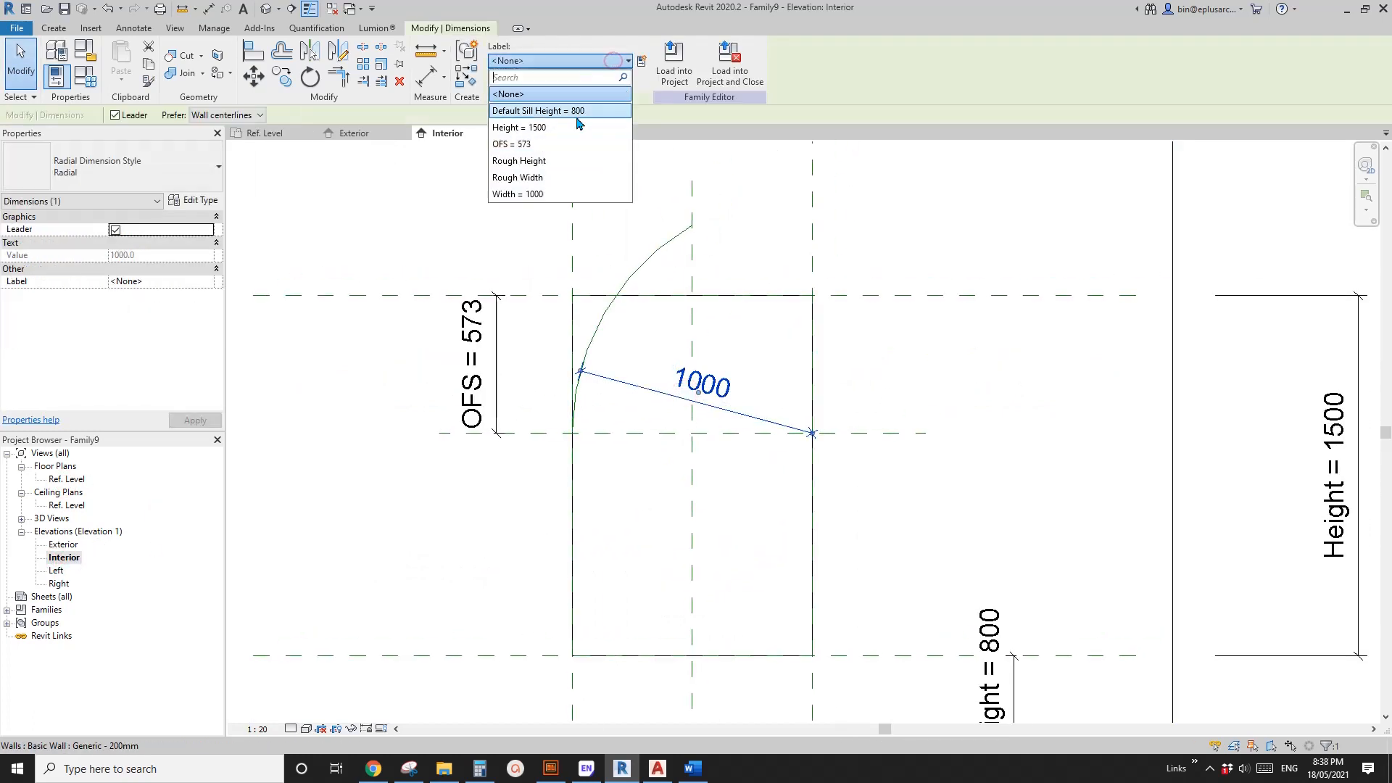
pyautogui.click(518, 193)
pyautogui.click(759, 270)
pyautogui.moveTo(767, 321); pyautogui.dragTo(794, 238, button='middle')
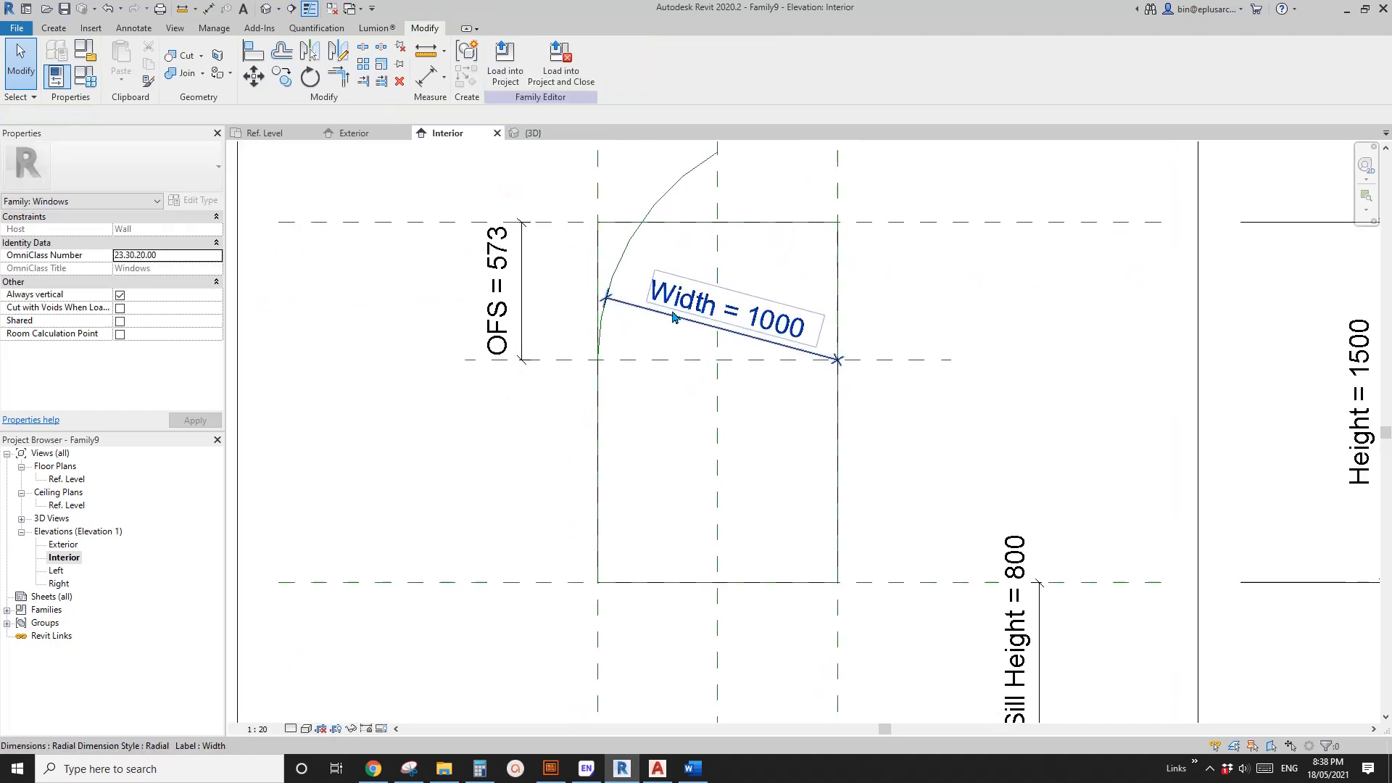
pyautogui.moveTo(681, 316); pyautogui.dragTo(638, 362, button='middle')
pyautogui.moveTo(728, 358); pyautogui.dragTo(689, 395, button='middle')
pyautogui.click(814, 454)
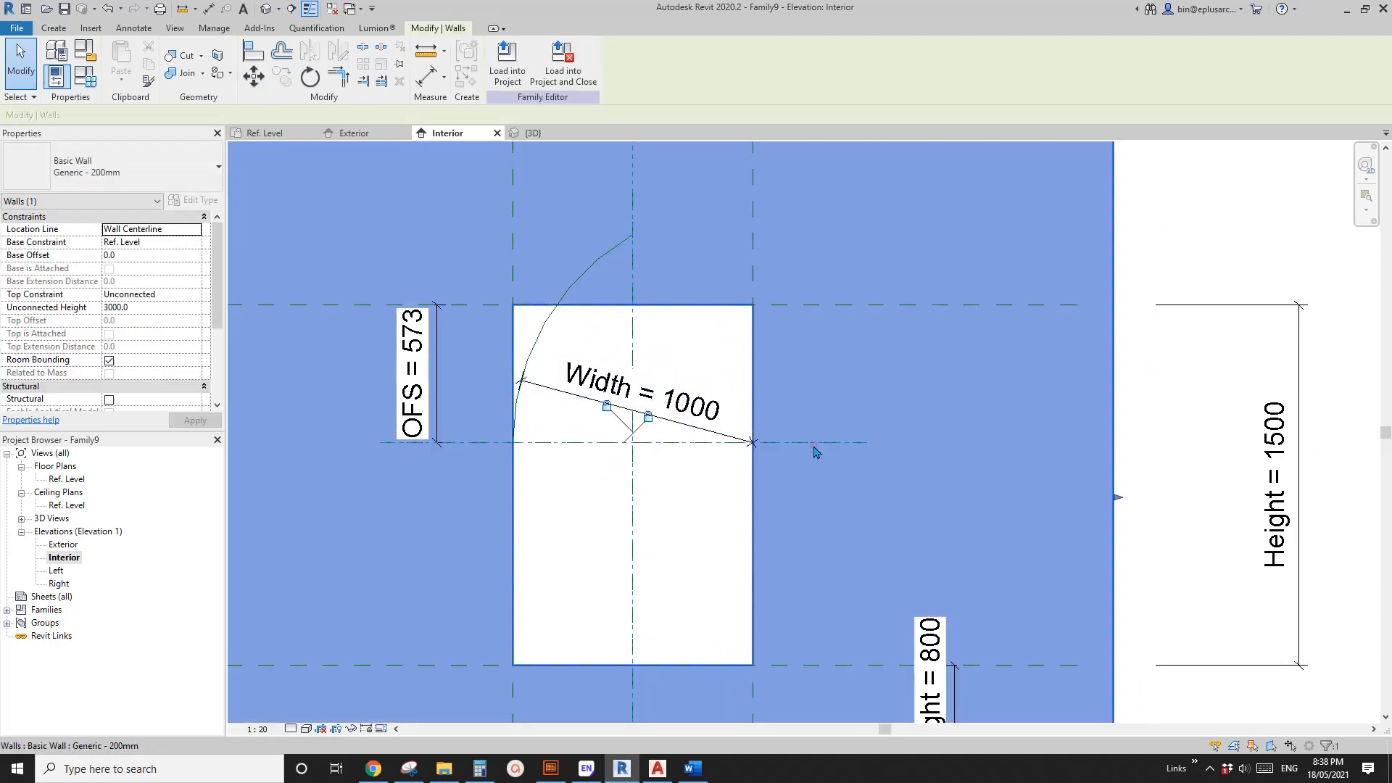
pyautogui.click(822, 449)
pyautogui.moveTo(821, 449); pyautogui.dragTo(866, 419, button='middle')
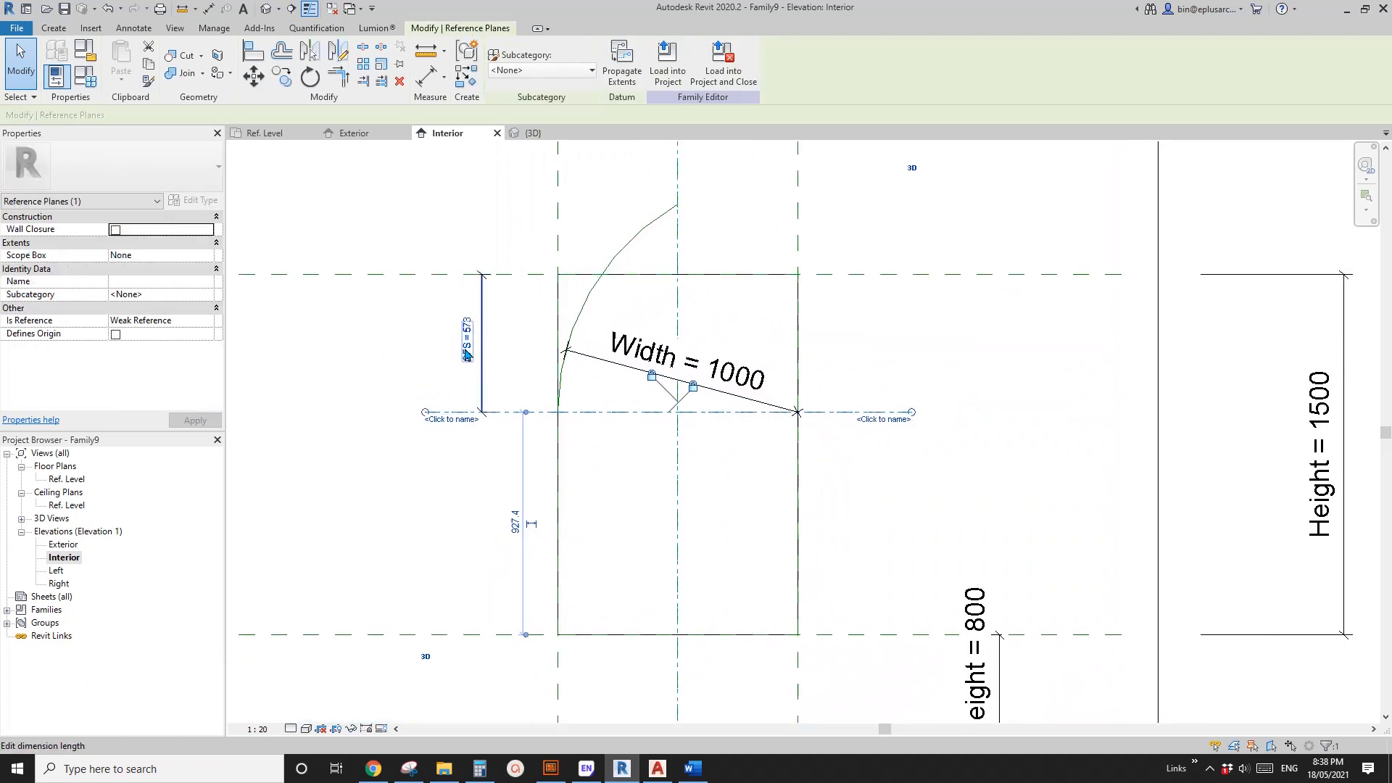
pyautogui.scroll(2, 467, 352)
pyautogui.press('Escape')
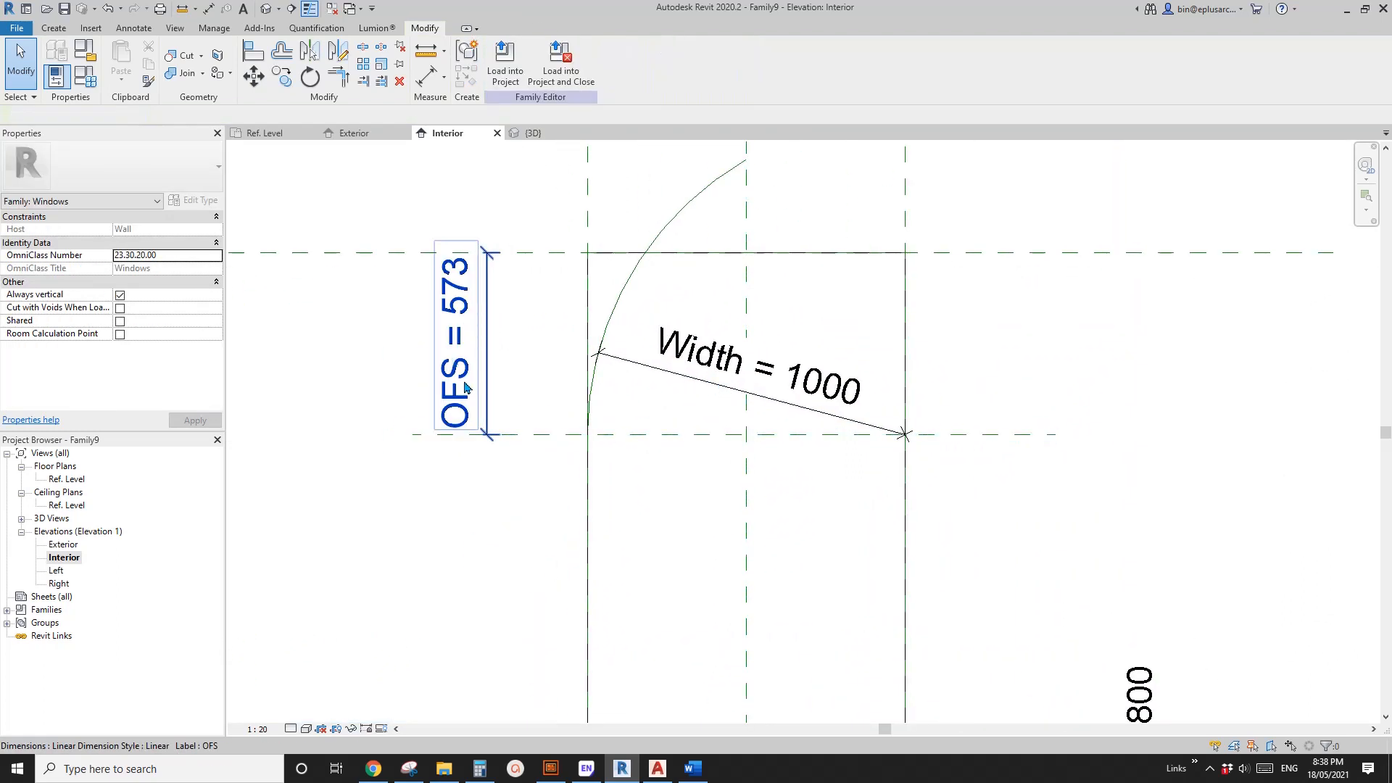
pyautogui.scroll(-2, 489, 399)
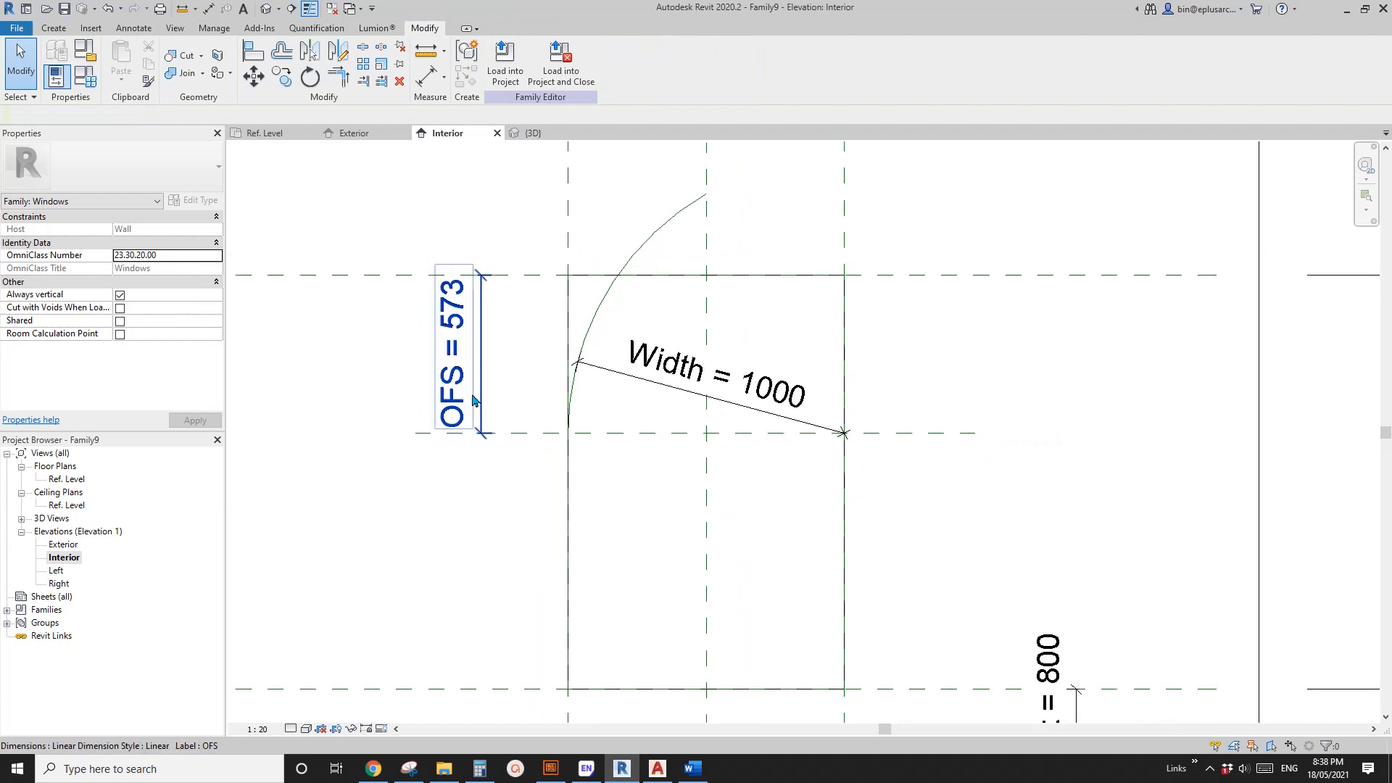
# Move the OFS reference plane and the arc down together 293.4 mm, bringing the arc's upper endpoint to the midpoint of the opening's head
pyautogui.click(505, 429)
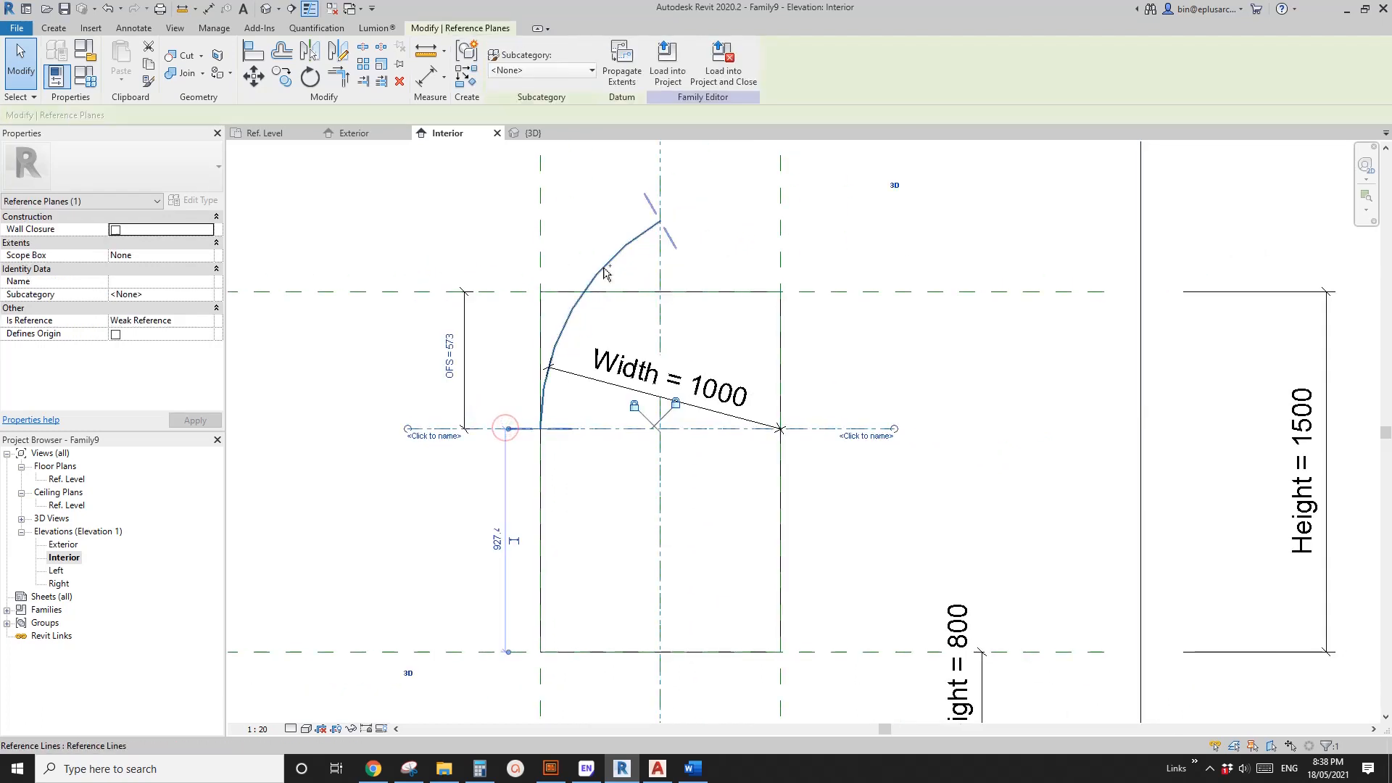
pyautogui.keyDown('ctrl'); pyautogui.click(584, 311); pyautogui.keyUp('ctrl')
pyautogui.scroll(1, 656, 218)
pyautogui.press('m')
pyautogui.press('v')
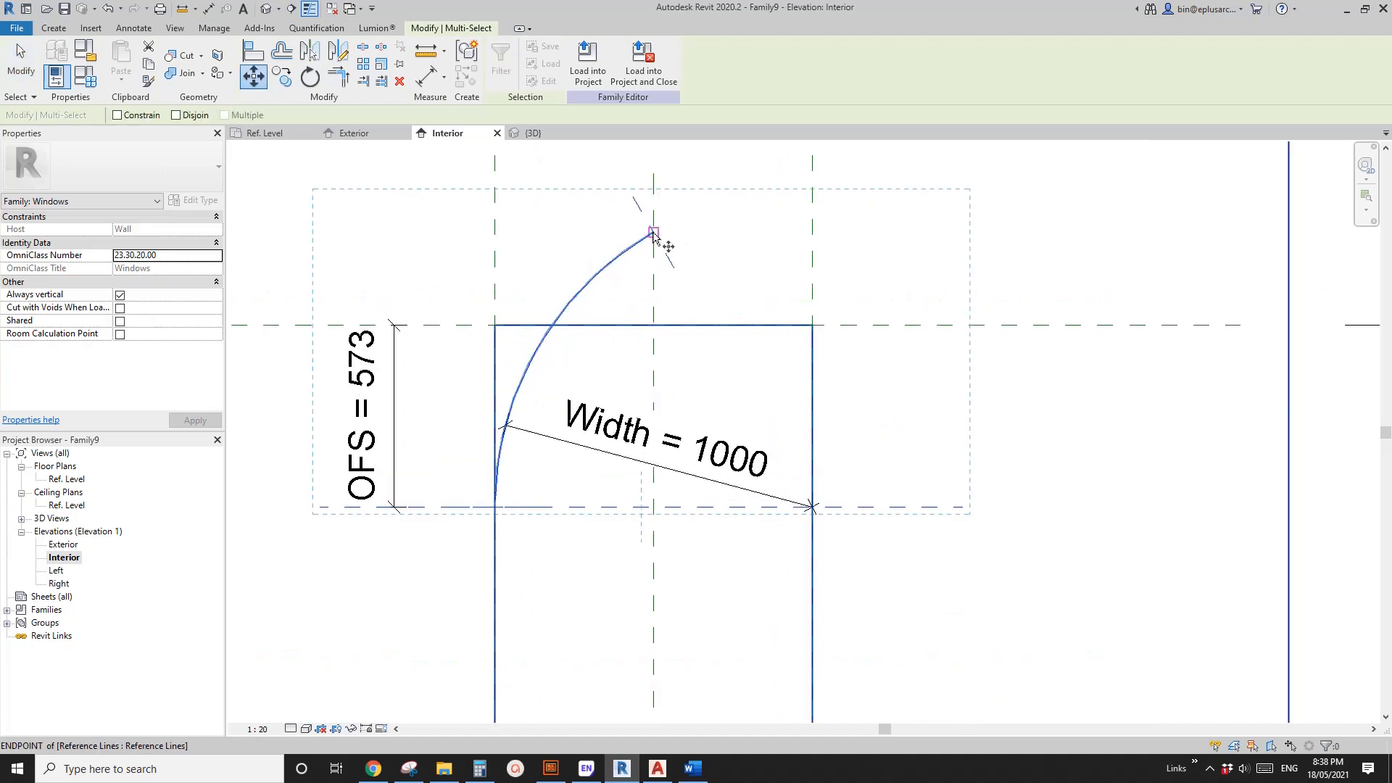
pyautogui.scroll(2, 642, 328)
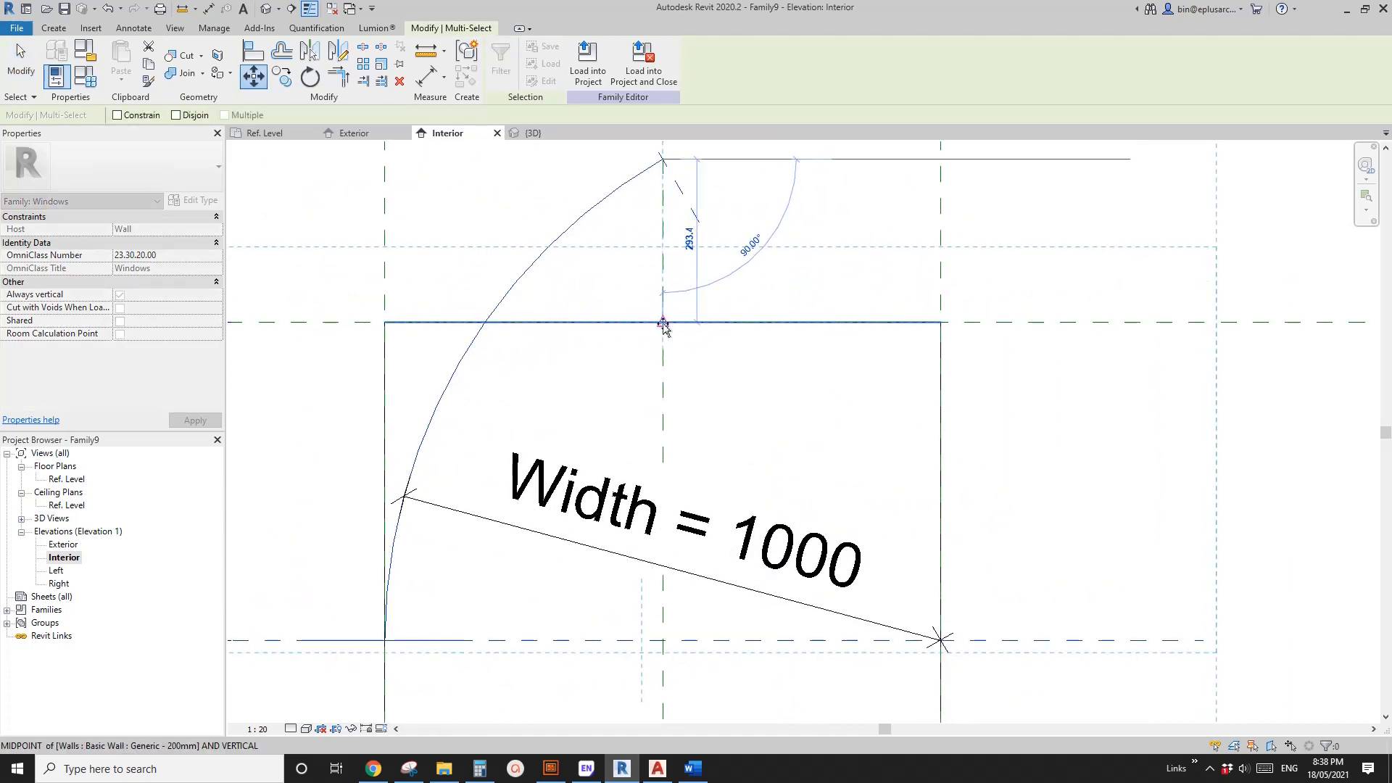
pyautogui.click(662, 323)
pyautogui.scroll(-2, 659, 321)
pyautogui.moveTo(646, 385); pyautogui.dragTo(727, 295, button='middle')
pyautogui.click(836, 368)
pyautogui.moveTo(851, 369); pyautogui.dragTo(814, 413, button='middle')
pyautogui.scroll(-1, 799, 367)
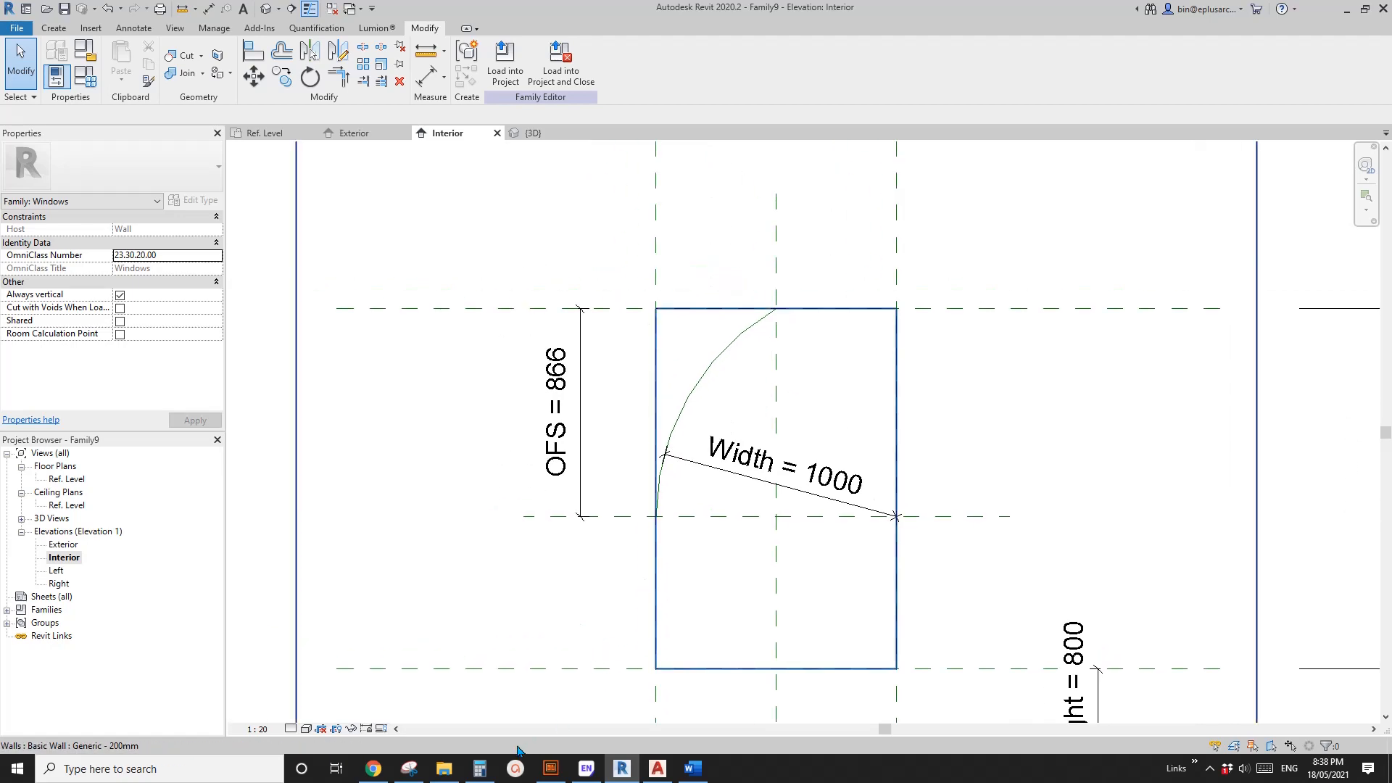
# Switch to Snipping Tool and capture a new snip of the window opening with its arc, OFS and Width dimensions
pyautogui.click(409, 768)
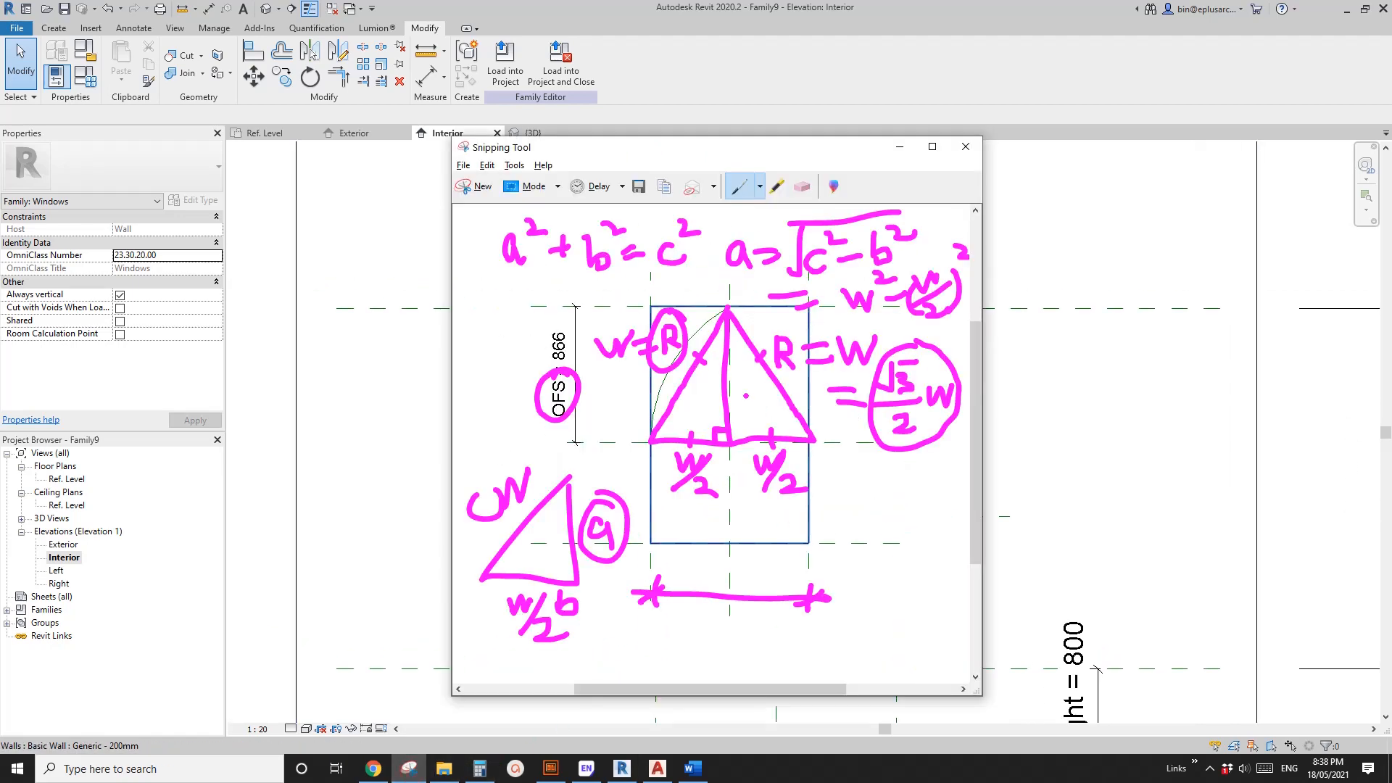
pyautogui.click(466, 187)
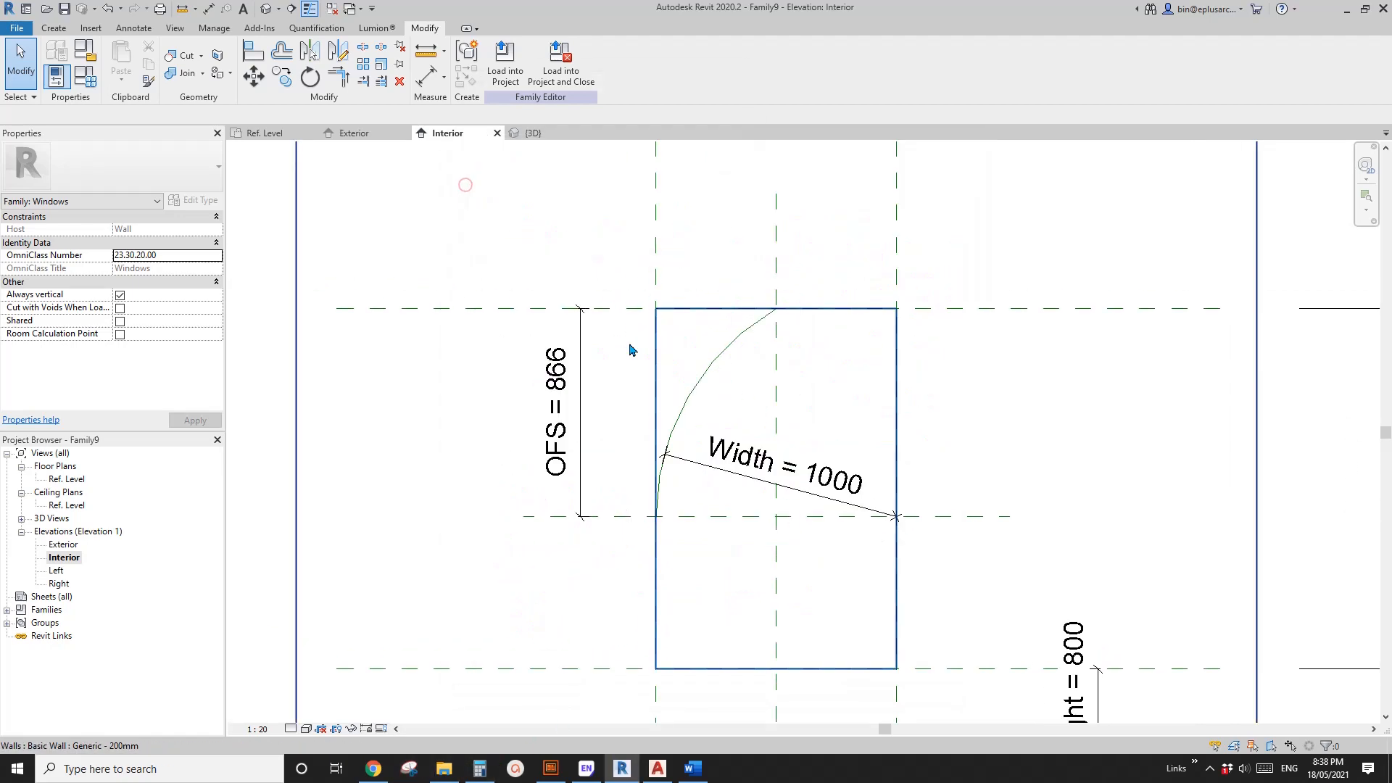
pyautogui.moveTo(411, 185); pyautogui.dragTo(1034, 711)
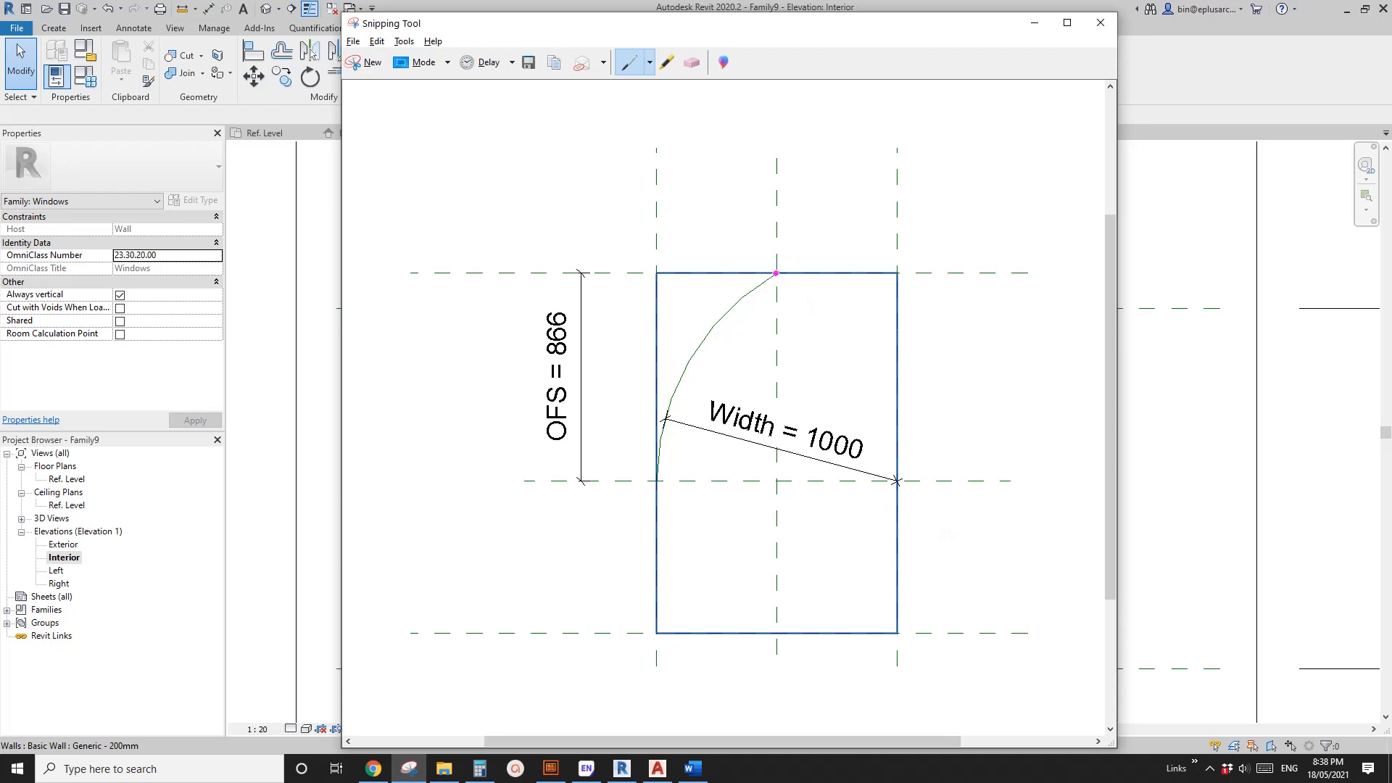
# Pen a triangle from the arch apex to both springing points on the snip, with a vertical line through its centre
pyautogui.moveTo(776, 274); pyautogui.dragTo(660, 461)
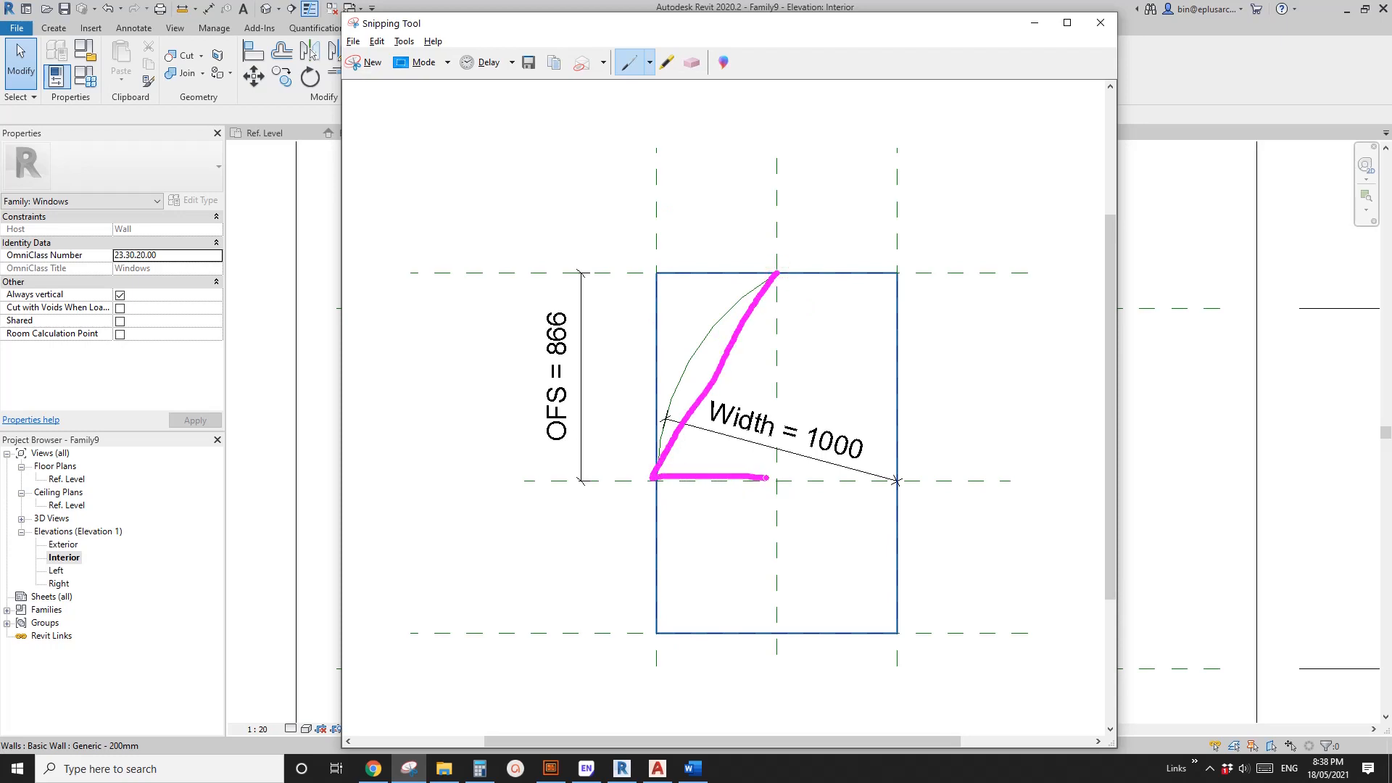
pyautogui.moveTo(772, 273); pyautogui.dragTo(773, 274)
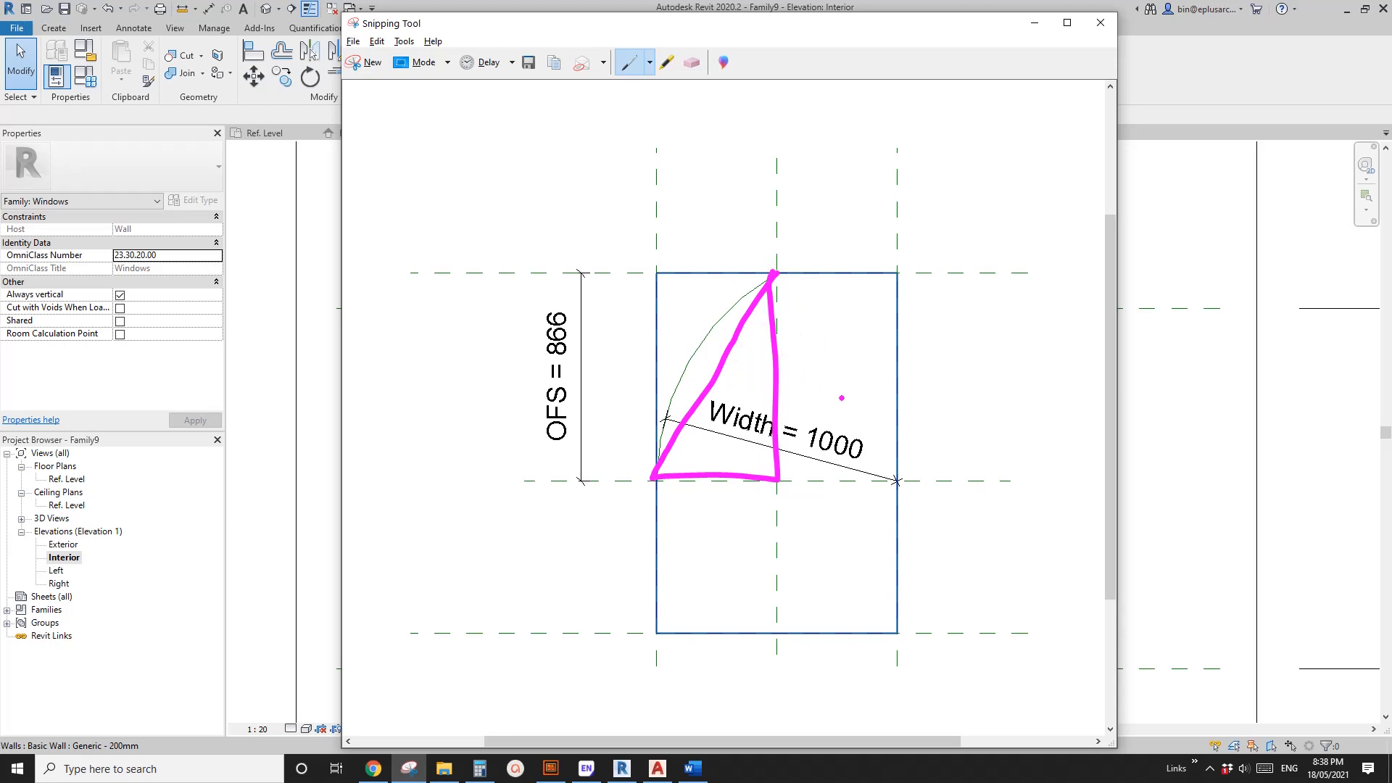
pyautogui.moveTo(897, 482); pyautogui.dragTo(778, 292)
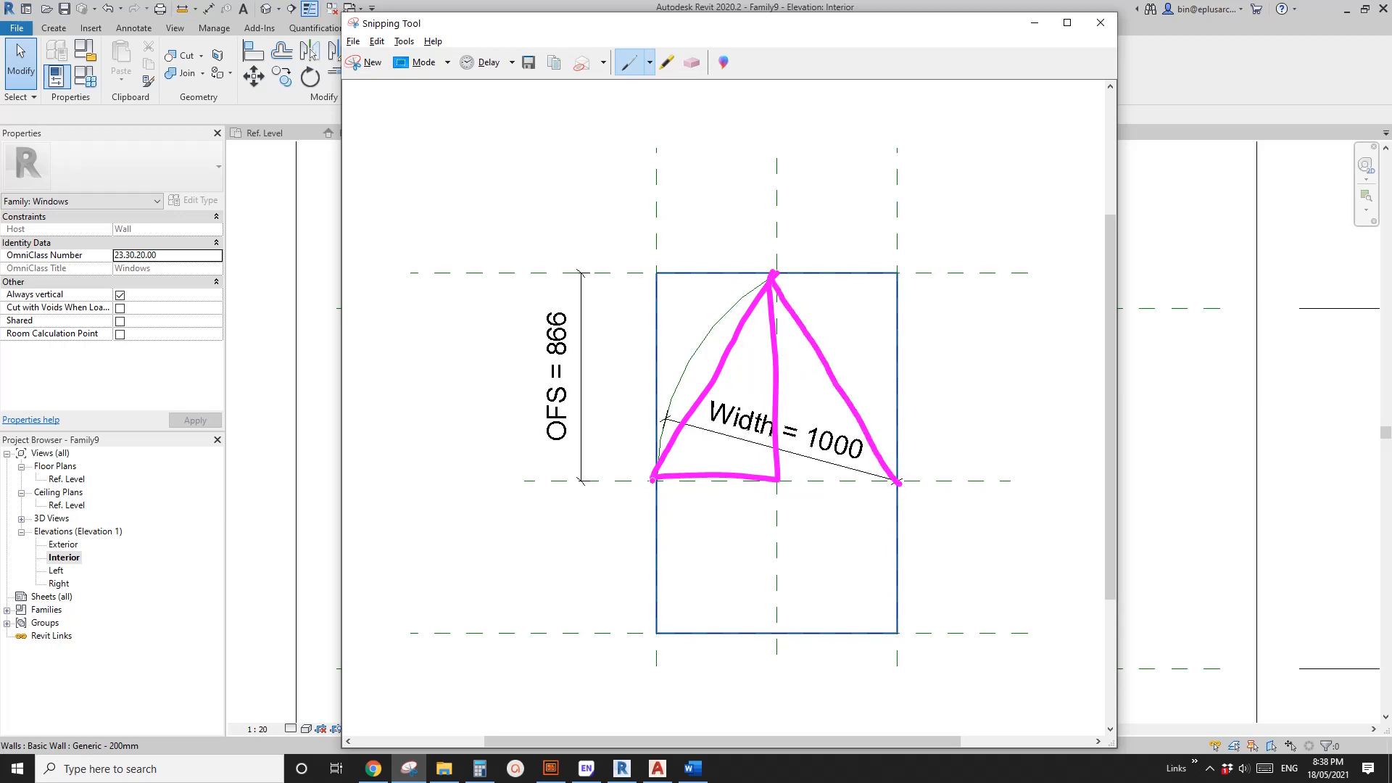
pyautogui.moveTo(715, 478); pyautogui.dragTo(823, 482)
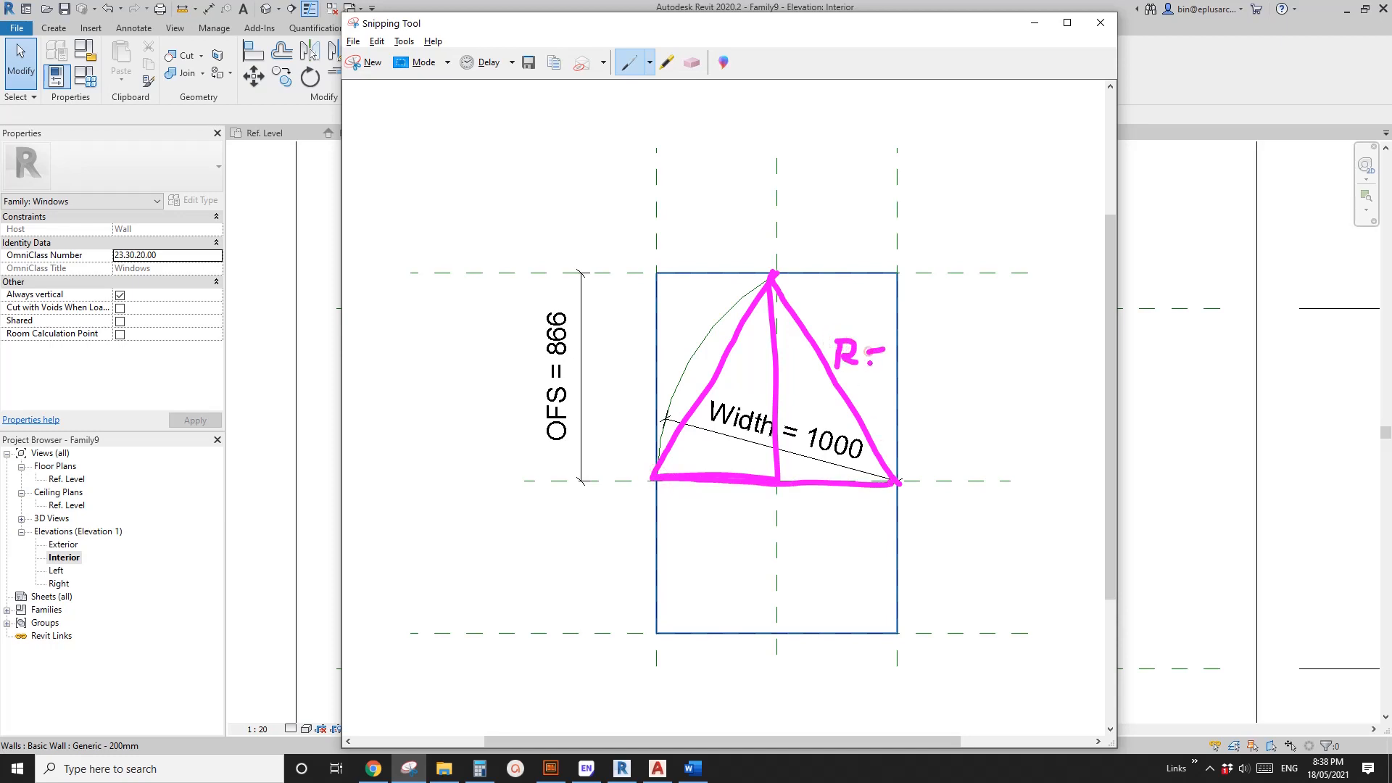
# Annotate the triangle with R=W on its right side, W on its base and left side, and W/2 for the half base
pyautogui.moveTo(899, 354); pyautogui.dragTo(921, 337)
pyautogui.click(929, 368)
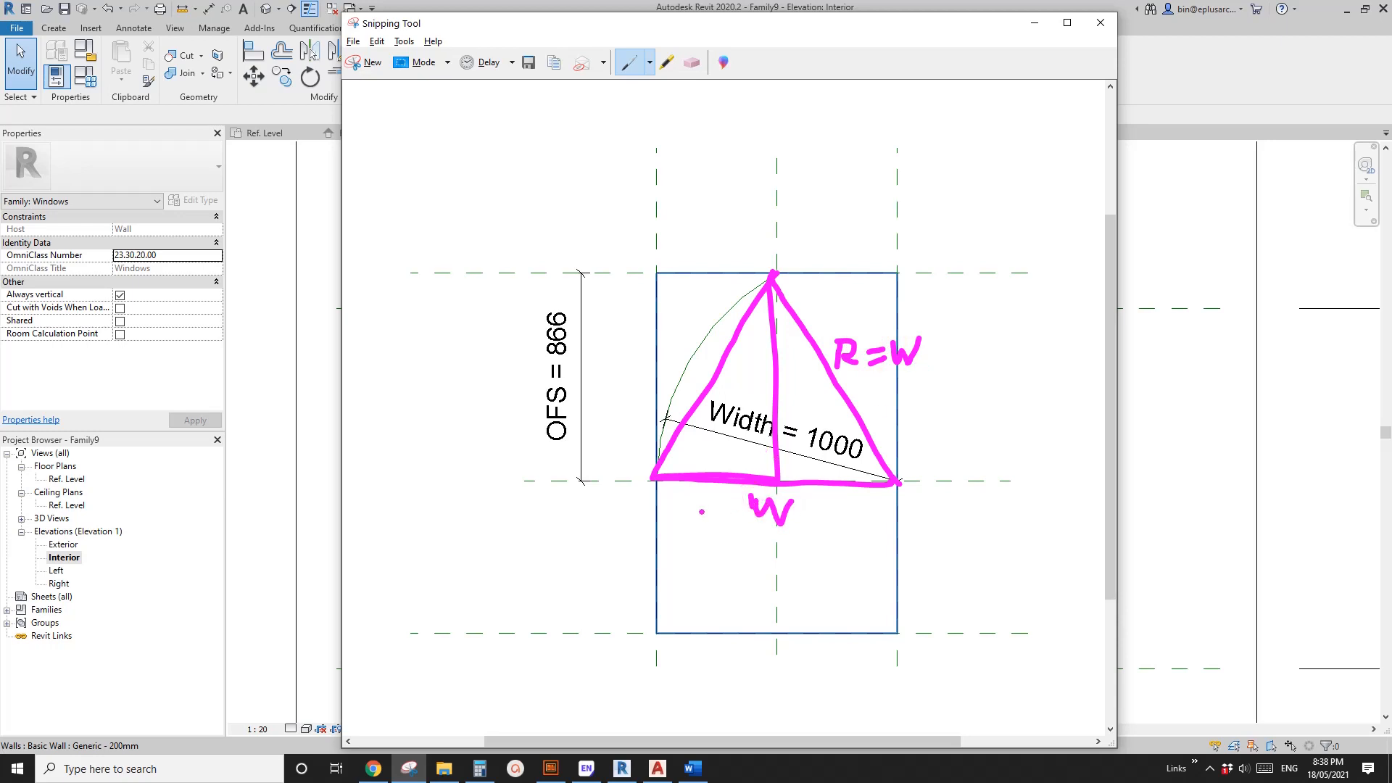
pyautogui.moveTo(638, 554); pyautogui.dragTo(788, 554)
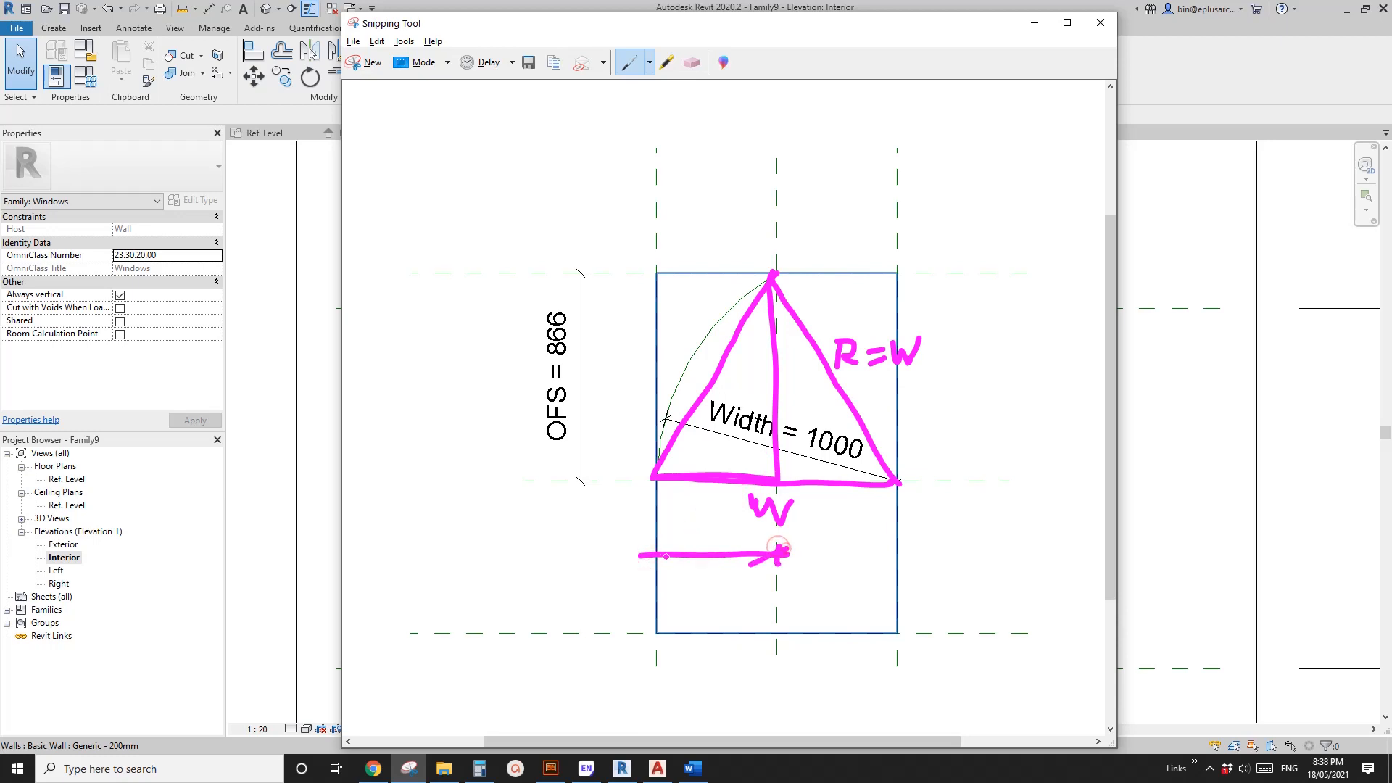
pyautogui.moveTo(715, 584); pyautogui.dragTo(711, 599)
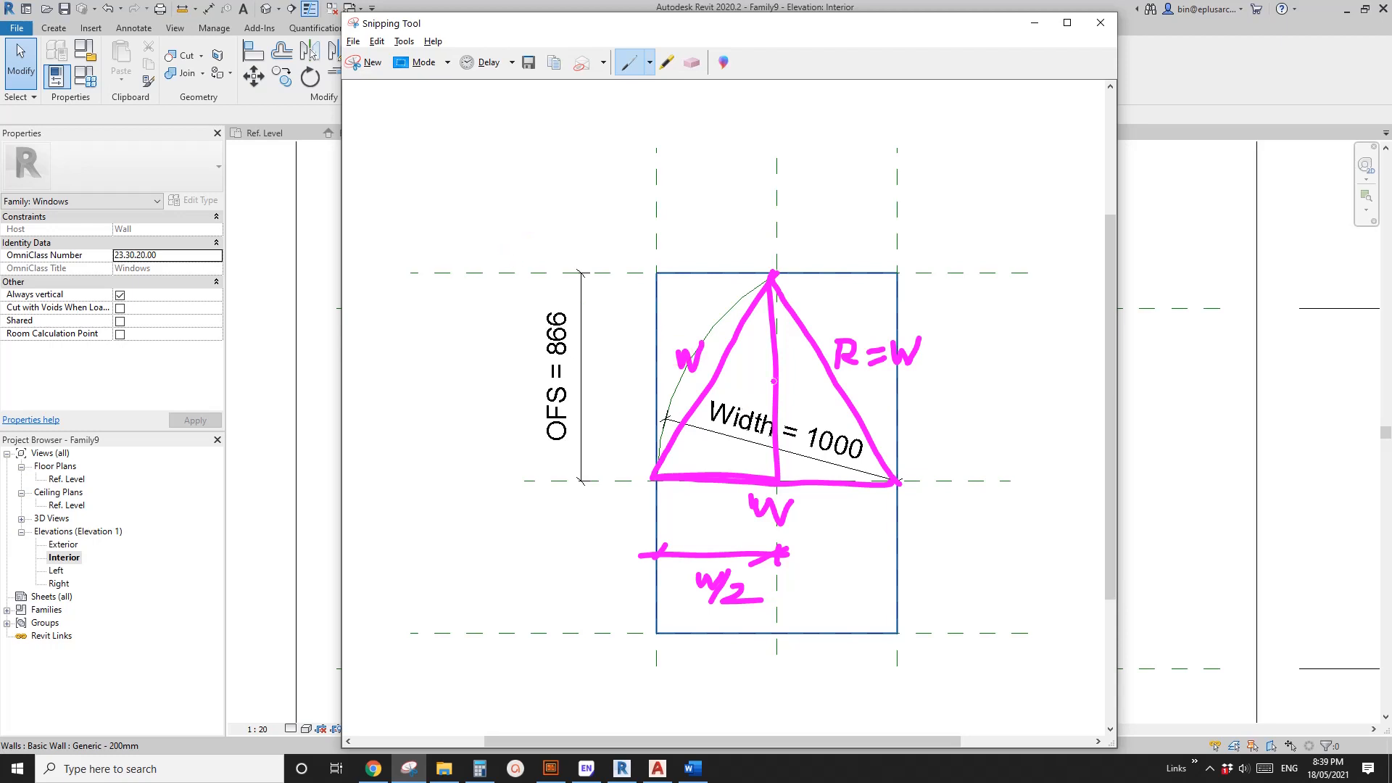
# Sketch the left half as a separate right triangle with sides labelled W, W/2 and OFS, linked by an arrow to the original
pyautogui.moveTo(743, 376)
pyautogui.mouseDown()
pyautogui.moveTo(624, 193)
pyautogui.moveTo(603, 184)
pyautogui.mouseUp()
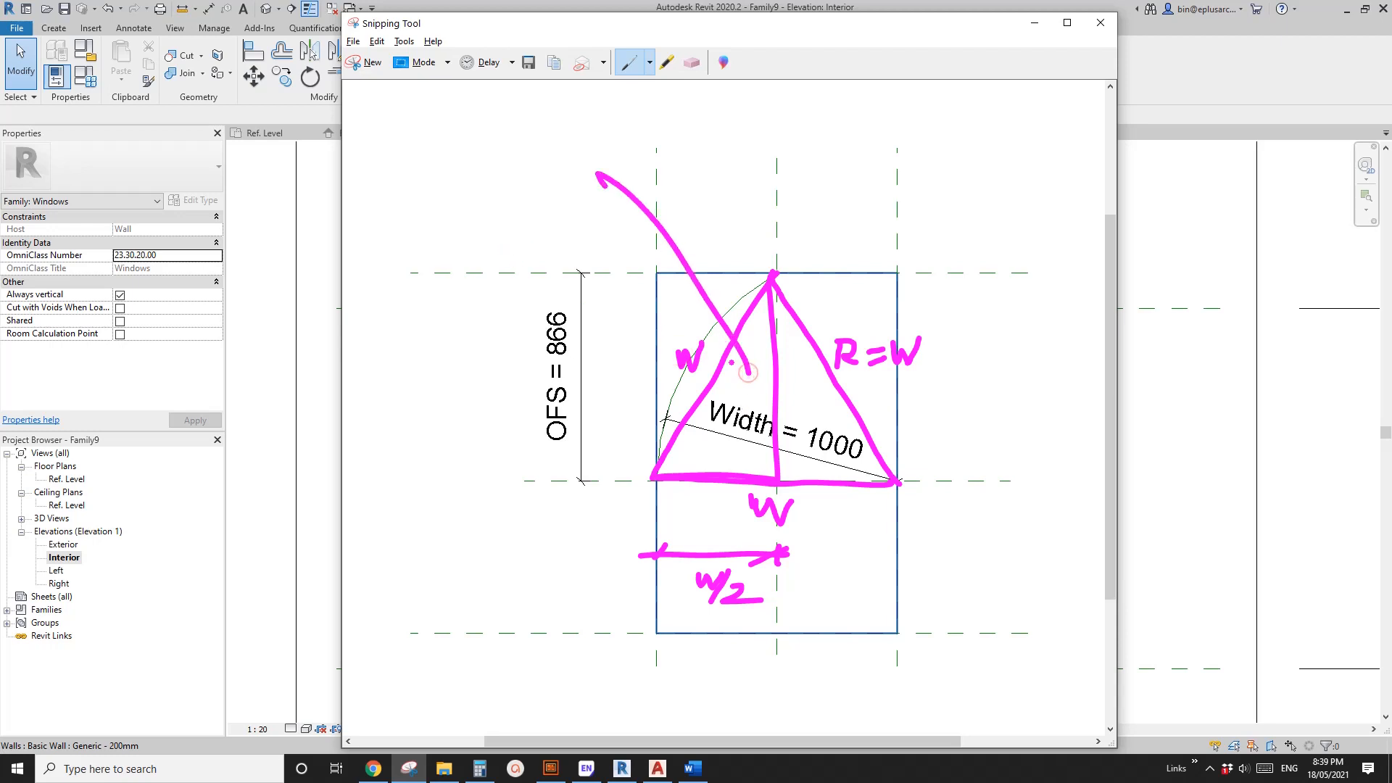
pyautogui.moveTo(534, 126)
pyautogui.mouseDown()
pyautogui.moveTo(402, 270)
pyautogui.moveTo(494, 276)
pyautogui.moveTo(536, 156)
pyautogui.mouseUp()
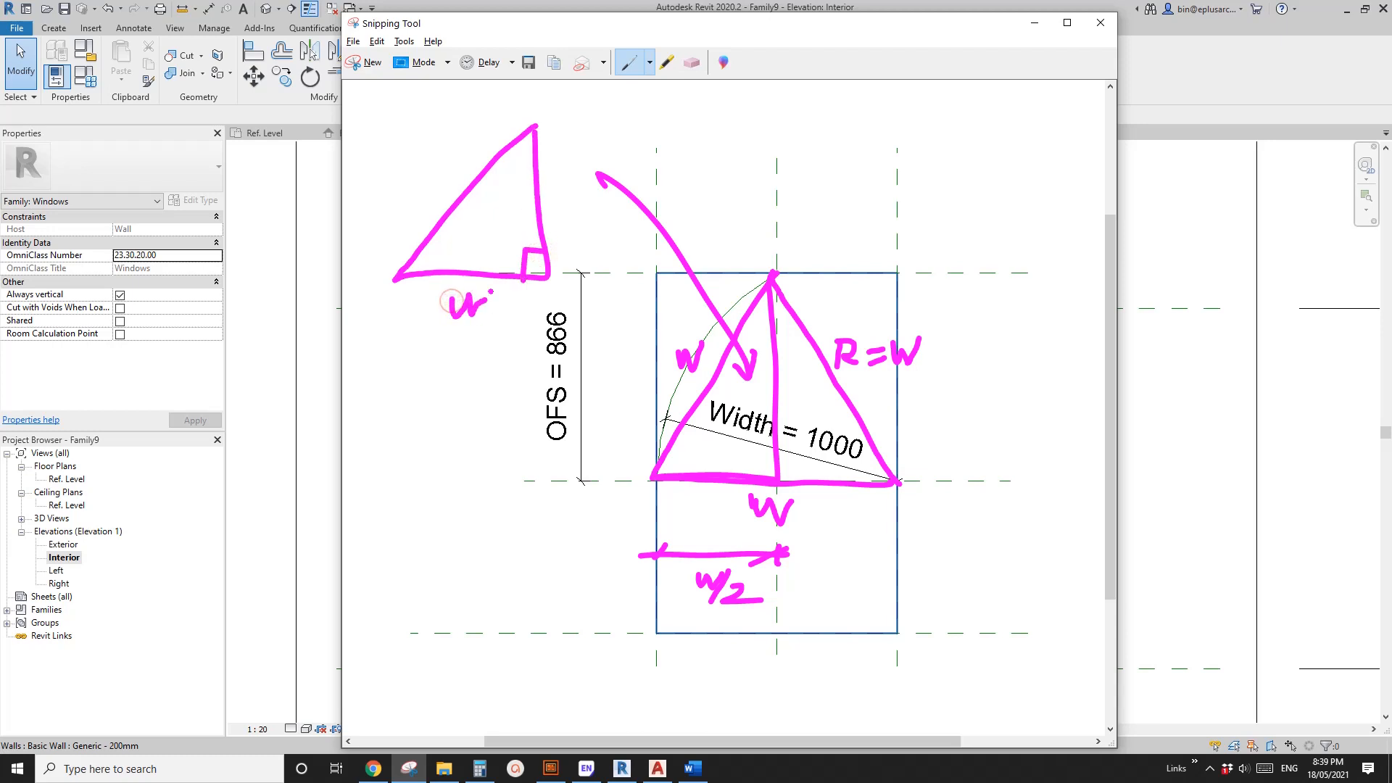
pyautogui.moveTo(486, 304); pyautogui.dragTo(518, 332)
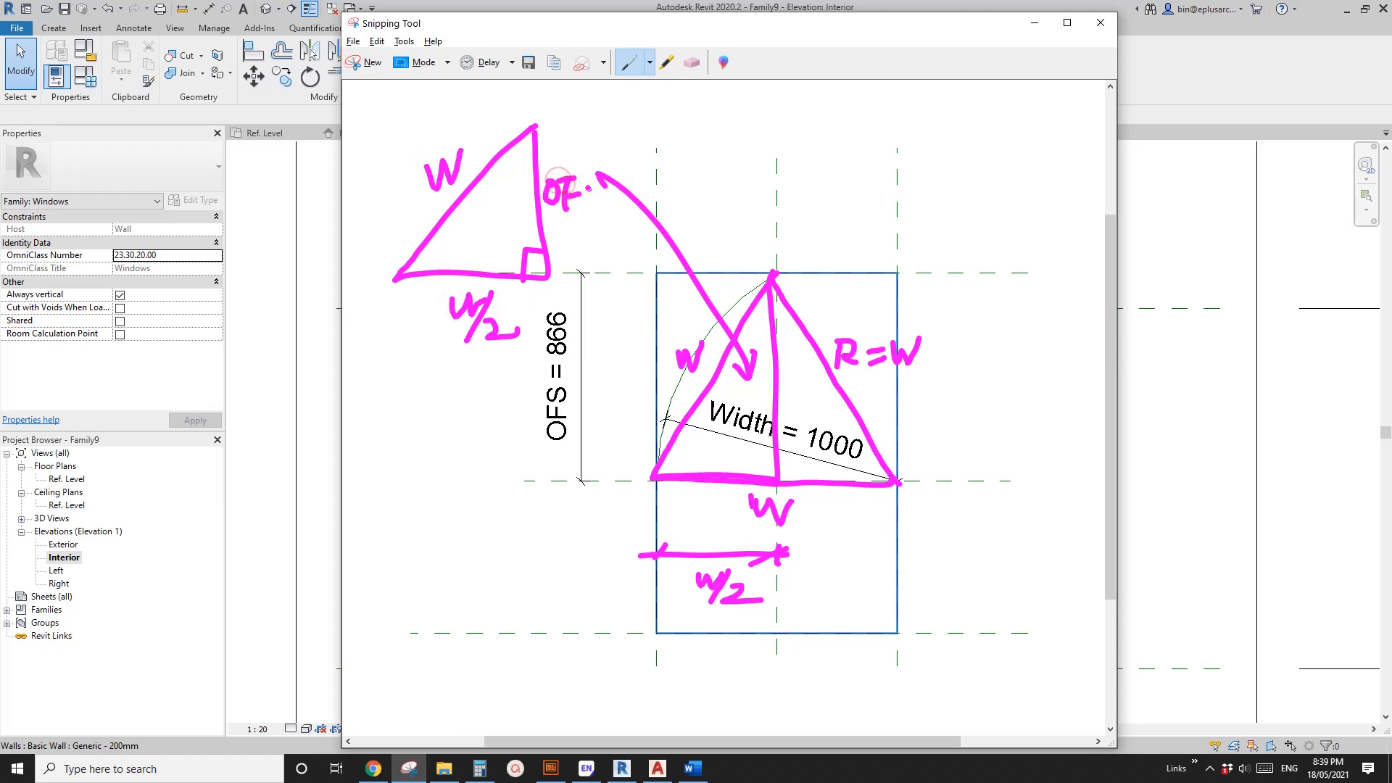
pyautogui.moveTo(588, 187); pyautogui.dragTo(573, 219)
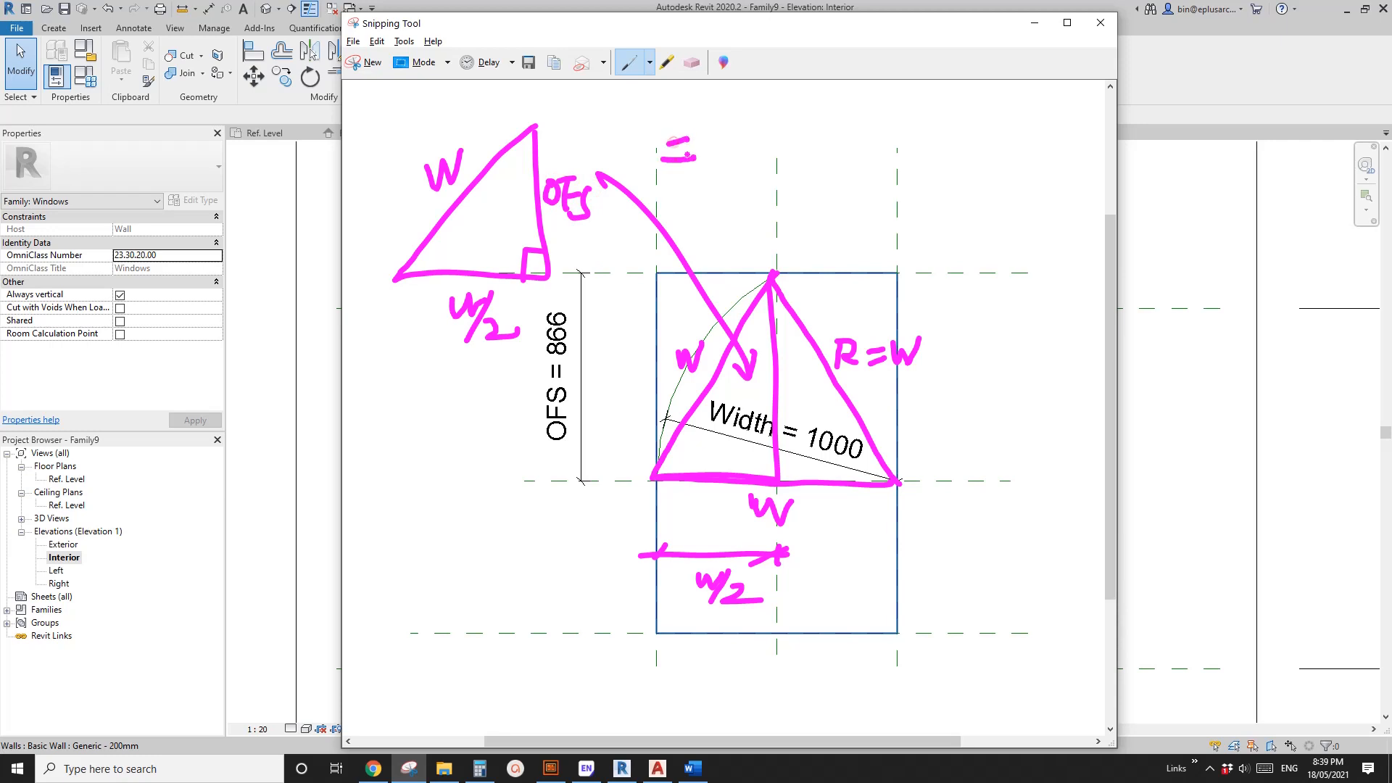
# Write the derivation OFS = √(W² − (W/2)²) = √3/2 × W beside the triangle and circle OFS on the snip
pyautogui.moveTo(724, 111)
pyautogui.mouseDown()
pyautogui.moveTo(883, 99)
pyautogui.moveTo(716, 154)
pyautogui.moveTo(819, 145)
pyautogui.mouseUp()
pyautogui.moveTo(829, 131)
pyautogui.mouseDown()
pyautogui.moveTo(841, 145)
pyautogui.moveTo(856, 131)
pyautogui.mouseUp()
pyautogui.moveTo(868, 118)
pyautogui.mouseDown()
pyautogui.moveTo(846, 169)
pyautogui.moveTo(828, 166)
pyautogui.mouseUp()
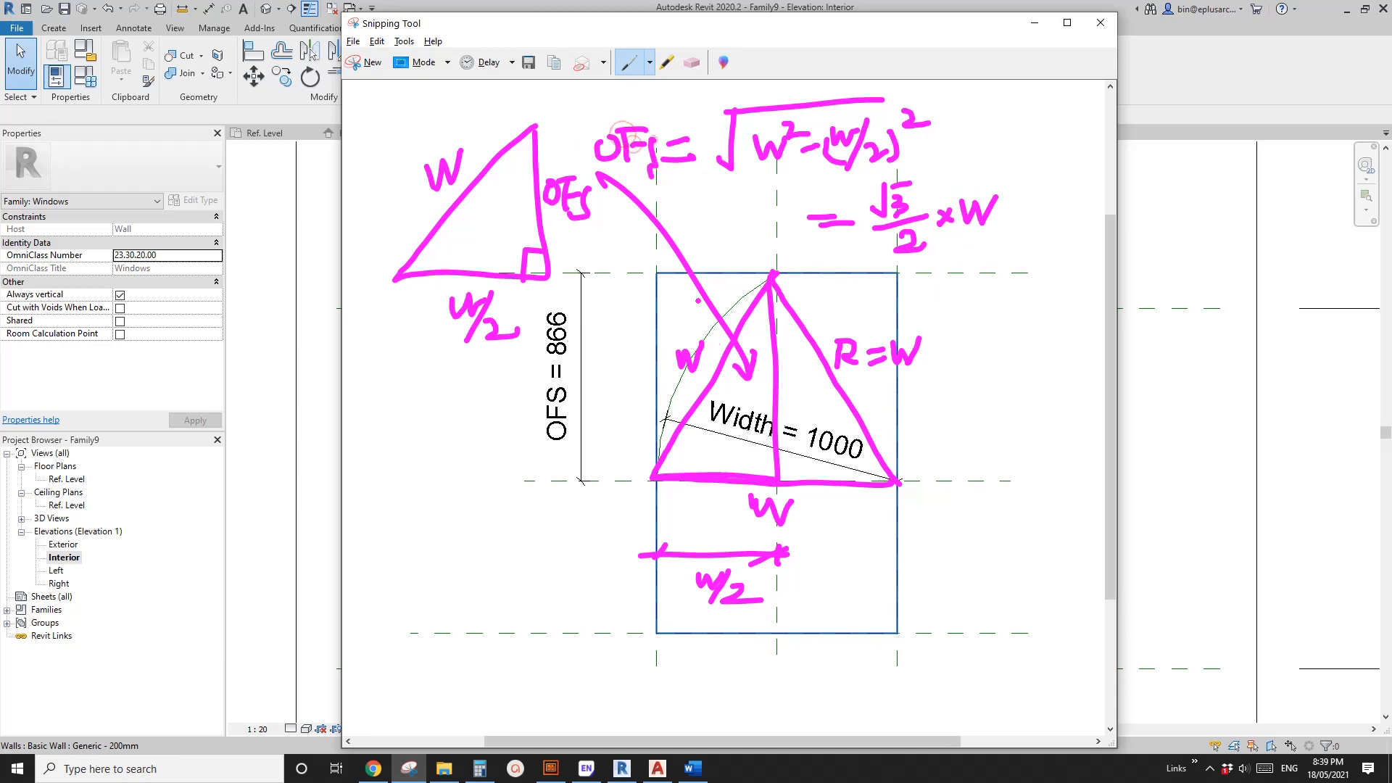
pyautogui.moveTo(573, 447); pyautogui.dragTo(538, 356)
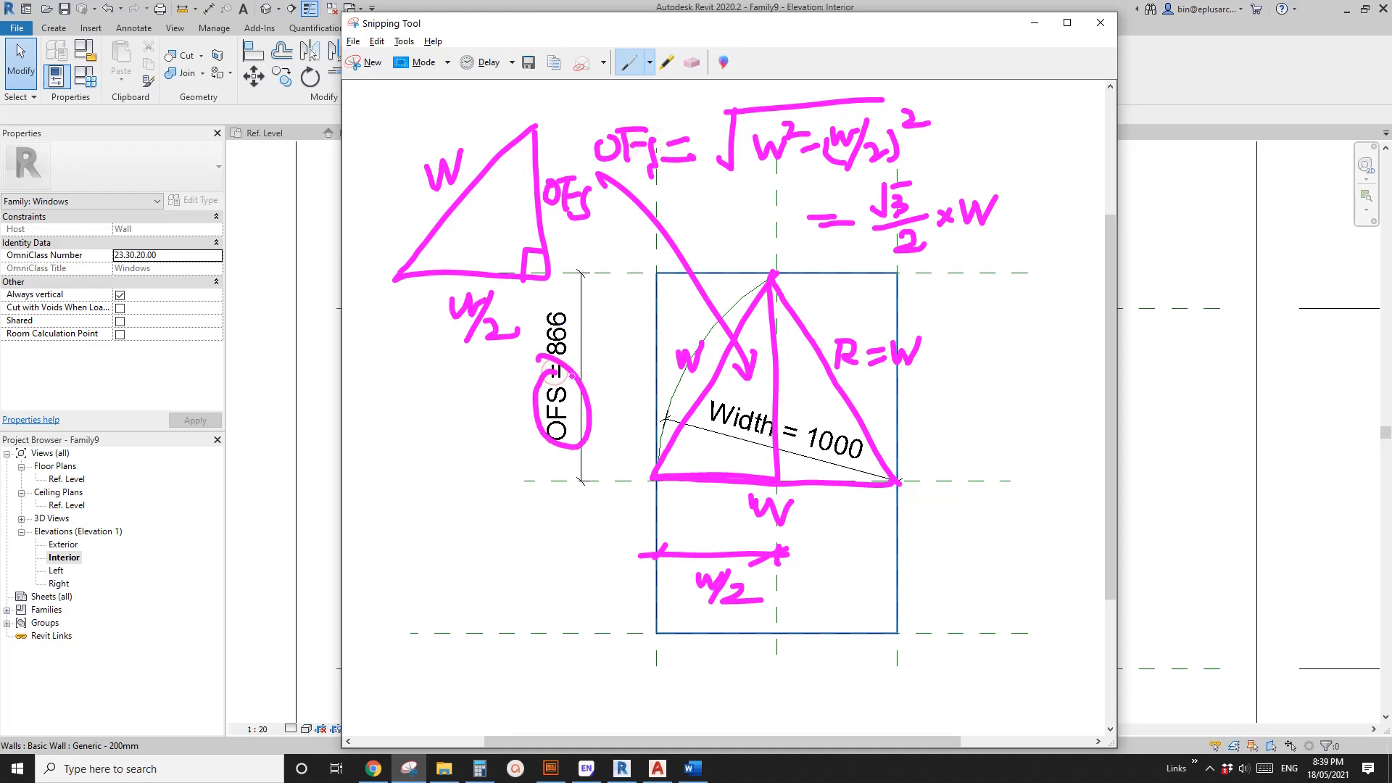
# Return to Revit and set the OFS parameter's formula to sqrt(3) / 2 * Width in the family types
pyautogui.click(285, 264)
pyautogui.moveTo(359, 282); pyautogui.dragTo(424, 306, button='middle')
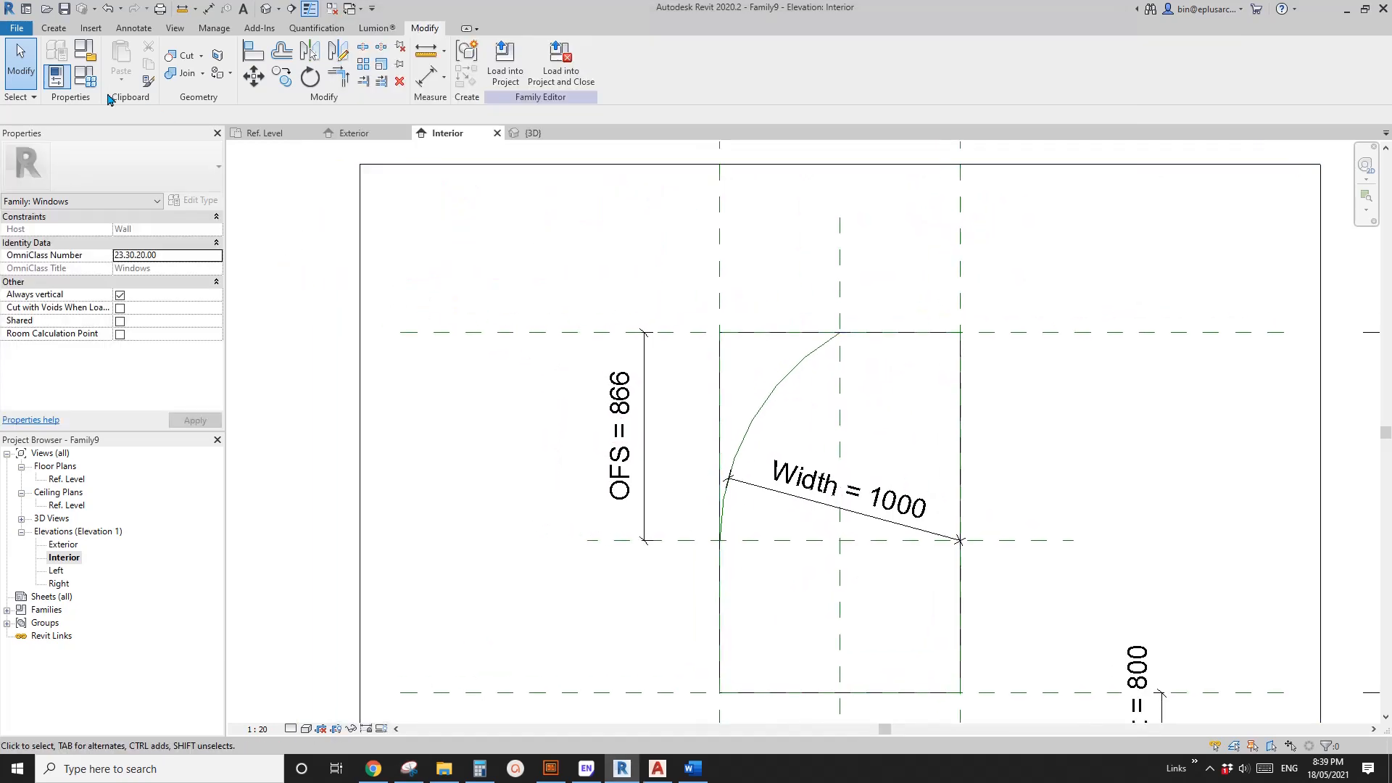
pyautogui.click(86, 82)
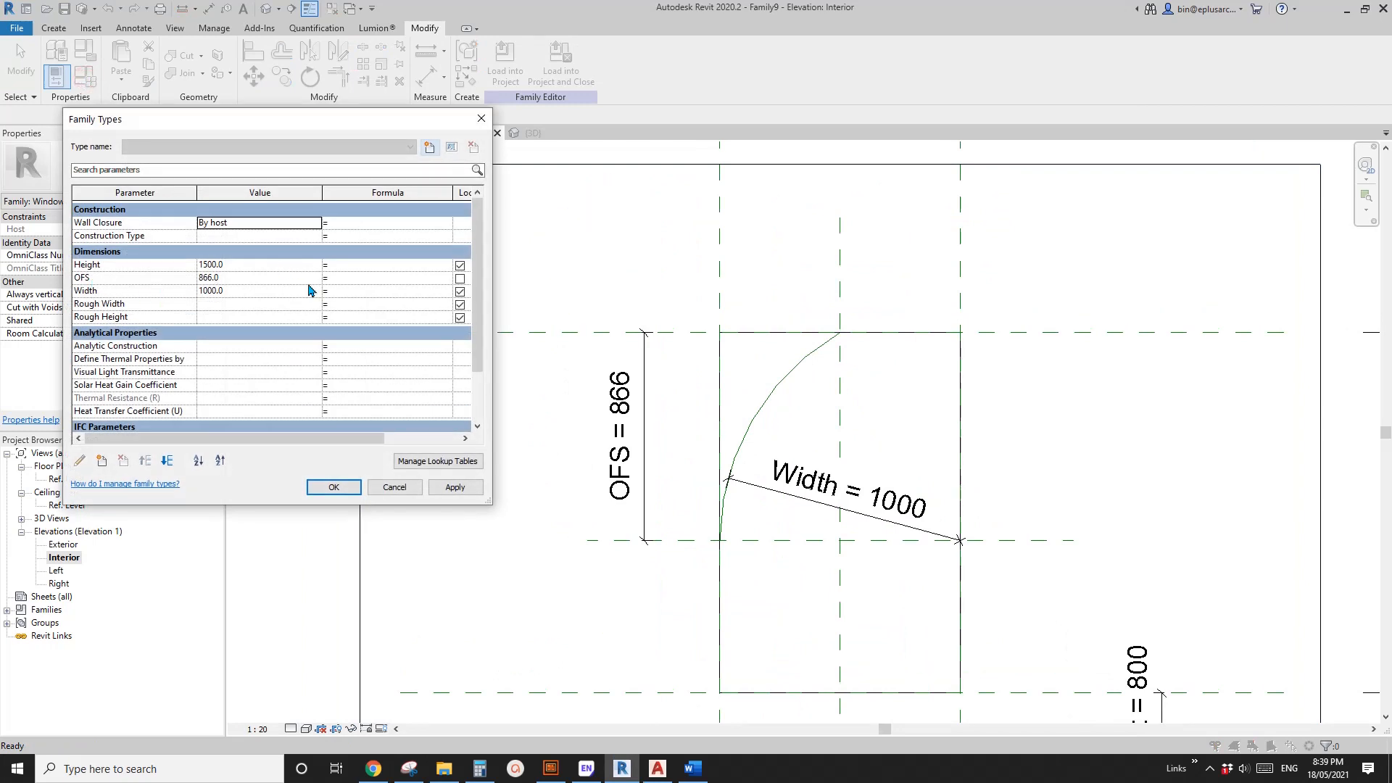
pyautogui.click(358, 278)
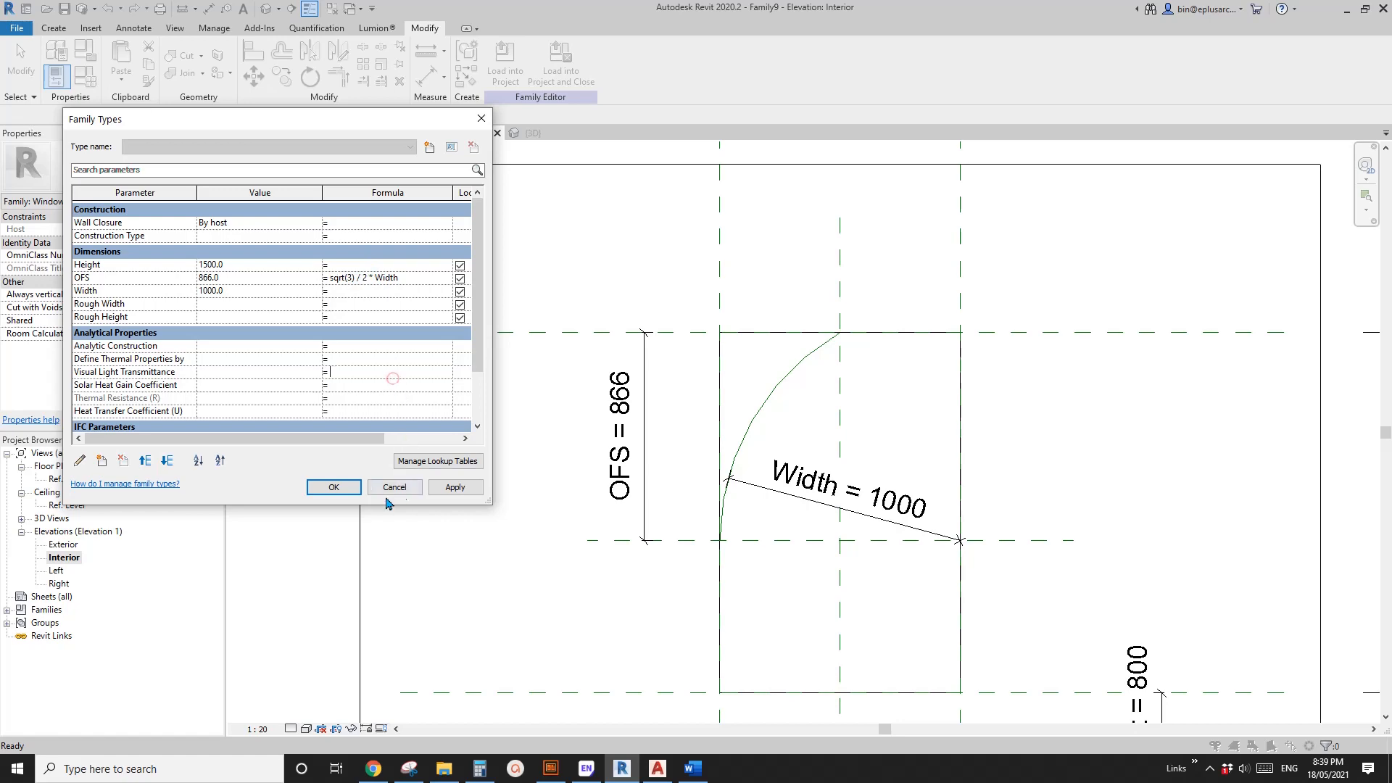
pyautogui.click(333, 486)
pyautogui.moveTo(775, 489); pyautogui.dragTo(706, 437, button='middle')
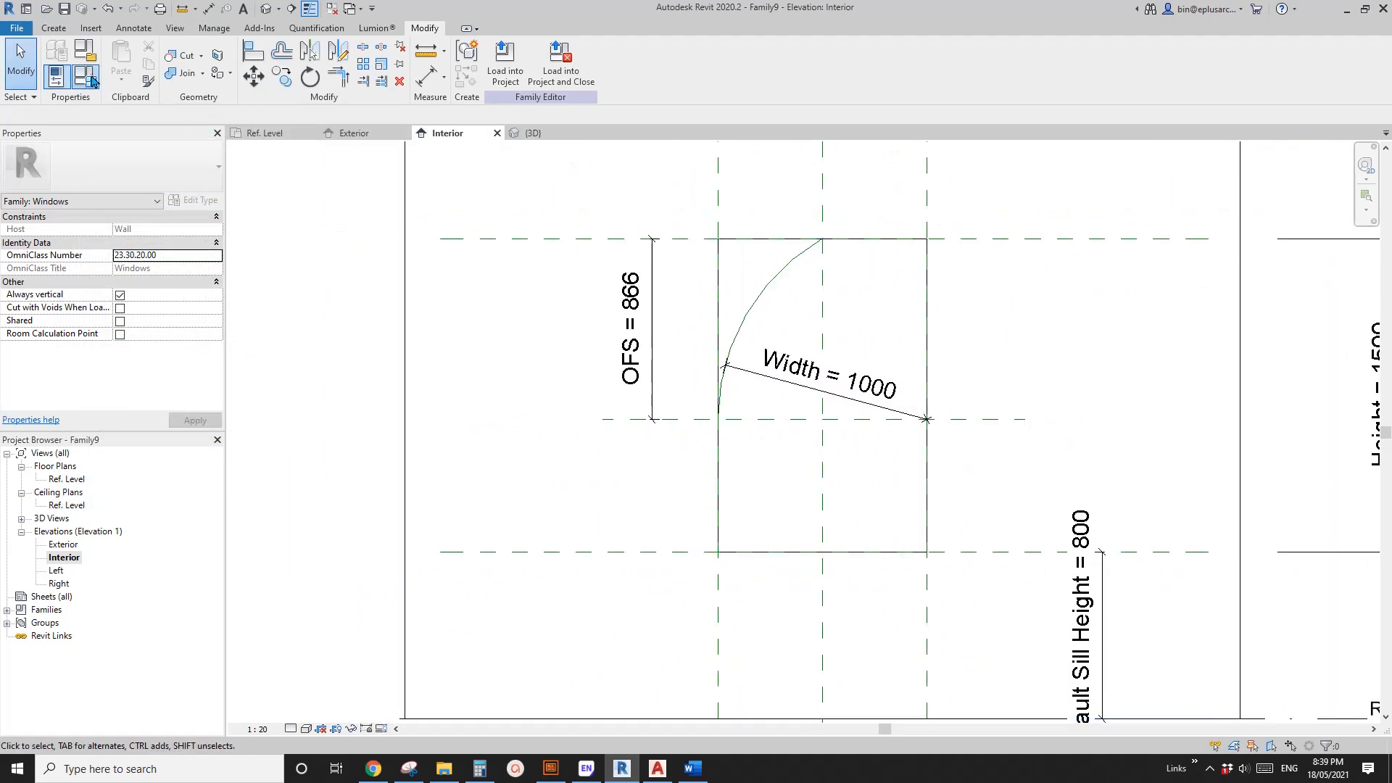
# Flex the family in the family types by applying a Width of 900, then 800
pyautogui.click(93, 82)
pyautogui.click(246, 291)
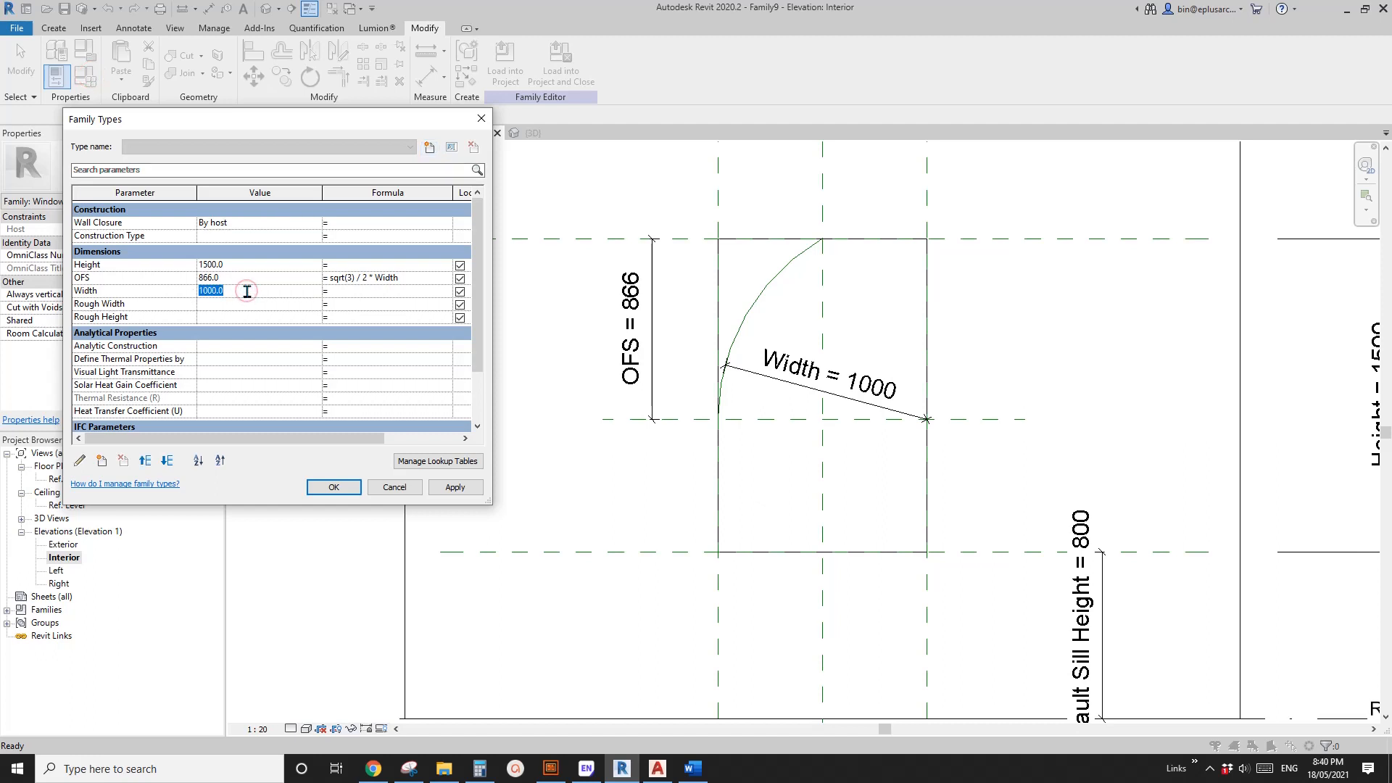
pyautogui.click(455, 486)
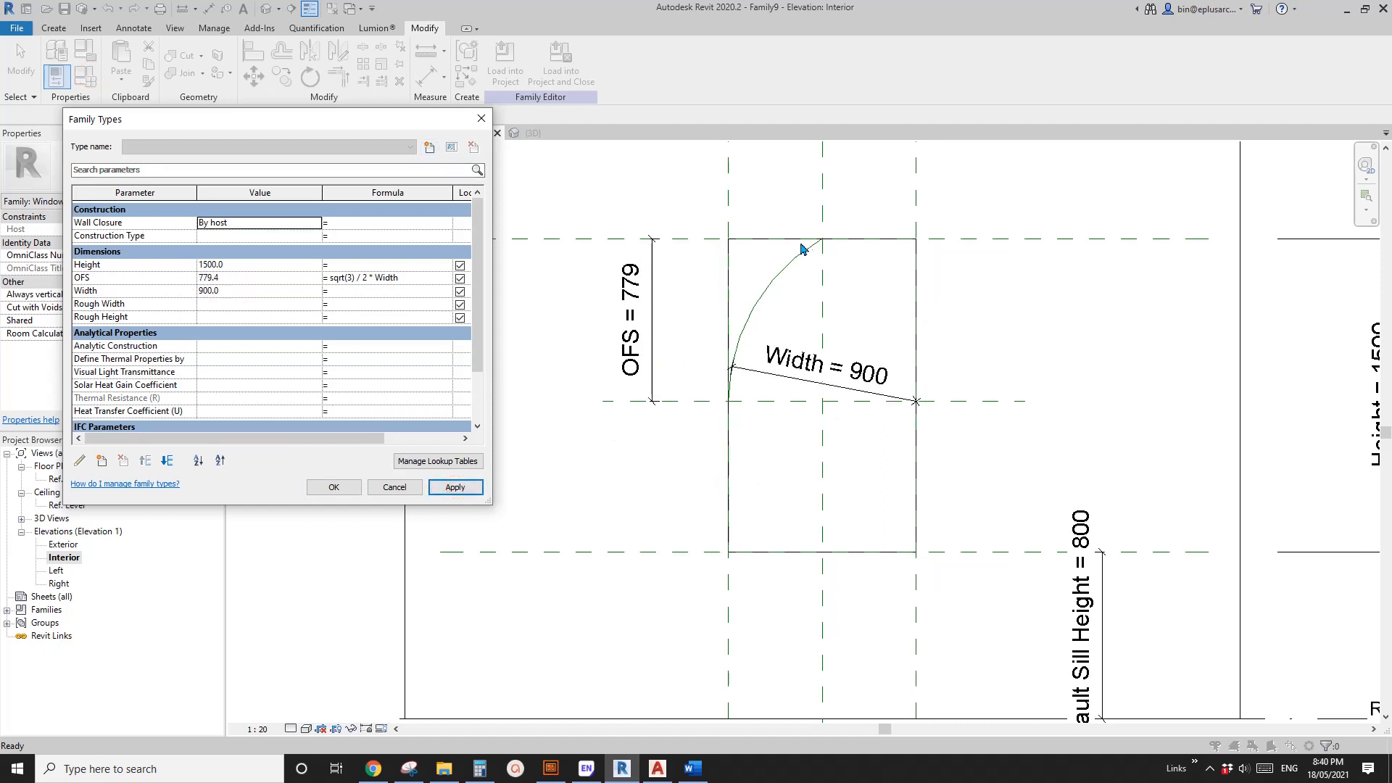
pyautogui.click(248, 294)
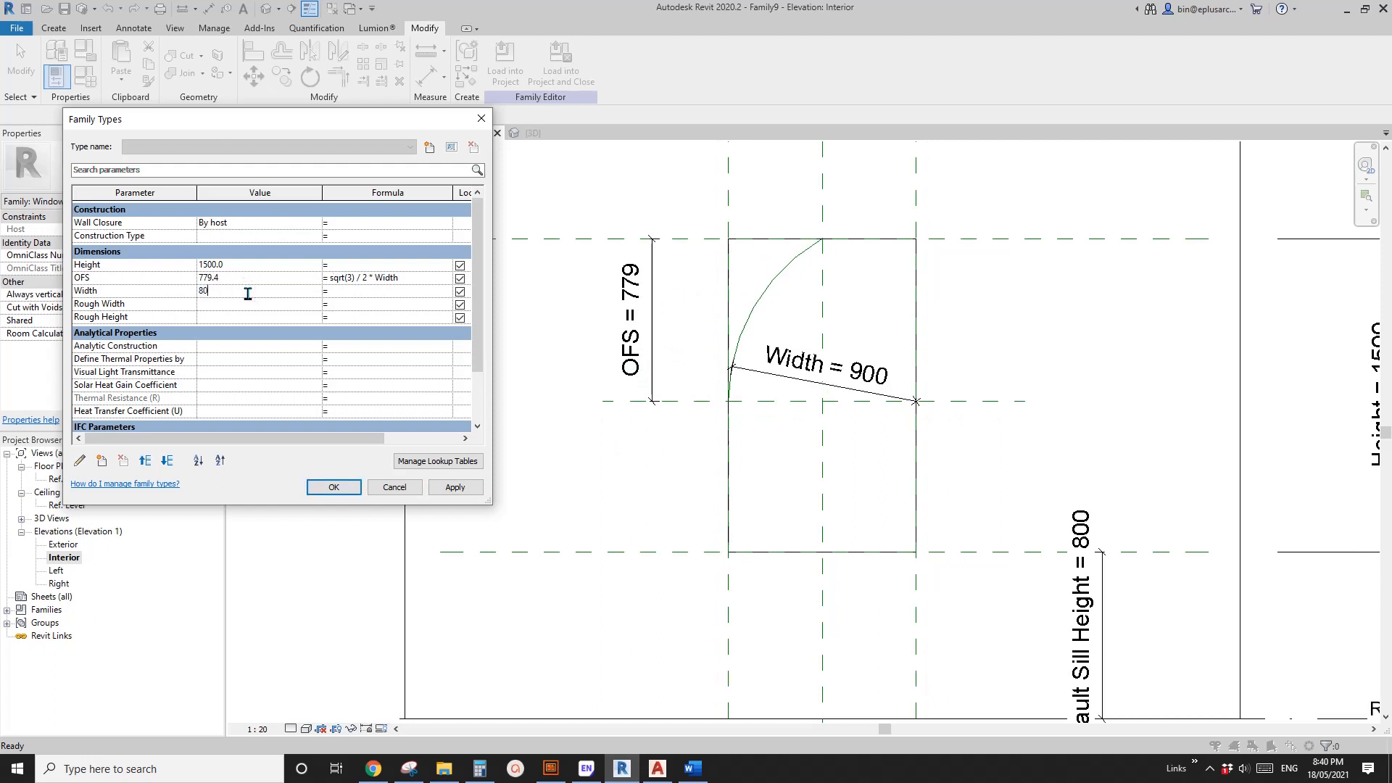
pyautogui.click(455, 487)
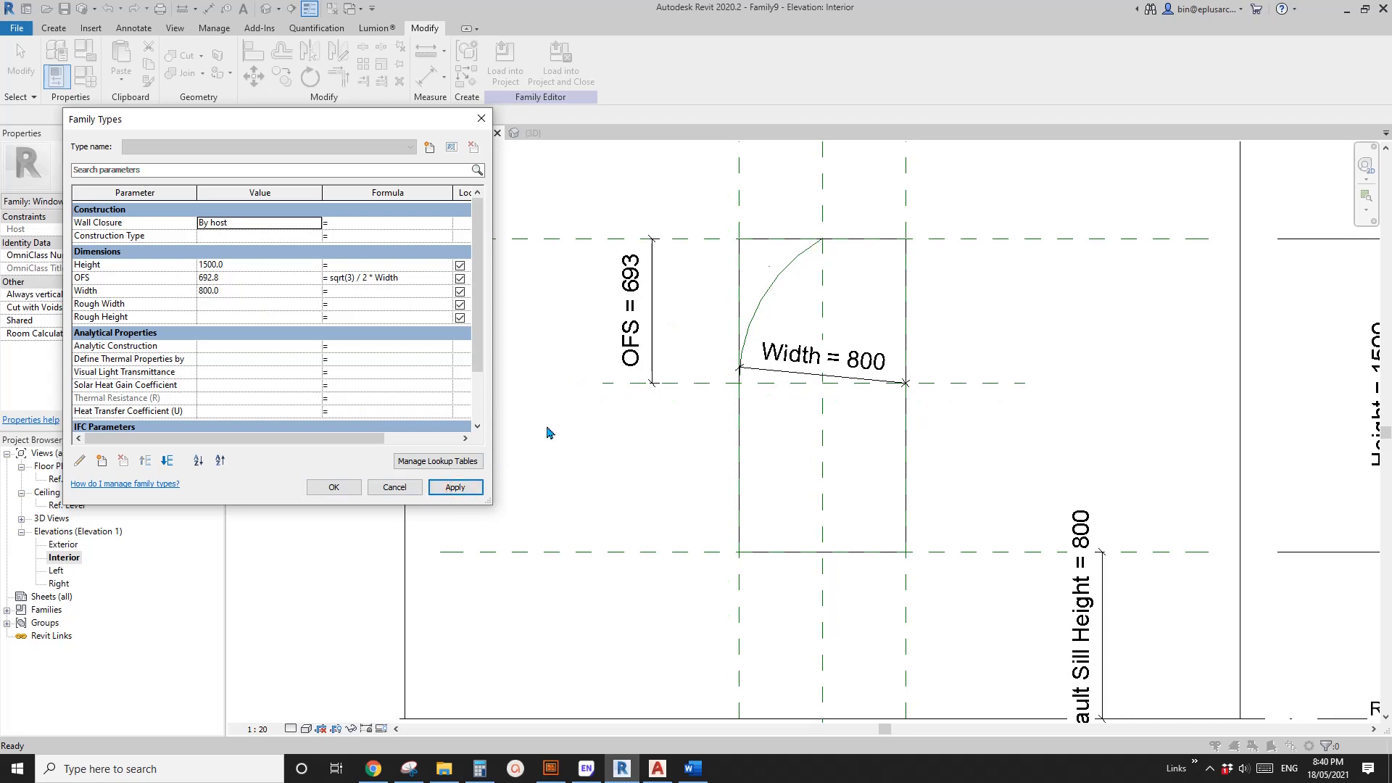
pyautogui.click(344, 488)
# Mirror a copy of the left reference-line arc about the Center (Left/Right) reference plane to complete the pointed arch
pyautogui.moveTo(807, 437); pyautogui.dragTo(648, 429, button='middle')
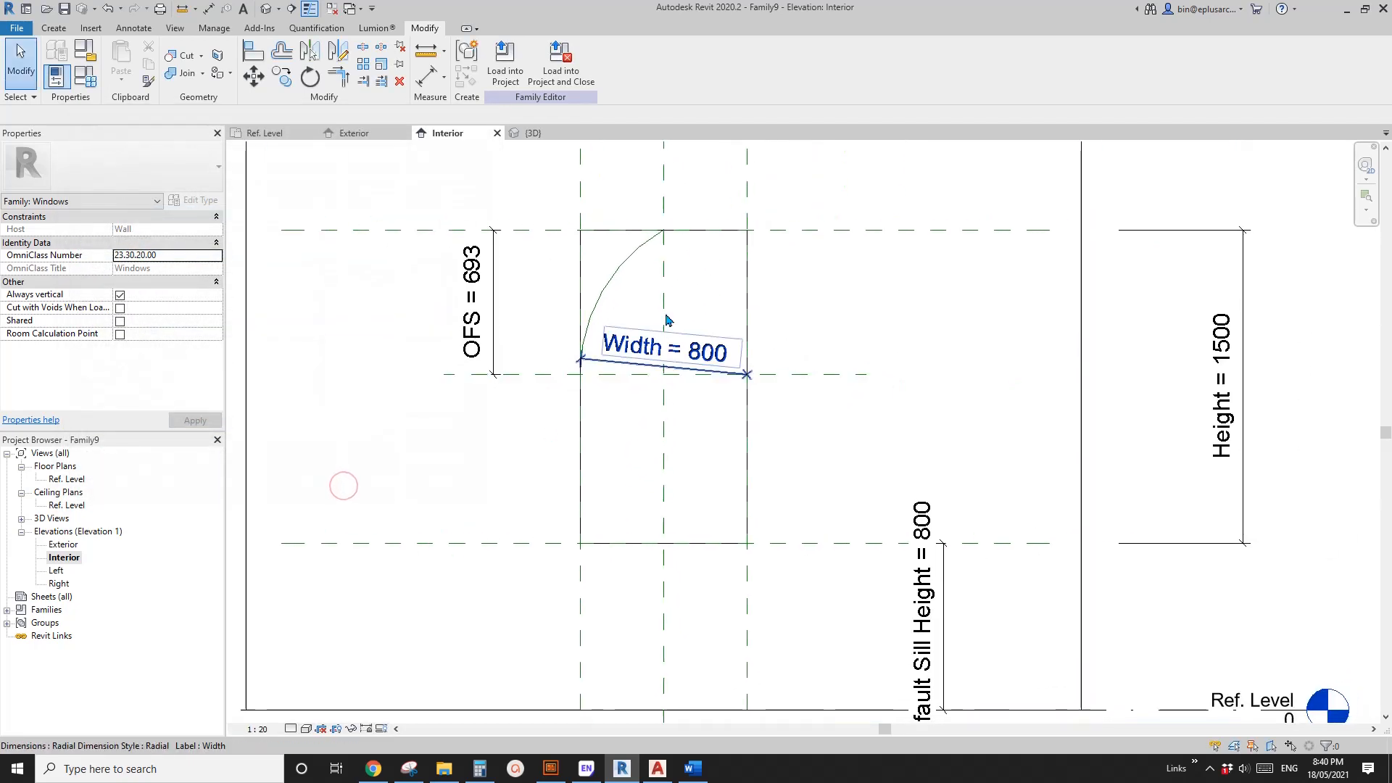
pyautogui.click(625, 258)
pyautogui.scroll(-1, 694, 247)
pyautogui.moveTo(694, 248); pyautogui.dragTo(687, 263, button='middle')
pyautogui.press('m')
pyautogui.press('m')
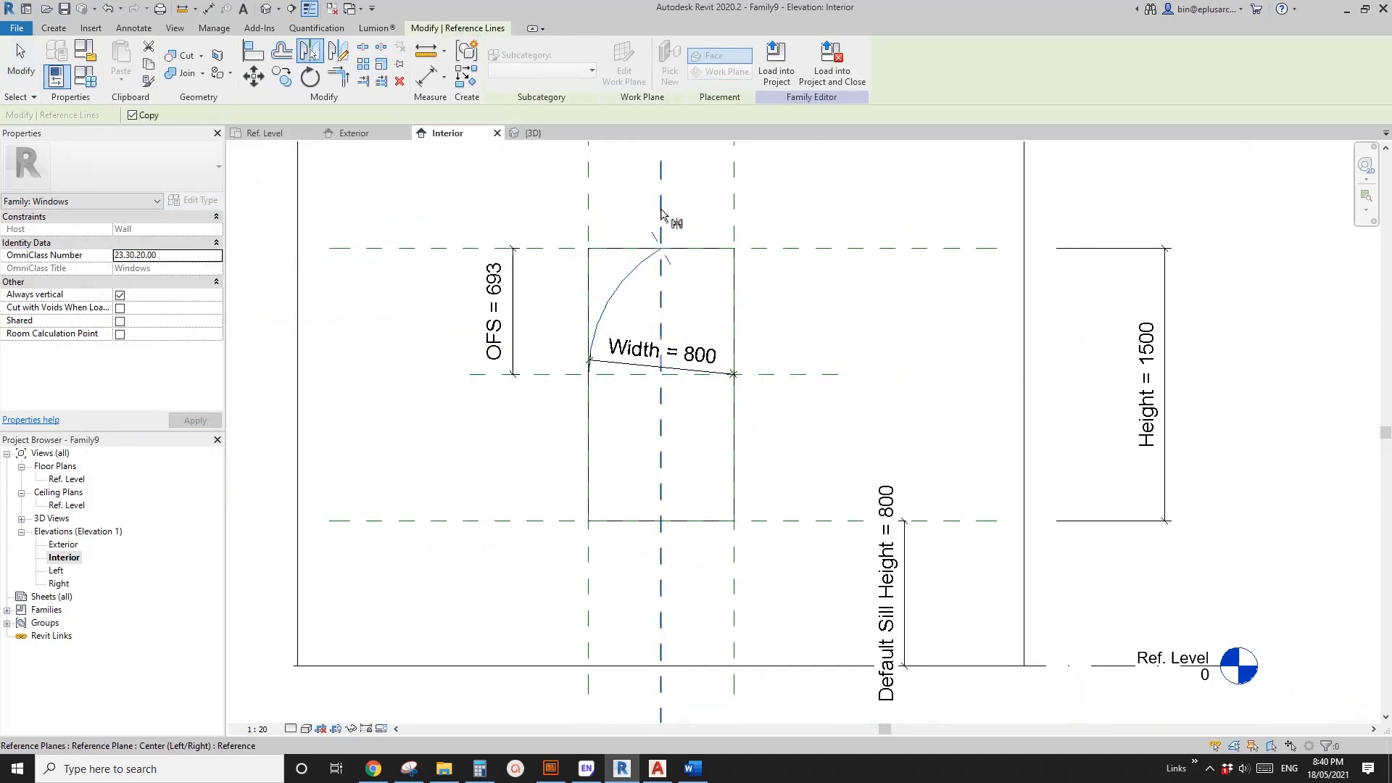
pyautogui.click(660, 208)
# Make the right arc's temporary radius dimension permanent and label it with the Width parameter
pyautogui.scroll(1, 741, 318)
pyautogui.click(725, 322)
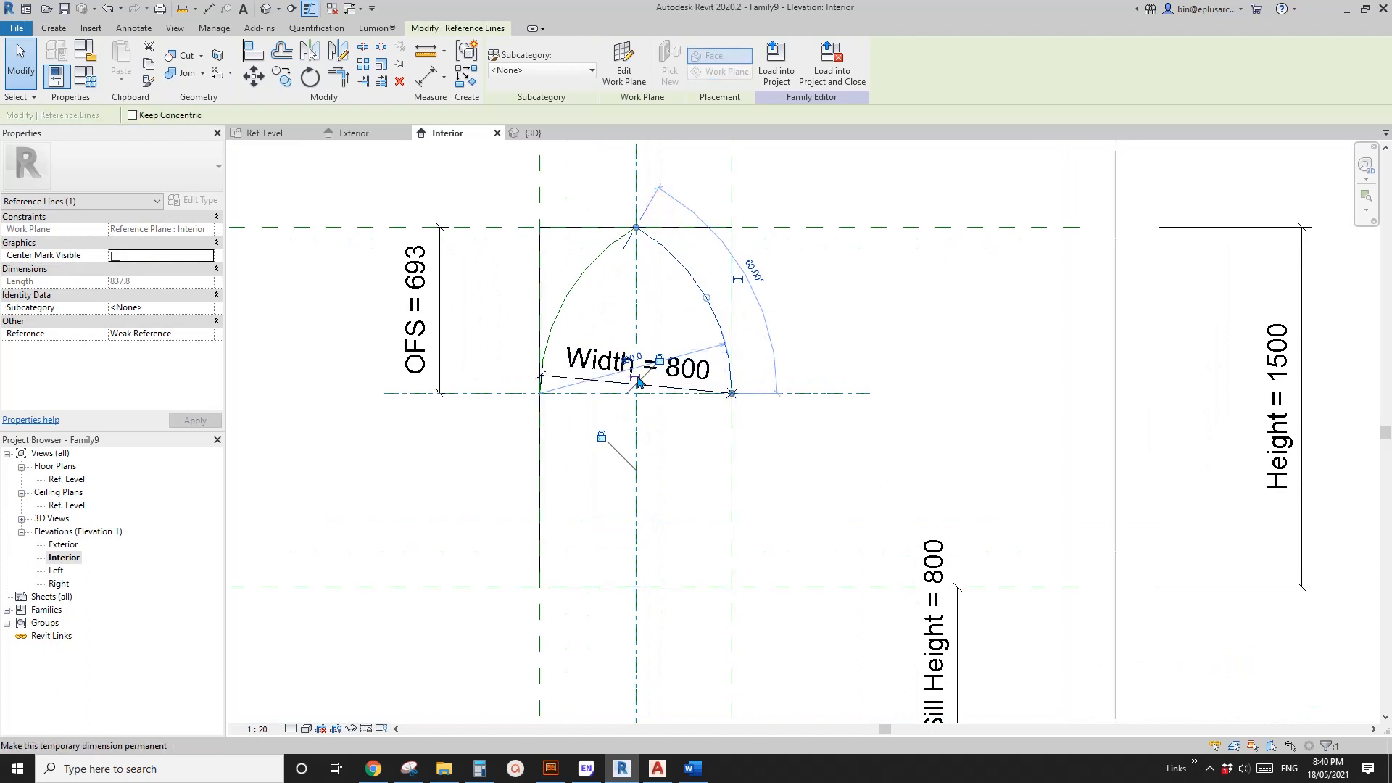
pyautogui.click(700, 335)
pyautogui.moveTo(689, 352); pyautogui.dragTo(674, 293)
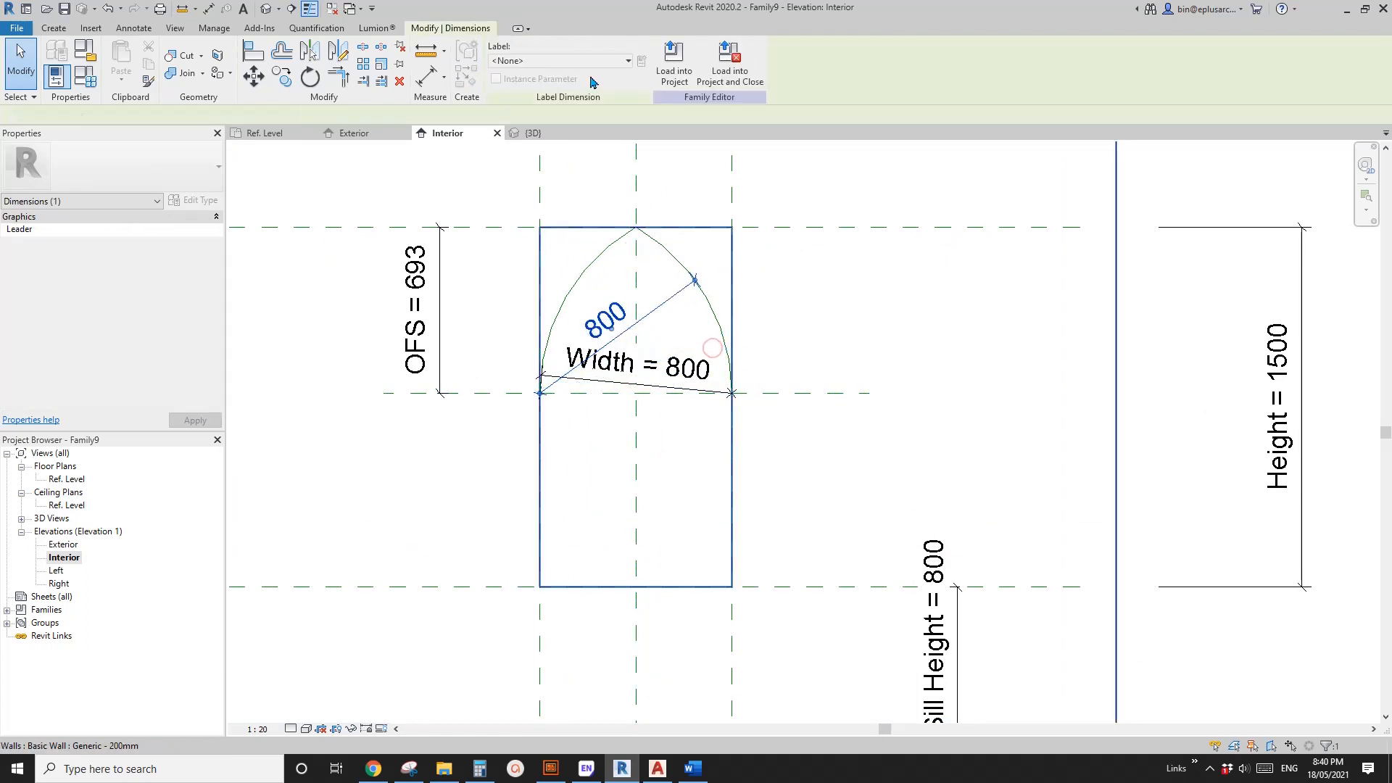
pyautogui.click(596, 62)
pyautogui.click(536, 194)
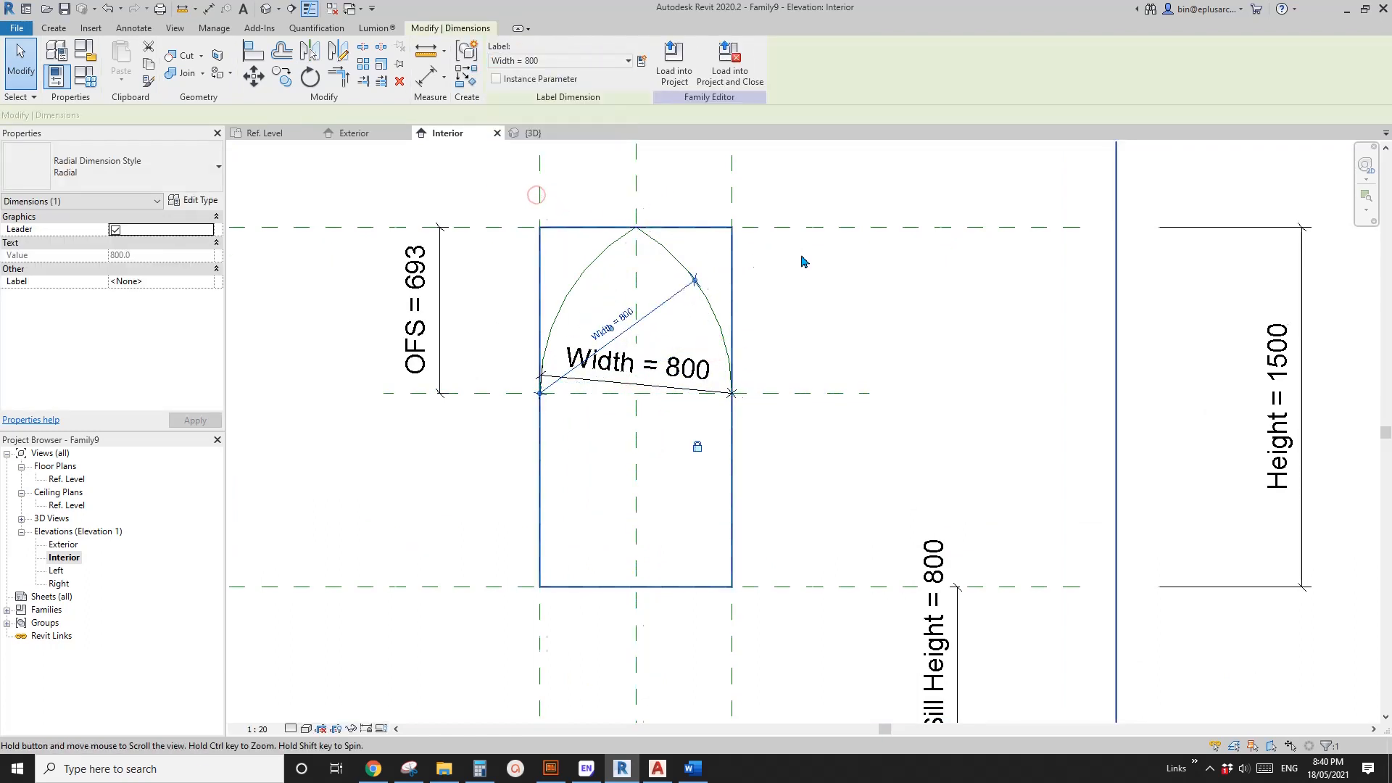
pyautogui.click(801, 272)
# Turn on Automatic Sketch Dimensions in the Interior elevation's visibility/graphic overrides
pyautogui.moveTo(802, 272); pyautogui.dragTo(913, 274, button='middle')
pyautogui.press('v')
pyautogui.press('v')
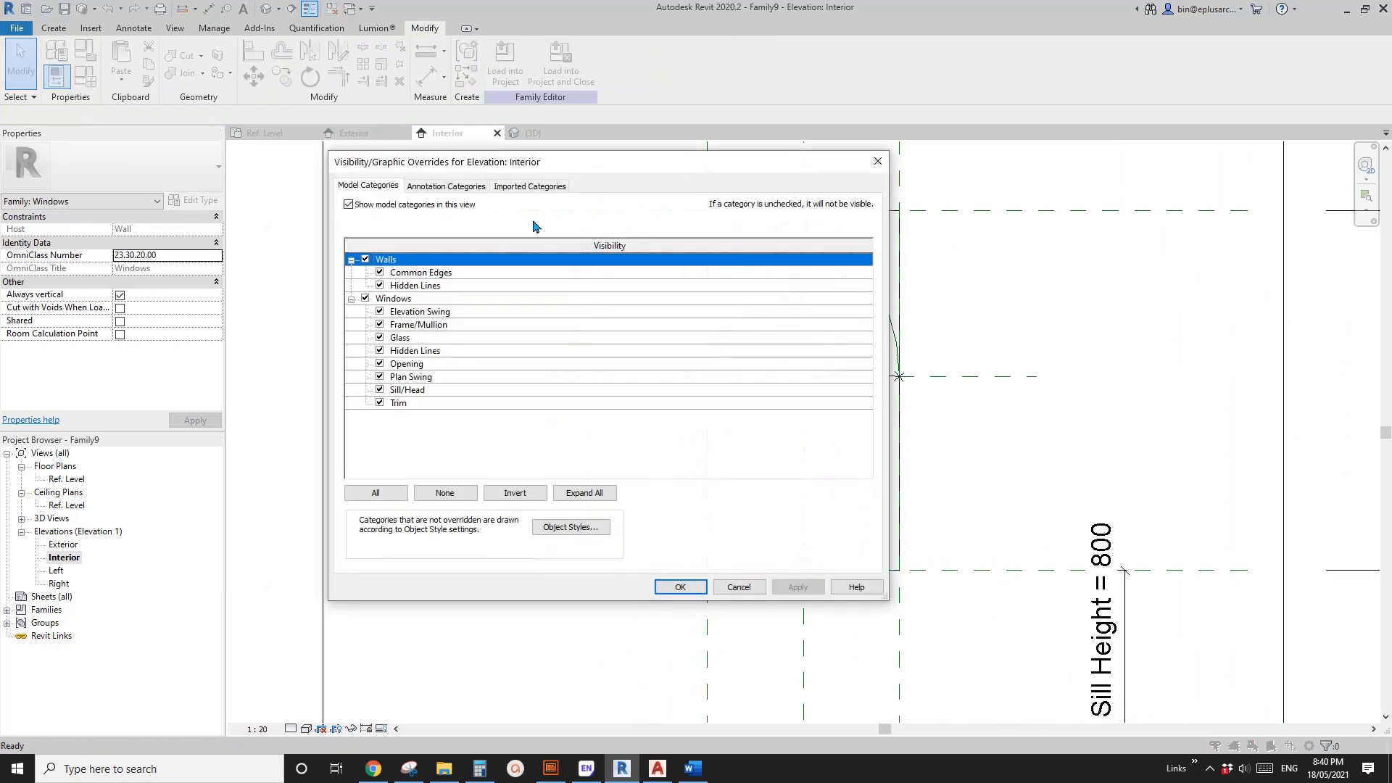
pyautogui.click(468, 190)
pyautogui.click(381, 272)
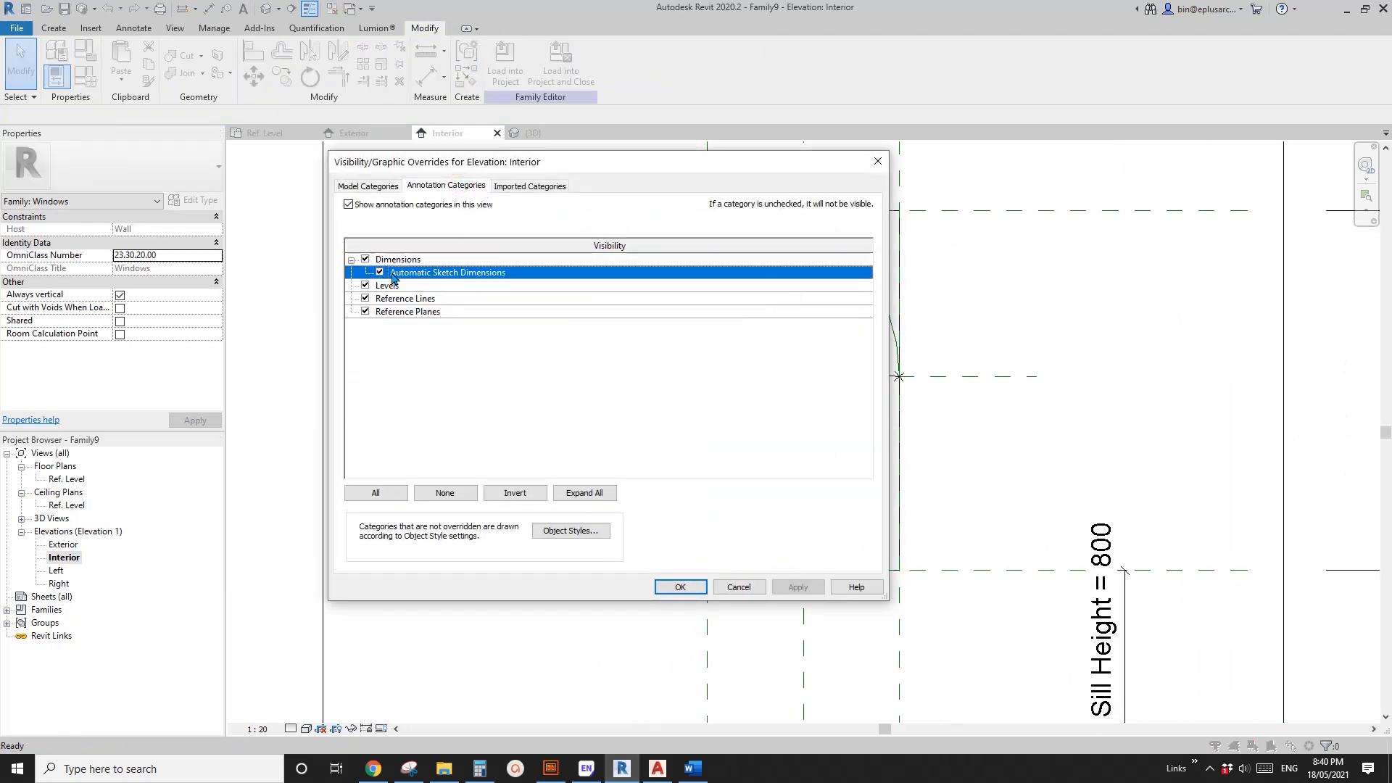
pyautogui.click(696, 583)
# Inspect the automatic sketch dimension on the left reference plane and the existing constraints of the left arc
pyautogui.moveTo(712, 519); pyautogui.dragTo(604, 493, button='middle')
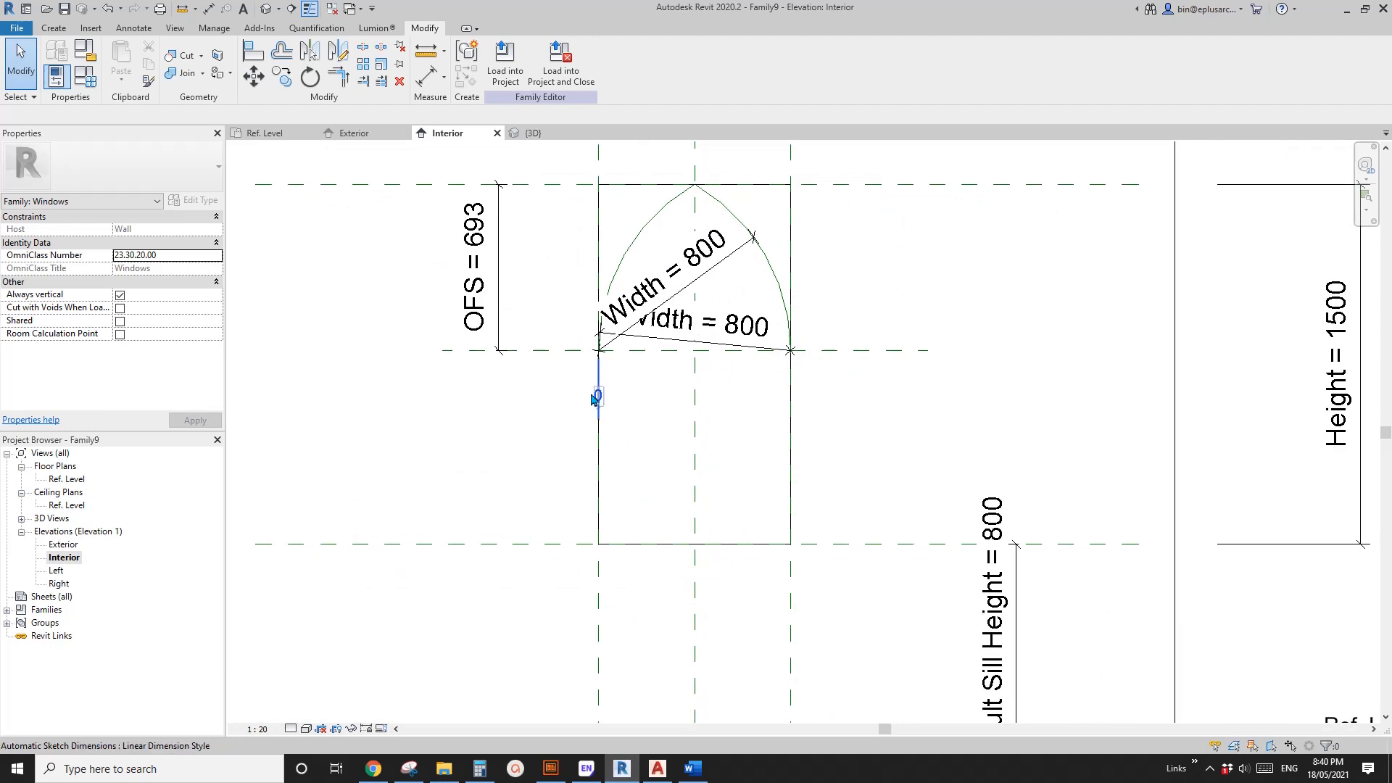
pyautogui.moveTo(598, 396); pyautogui.dragTo(605, 416, button='middle')
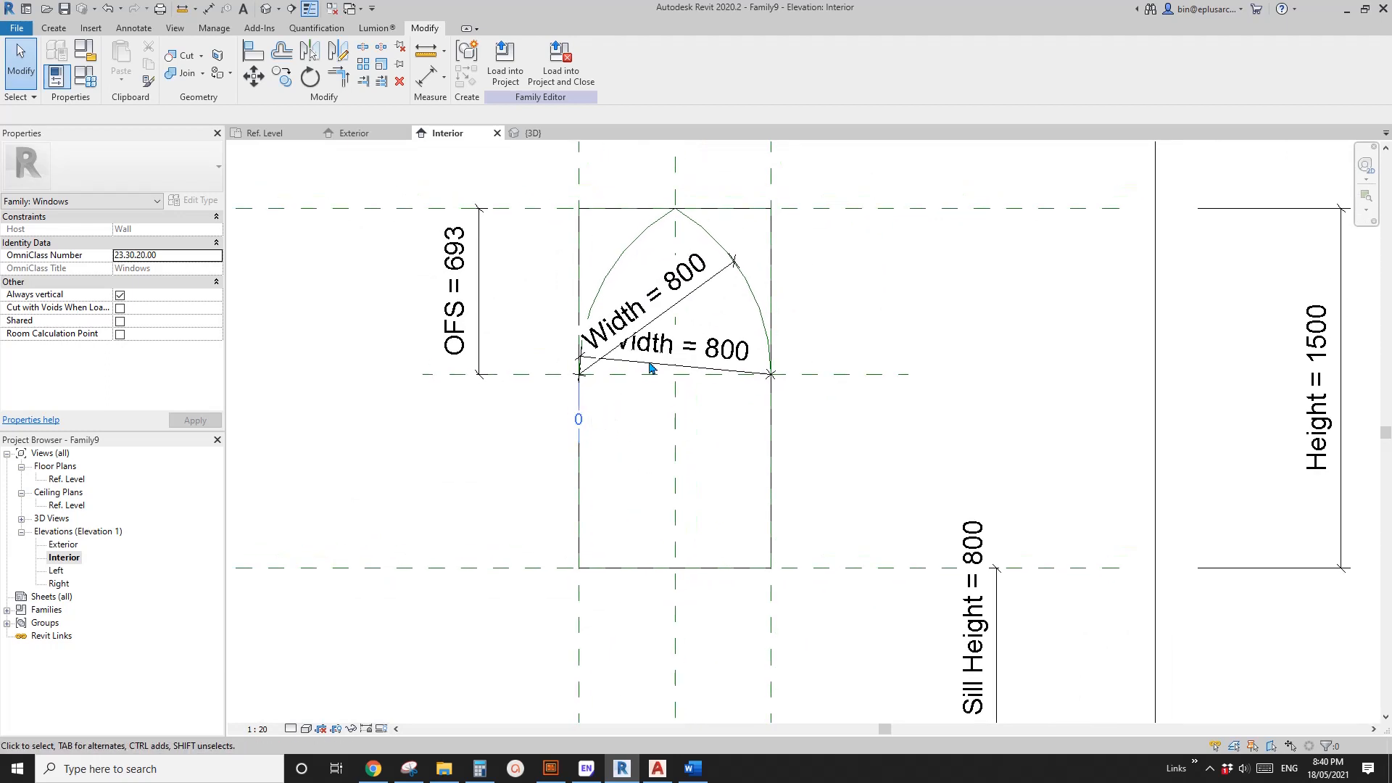
pyautogui.click(712, 242)
pyautogui.press('Escape')
pyautogui.click(626, 244)
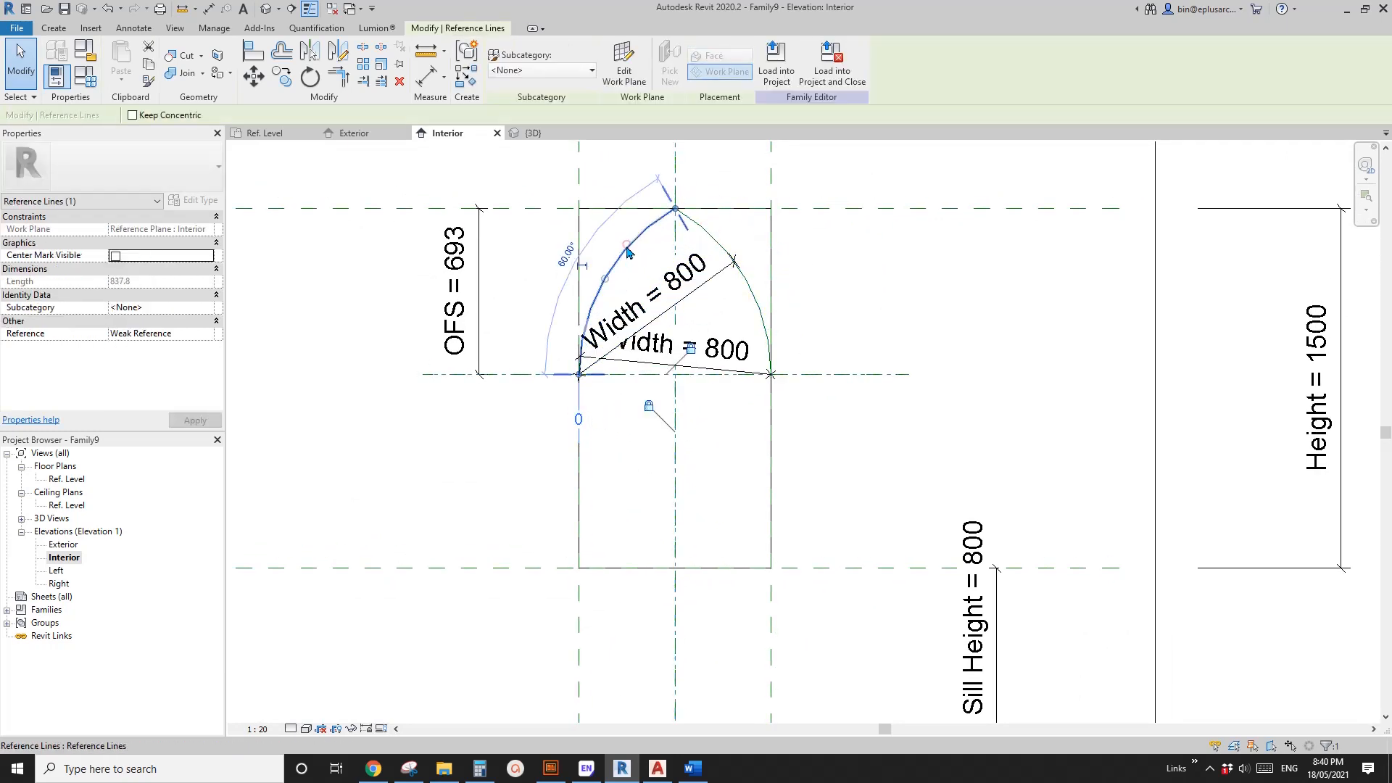
pyautogui.moveTo(579, 404); pyautogui.dragTo(624, 369, button='middle')
pyautogui.press('Escape')
pyautogui.click(628, 363)
pyautogui.press('Escape')
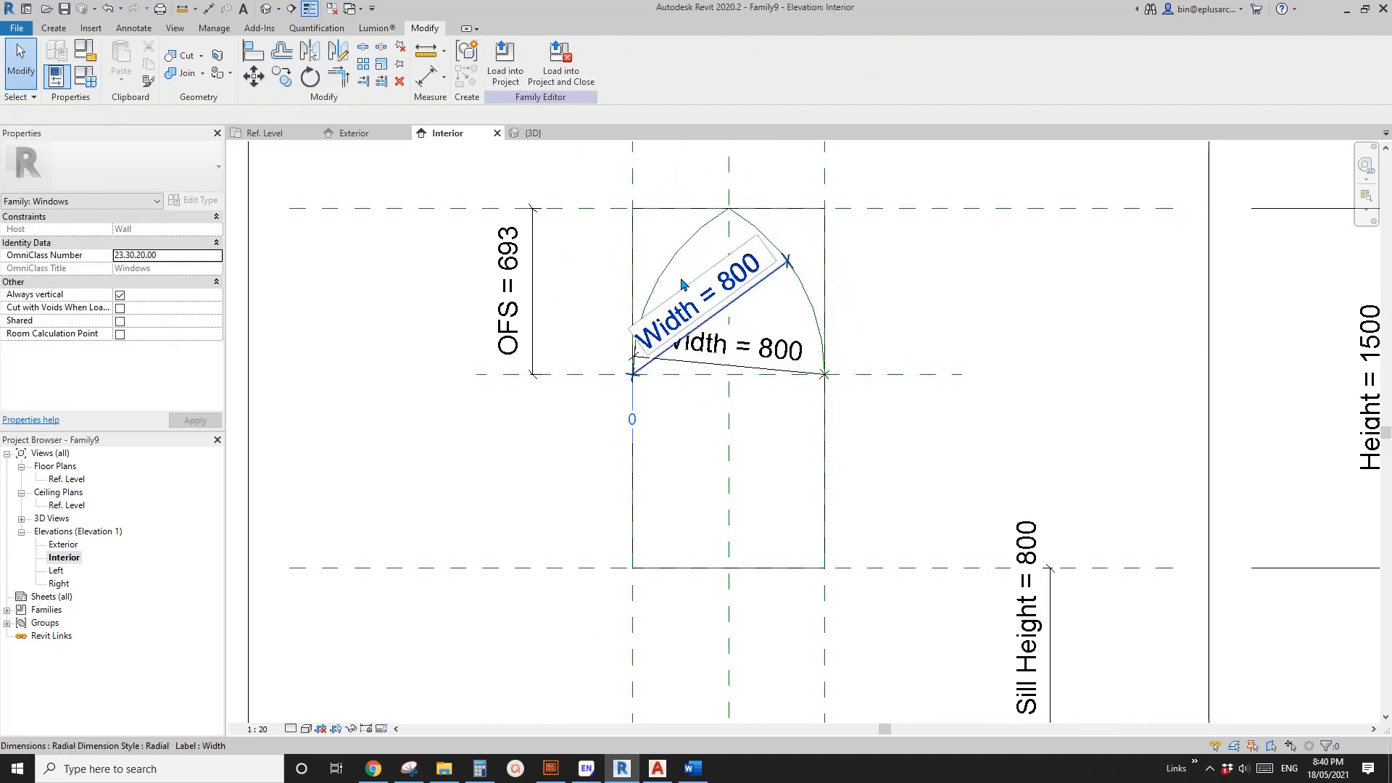
pyautogui.click(681, 253)
pyautogui.scroll(2, 688, 268)
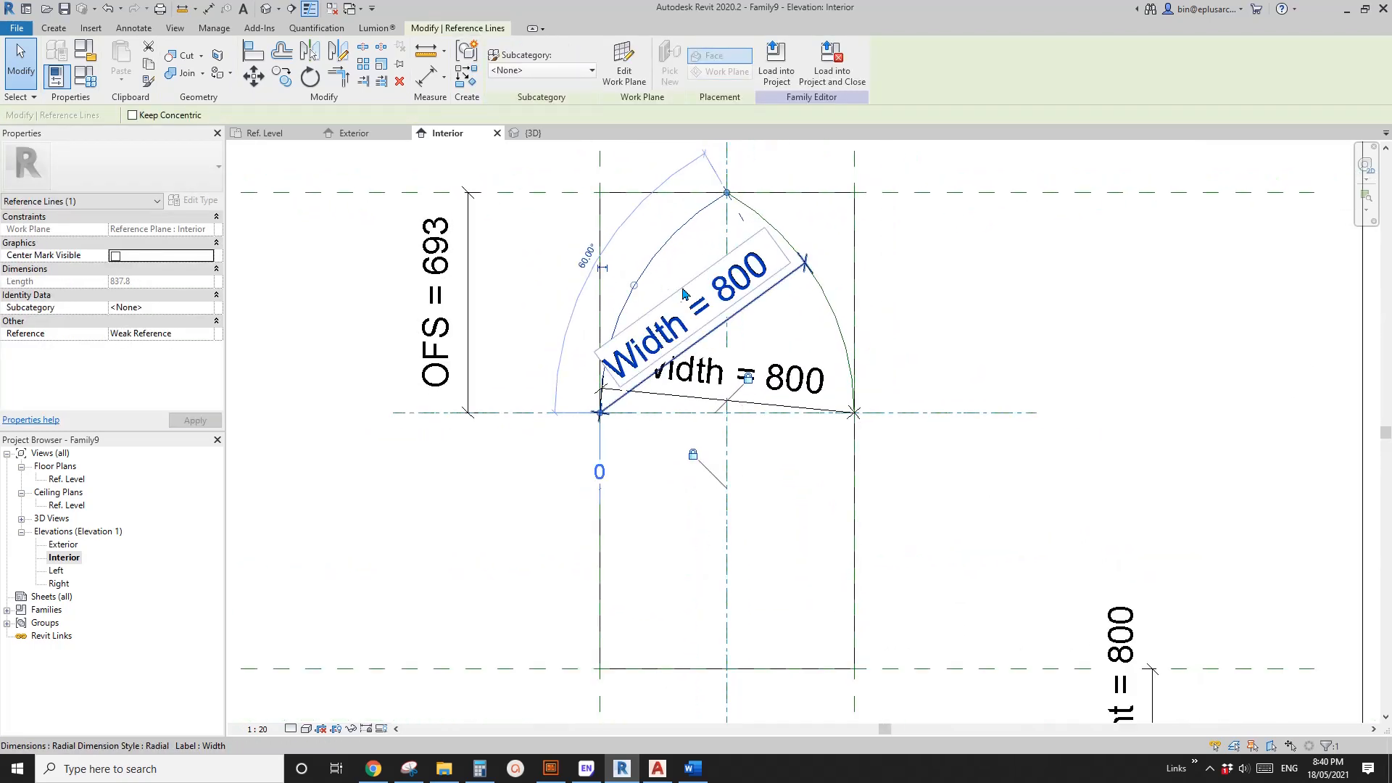
pyautogui.moveTo(674, 292); pyautogui.dragTo(767, 248, button='middle')
pyautogui.press('Escape')
pyautogui.scroll(-1, 714, 270)
# Align the arc point at the arch's left springing point to the left reference plane and lock the alignment
pyautogui.press('a')
pyautogui.press('l')
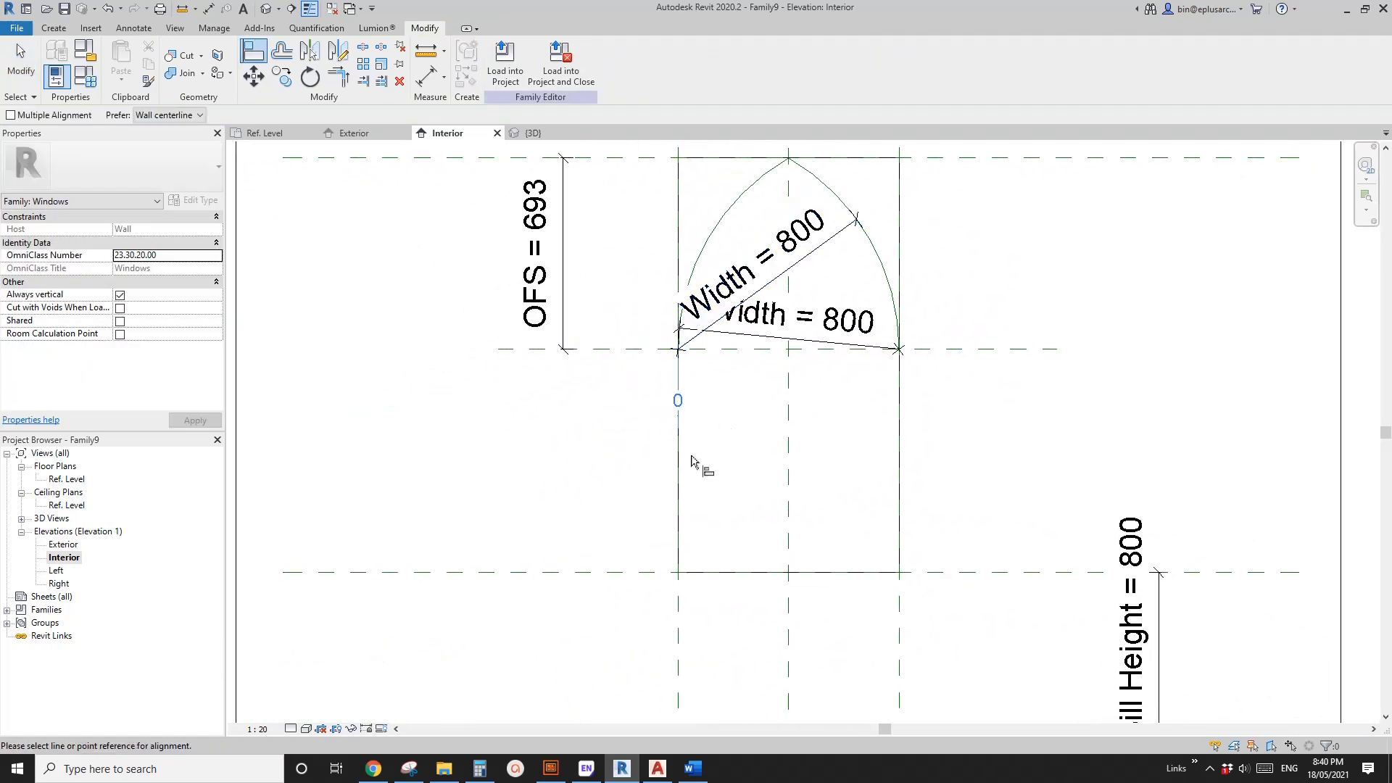
pyautogui.click(679, 618)
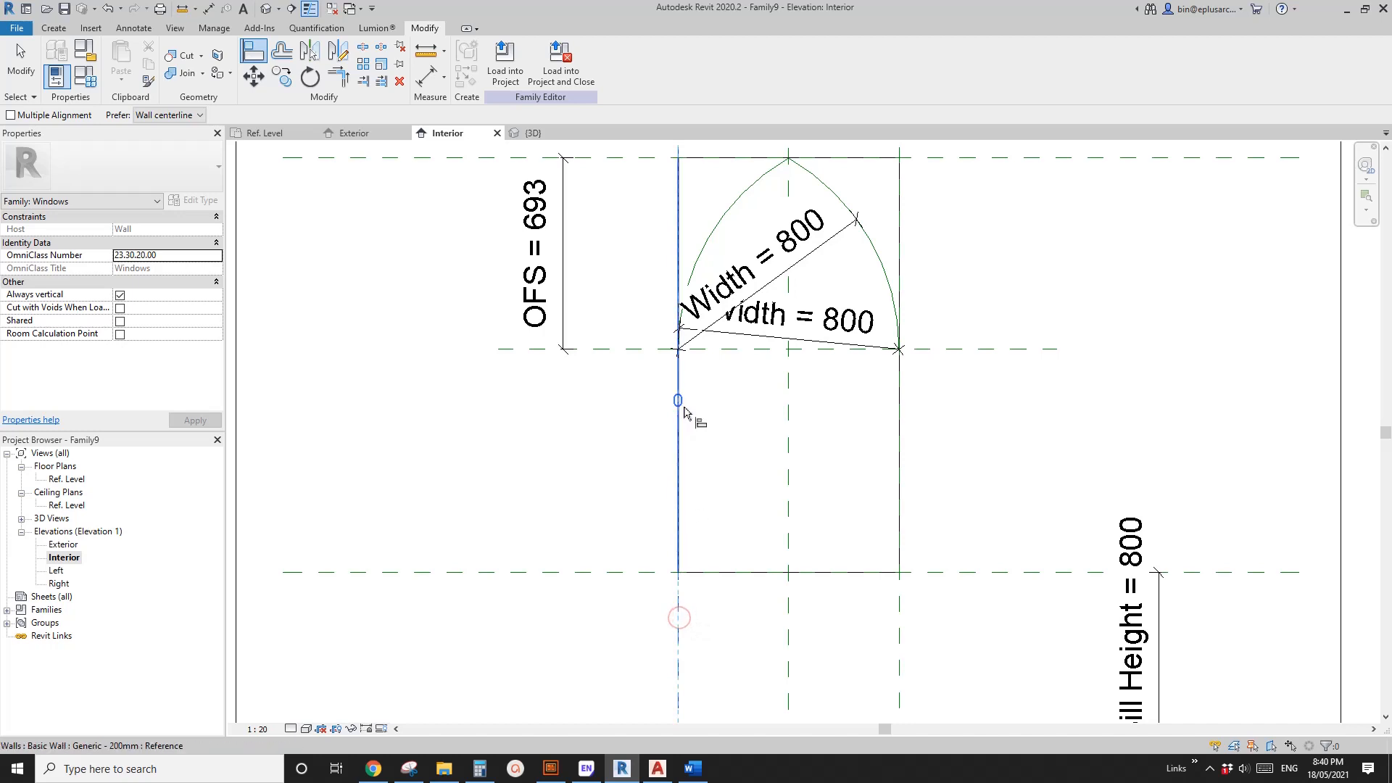
pyautogui.moveTo(701, 409); pyautogui.dragTo(697, 407, button='middle')
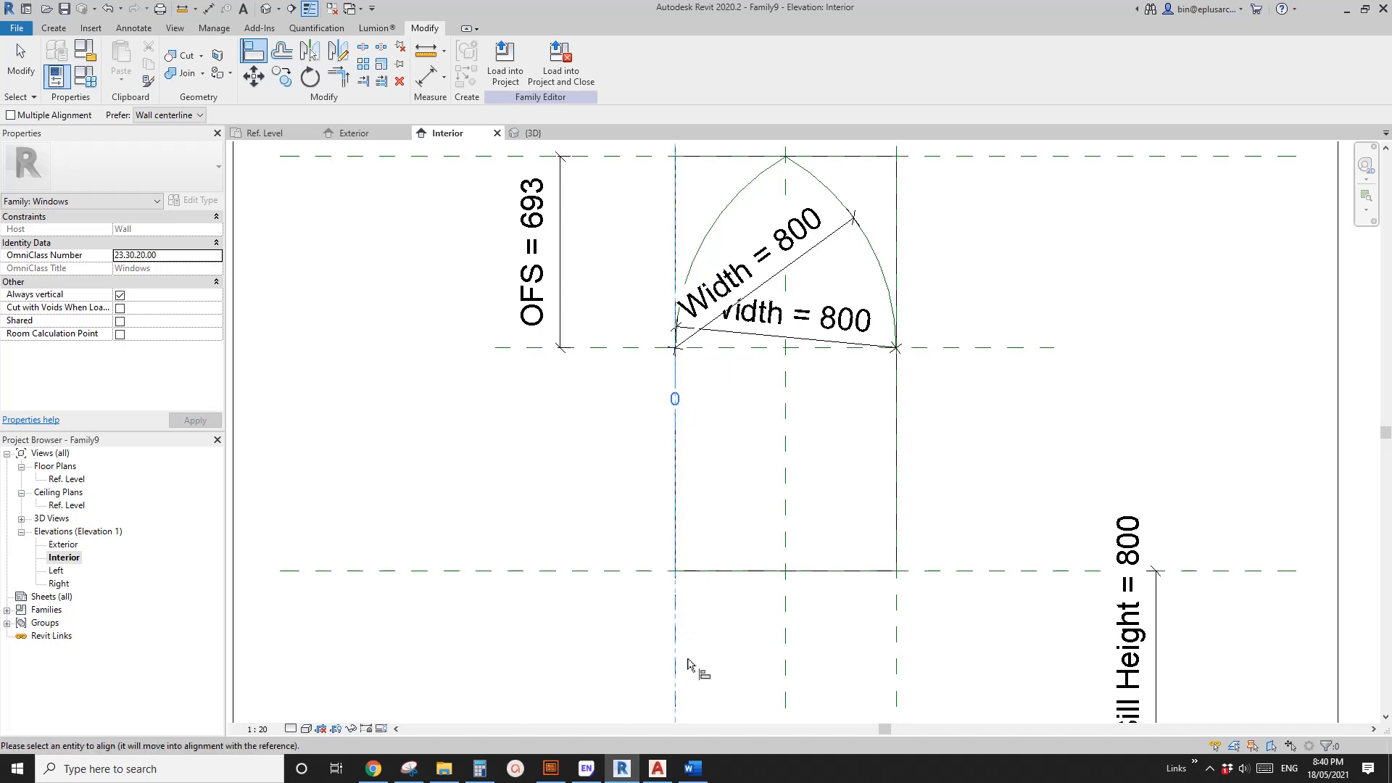
pyautogui.click(677, 351)
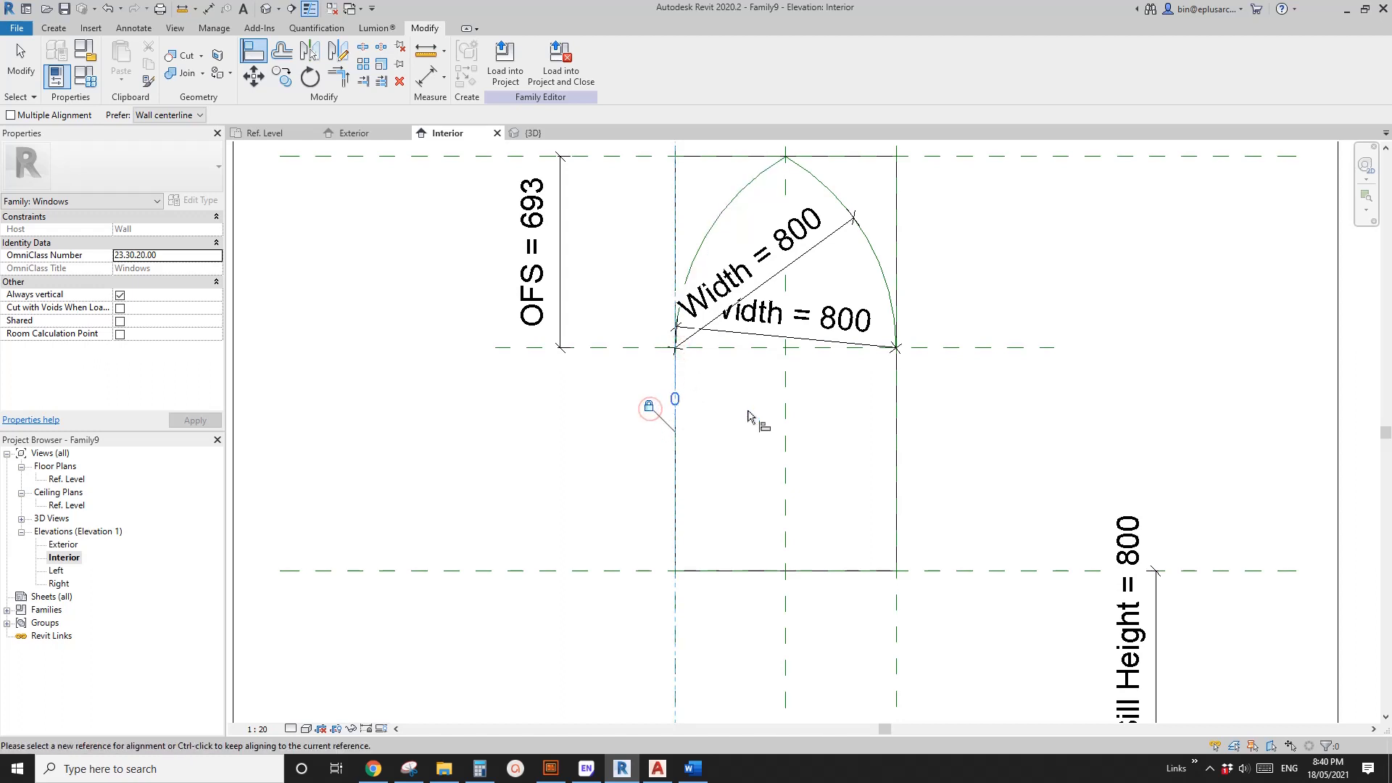
pyautogui.moveTo(741, 218); pyautogui.dragTo(713, 246, button='middle')
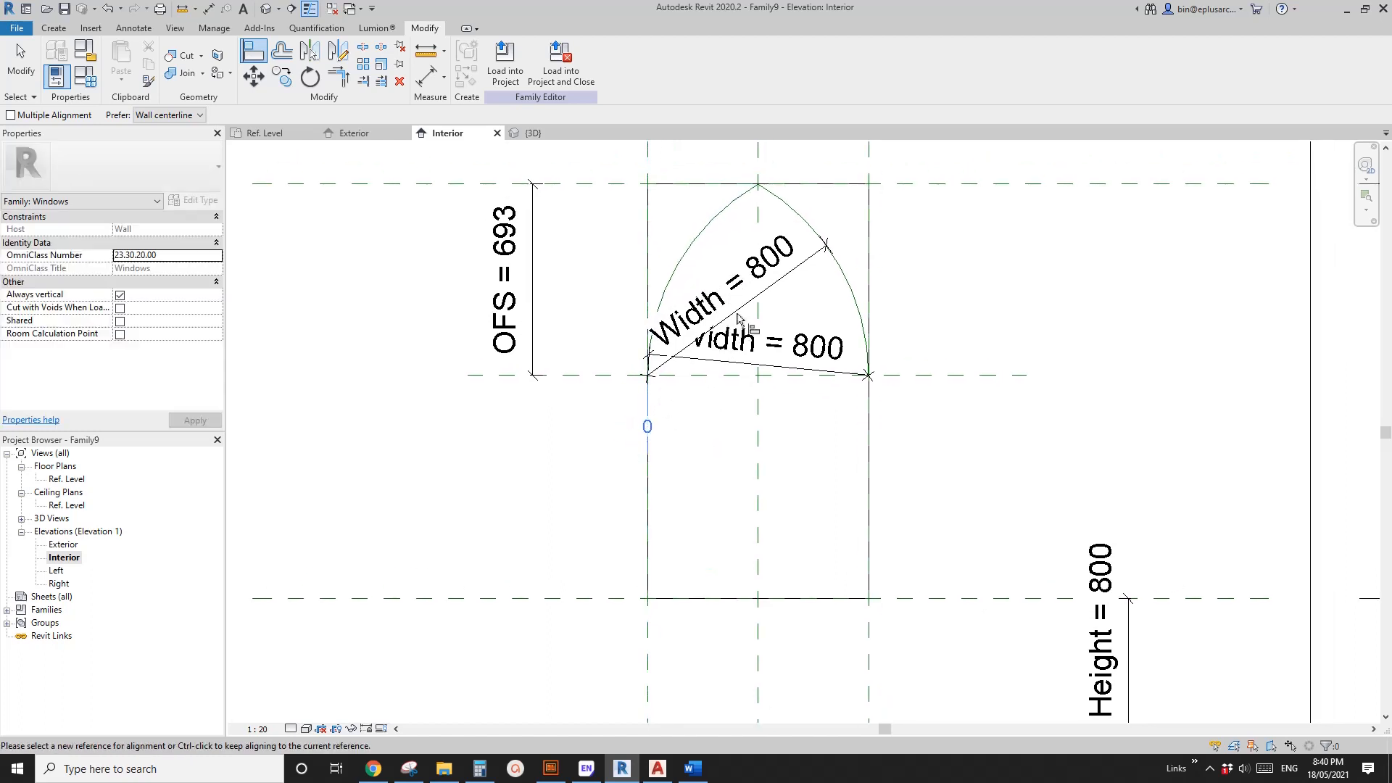
pyautogui.press('Escape')
pyautogui.press('Escape')
pyautogui.click(803, 221)
pyautogui.press('Escape')
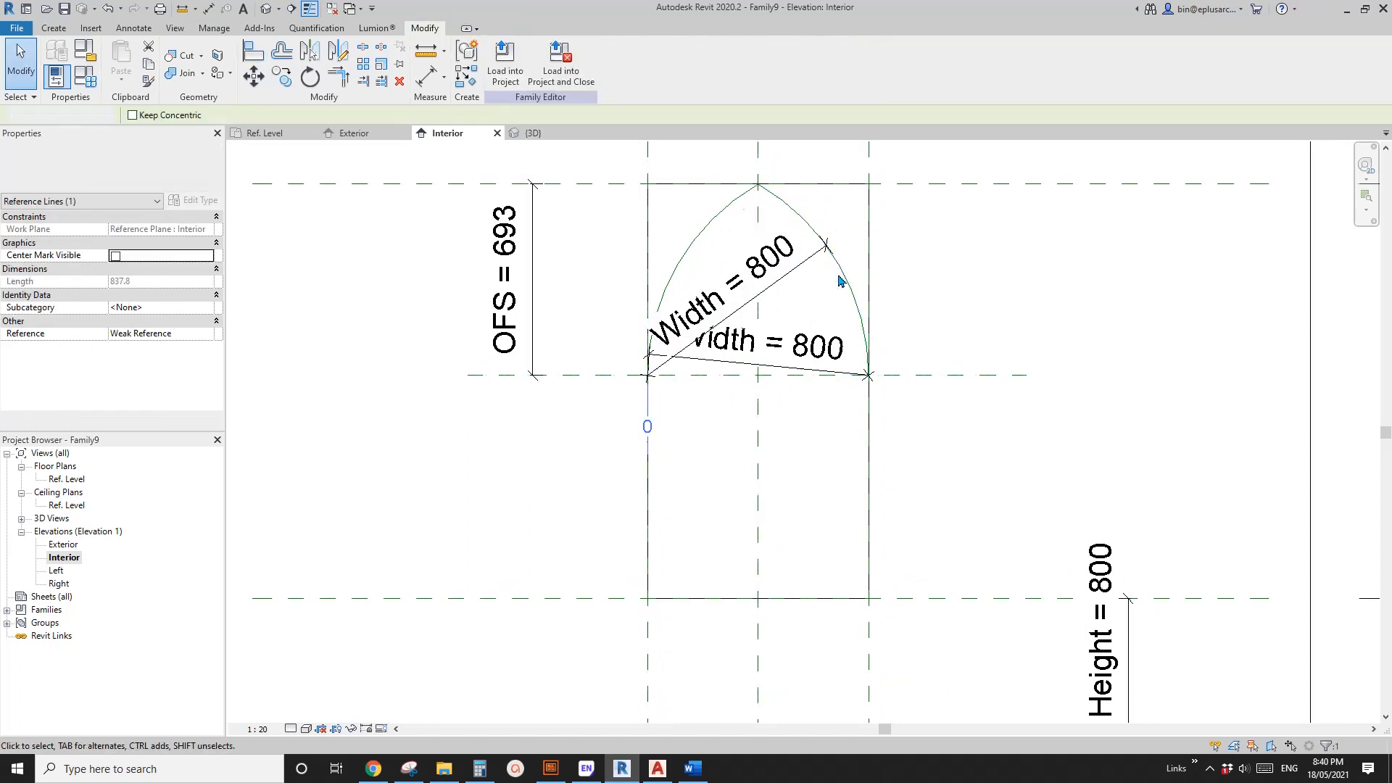
# Make the center mark visible on the right reference-line arc
pyautogui.click(828, 245)
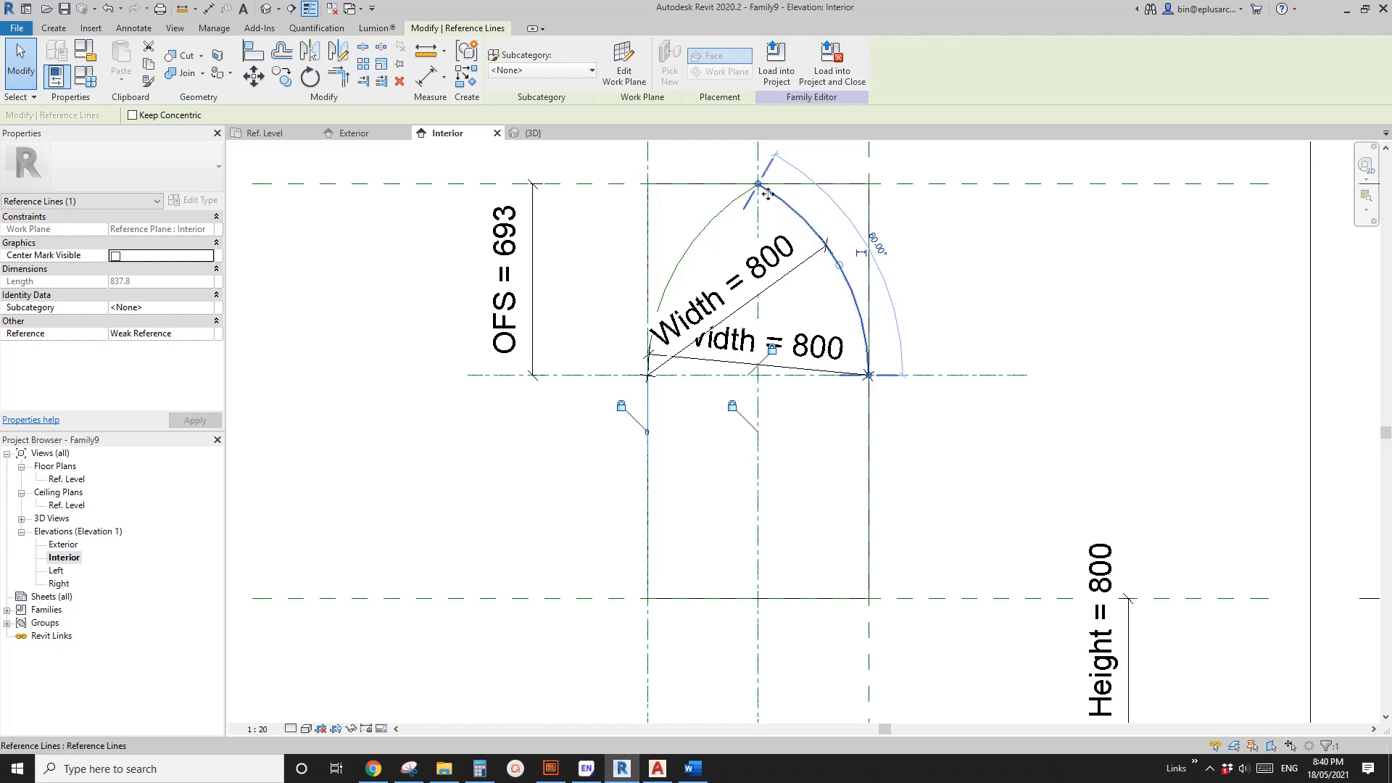
pyautogui.click(116, 257)
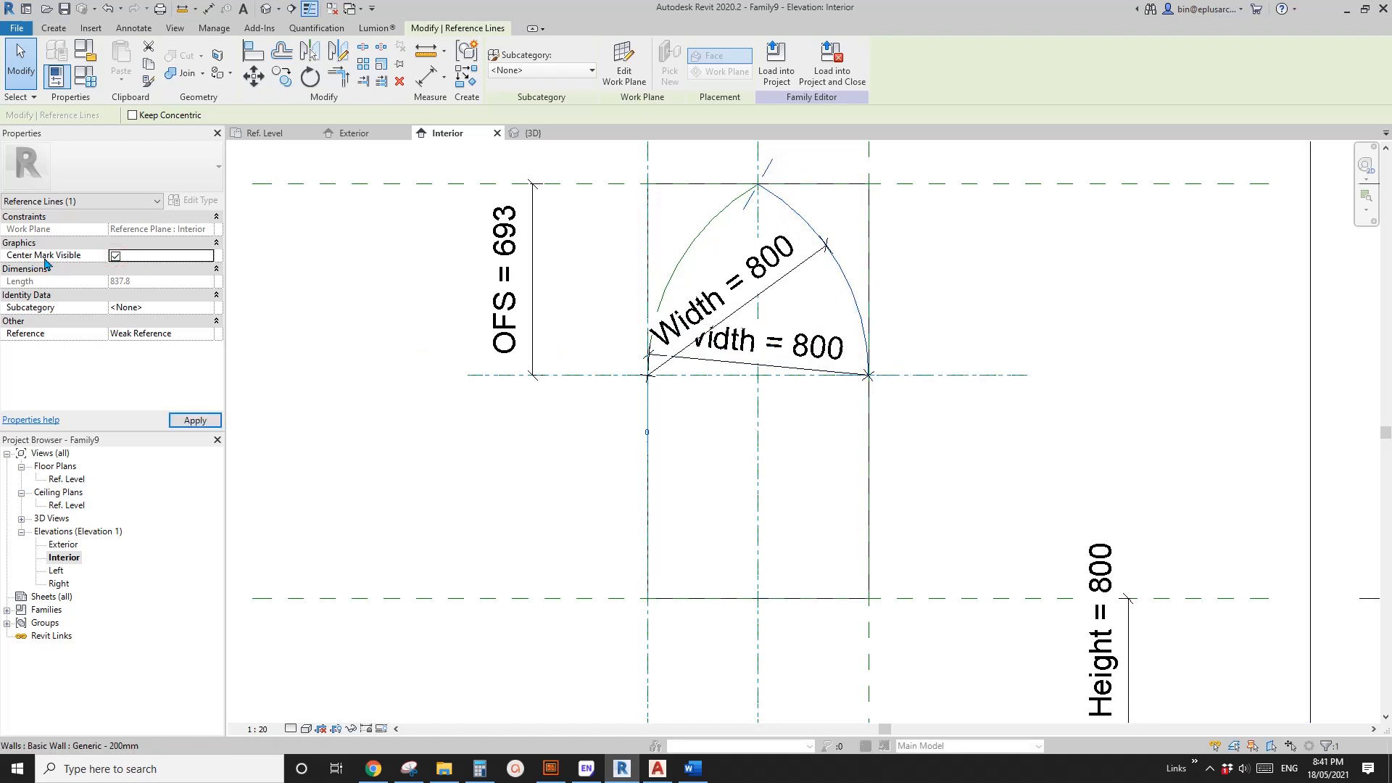
pyautogui.click(785, 447)
pyautogui.moveTo(697, 426); pyautogui.dragTo(708, 403, button='middle')
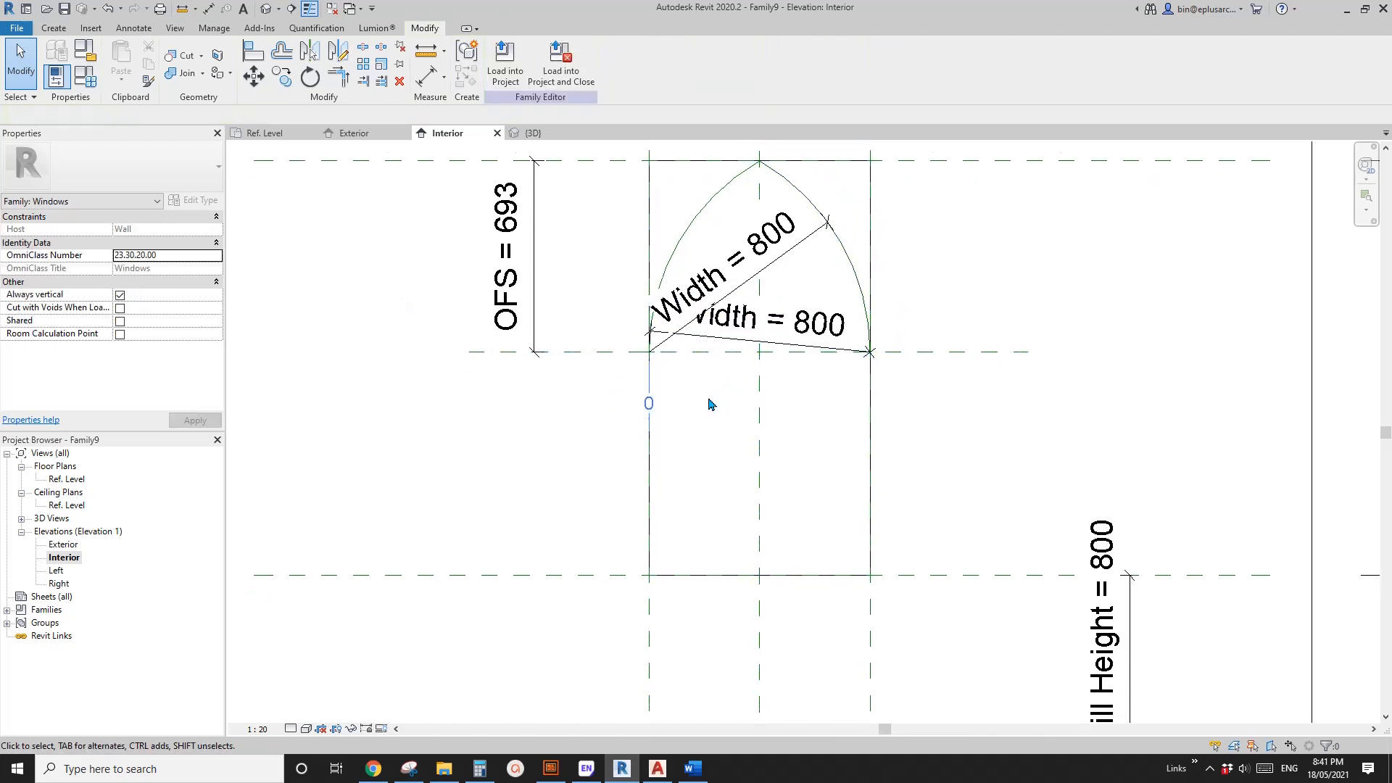
# Align the right arc's center mark to the left reference plane and lock it
pyautogui.press('a')
pyautogui.press('l')
pyautogui.click(650, 630)
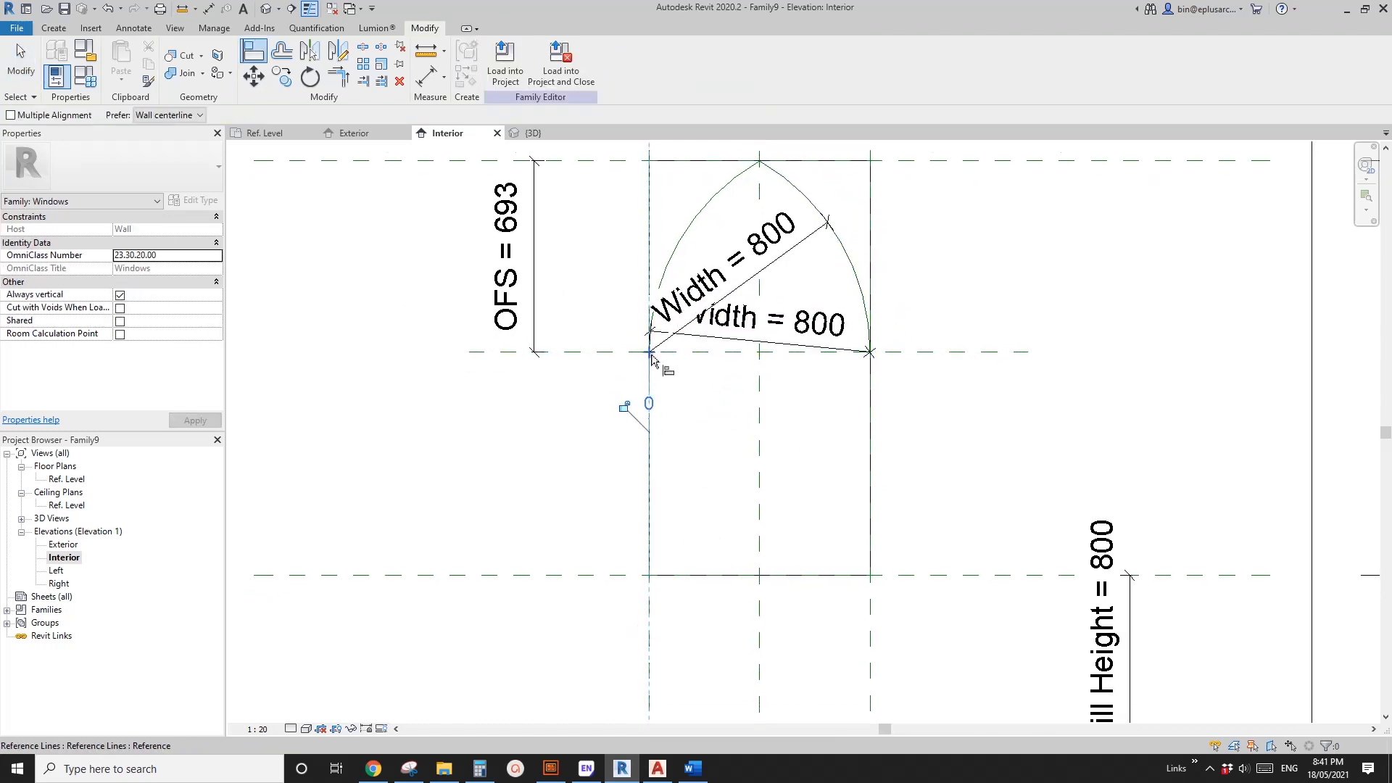
pyautogui.click(624, 409)
pyautogui.scroll(-1, 625, 418)
pyautogui.press('Escape')
# Edit the opening cut's sketch and pick both reference arcs as locked boundary lines
pyautogui.moveTo(756, 404); pyautogui.dragTo(786, 412, button='middle')
pyautogui.moveTo(545, 250); pyautogui.dragTo(528, 273, button='middle')
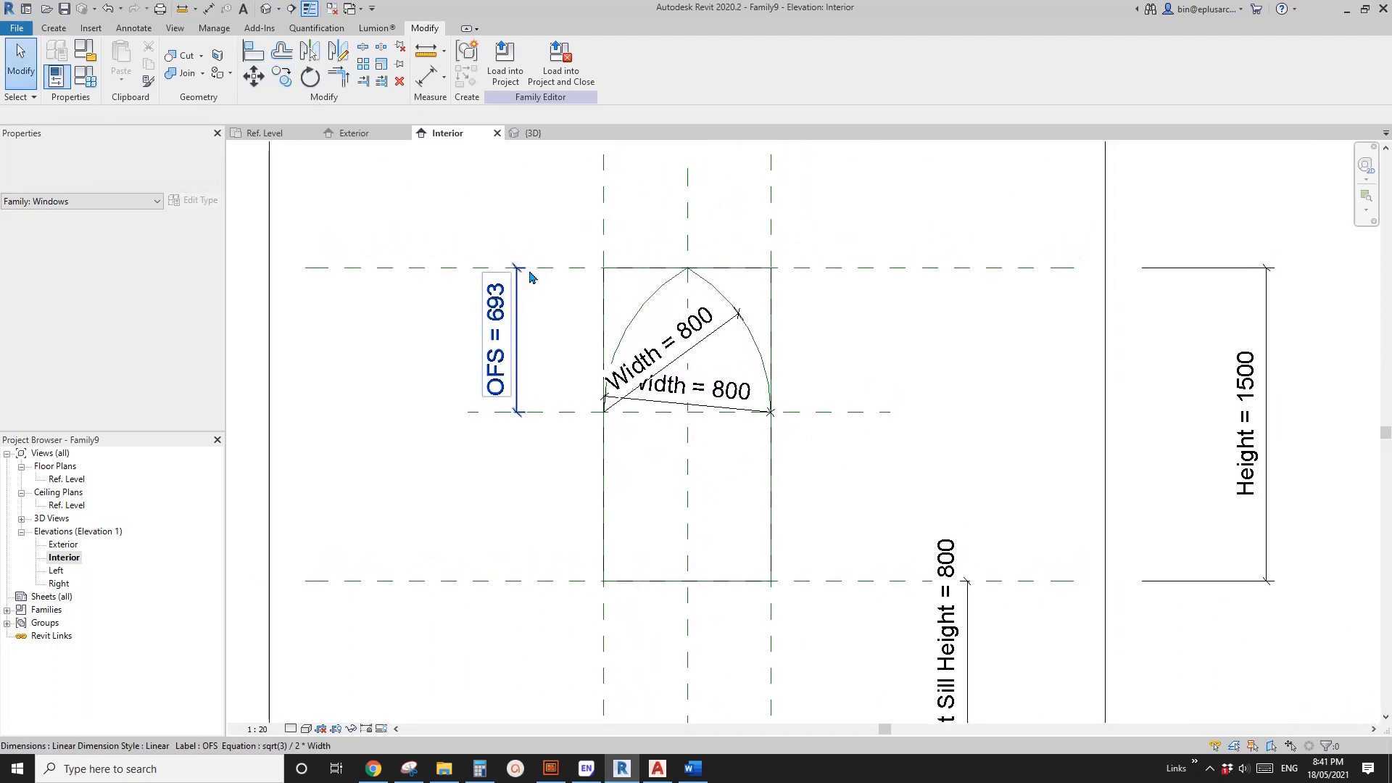
pyautogui.click(609, 270)
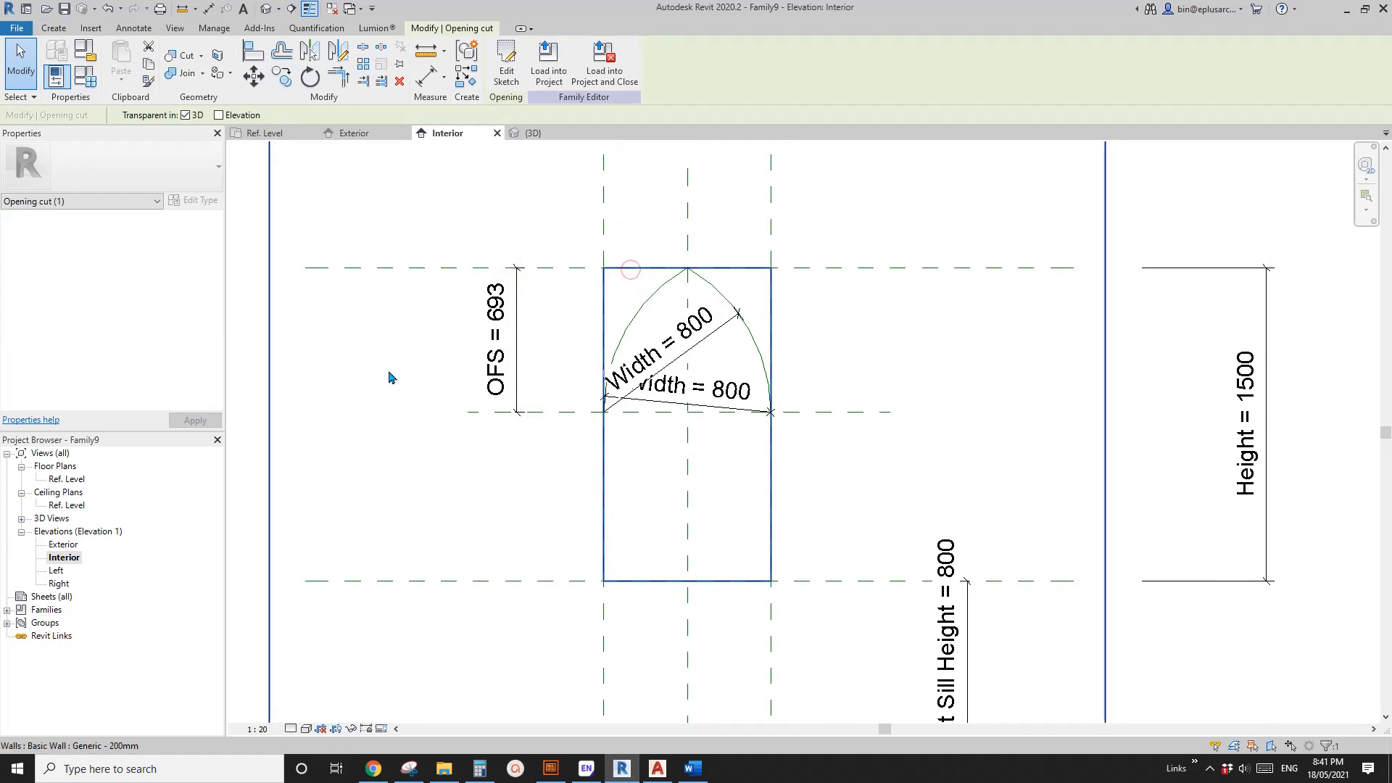
pyautogui.click(507, 66)
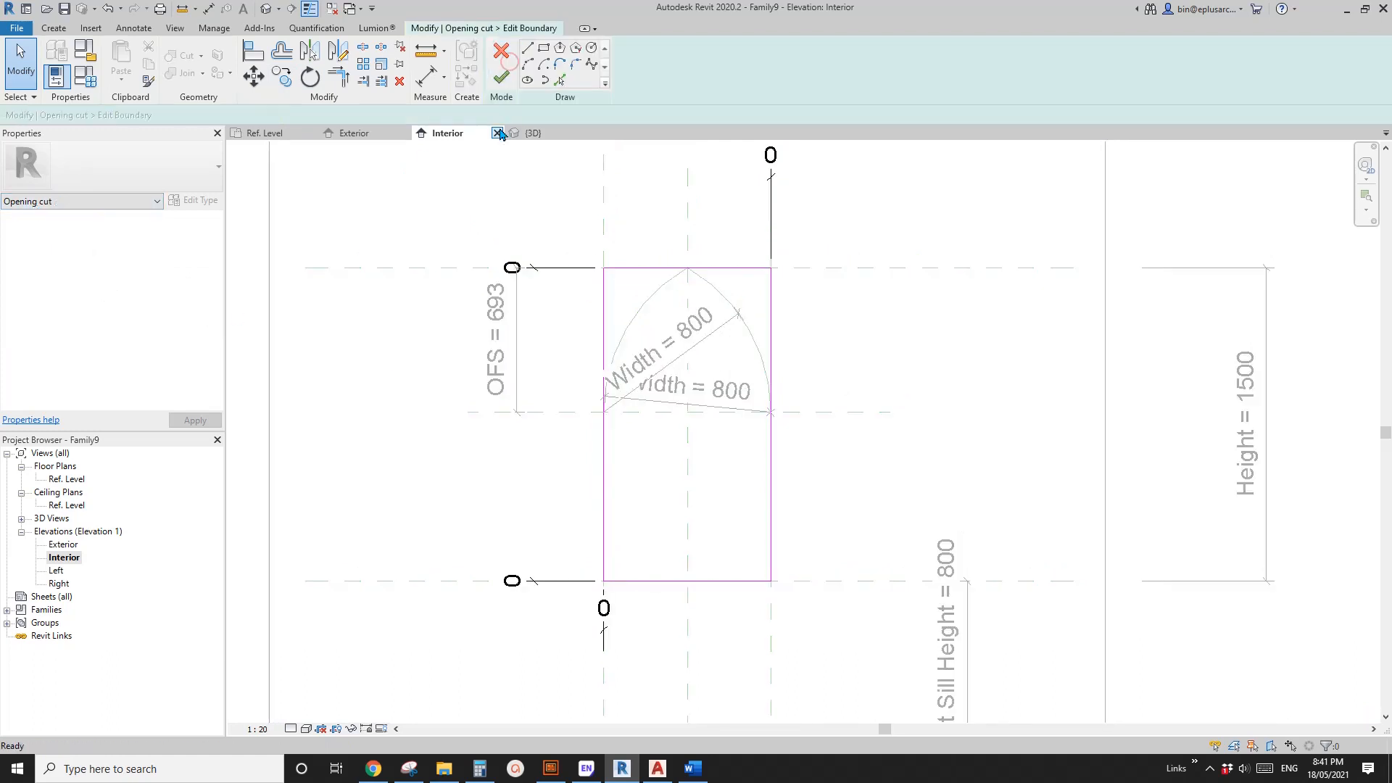
pyautogui.click(559, 80)
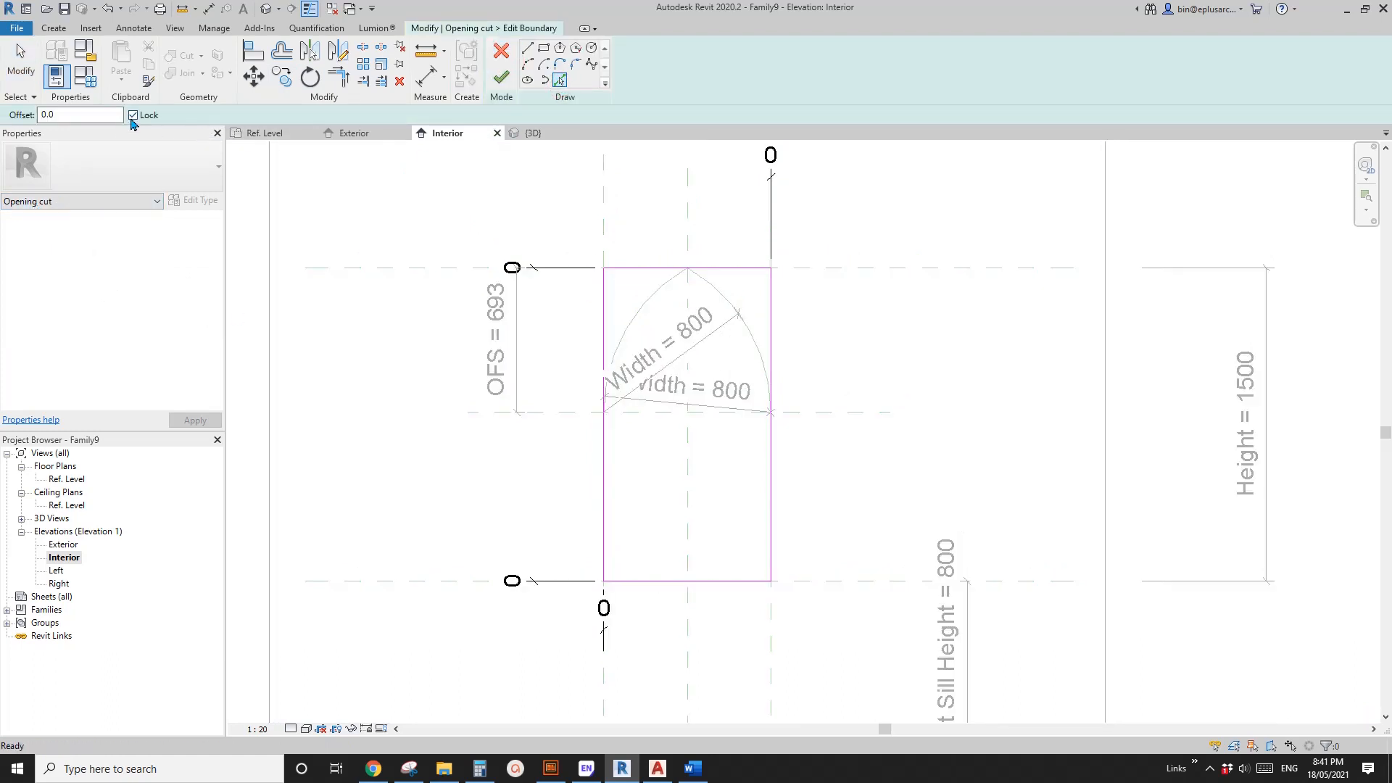
pyautogui.click(757, 337)
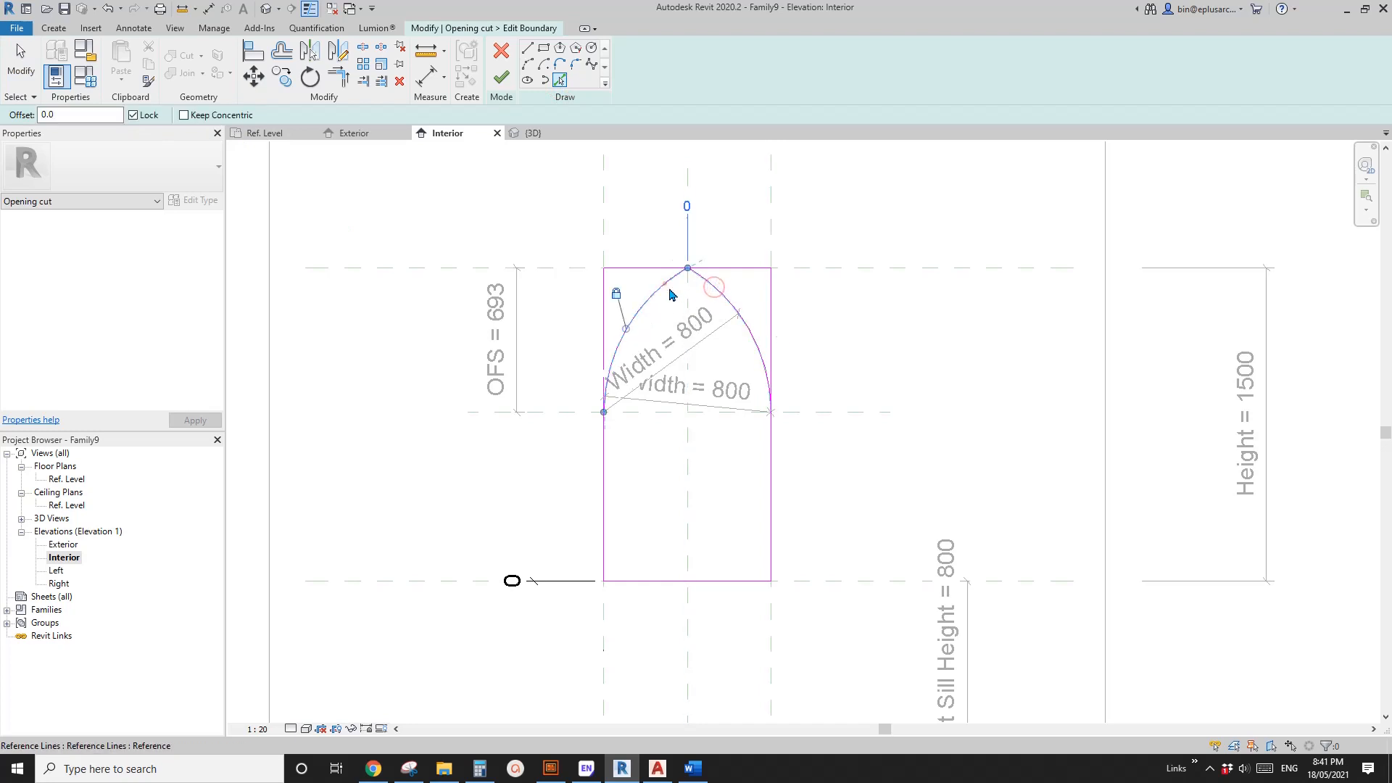
# Trim the opening boundary's two vertical sides to the arcs and delete the horizontal top line
pyautogui.press('t')
pyautogui.press('r')
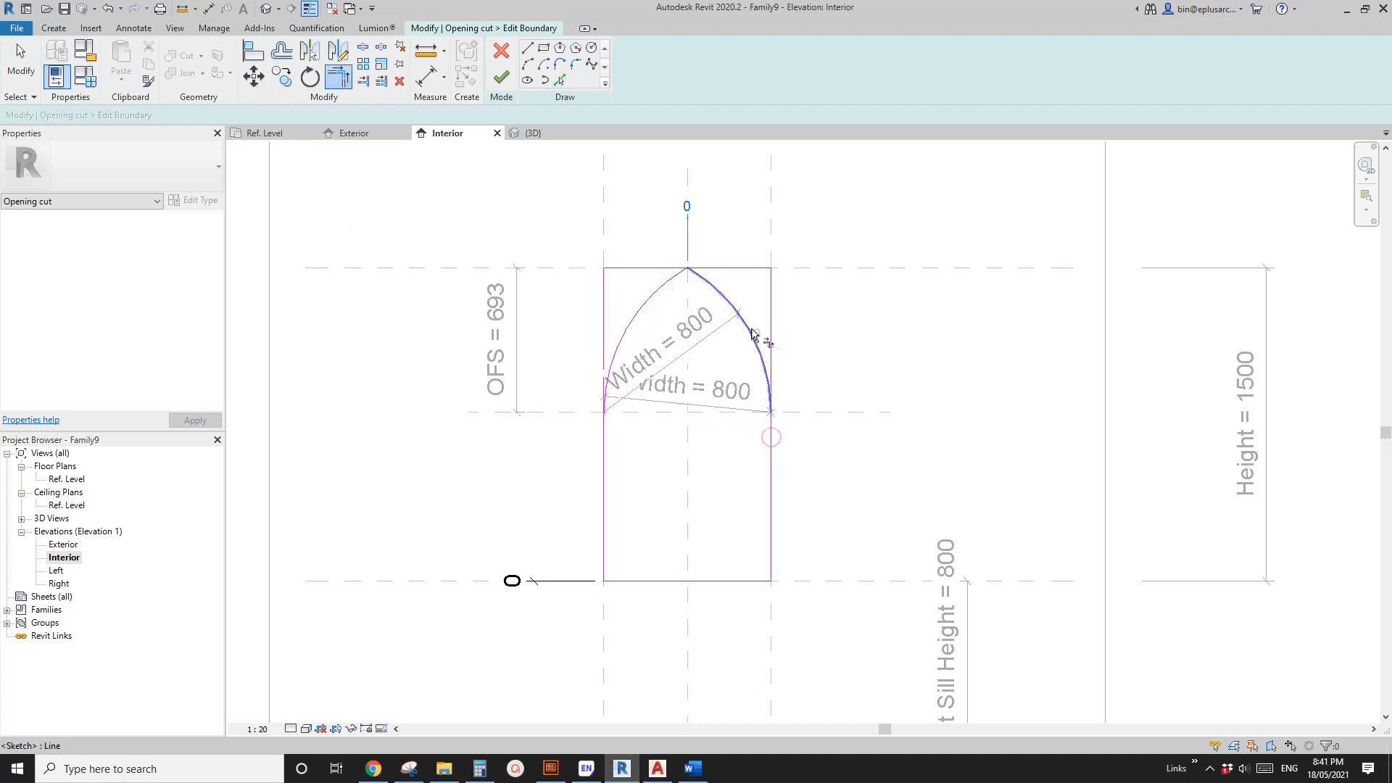
pyautogui.click(770, 453)
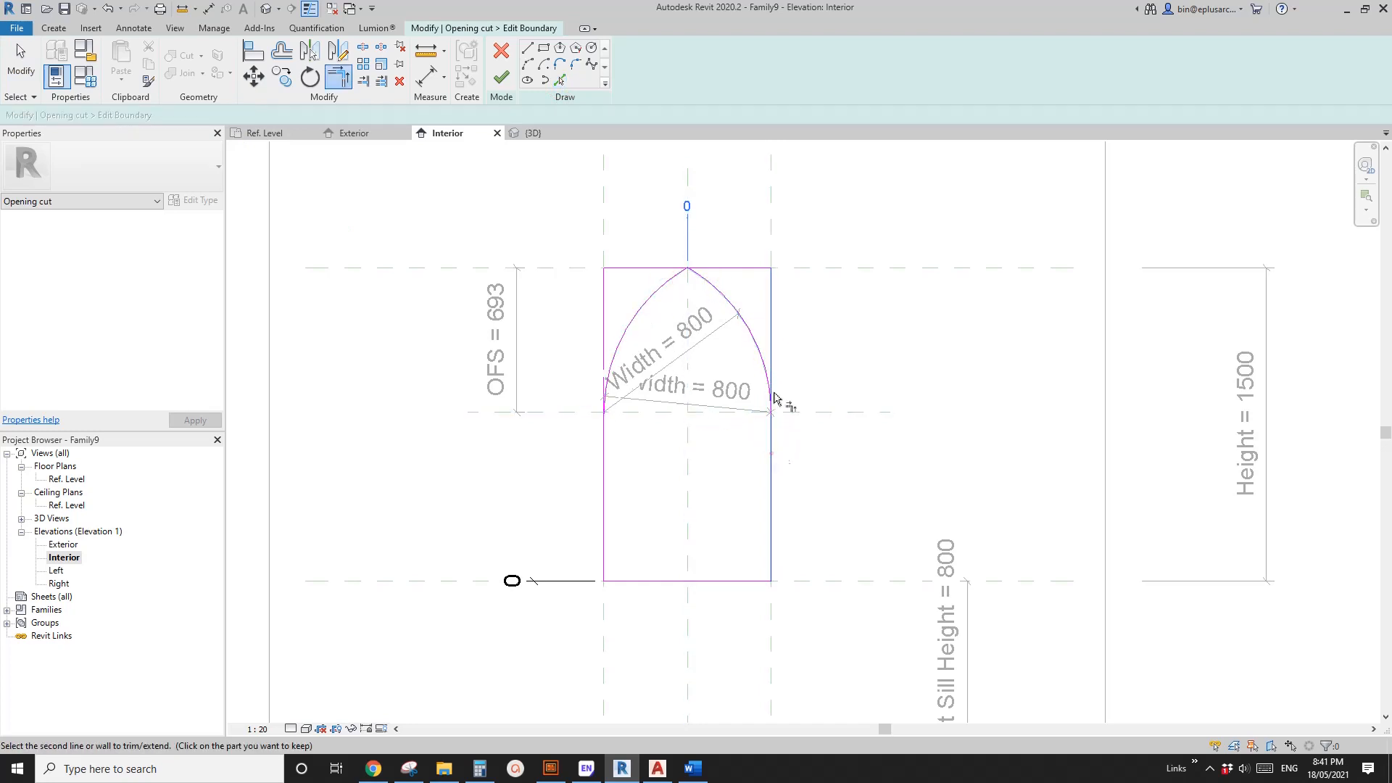
pyautogui.click(638, 313)
pyautogui.click(605, 441)
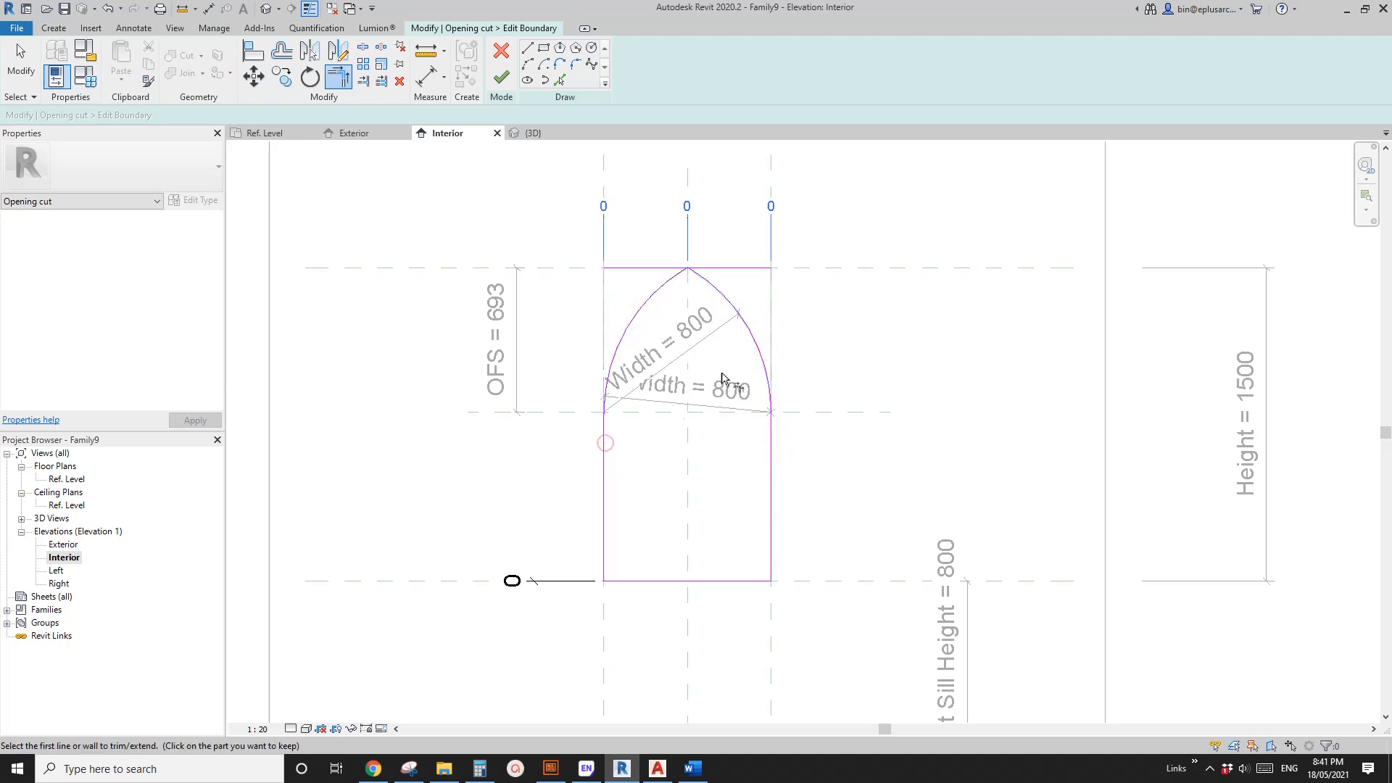
pyautogui.press('Escape')
pyautogui.click(759, 267)
pyautogui.press('Delete')
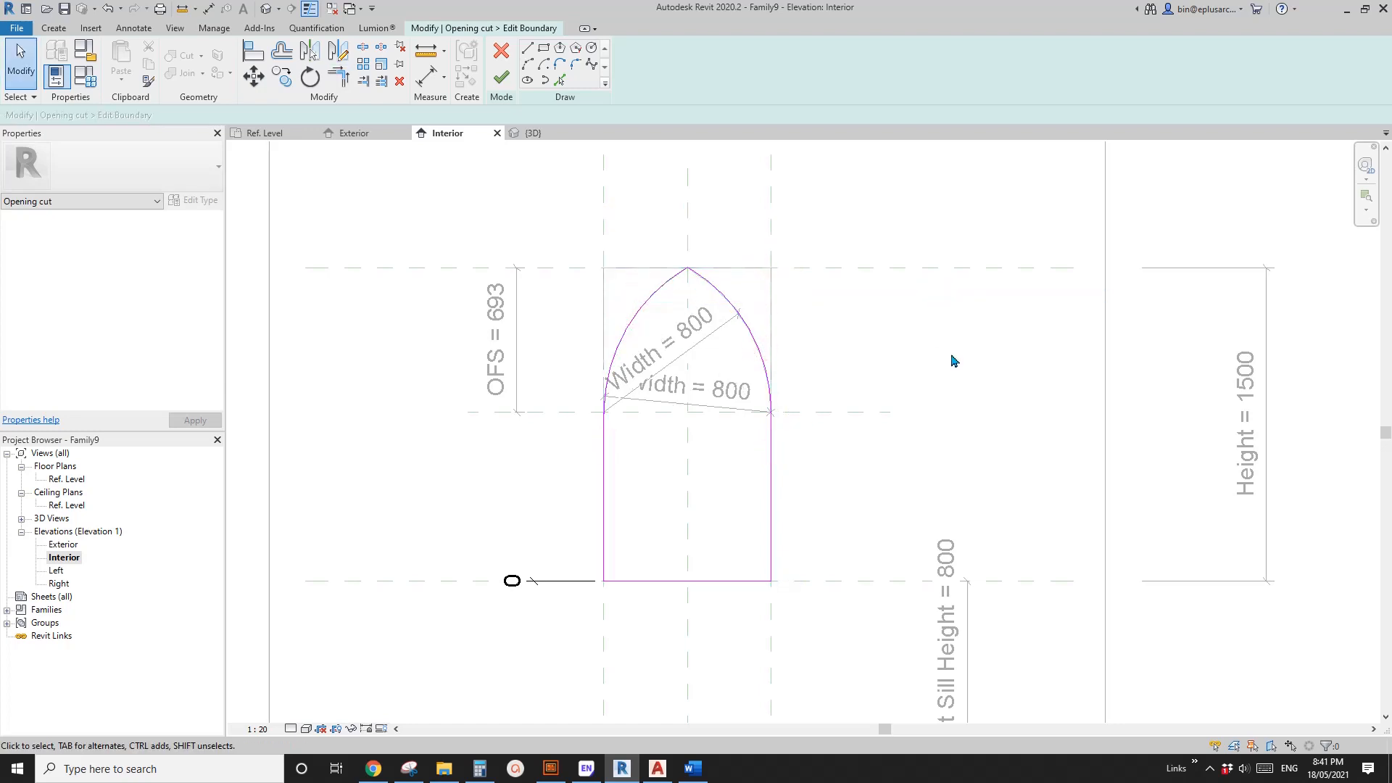
# Finish the opening cut's boundary sketch and clear the selection
pyautogui.scroll(-1, 935, 385)
pyautogui.moveTo(927, 405); pyautogui.dragTo(911, 401, button='middle')
pyautogui.click(505, 78)
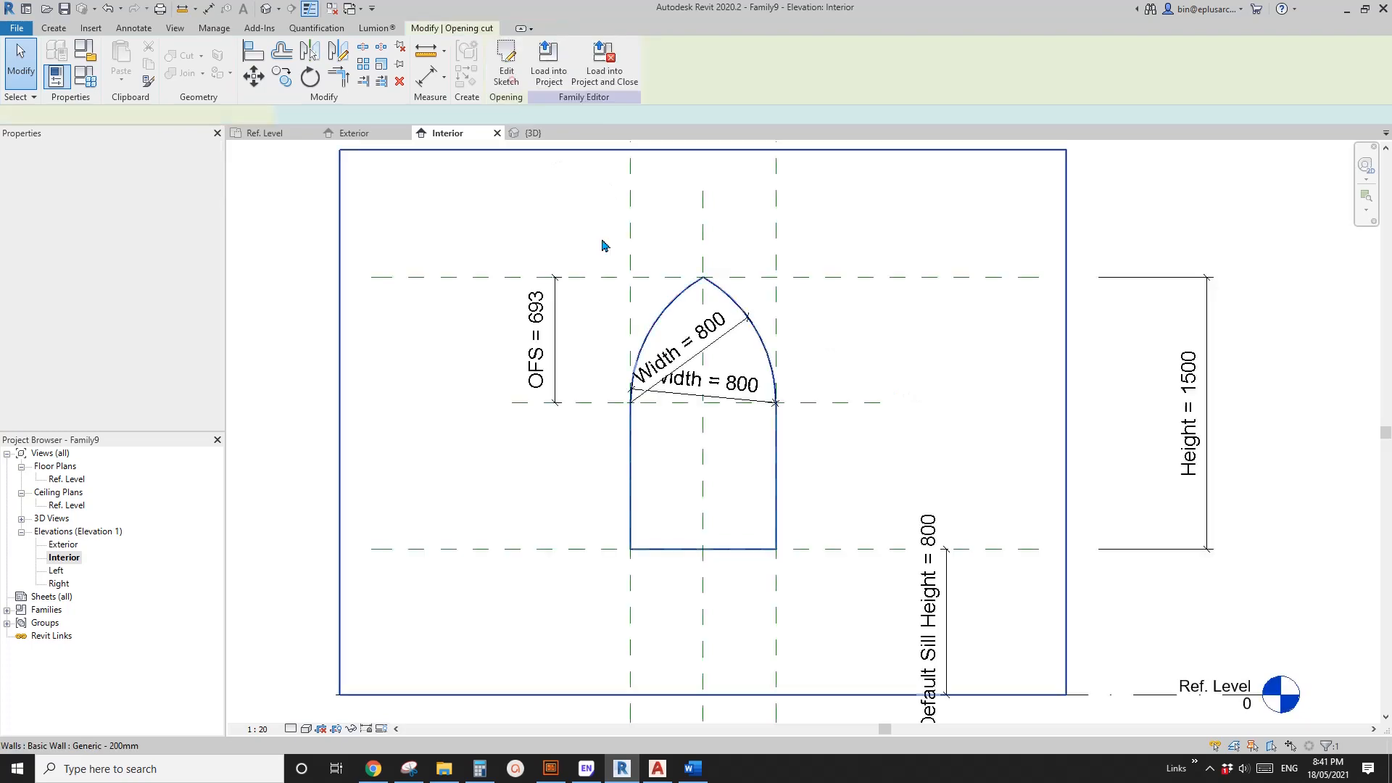
pyautogui.press('Escape')
# Open the default 3D view, turn off its Dimensions annotation category, and check the arched opening in the wall
pyautogui.click(266, 8)
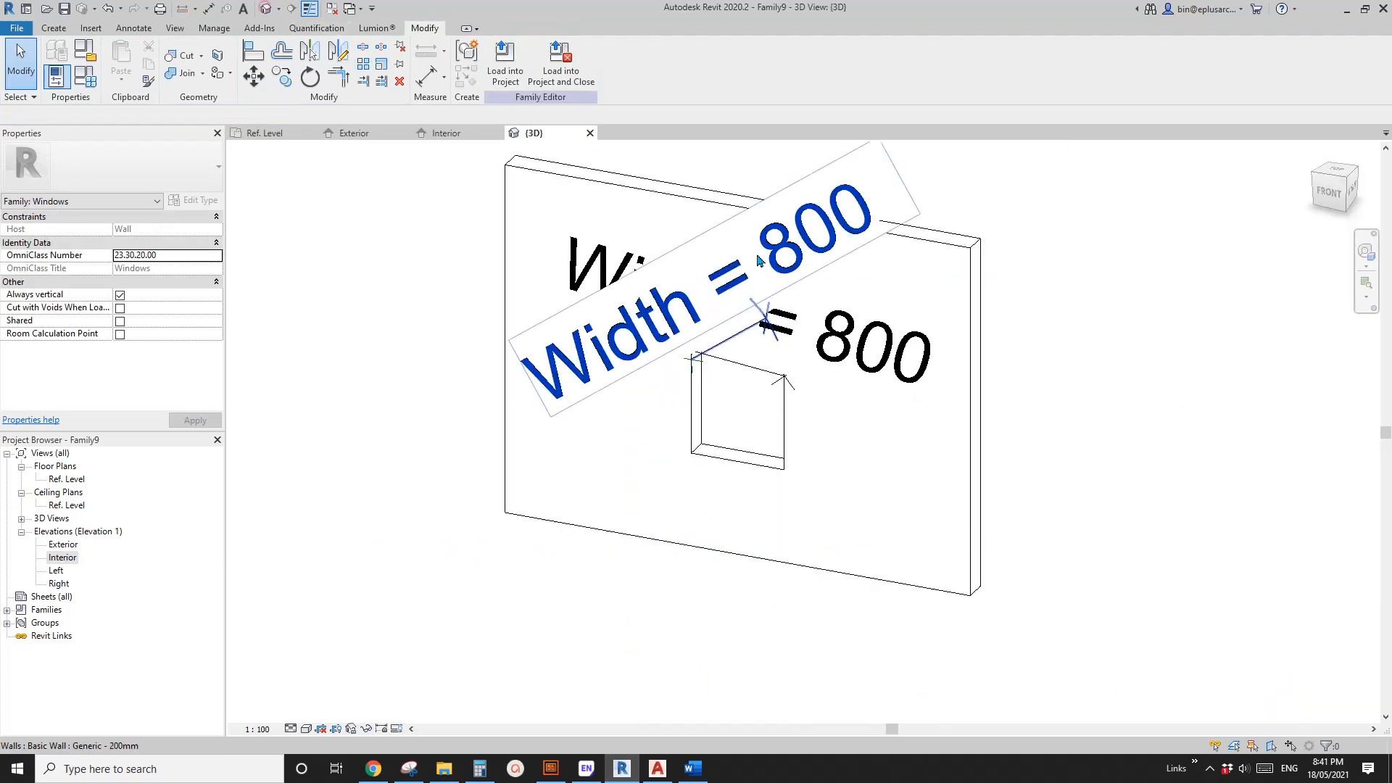
pyautogui.press('g')
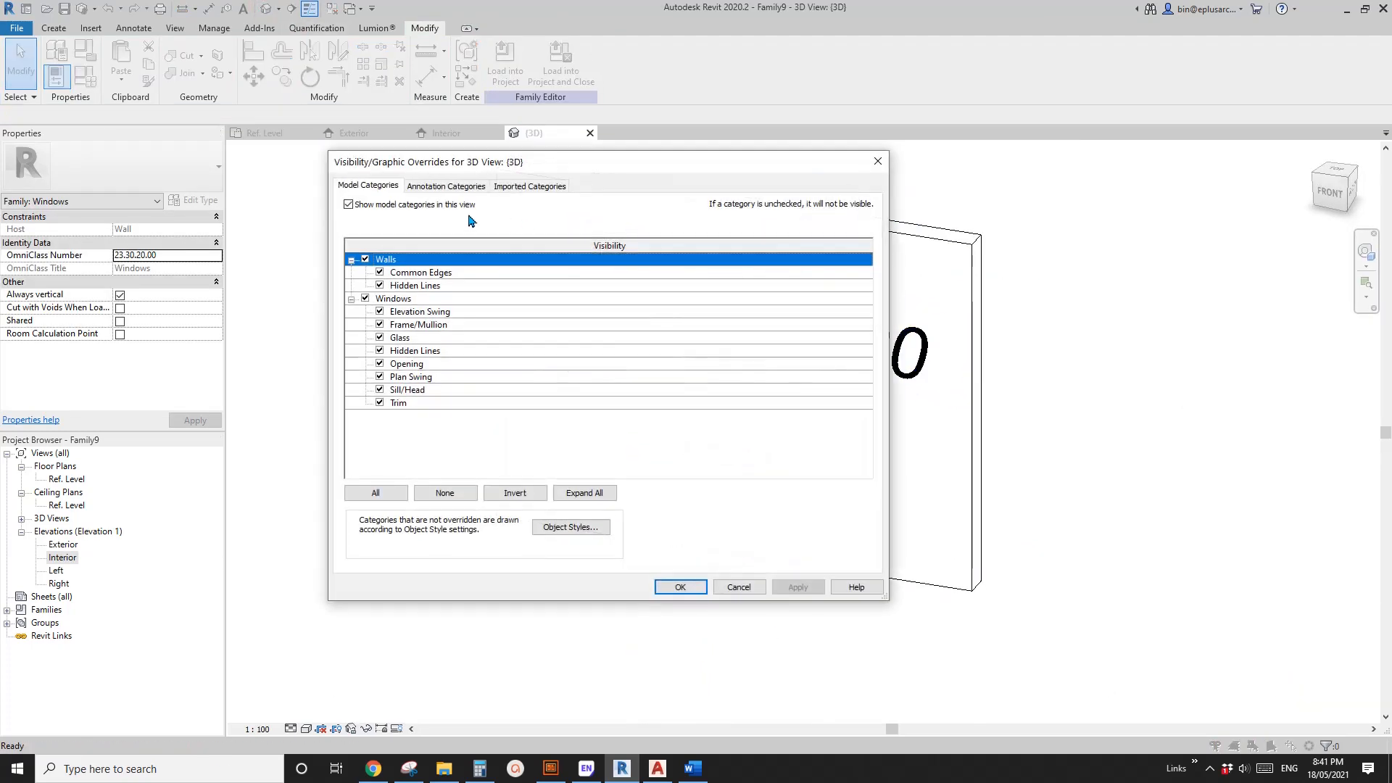
pyautogui.click(445, 186)
pyautogui.click(349, 205)
pyautogui.click(349, 204)
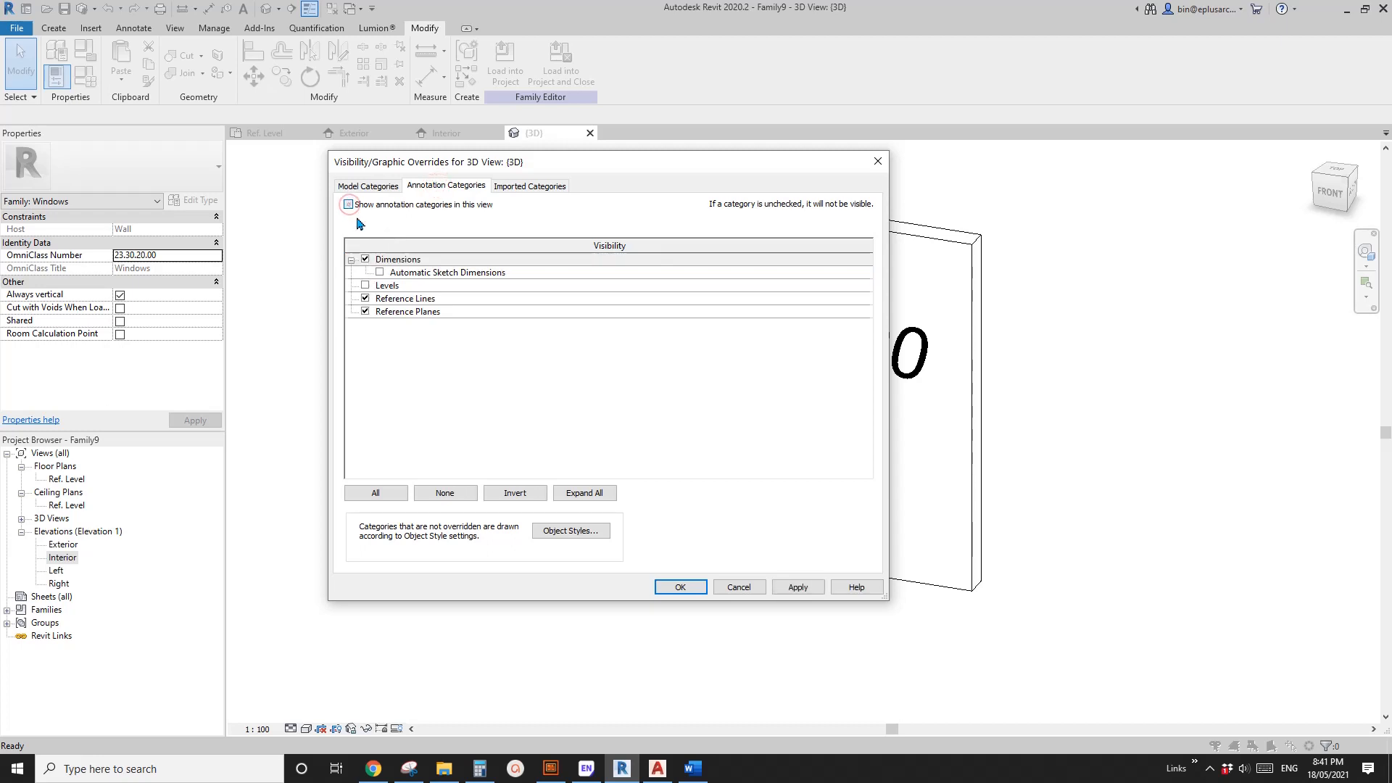
pyautogui.click(366, 259)
pyautogui.click(702, 587)
pyautogui.keyDown('shift'); pyautogui.moveTo(846, 497); pyautogui.dragTo(1059, 445, button='middle'); pyautogui.keyUp('shift')
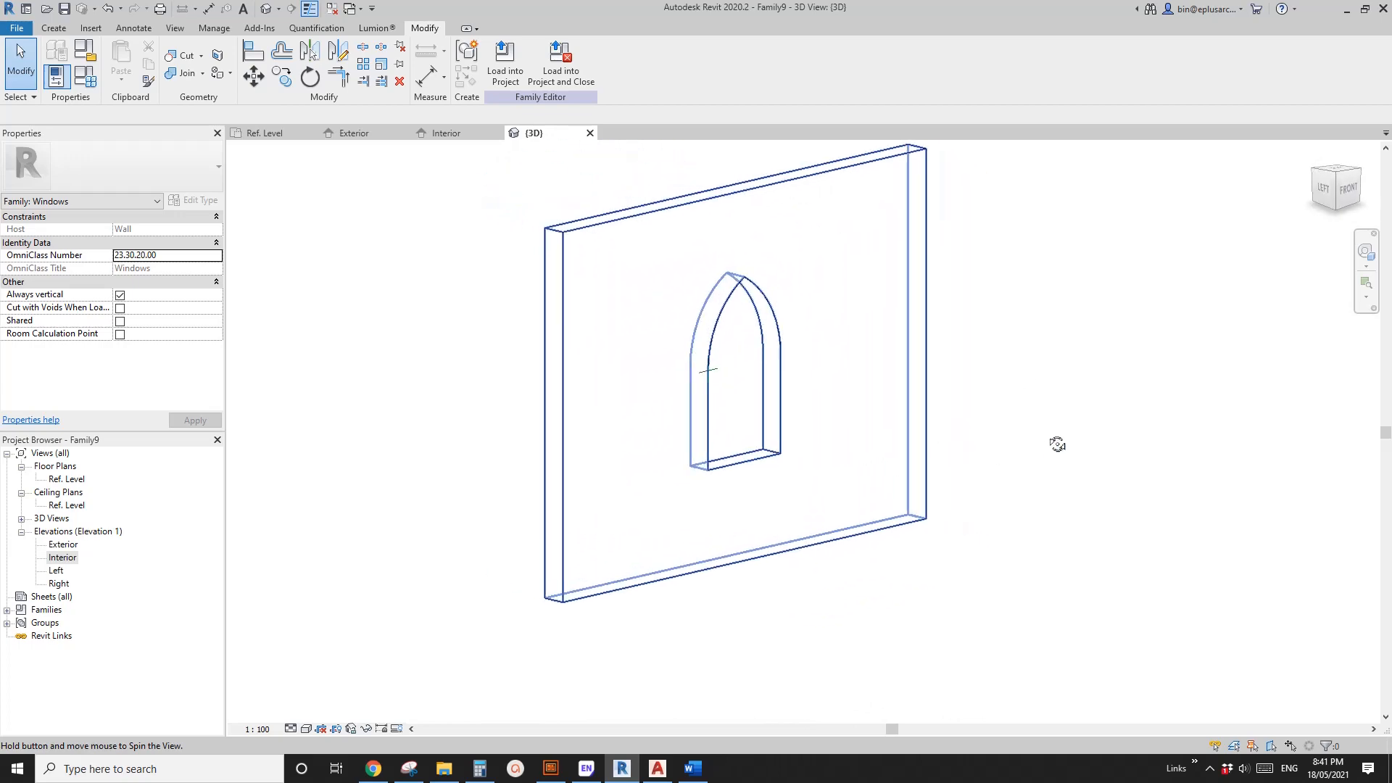
pyautogui.keyDown('shift'); pyautogui.moveTo(571, 466); pyautogui.dragTo(524, 545, button='middle'); pyautogui.keyUp('shift')
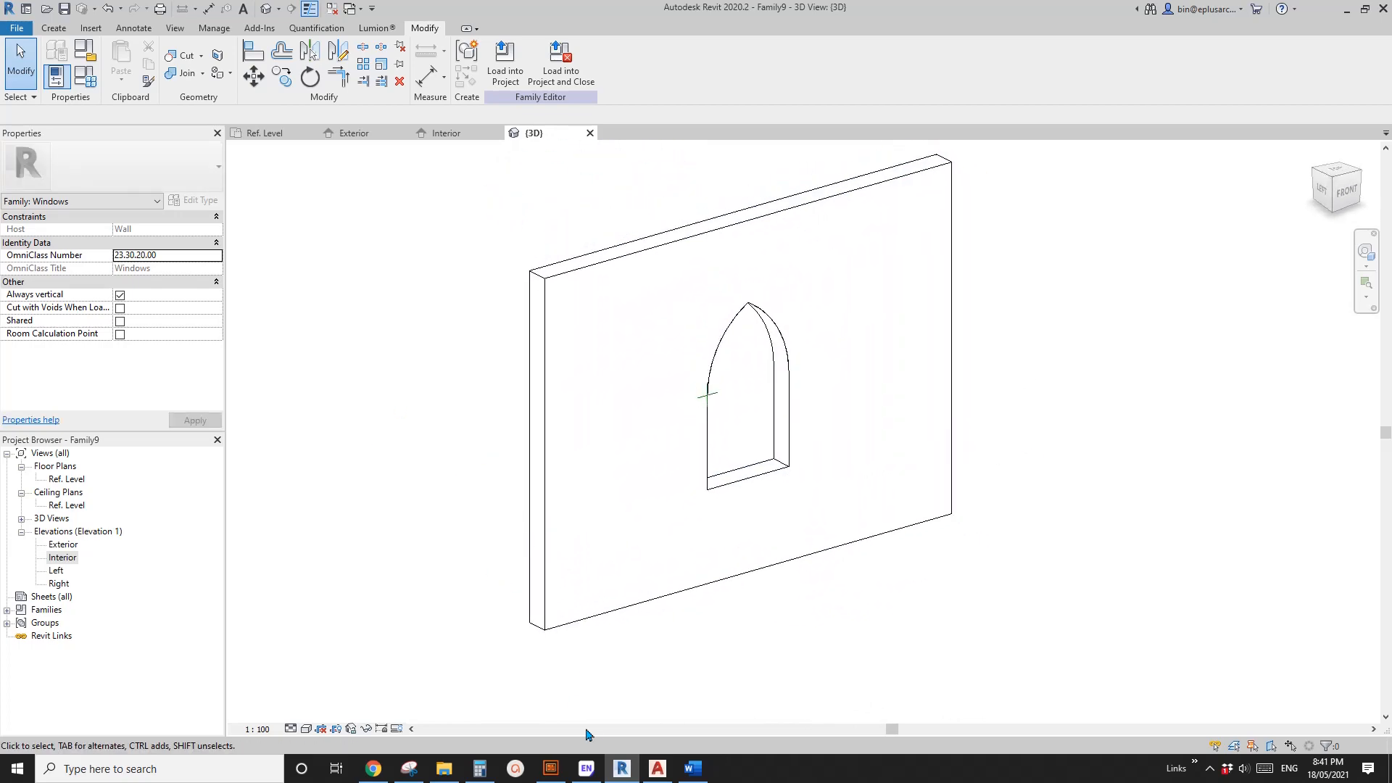
# Switch to Chrome to review Islamic window images and the decorative pattern DWG download page, and return to Revit
pyautogui.click(373, 768)
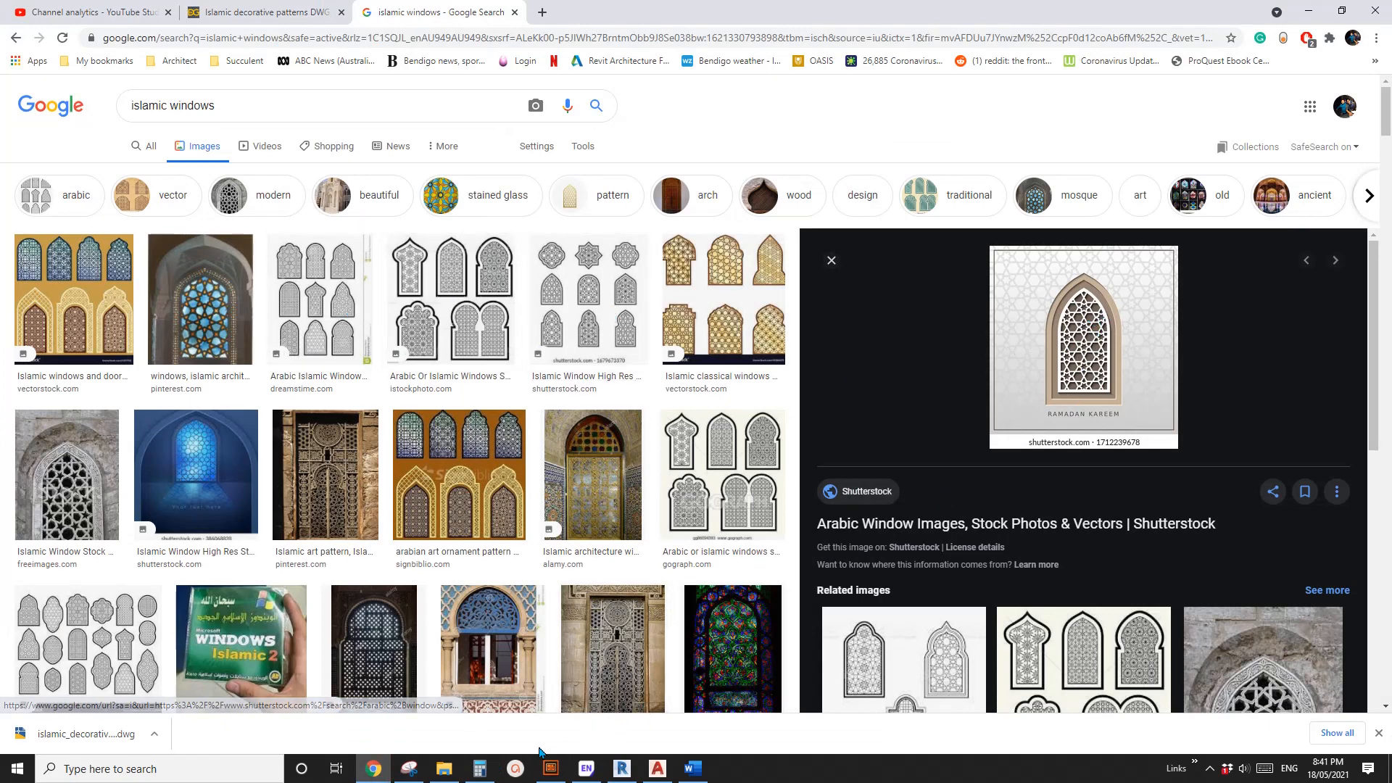
pyautogui.click(262, 15)
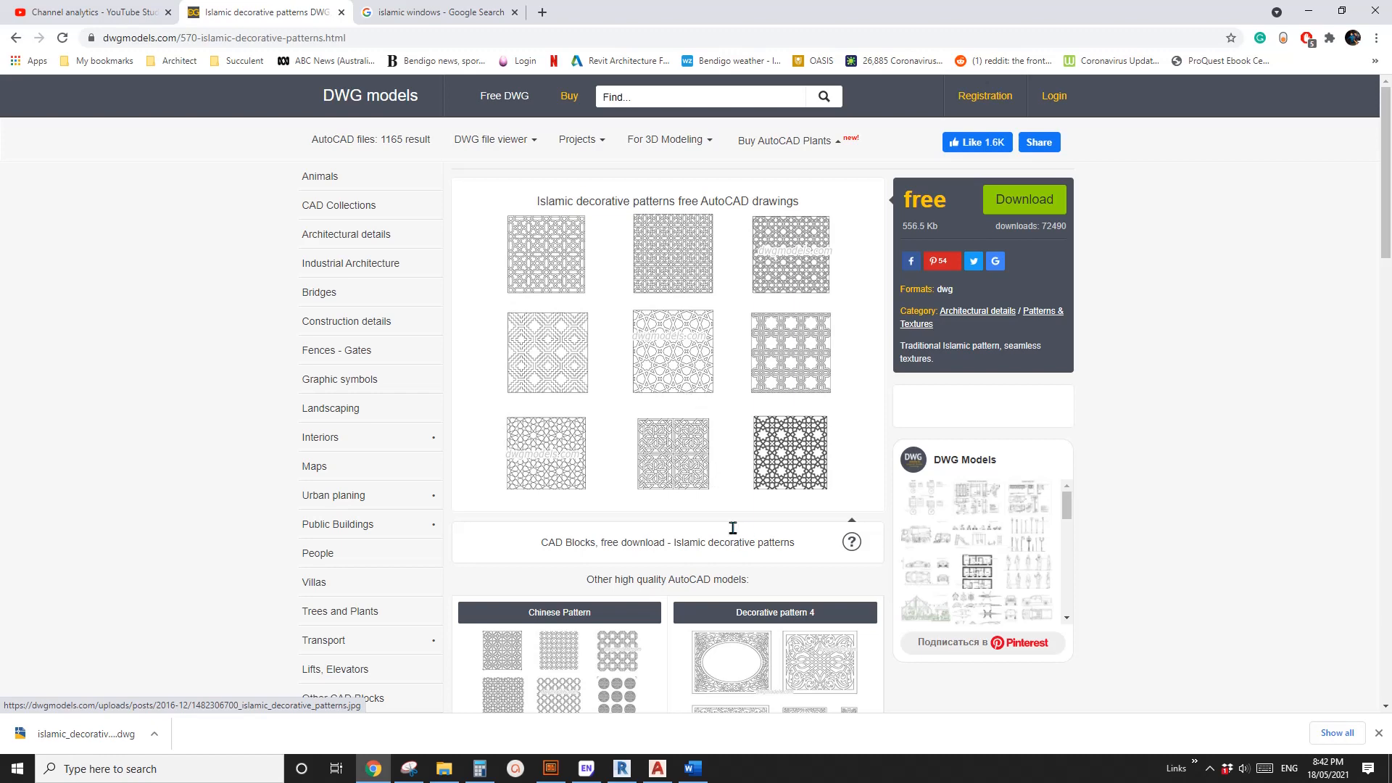
pyautogui.click(621, 768)
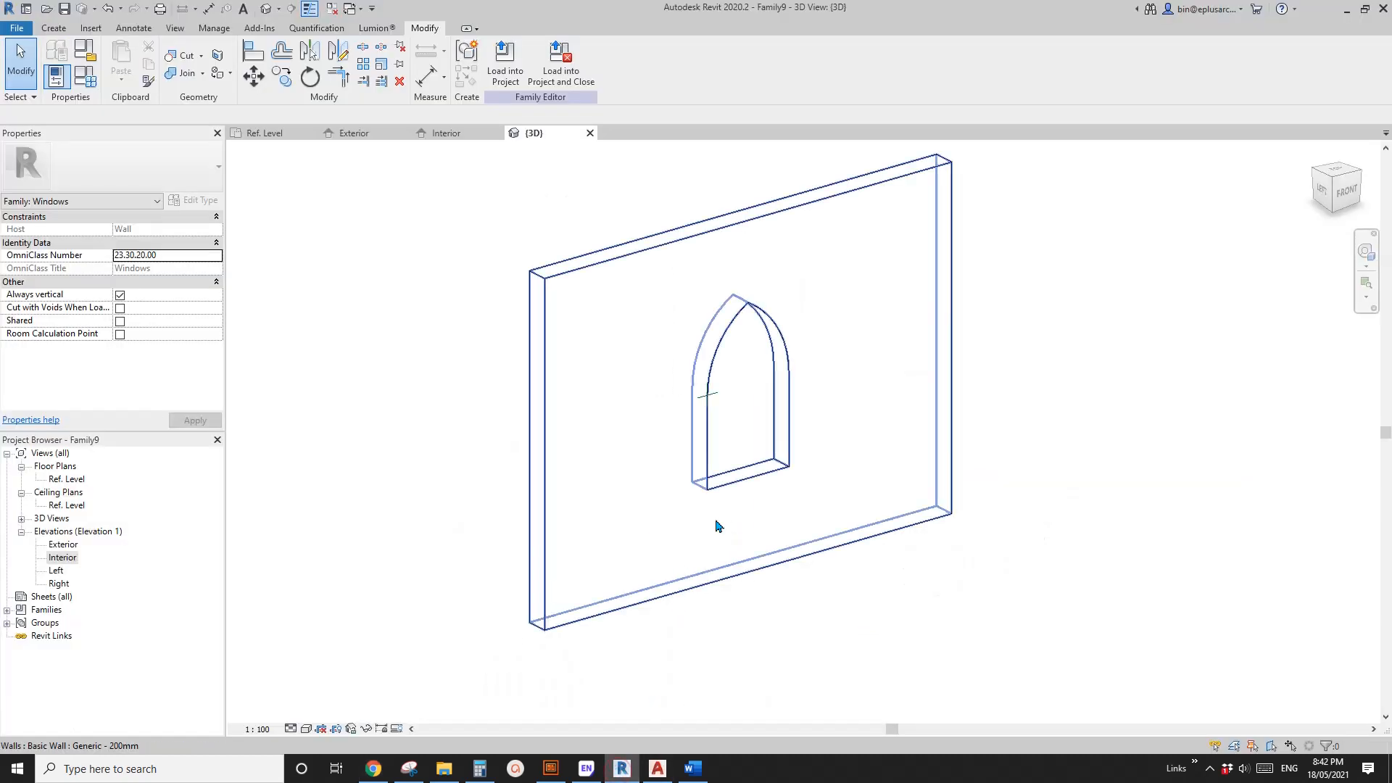
pyautogui.moveTo(716, 521)
pyautogui.mouseDown(button='middle')
pyautogui.moveTo(683, 514)
pyautogui.moveTo(766, 492)
pyautogui.moveTo(753, 503)
pyautogui.moveTo(435, 456)
pyautogui.moveTo(739, 544)
pyautogui.moveTo(732, 522)
pyautogui.mouseUp(button='middle')
pyautogui.scroll(3, 730, 496)
pyautogui.scroll(-2, 766, 491)
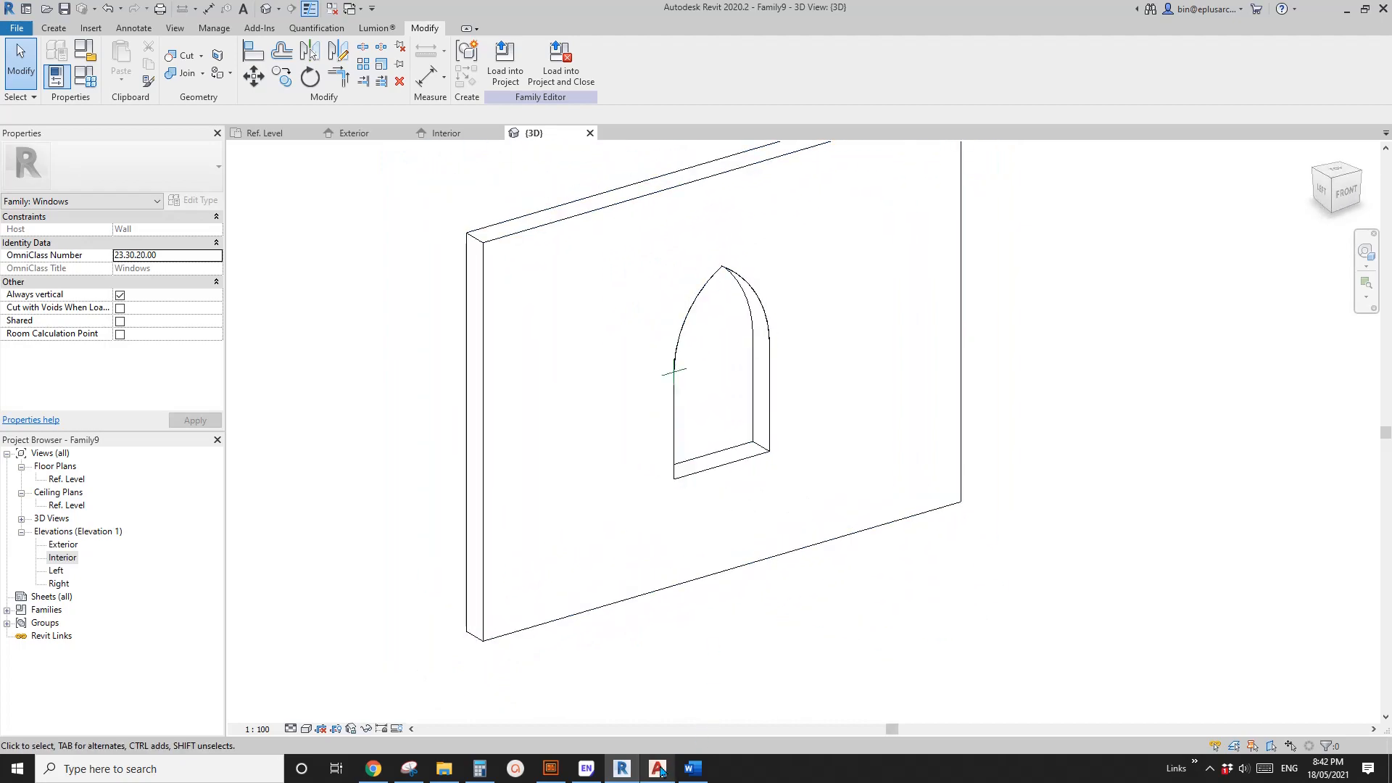
# Switch to AutoCAD and examine the square Islamic pattern in islamic_decorative_patterns 2.dwg
pyautogui.click(660, 770)
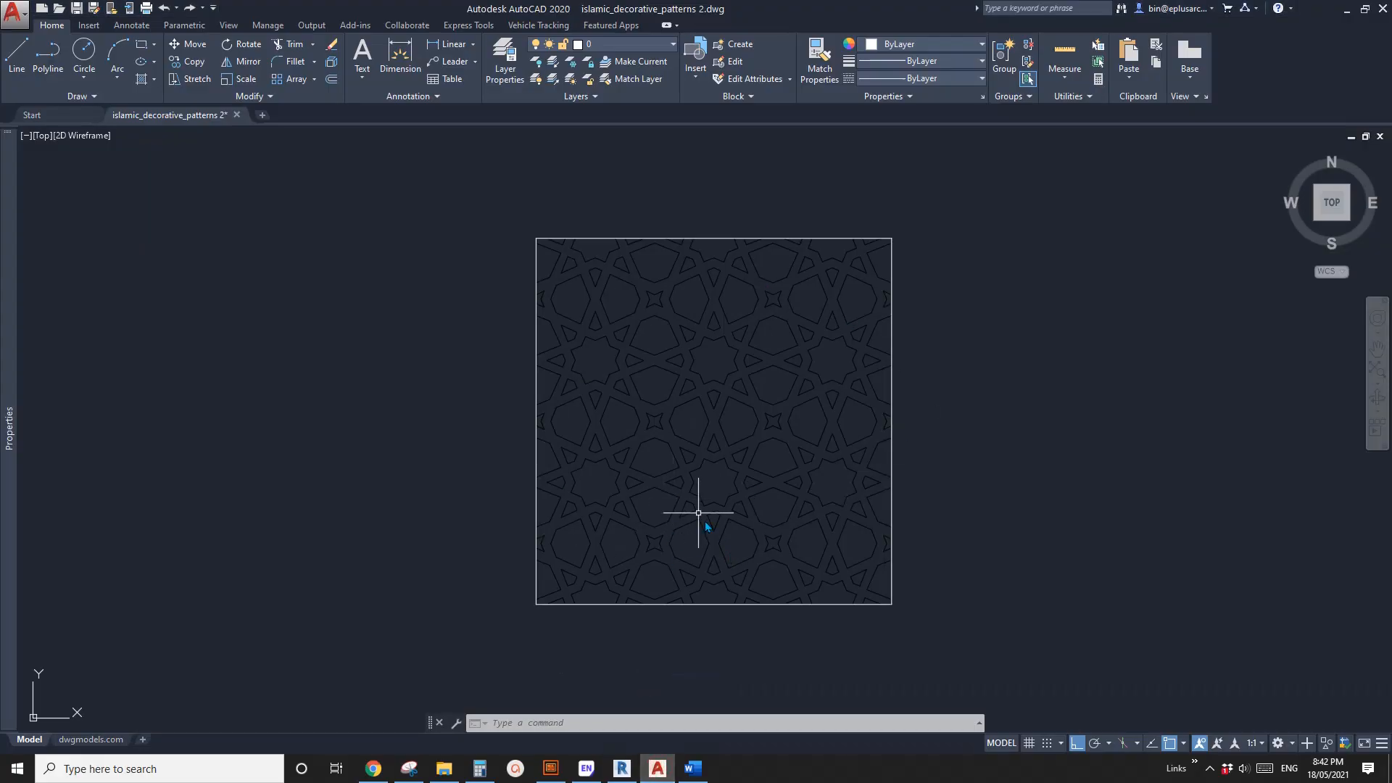
pyautogui.scroll(-2, 681, 471)
pyautogui.press('Escape')
pyautogui.scroll(2, 641, 475)
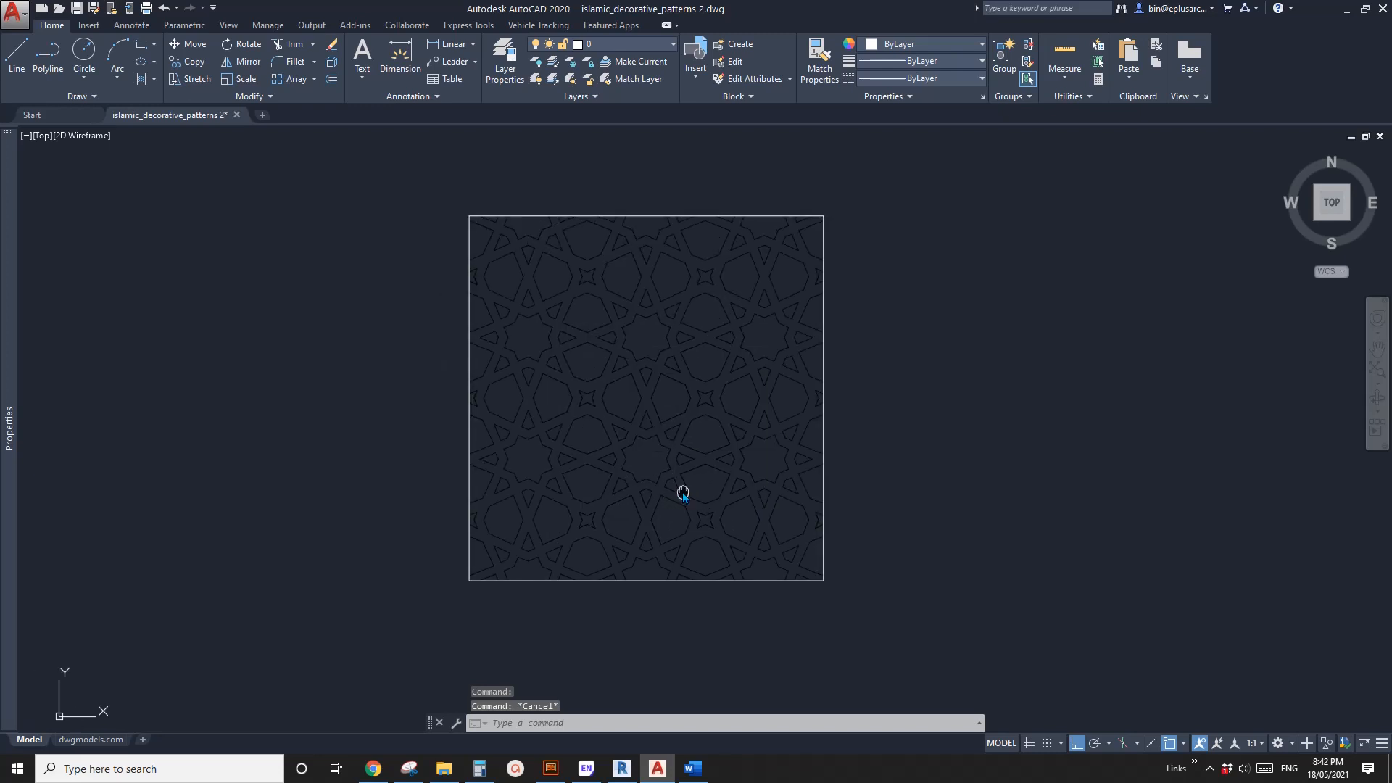
pyautogui.press('Escape')
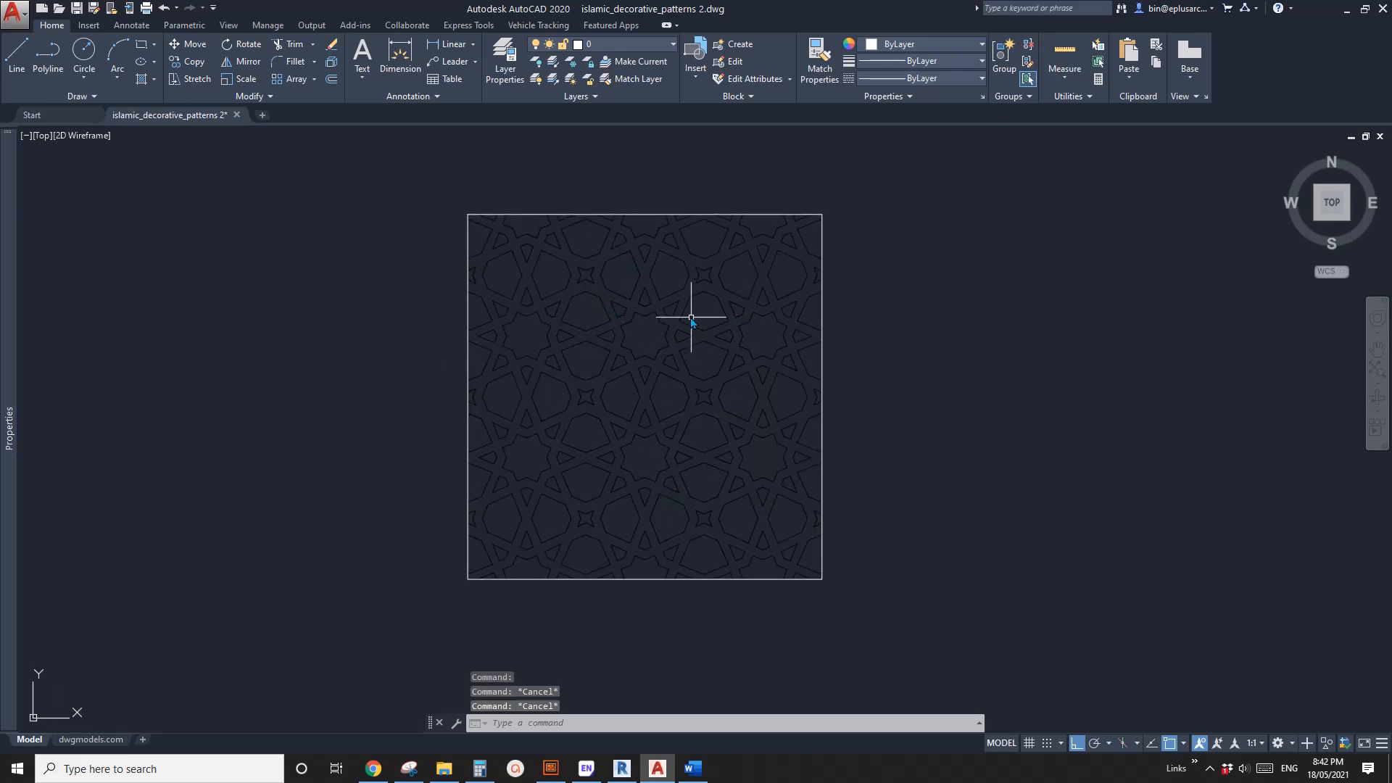
pyautogui.scroll(-3, 627, 370)
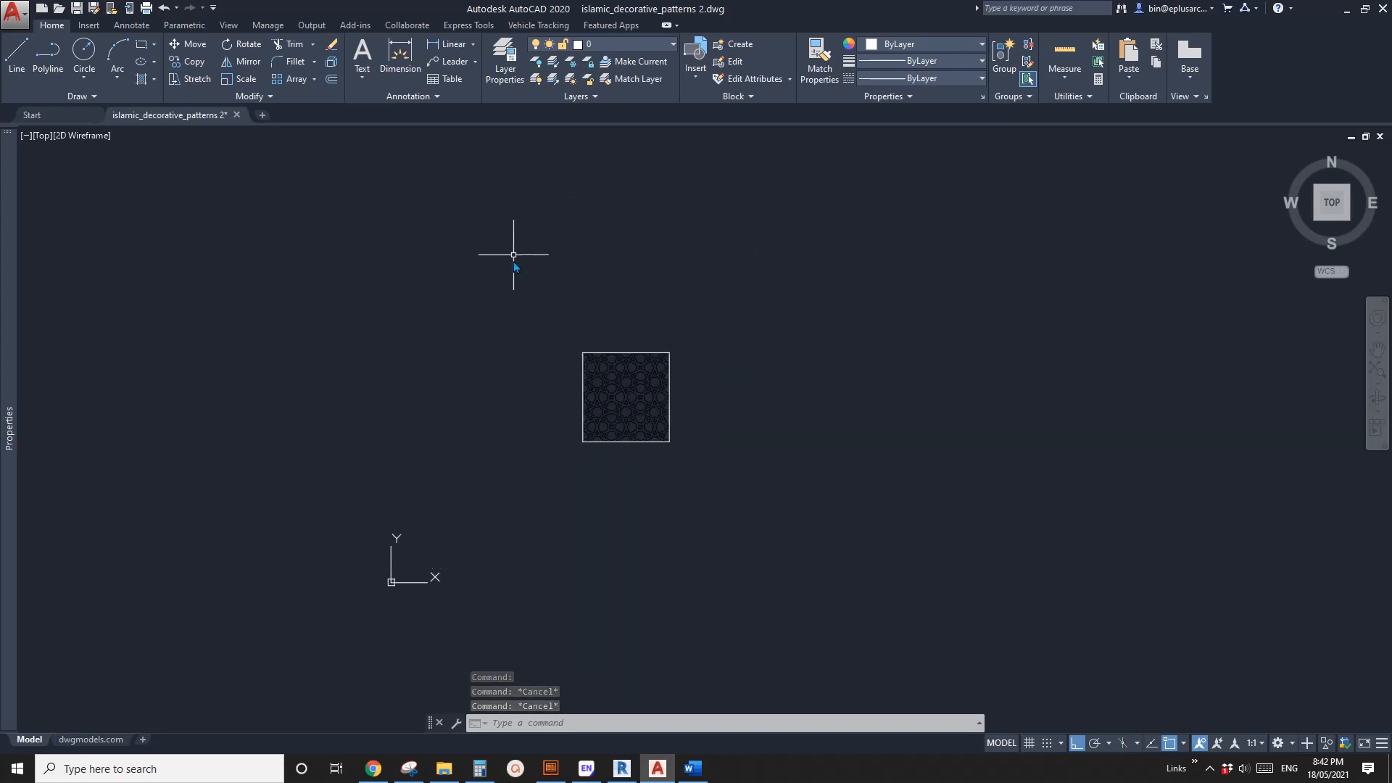
pyautogui.scroll(2, 638, 384)
pyautogui.scroll(2, 637, 435)
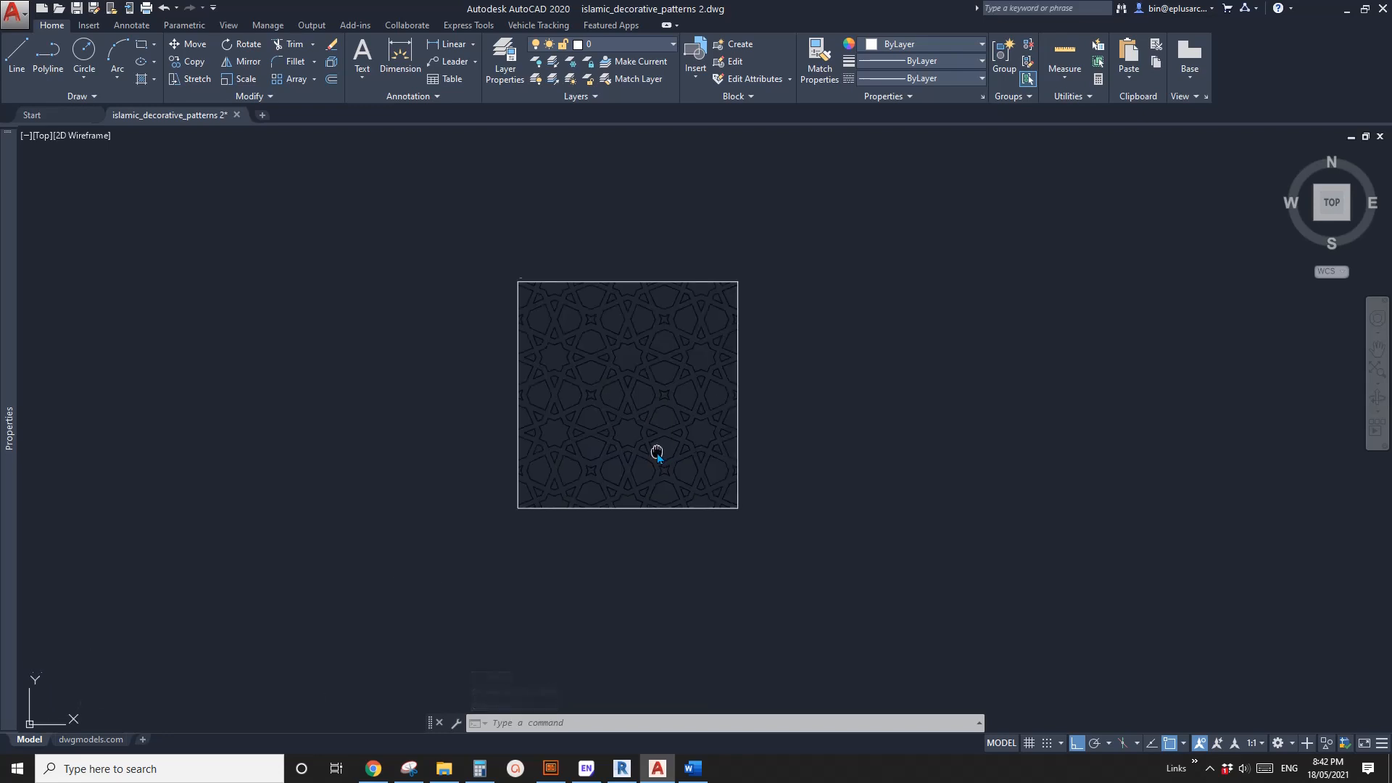
pyautogui.moveTo(609, 311); pyautogui.dragTo(628, 317, button='middle')
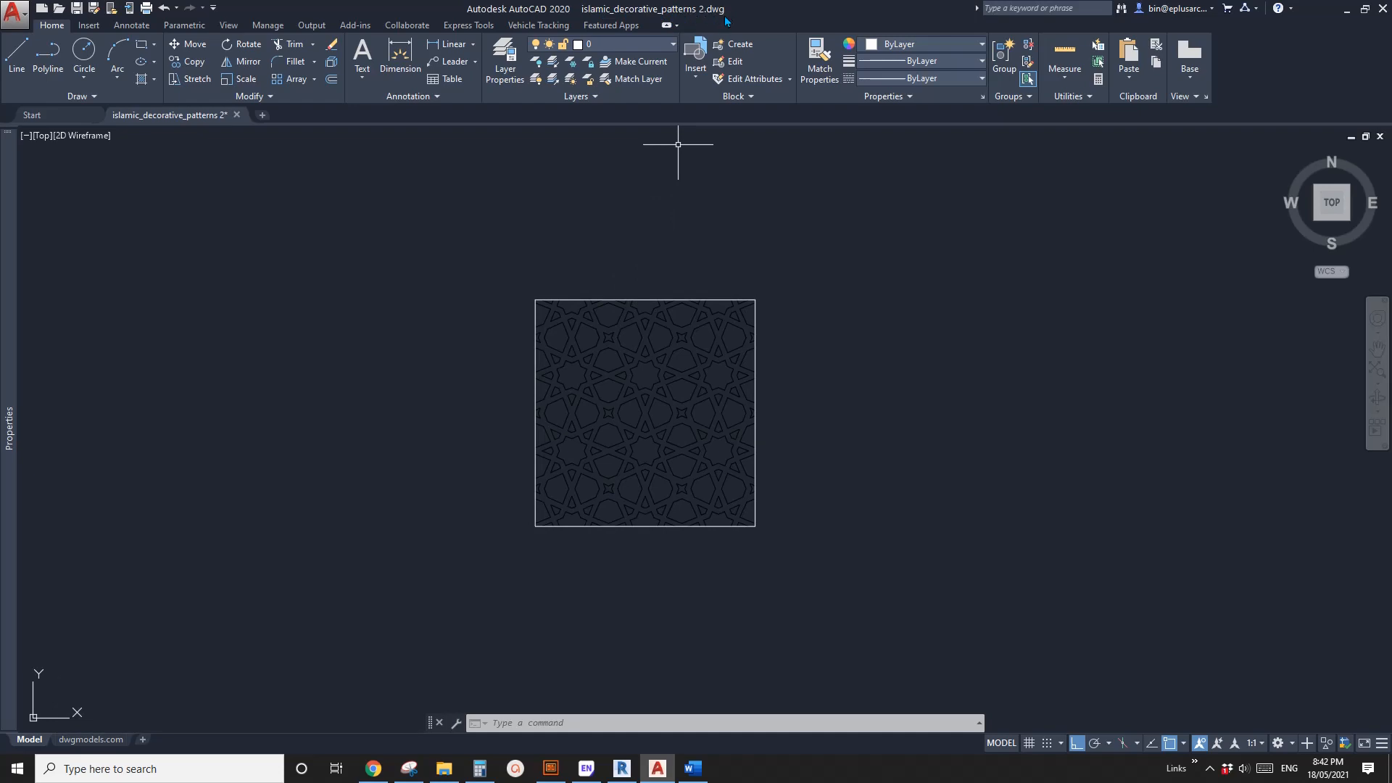
# Switch back to Revit and review the arched opening in 3D and in the Interior elevation
pyautogui.click(622, 769)
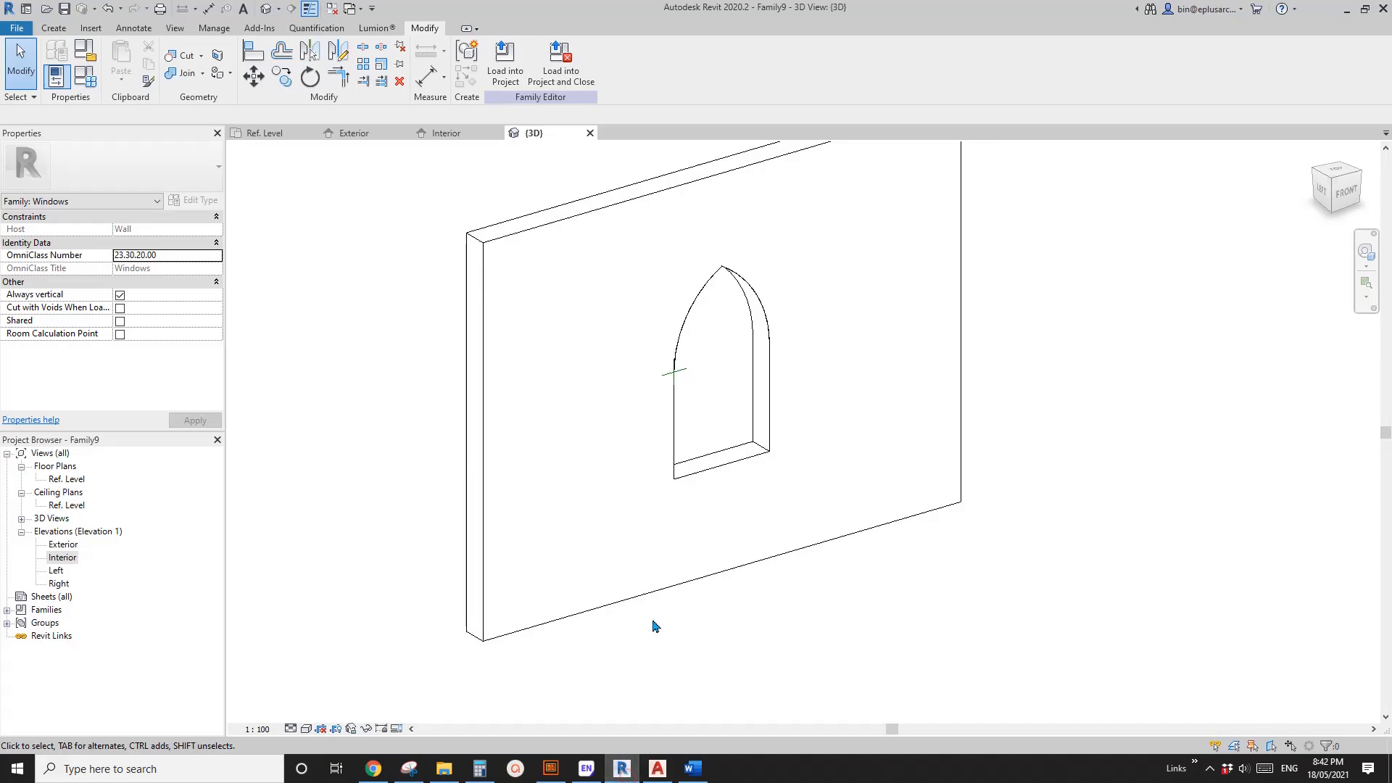
pyautogui.scroll(-2, 654, 625)
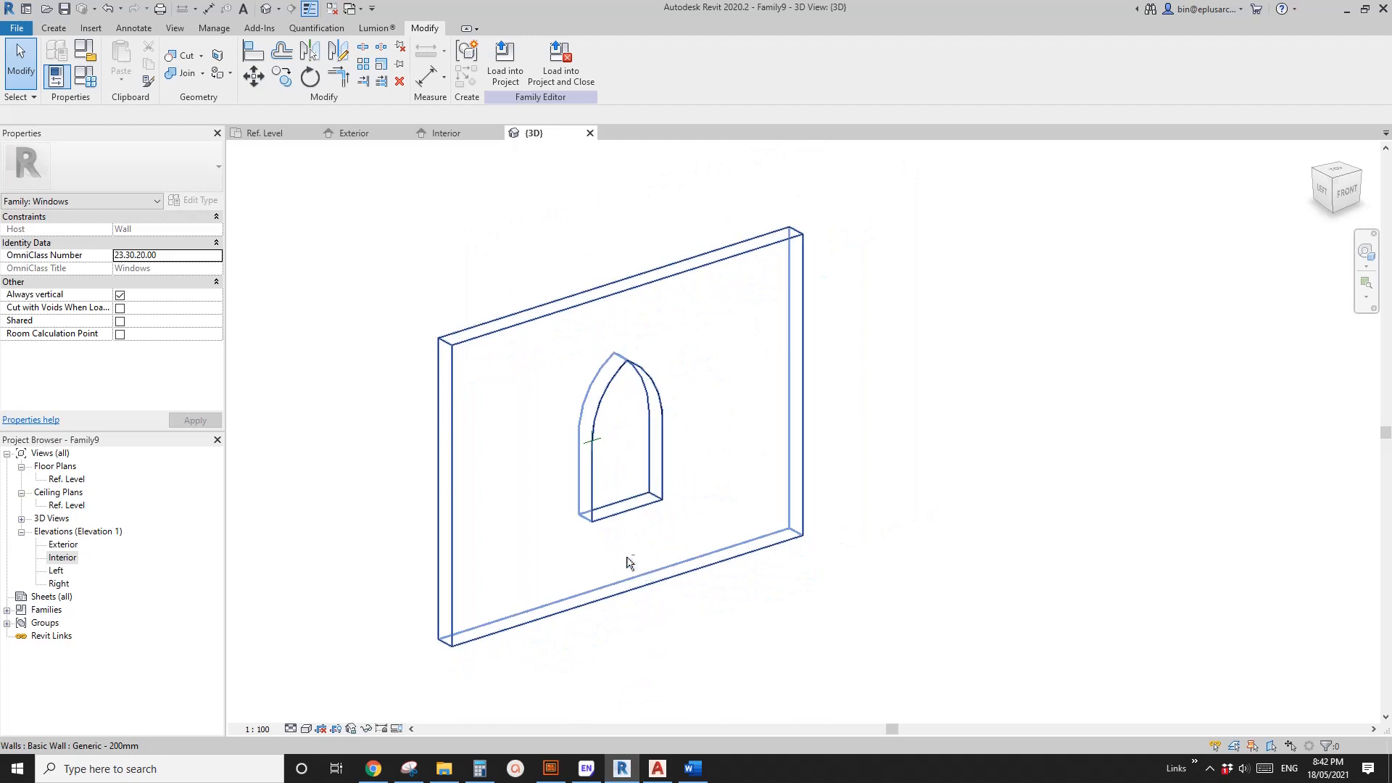
pyautogui.keyDown('shift'); pyautogui.moveTo(628, 562); pyautogui.dragTo(215, 577, button='middle'); pyautogui.keyUp('shift')
pyautogui.doubleClick(53, 558)
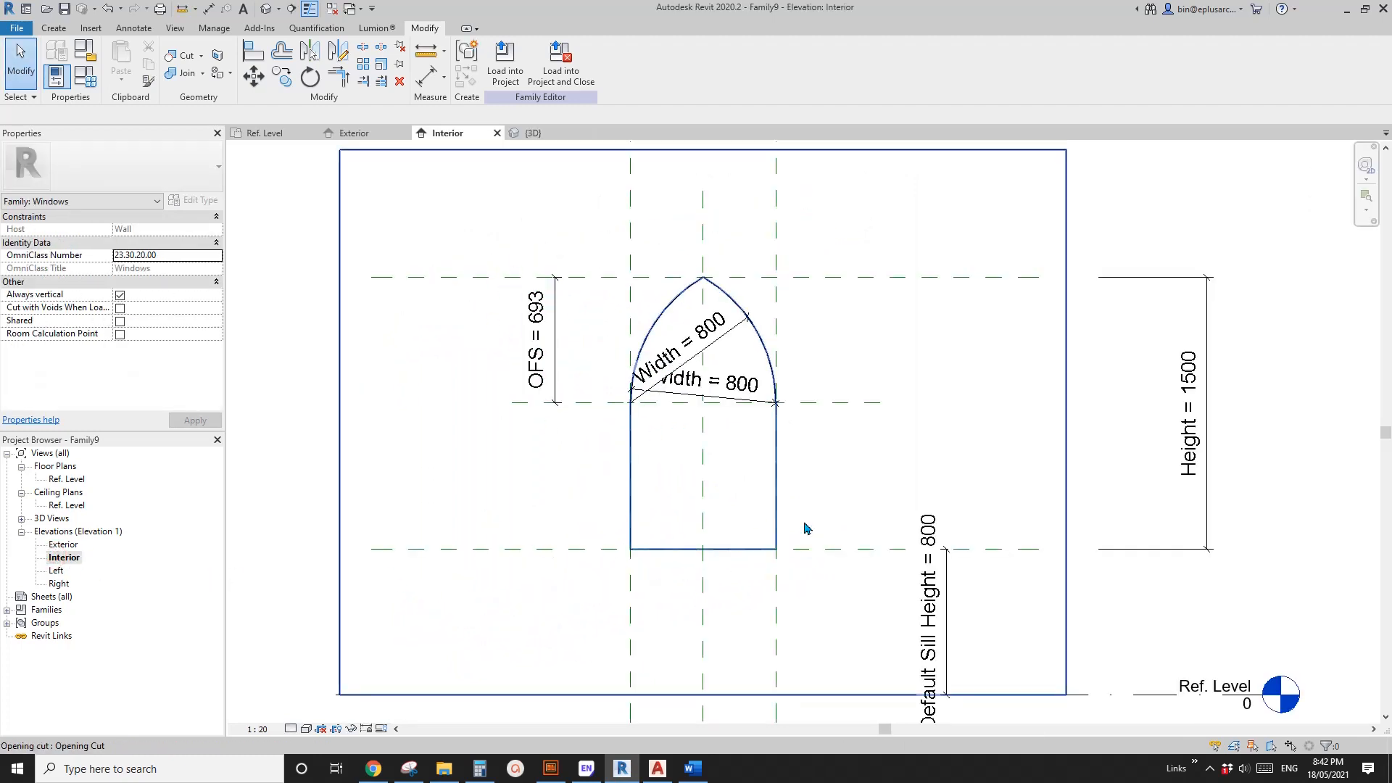
pyautogui.scroll(-2, 774, 549)
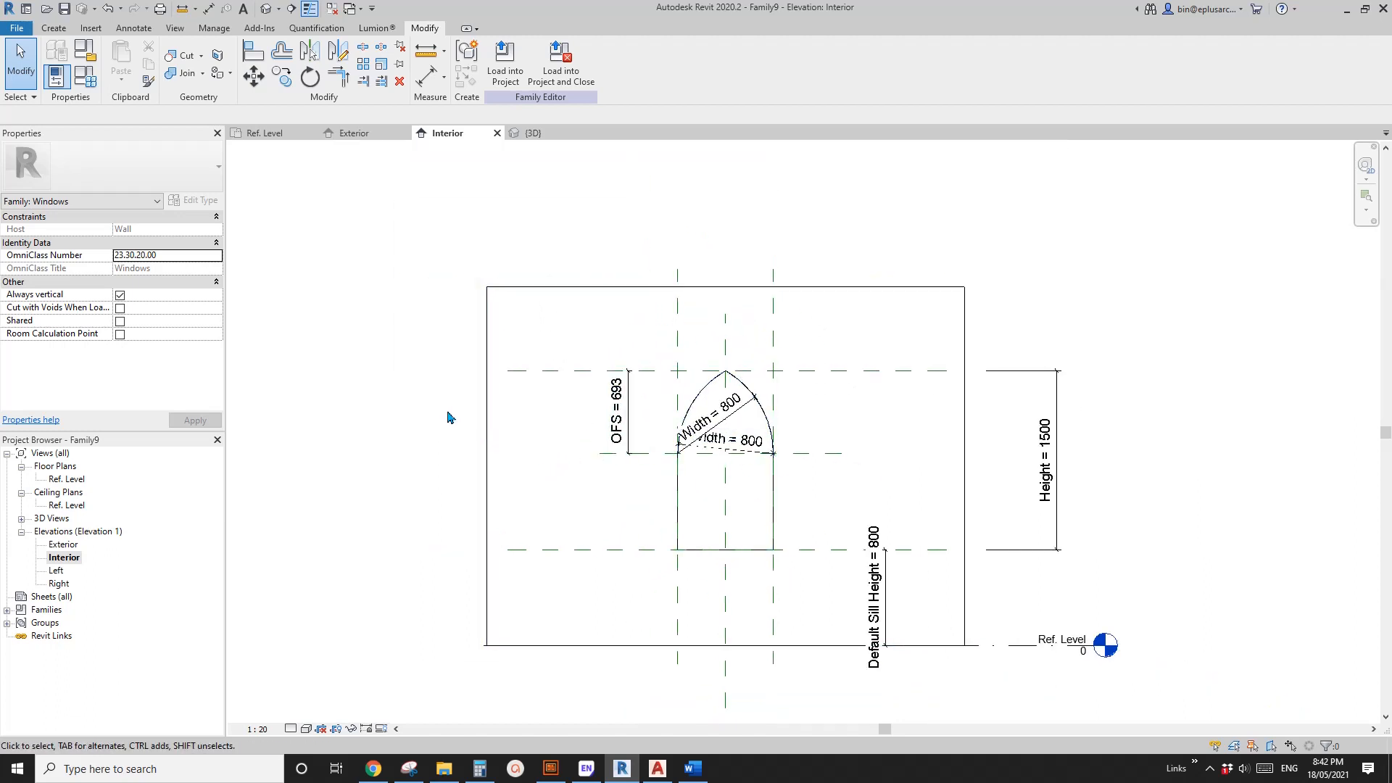
pyautogui.moveTo(435, 415); pyautogui.dragTo(406, 394, button='middle')
pyautogui.moveTo(815, 366); pyautogui.dragTo(820, 341, button='middle')
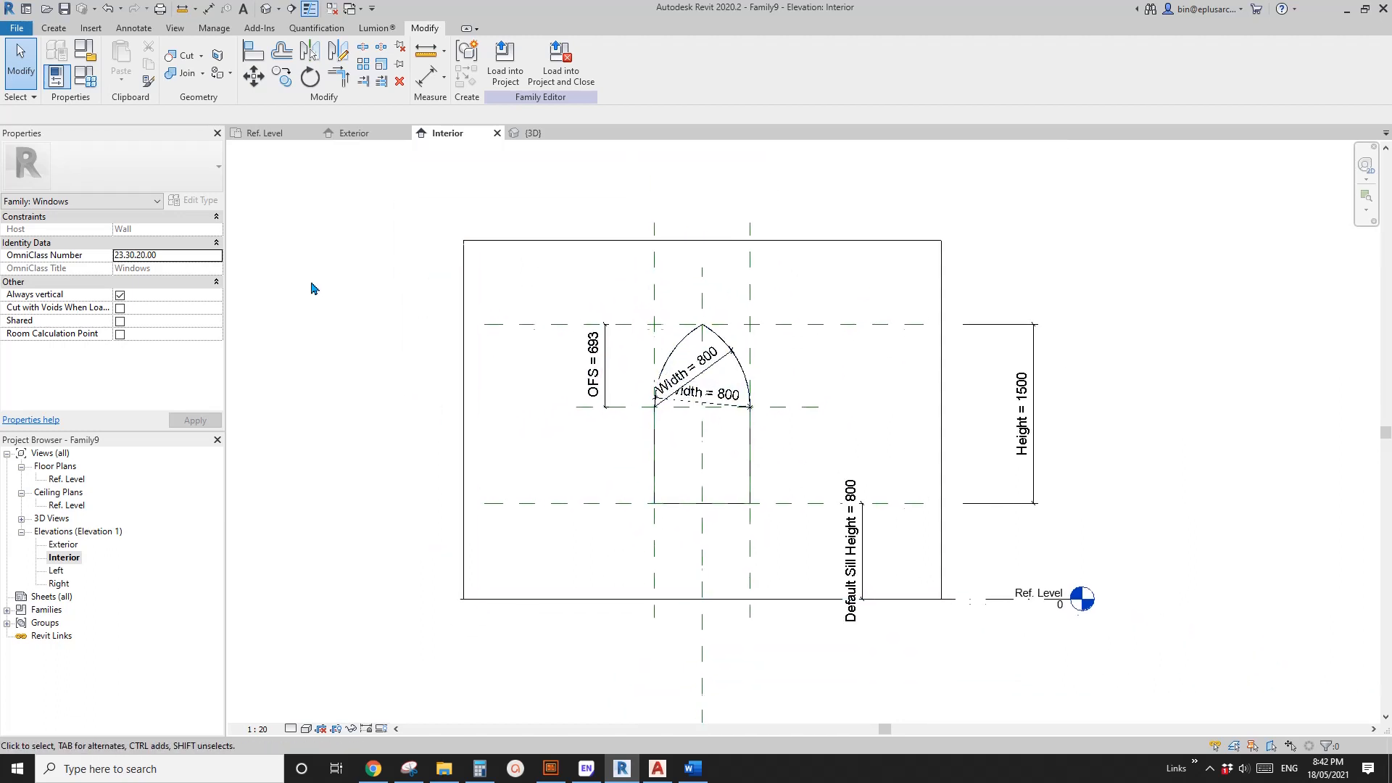
# Create a new family from the Metric Generic Model template
pyautogui.click(17, 28)
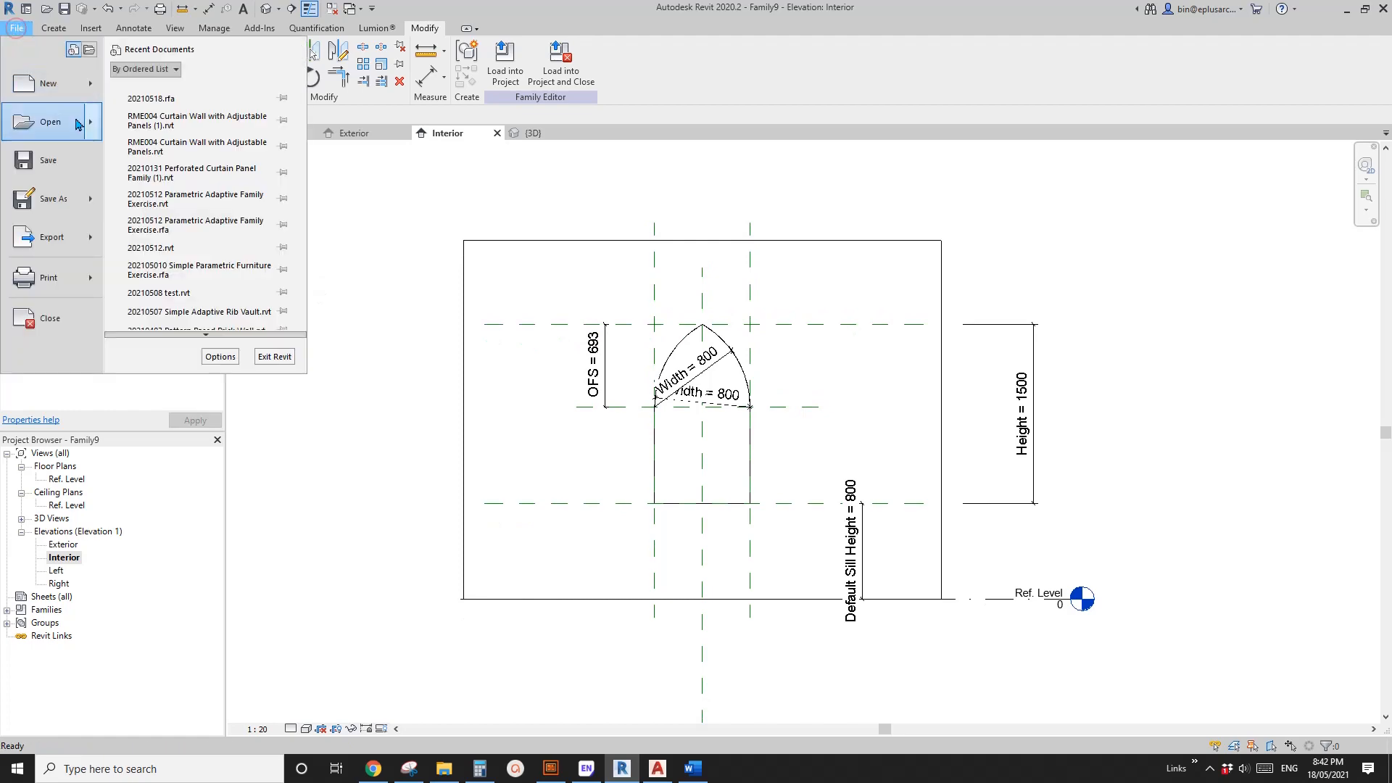
pyautogui.moveTo(29, 88)
pyautogui.click(174, 129)
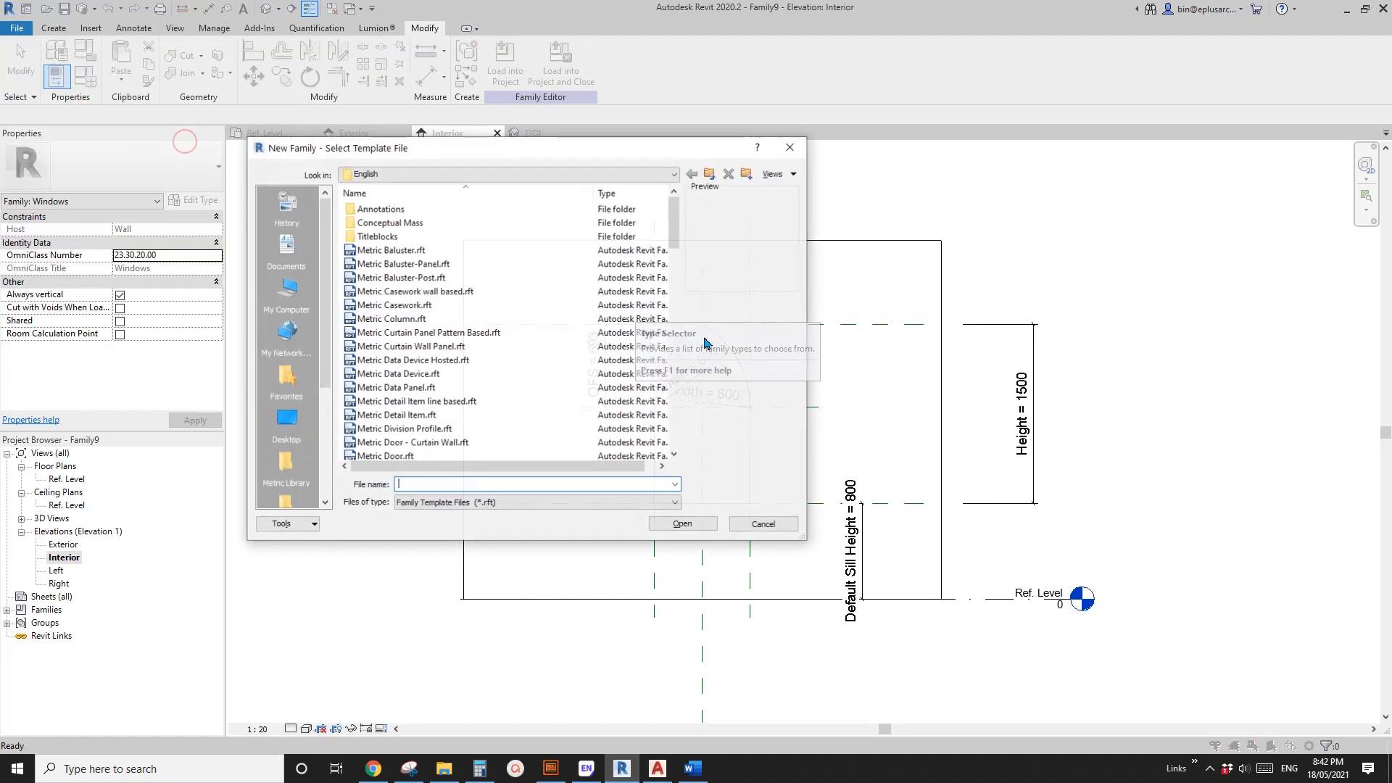
pyautogui.click(682, 278)
pyautogui.moveTo(680, 355); pyautogui.dragTo(680, 317)
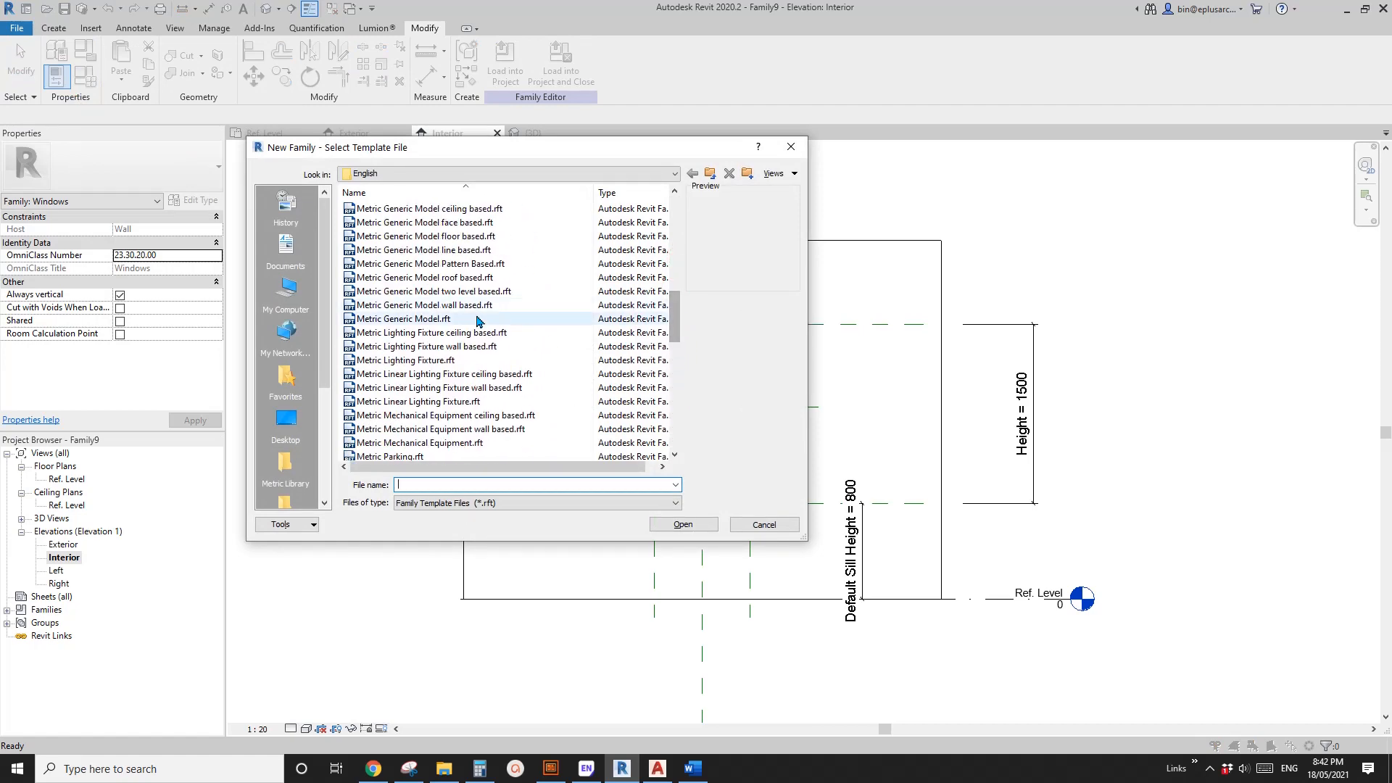
pyautogui.doubleClick(438, 319)
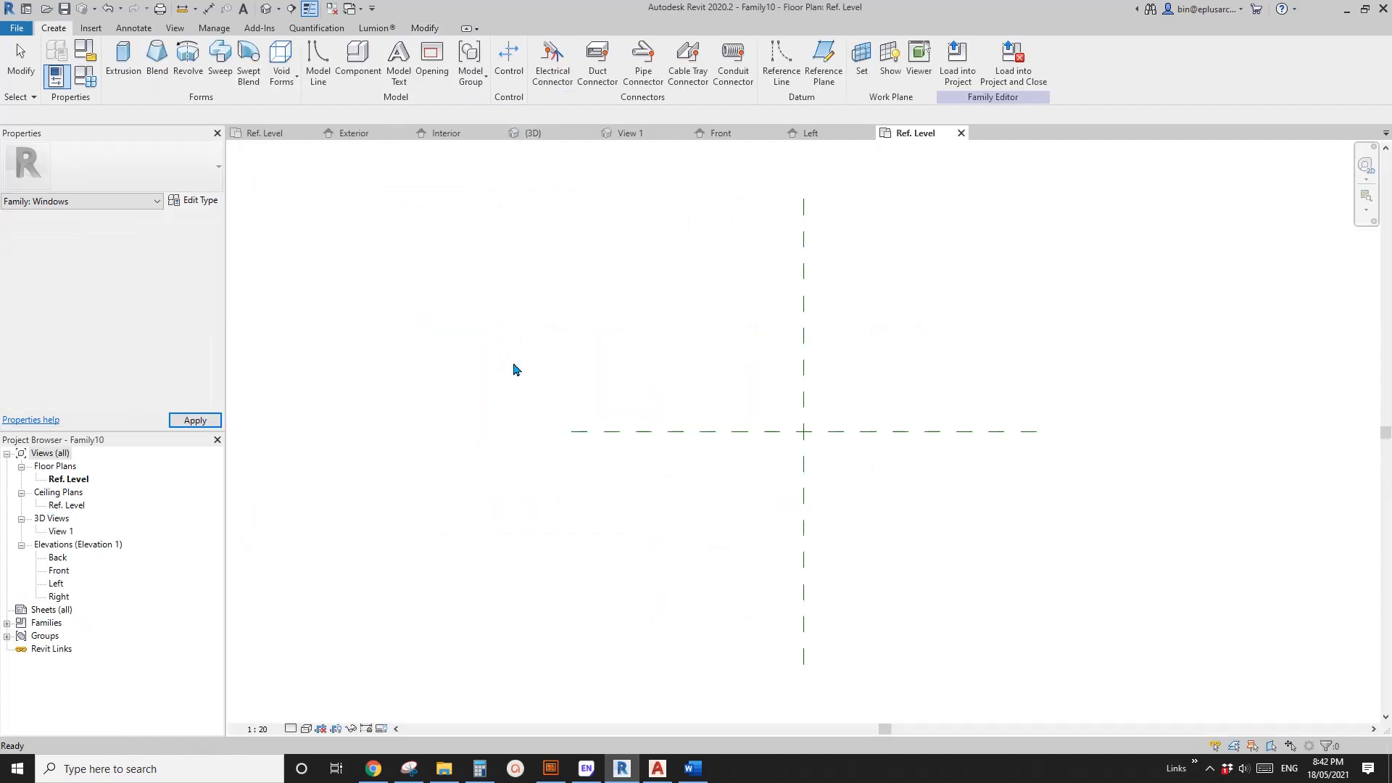
# Start an extrusion sketch in the Front elevation and import islamic_decorative_patterns 2.dwg into it with the default import settings
pyautogui.doubleClick(66, 573)
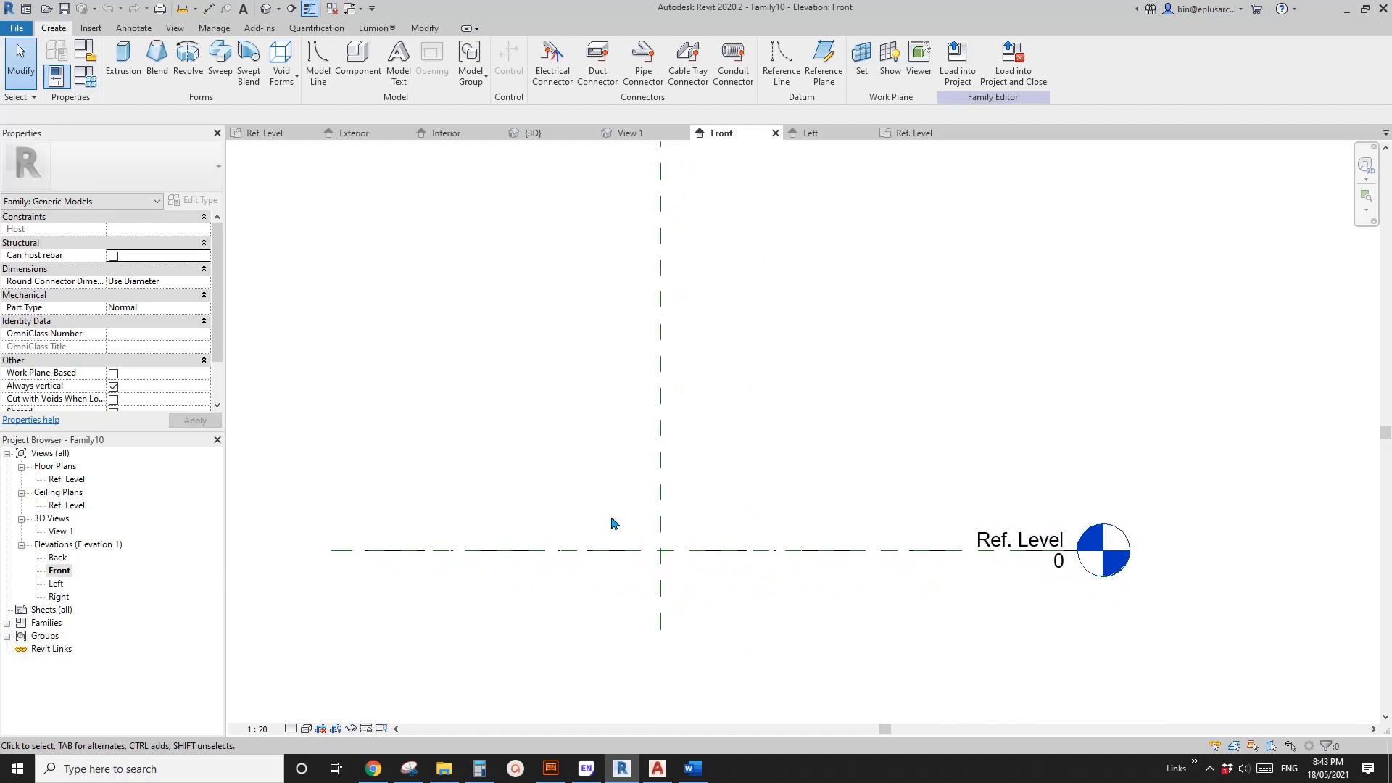
pyautogui.click(123, 58)
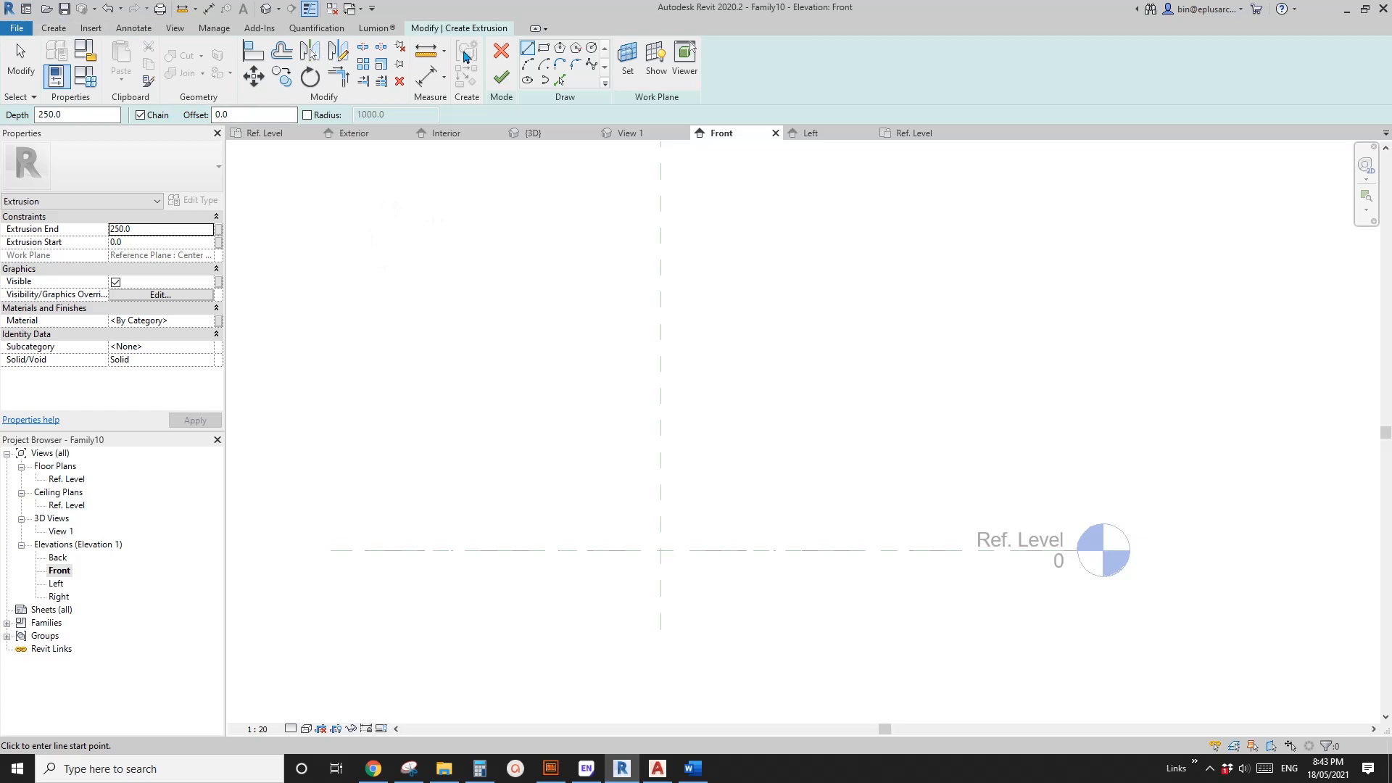
pyautogui.click(92, 29)
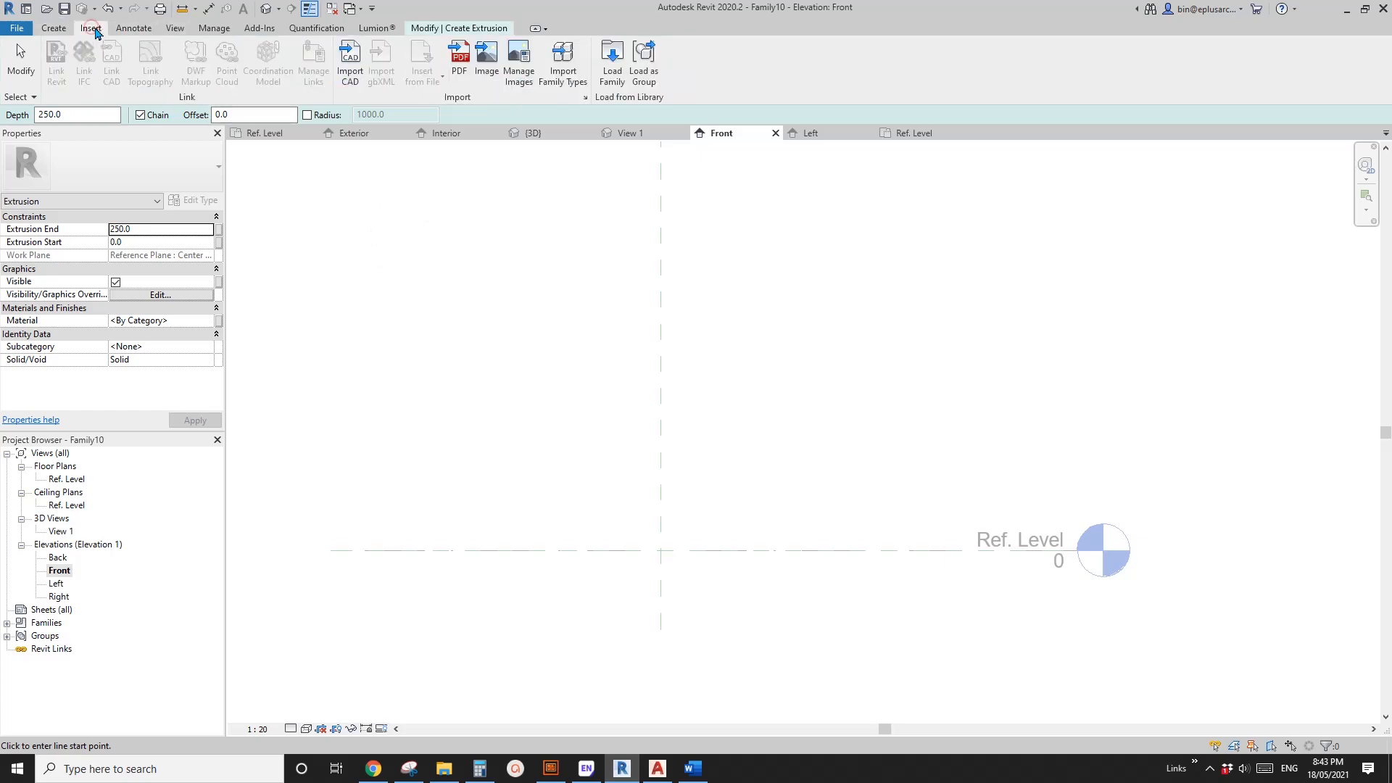
pyautogui.click(351, 76)
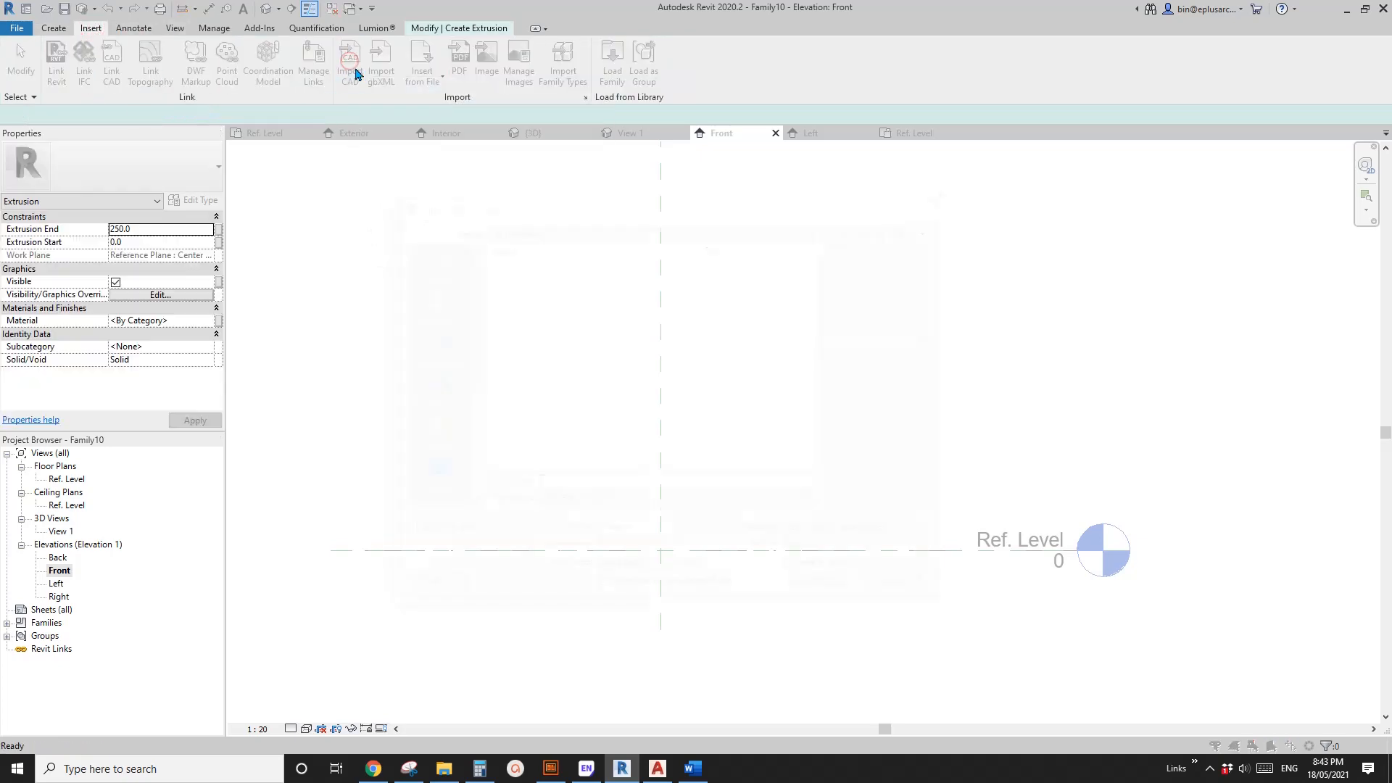
pyautogui.click(598, 294)
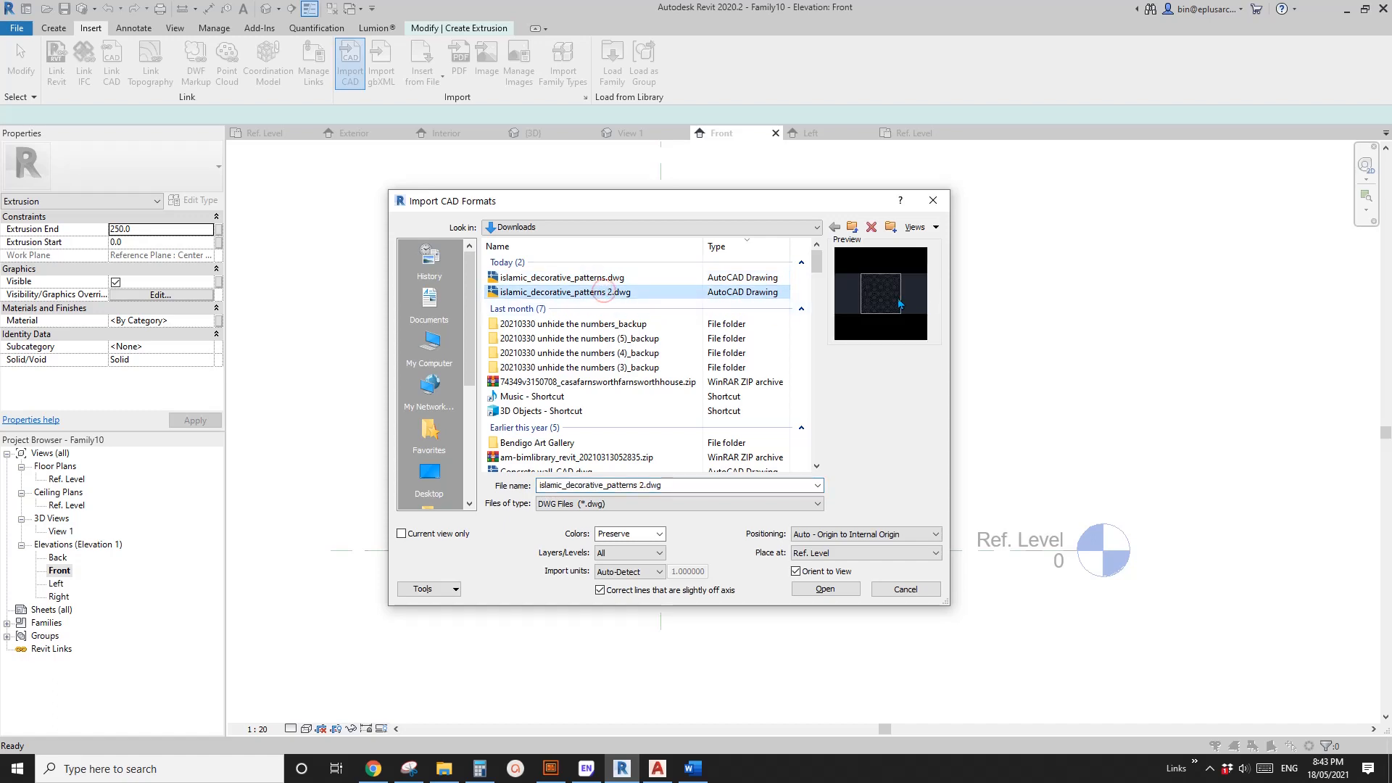
pyautogui.click(826, 589)
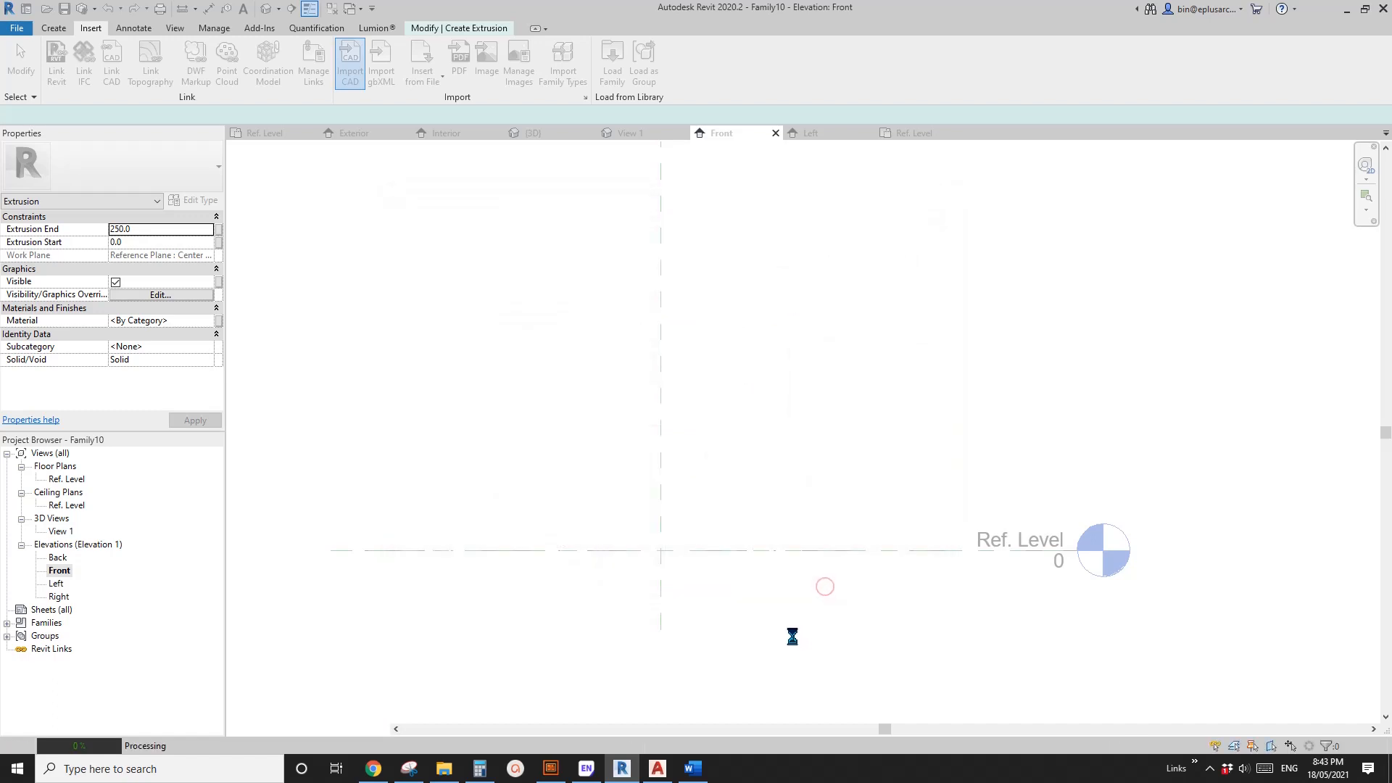
pyautogui.scroll(-1, 807, 485)
pyautogui.moveTo(788, 482); pyautogui.dragTo(672, 488, button='middle')
pyautogui.press('Escape')
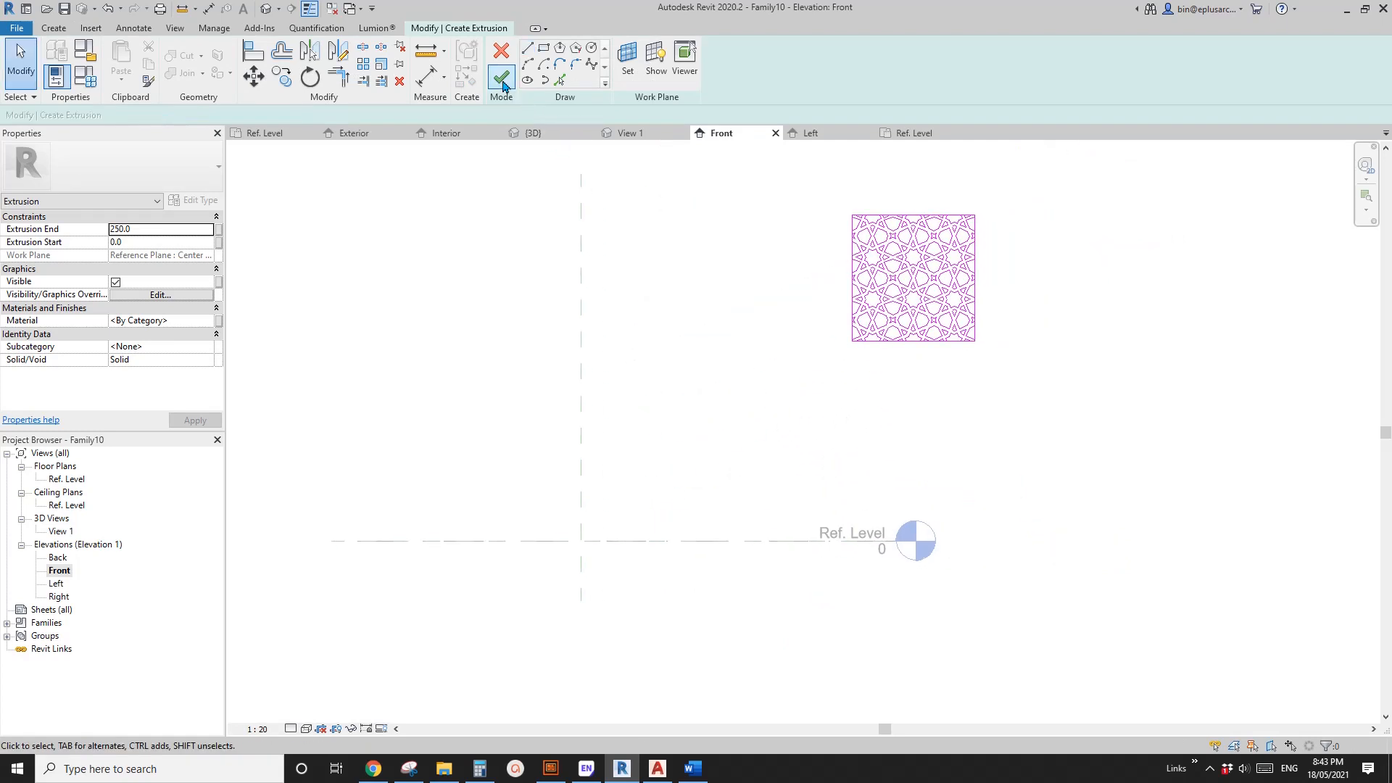
# Try to finish the extrusion sketch, and inspect the pattern's outer border for intersecting lines
pyautogui.click(503, 83)
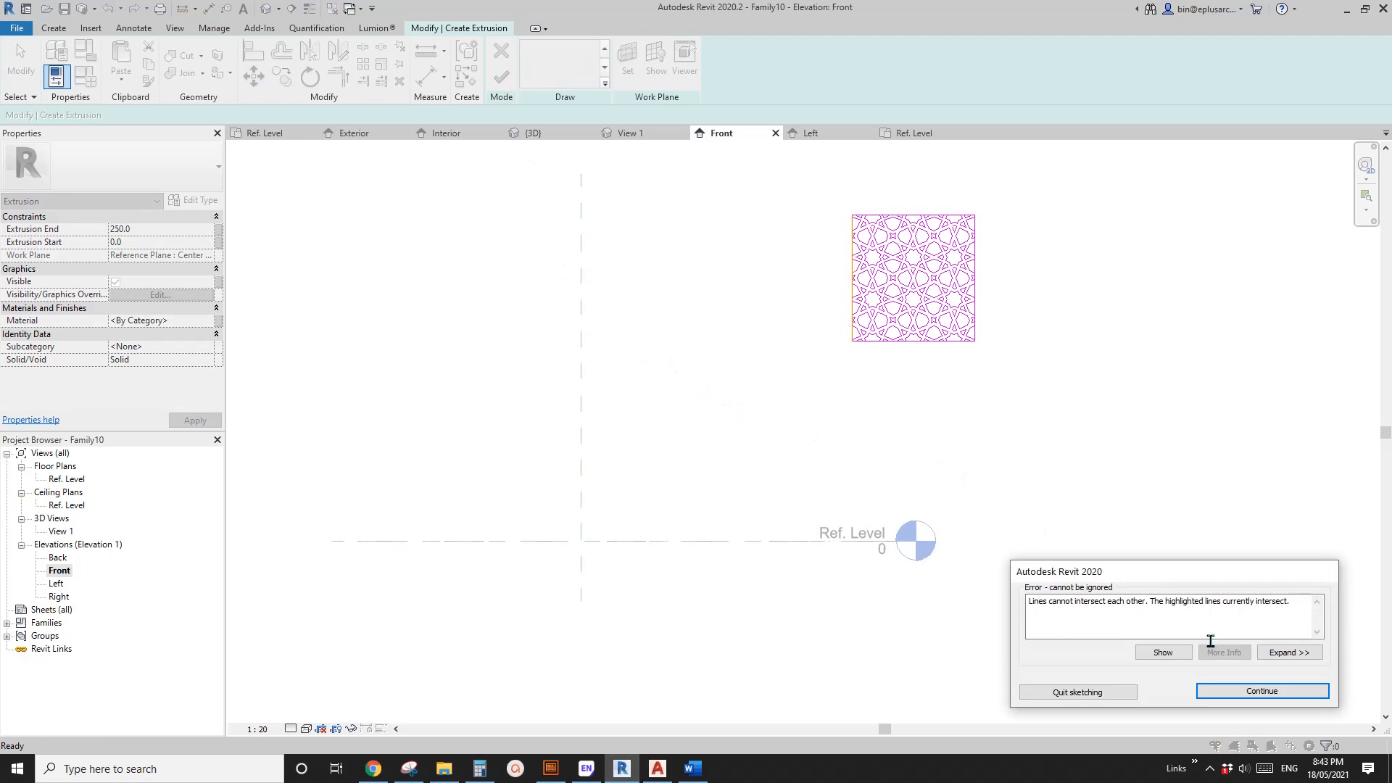
pyautogui.click(1237, 690)
pyautogui.scroll(6, 932, 426)
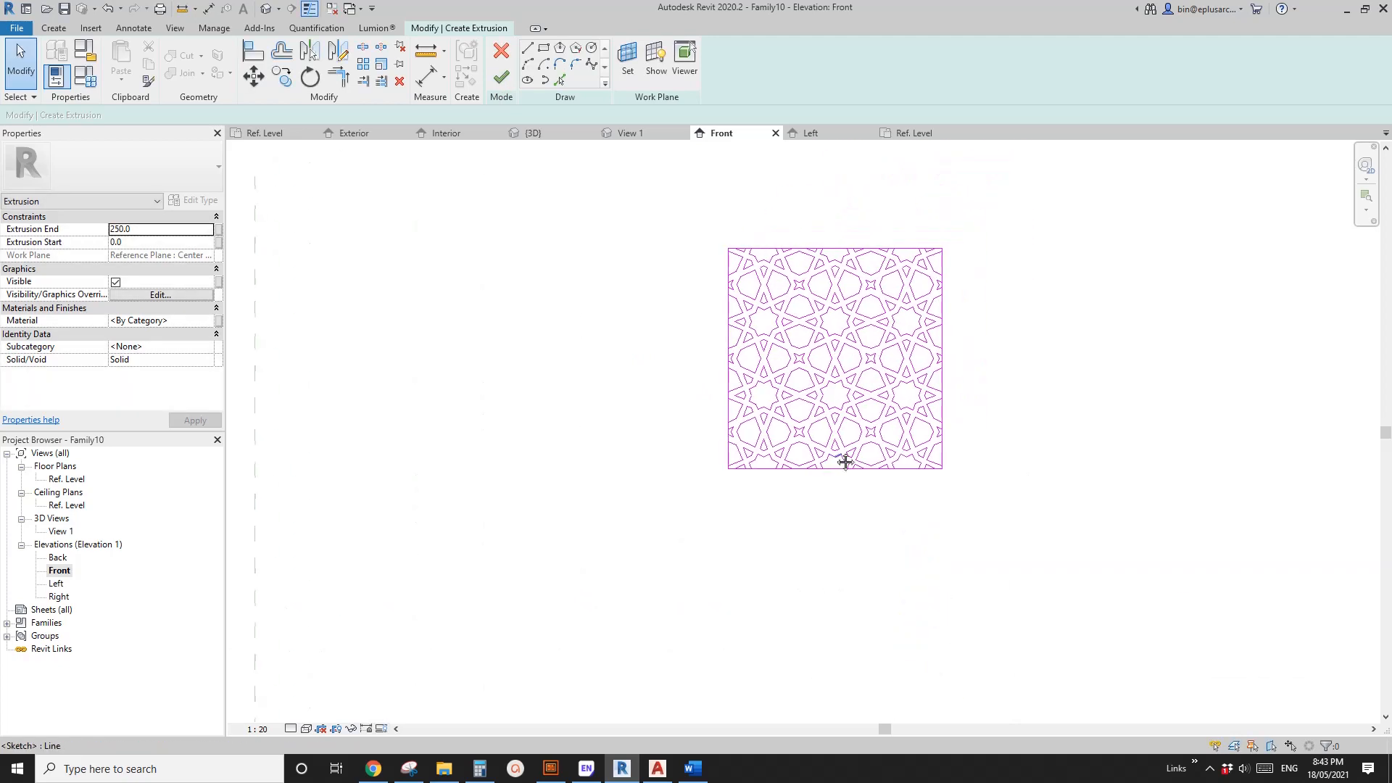
pyautogui.scroll(2, 721, 477)
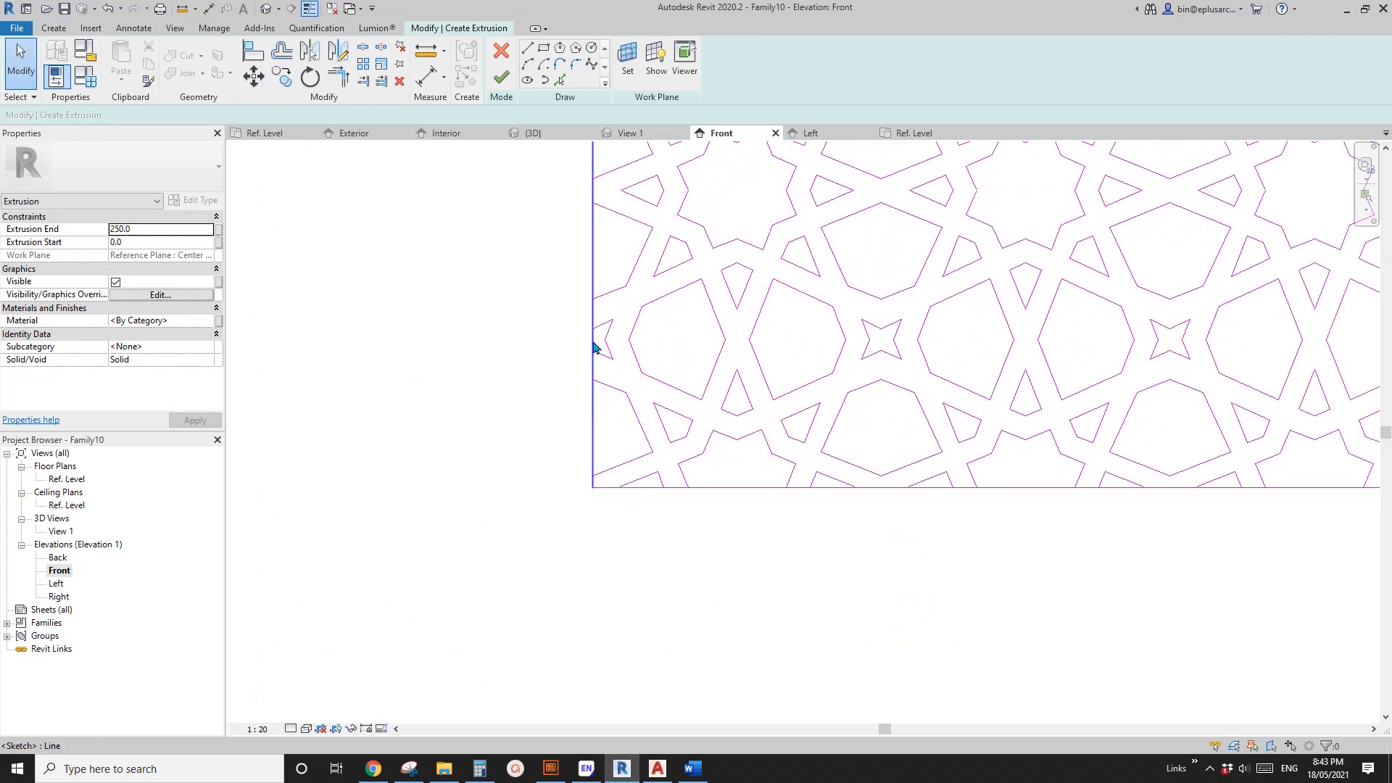
pyautogui.scroll(-1, 616, 366)
pyautogui.scroll(-3, 916, 457)
pyautogui.scroll(2, 916, 475)
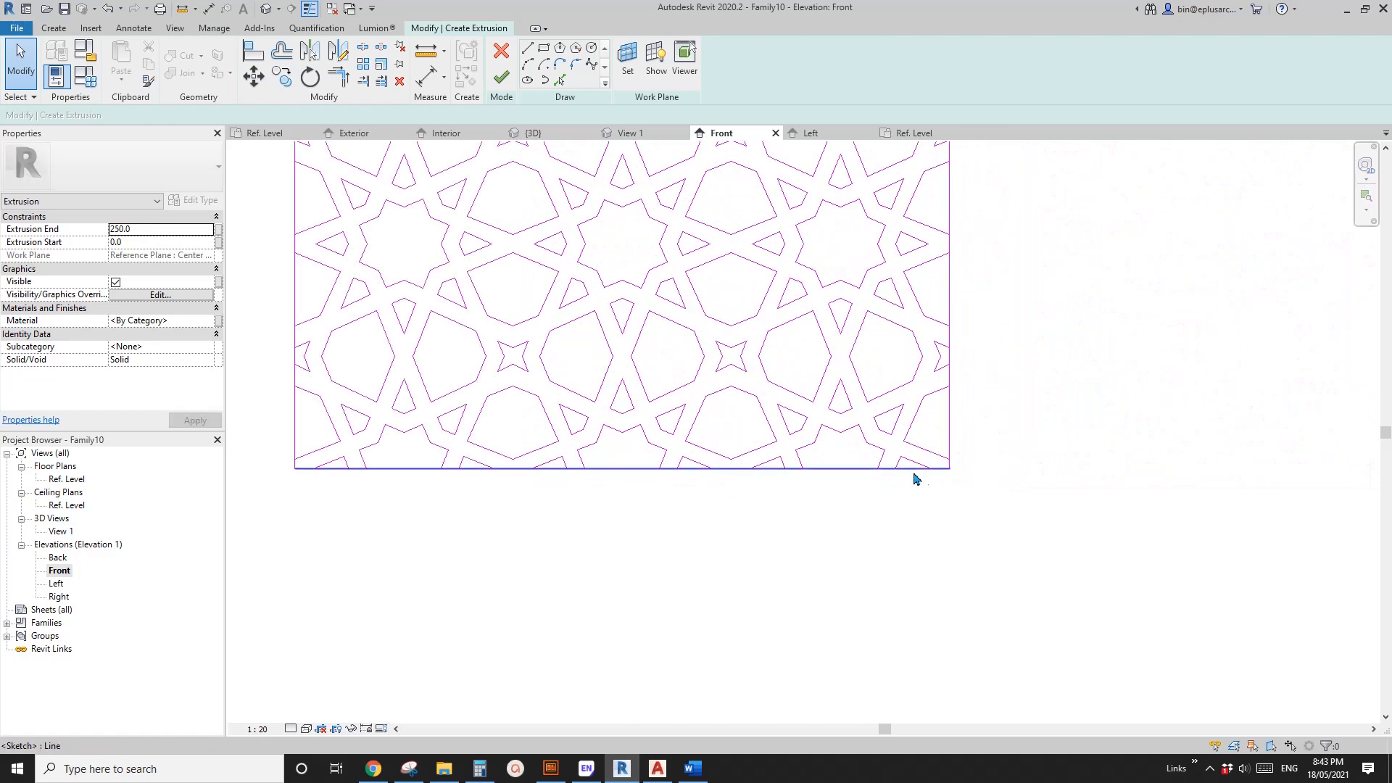
pyautogui.scroll(2, 870, 482)
# Split the pattern's bottom border line into segments at points between the pattern lines that meet it
pyautogui.press('s')
pyautogui.press('l')
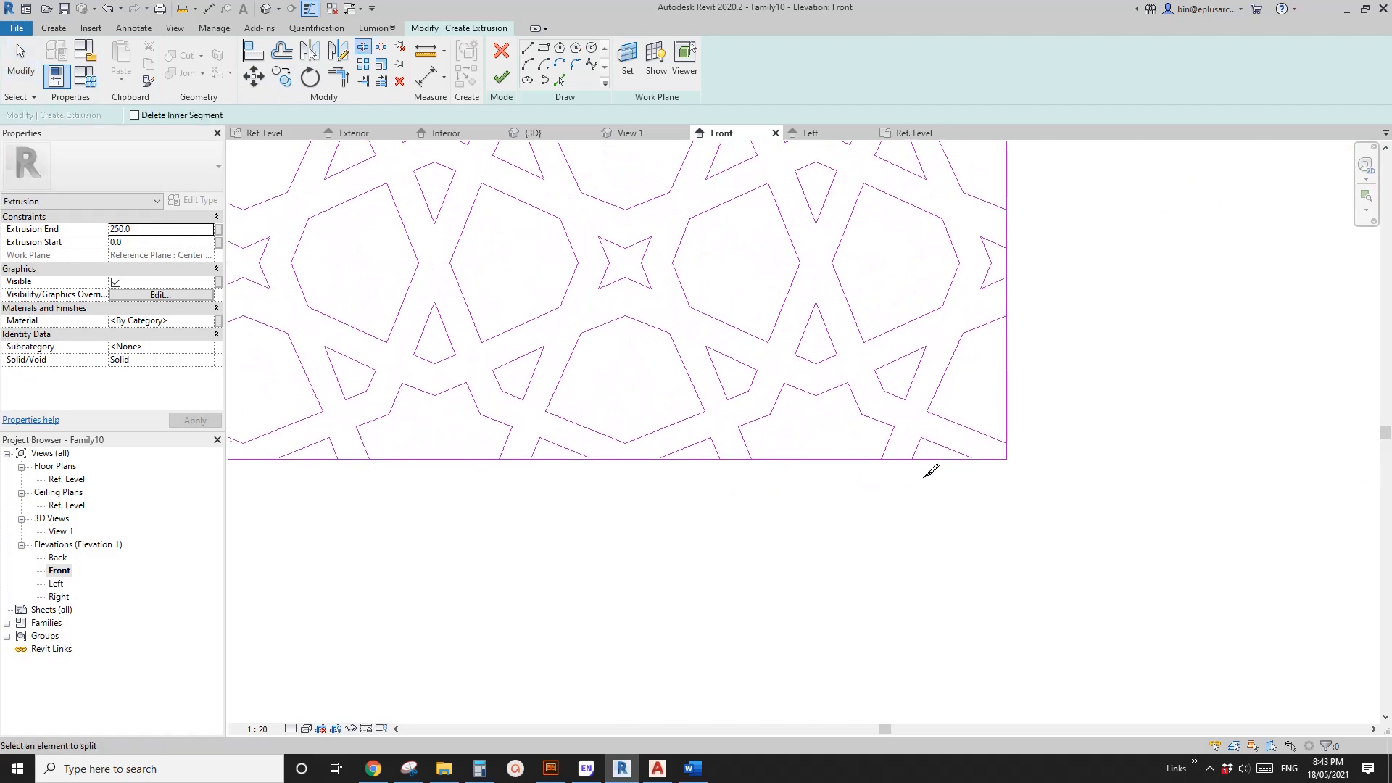
pyautogui.scroll(-2, 854, 453)
pyautogui.scroll(1, 906, 471)
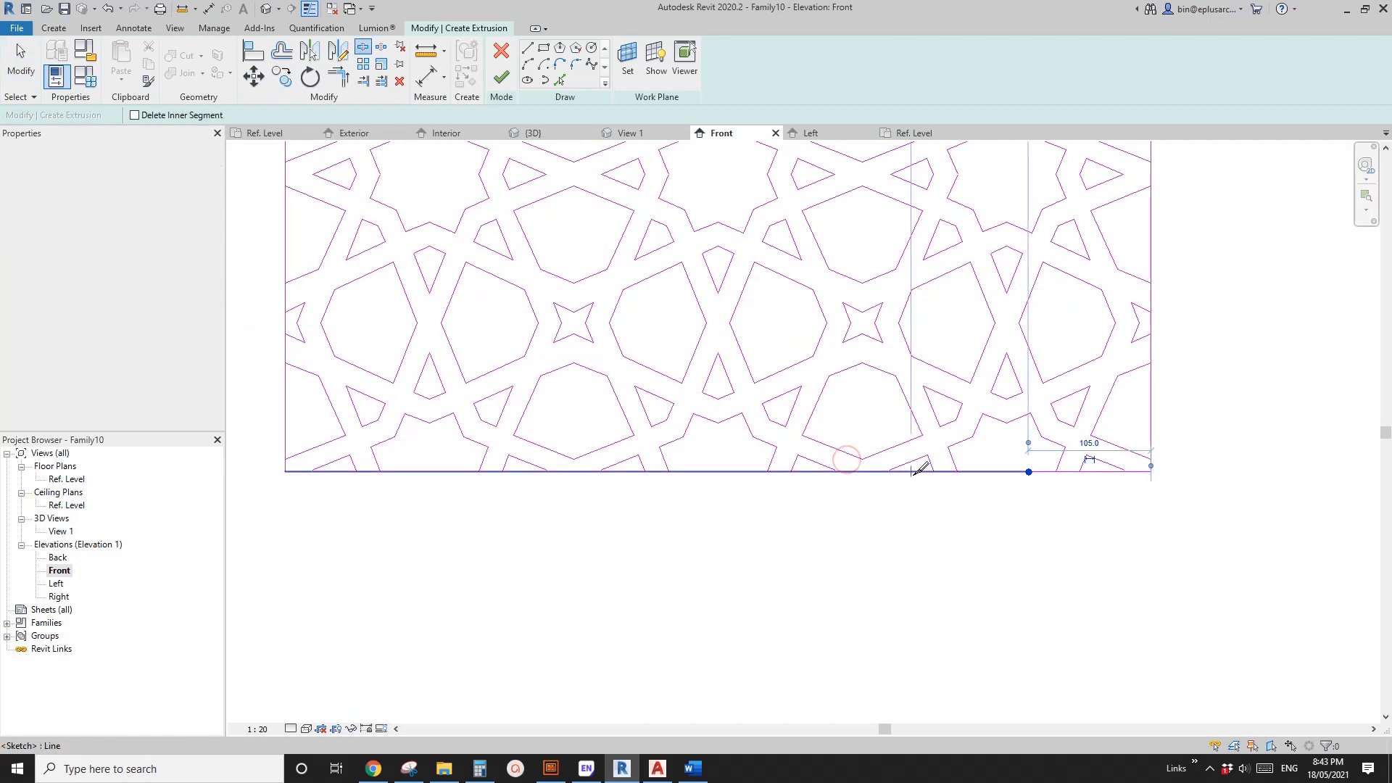
pyautogui.click(801, 472)
pyautogui.click(716, 471)
pyautogui.moveTo(609, 473); pyautogui.dragTo(790, 480, button='middle')
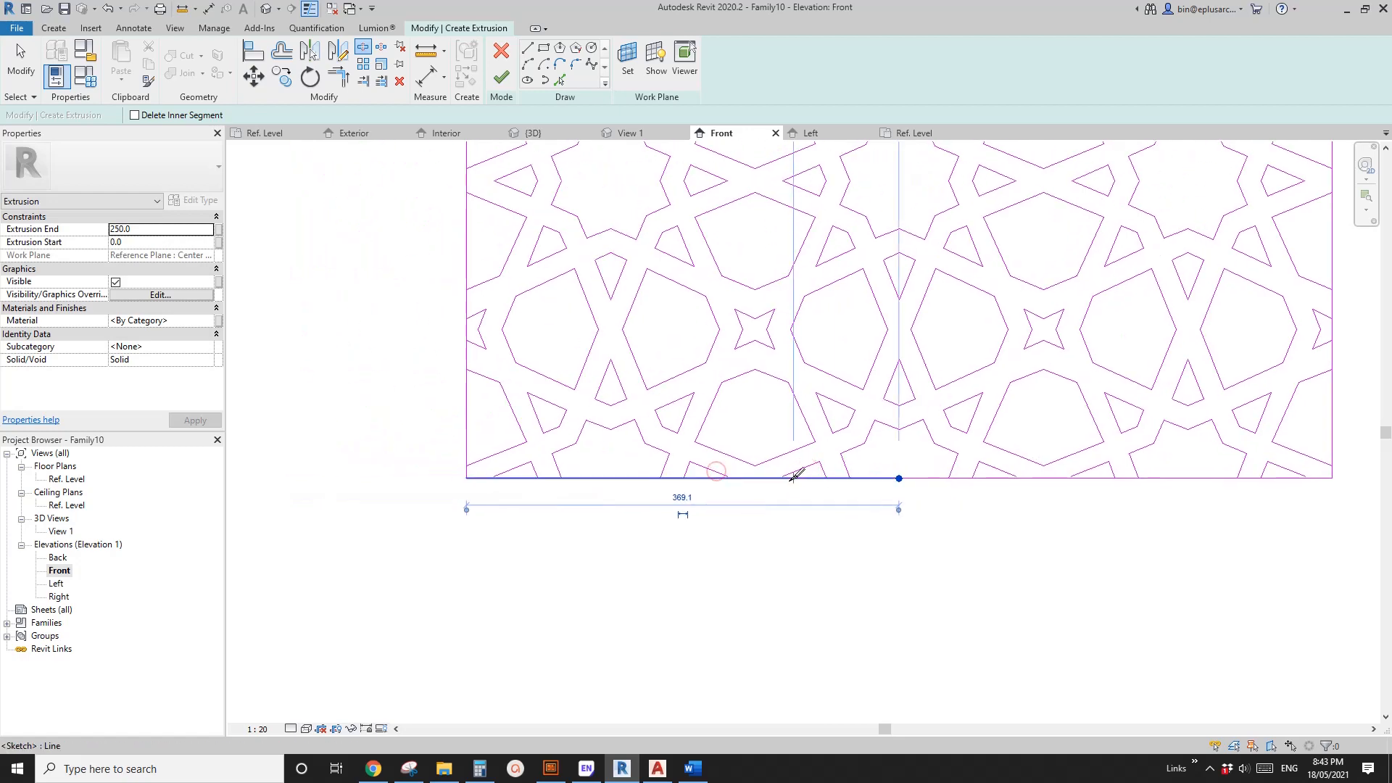
pyautogui.click(798, 479)
pyautogui.click(705, 480)
pyautogui.click(606, 479)
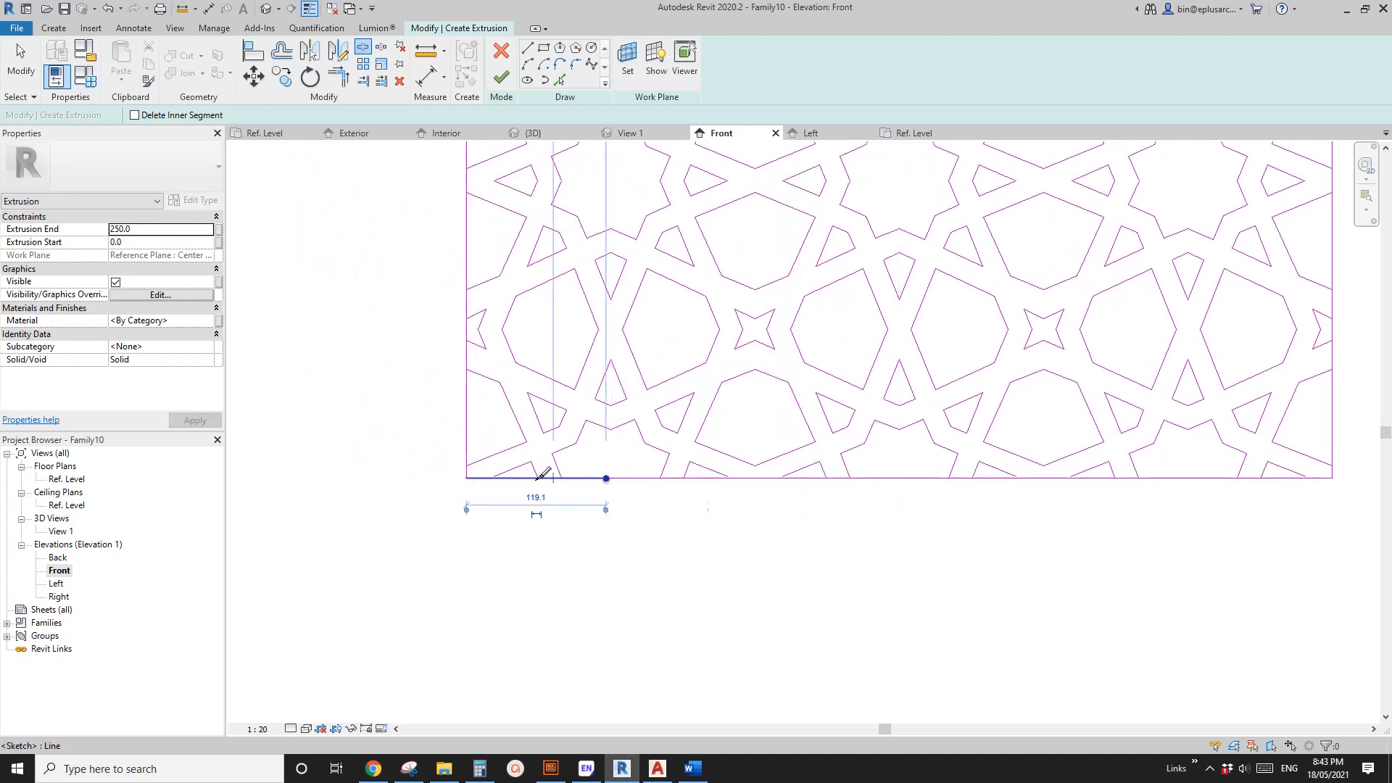
pyautogui.scroll(-2, 508, 472)
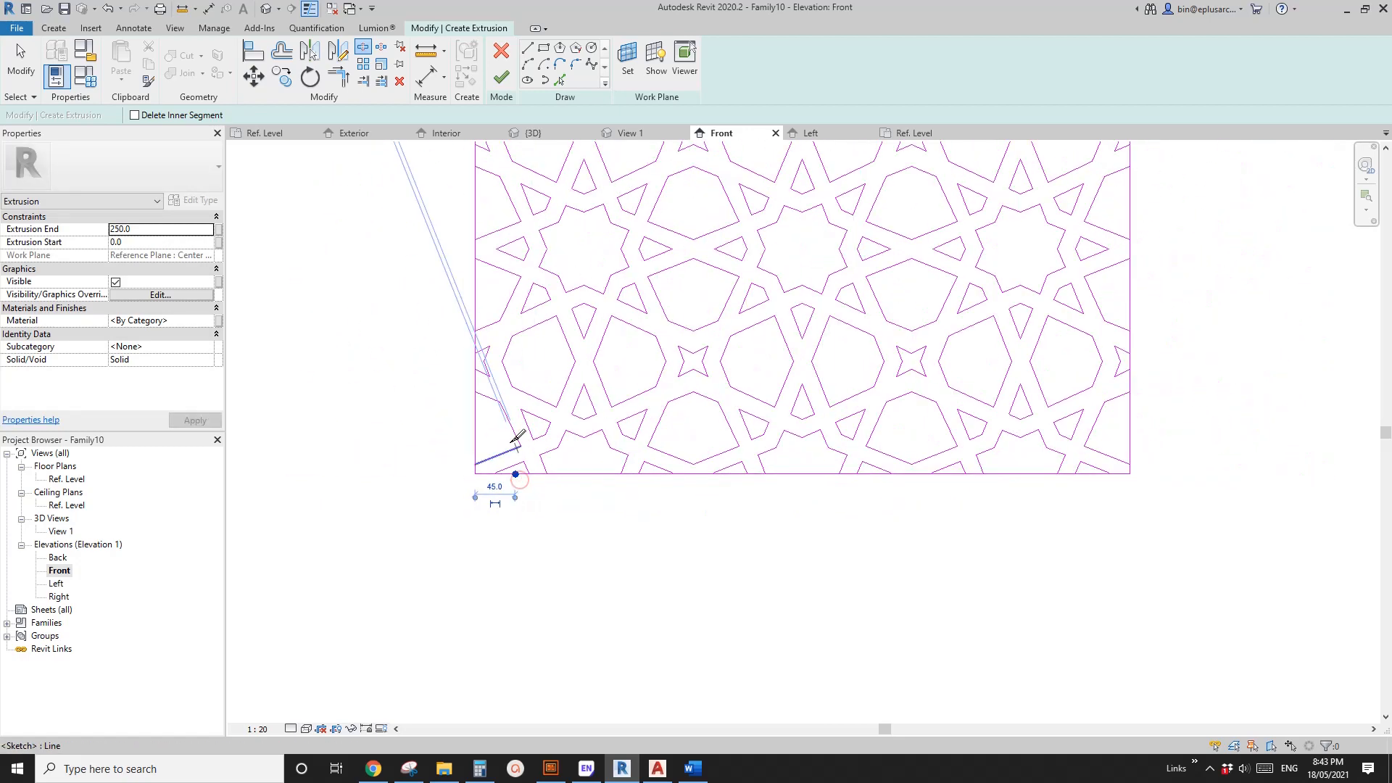
# Split the pattern's left border line into segments along its full height, between the adjoining pattern lines
pyautogui.click(476, 460)
pyautogui.click(477, 403)
pyautogui.moveTo(485, 456); pyautogui.dragTo(492, 563, button='middle')
pyautogui.click(483, 441)
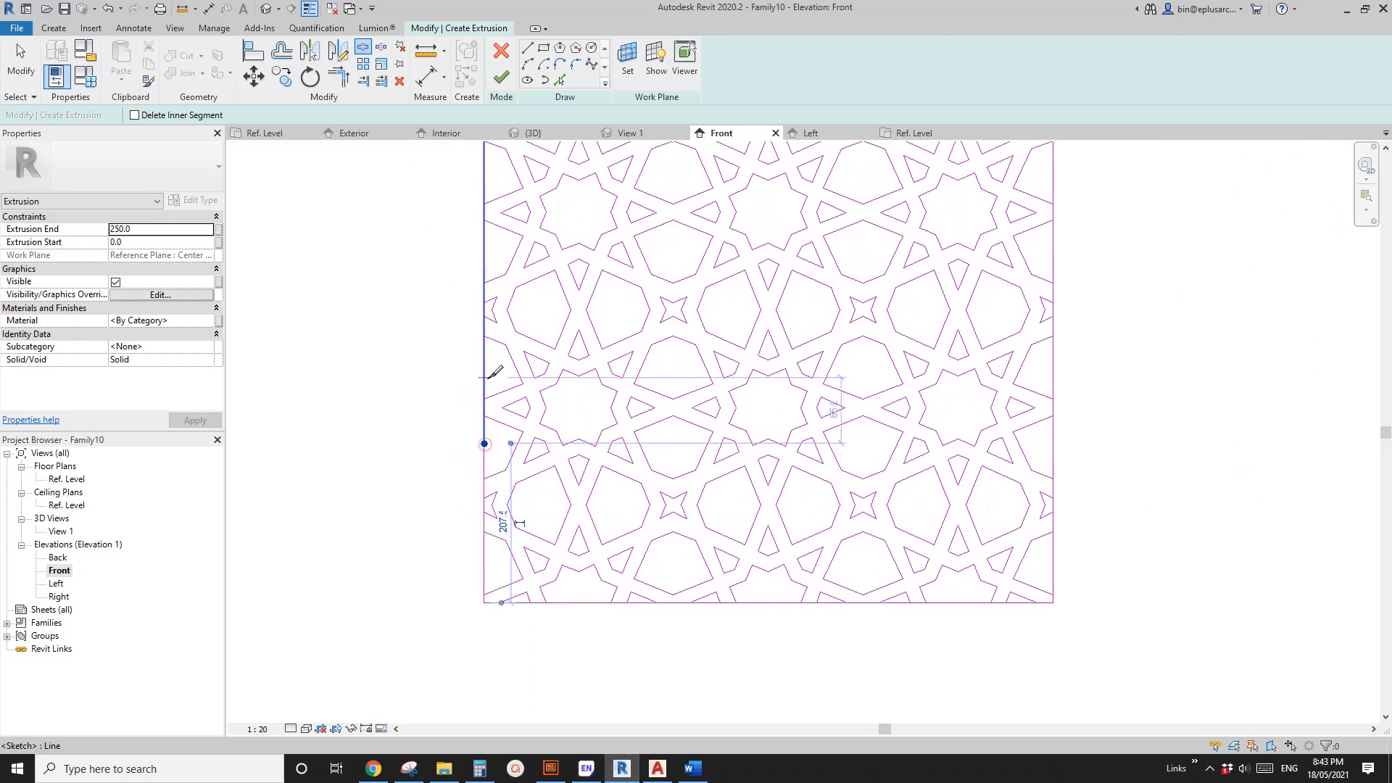
pyautogui.click(485, 376)
pyautogui.scroll(-1, 484, 376)
pyautogui.scroll(-1, 482, 457)
pyautogui.click(485, 439)
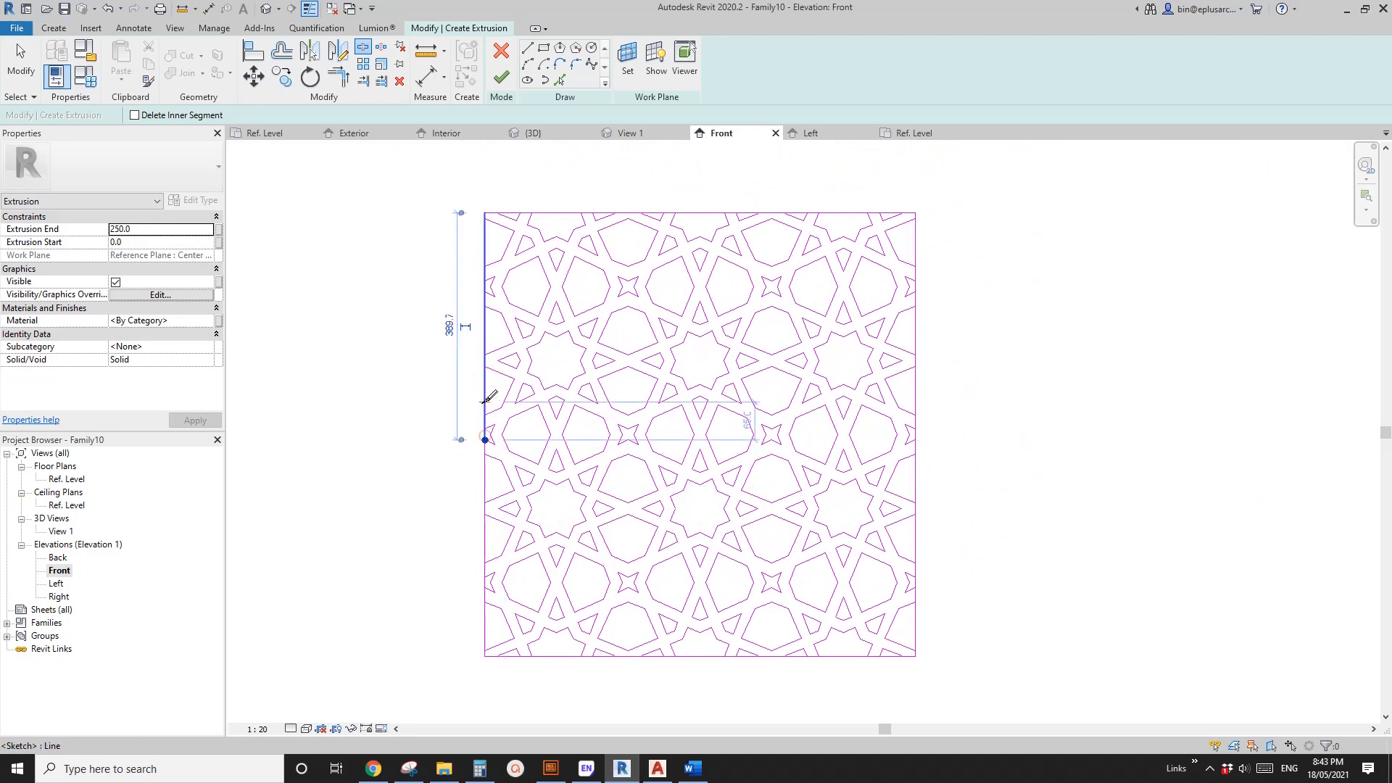
pyautogui.click(485, 402)
pyautogui.click(485, 330)
pyautogui.click(485, 292)
pyautogui.click(485, 254)
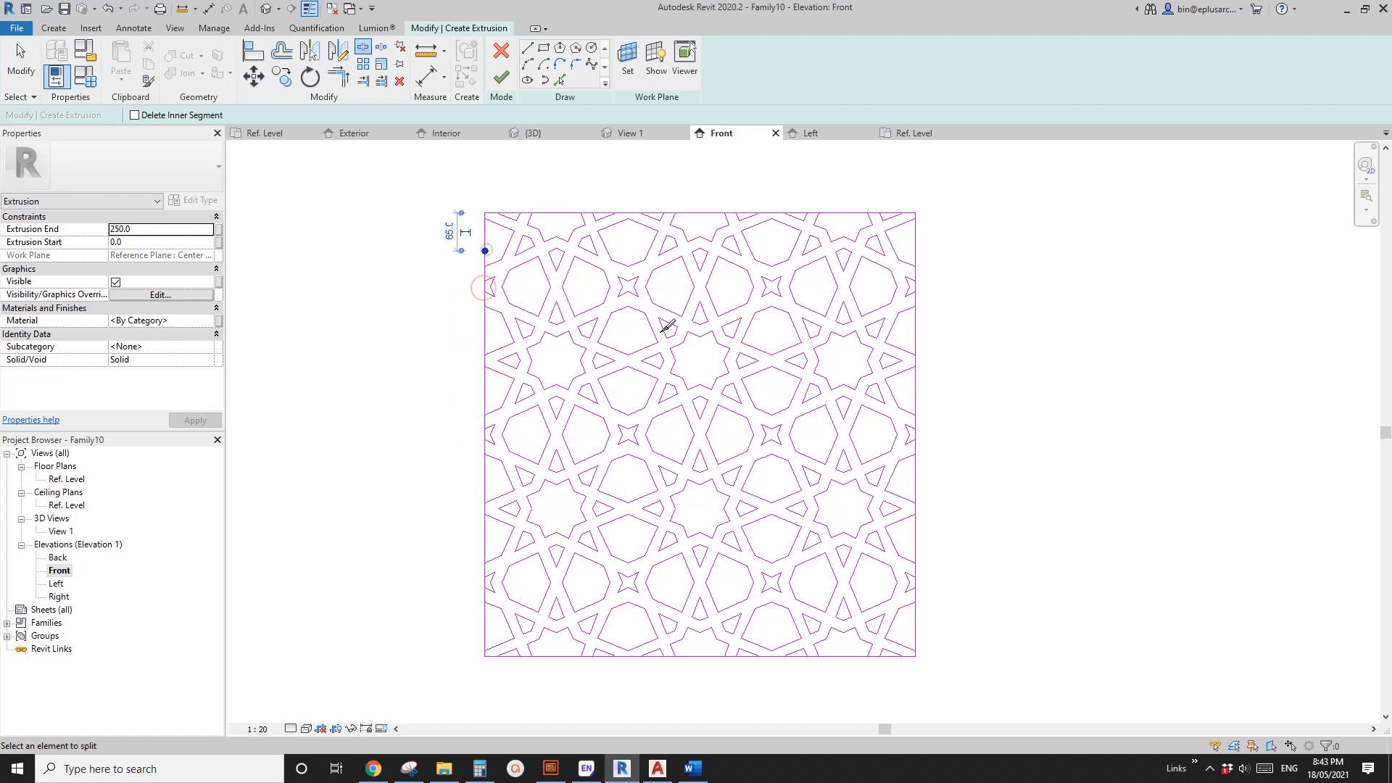
# Trim the bottom border segments to the slanted pattern lines beside the pattern's lower-right corner
pyautogui.scroll(-1, 703, 368)
pyautogui.moveTo(945, 695); pyautogui.dragTo(727, 476, button='middle')
pyautogui.scroll(7, 724, 475)
pyautogui.moveTo(609, 371); pyautogui.dragTo(683, 410, button='middle')
pyautogui.press('t')
pyautogui.press('r')
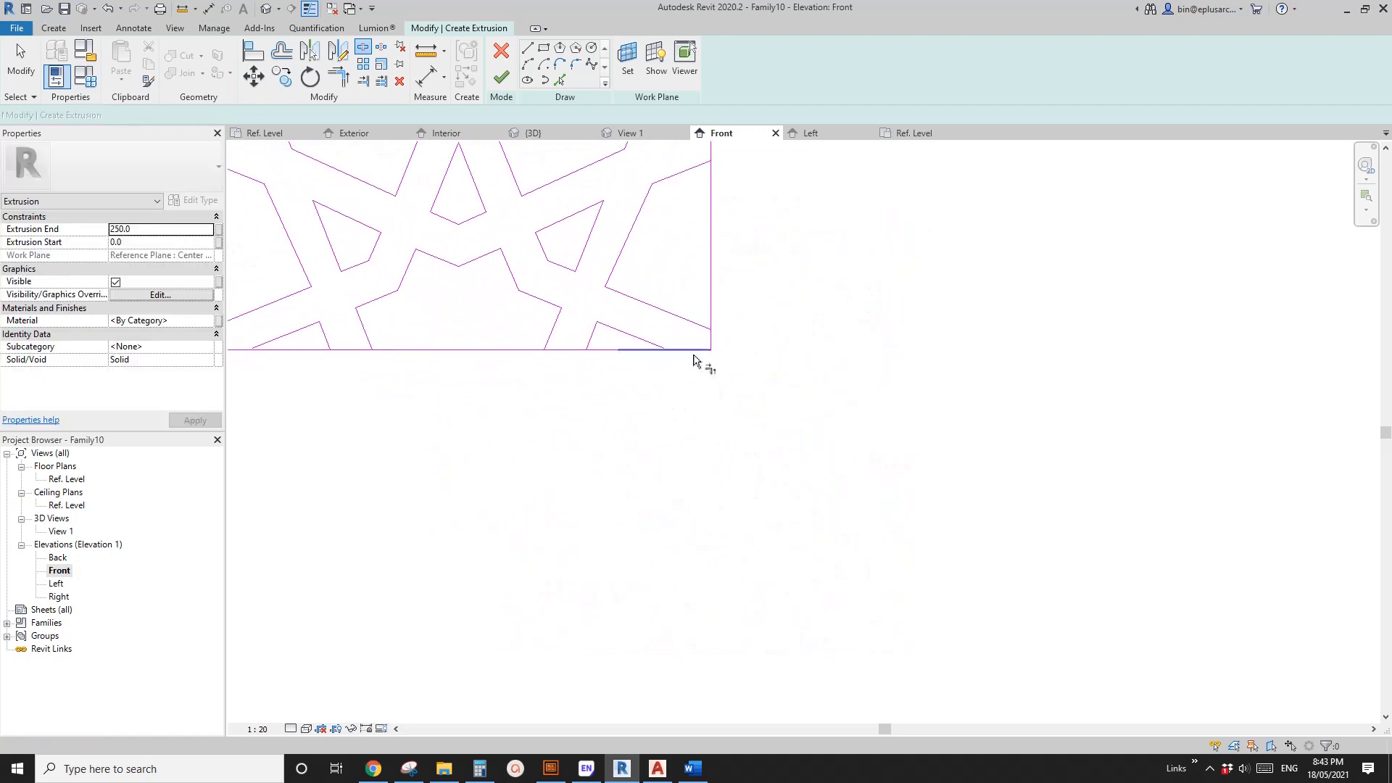
pyautogui.click(689, 351)
pyautogui.click(643, 338)
pyautogui.click(590, 340)
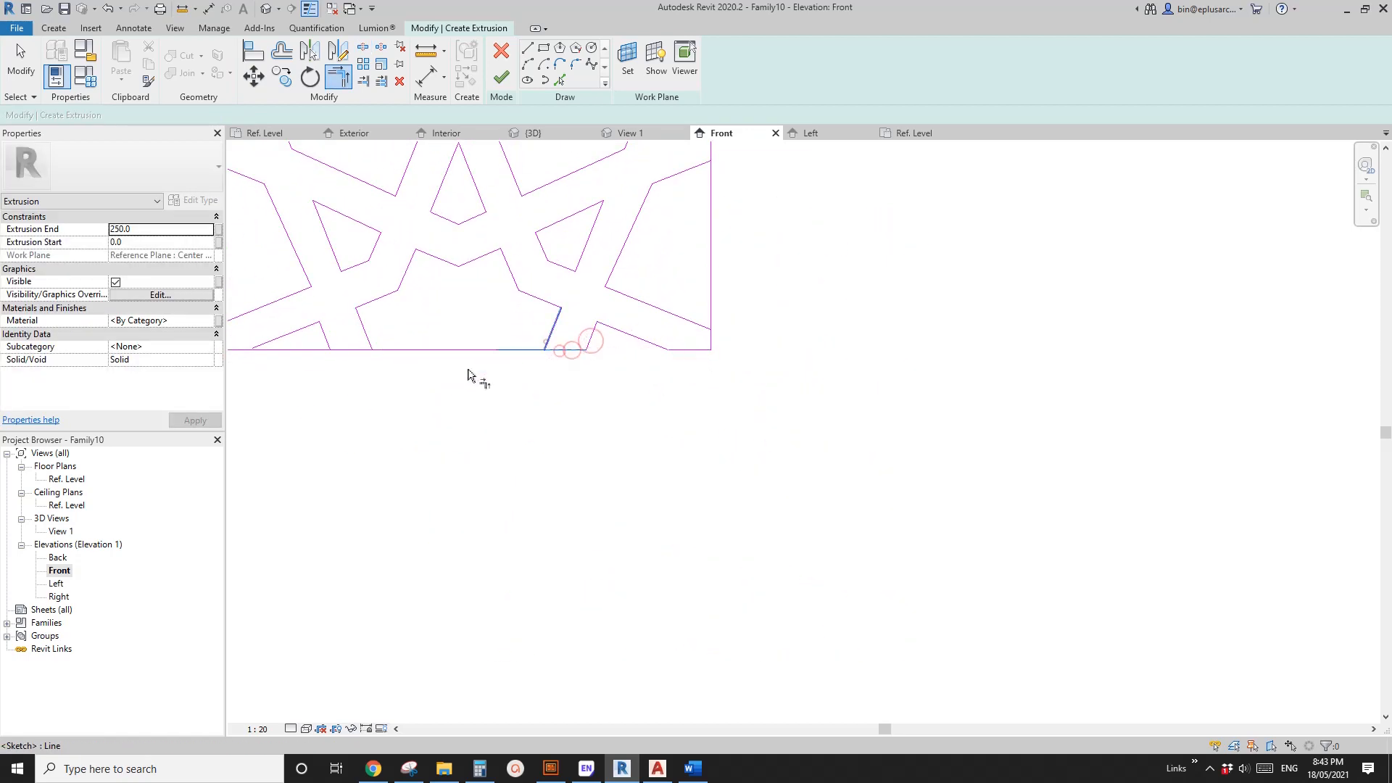
# Trim the bottom border to the pattern lines on the left side of the rightmost half-star
pyautogui.moveTo(407, 355); pyautogui.dragTo(710, 385, button='middle')
pyautogui.click(693, 377)
pyautogui.click(728, 359)
pyautogui.click(668, 368)
pyautogui.click(653, 377)
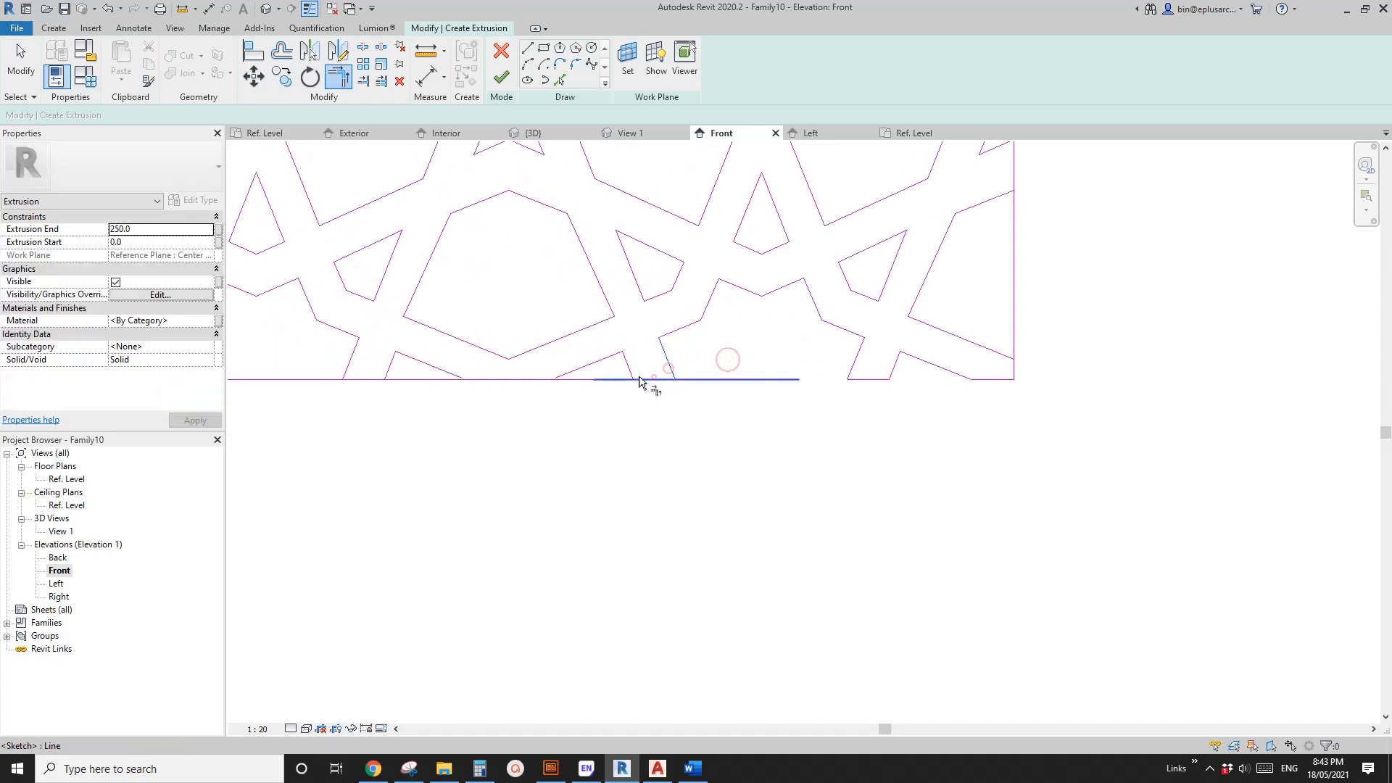
pyautogui.click(637, 375)
pyautogui.click(628, 370)
# Trim the bottom border to the pattern lines around the middle half-star and its neighbouring triangular openings
pyautogui.moveTo(590, 411); pyautogui.dragTo(771, 433, button='middle')
pyautogui.click(673, 404)
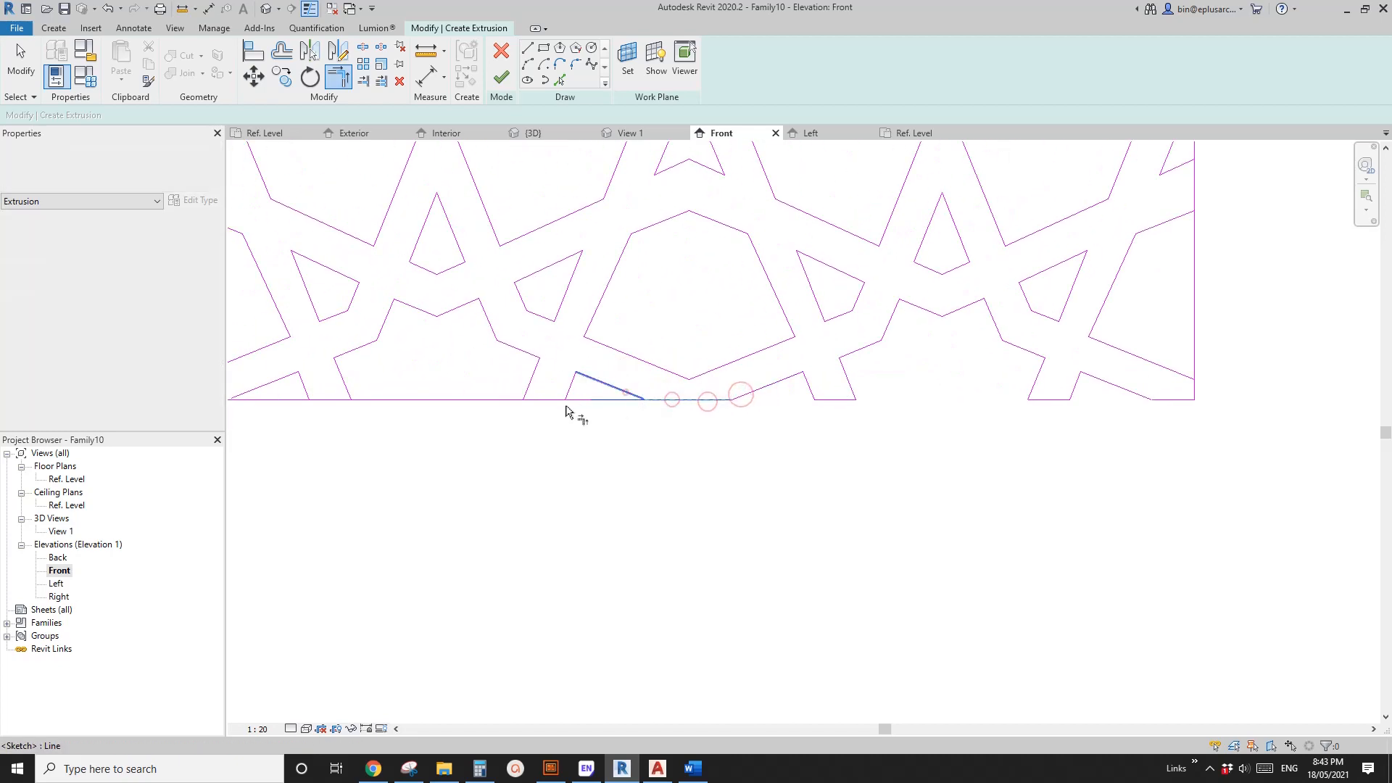
pyautogui.click(721, 413)
pyautogui.moveTo(569, 406); pyautogui.dragTo(822, 456, button='middle')
pyautogui.click(681, 414)
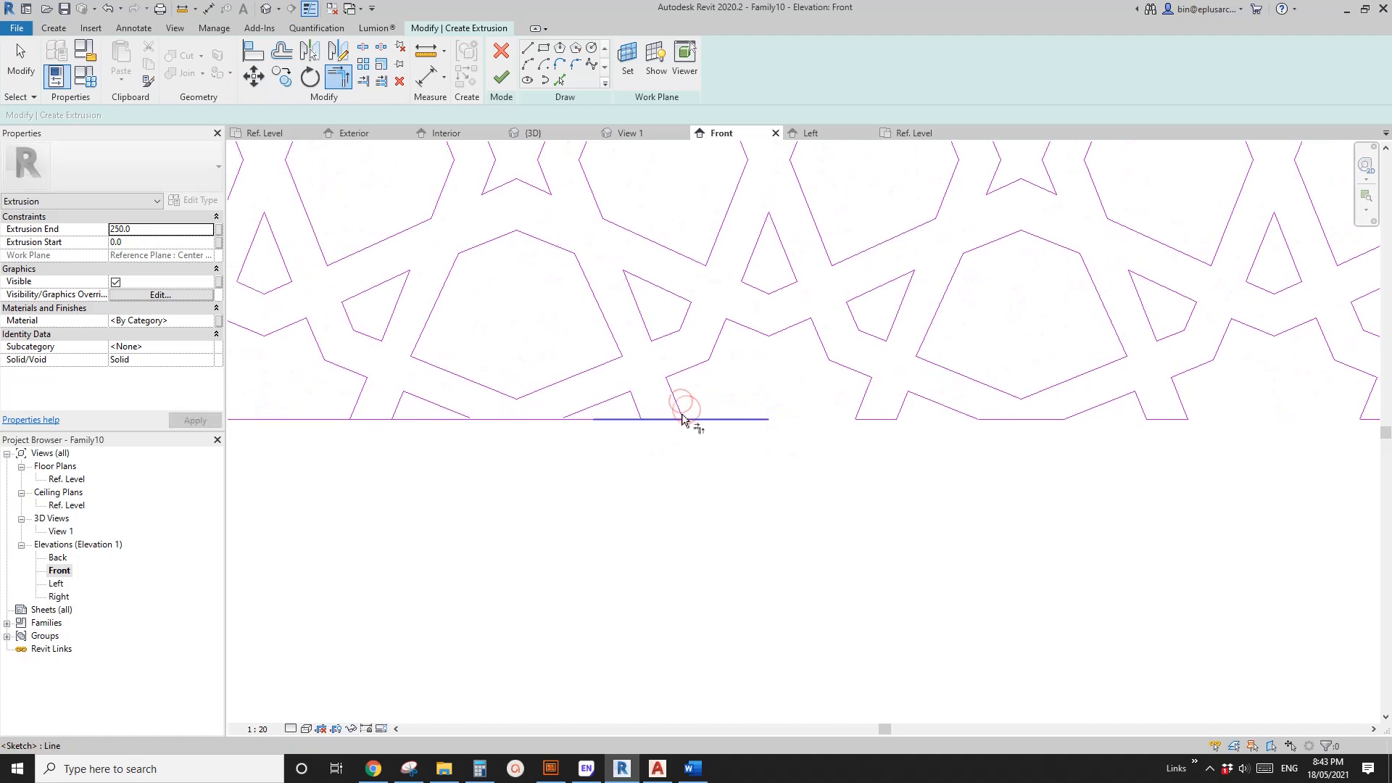
pyautogui.moveTo(580, 417); pyautogui.dragTo(751, 438, button='middle')
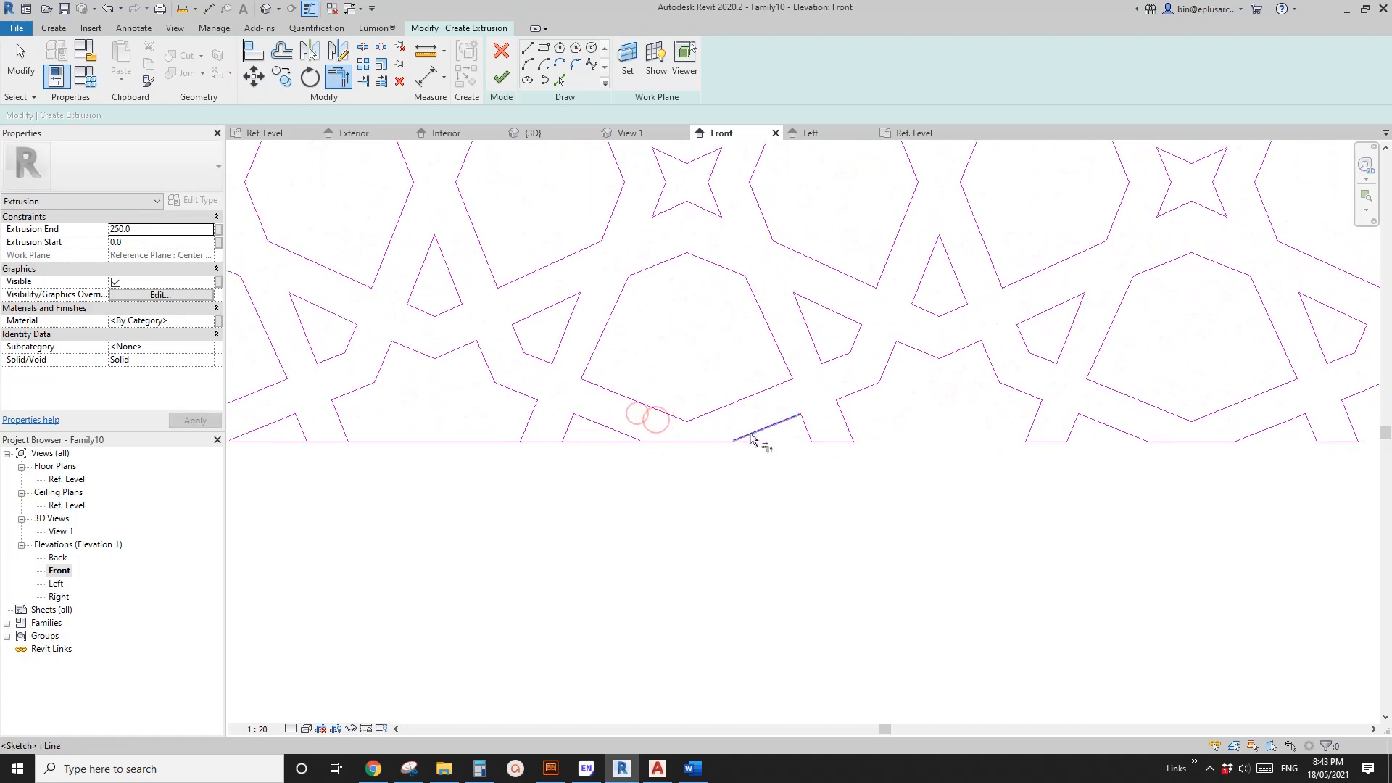
pyautogui.click(686, 452)
# Trim the remaining bottom border segments around the leftmost half-star and beside the pattern's lower-left corner
pyautogui.moveTo(569, 461); pyautogui.dragTo(748, 457, button='middle')
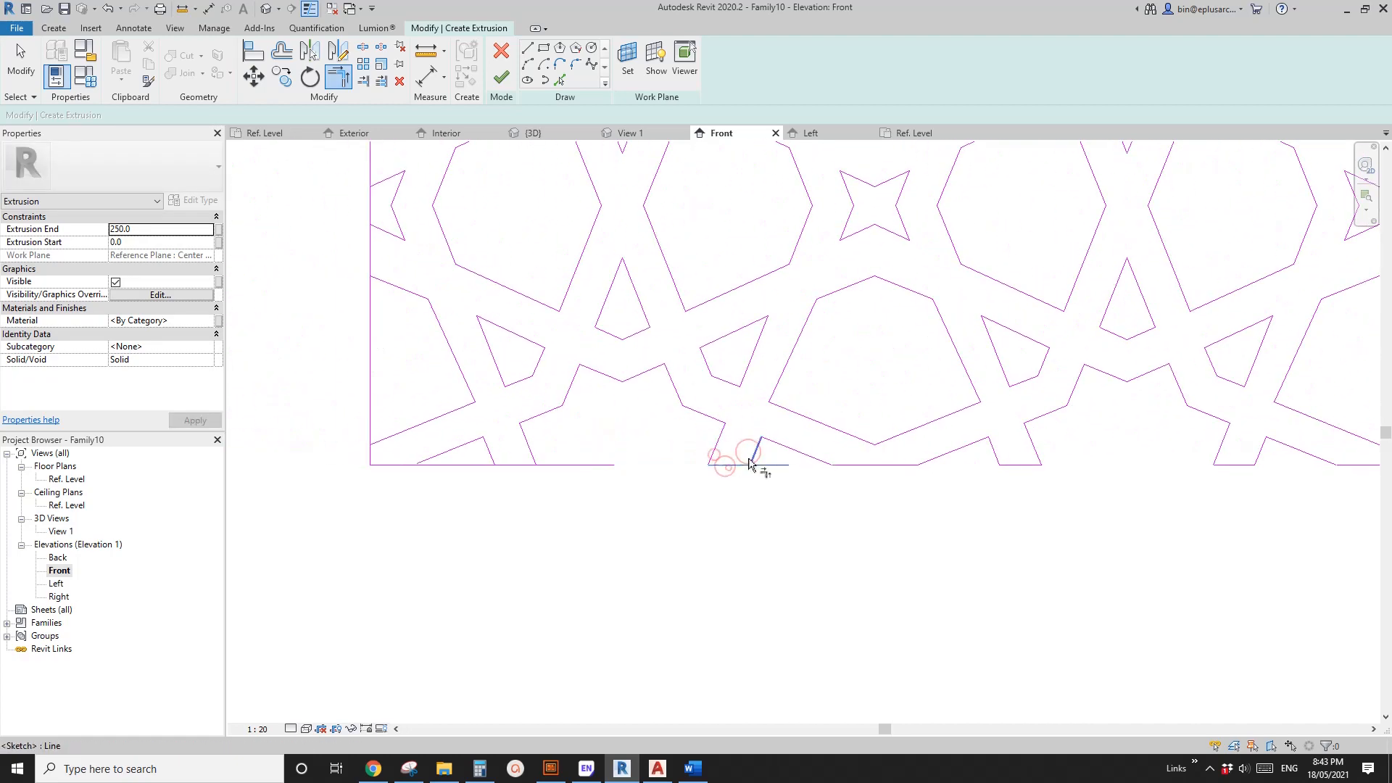
pyautogui.click(739, 469)
pyautogui.moveTo(585, 473); pyautogui.dragTo(726, 469, button='middle')
pyautogui.click(603, 466)
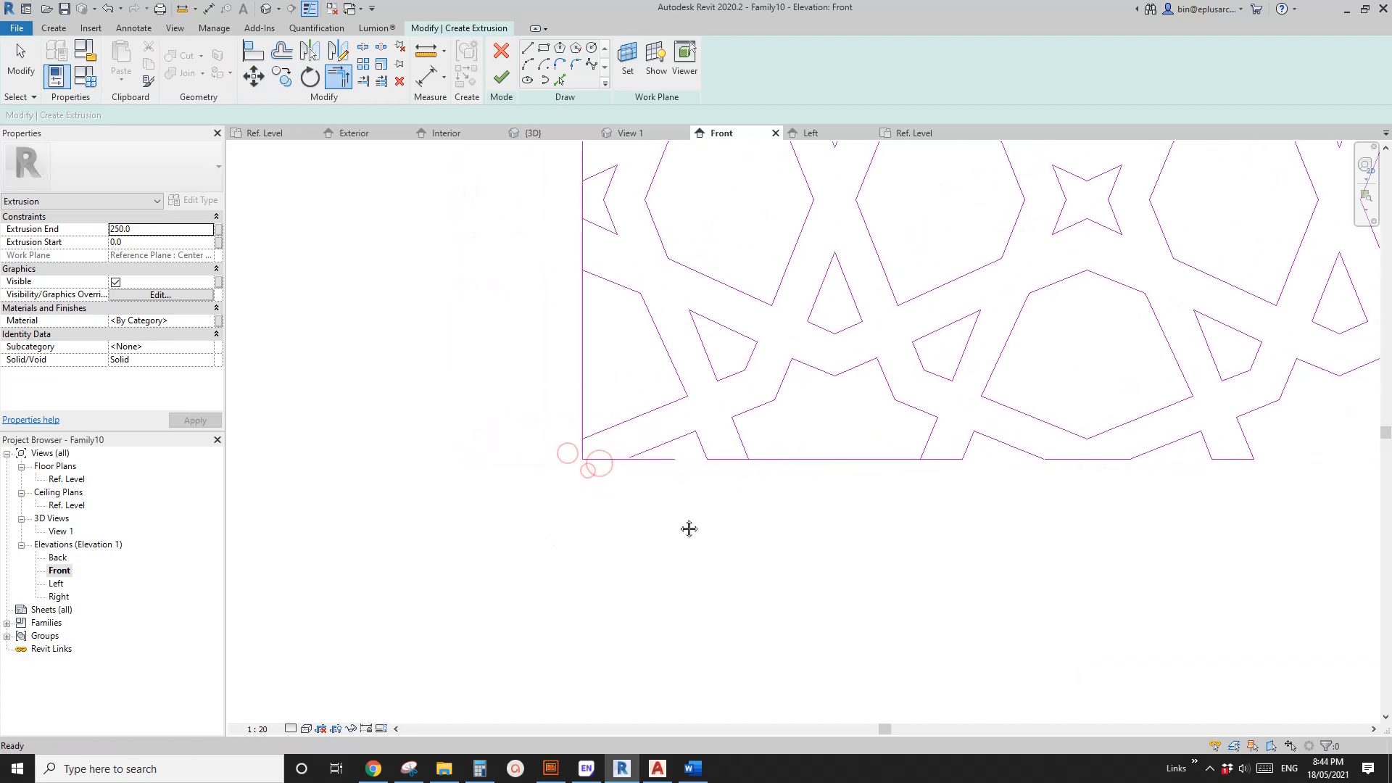
pyautogui.click(744, 453)
pyautogui.scroll(-2, 739, 480)
pyautogui.scroll(3, 755, 471)
pyautogui.moveTo(743, 453); pyautogui.dragTo(690, 461, button='middle')
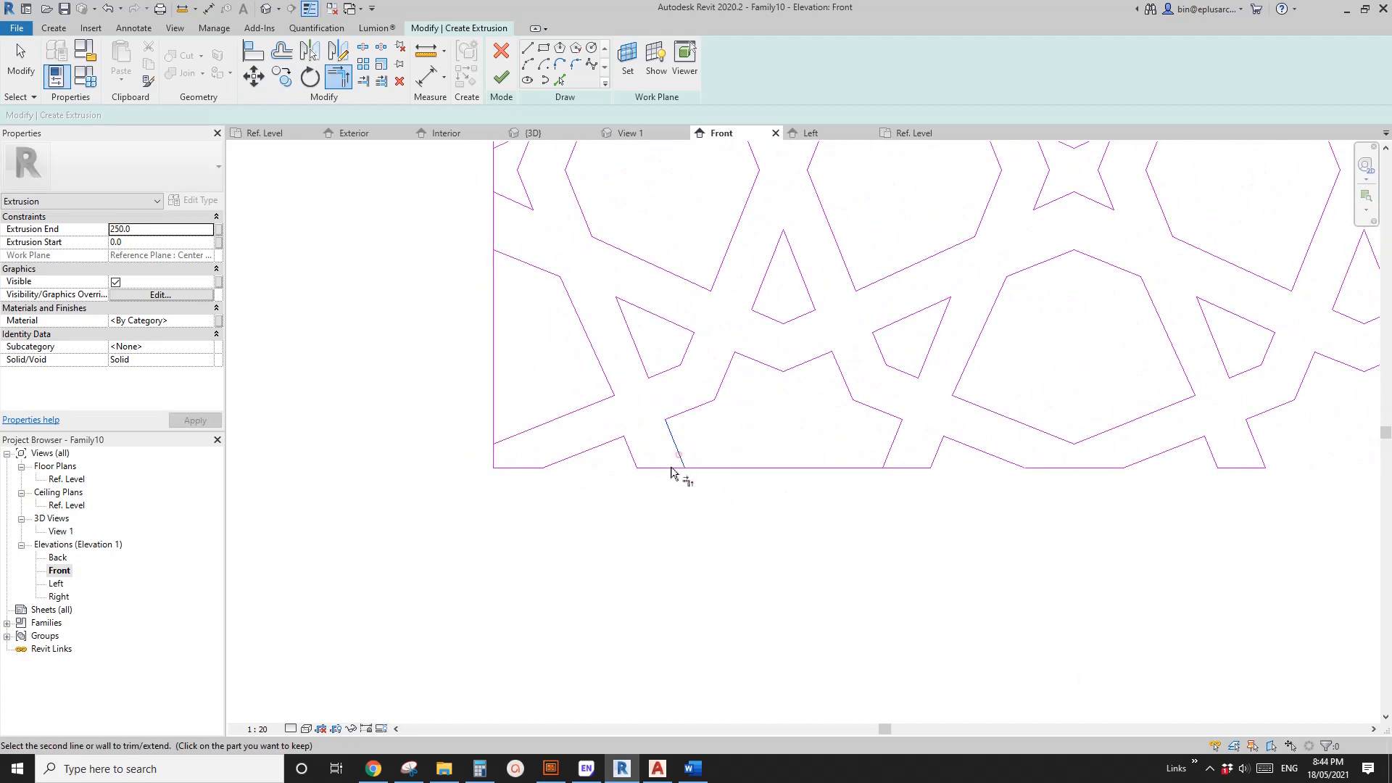
pyautogui.press('Escape')
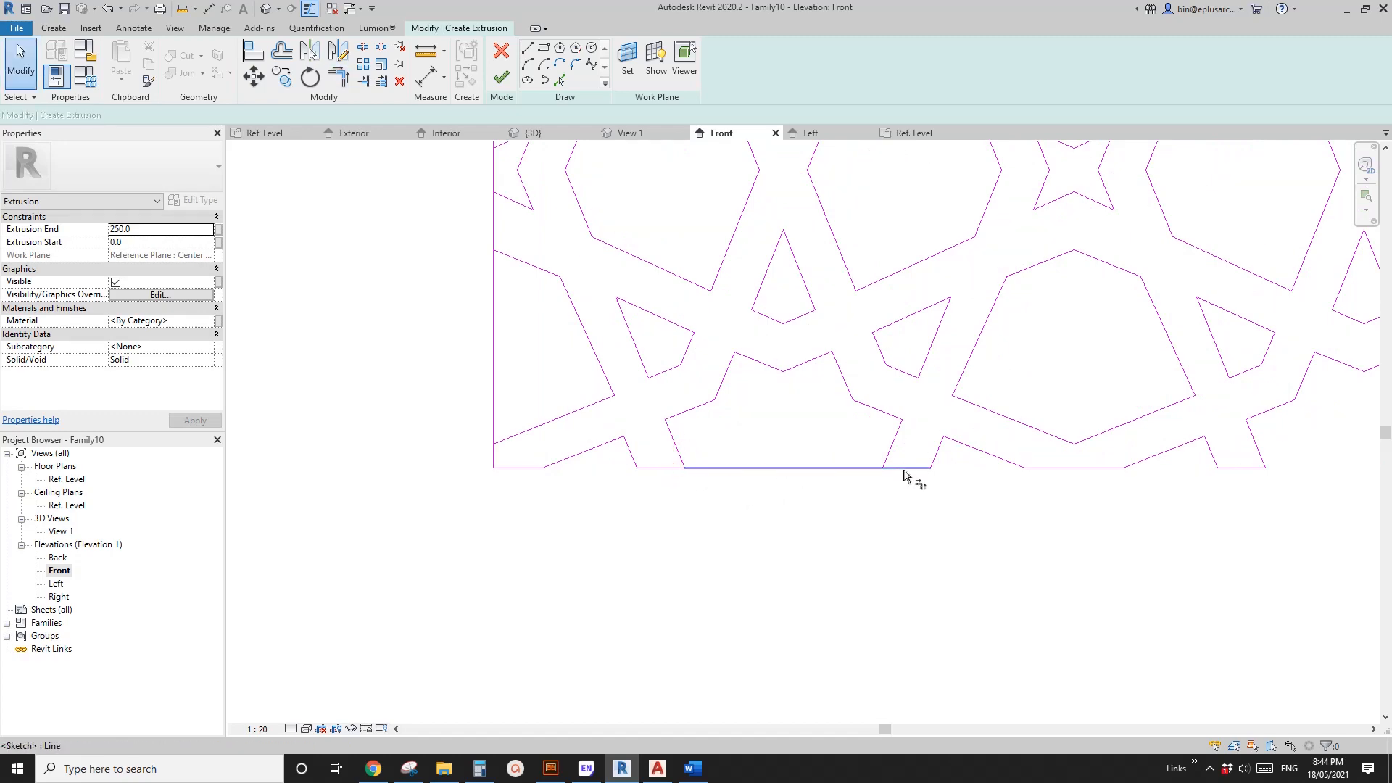
# Delete the full-length top border line of the pattern
pyautogui.scroll(-4, 942, 480)
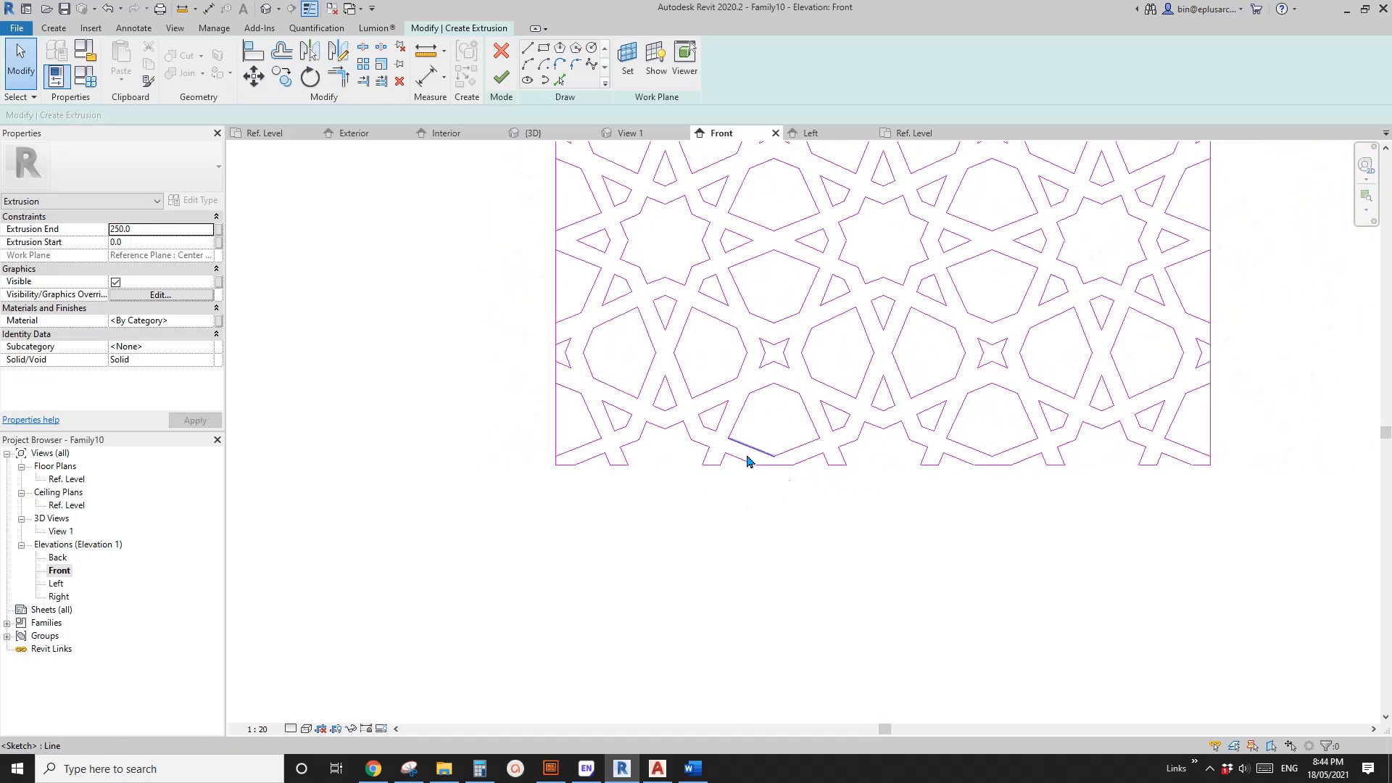
pyautogui.moveTo(748, 457); pyautogui.dragTo(739, 483, button='middle')
pyautogui.scroll(6, 1210, 506)
pyautogui.scroll(-9, 1164, 482)
pyautogui.moveTo(958, 433); pyautogui.dragTo(858, 524, button='middle')
pyautogui.moveTo(873, 367); pyautogui.dragTo(837, 560, button='middle')
pyautogui.click(790, 323)
pyautogui.moveTo(820, 377); pyautogui.dragTo(805, 279, button='middle')
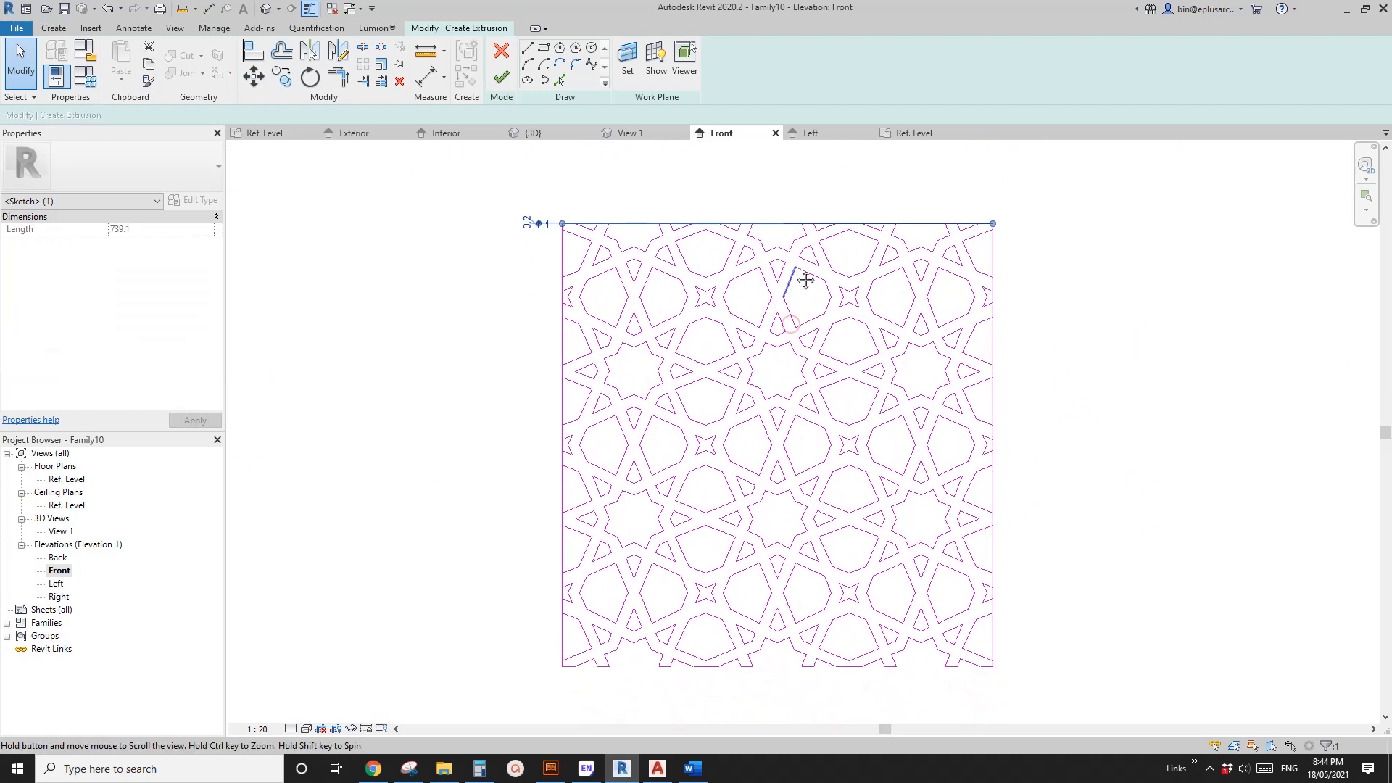
pyautogui.moveTo(826, 661); pyautogui.dragTo(834, 652, button='middle')
pyautogui.press('Delete')
# Mirror a copy of the trimmed bottom border segments to the top edge about a horizontal axis through the right border's midpoint
pyautogui.moveTo(931, 407); pyautogui.dragTo(926, 398, button='middle')
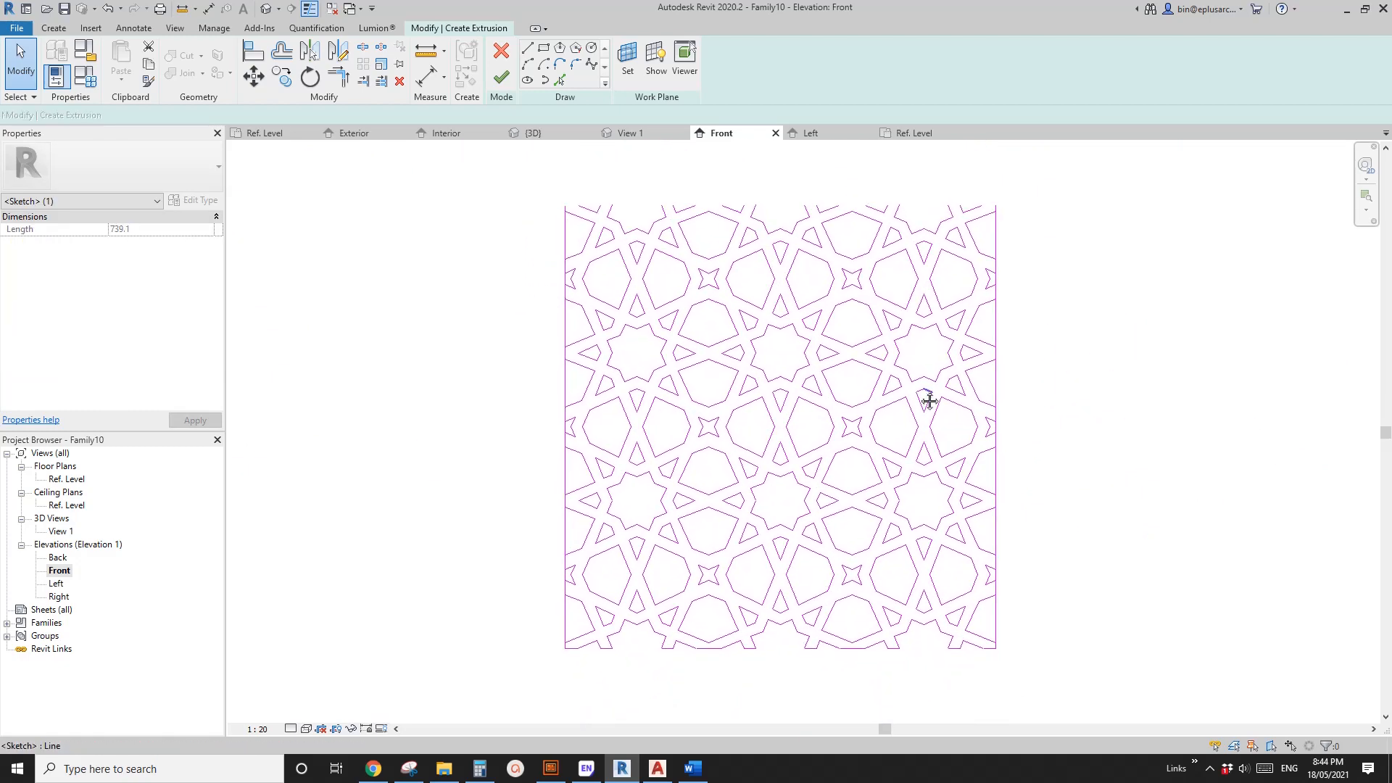
pyautogui.moveTo(631, 670); pyautogui.dragTo(628, 608, button='middle')
pyautogui.moveTo(548, 580); pyautogui.dragTo(1019, 621)
pyautogui.press('d')
pyautogui.press('m')
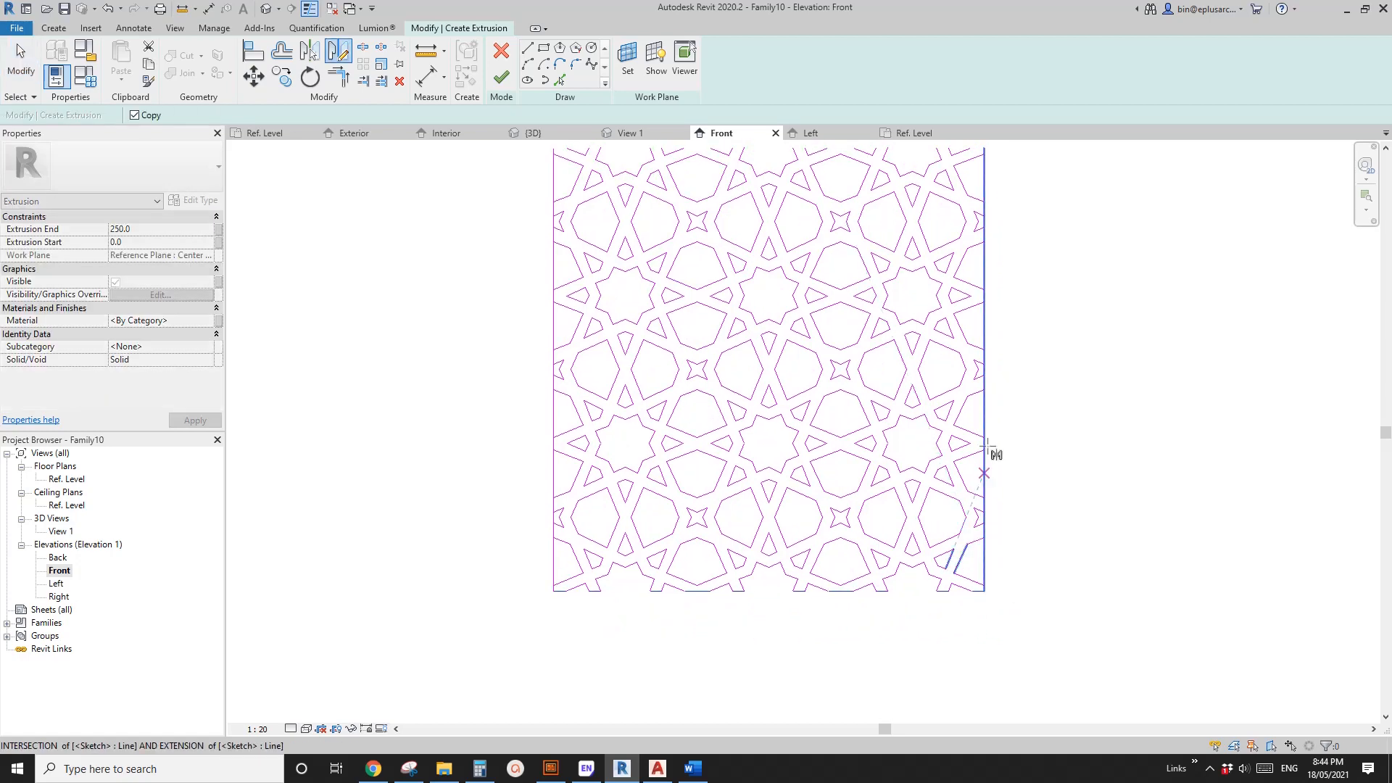
pyautogui.scroll(2, 983, 375)
pyautogui.click(984, 371)
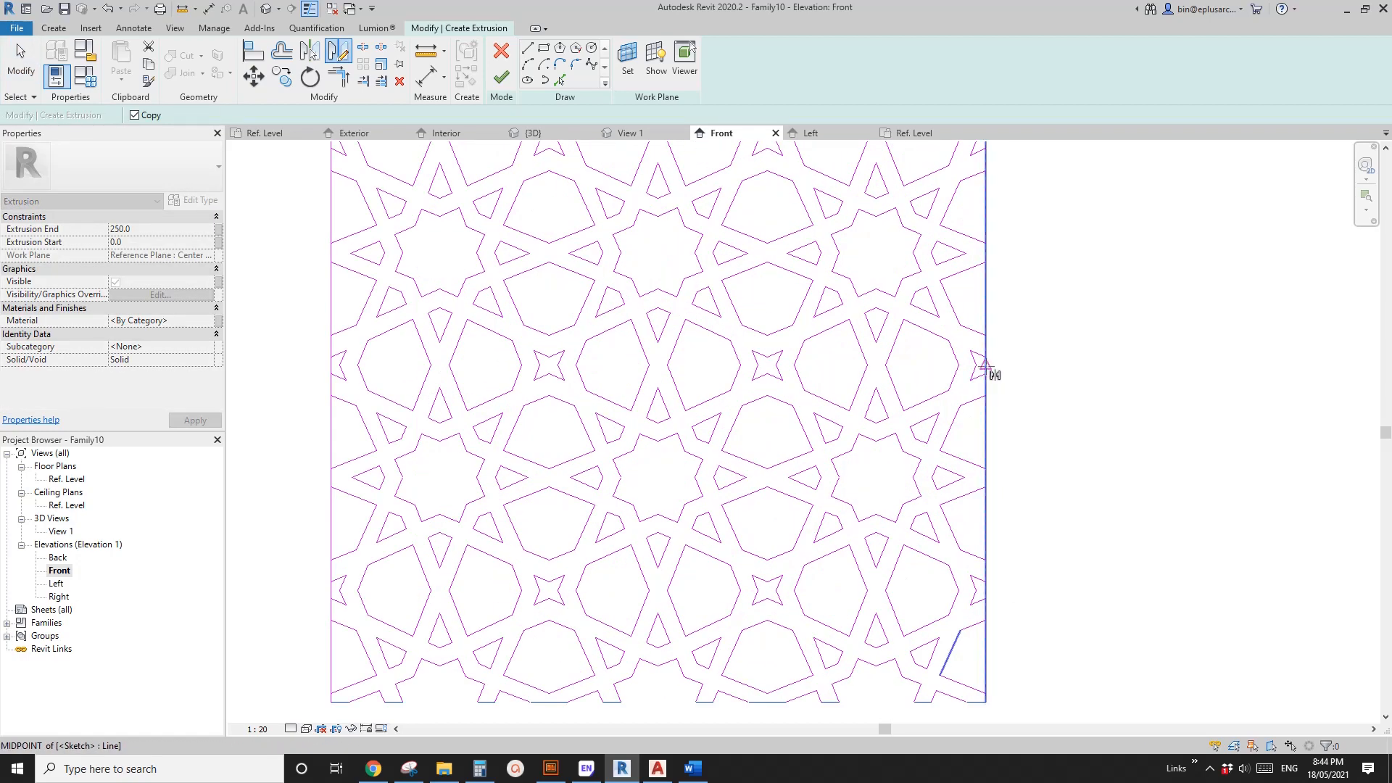
pyautogui.click(1031, 366)
pyautogui.scroll(-1, 1029, 371)
pyautogui.moveTo(1028, 372); pyautogui.dragTo(1022, 631, button='middle')
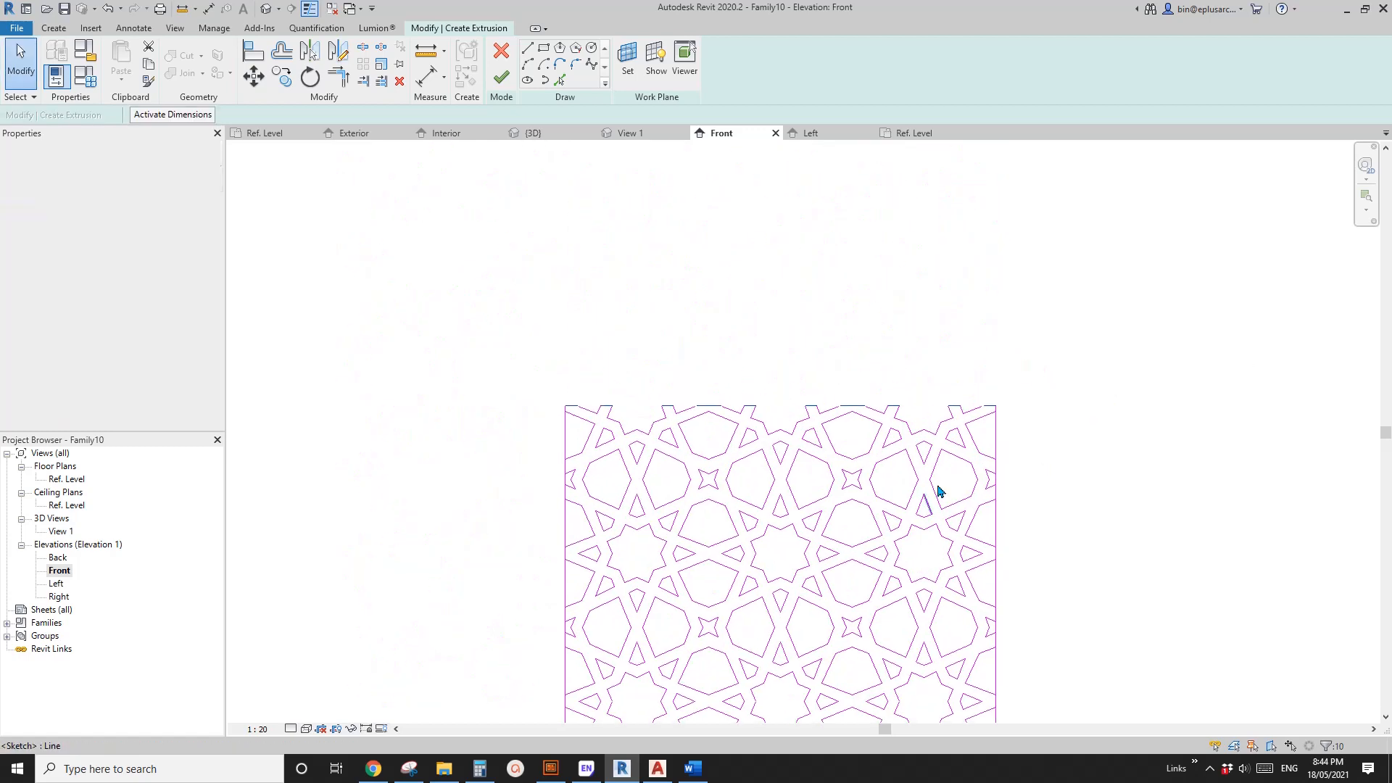
pyautogui.press('Escape')
# Trim the mirrored top border segments to the slanted pattern lines so the corners along the top edge close
pyautogui.scroll(3, 971, 410)
pyautogui.press('t')
pyautogui.press('r')
pyautogui.click(995, 396)
pyautogui.click(1016, 392)
pyautogui.moveTo(562, 402); pyautogui.dragTo(974, 365, button='middle')
pyautogui.scroll(2, 861, 380)
pyautogui.click(753, 386)
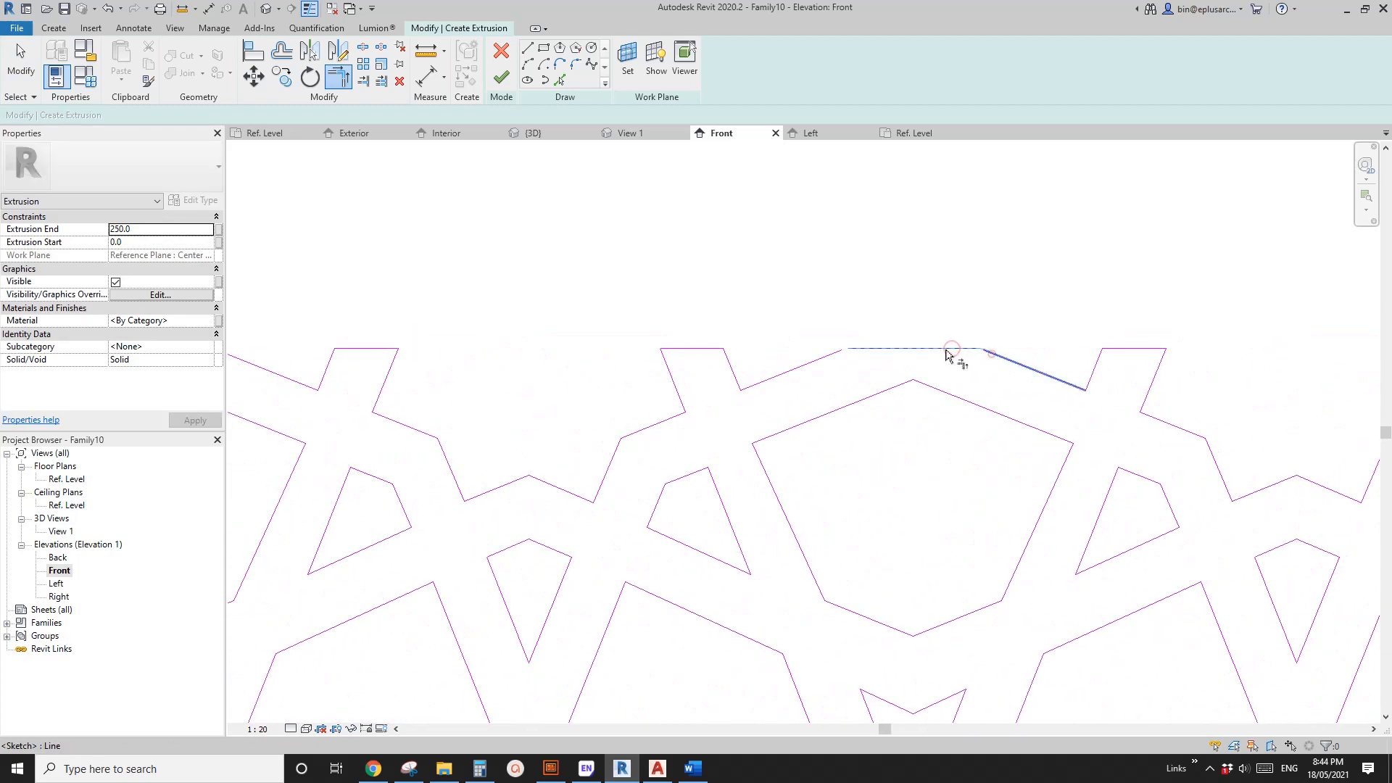
pyautogui.click(830, 356)
pyautogui.moveTo(467, 361); pyautogui.dragTo(952, 336, button='middle')
pyautogui.press('Escape')
pyautogui.press('Escape')
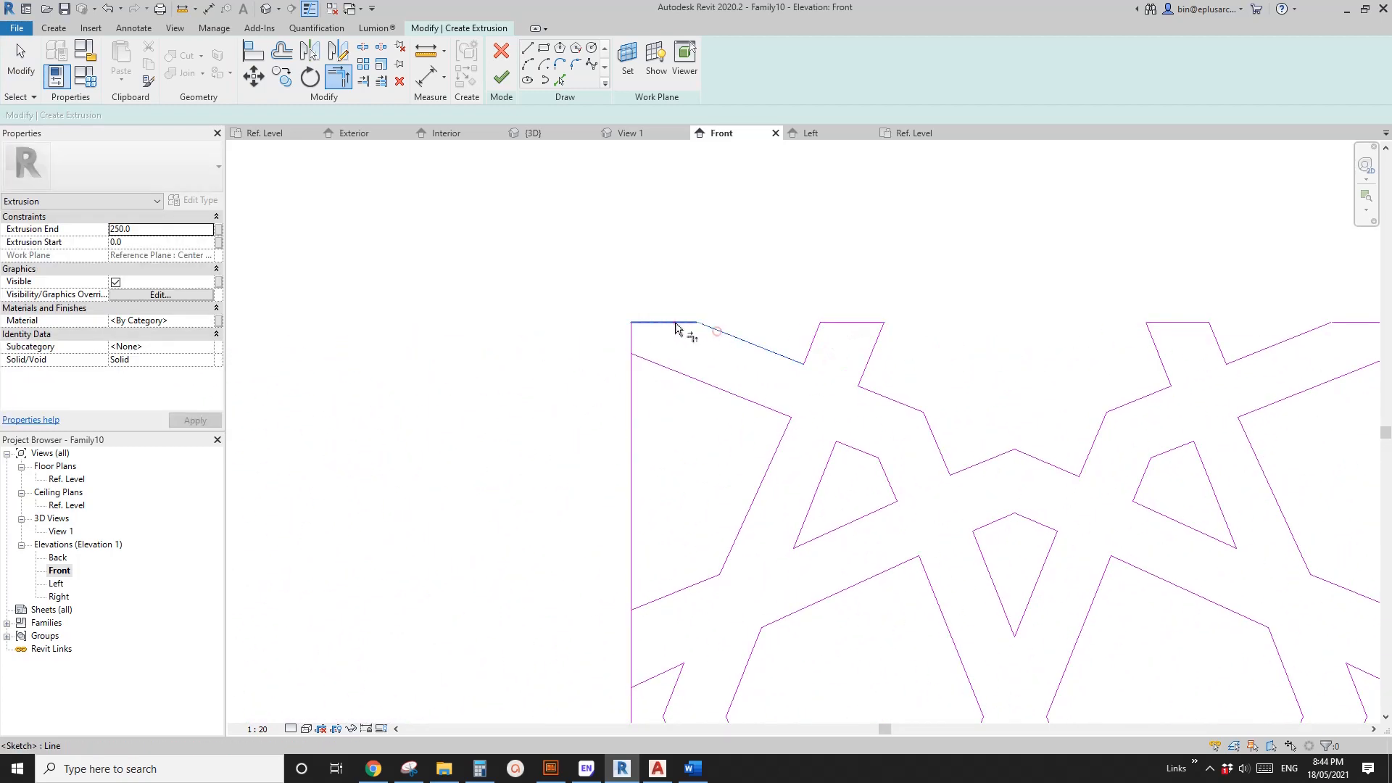
# Trim the left border segments to the pattern lines below the pattern's upper-left corner
pyautogui.scroll(-6, 727, 398)
pyautogui.scroll(6, 622, 258)
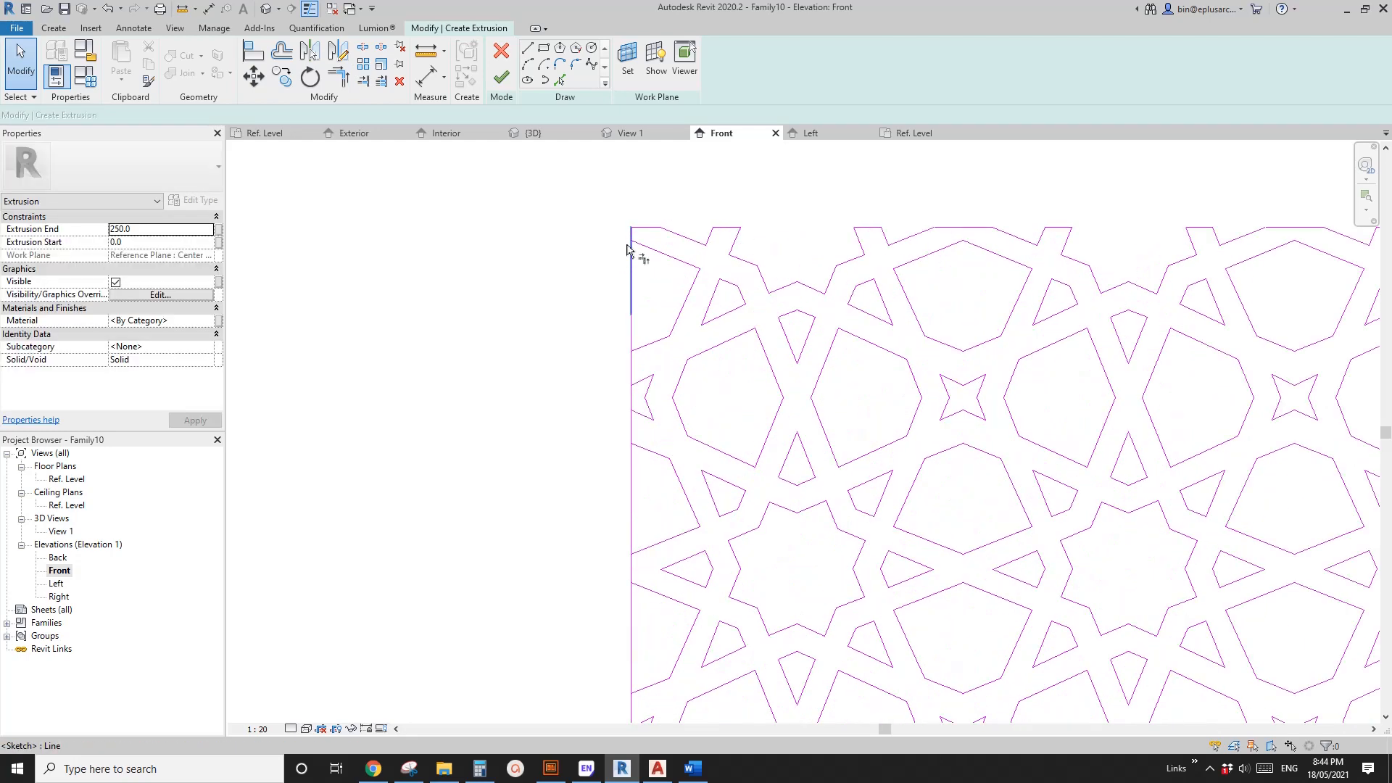
pyautogui.press('t')
pyautogui.press('r')
pyautogui.moveTo(700, 305); pyautogui.dragTo(735, 227, button='middle')
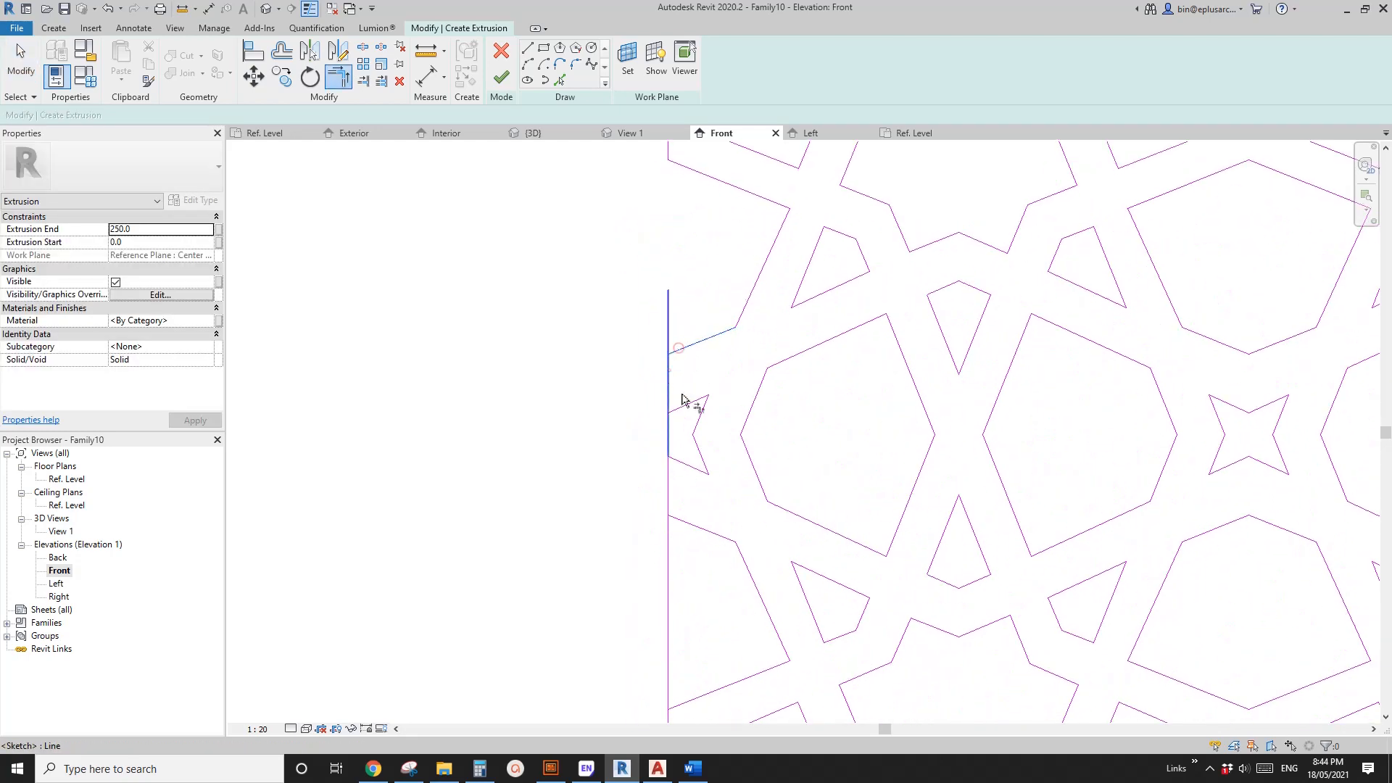
pyautogui.moveTo(681, 397); pyautogui.dragTo(661, 350, button='middle')
pyautogui.click(655, 400)
# Trim the left border segments around the upper small half-star and the partial polygons beneath it
pyautogui.moveTo(711, 391)
pyautogui.mouseDown(button='middle')
pyautogui.moveTo(708, 225)
pyautogui.moveTo(727, 215)
pyautogui.mouseUp(button='middle')
pyautogui.click(659, 287)
pyautogui.click(652, 272)
pyautogui.click(681, 320)
pyautogui.click(672, 333)
pyautogui.moveTo(707, 364); pyautogui.dragTo(686, 209, button='middle')
pyautogui.click(653, 212)
pyautogui.moveTo(701, 436); pyautogui.dragTo(698, 288, button='middle')
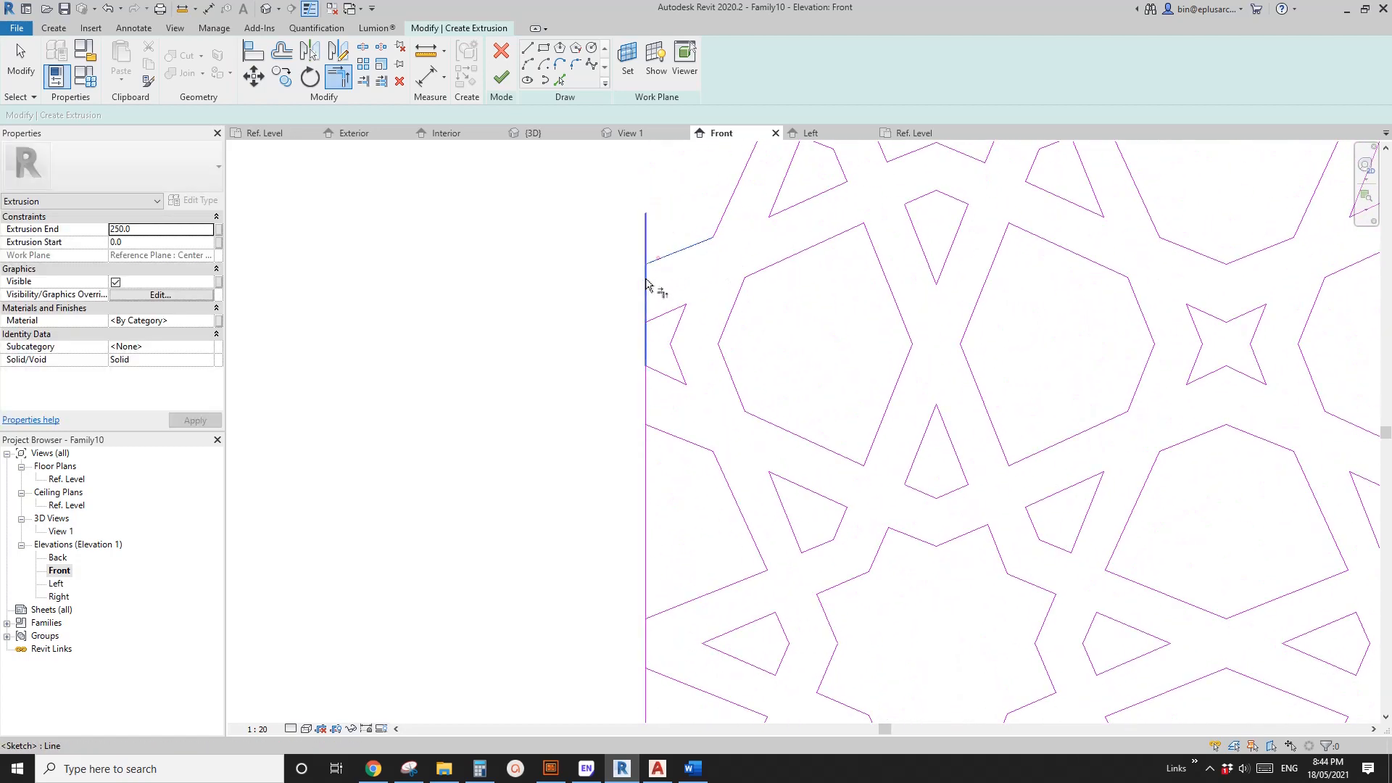
# Trim the left border segments around the middle half-star and the partial polygons beneath it to the pattern lines
pyautogui.scroll(-1, 695, 282)
pyautogui.click(664, 312)
pyautogui.moveTo(679, 353)
pyautogui.mouseDown(button='middle')
pyautogui.moveTo(695, 281)
pyautogui.moveTo(681, 229)
pyautogui.mouseUp(button='middle')
pyautogui.click(681, 298)
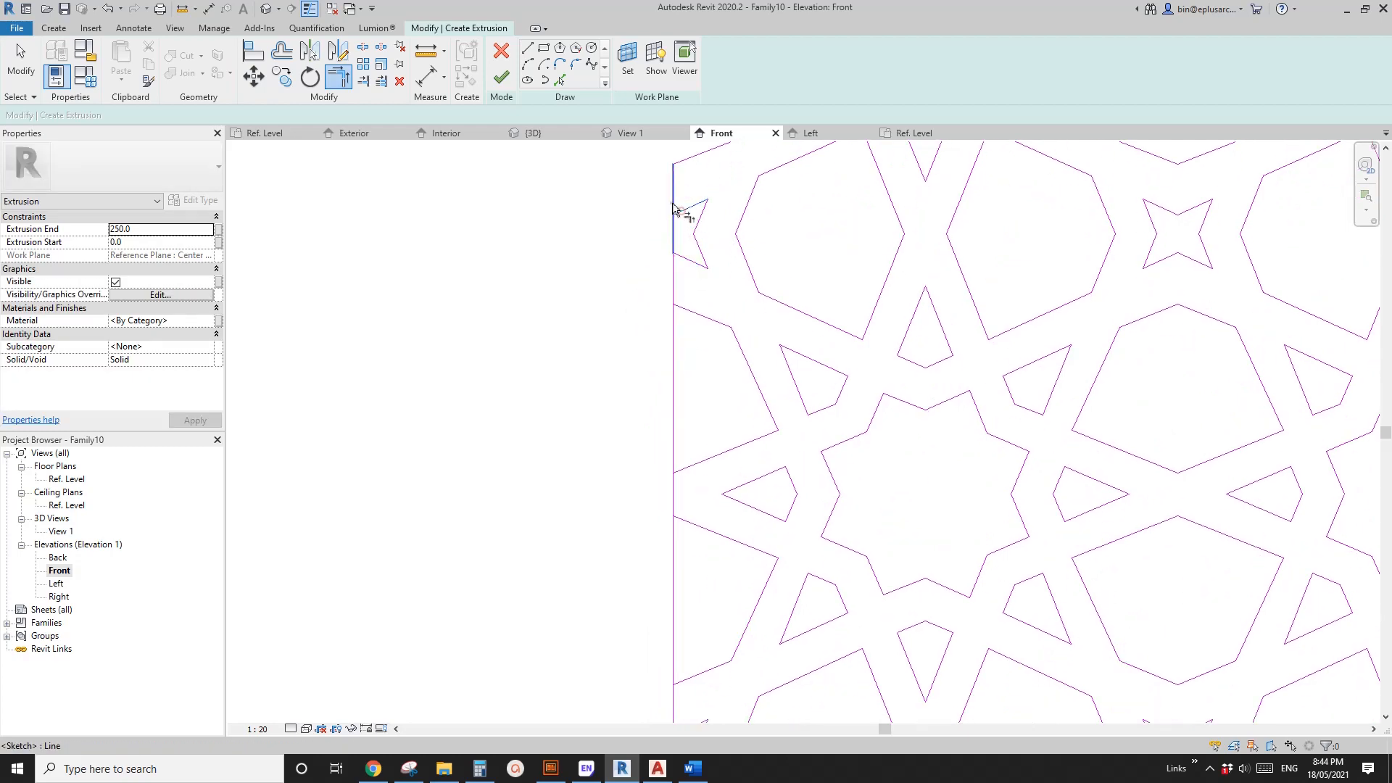
pyautogui.click(683, 309)
pyautogui.moveTo(694, 450); pyautogui.dragTo(711, 340, button='middle')
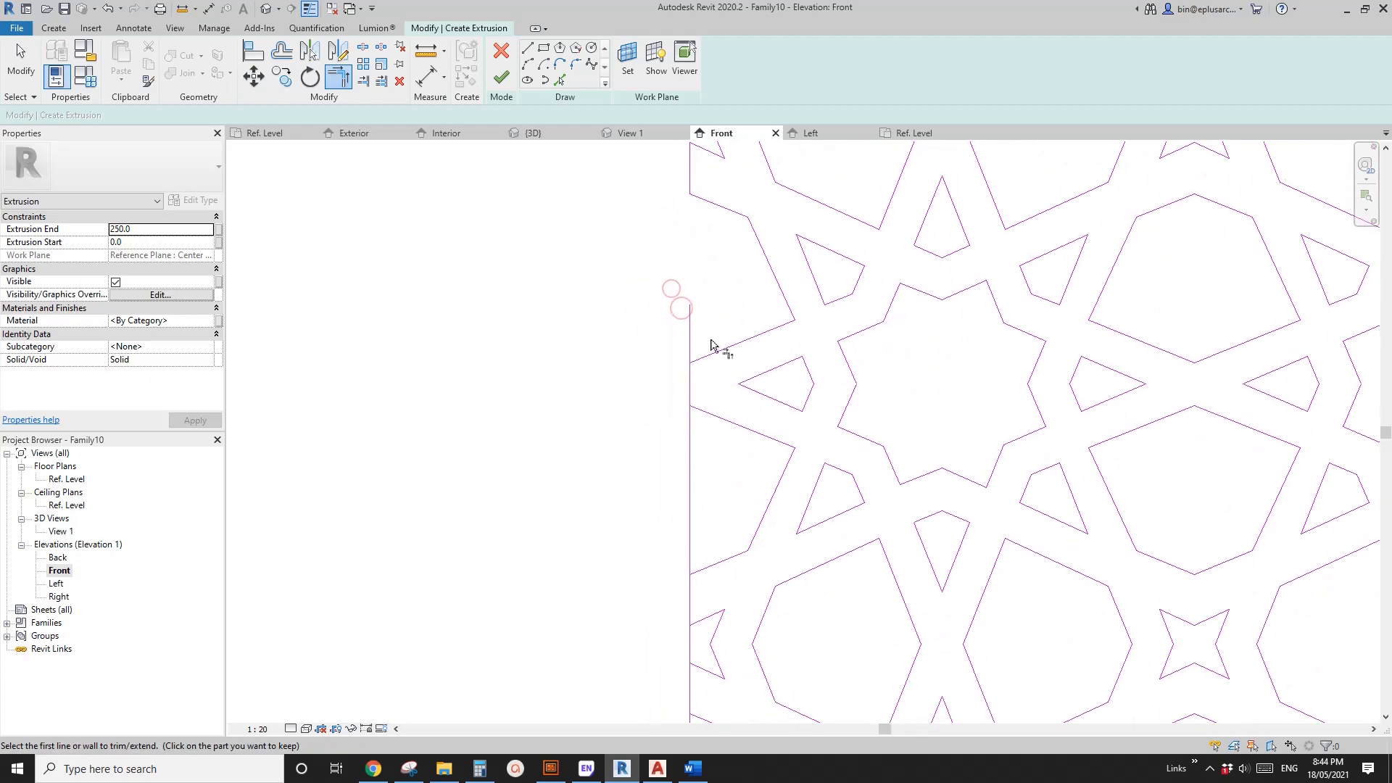
# Trim the left border segments around the lowest half-star and the partial polygon above the pattern's lower-left corner
pyautogui.moveTo(707, 423); pyautogui.dragTo(720, 312, button='middle')
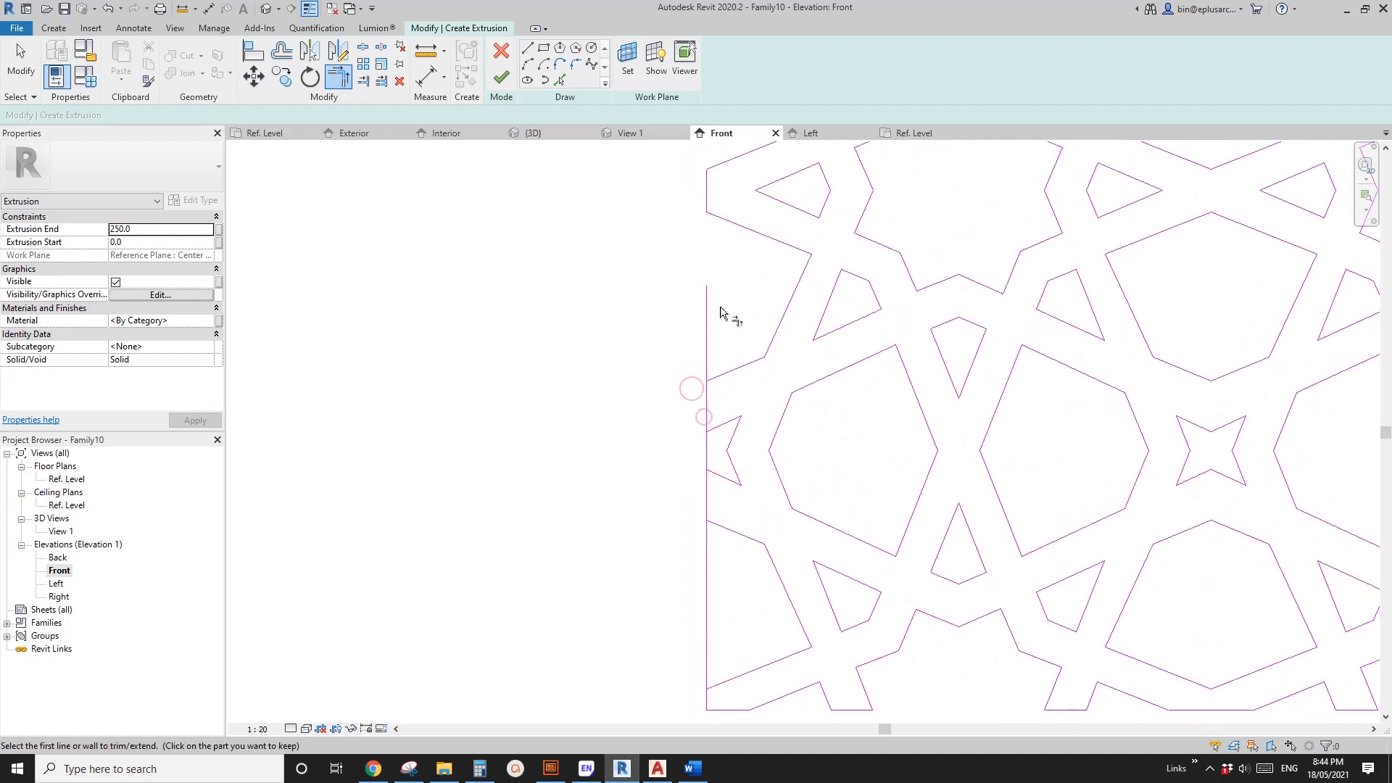
pyautogui.click(712, 397)
pyautogui.moveTo(711, 397); pyautogui.dragTo(705, 308, button='middle')
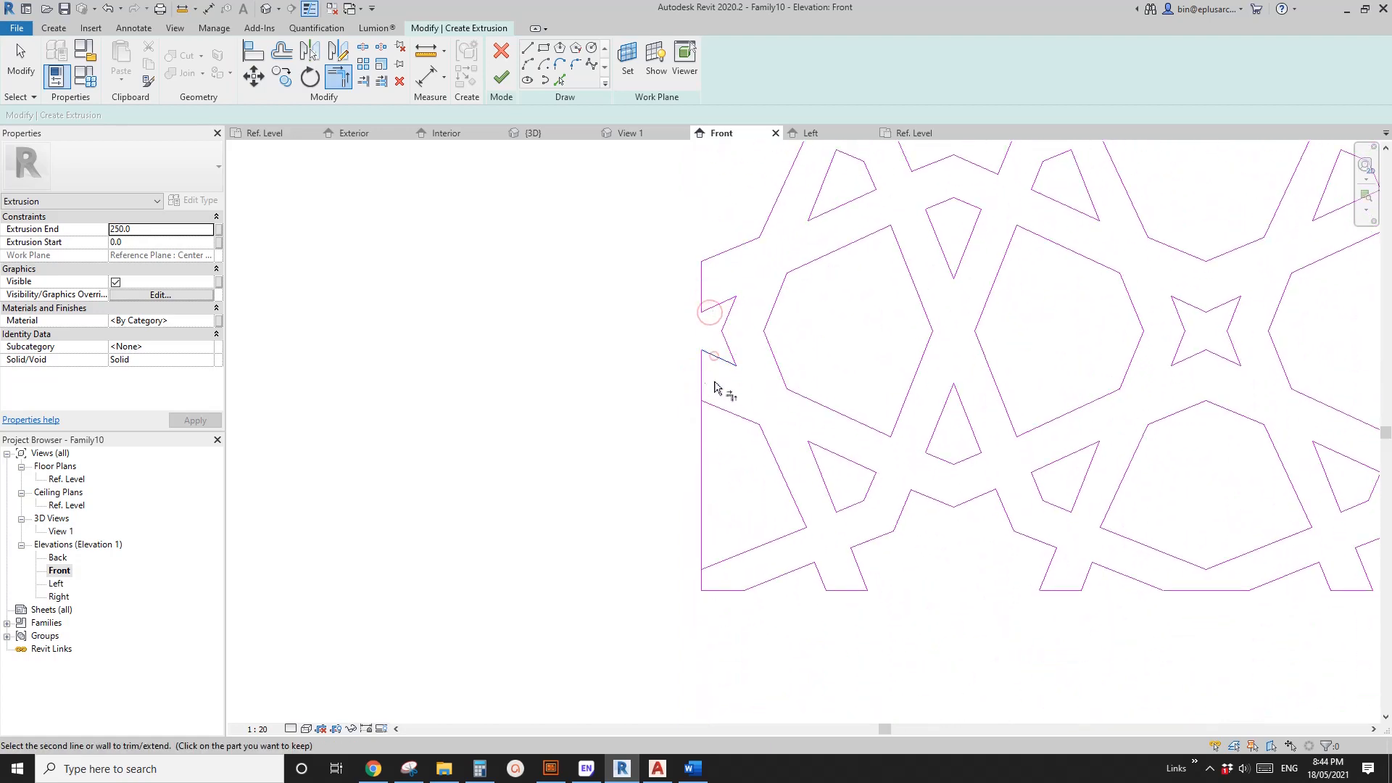
pyautogui.moveTo(715, 388); pyautogui.dragTo(686, 268, button='middle')
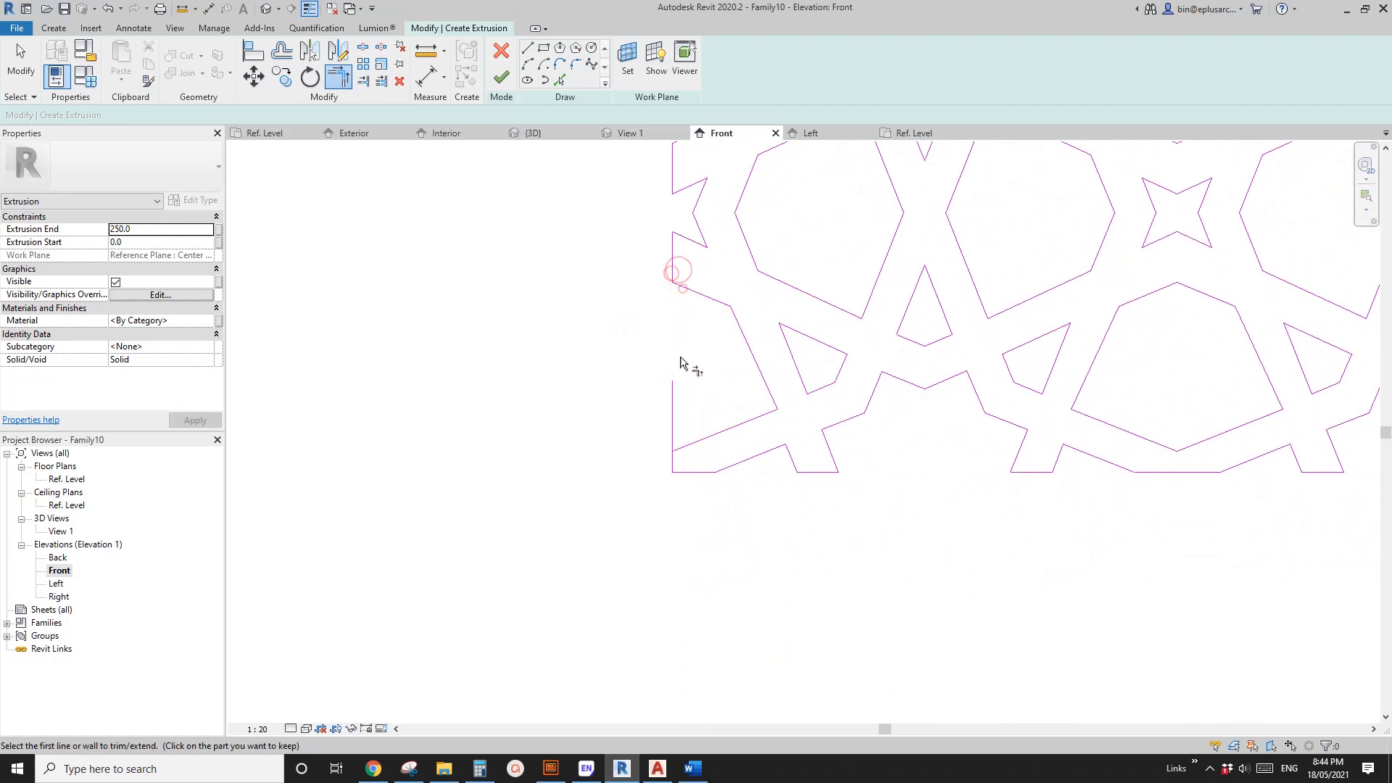
pyautogui.scroll(-6, 675, 464)
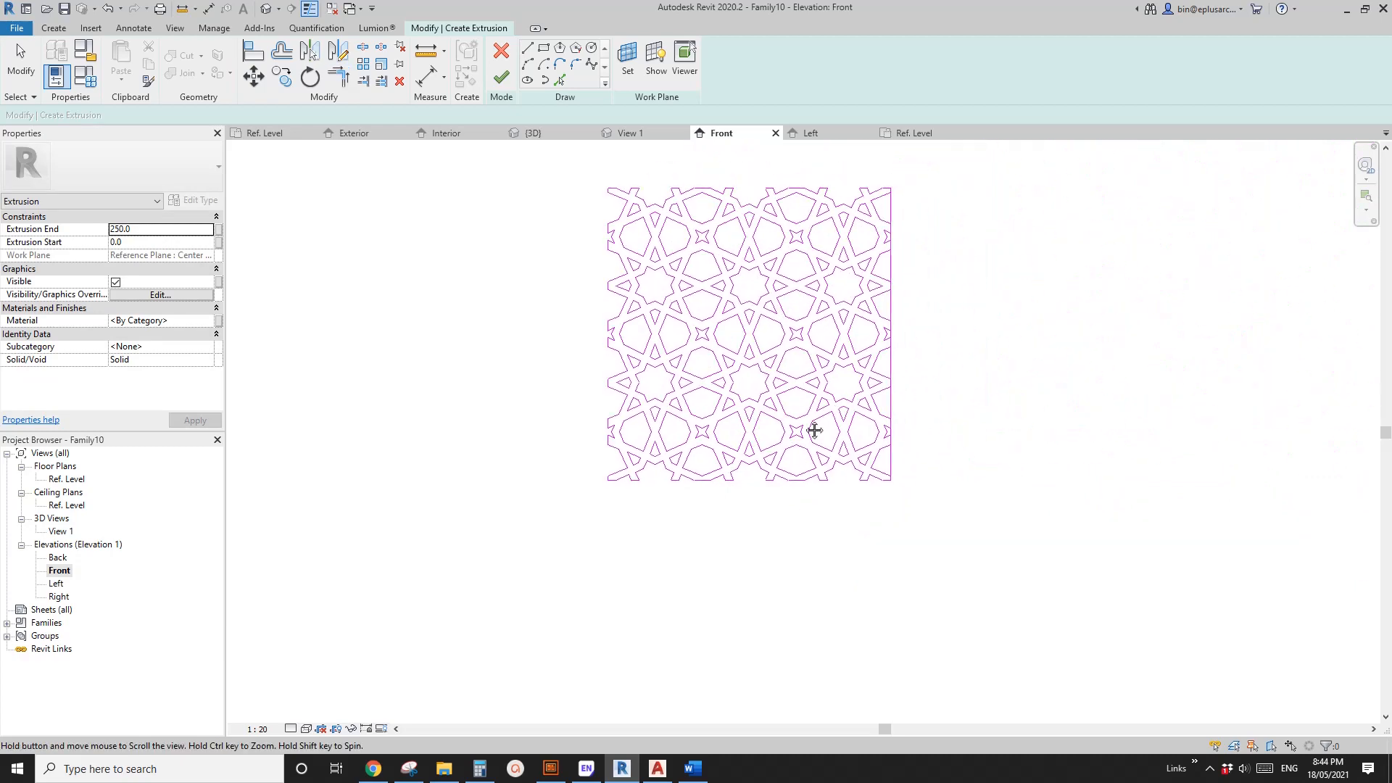
# Delete the unbroken right border line and mirror a copy of the trimmed left border segments there about the pattern's vertical centre axis
pyautogui.press('Escape')
pyautogui.press('Delete')
pyautogui.moveTo(476, 193)
pyautogui.mouseDown()
pyautogui.moveTo(537, 504)
pyautogui.moveTo(568, 559)
pyautogui.mouseUp()
pyautogui.scroll(1, 660, 520)
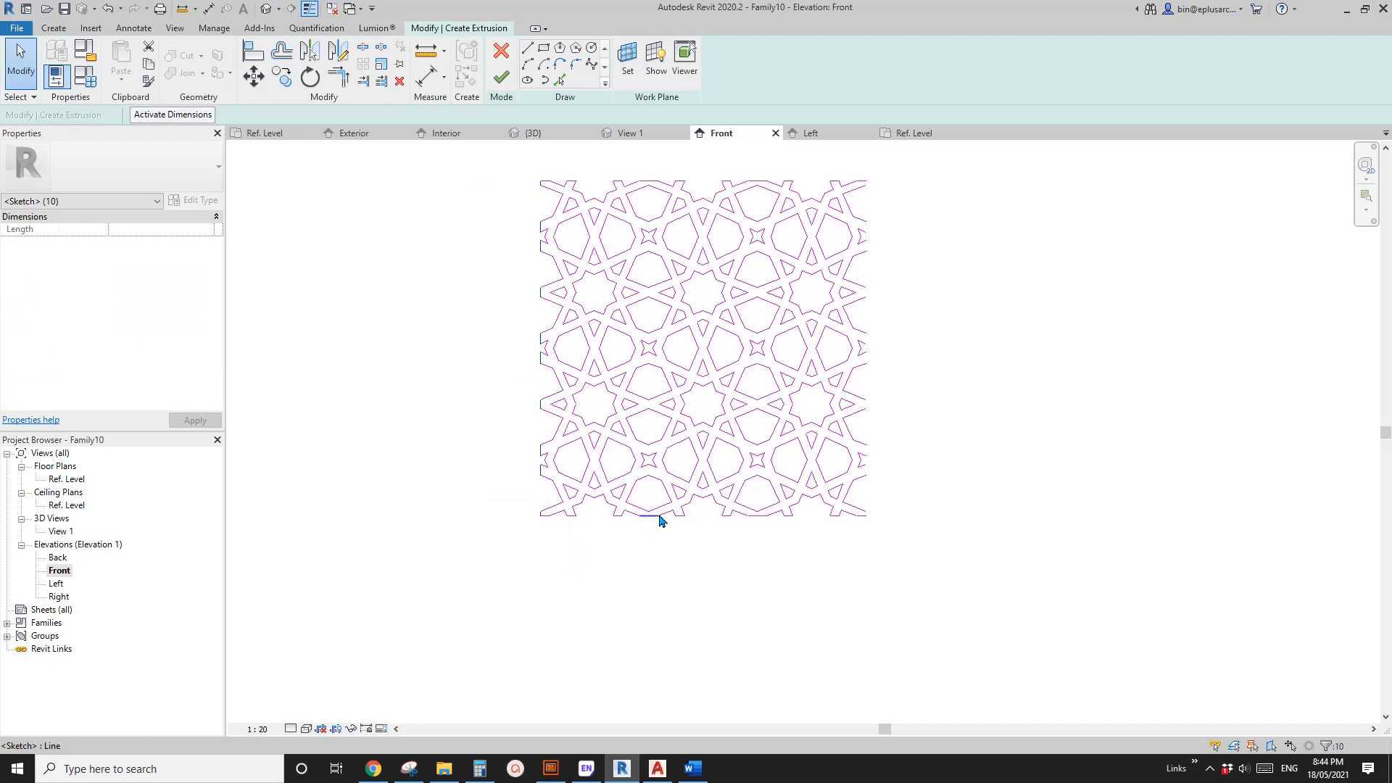
pyautogui.press('m')
pyautogui.click(703, 386)
pyautogui.click(703, 404)
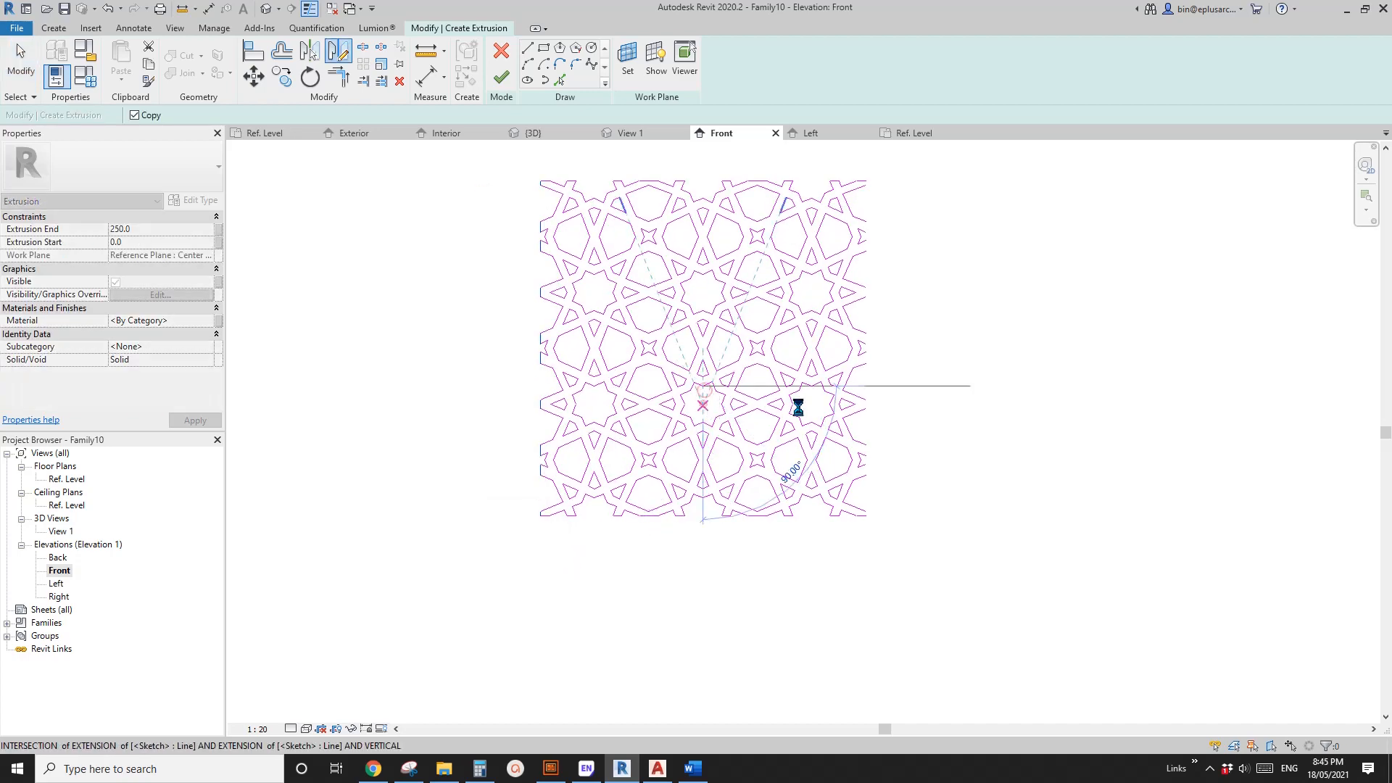
pyautogui.click(1098, 272)
# Finish the extrusion sketch and set the panel's Extrusion End to 10
pyautogui.scroll(2, 943, 428)
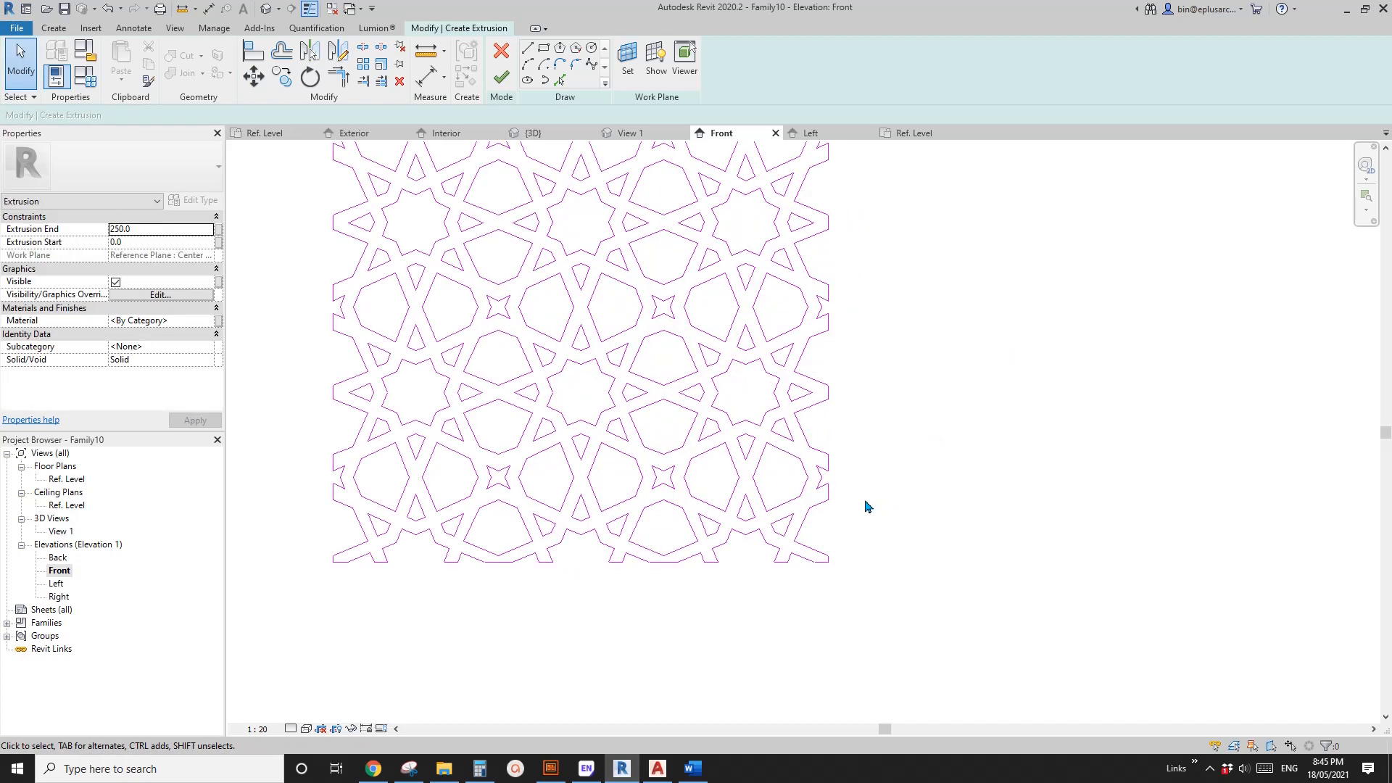
pyautogui.scroll(1, 859, 493)
pyautogui.scroll(-4, 1015, 544)
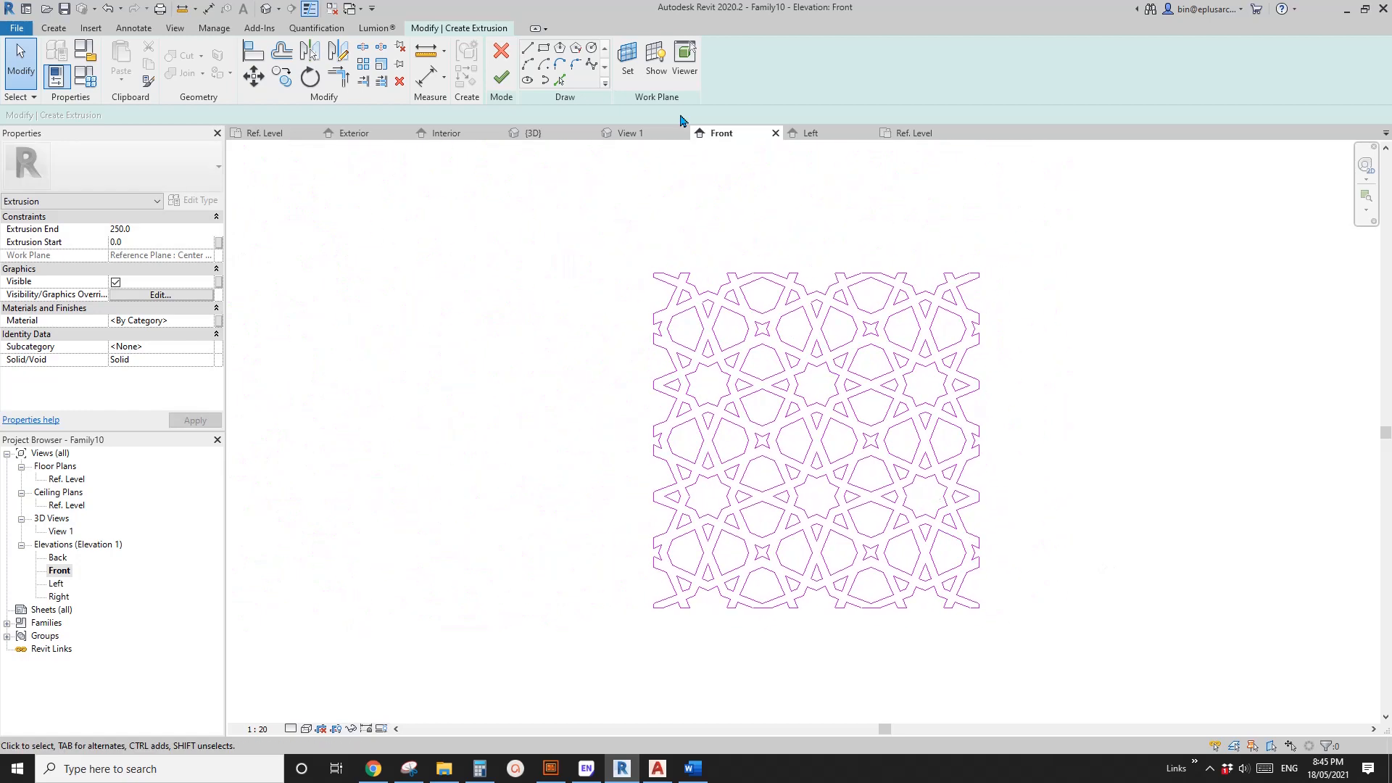
pyautogui.click(501, 77)
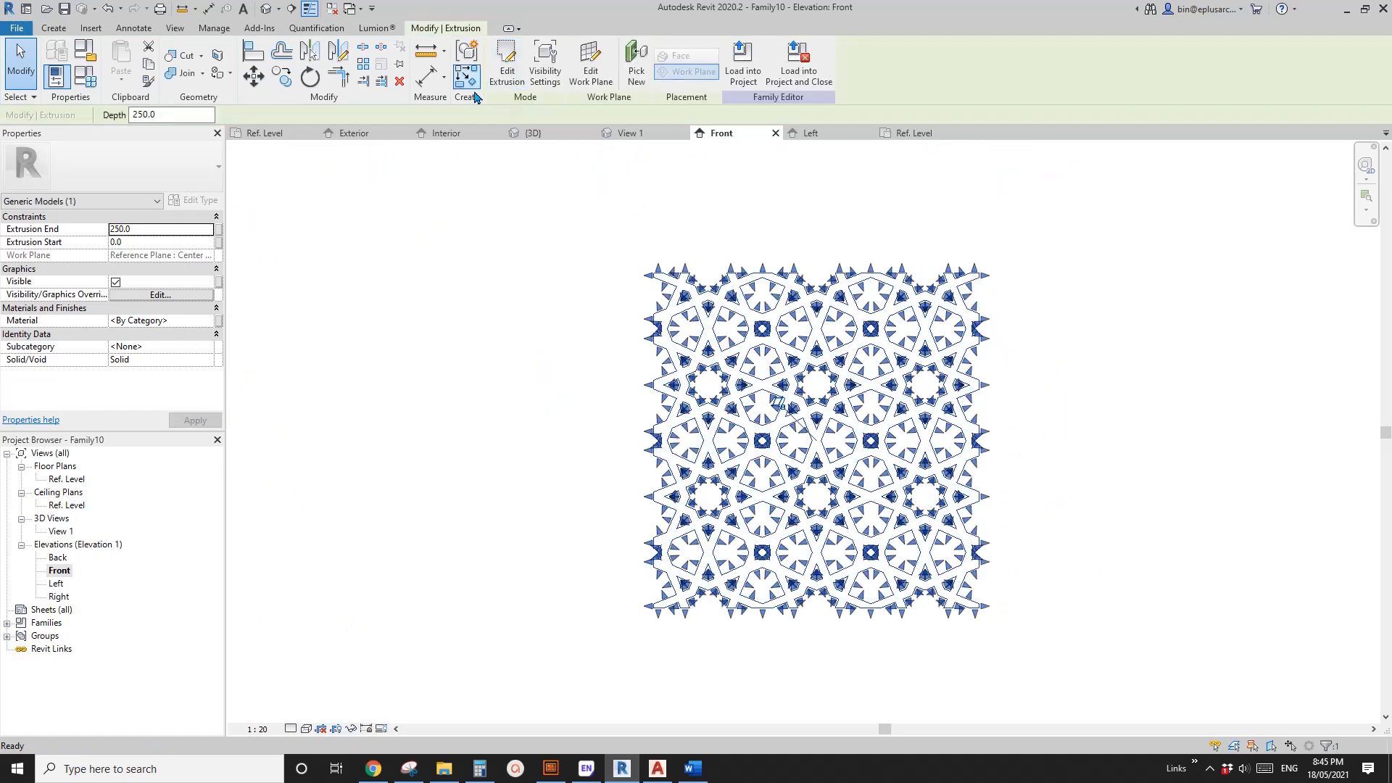
pyautogui.click(152, 229)
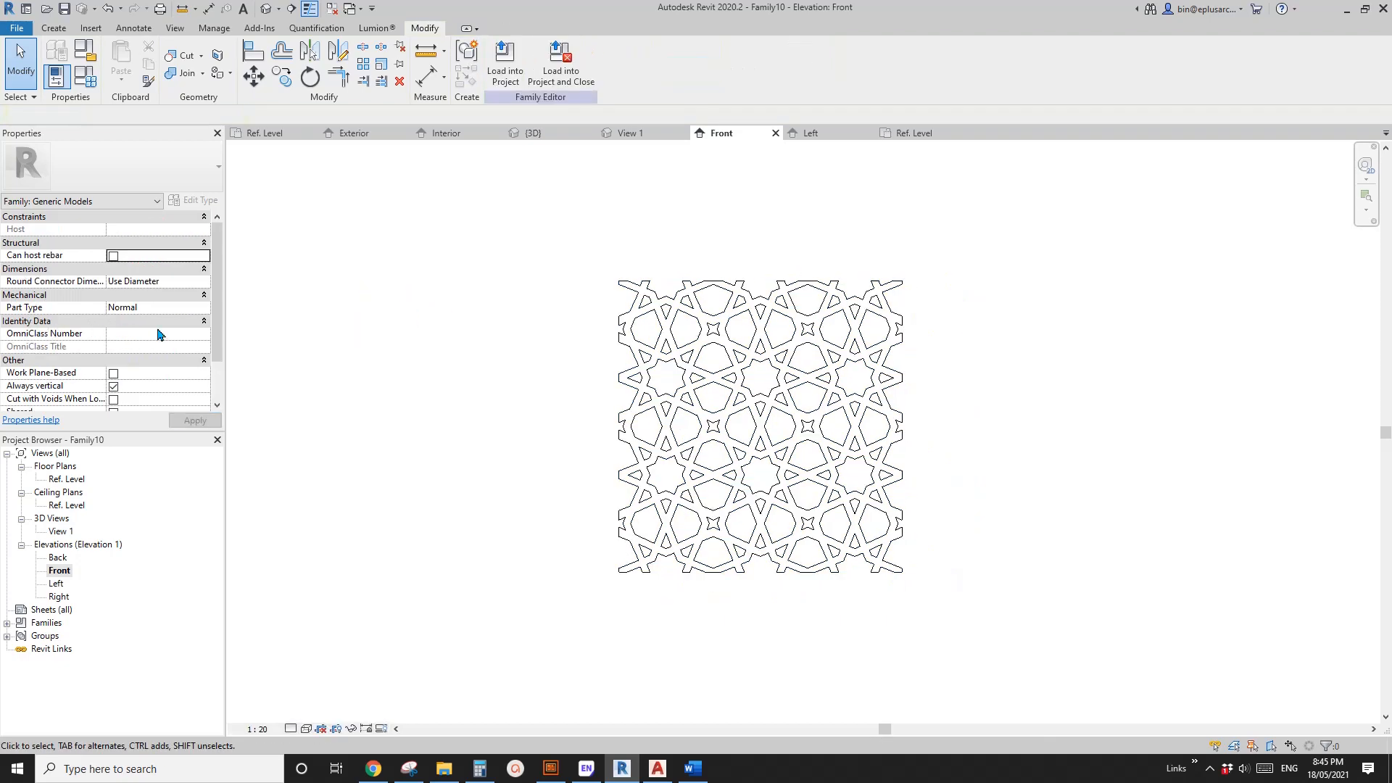
# Examine the extruded panel in the 3D view and the Back elevation, and return to the Front elevation
pyautogui.click(700, 346)
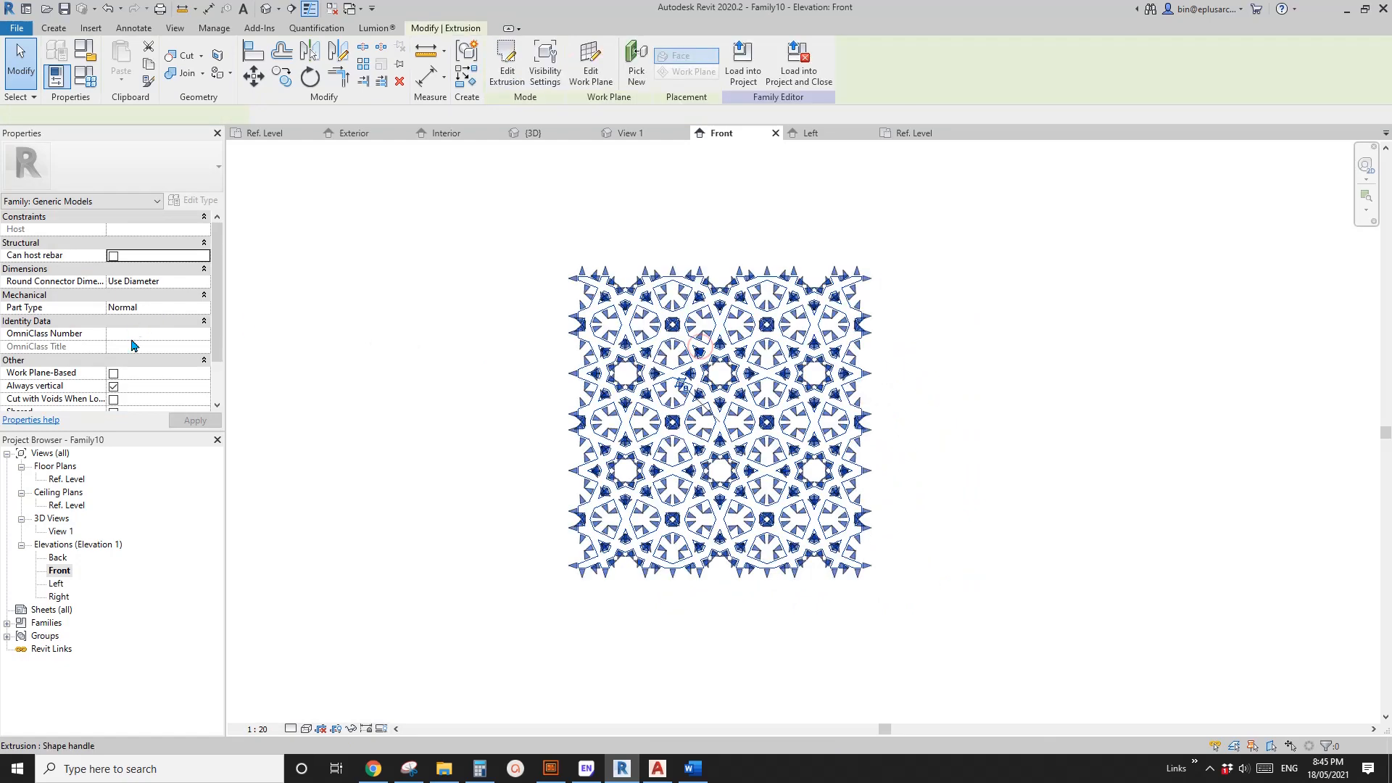
pyautogui.click(400, 305)
pyautogui.scroll(-2, 414, 240)
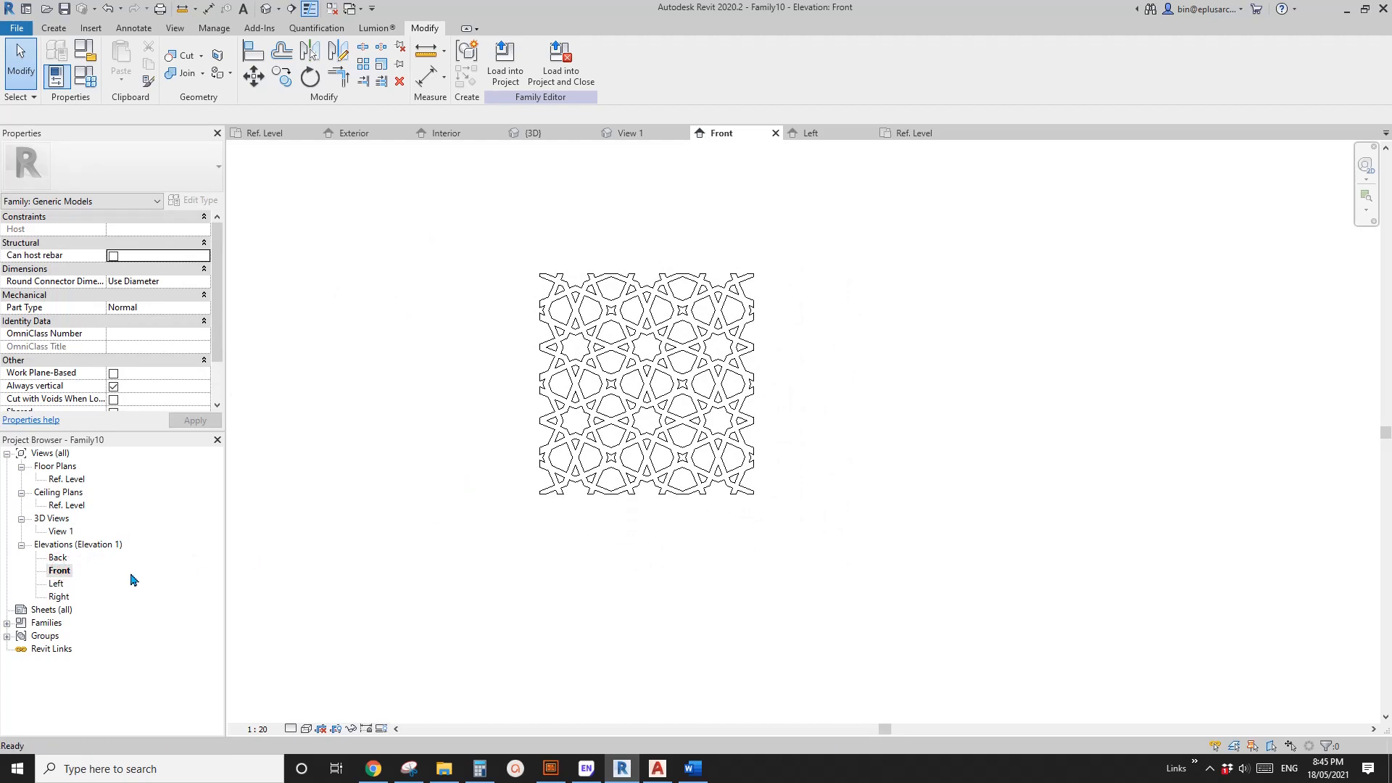
pyautogui.doubleClick(60, 571)
pyautogui.click(266, 8)
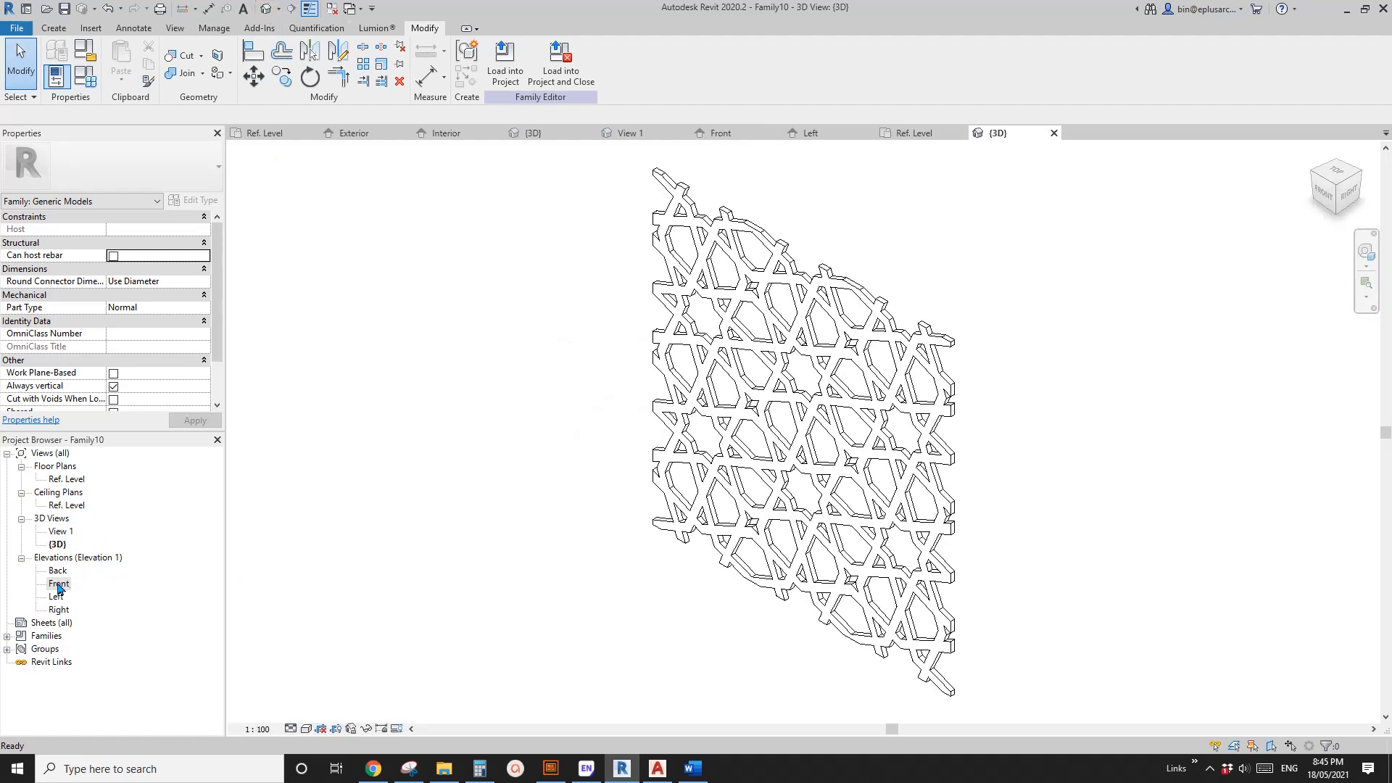
pyautogui.doubleClick(59, 584)
pyautogui.doubleClick(58, 571)
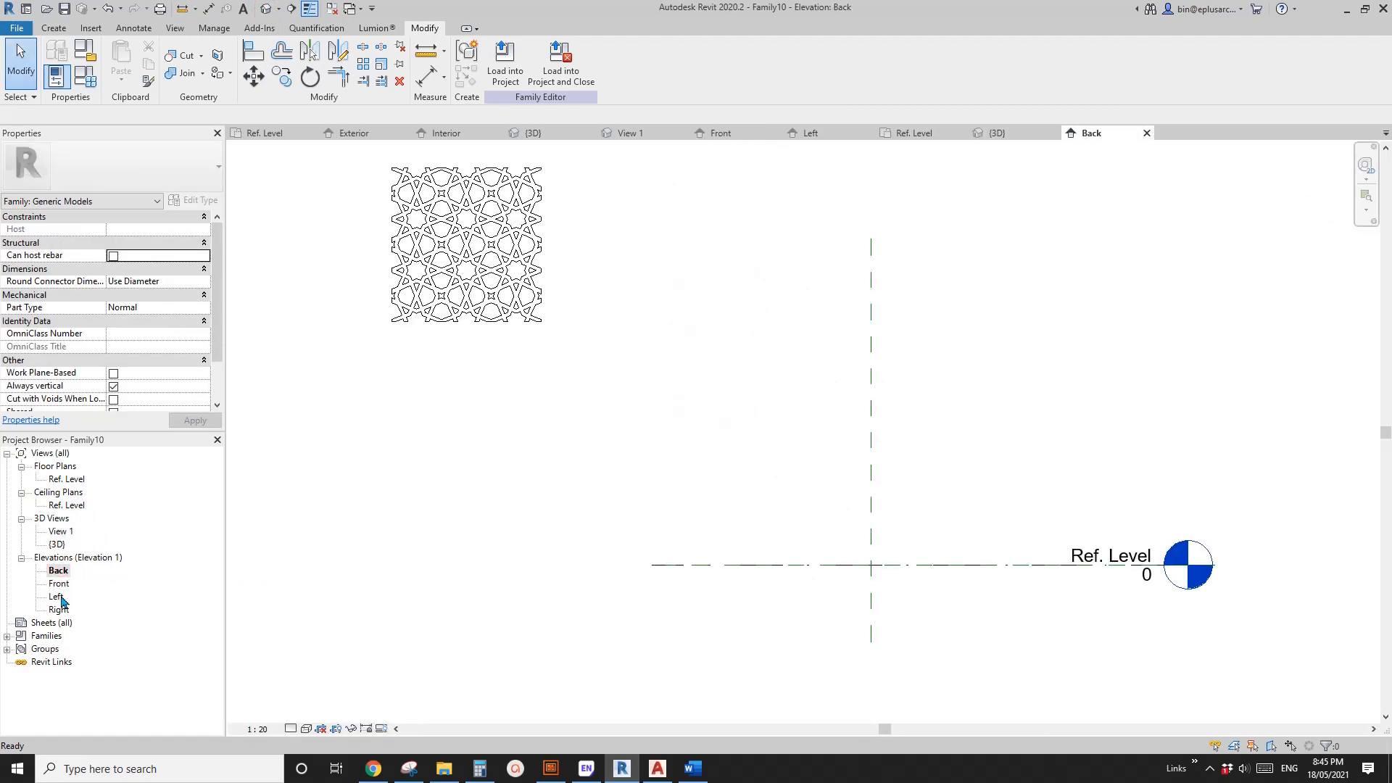
pyautogui.doubleClick(58, 596)
pyautogui.doubleClick(60, 584)
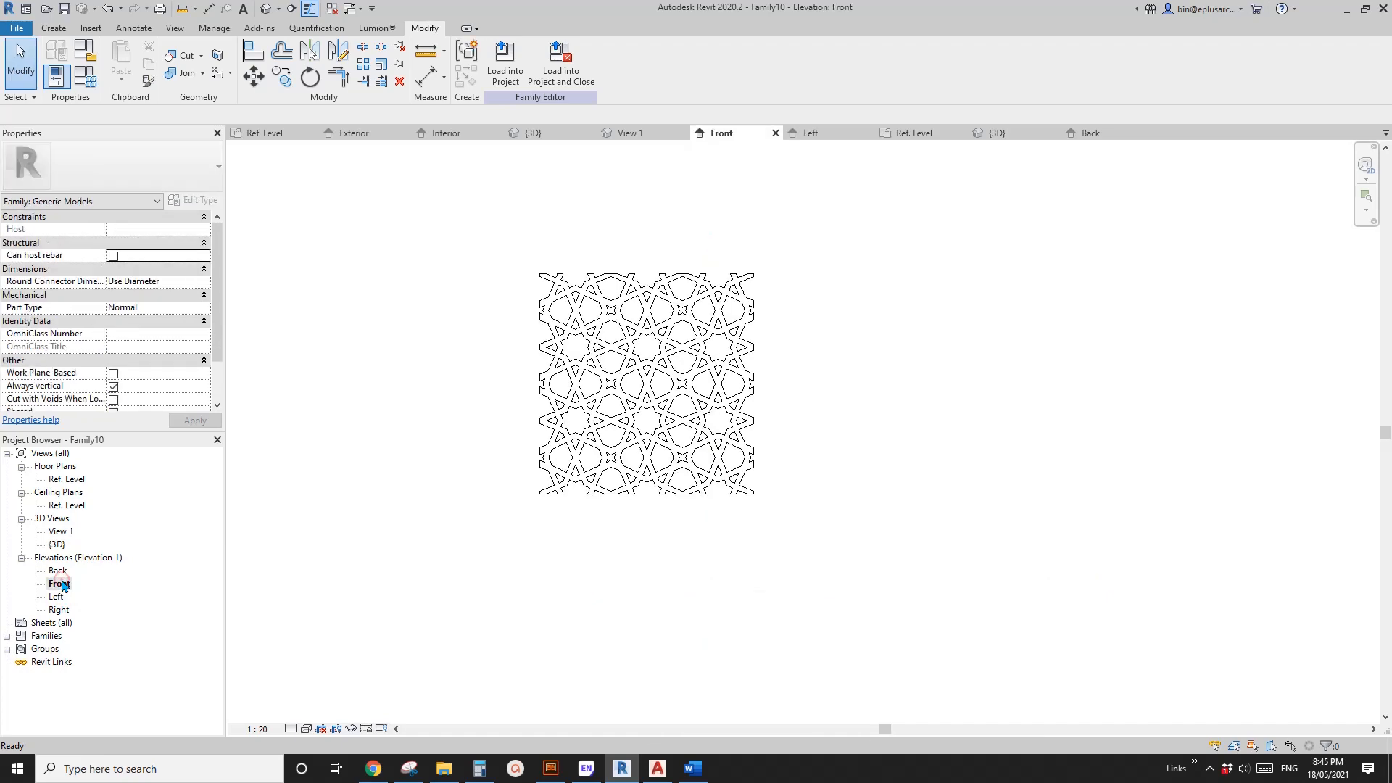
# Move the panel from the middle of its lower edge onto the Center (Left/Right) reference plane
pyautogui.scroll(-4, 487, 544)
pyautogui.moveTo(460, 553)
pyautogui.mouseDown(button='middle')
pyautogui.moveTo(642, 498)
pyautogui.moveTo(658, 556)
pyautogui.mouseUp(button='middle')
pyautogui.scroll(3, 587, 595)
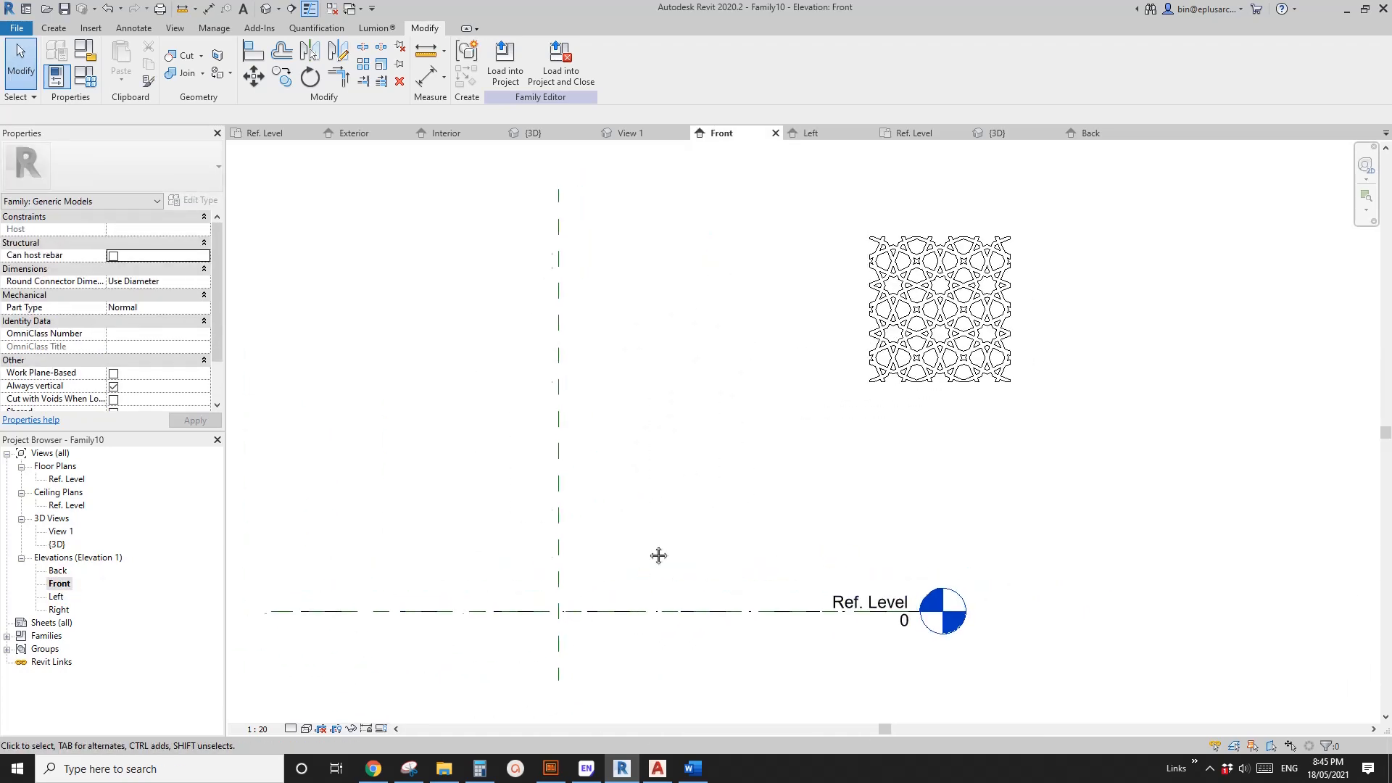
pyautogui.click(964, 322)
pyautogui.scroll(6, 949, 362)
pyautogui.press('m')
pyautogui.press('v')
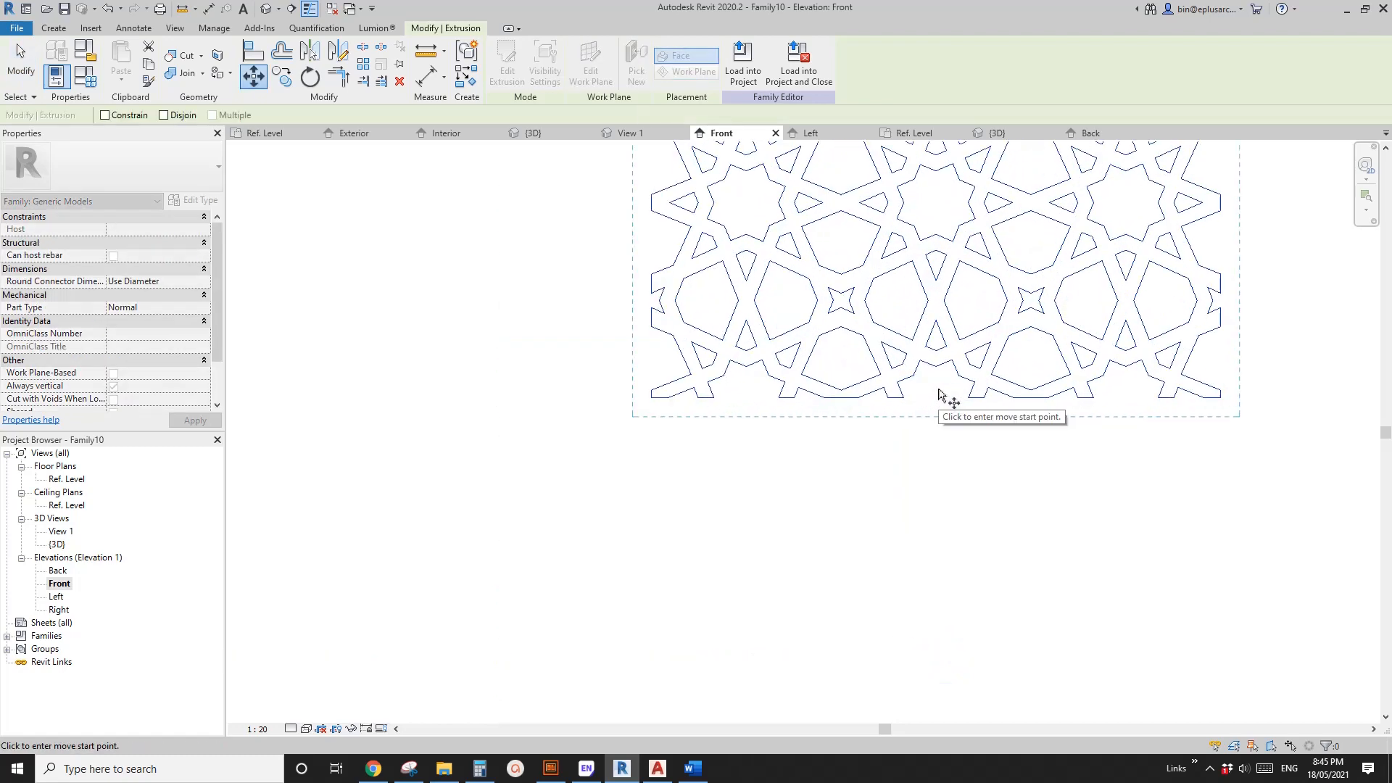
pyautogui.click(936, 366)
pyautogui.scroll(-3, 790, 423)
pyautogui.moveTo(614, 455); pyautogui.dragTo(1096, 313, button='middle')
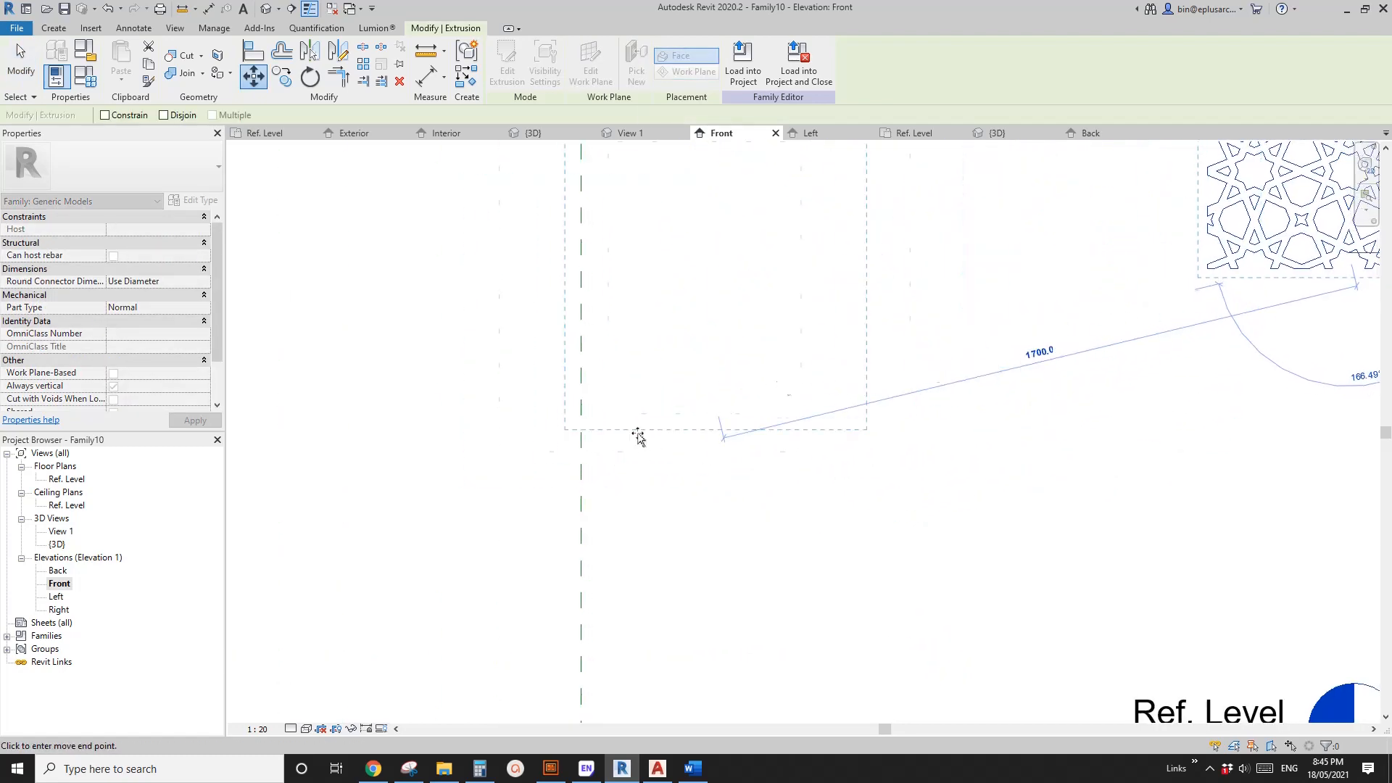
pyautogui.click(579, 452)
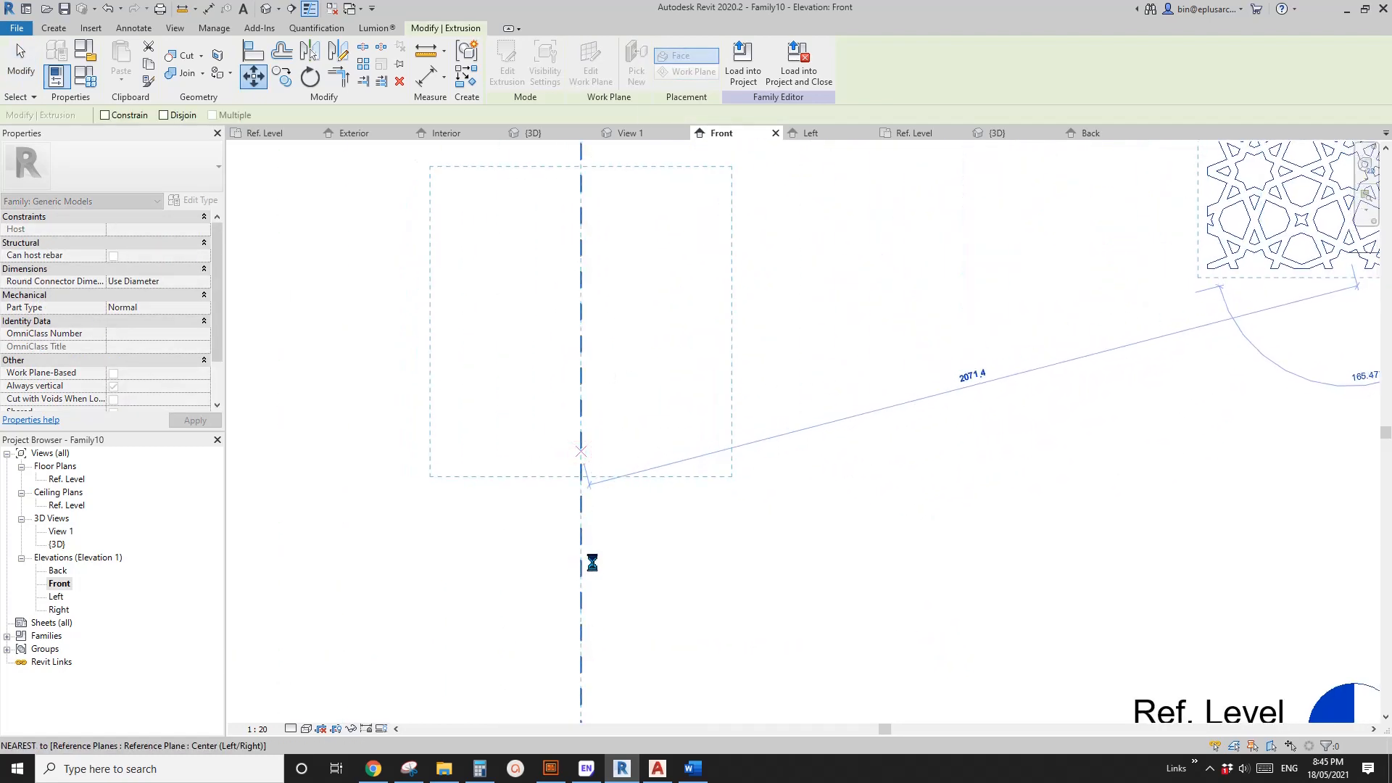
# Move the panel straight down so its lower edge sits on the Ref. Level line
pyautogui.moveTo(597, 548); pyautogui.dragTo(696, 371, button='middle')
pyautogui.scroll(-1, 696, 384)
pyautogui.press('m')
pyautogui.press('v')
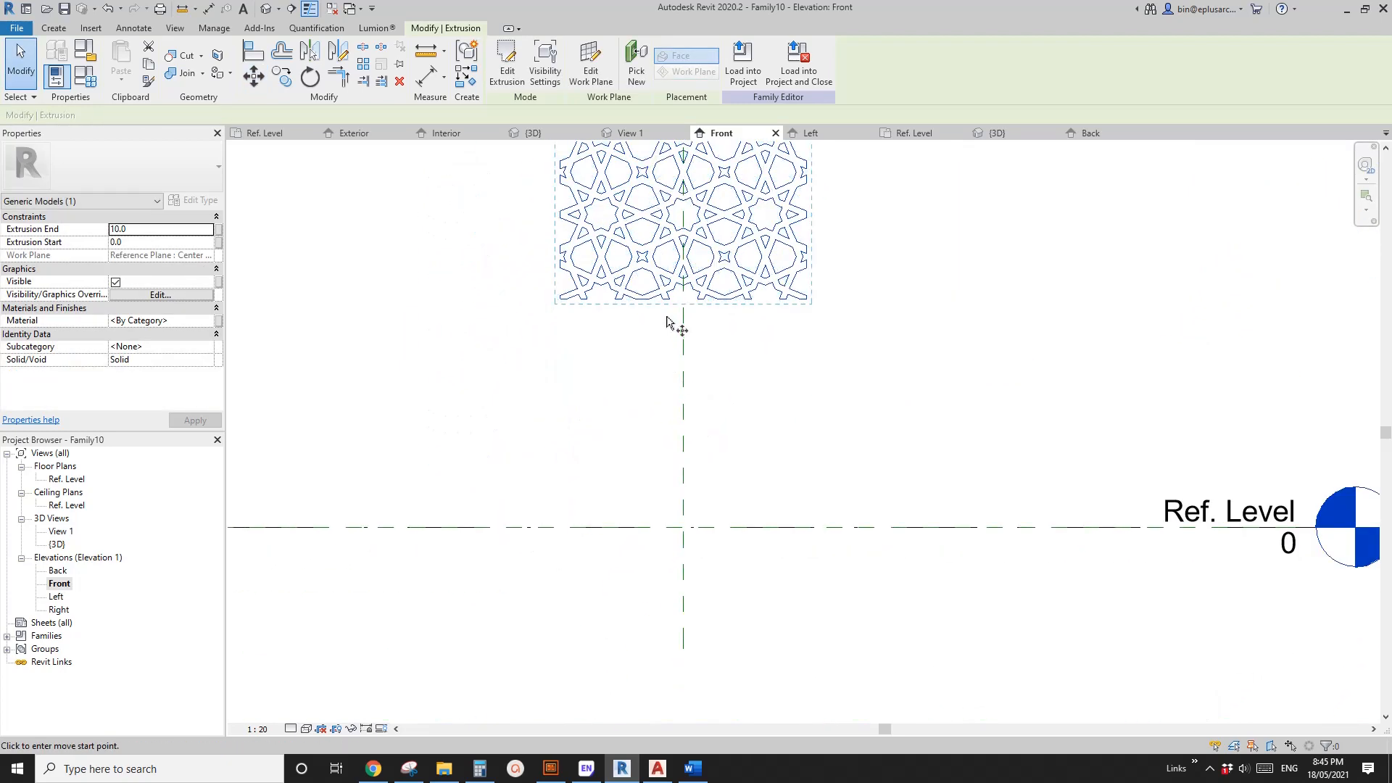
pyautogui.click(650, 299)
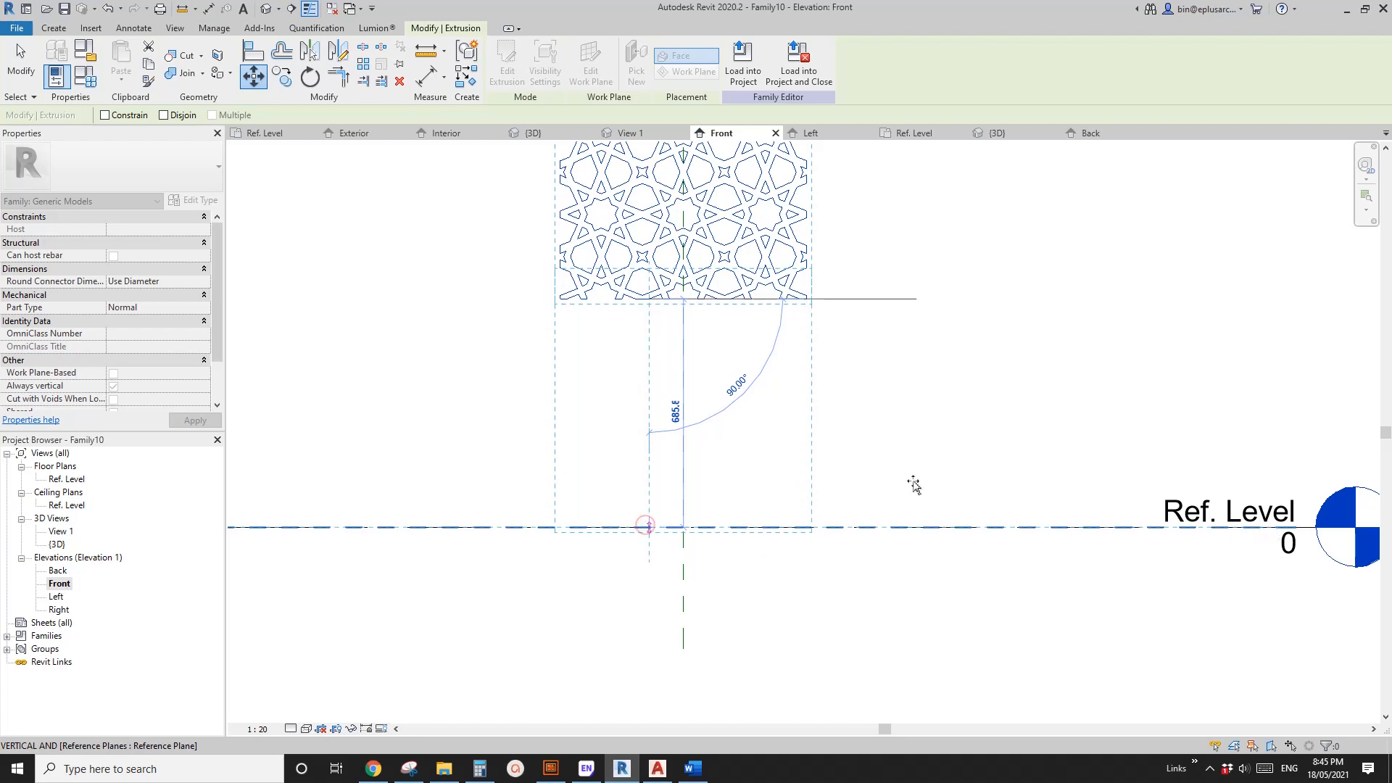
pyautogui.click(731, 432)
pyautogui.press('Escape')
pyautogui.scroll(-2, 837, 440)
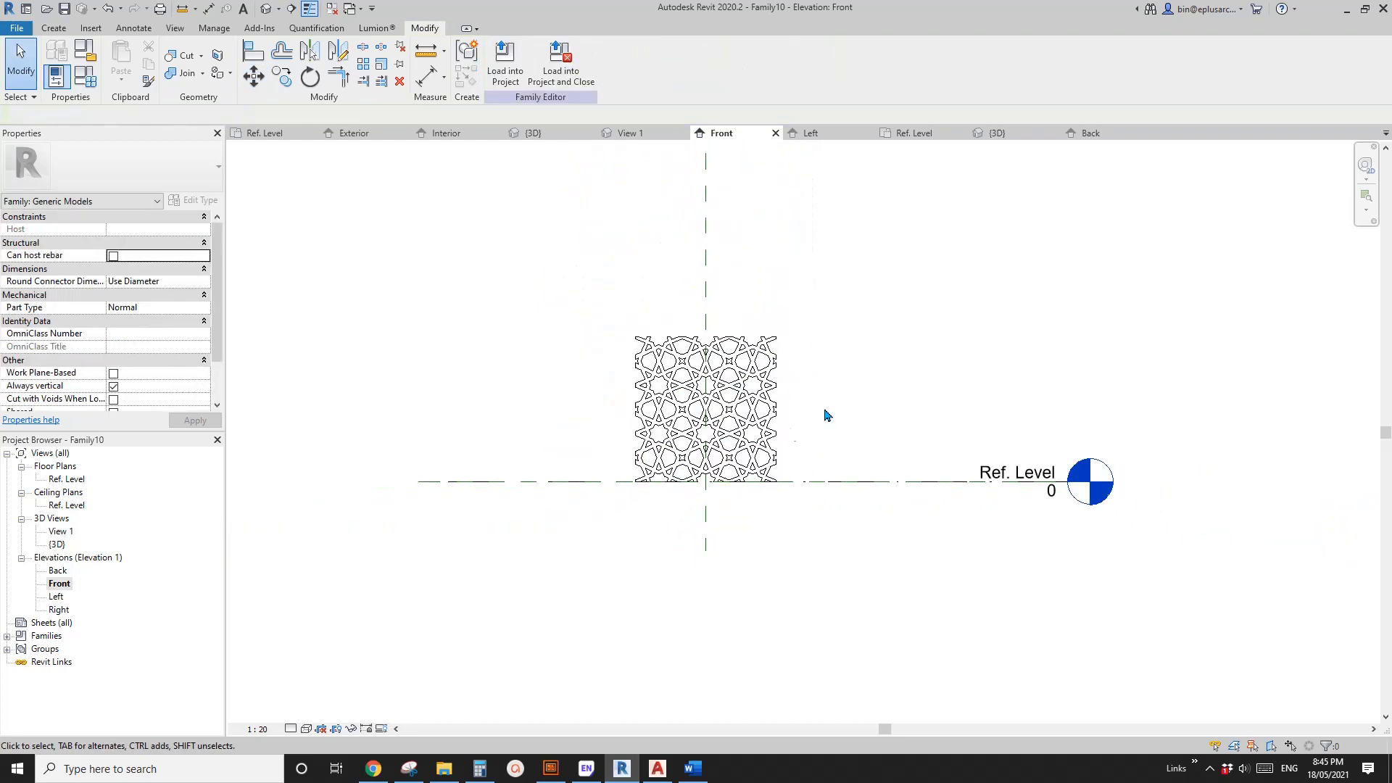
pyautogui.scroll(-2, 838, 440)
pyautogui.moveTo(838, 439); pyautogui.dragTo(815, 481, button='middle')
pyautogui.scroll(4, 815, 466)
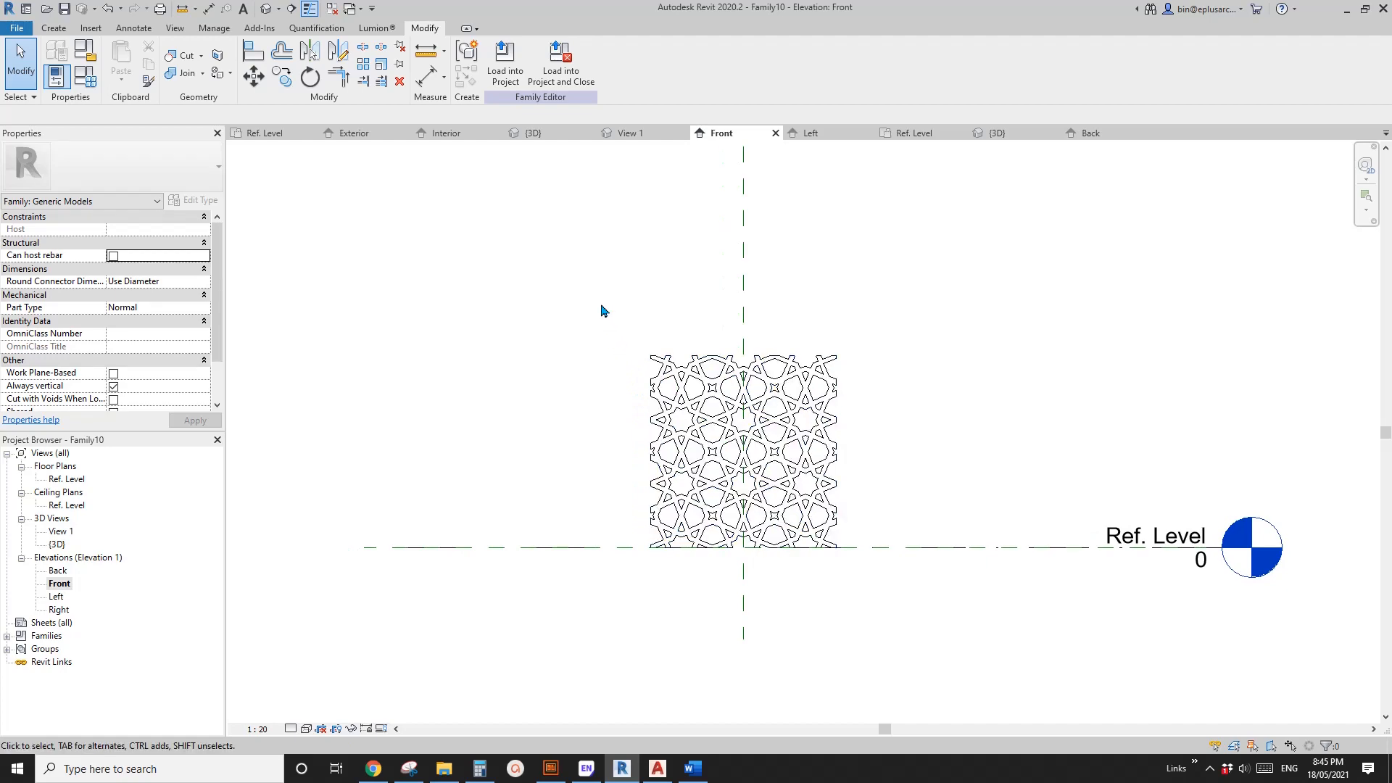
pyautogui.moveTo(600, 303); pyautogui.dragTo(592, 447)
pyautogui.moveTo(649, 380); pyautogui.dragTo(558, 417)
pyautogui.moveTo(598, 318); pyautogui.dragTo(831, 556)
pyautogui.scroll(3, 831, 556)
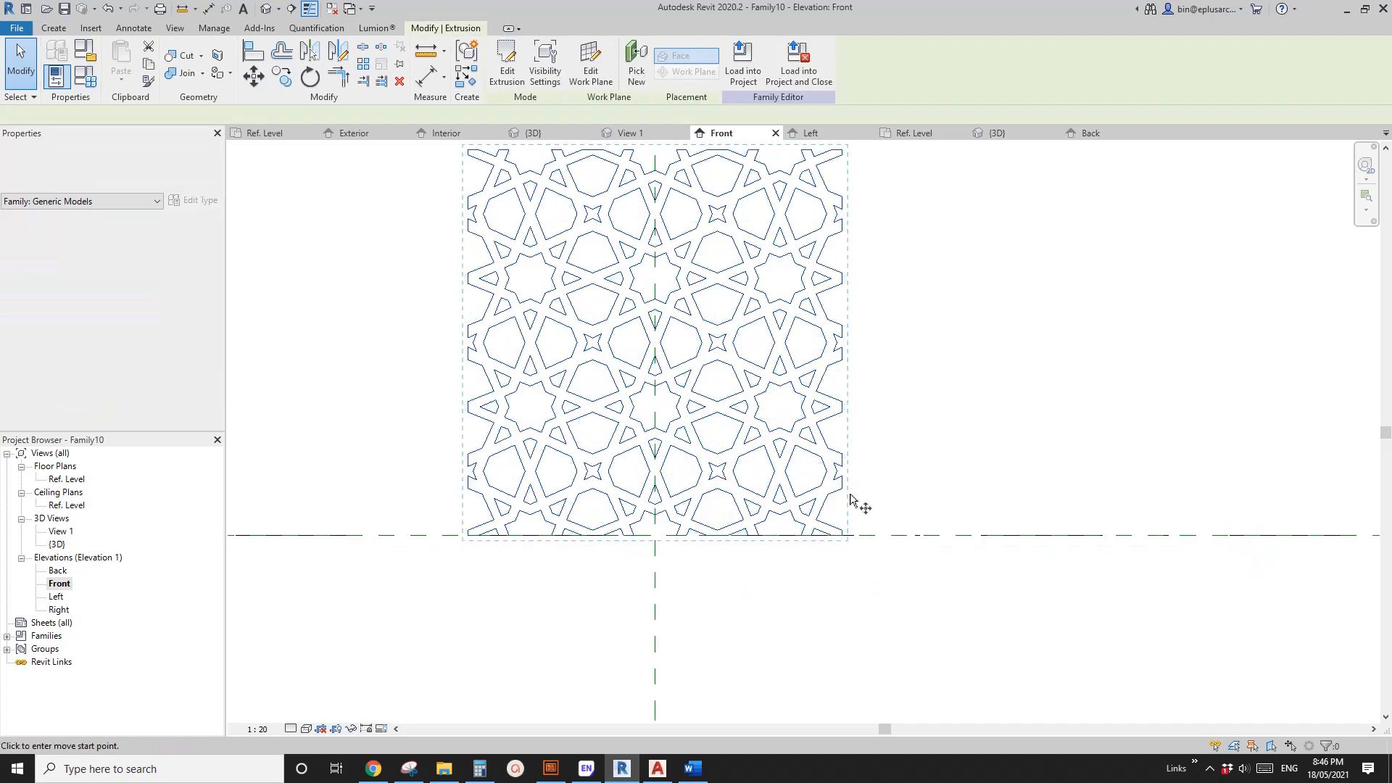
pyautogui.press('Escape')
pyautogui.scroll(-2, 822, 536)
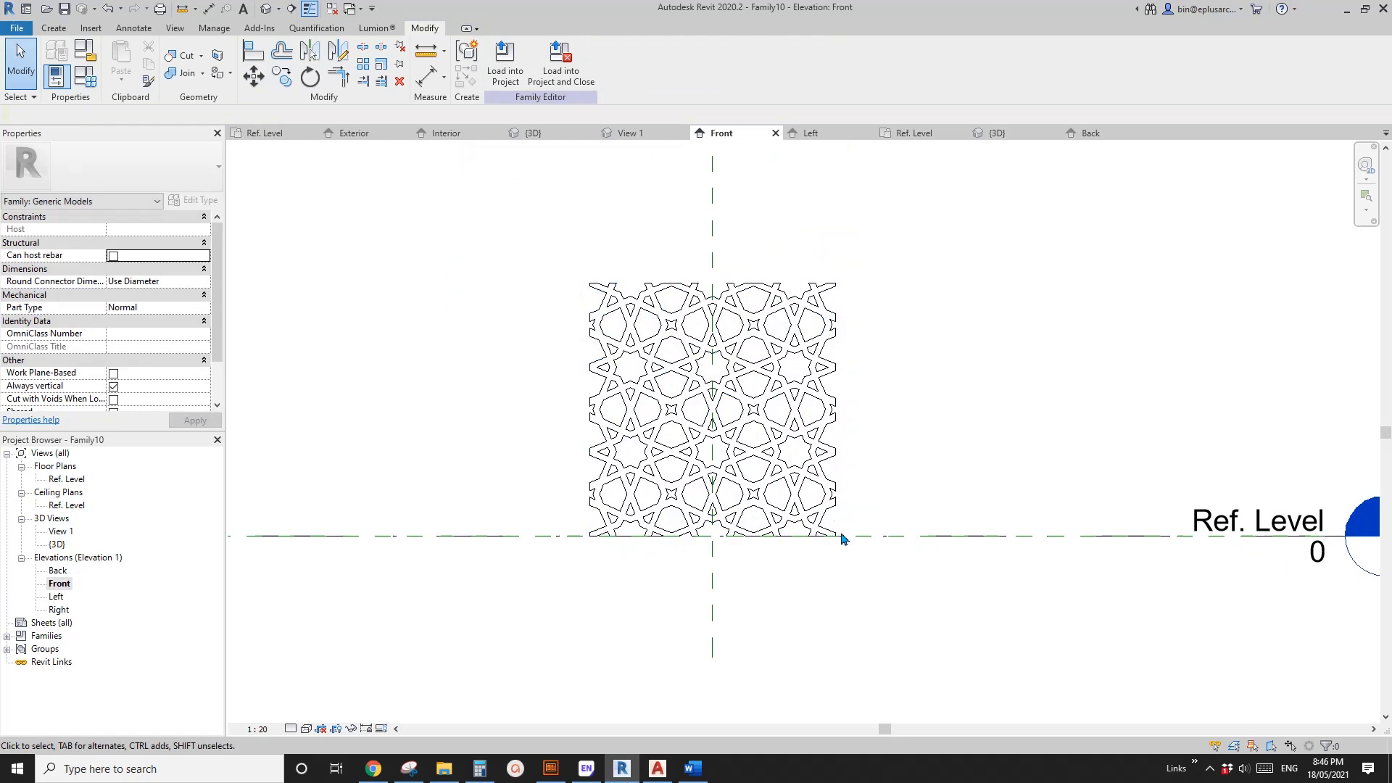
# Dimension the panel's height from the Ref. Level to its top edge, and delete that dimension
pyautogui.moveTo(867, 476); pyautogui.dragTo(867, 487, button='middle')
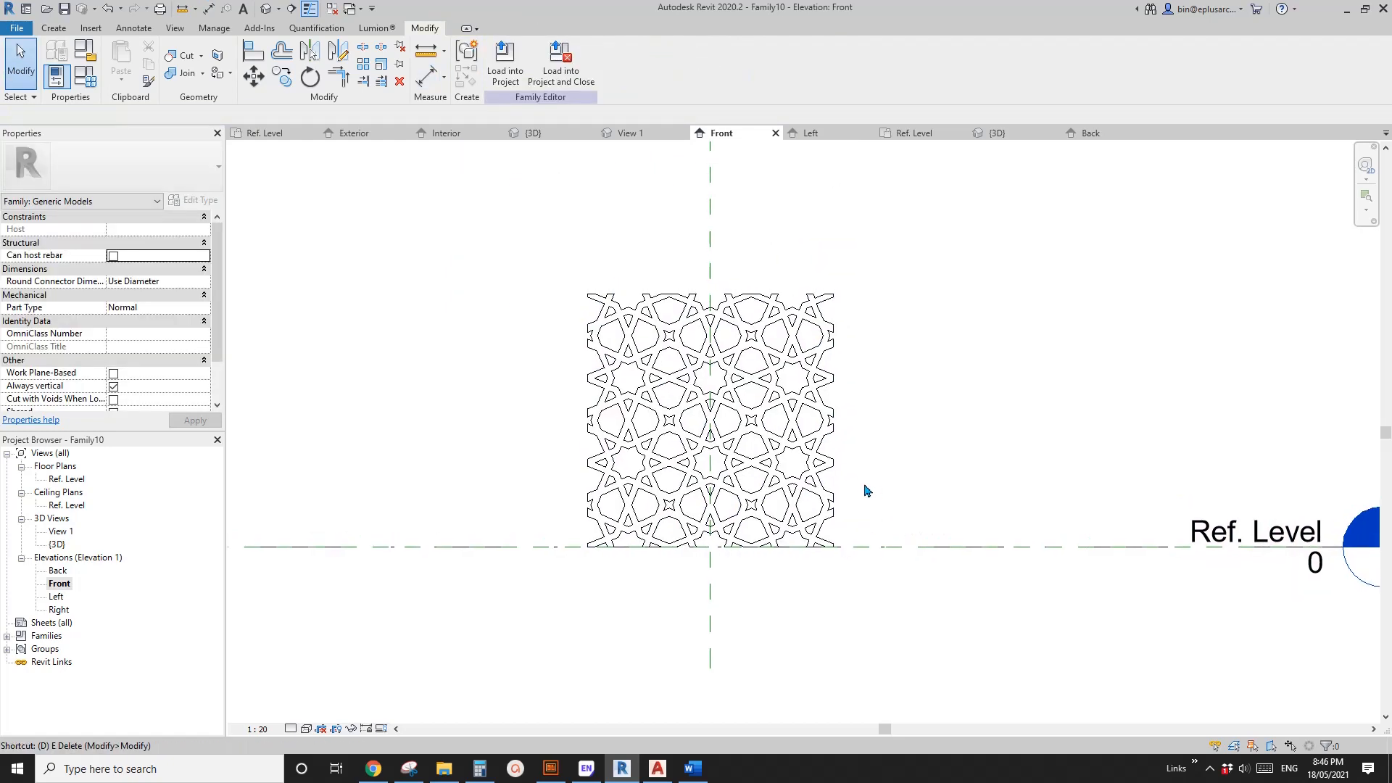
pyautogui.press('d')
pyautogui.press('i')
pyautogui.click(755, 293)
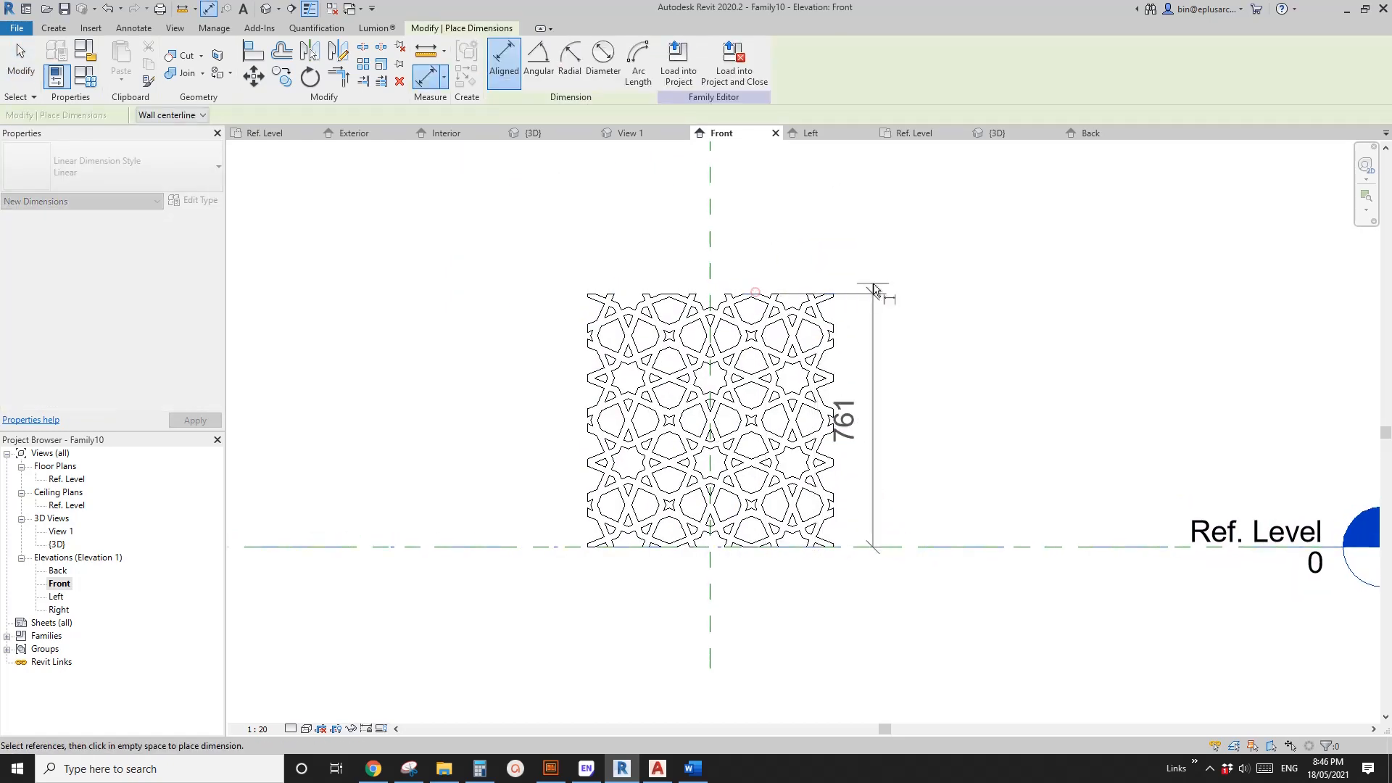
pyautogui.click(931, 296)
pyautogui.click(834, 337)
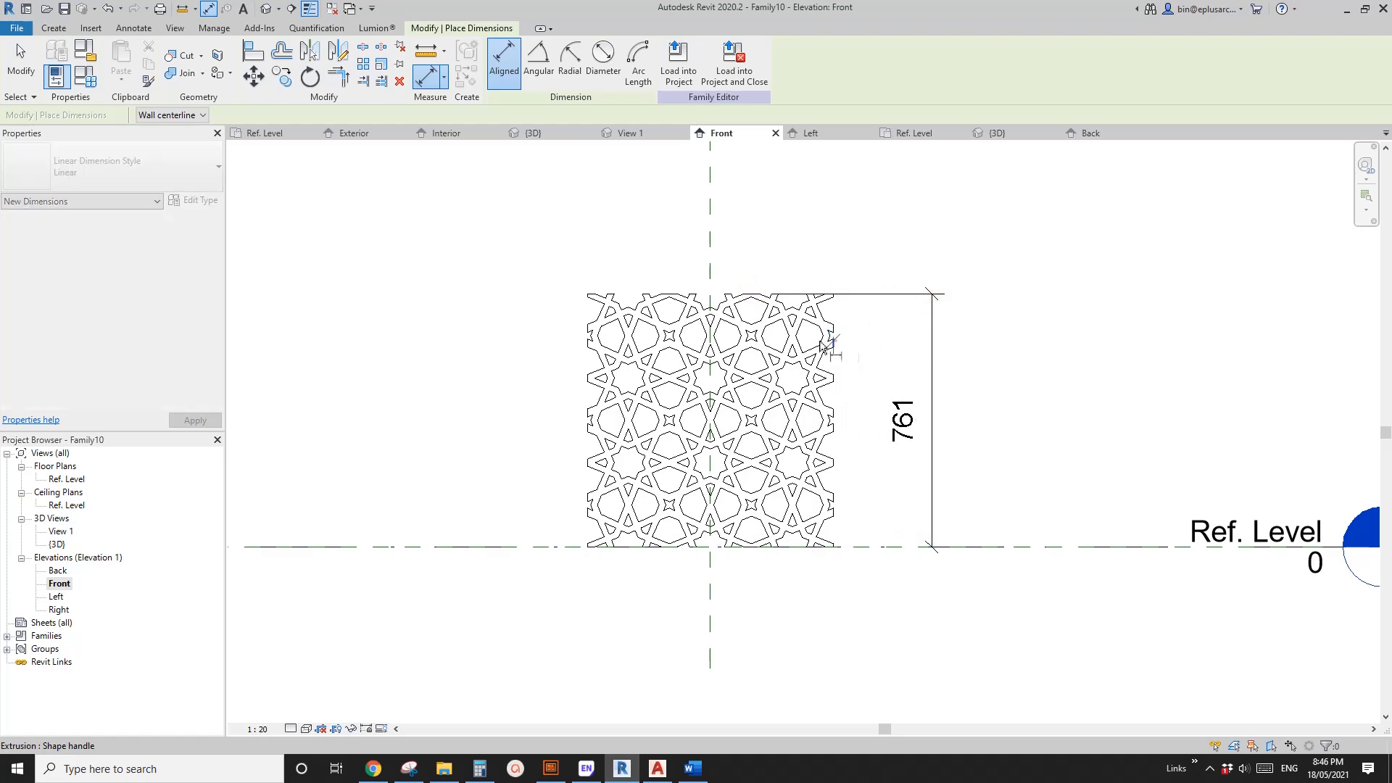
pyautogui.press('Escape')
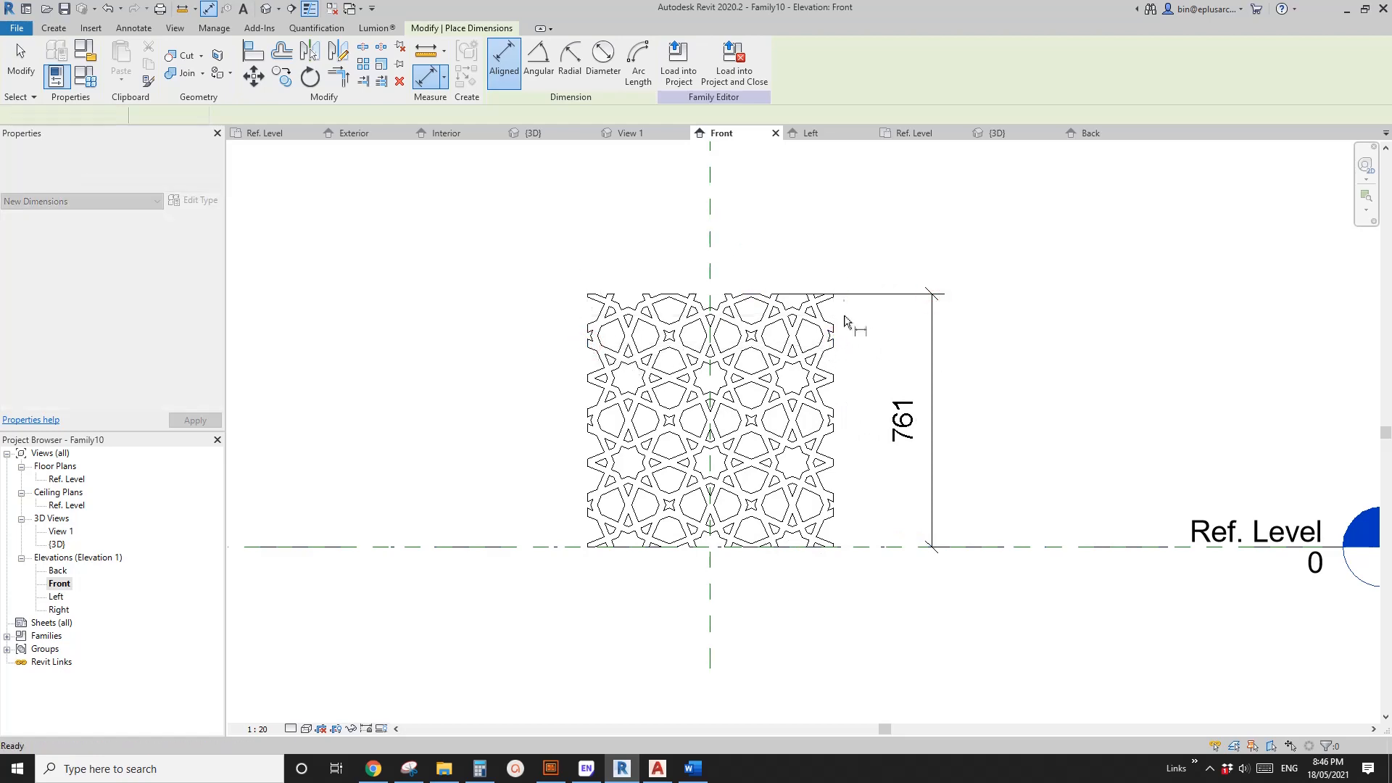
pyautogui.scroll(-1, 839, 317)
pyautogui.press('Escape')
pyautogui.moveTo(959, 267); pyautogui.dragTo(914, 306)
pyautogui.press('Delete')
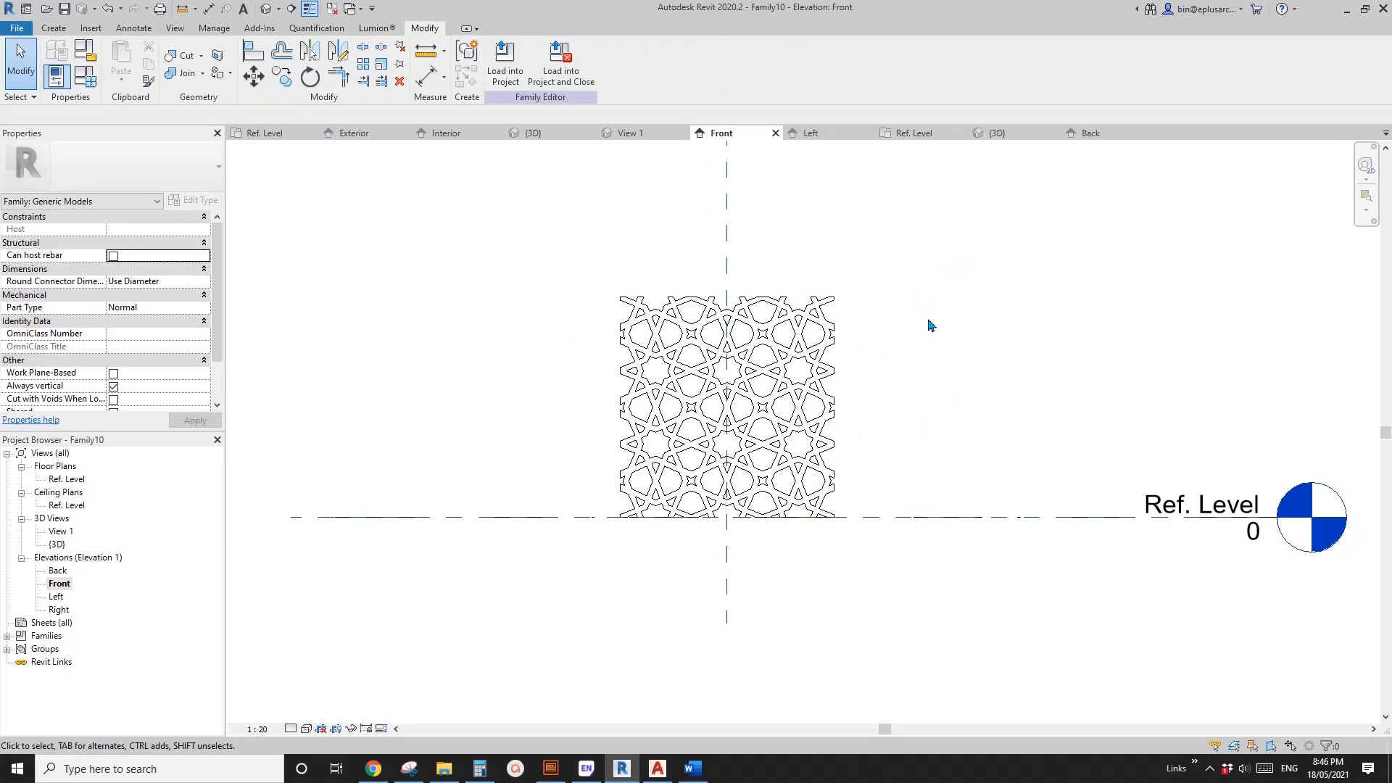
# Copy the panel from its upper-right corner to its upper-left corner so the copy adjoins the original's left edge
pyautogui.moveTo(541, 258); pyautogui.dragTo(898, 584)
pyautogui.click(823, 321)
pyautogui.scroll(2, 826, 297)
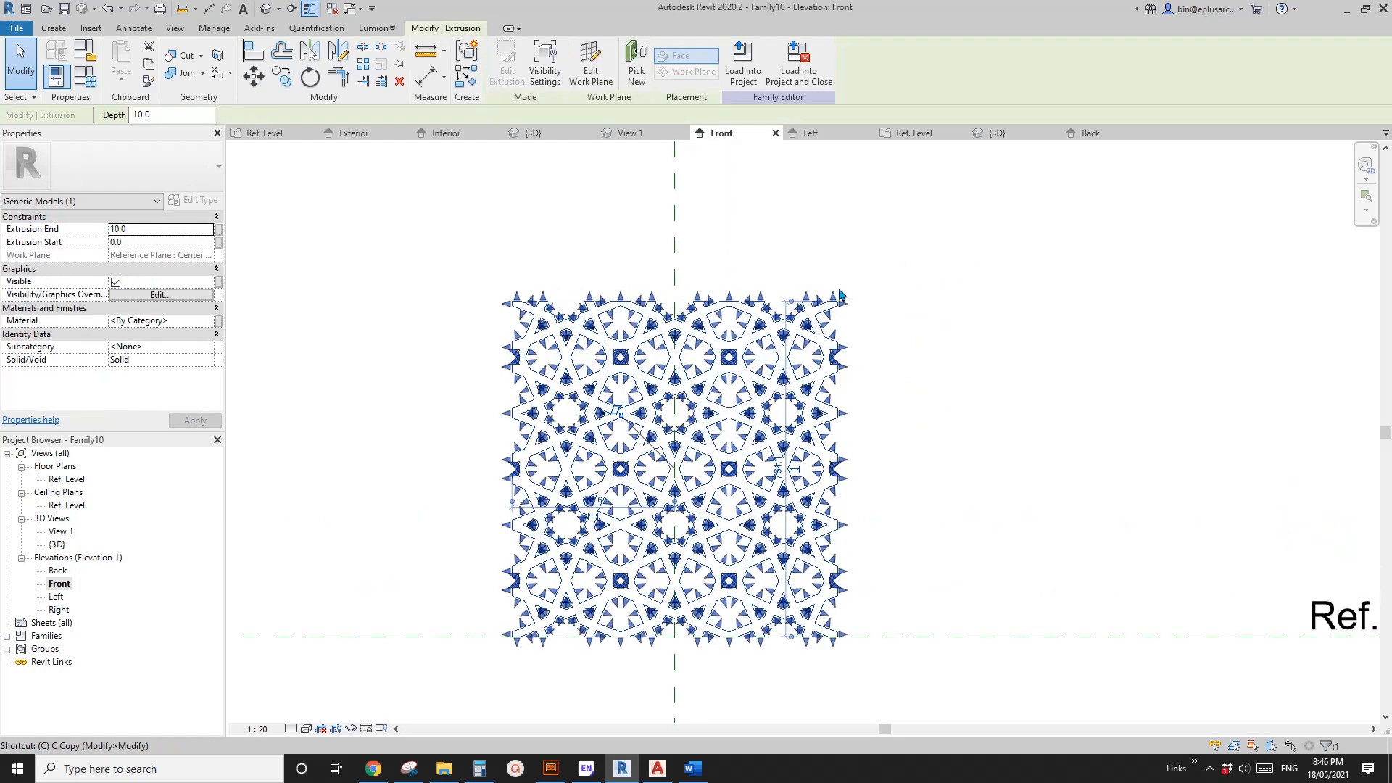
pyautogui.press('c')
pyautogui.press('o')
pyautogui.click(834, 295)
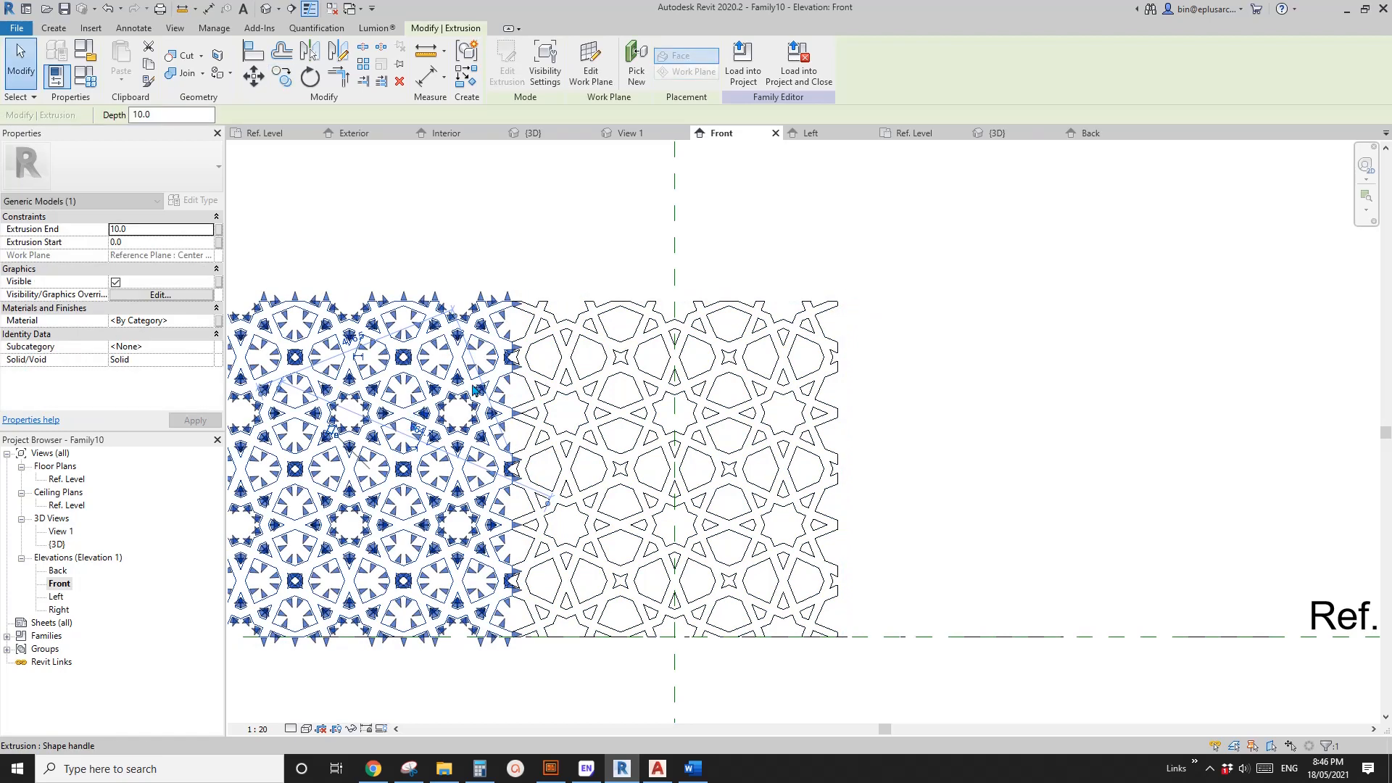
pyautogui.press('Escape')
# Copy the center panel from its upper-left corner to its upper-right corner so the copy adjoins its right edge
pyautogui.moveTo(507, 271); pyautogui.dragTo(879, 640)
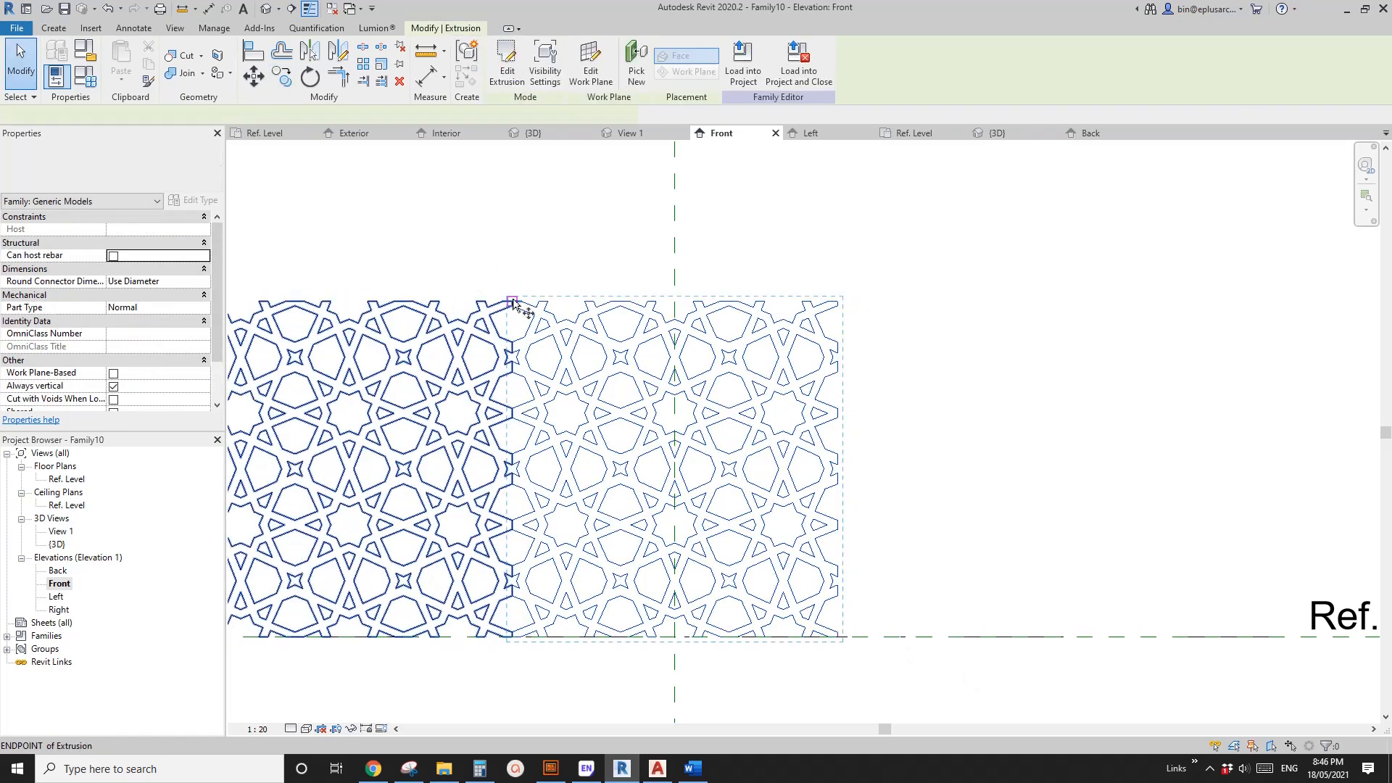
pyautogui.press('c')
pyautogui.press('o')
pyautogui.click(513, 300)
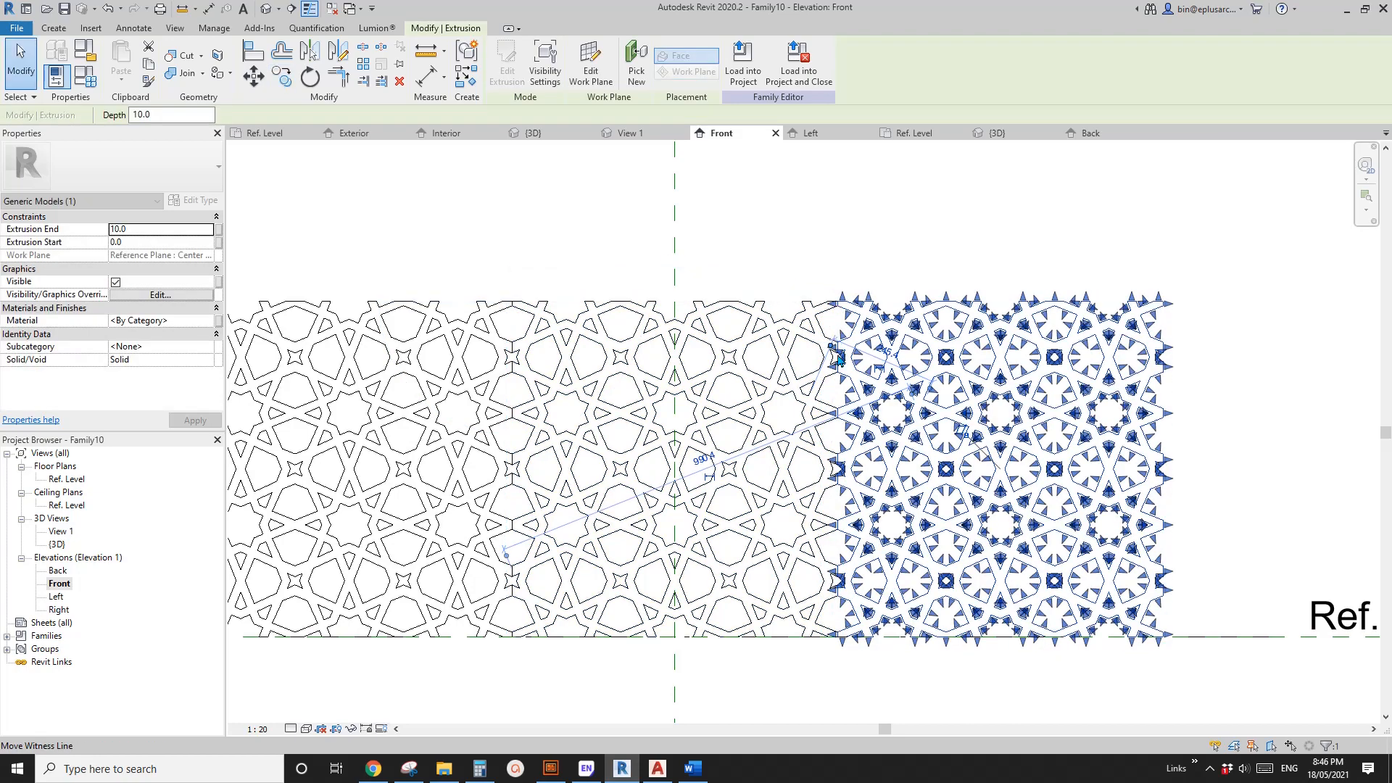
pyautogui.press('Escape')
# Copy the row of three panels straight up from its lower-right corner to its upper-right corner to form a second row
pyautogui.scroll(-4, 808, 433)
pyautogui.moveTo(470, 341); pyautogui.dragTo(1055, 637)
pyautogui.scroll(2, 1014, 613)
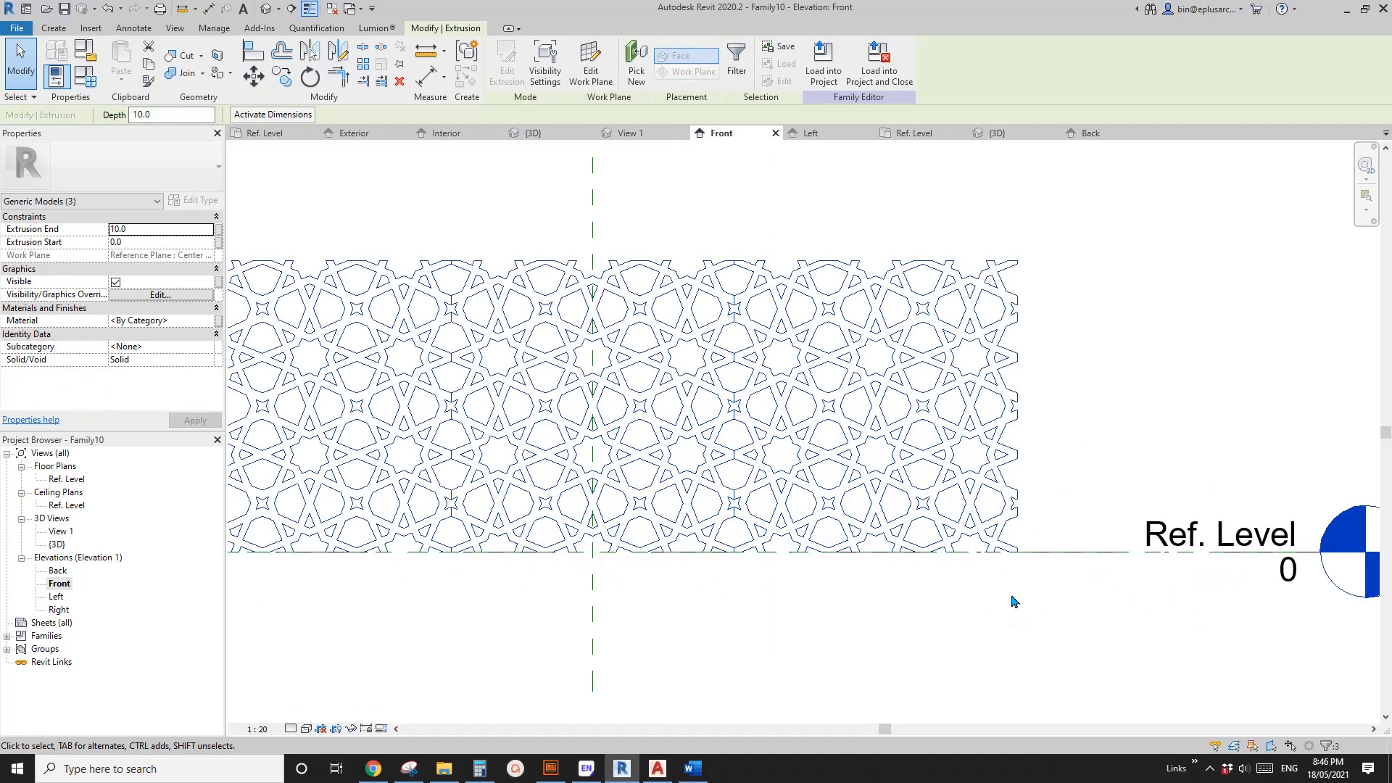
pyautogui.press('c')
pyautogui.press('o')
pyautogui.click(1018, 555)
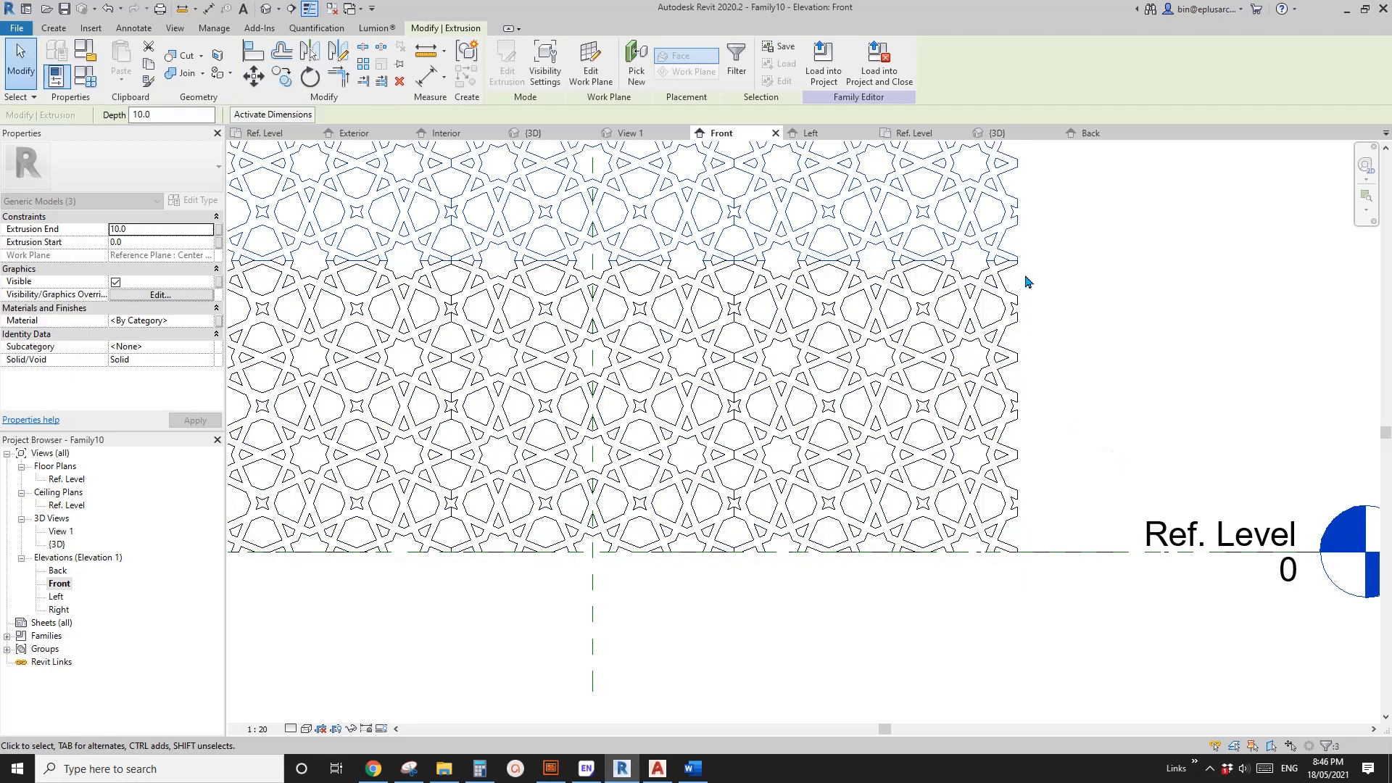
# Copy the second row straight up by one panel height to complete a three-by-three grid of panels
pyautogui.press('c')
pyautogui.press('o')
pyautogui.click(1018, 261)
pyautogui.moveTo(1019, 207); pyautogui.dragTo(1009, 495, button='middle')
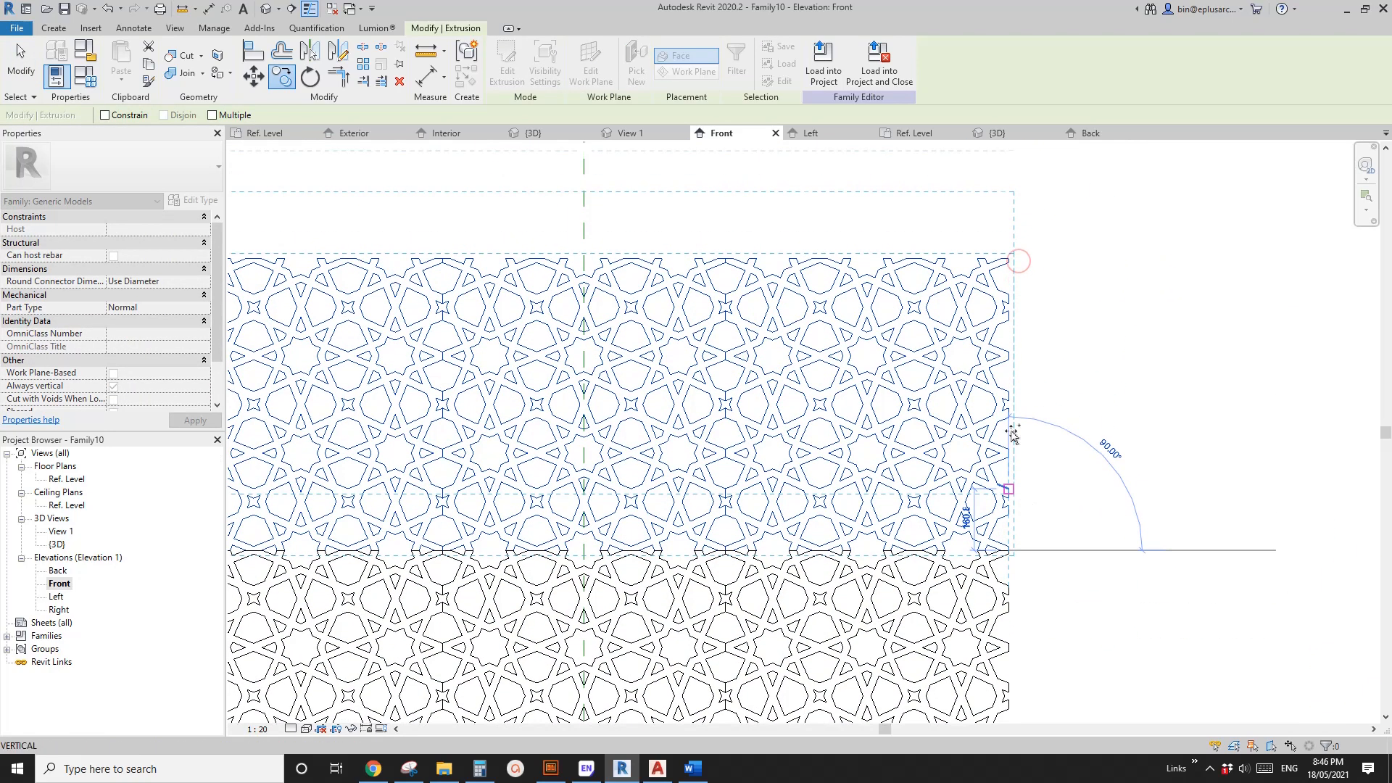
pyautogui.click(1008, 257)
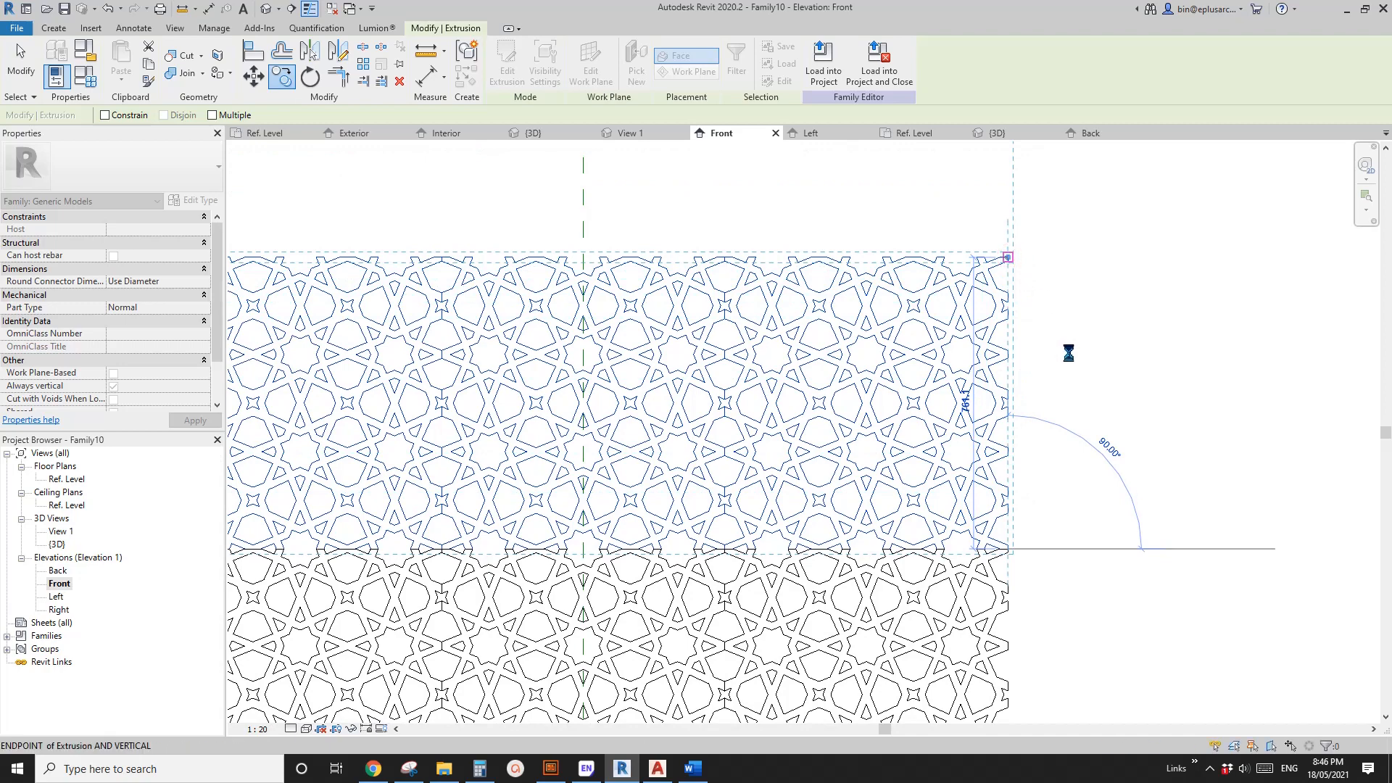
pyautogui.scroll(-3, 1069, 353)
pyautogui.press('Escape')
# Join the geometry of the right-column and adjacent center-column panels across their shared seams in the grid's lower part
pyautogui.moveTo(910, 451); pyautogui.dragTo(869, 503, button='middle')
pyautogui.moveTo(814, 435); pyautogui.dragTo(771, 427, button='middle')
pyautogui.click(185, 74)
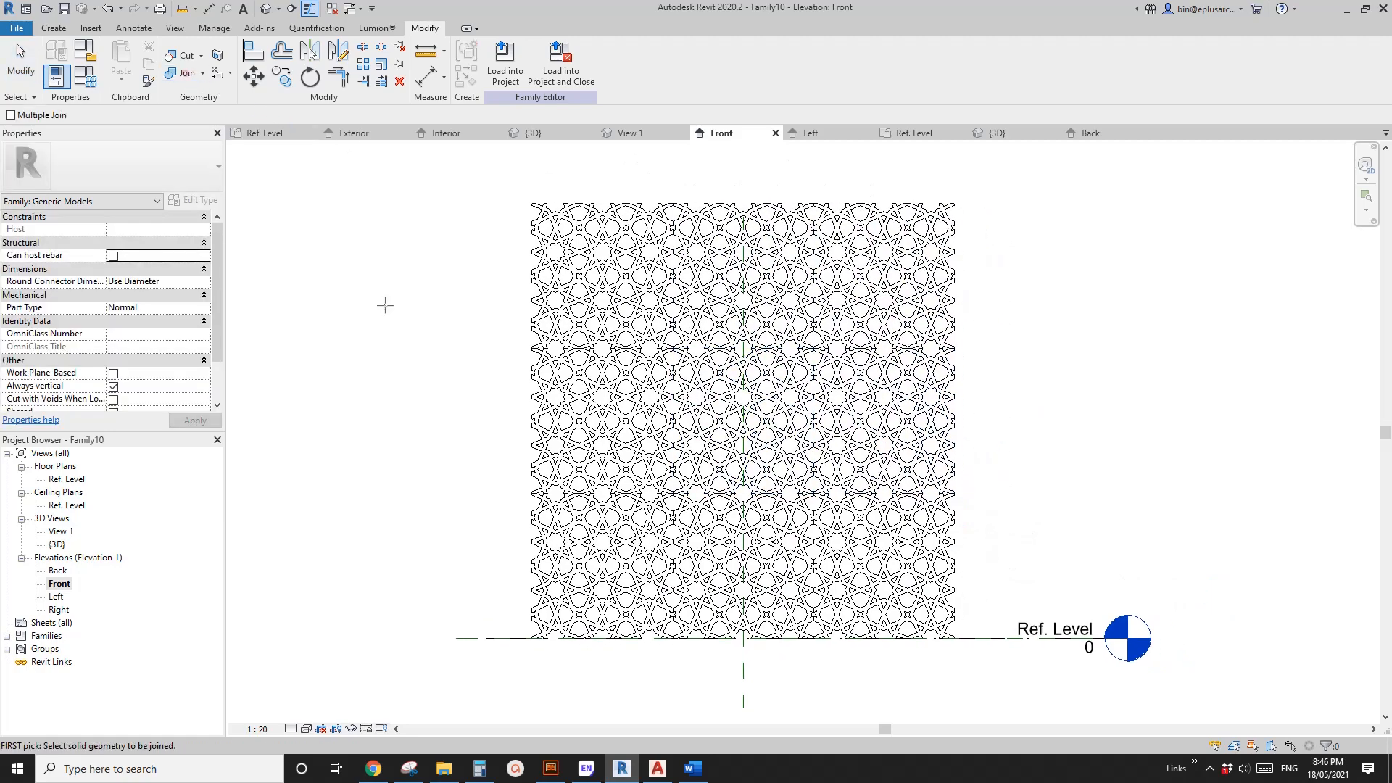
pyautogui.scroll(2, 696, 467)
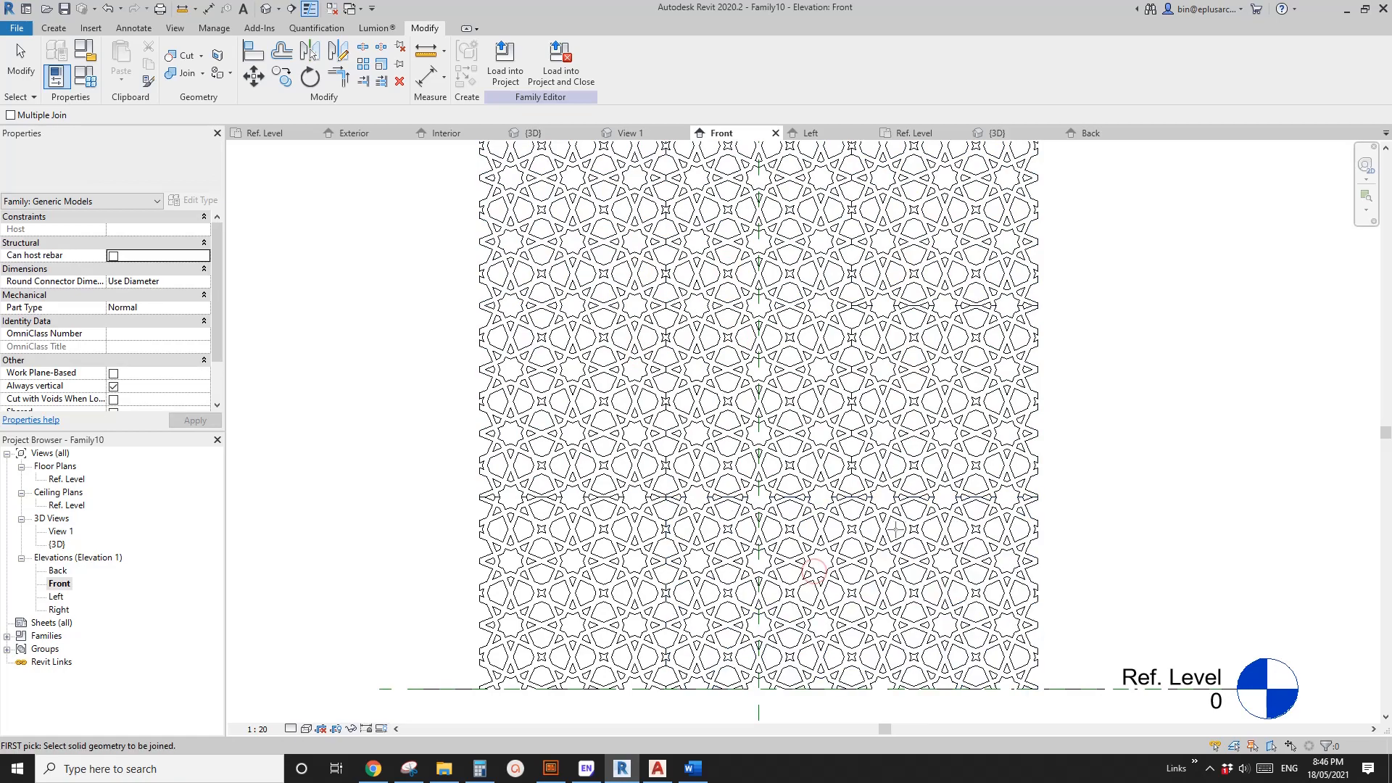
pyautogui.click(894, 476)
pyautogui.click(867, 510)
pyautogui.scroll(3, 855, 500)
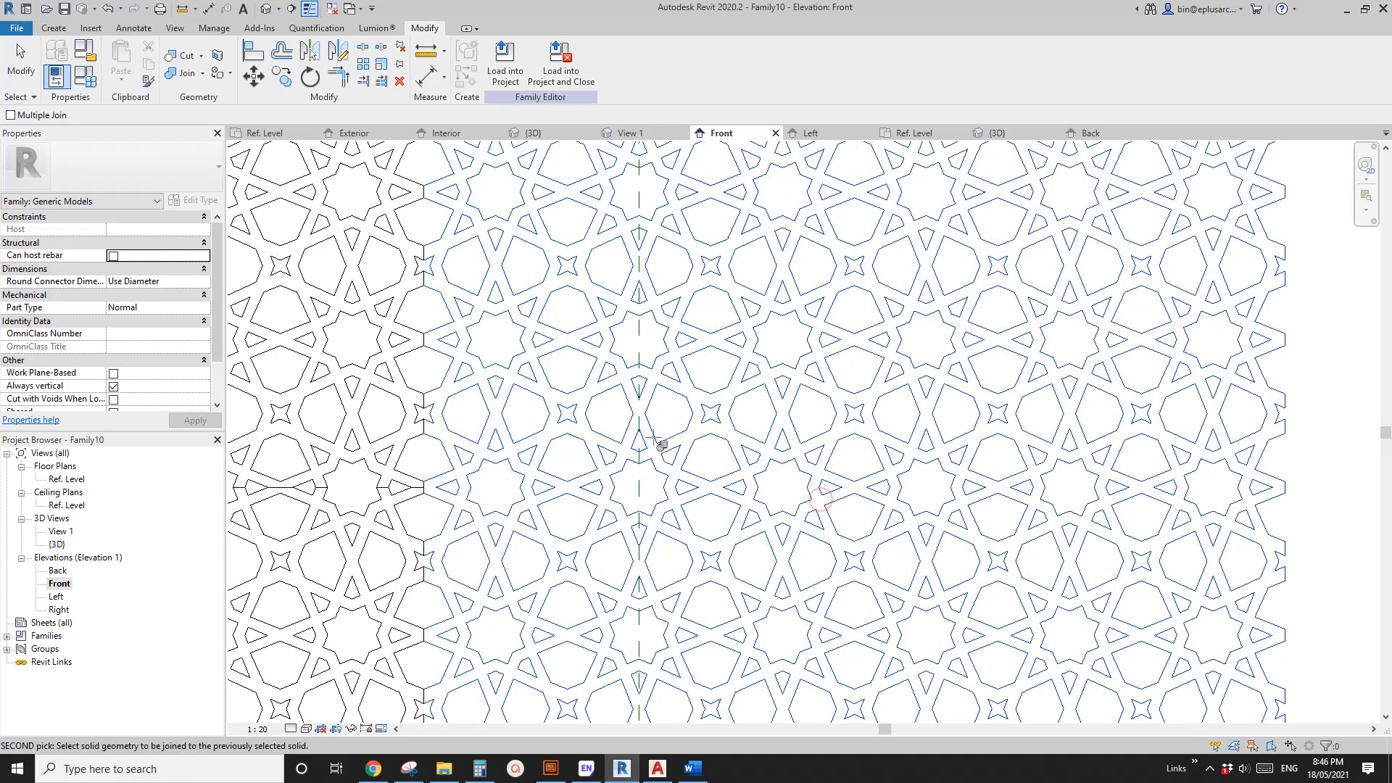
# Join the left-column panels to the already joined center and right panels with Join Geometry
pyautogui.scroll(-2, 802, 399)
pyautogui.scroll(3, 841, 356)
pyautogui.click(833, 345)
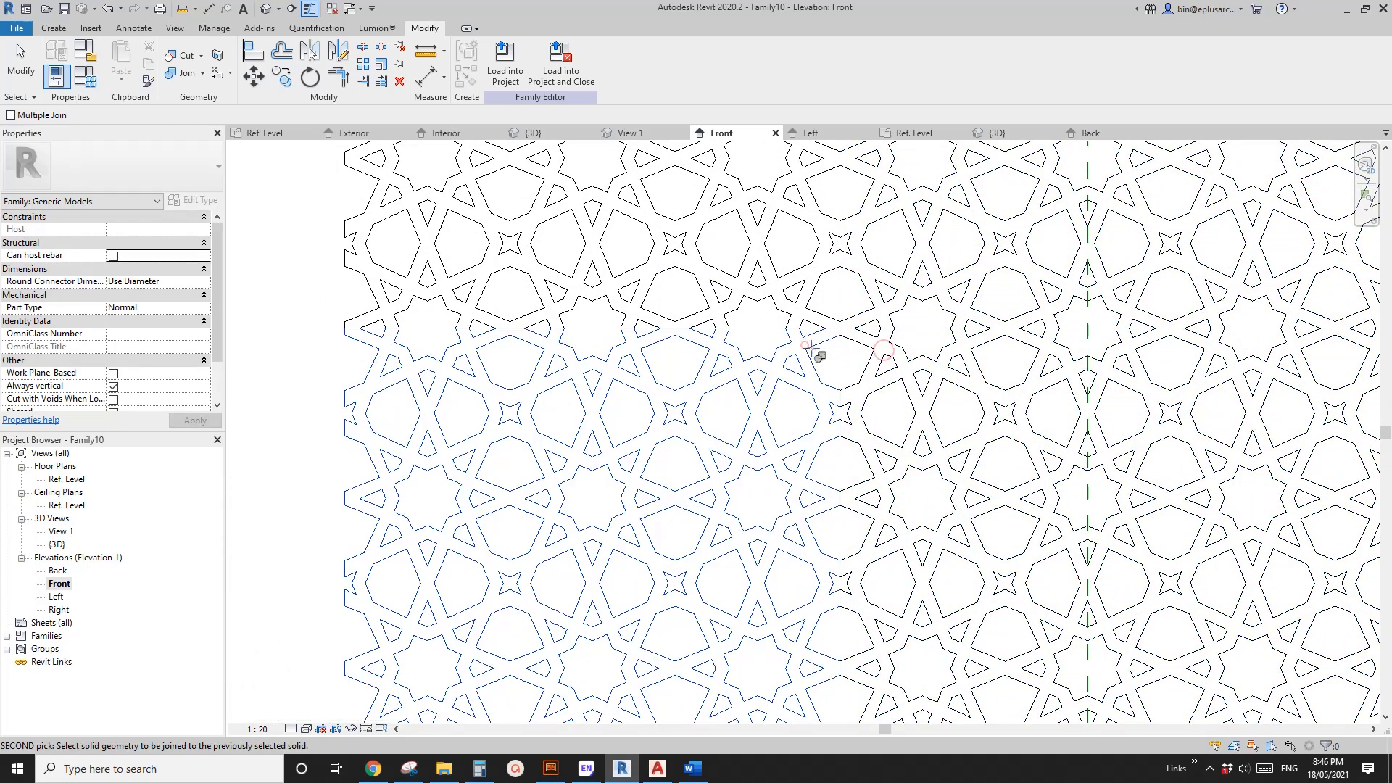
pyautogui.click(866, 347)
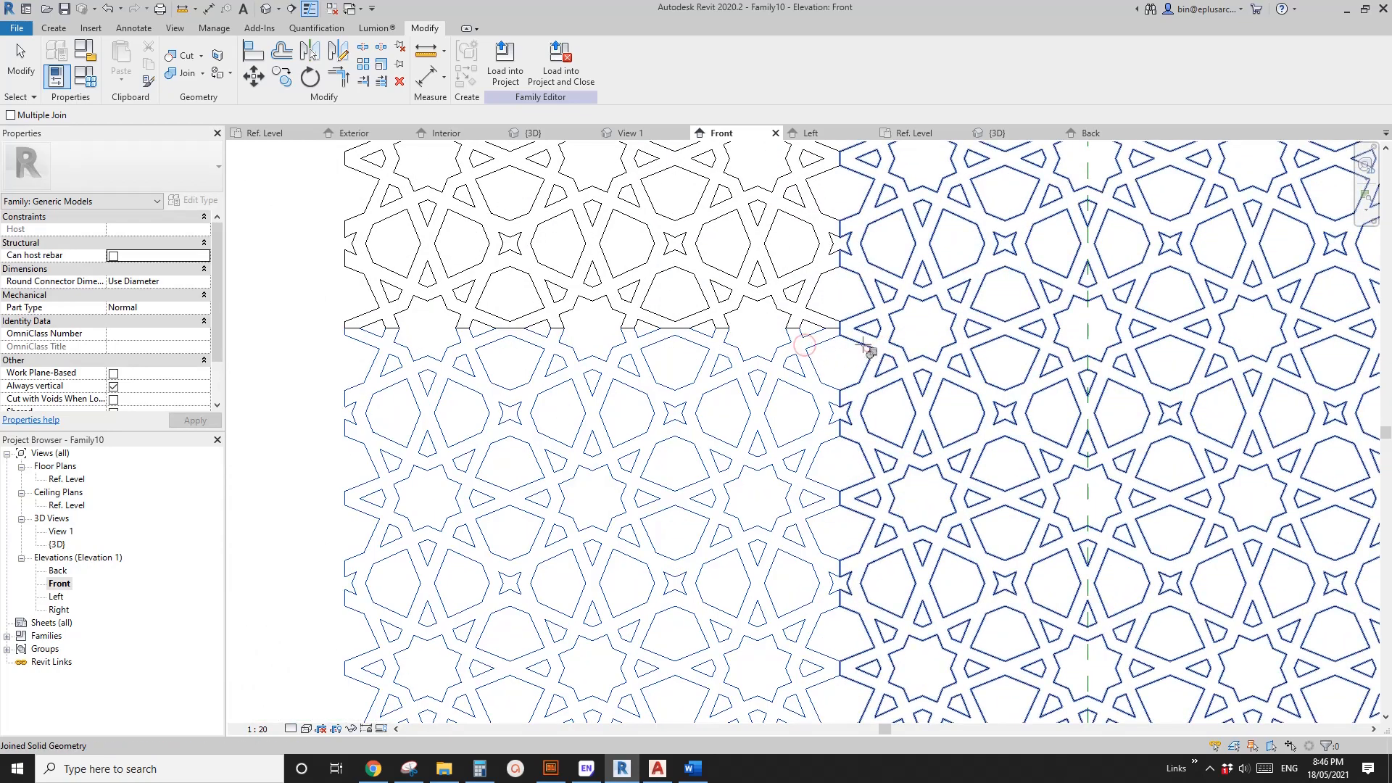
pyautogui.click(798, 345)
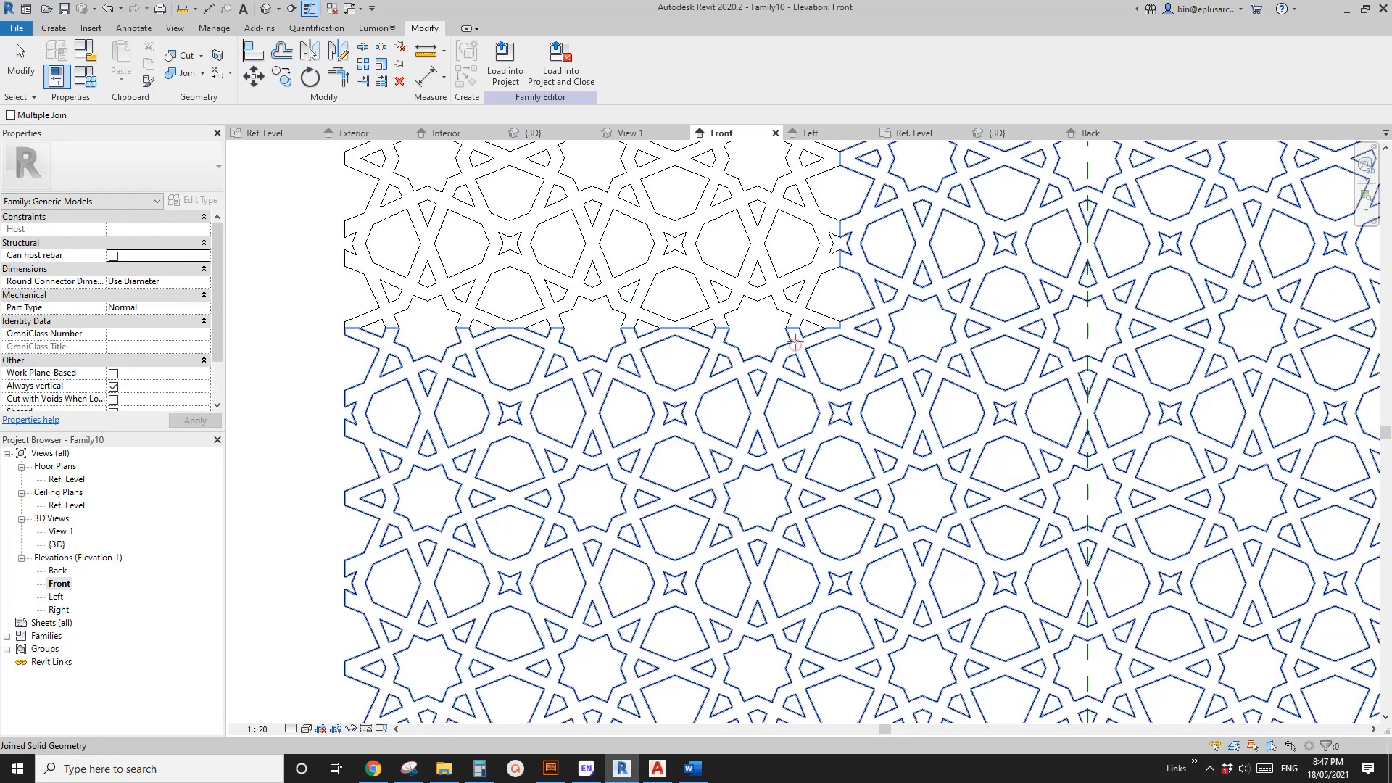
pyautogui.click(794, 336)
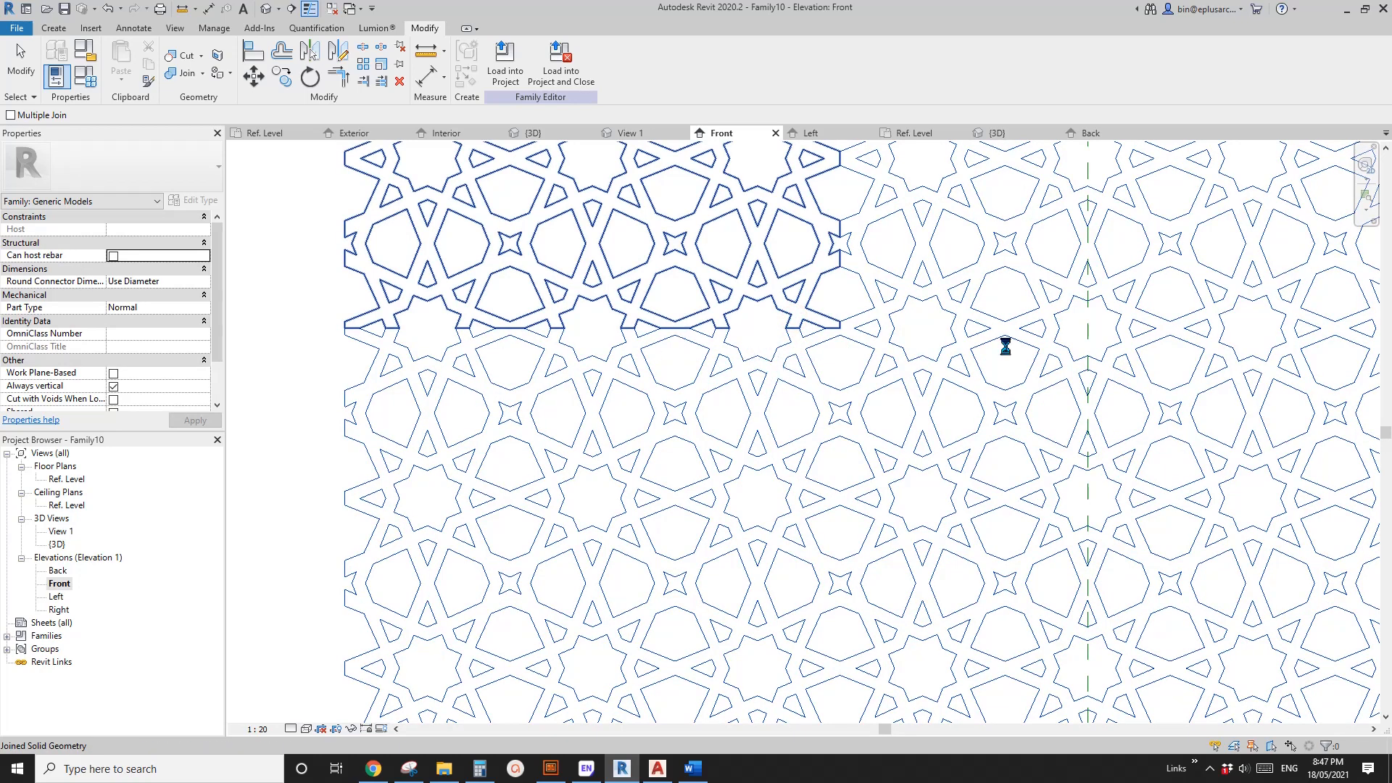
# Join the remaining top-row right panel to the rest of the grid and end the Join command
pyautogui.scroll(-4, 939, 349)
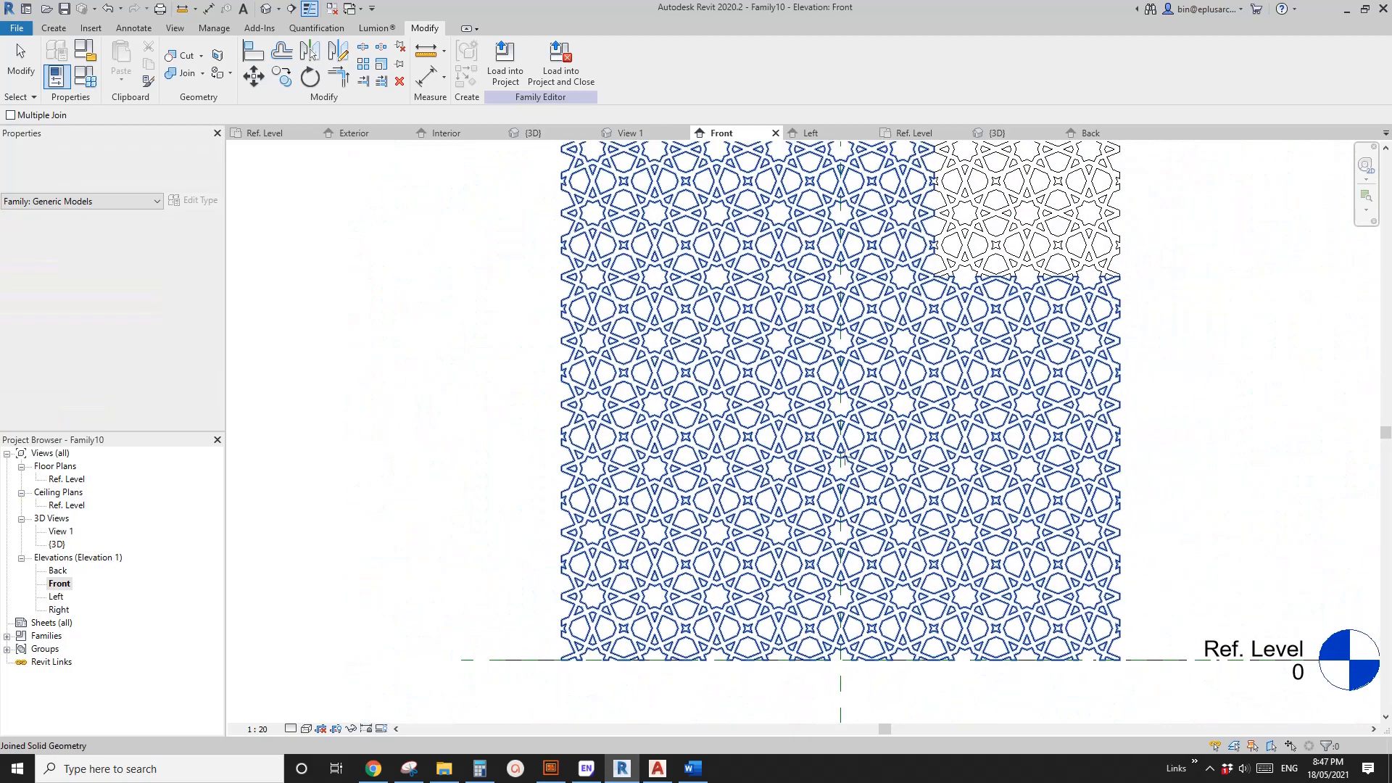
pyautogui.scroll(4, 942, 268)
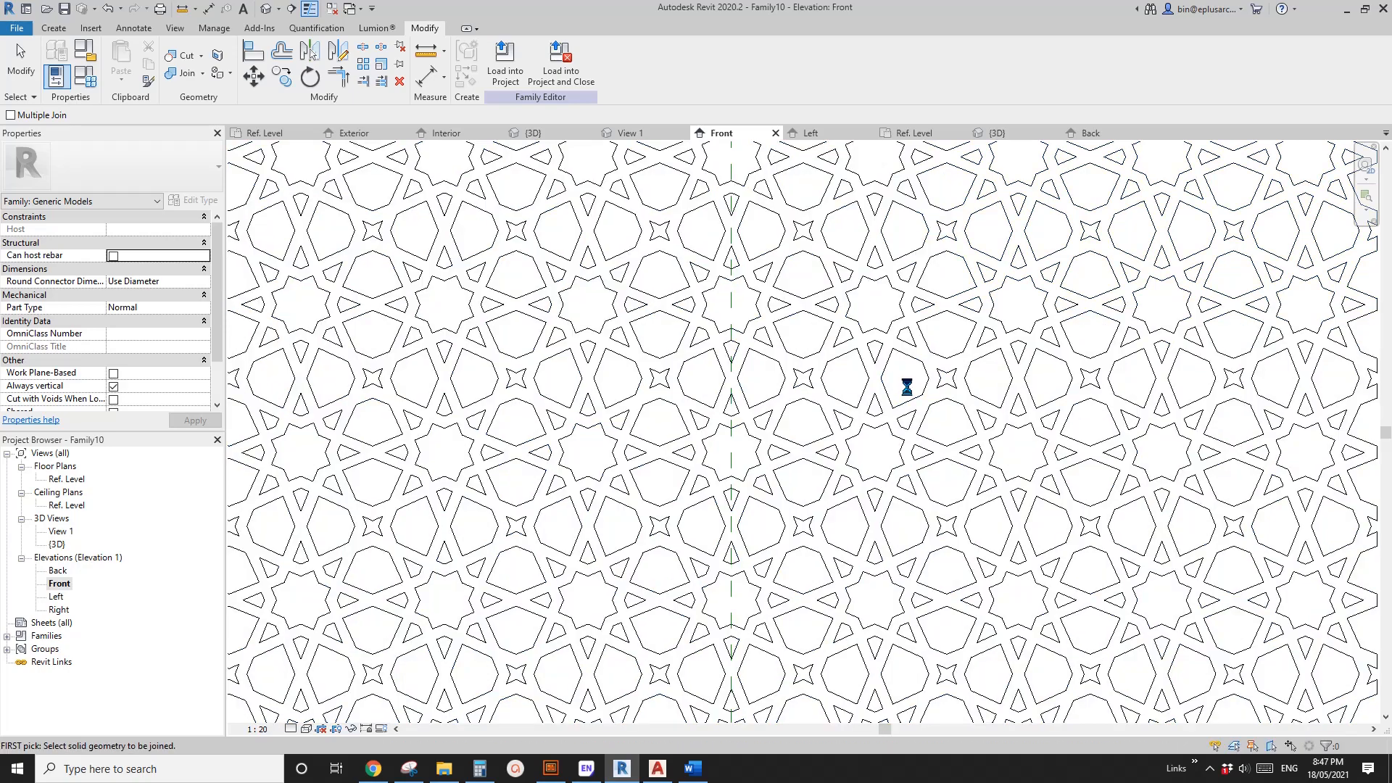
pyautogui.scroll(-4, 907, 386)
pyautogui.scroll(-2, 1207, 433)
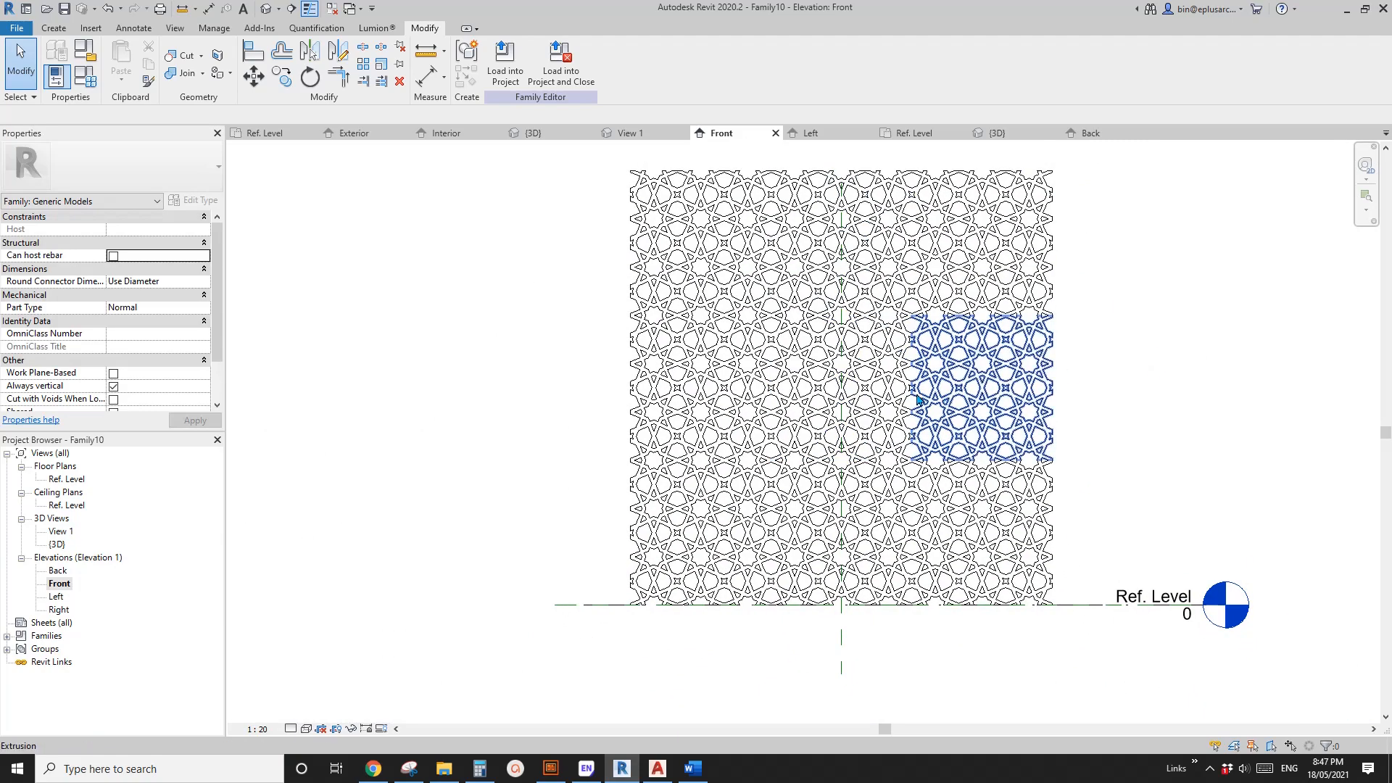
# Load the panel family into the window family and place it at the intersection of the Center (Left/Right) and Center (Front/Back) planes
pyautogui.scroll(2, 1008, 348)
pyautogui.moveTo(892, 427); pyautogui.dragTo(886, 428, button='middle')
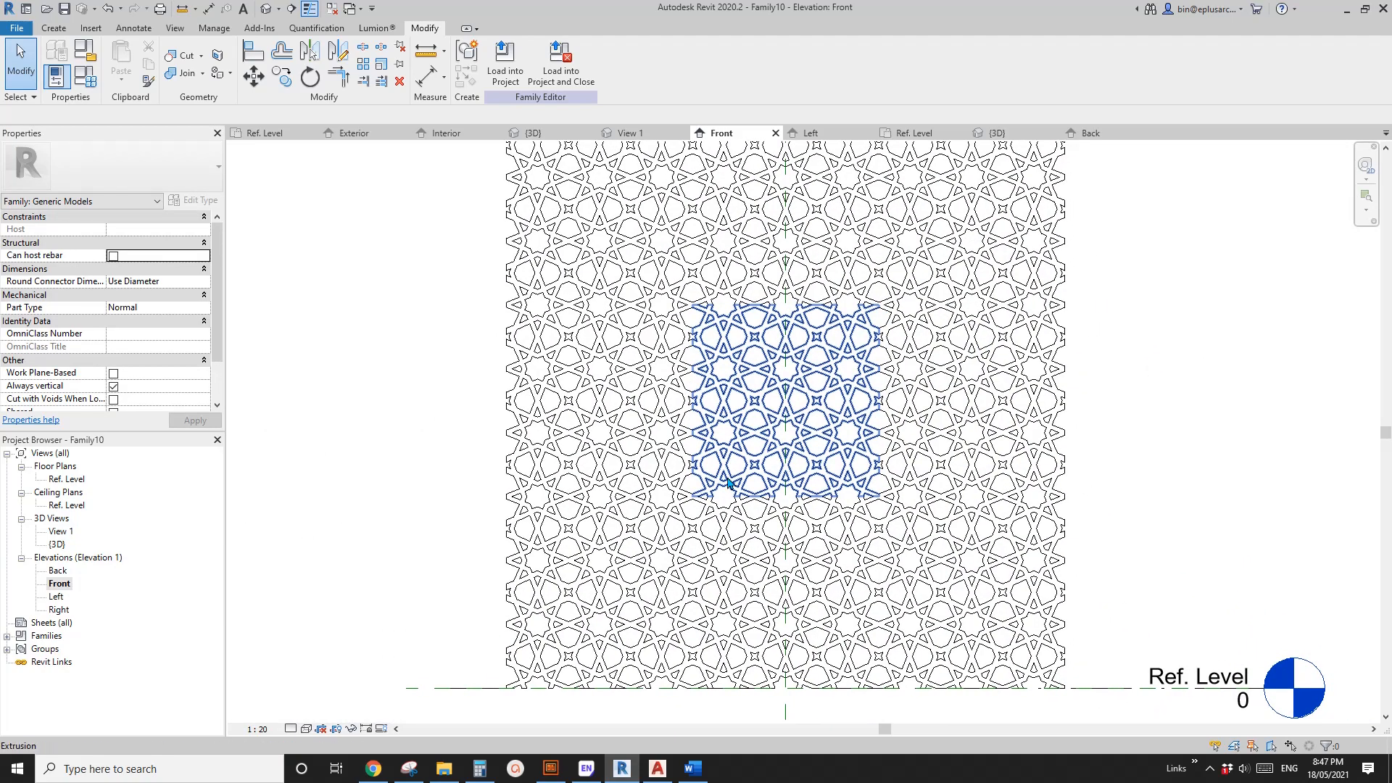
pyautogui.scroll(-1, 824, 429)
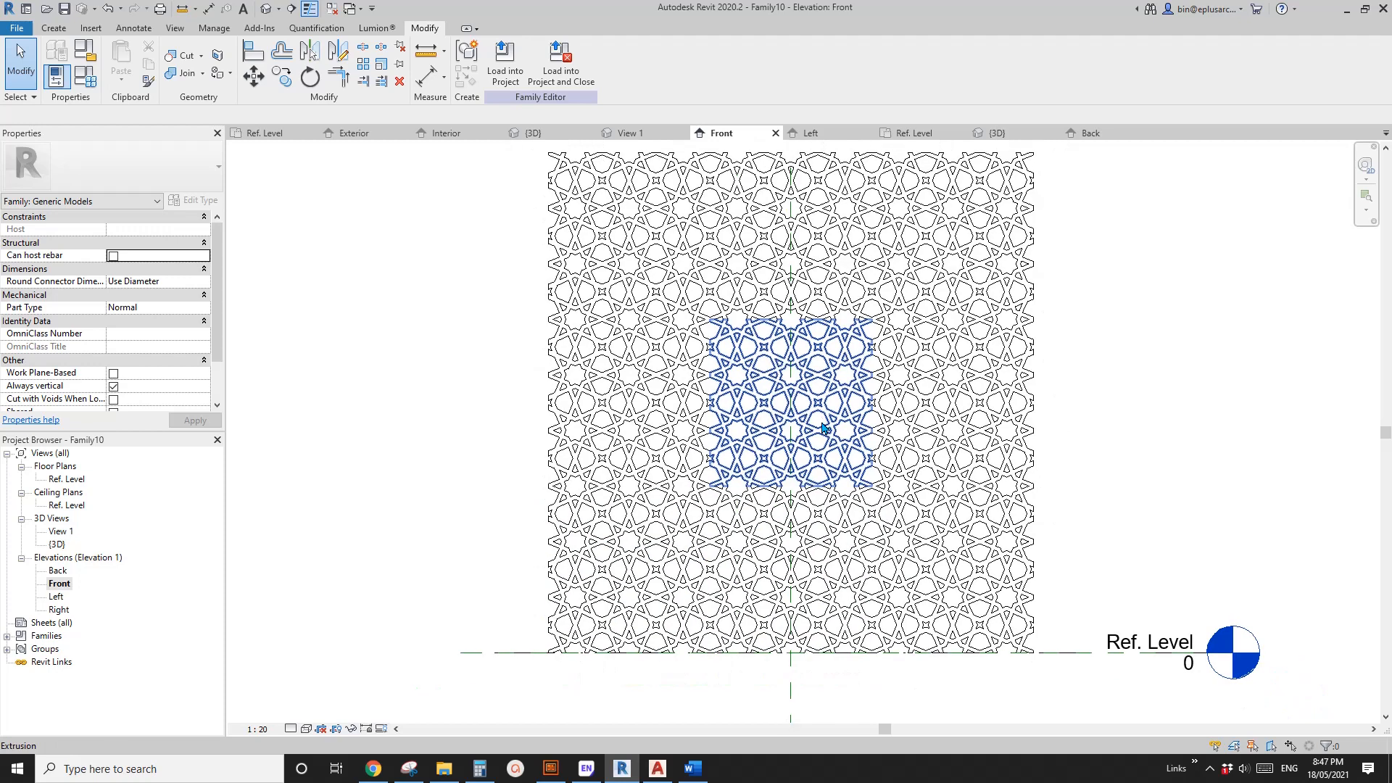
pyautogui.moveTo(821, 429); pyautogui.dragTo(841, 462, button='middle')
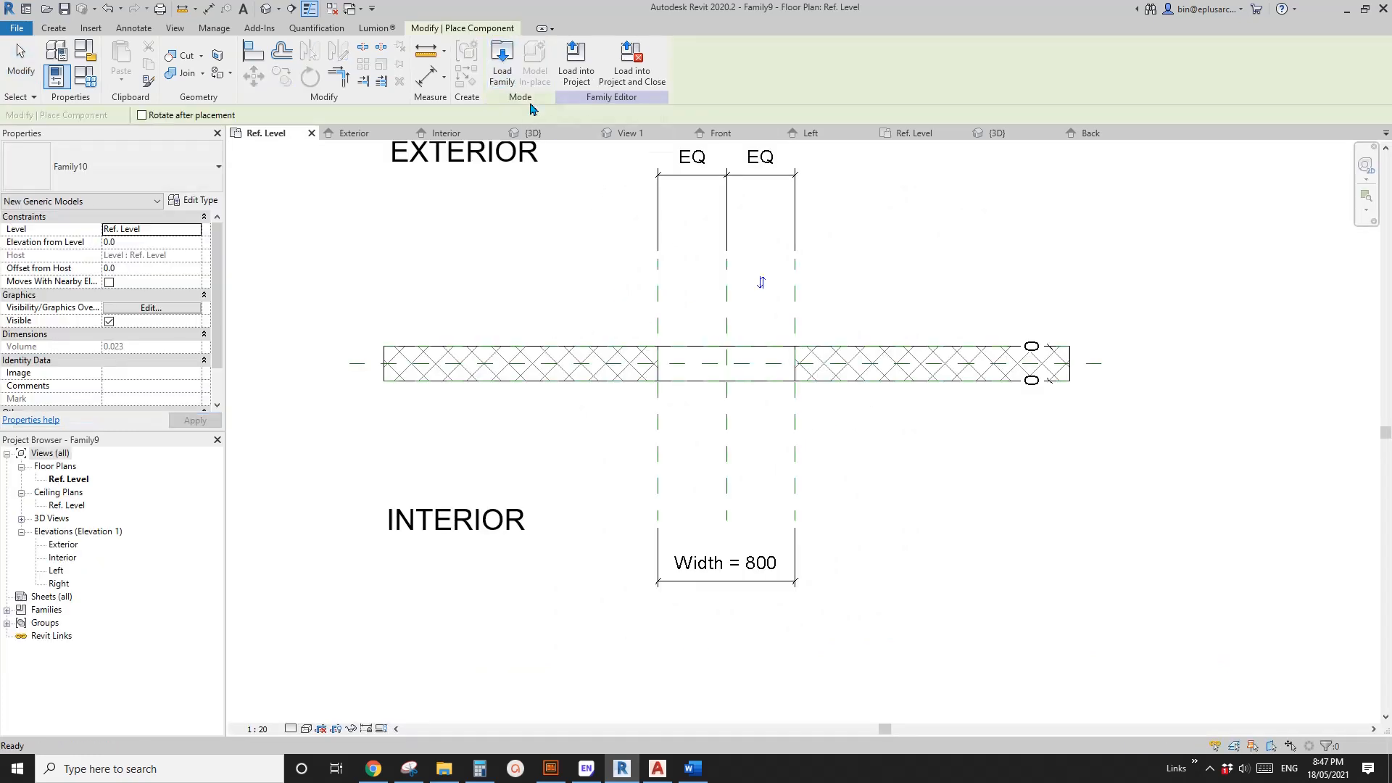
pyautogui.scroll(2, 728, 365)
pyautogui.scroll(3, 728, 366)
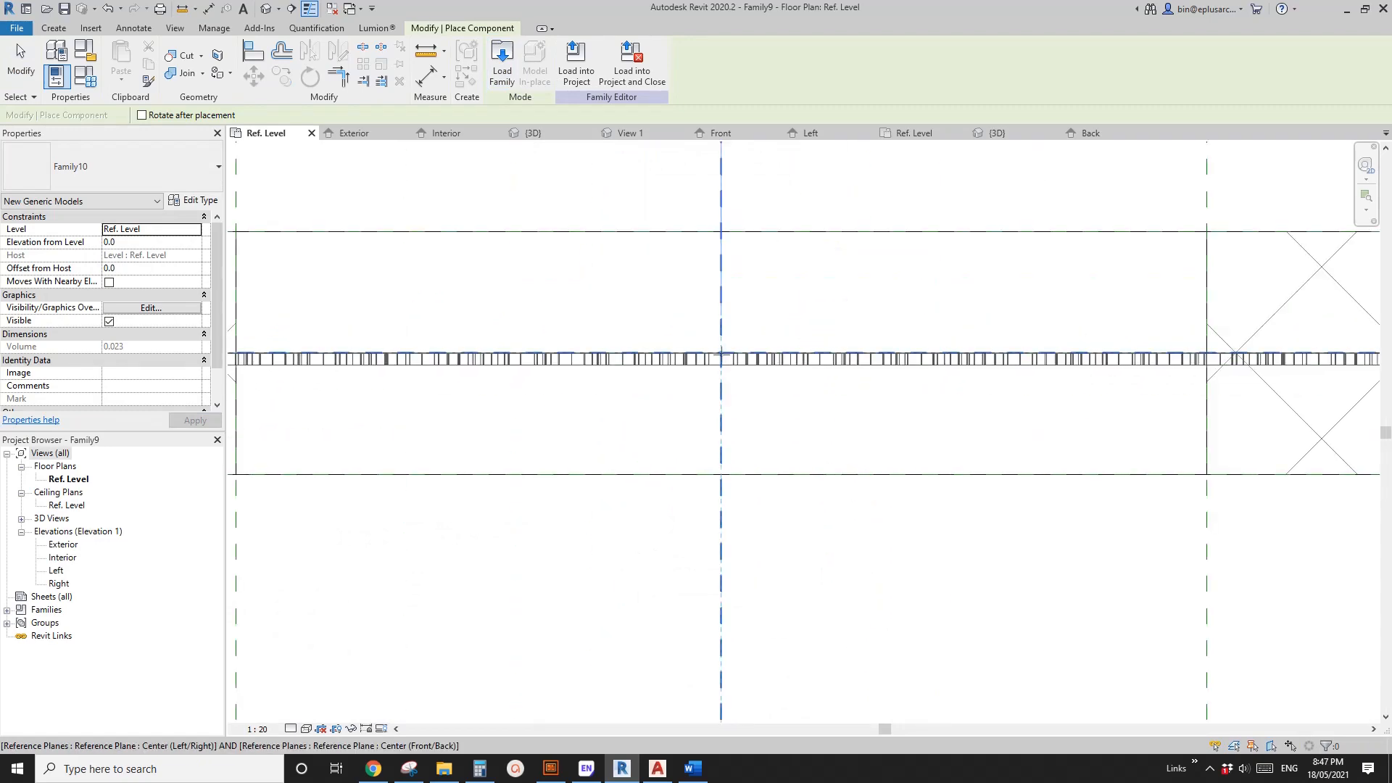
pyautogui.click(721, 356)
pyautogui.scroll(-3, 714, 377)
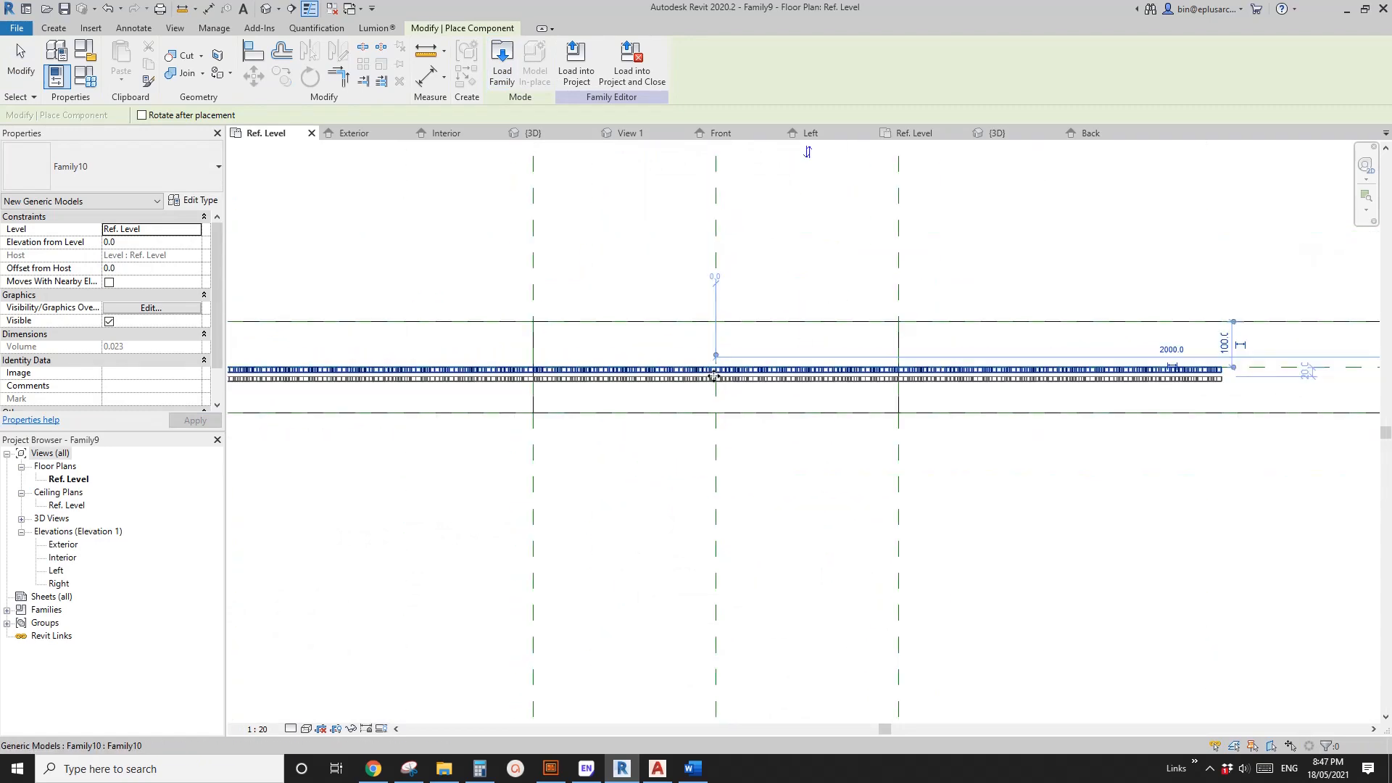
pyautogui.press('Escape')
# Move the placed panel from the middle of its thickness straight up to the Center (Front/Back) reference plane
pyautogui.scroll(4, 721, 373)
pyautogui.click(721, 371)
pyautogui.press('m')
pyautogui.press('v')
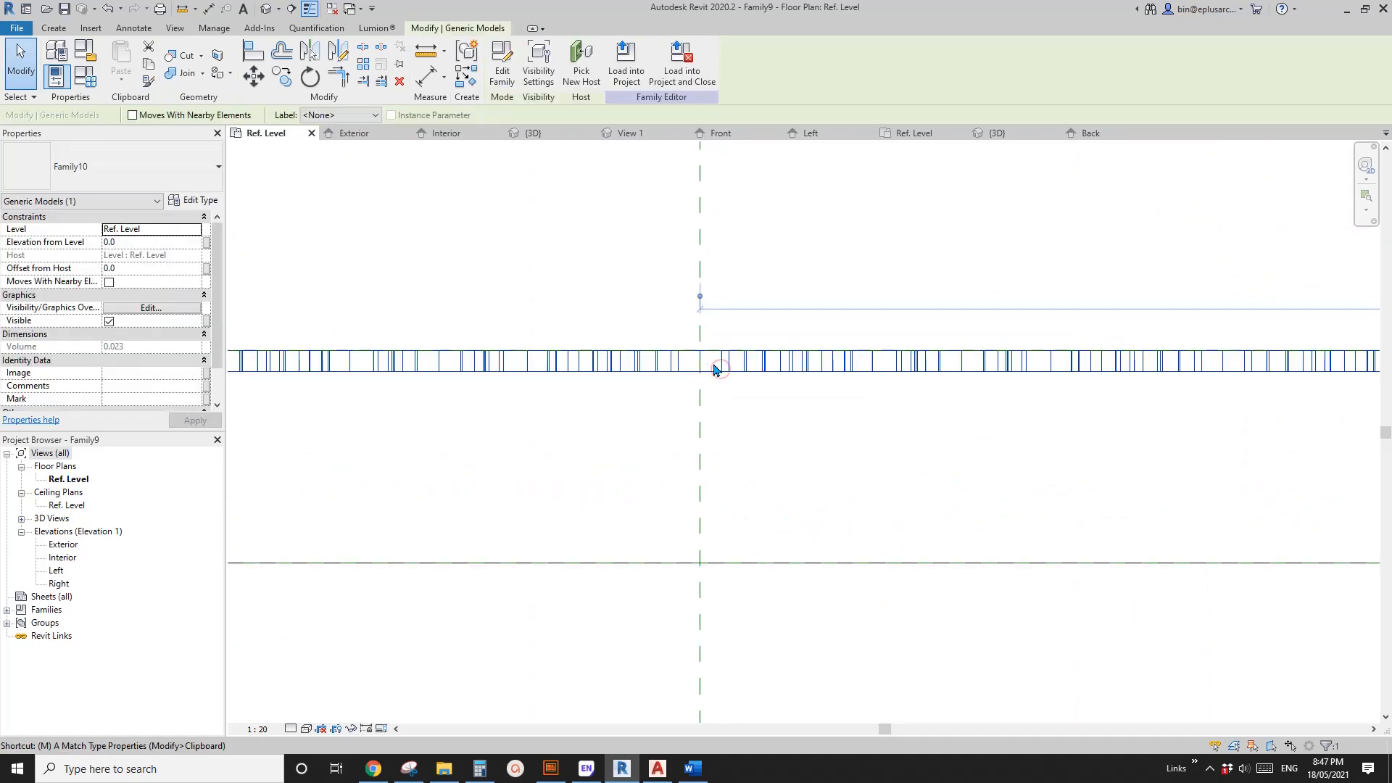
pyautogui.scroll(4, 707, 368)
pyautogui.click(704, 362)
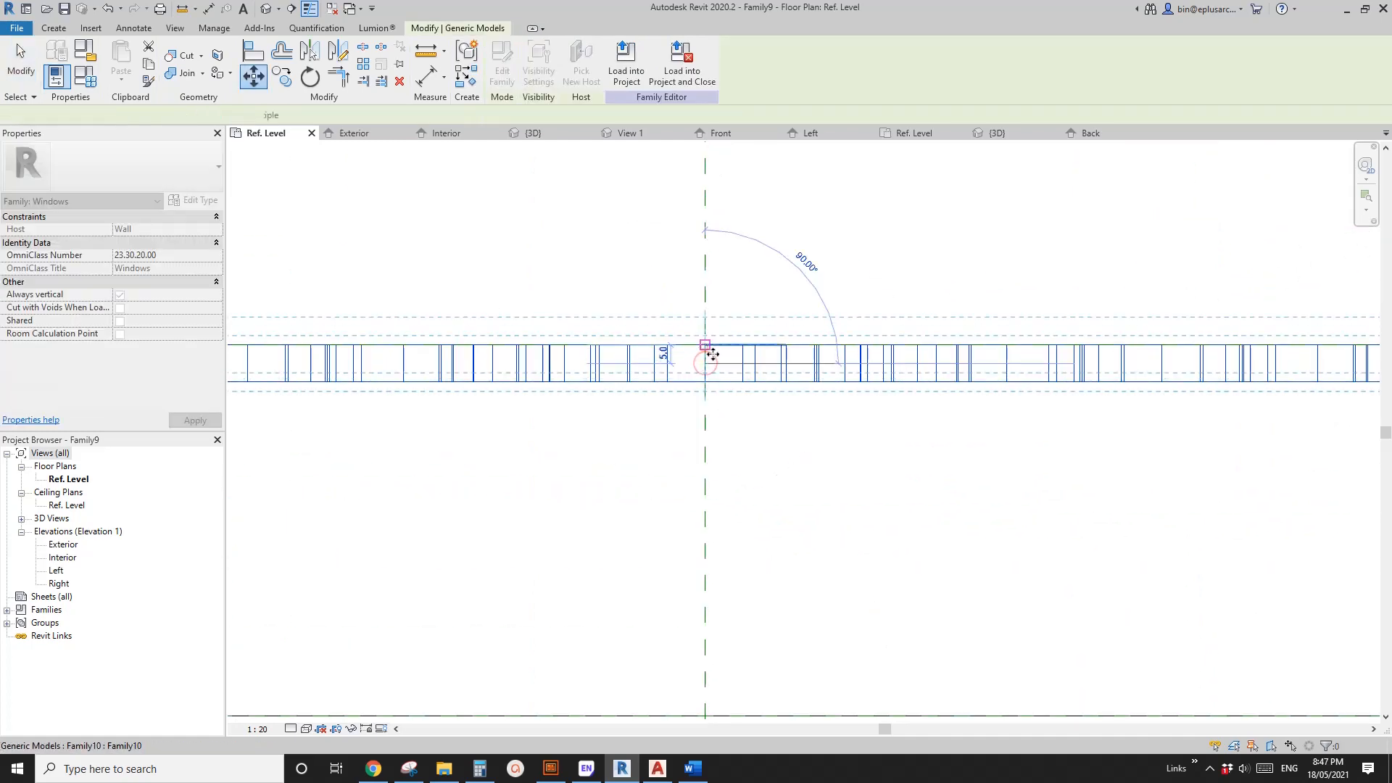
# Finish moving the lattice panel onto the wall's centre line at the central reference plane in plan
pyautogui.click(709, 352)
pyautogui.scroll(-2, 720, 353)
pyautogui.scroll(-6, 718, 356)
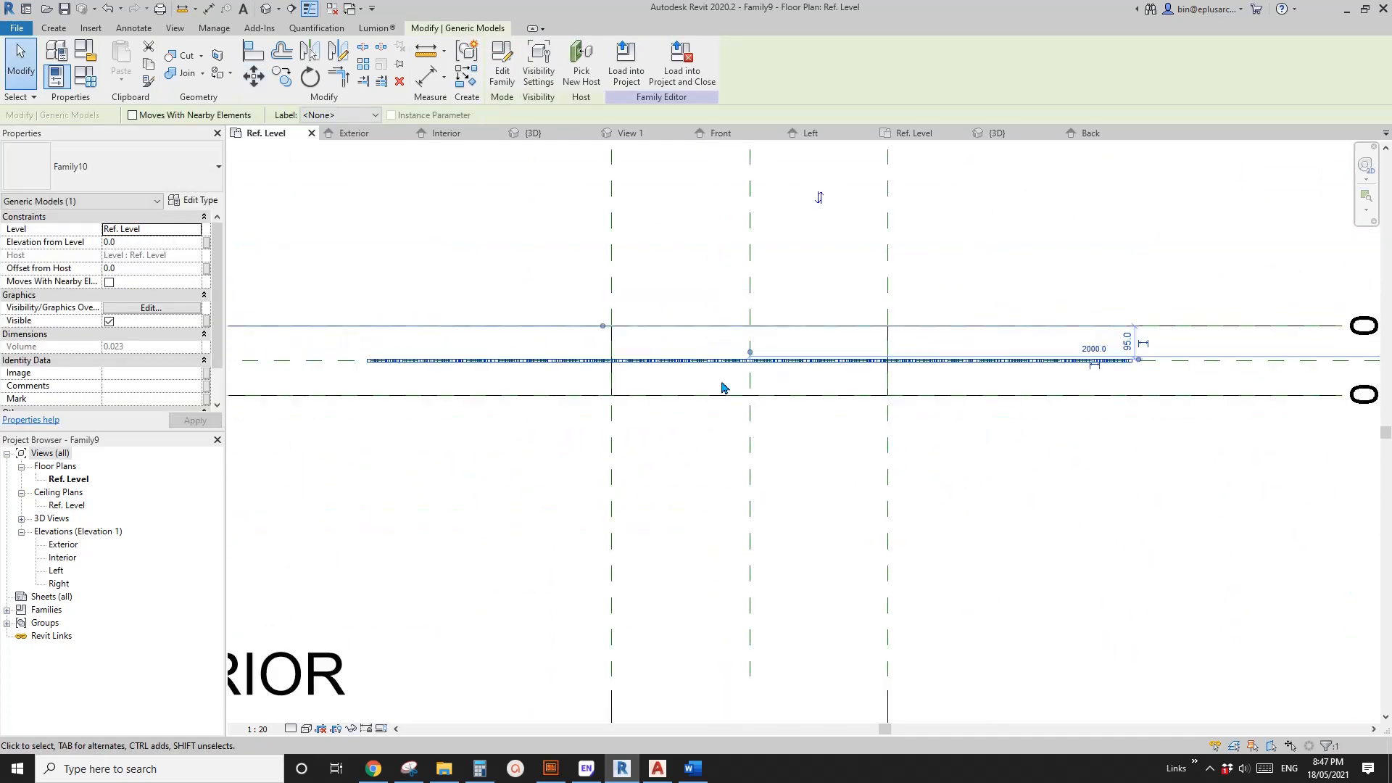
pyautogui.moveTo(666, 375)
pyautogui.mouseDown(button='middle')
pyautogui.moveTo(662, 342)
pyautogui.moveTo(569, 320)
pyautogui.mouseUp(button='middle')
pyautogui.click(689, 391)
# Open the 3D view and examine how the lattice panel sits in the wall's arched opening
pyautogui.click(267, 15)
pyautogui.keyDown('shift'); pyautogui.moveTo(684, 426); pyautogui.dragTo(696, 351, button='middle'); pyautogui.keyUp('shift')
pyautogui.click(727, 427)
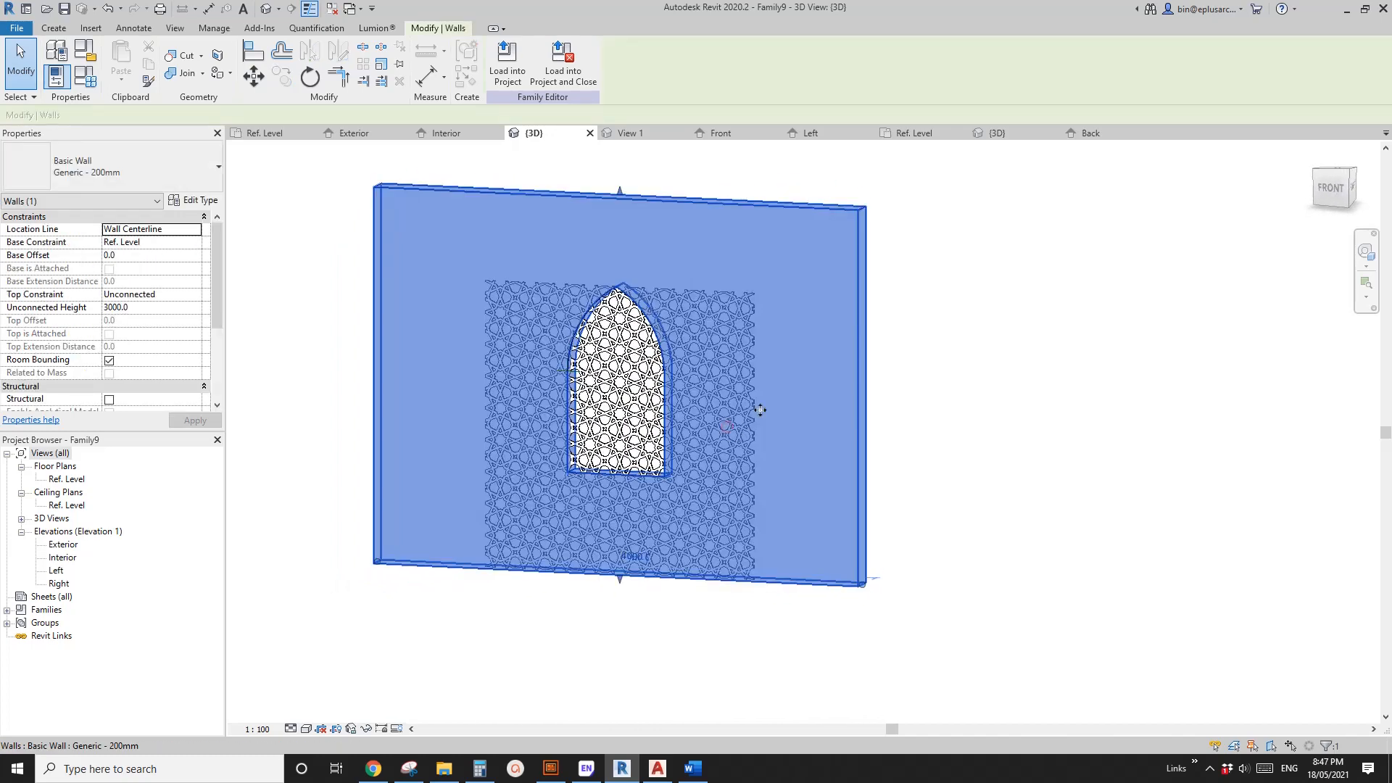
pyautogui.press('Escape')
pyautogui.click(810, 334)
pyautogui.keyDown('shift'); pyautogui.moveTo(819, 348); pyautogui.dragTo(746, 326, button='middle'); pyautogui.keyUp('shift')
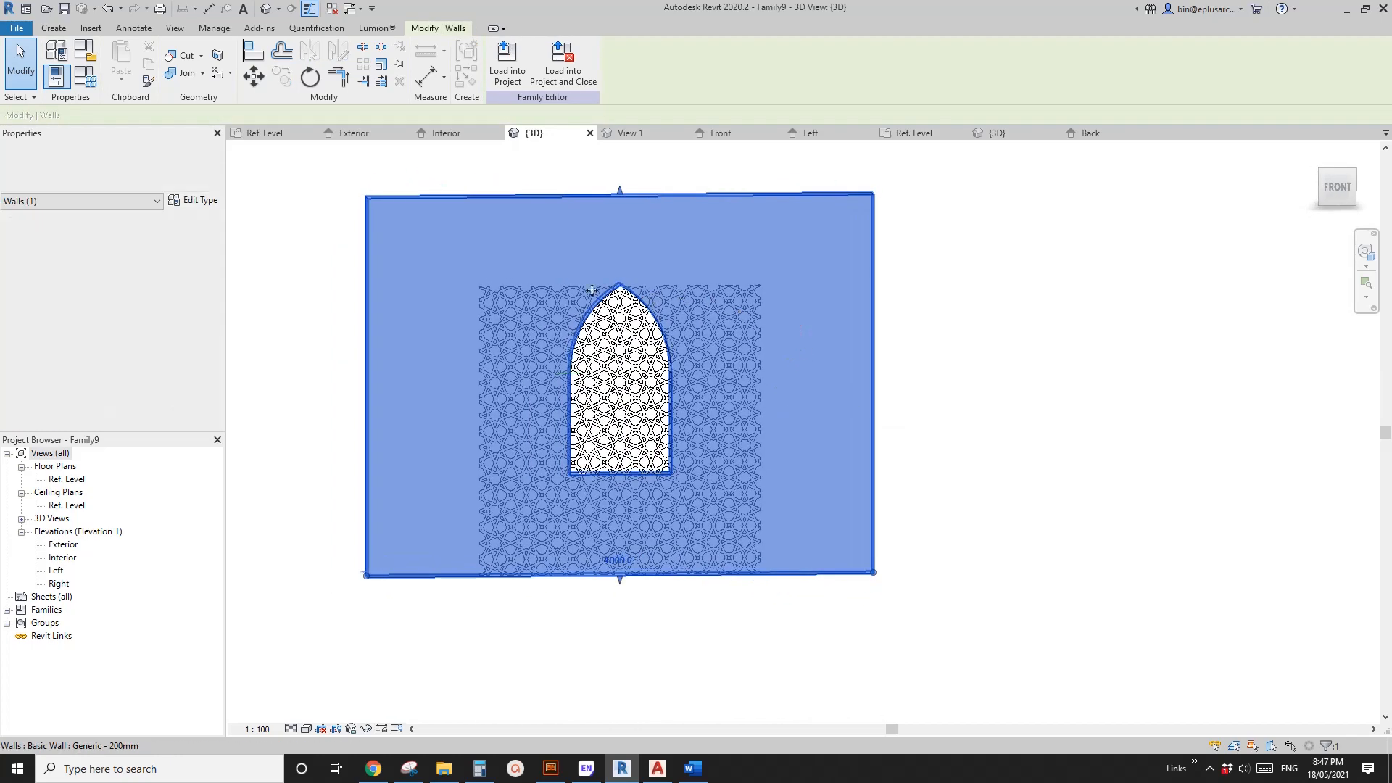
pyautogui.keyDown('shift'); pyautogui.moveTo(661, 414); pyautogui.dragTo(596, 464, button='middle'); pyautogui.keyUp('shift')
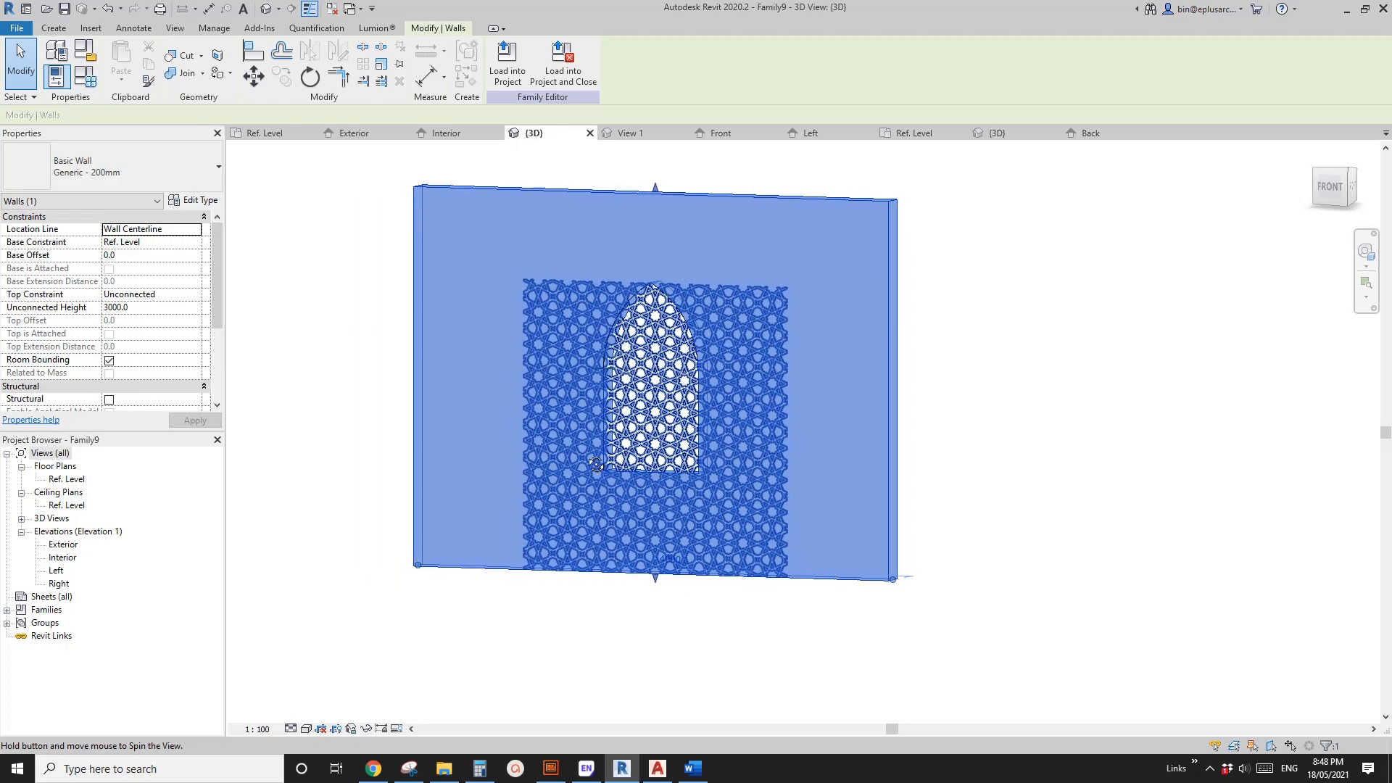
pyautogui.keyDown('shift'); pyautogui.moveTo(648, 420); pyautogui.dragTo(721, 417, button='middle'); pyautogui.keyUp('shift')
pyautogui.press('Escape')
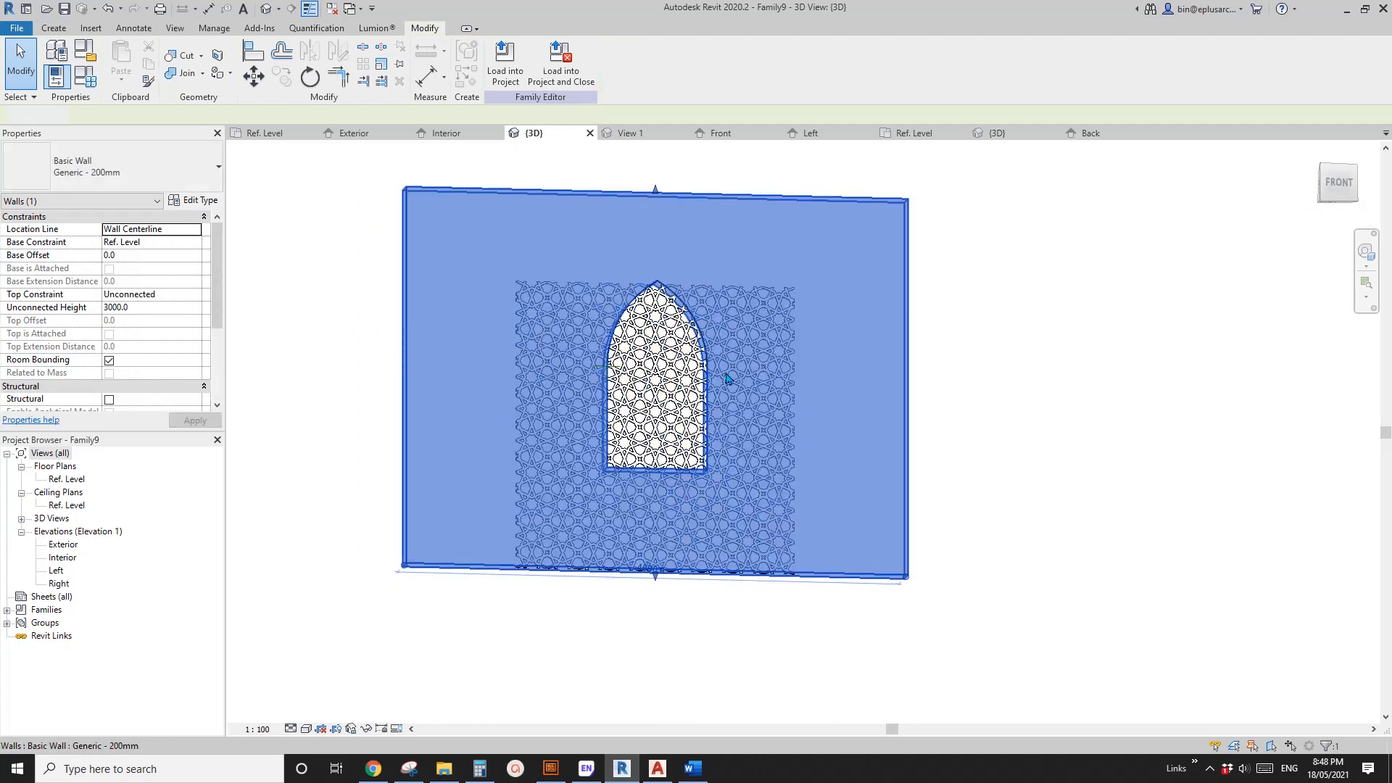
pyautogui.click(654, 378)
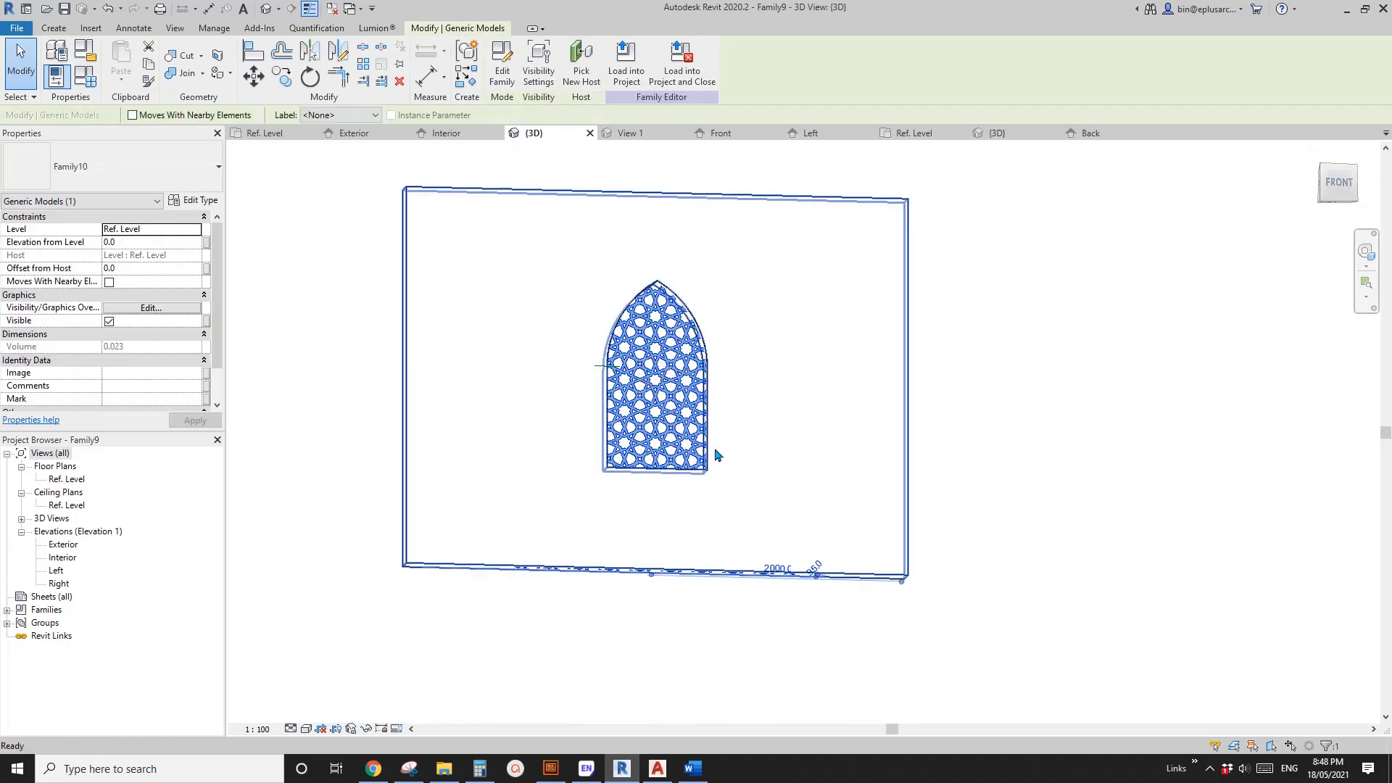
pyautogui.press('Escape')
# From the front of the 3D view, move the lattice panel straight up by 600 mm
pyautogui.click(683, 450)
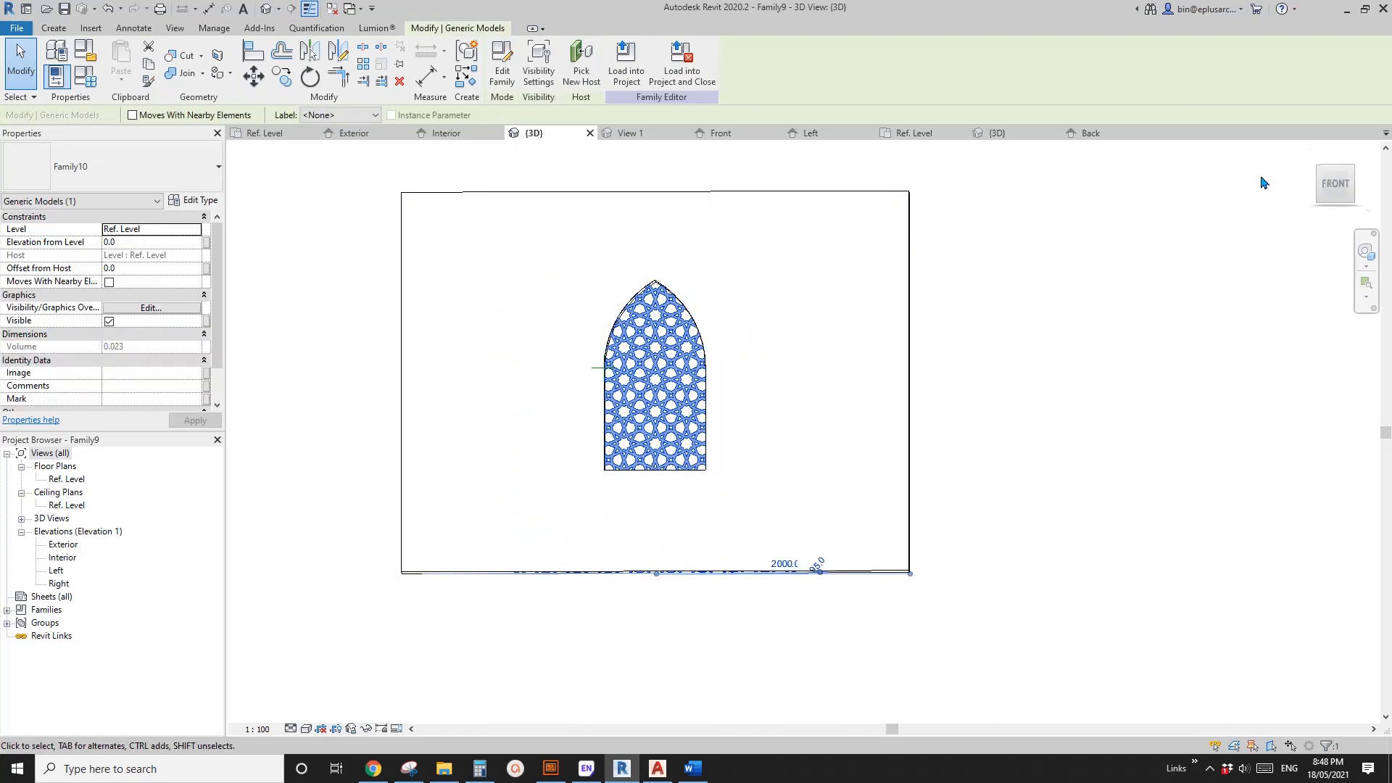
pyautogui.click(1340, 189)
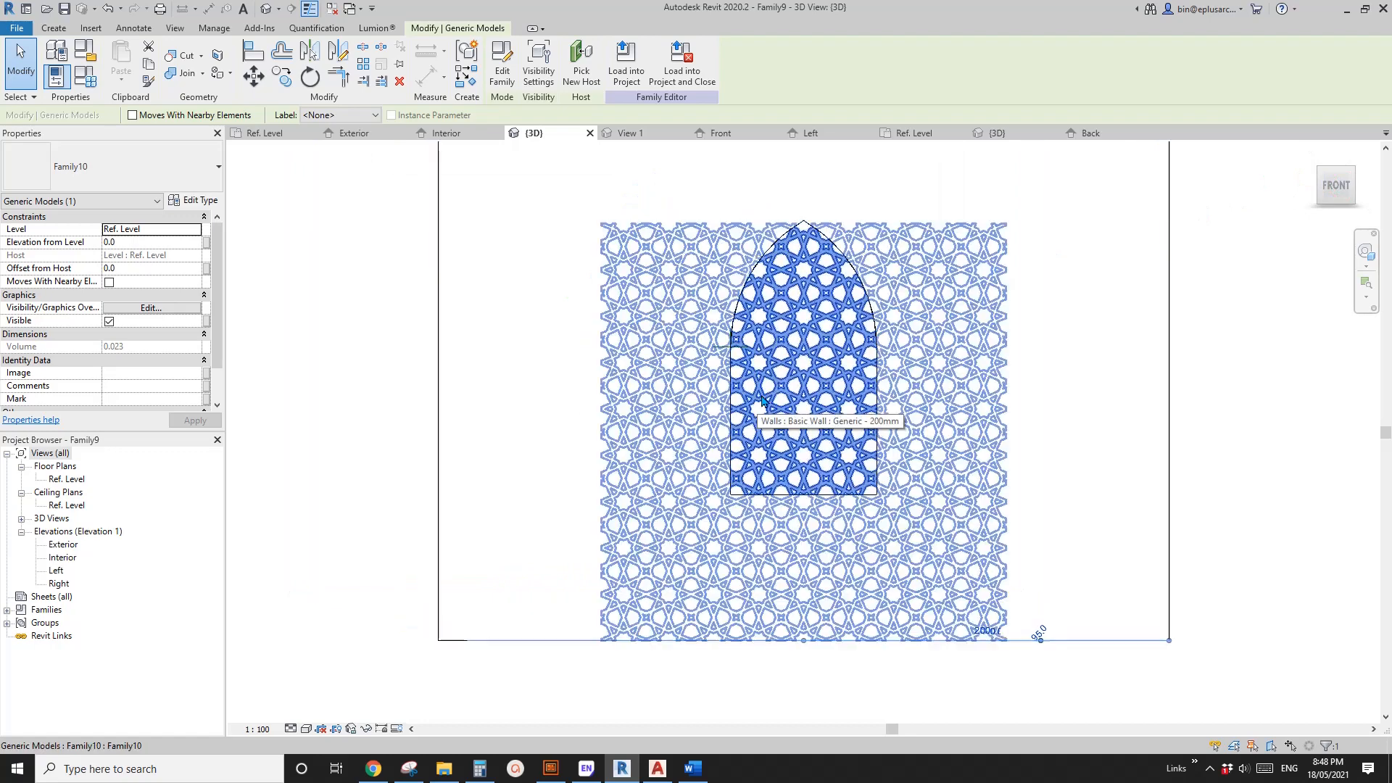
pyautogui.click(782, 399)
pyautogui.click(817, 388)
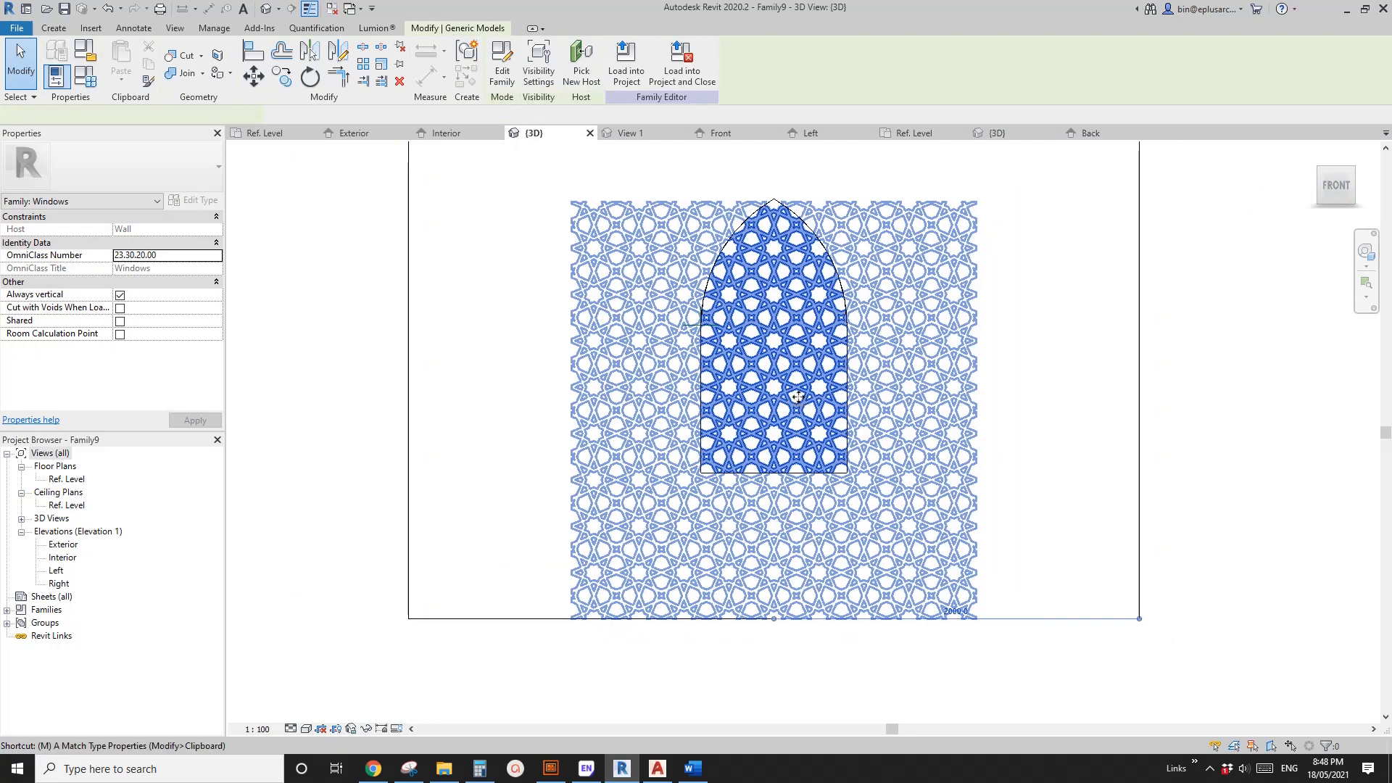
pyautogui.press('m')
pyautogui.press('v')
pyautogui.click(817, 619)
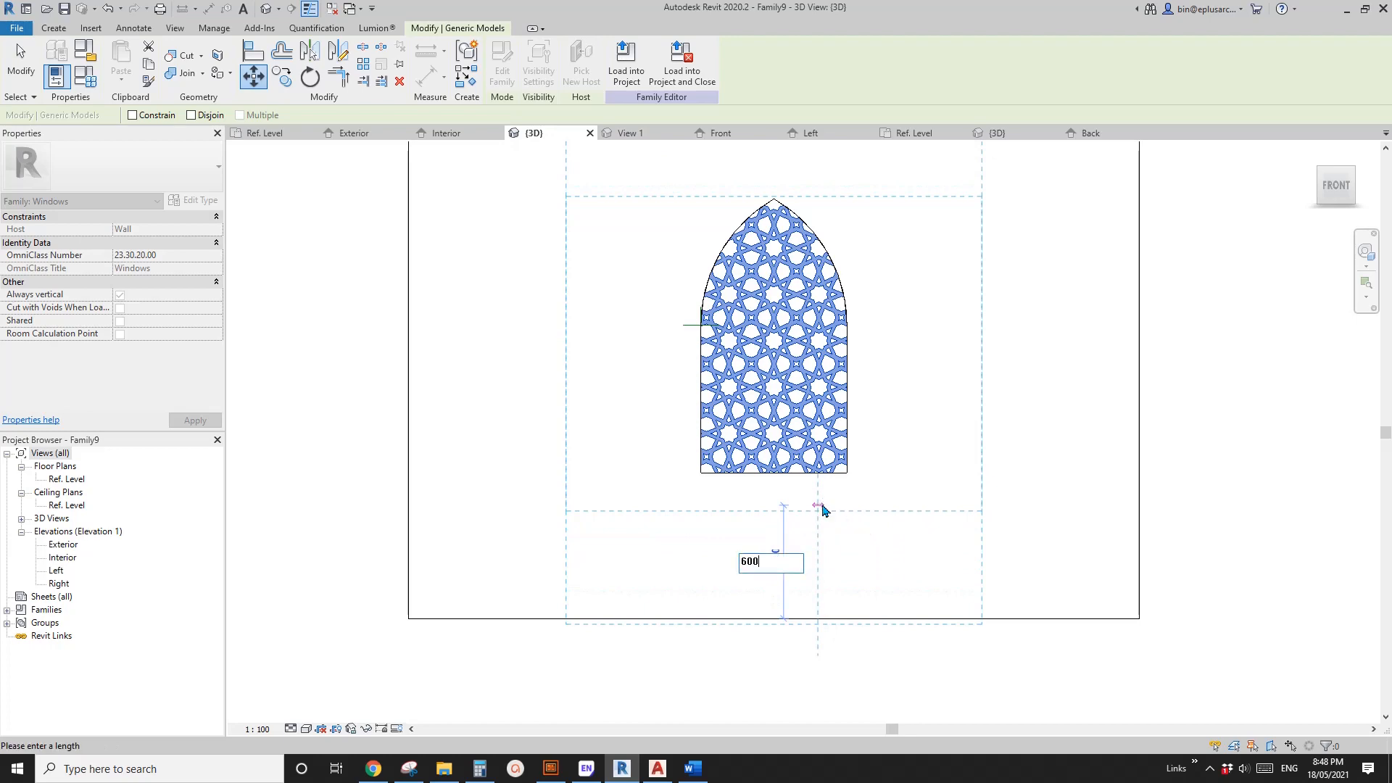
pyautogui.press('Return')
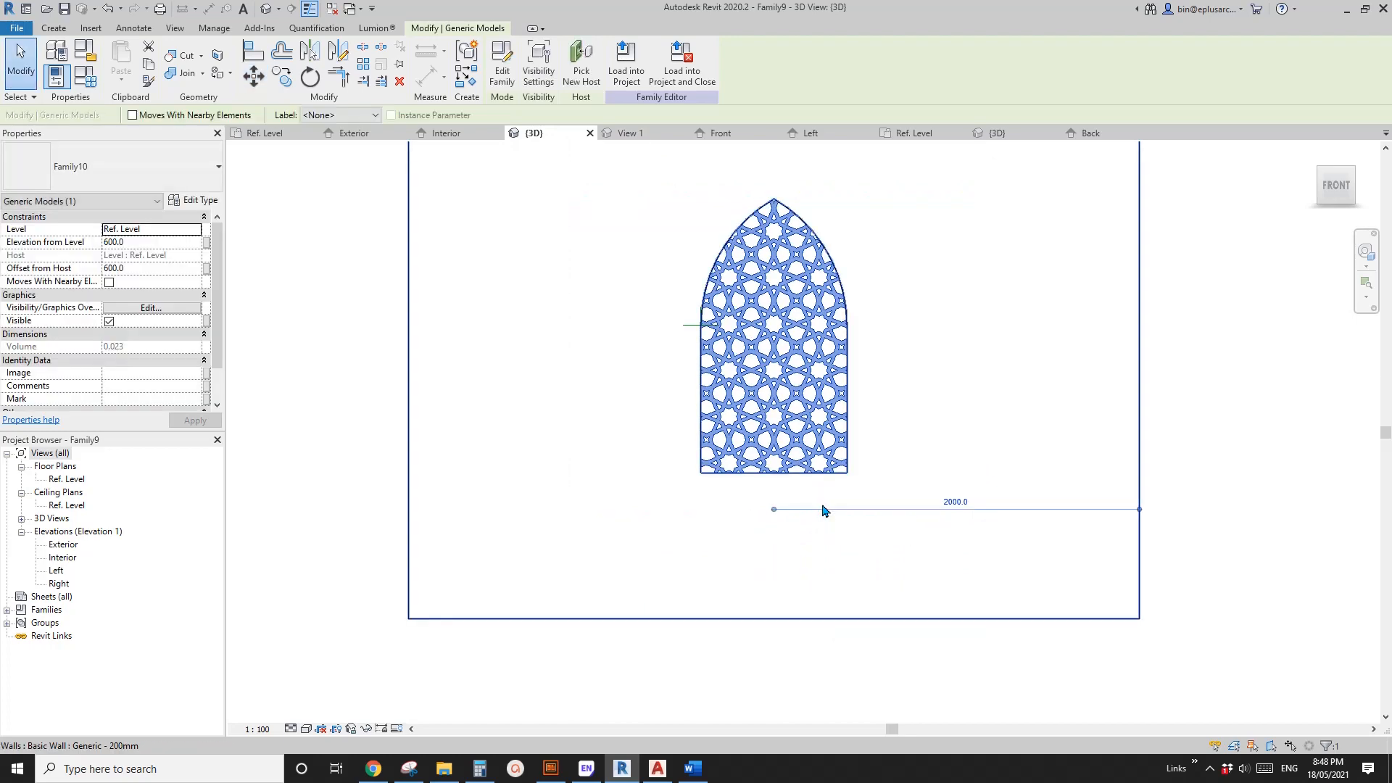
pyautogui.press('Escape')
# Examine the lattice panel's extent relative to the wall and the arched opening from the front
pyautogui.click(978, 531)
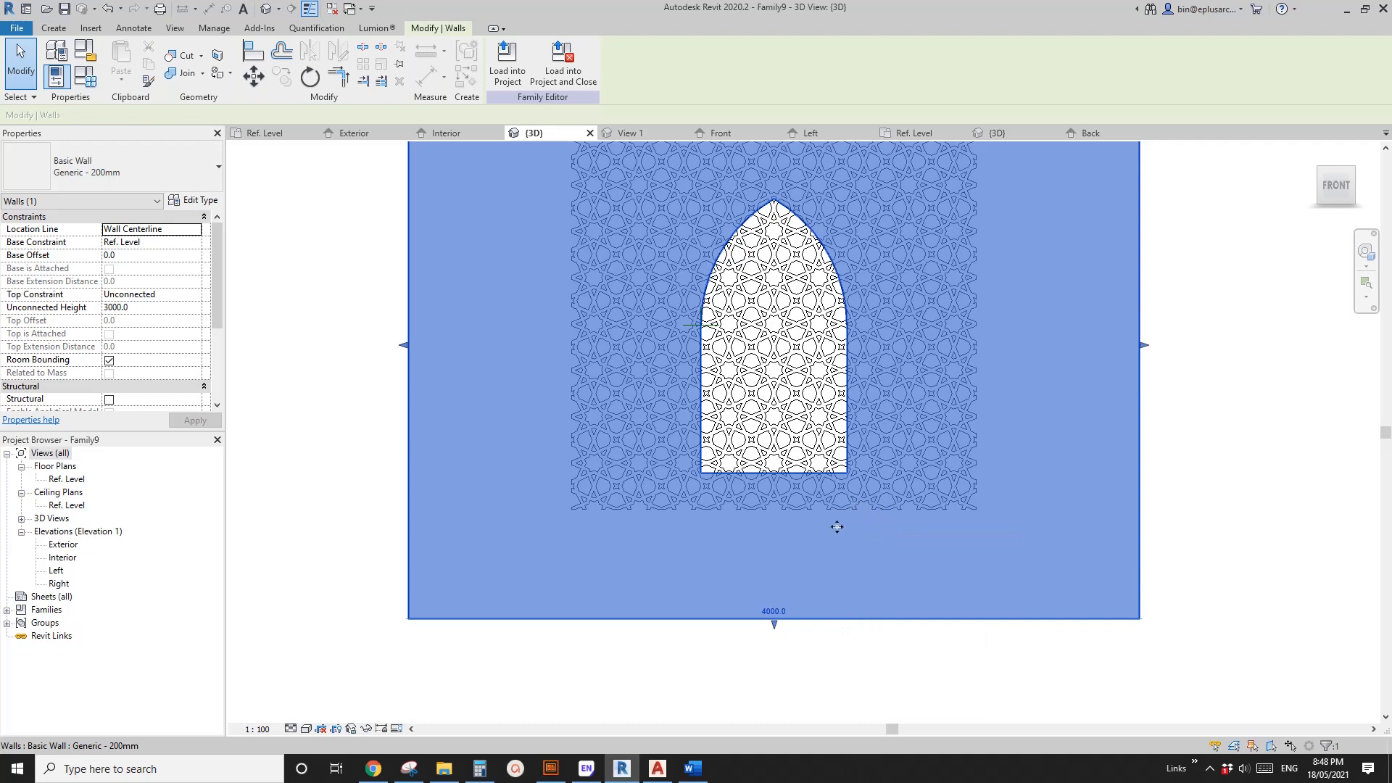
pyautogui.scroll(-2, 758, 569)
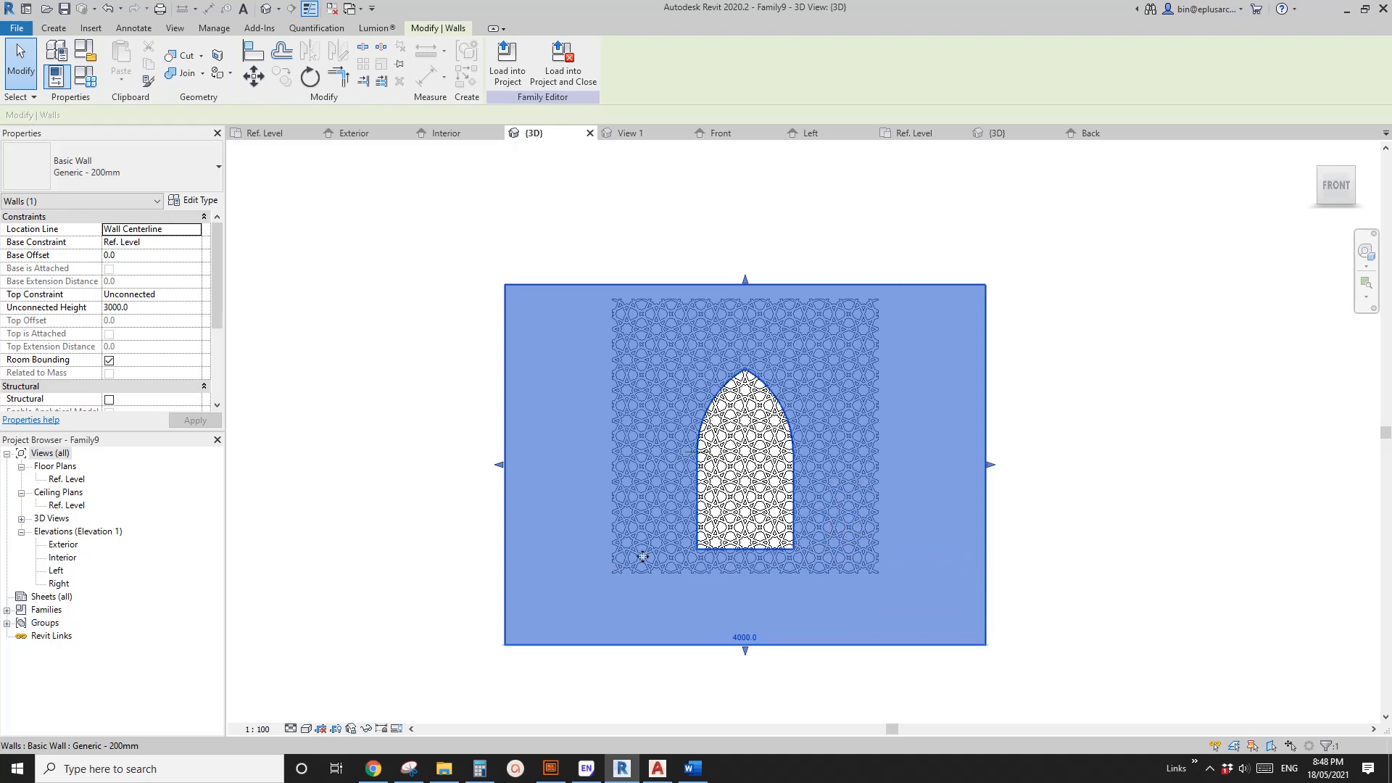
pyautogui.moveTo(800, 346); pyautogui.dragTo(797, 375, button='middle')
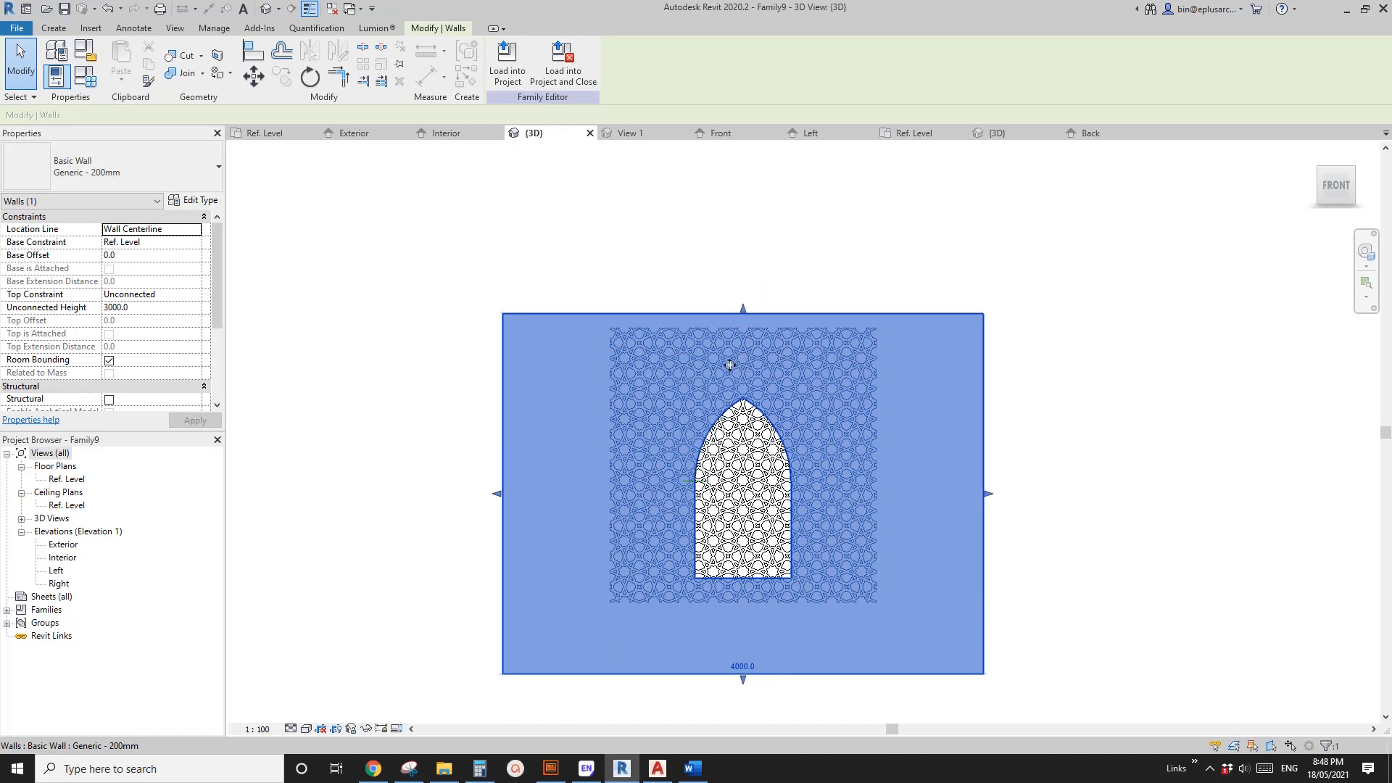
pyautogui.moveTo(729, 365); pyautogui.dragTo(718, 363, button='middle')
pyautogui.press('Escape')
pyautogui.click(808, 402)
pyautogui.press('Escape')
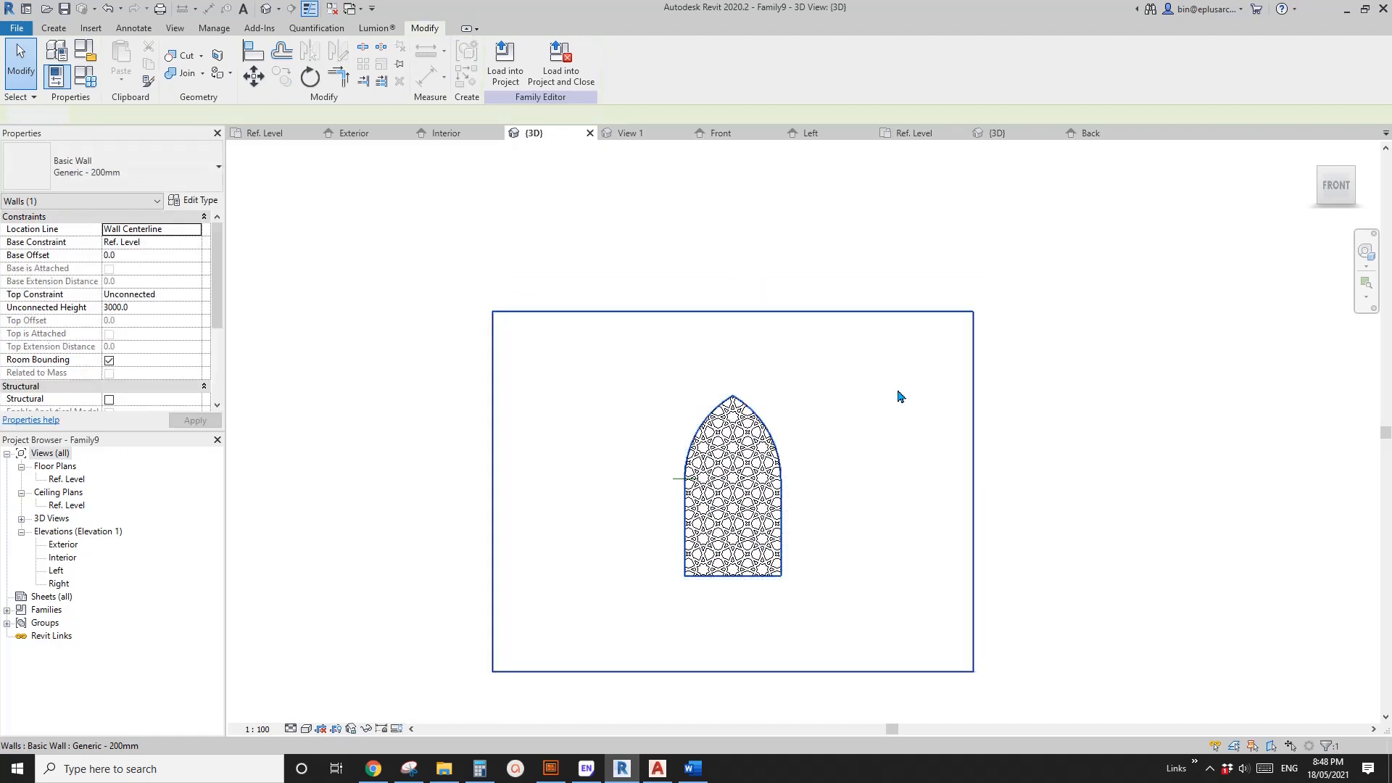
pyautogui.click(907, 387)
pyautogui.moveTo(777, 352); pyautogui.dragTo(797, 366, button='middle')
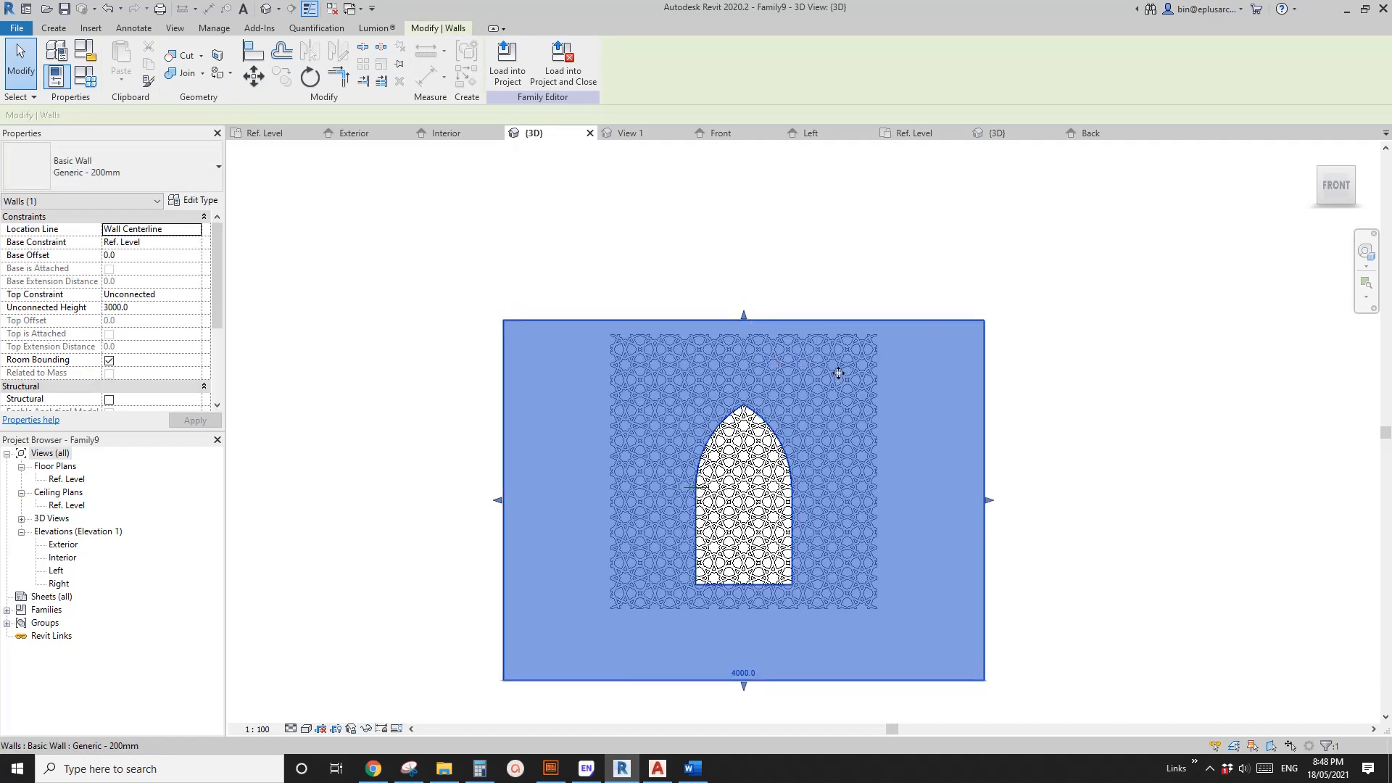
pyautogui.press('Escape')
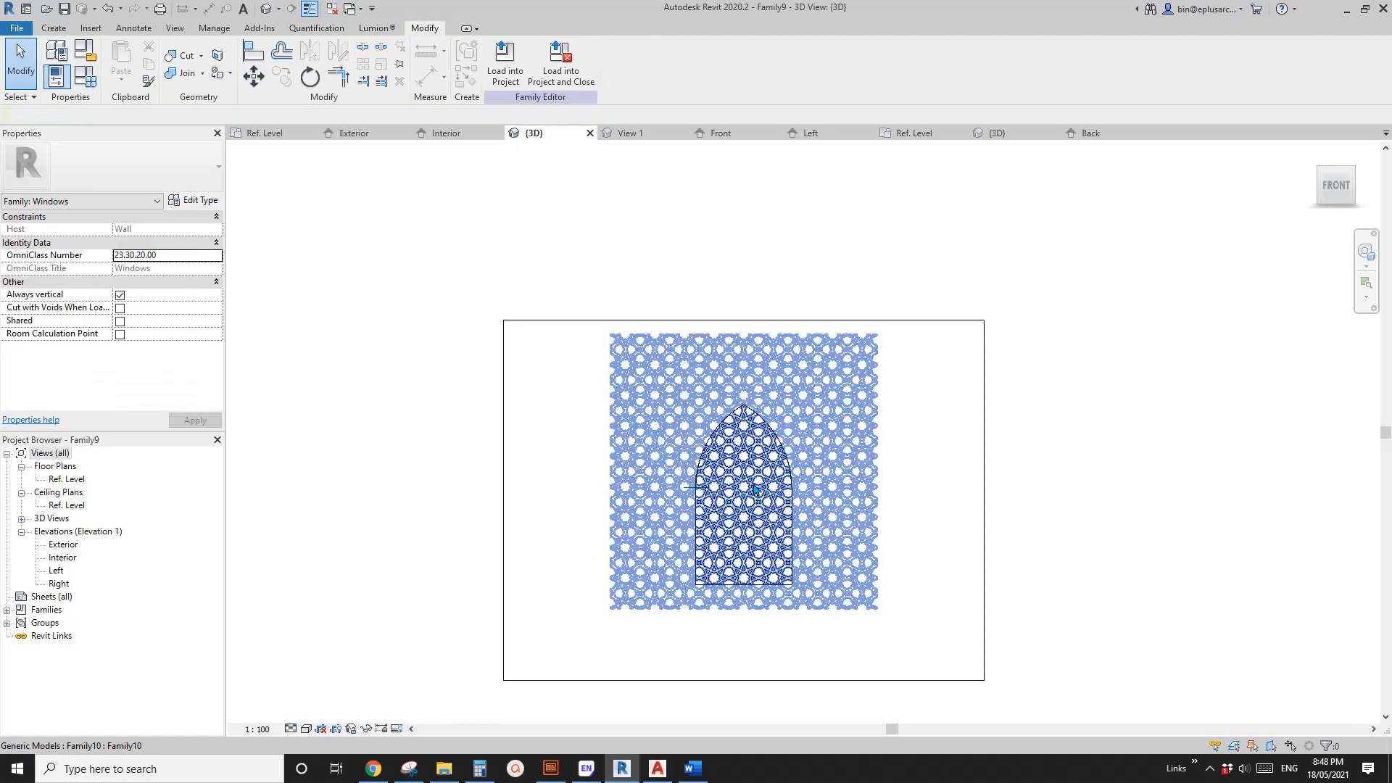
pyautogui.moveTo(751, 508); pyautogui.dragTo(707, 417, button='middle')
pyautogui.scroll(3, 737, 425)
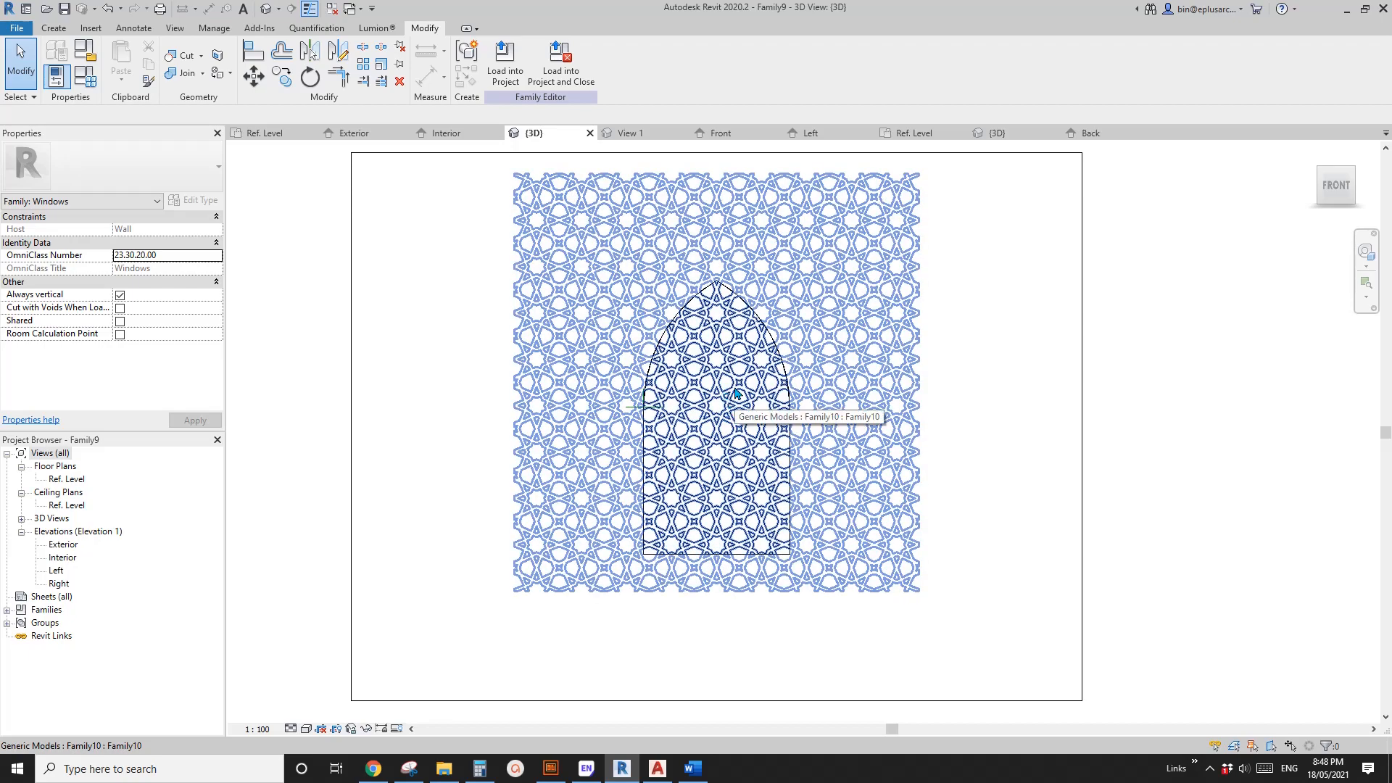
pyautogui.scroll(-2, 734, 390)
pyautogui.moveTo(730, 395); pyautogui.dragTo(723, 437, button='middle')
pyautogui.scroll(1, 750, 413)
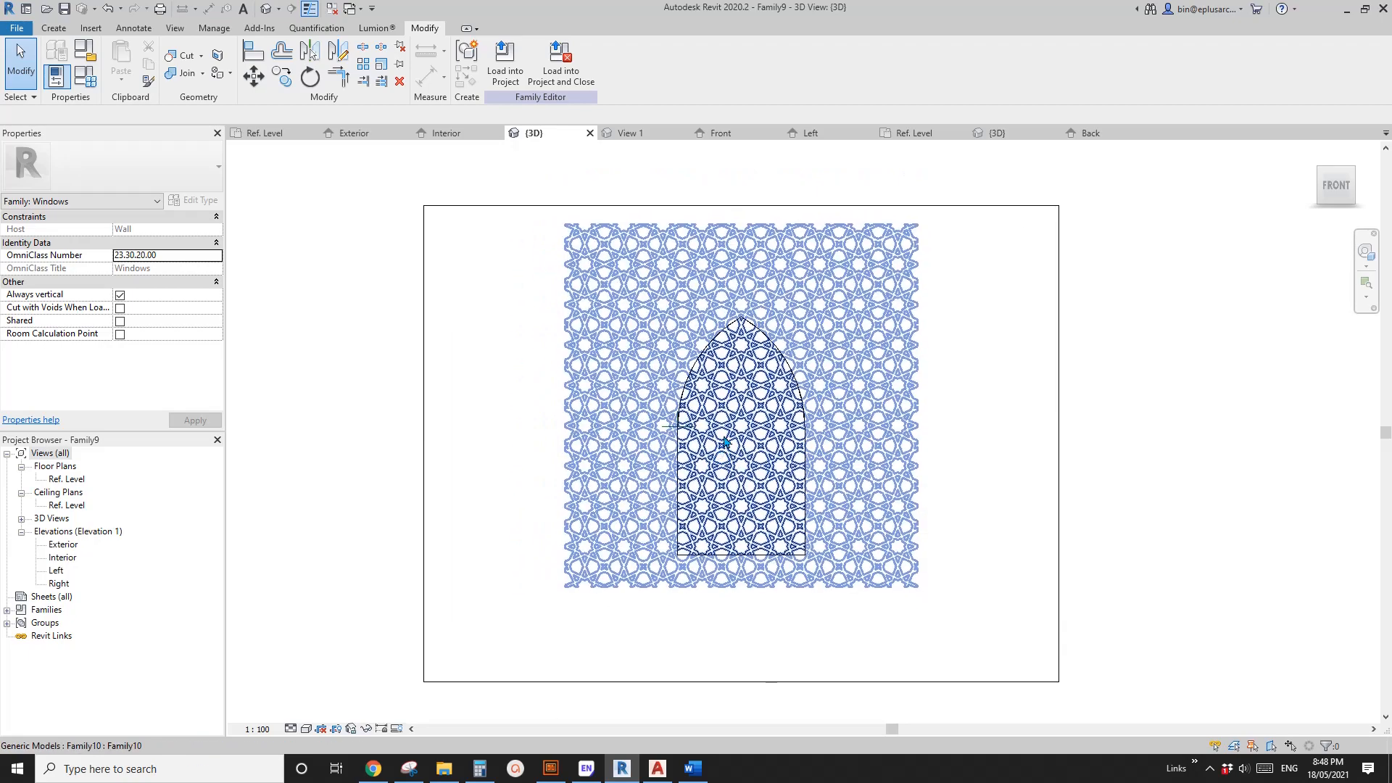
# Create a new family from the Metric Generic Model face based.rft template
pyautogui.click(24, 30)
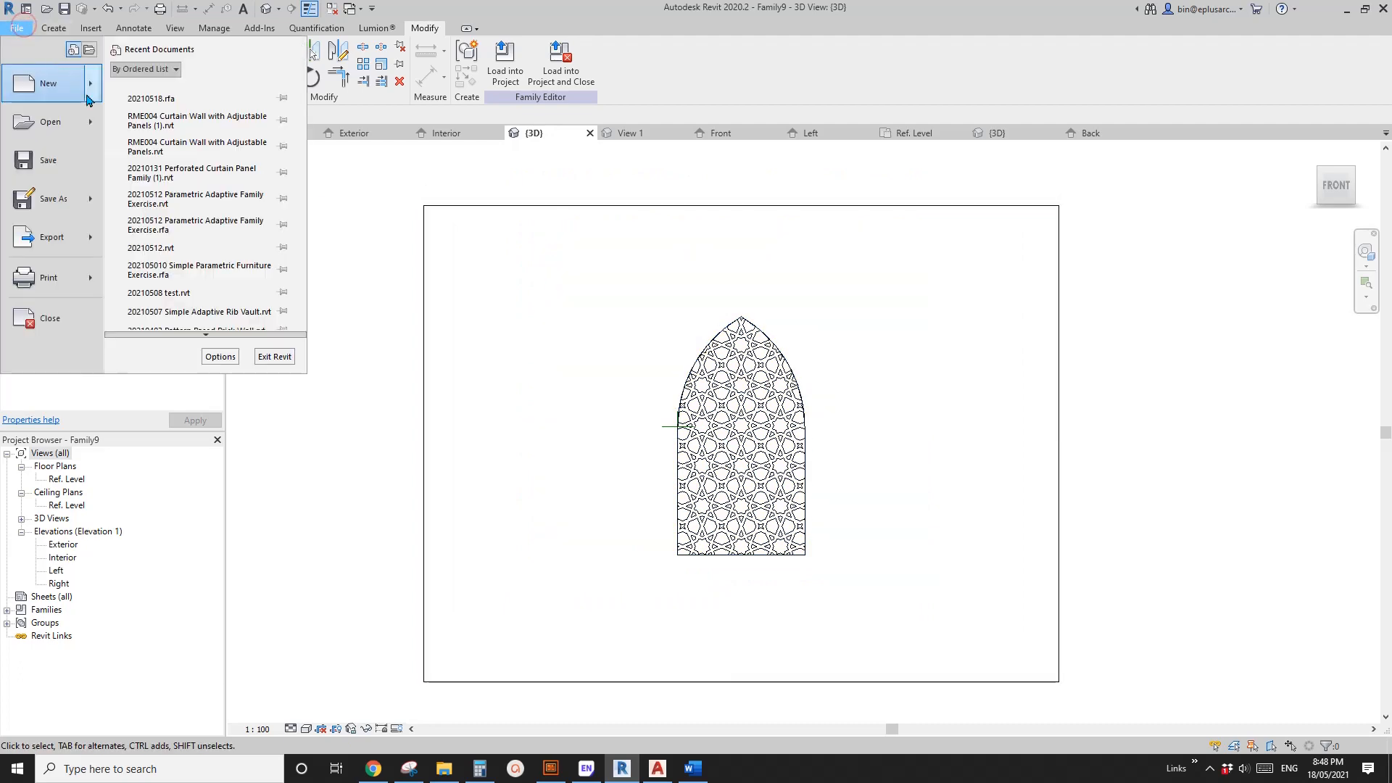
pyautogui.moveTo(36, 93)
pyautogui.click(171, 129)
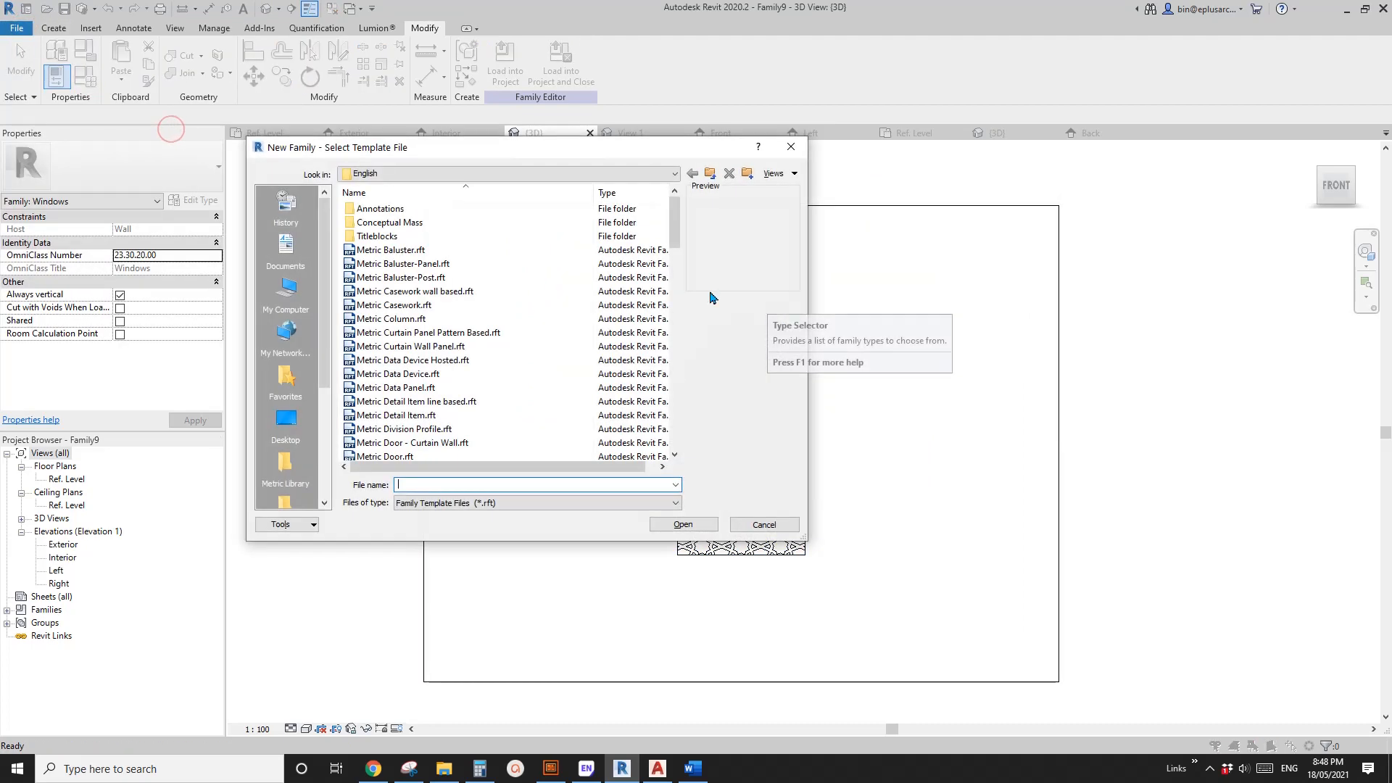
pyautogui.click(674, 283)
pyautogui.moveTo(673, 274); pyautogui.dragTo(690, 328)
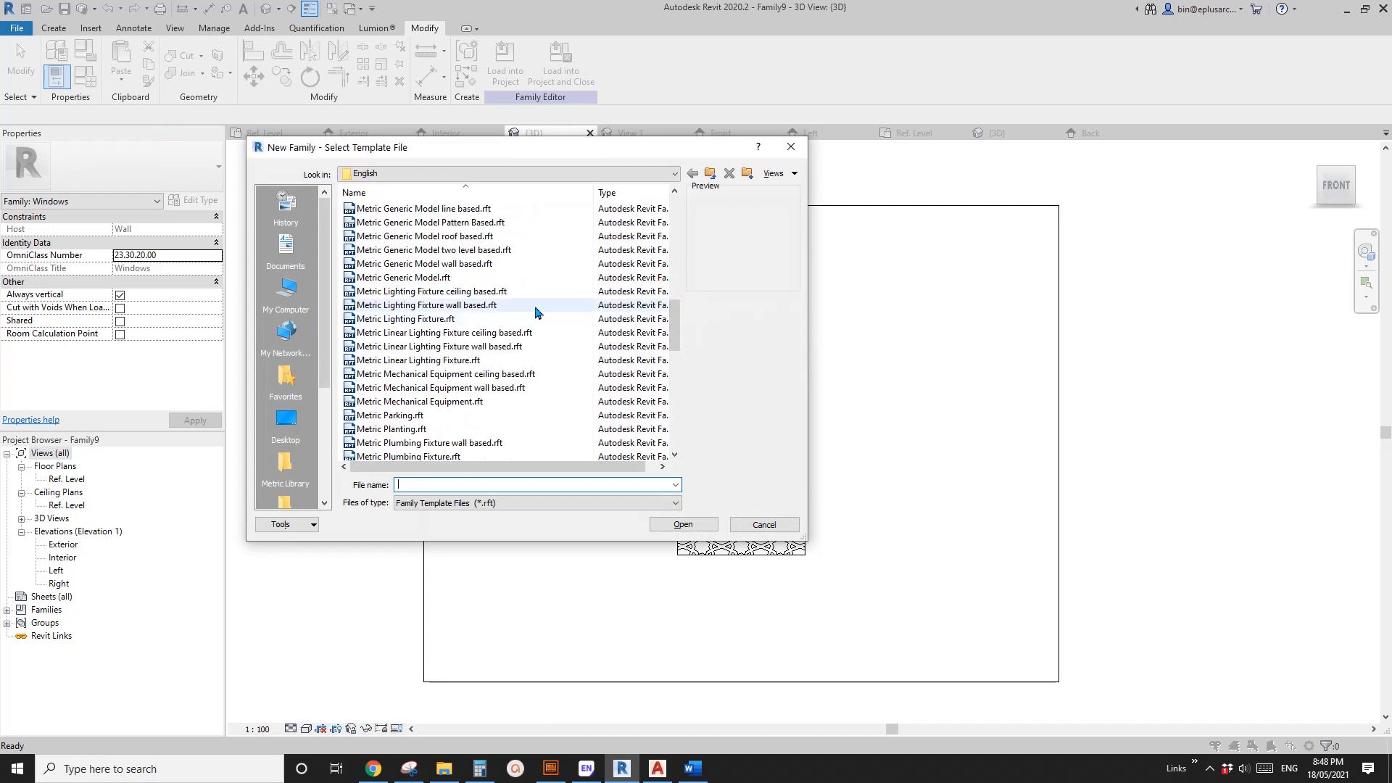
pyautogui.scroll(3, 463, 308)
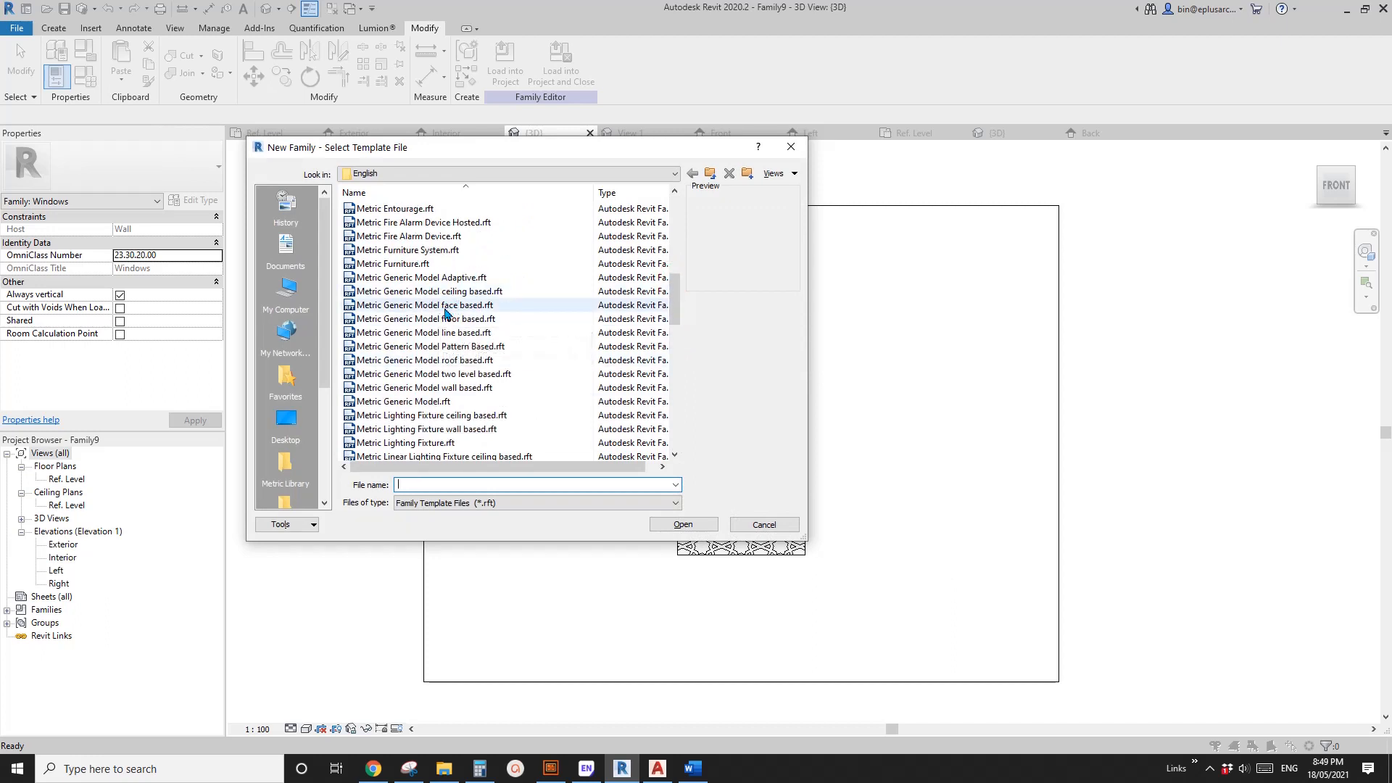
pyautogui.click(457, 307)
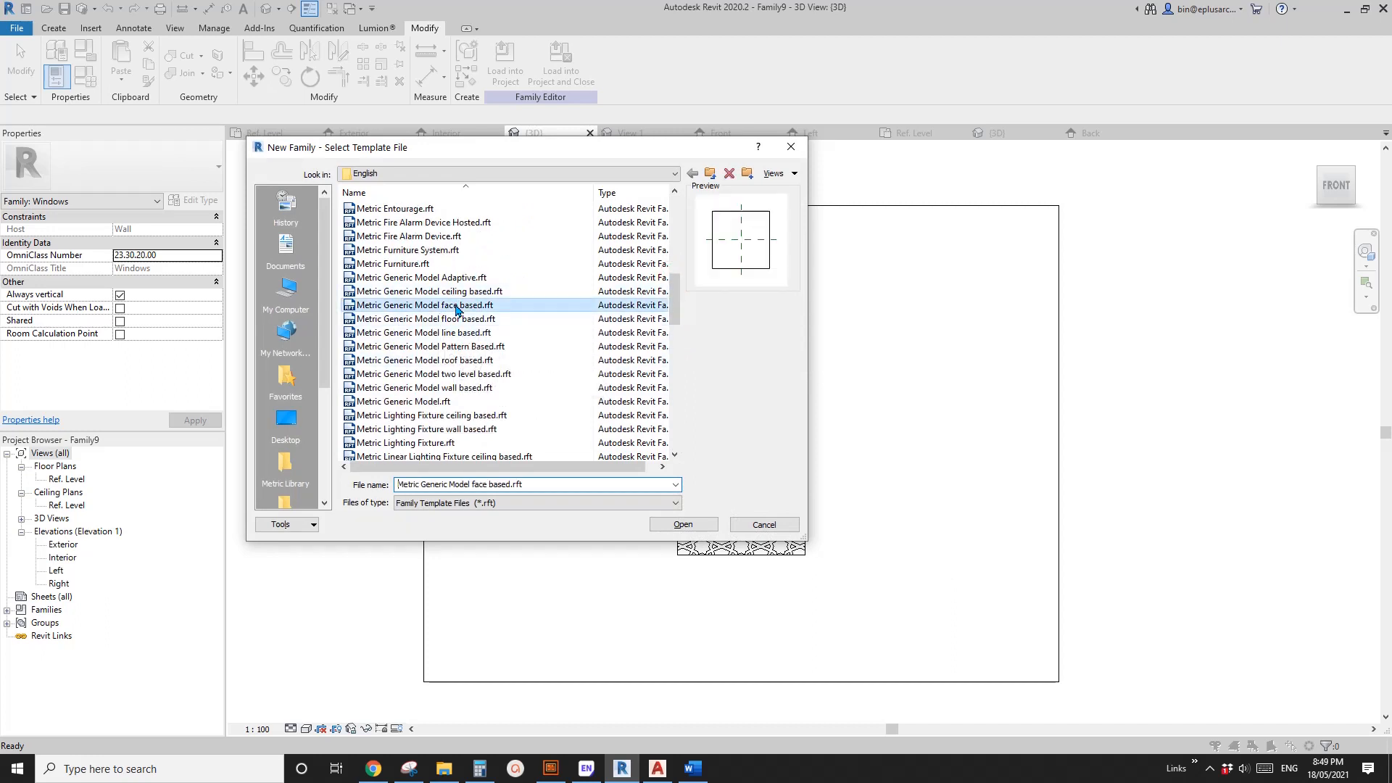
pyautogui.click(696, 531)
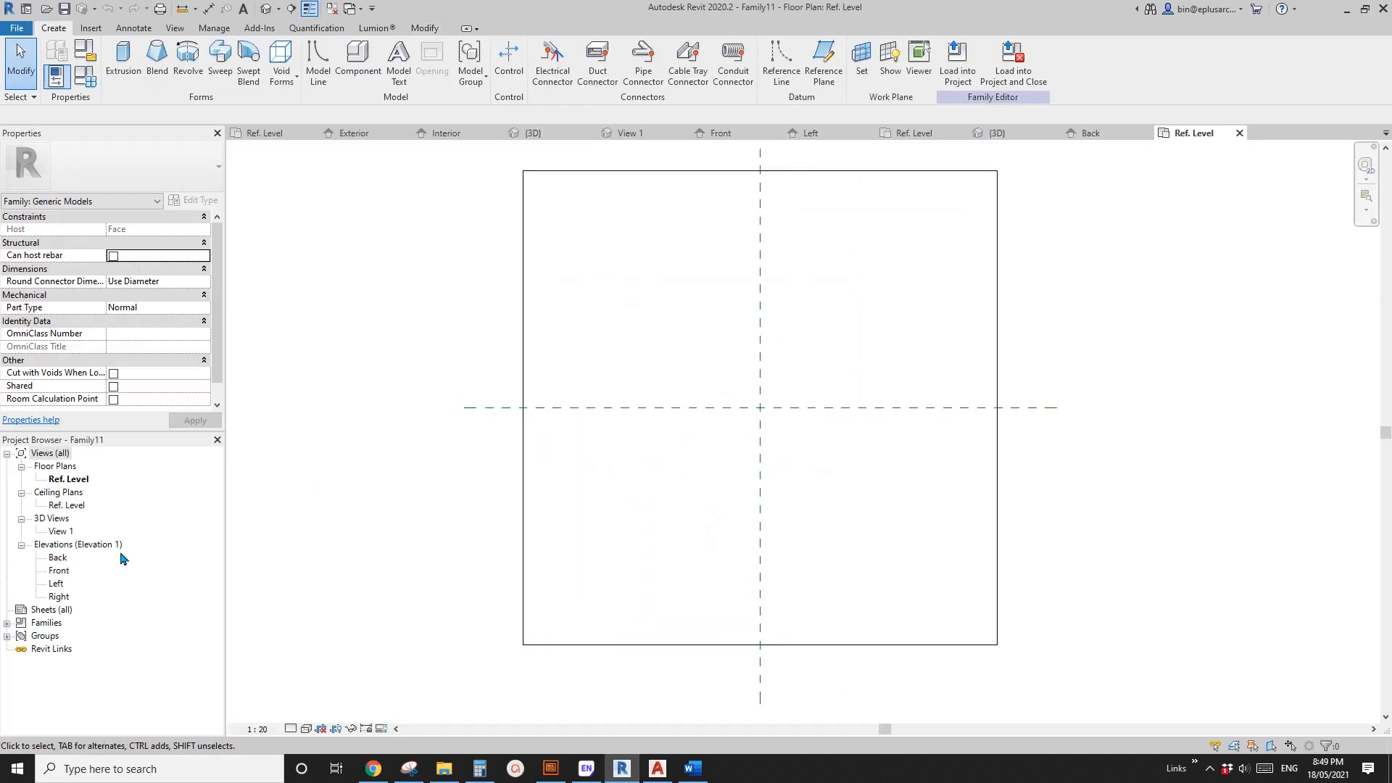
# Draw two horizontal reference planes above the Center (Front/Back) plane and one vertical plane on each side of the central vertical plane
pyautogui.scroll(-2, 543, 498)
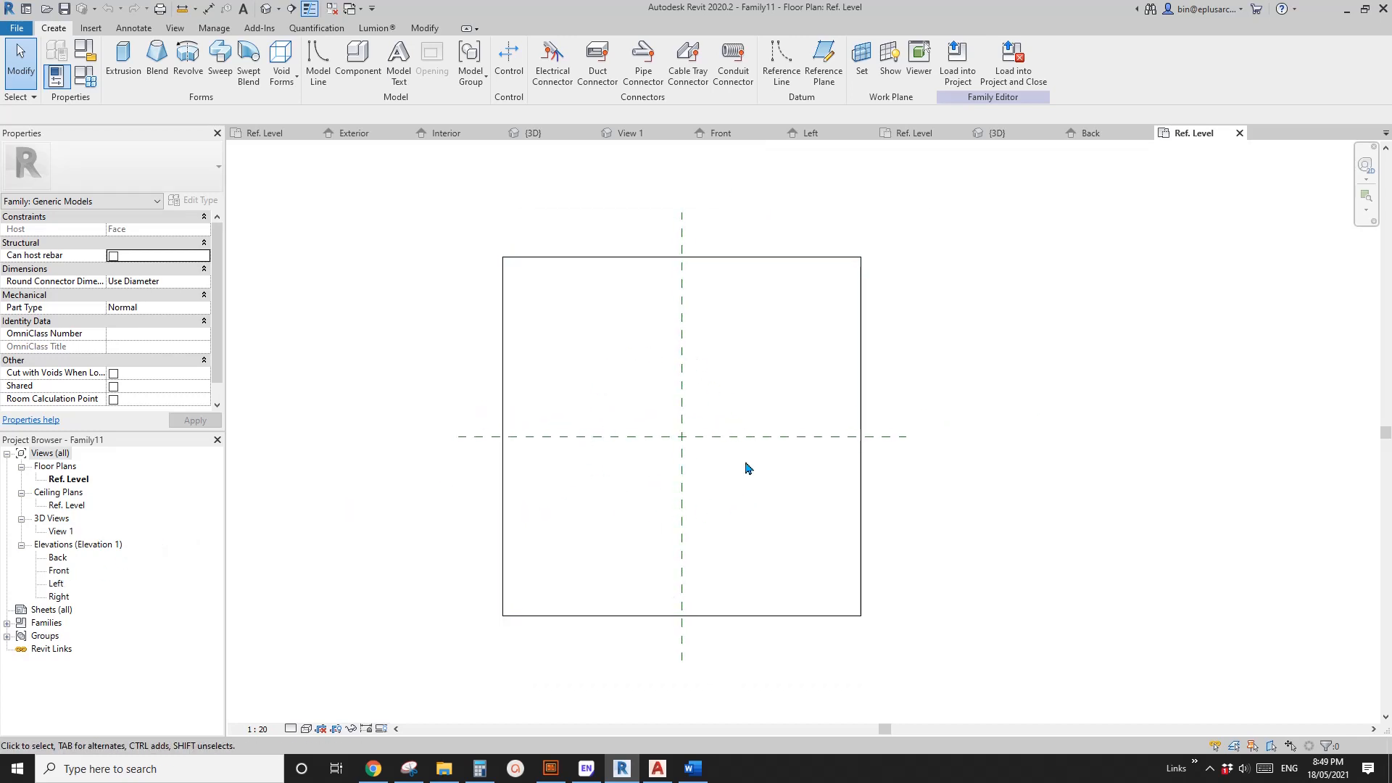
pyautogui.press('r')
pyautogui.press('p')
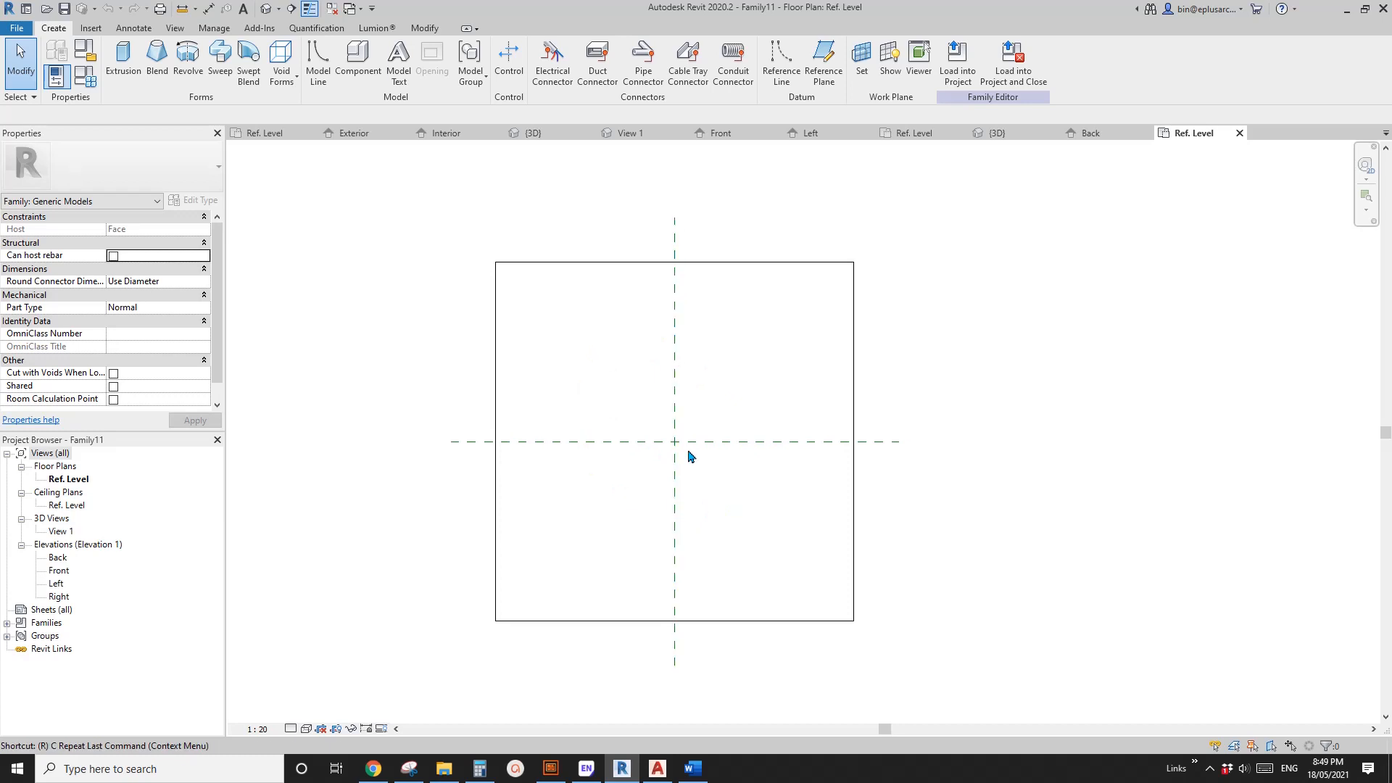
pyautogui.click(565, 333)
pyautogui.click(598, 529)
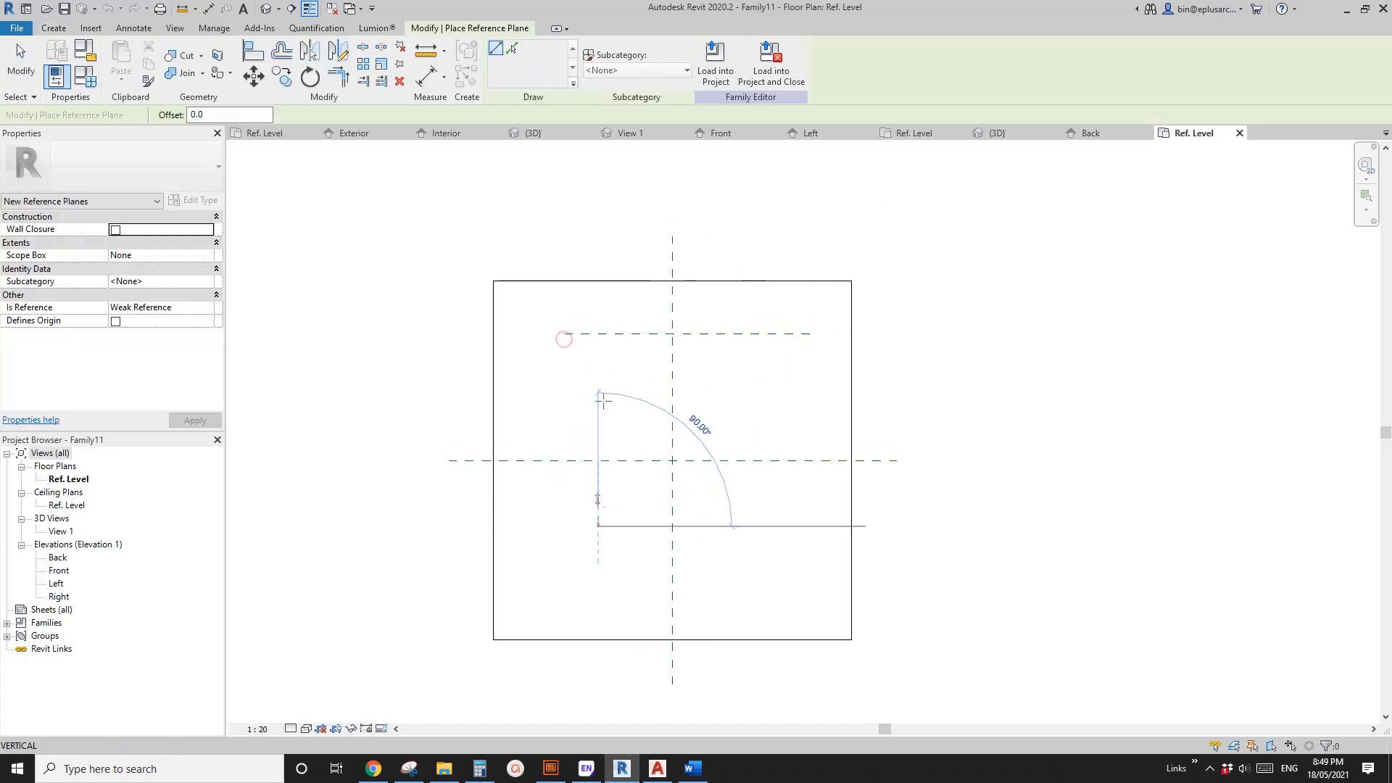
pyautogui.click(598, 254)
pyautogui.click(752, 255)
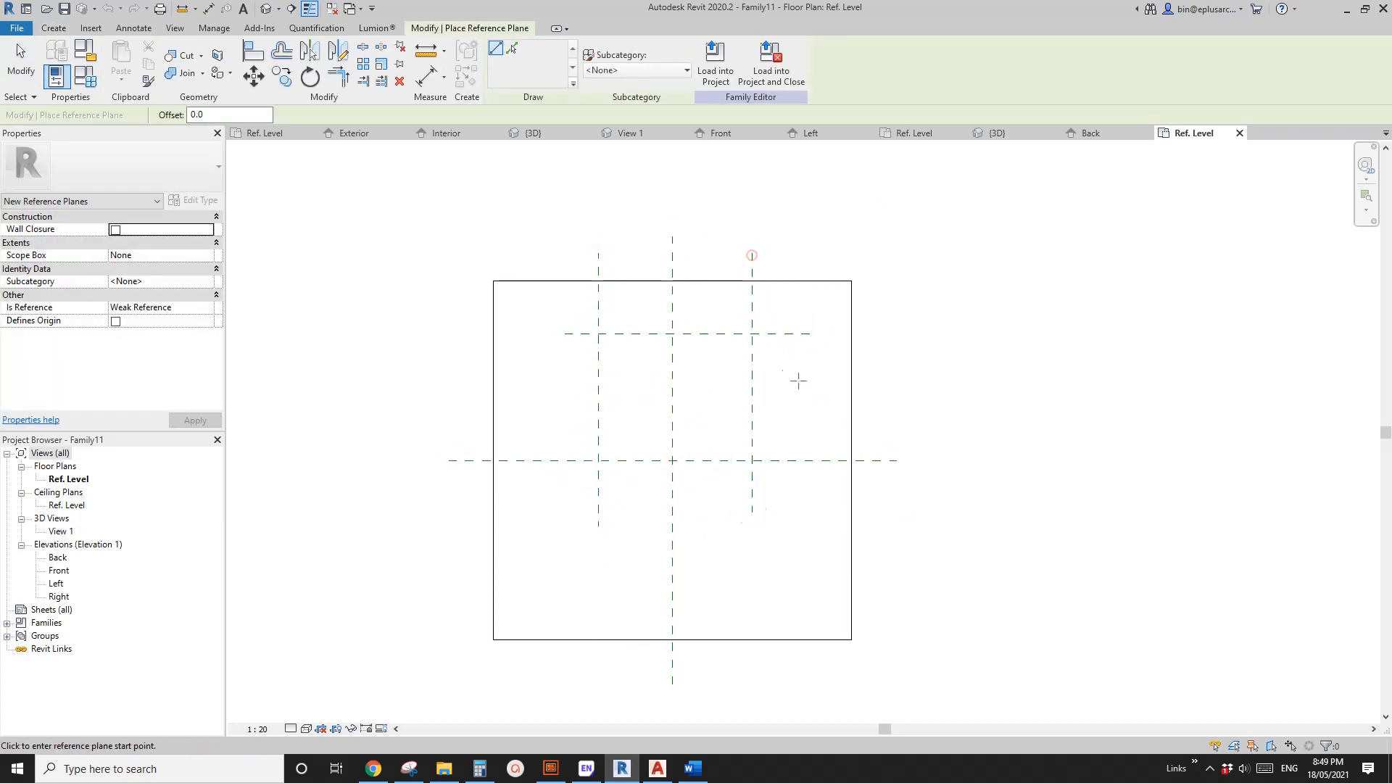
pyautogui.click(568, 380)
# Add aligned dimensions from the Center (Front/Back) plane to each of the two horizontal reference planes above it
pyautogui.press('d')
pyautogui.press('i')
pyautogui.scroll(2, 798, 423)
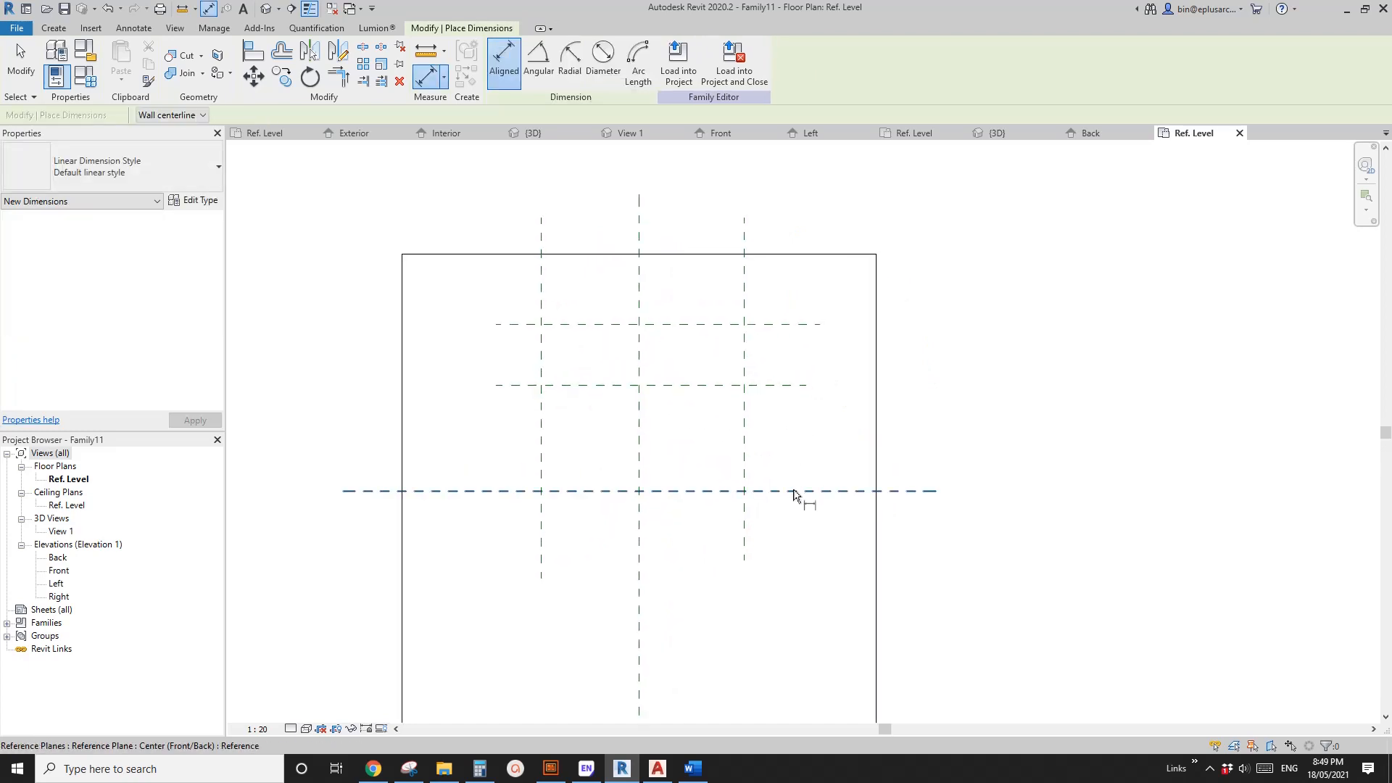
pyautogui.click(791, 491)
pyautogui.click(777, 384)
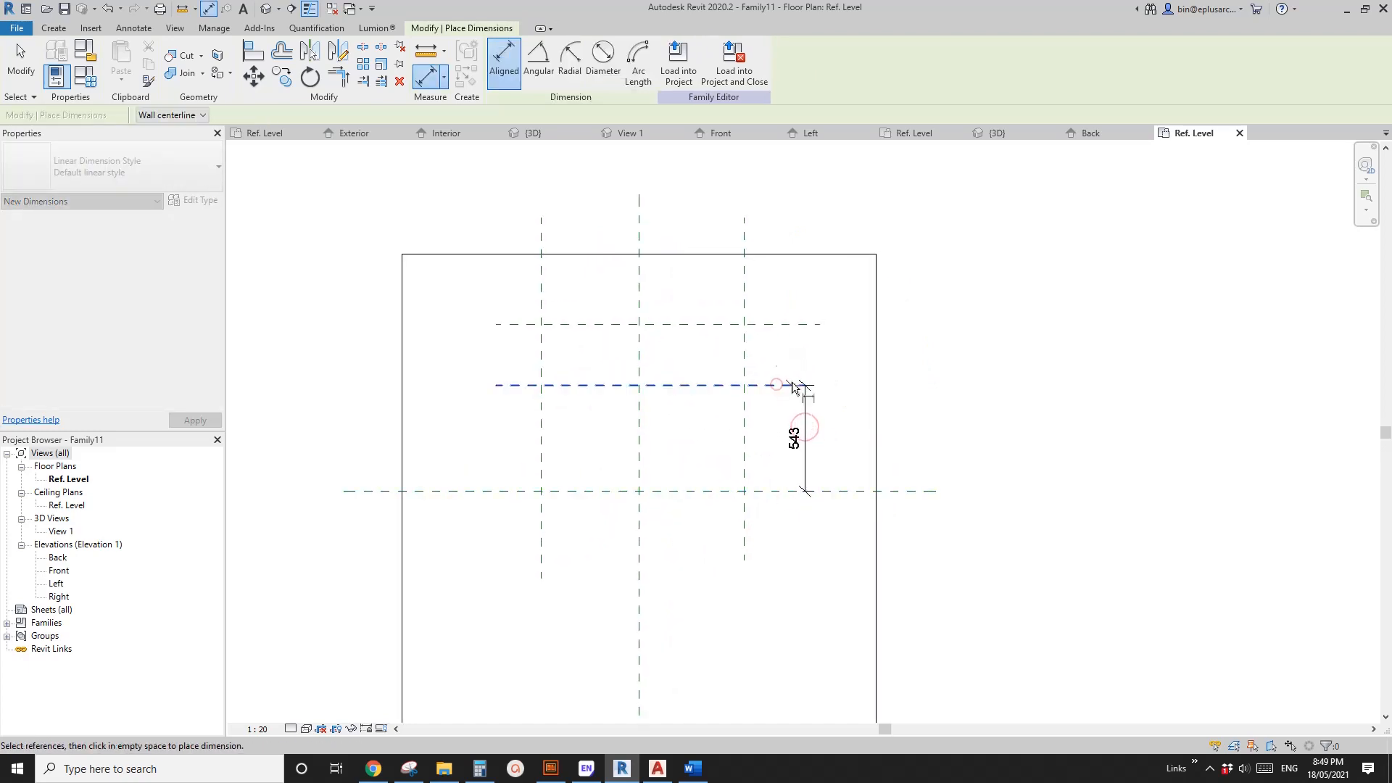
pyautogui.click(784, 397)
pyautogui.click(797, 491)
pyautogui.click(777, 324)
pyautogui.click(863, 406)
# Dimension the three vertical reference planes in one chain and add an overall dimension between the outer two
pyautogui.click(743, 341)
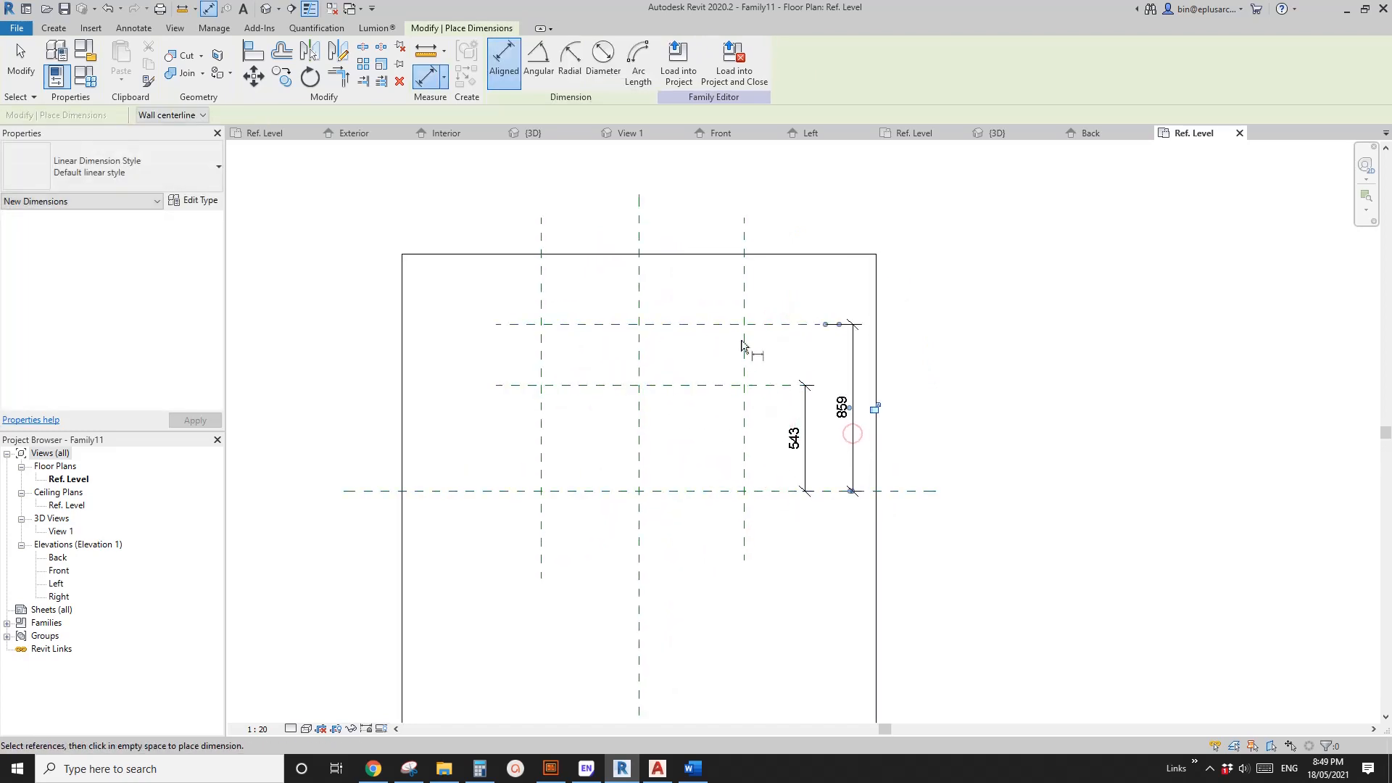
pyautogui.click(639, 348)
pyautogui.click(541, 348)
pyautogui.click(585, 269)
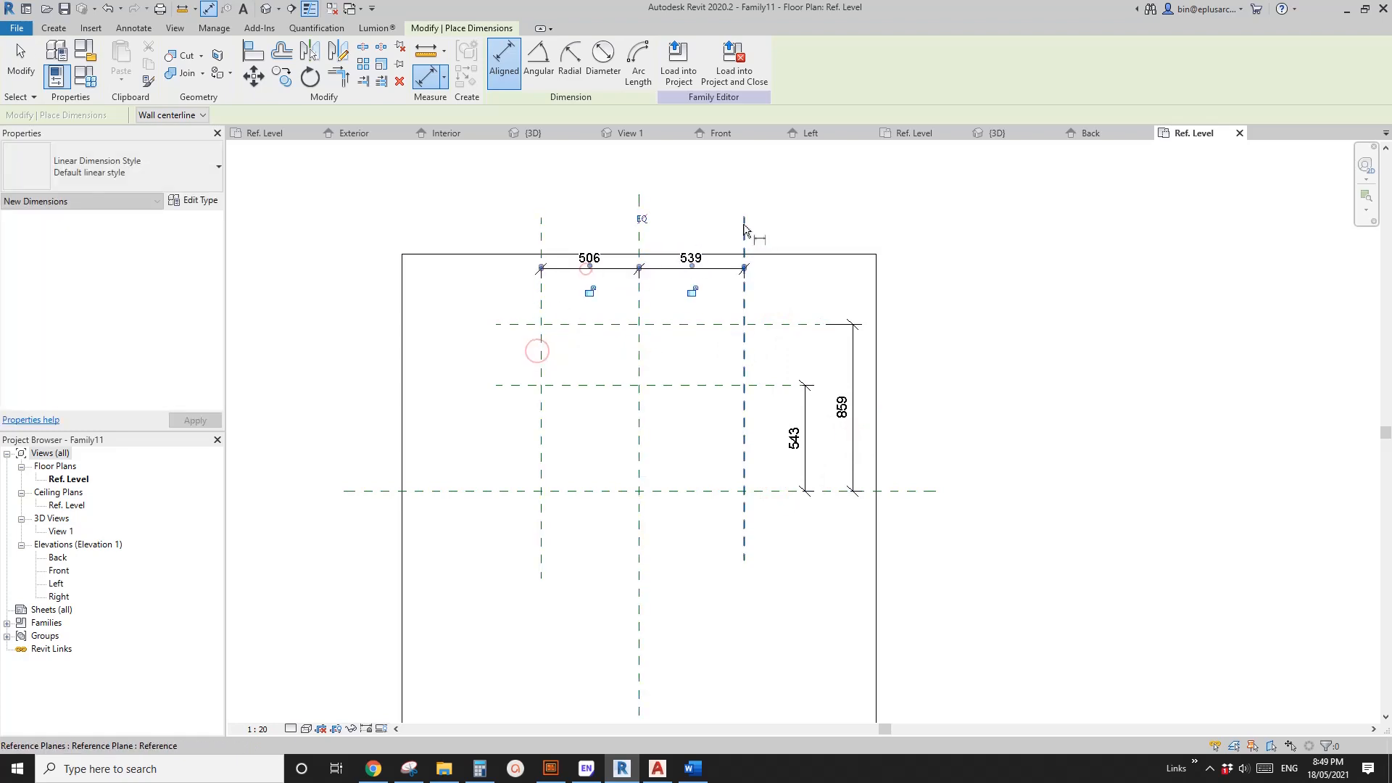
pyautogui.click(745, 226)
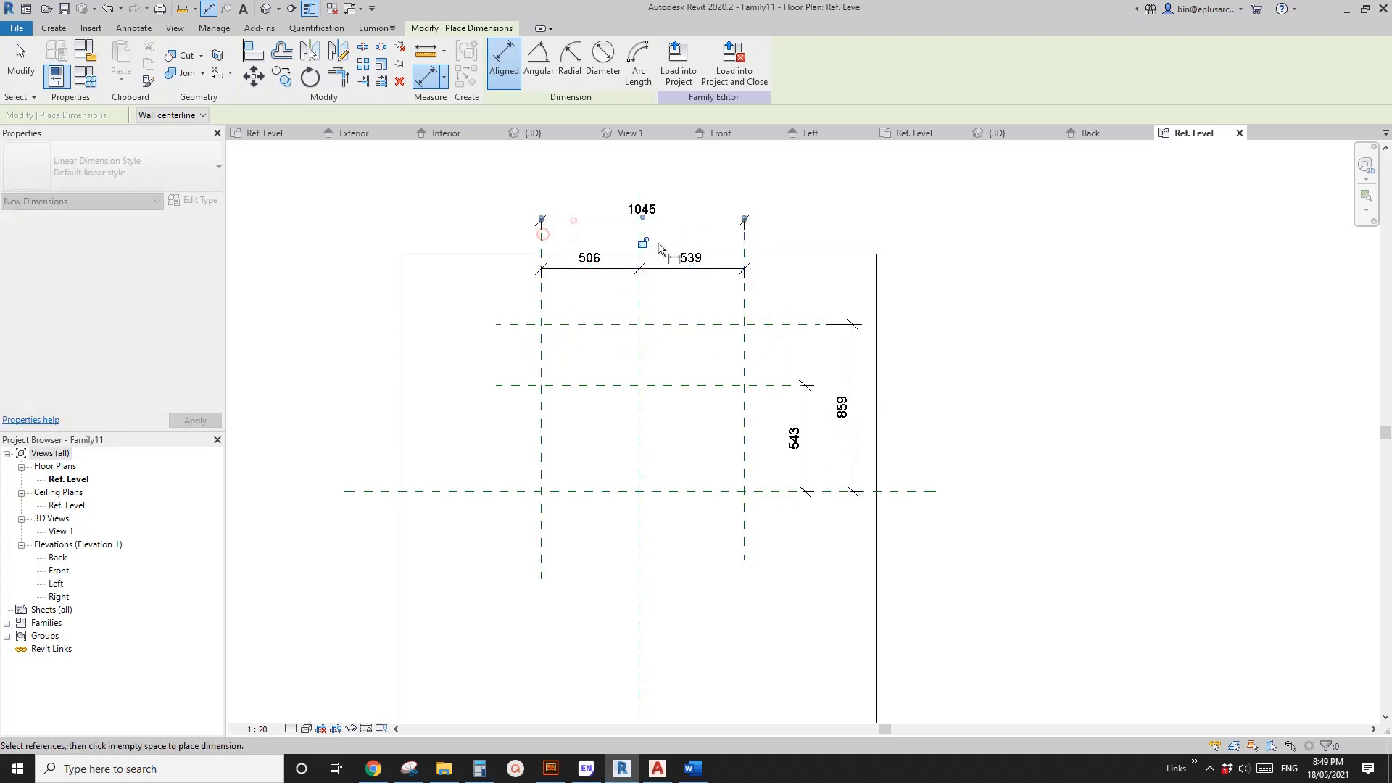
pyautogui.press('Escape')
# Label the overall horizontal dimension with a new type parameter w and the taller vertical dimension with a new type parameter h
pyautogui.click(658, 220)
pyautogui.click(643, 62)
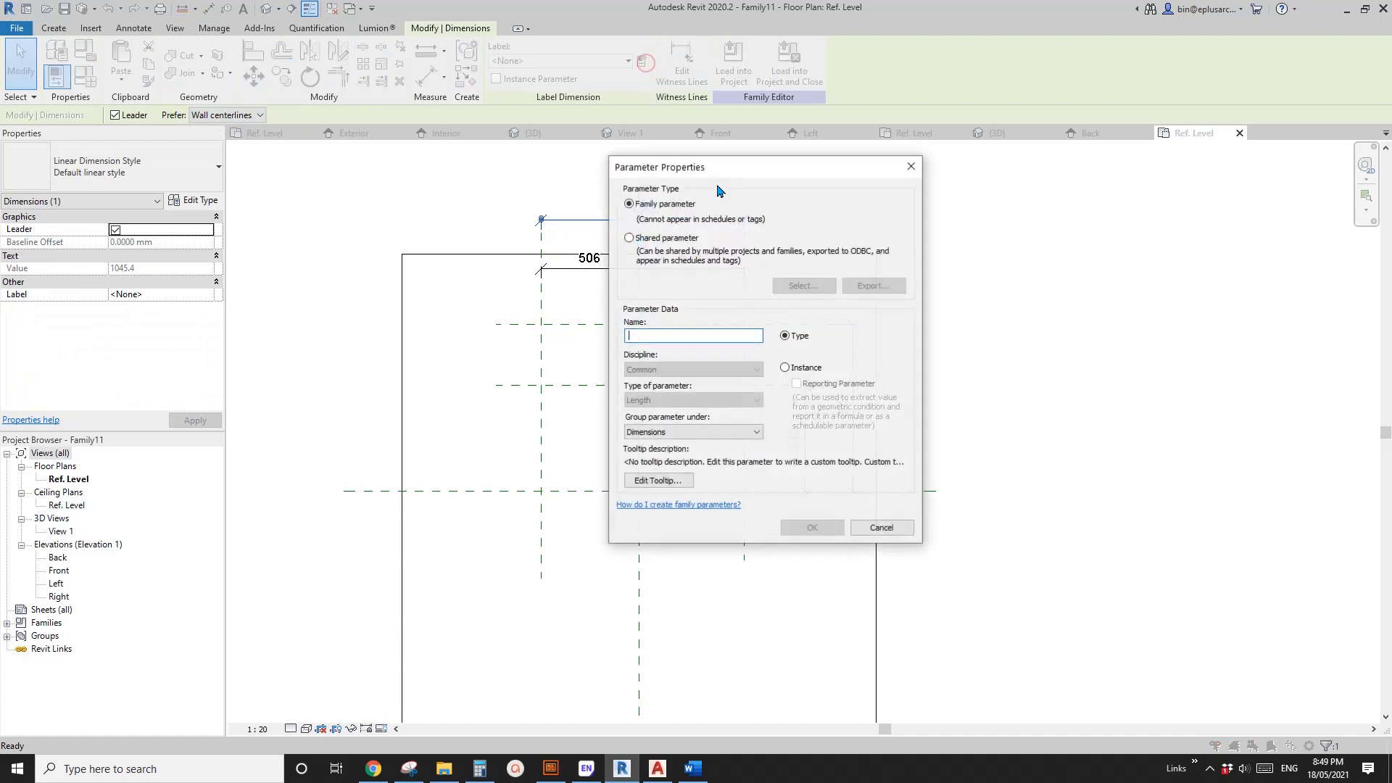
pyautogui.click(812, 528)
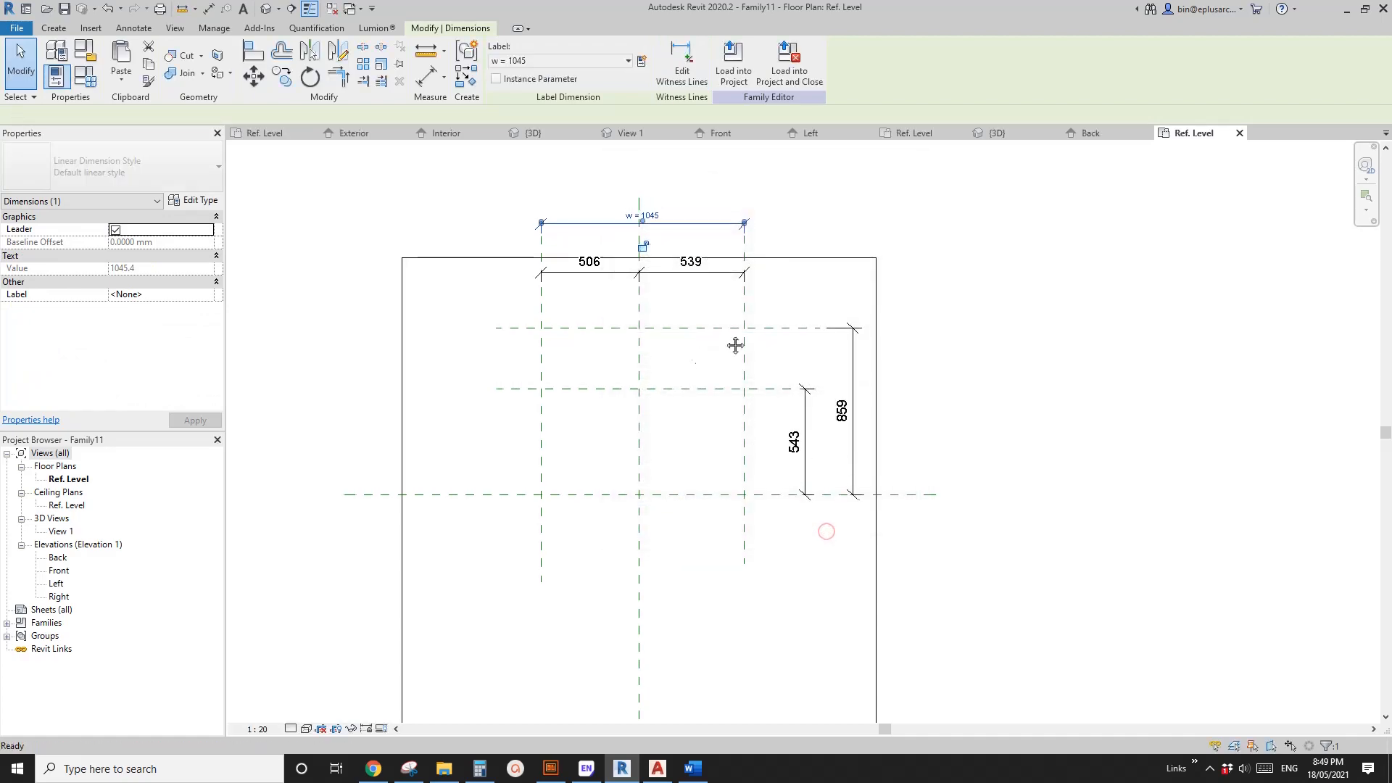
pyautogui.click(852, 410)
pyautogui.click(640, 61)
pyautogui.write('h')
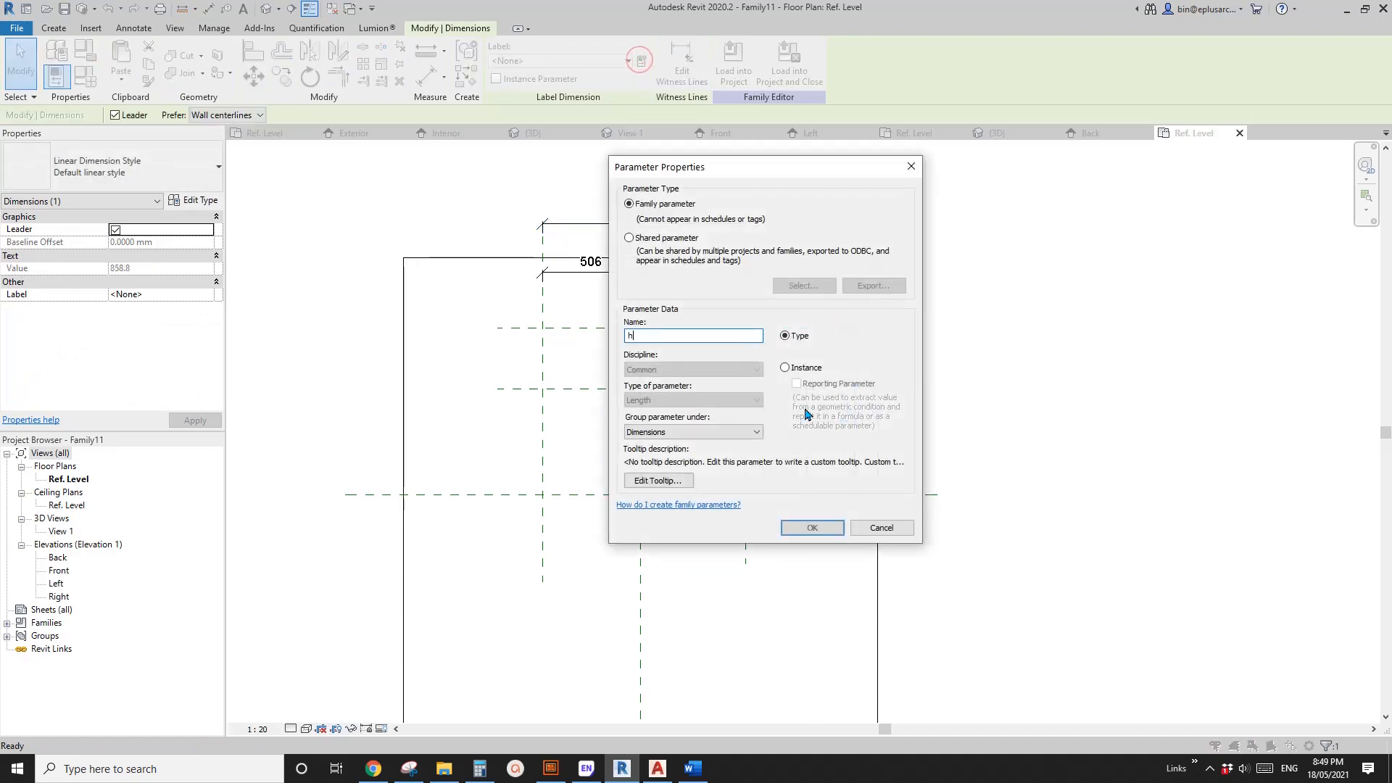
pyautogui.click(812, 528)
# Re-reference the shorter vertical dimension to span the two upper horizontal planes and label it with a new type parameter ofs
pyautogui.click(795, 436)
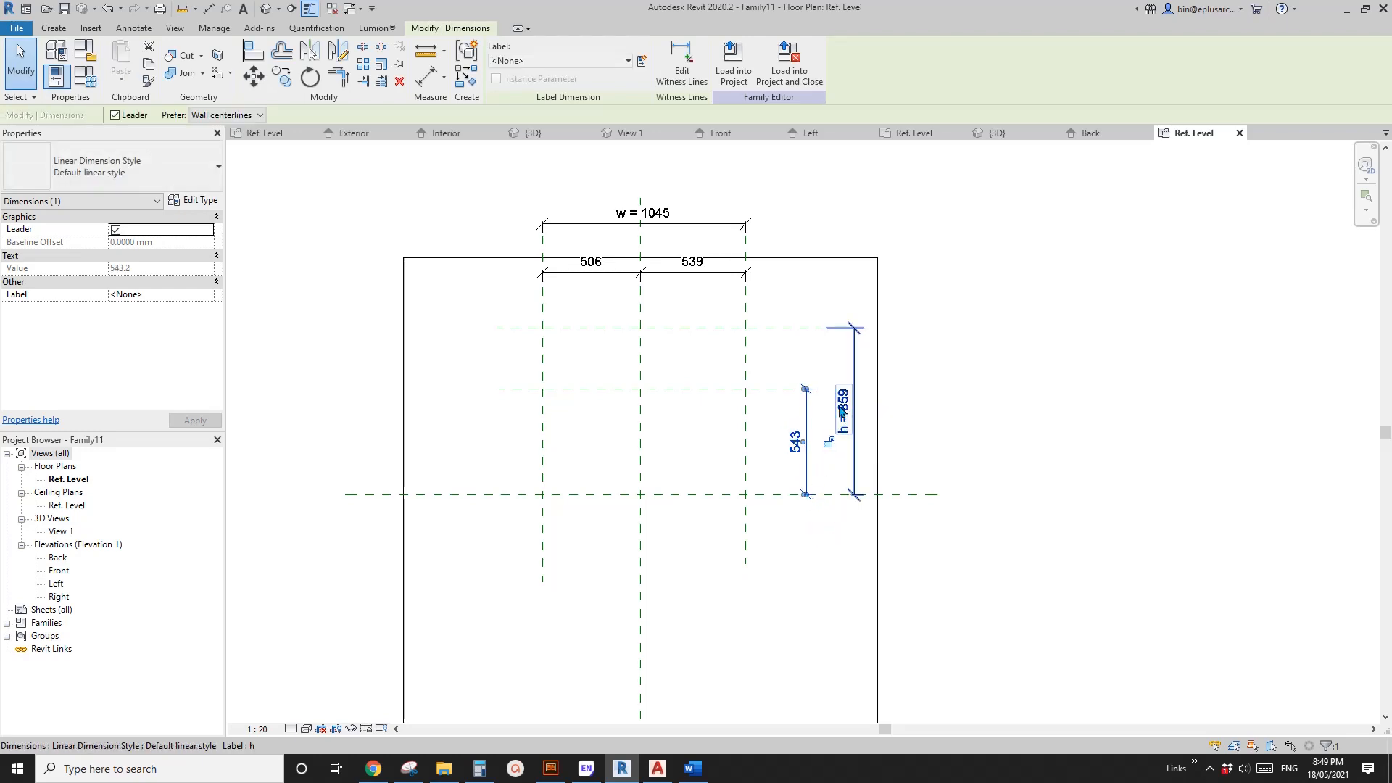
pyautogui.click(757, 407)
pyautogui.click(805, 462)
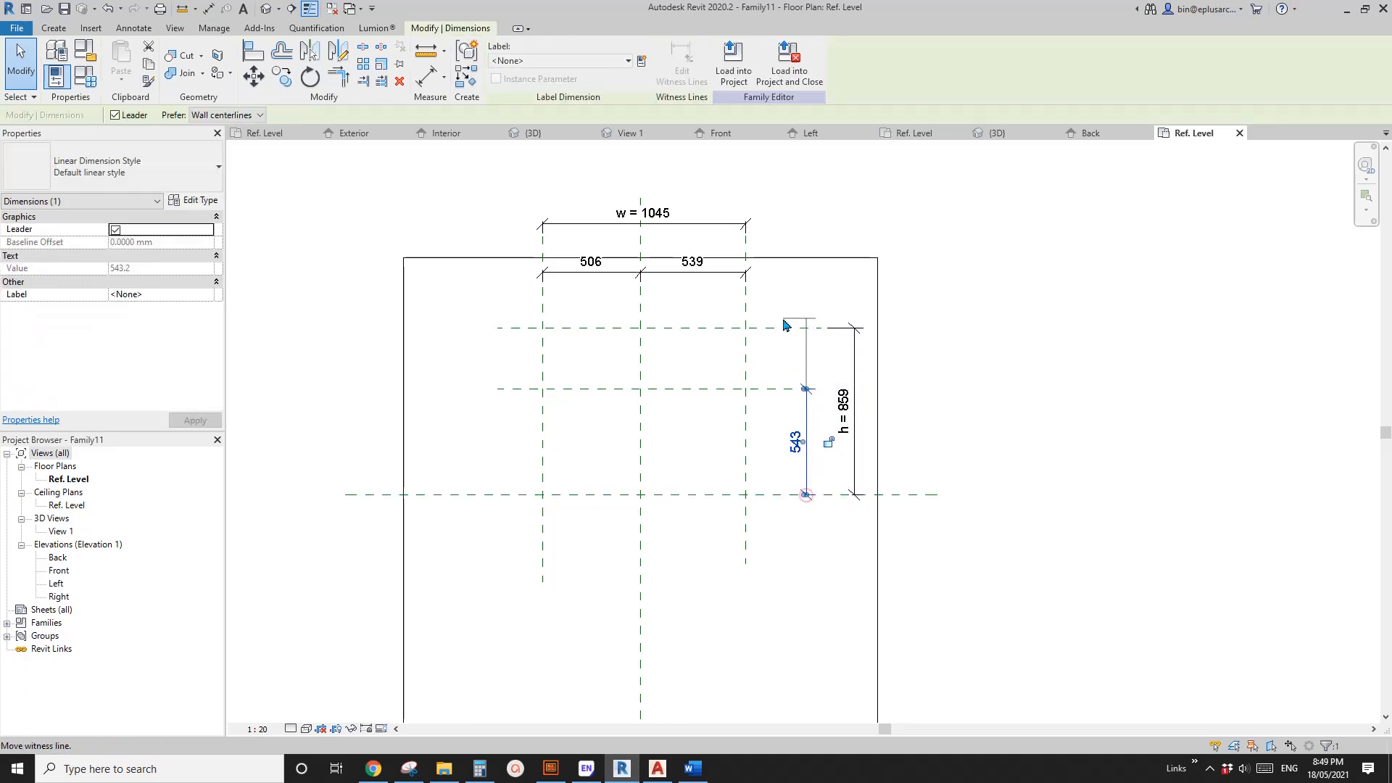
pyautogui.moveTo(783, 325); pyautogui.dragTo(785, 327)
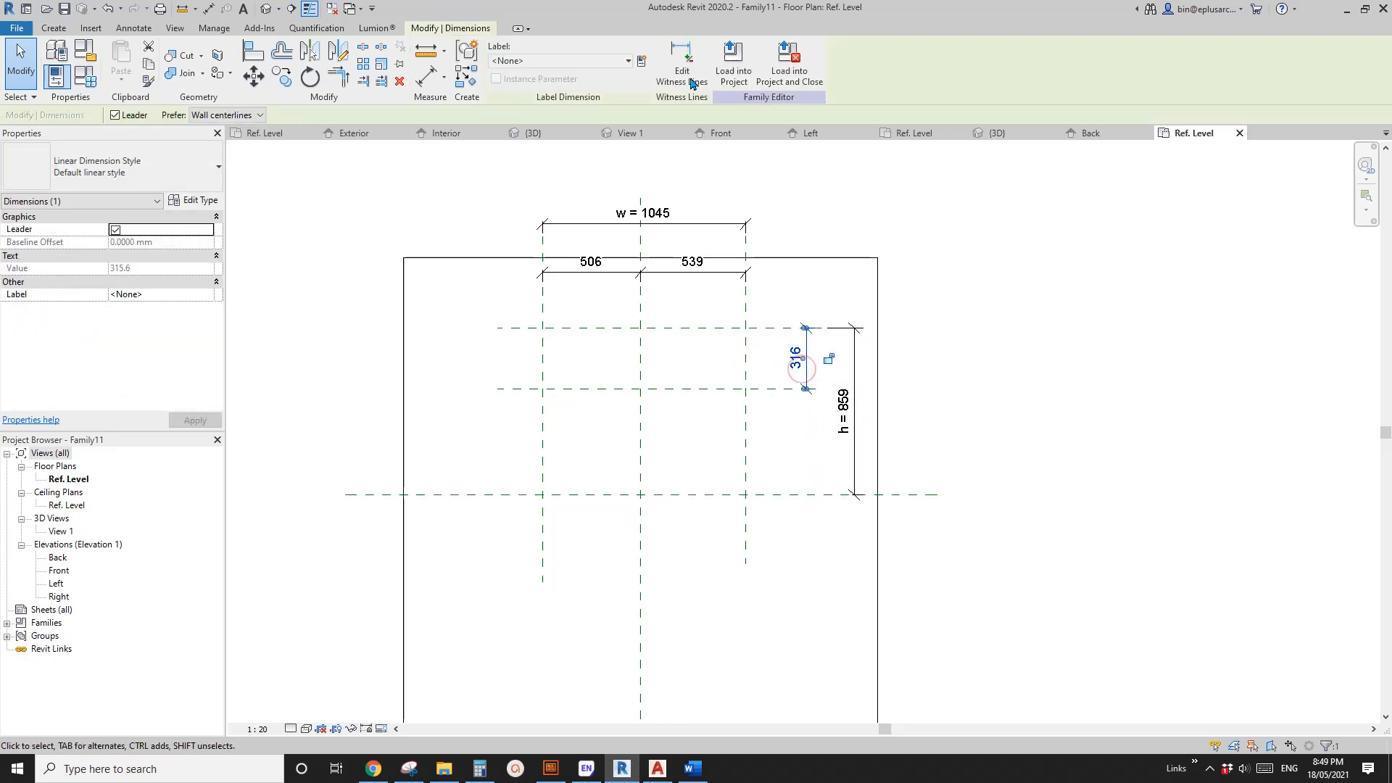
pyautogui.click(643, 60)
pyautogui.write('of')
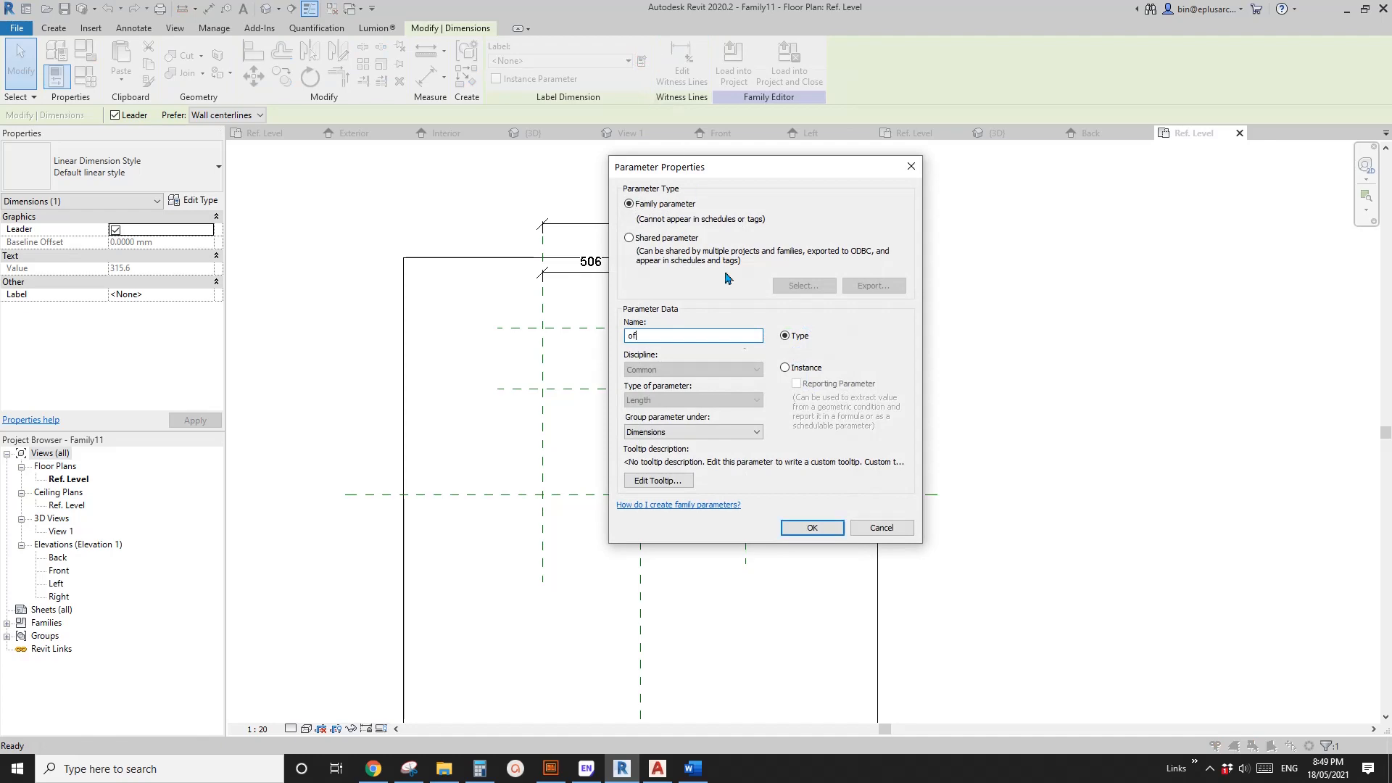
pyautogui.write('s')
pyautogui.click(811, 527)
pyautogui.press('Escape')
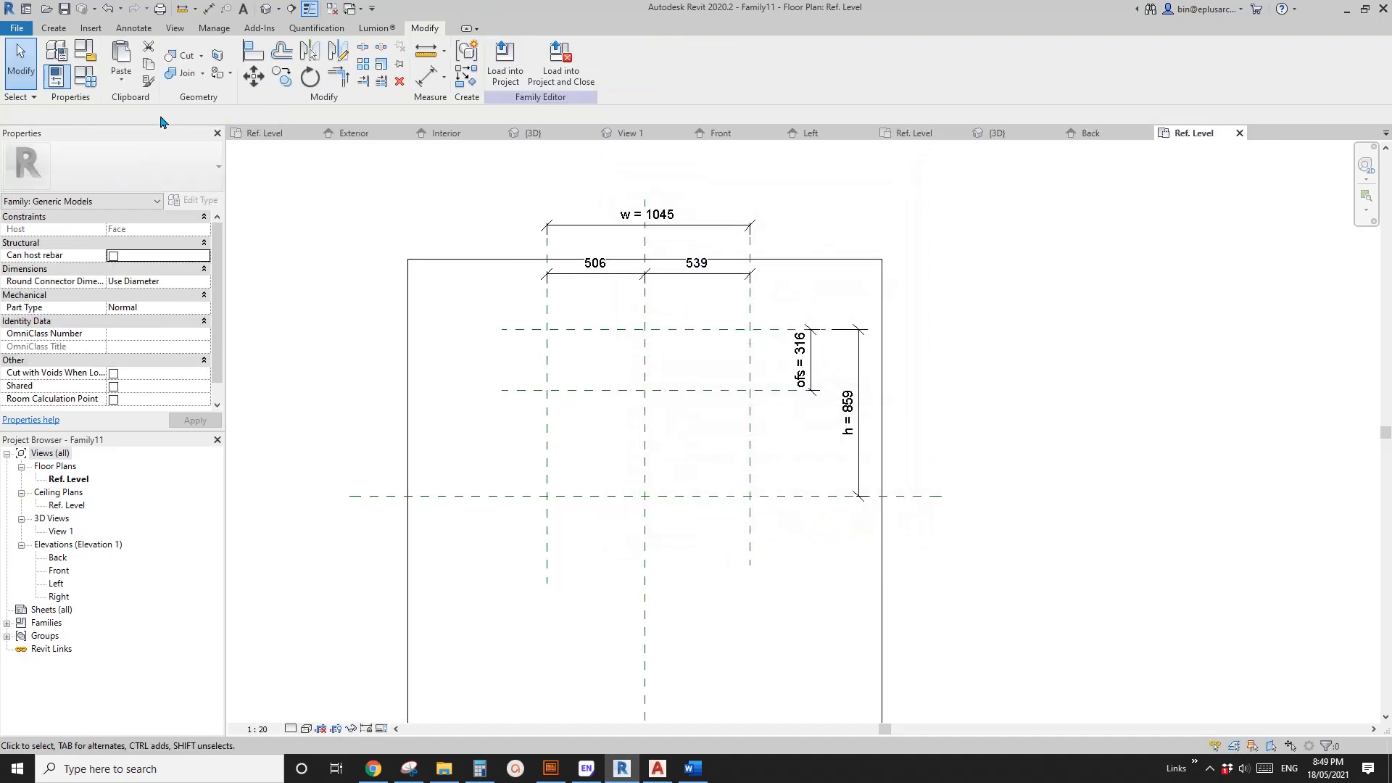
# Set the formula of the ofs parameter to sqrt(3)/2*w in the family types
pyautogui.click(91, 86)
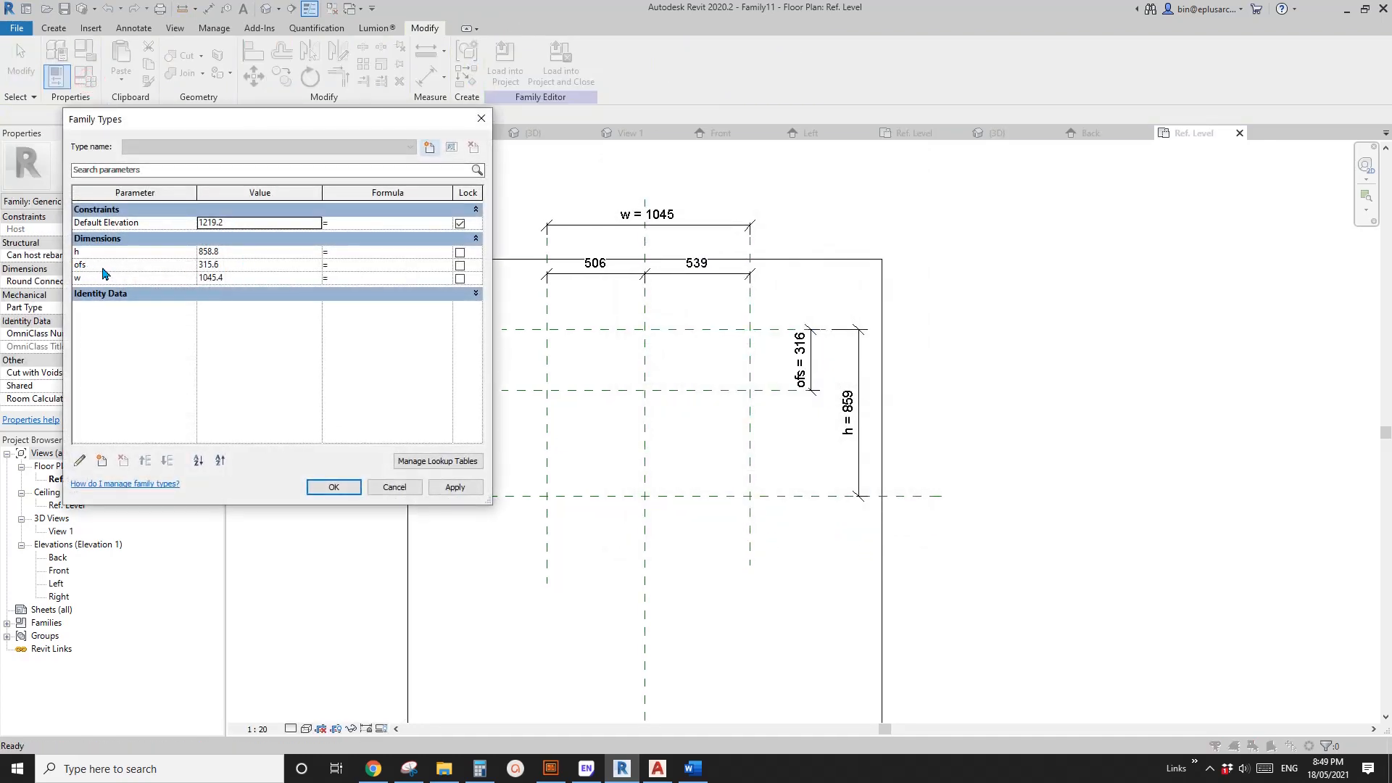
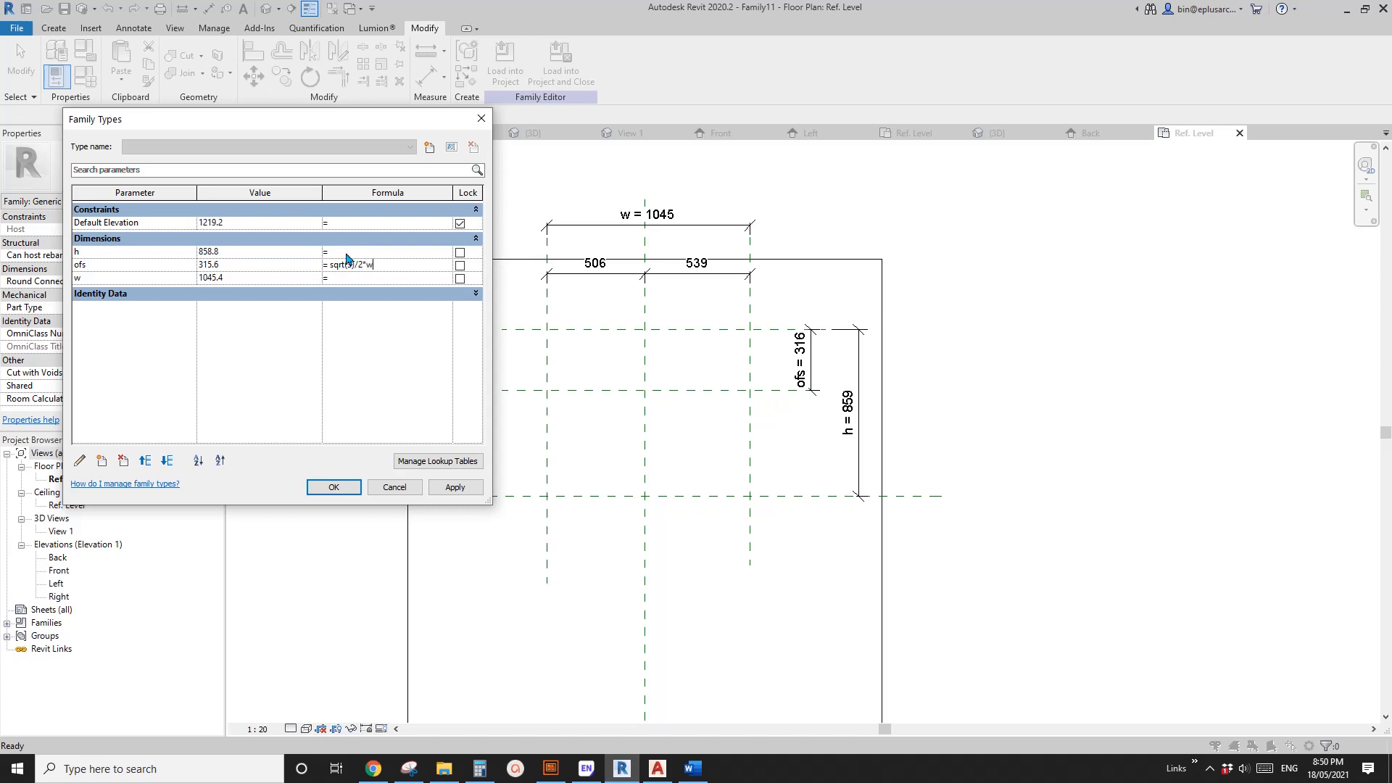
pyautogui.click(332, 487)
pyautogui.moveTo(691, 471); pyautogui.dragTo(647, 432, button='middle')
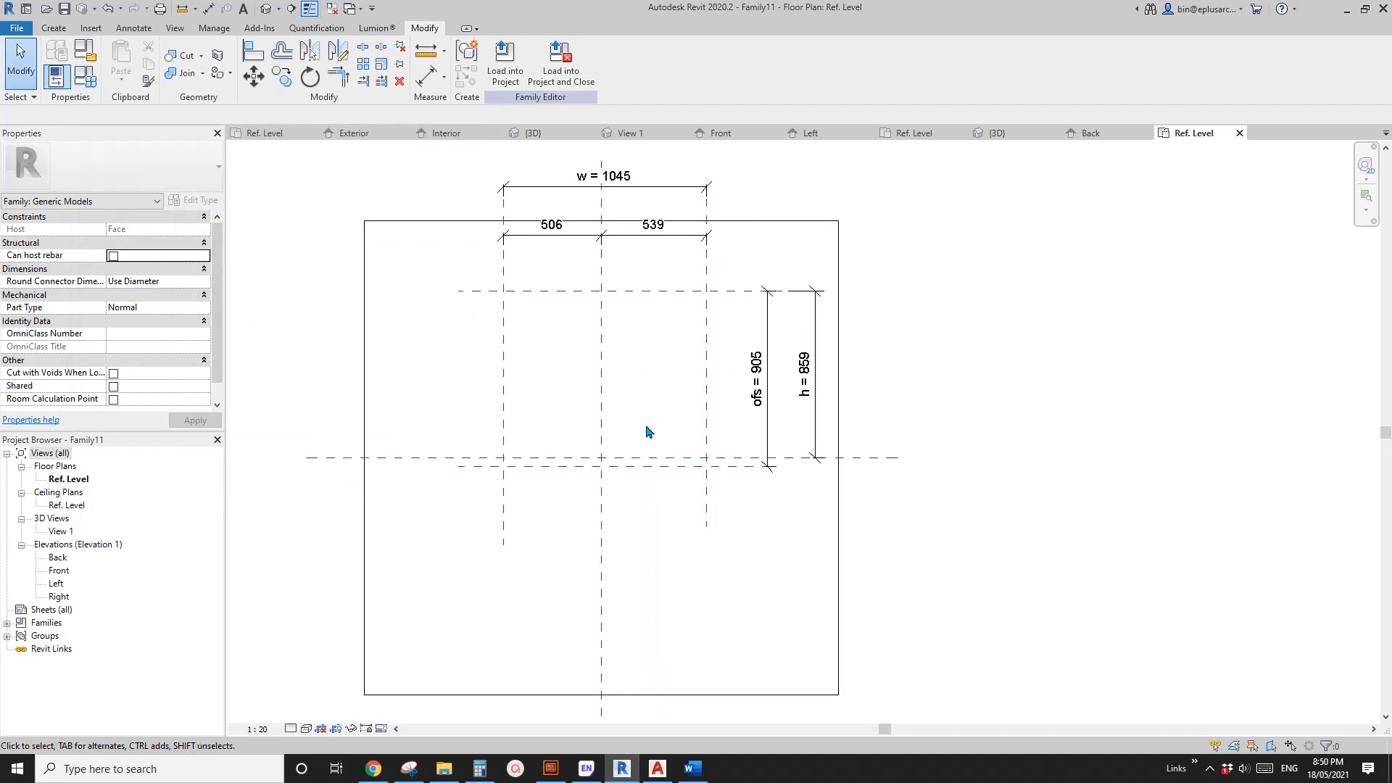
pyautogui.scroll(-2, 714, 443)
# Test the parametric link by moving the top horizontal reference plane upward, and undo the move
pyautogui.click(685, 334)
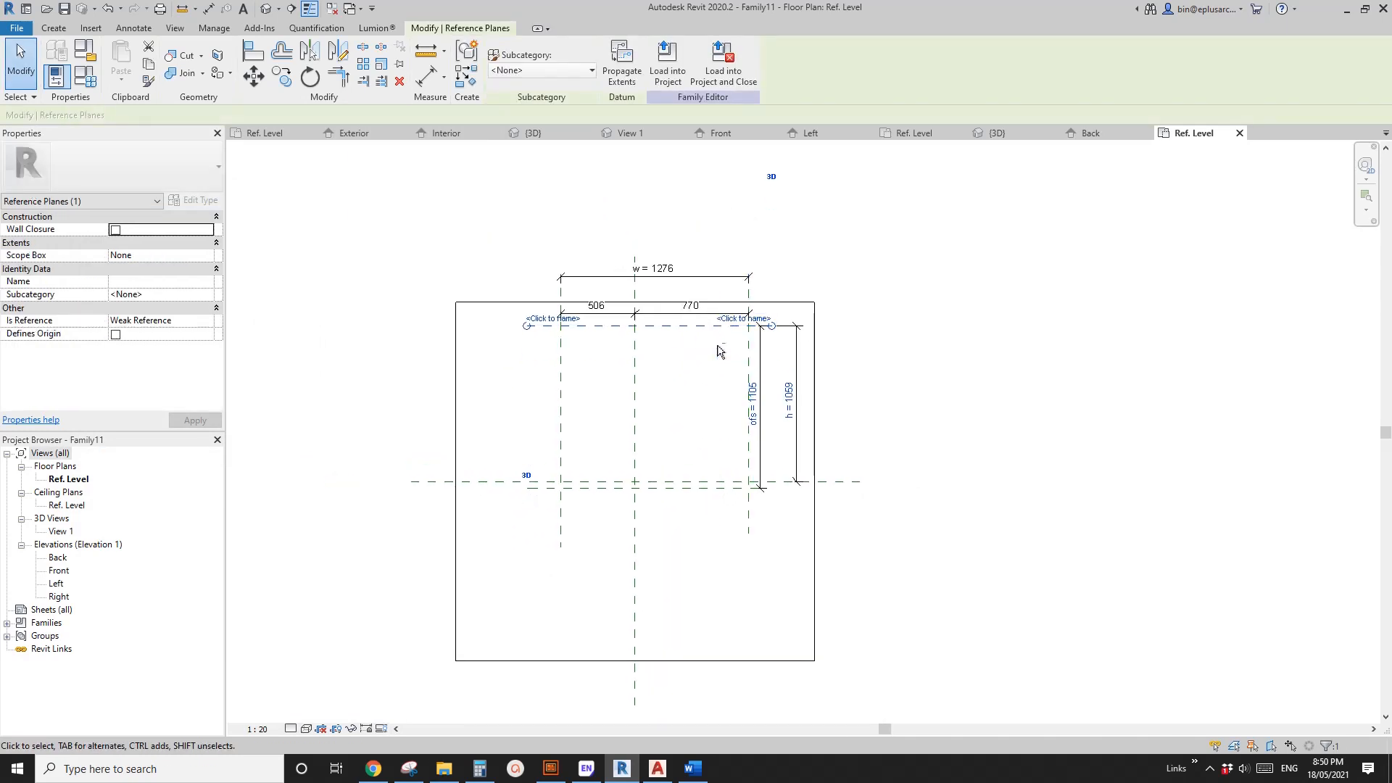
pyautogui.moveTo(748, 354); pyautogui.dragTo(781, 355)
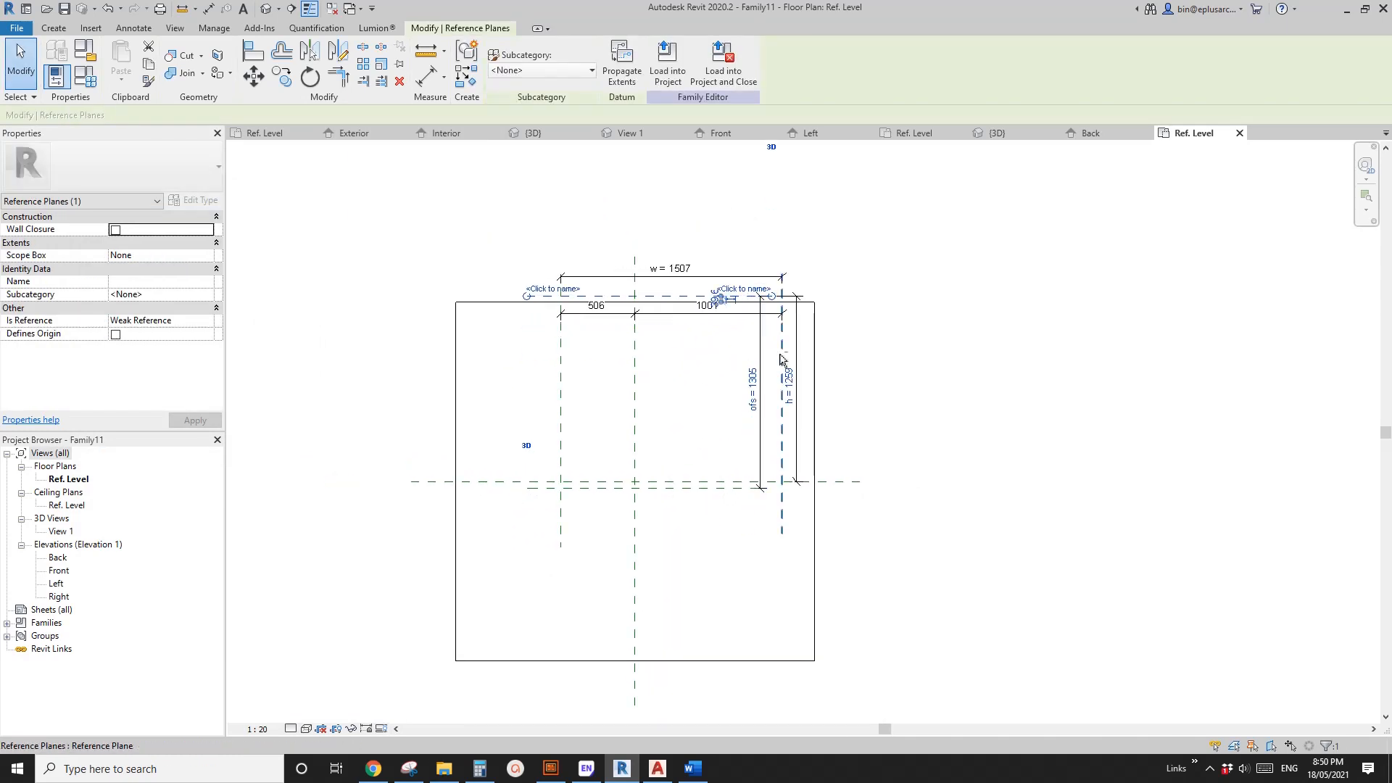
pyautogui.press('Down')
pyautogui.press('Down')
pyautogui.click(801, 495)
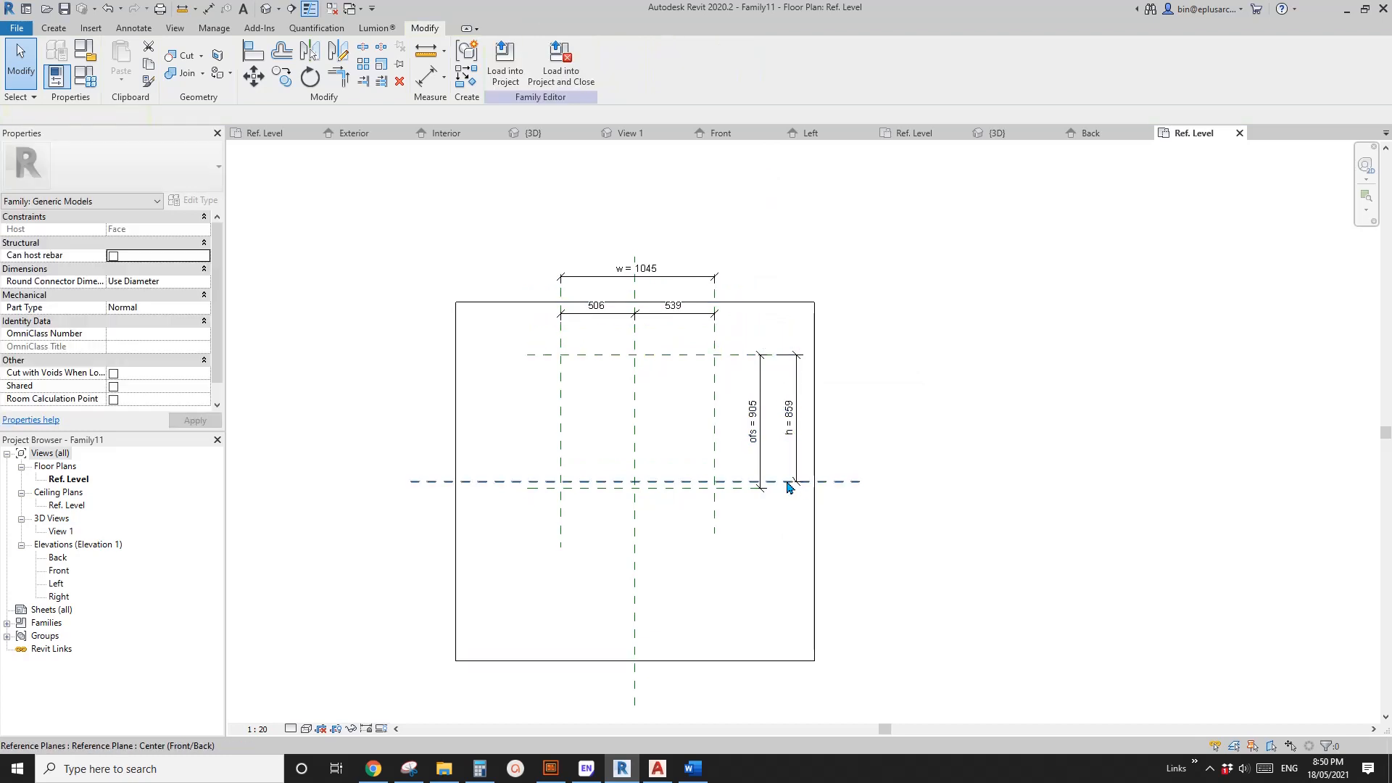
# Nudge the right vertical reference plane inward to about 299 mm from the central vertical plane
pyautogui.click(716, 426)
pyautogui.press('Left')
pyautogui.press('Left')
pyautogui.press('Left')
pyautogui.press('Left')
pyautogui.press('Left')
pyautogui.press('Left')
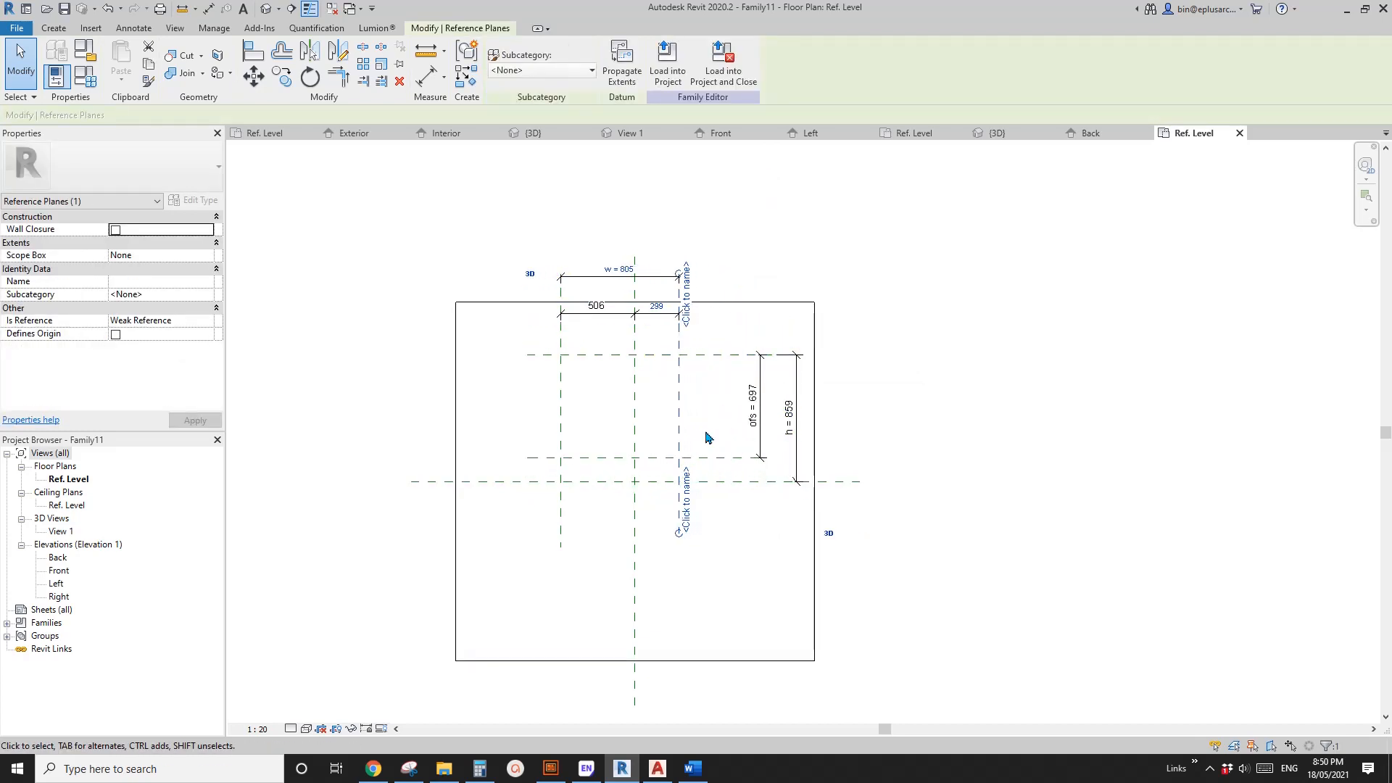
# Apply the EQ constraint to the chained dimension across the three vertical reference planes
pyautogui.click(596, 313)
pyautogui.click(631, 277)
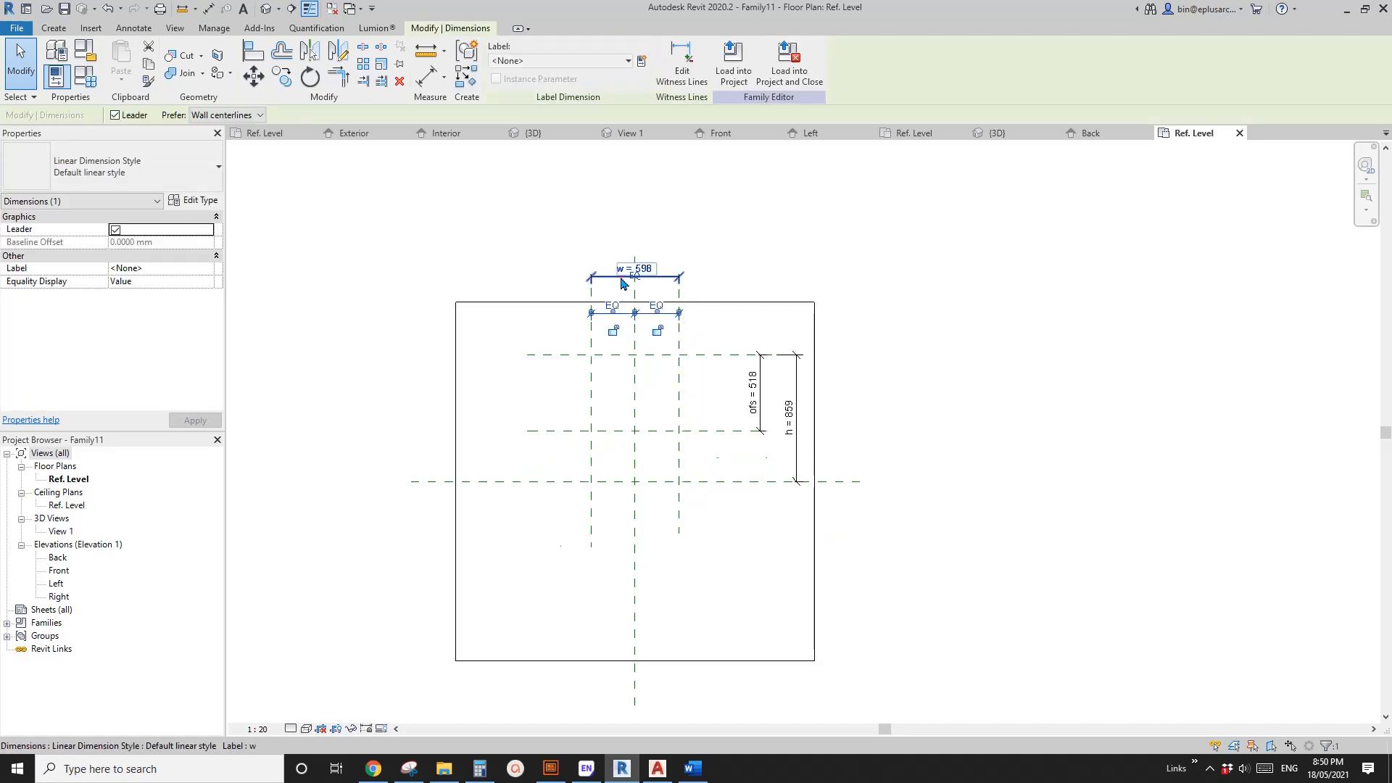
pyautogui.click(745, 460)
# Nudge the top horizontal reference plane up to about 979 mm above the Center (Front/Back) plane
pyautogui.click(722, 366)
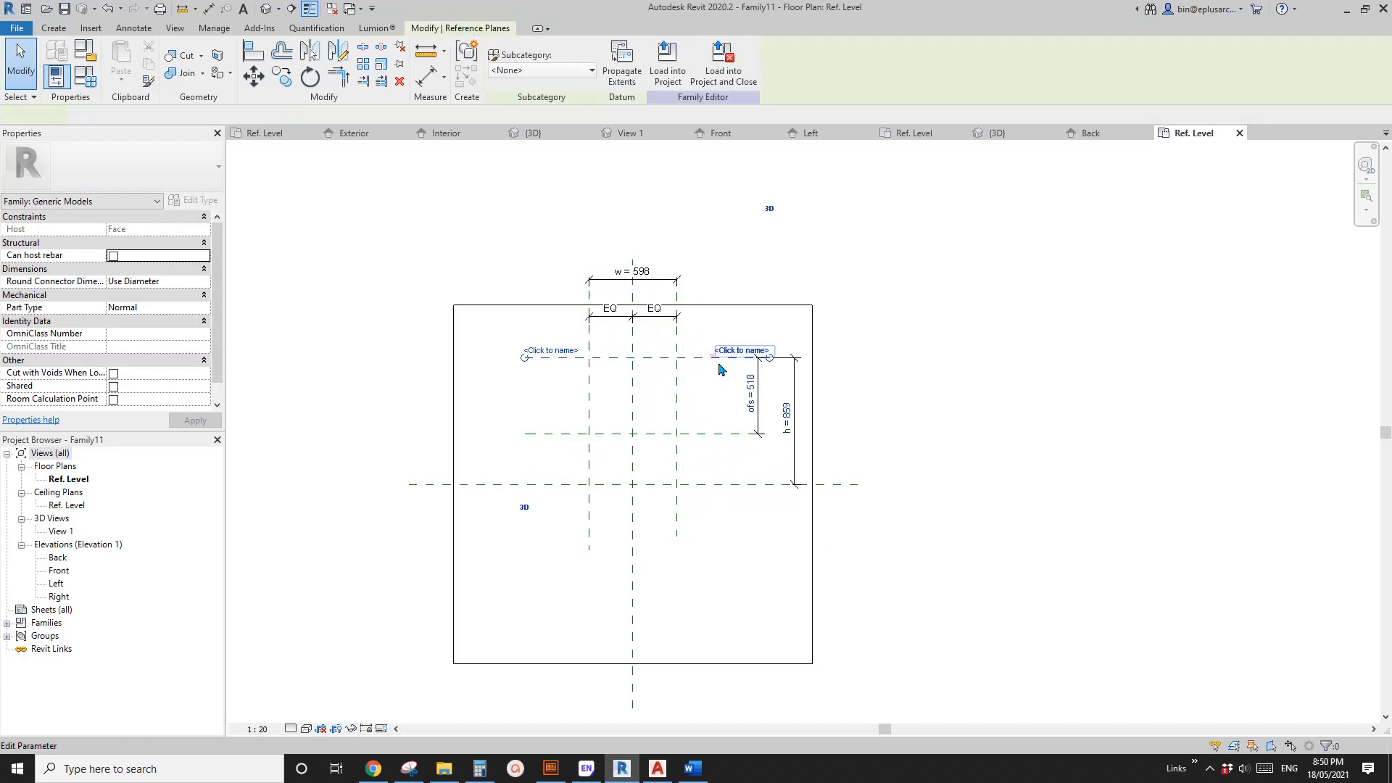
pyautogui.press('Up')
pyautogui.press('Up')
pyautogui.press('Up')
pyautogui.press('Up')
pyautogui.press('Up')
pyautogui.press('Up')
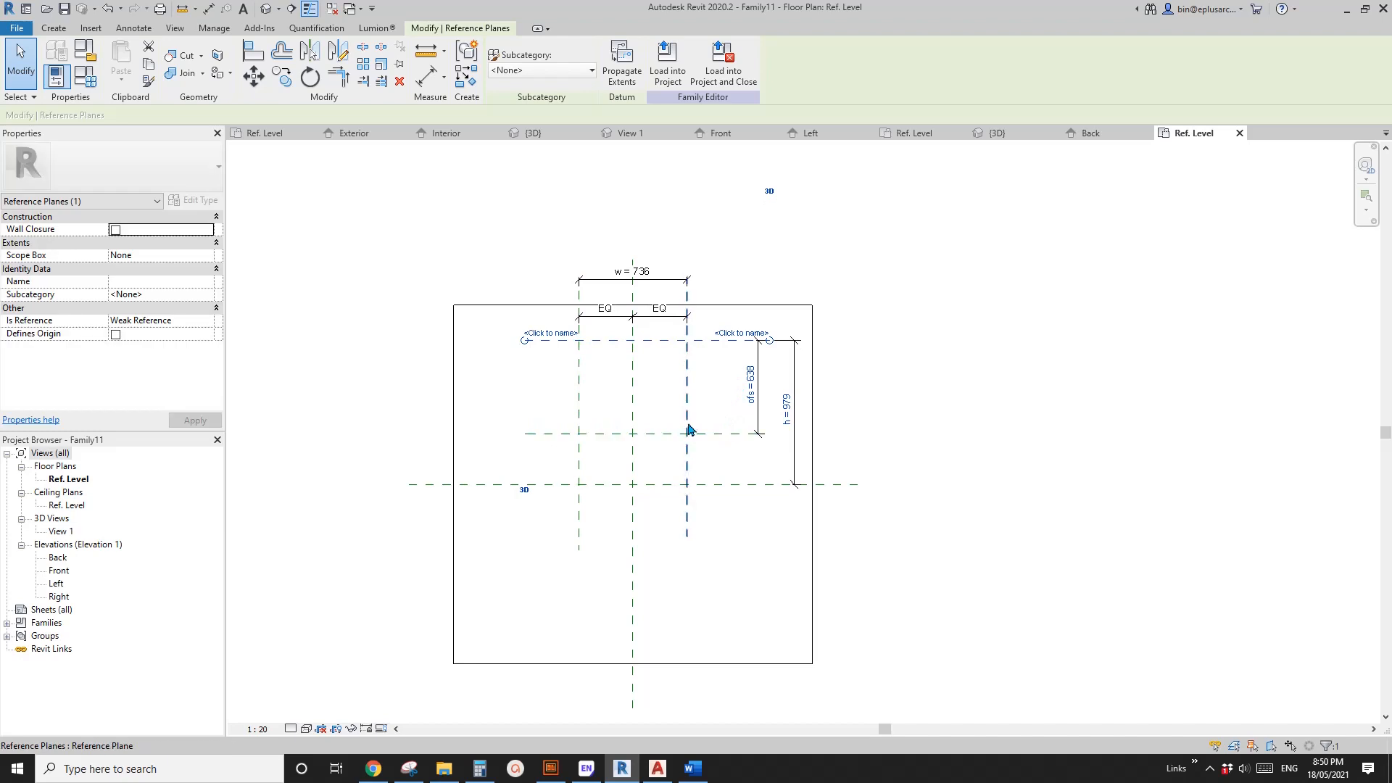
# Nudge the right vertical reference plane inward until the width w is about 456 mm
pyautogui.click(688, 424)
pyautogui.press('Left')
pyautogui.press('Left')
pyautogui.press('Left')
pyautogui.press('Left')
pyautogui.press('Left')
pyautogui.press('Left')
pyautogui.press('Left')
pyautogui.moveTo(735, 348); pyautogui.dragTo(742, 368, button='middle')
pyautogui.press('Escape')
# Enlarge the host extrusion to 4200 mm above the Center (Front/Back) plane and 2500 mm left of the central plane, widening its right side too
pyautogui.click(738, 313)
pyautogui.moveTo(644, 364); pyautogui.dragTo(653, 147)
pyautogui.scroll(-2, 661, 204)
pyautogui.moveTo(661, 204); pyautogui.dragTo(652, 278, button='middle')
pyautogui.moveTo(642, 236); pyautogui.dragTo(650, 158)
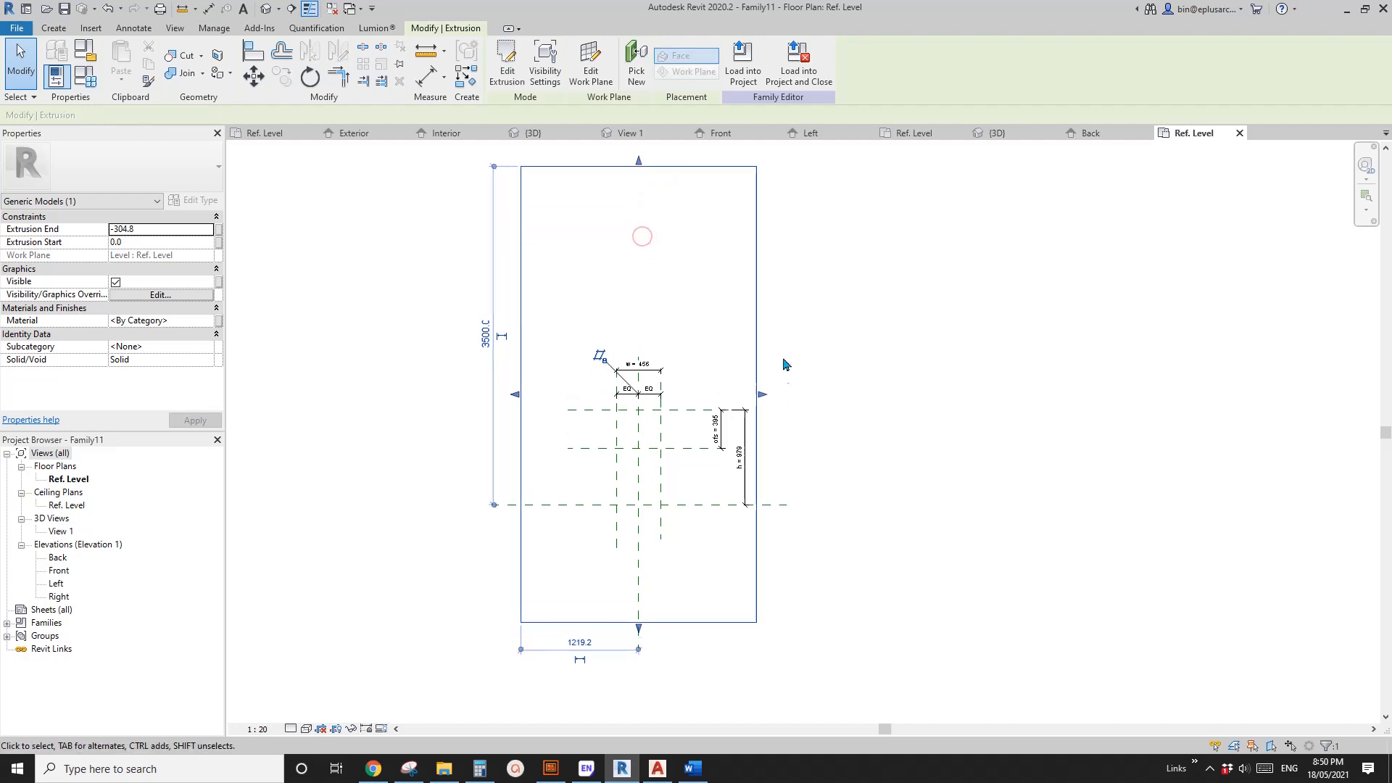
pyautogui.moveTo(762, 393); pyautogui.dragTo(828, 394)
pyautogui.moveTo(515, 393); pyautogui.dragTo(473, 419)
pyautogui.scroll(-1, 615, 319)
pyautogui.moveTo(636, 219); pyautogui.dragTo(641, 161)
pyautogui.scroll(-1, 644, 192)
pyautogui.moveTo(762, 347); pyautogui.dragTo(804, 348)
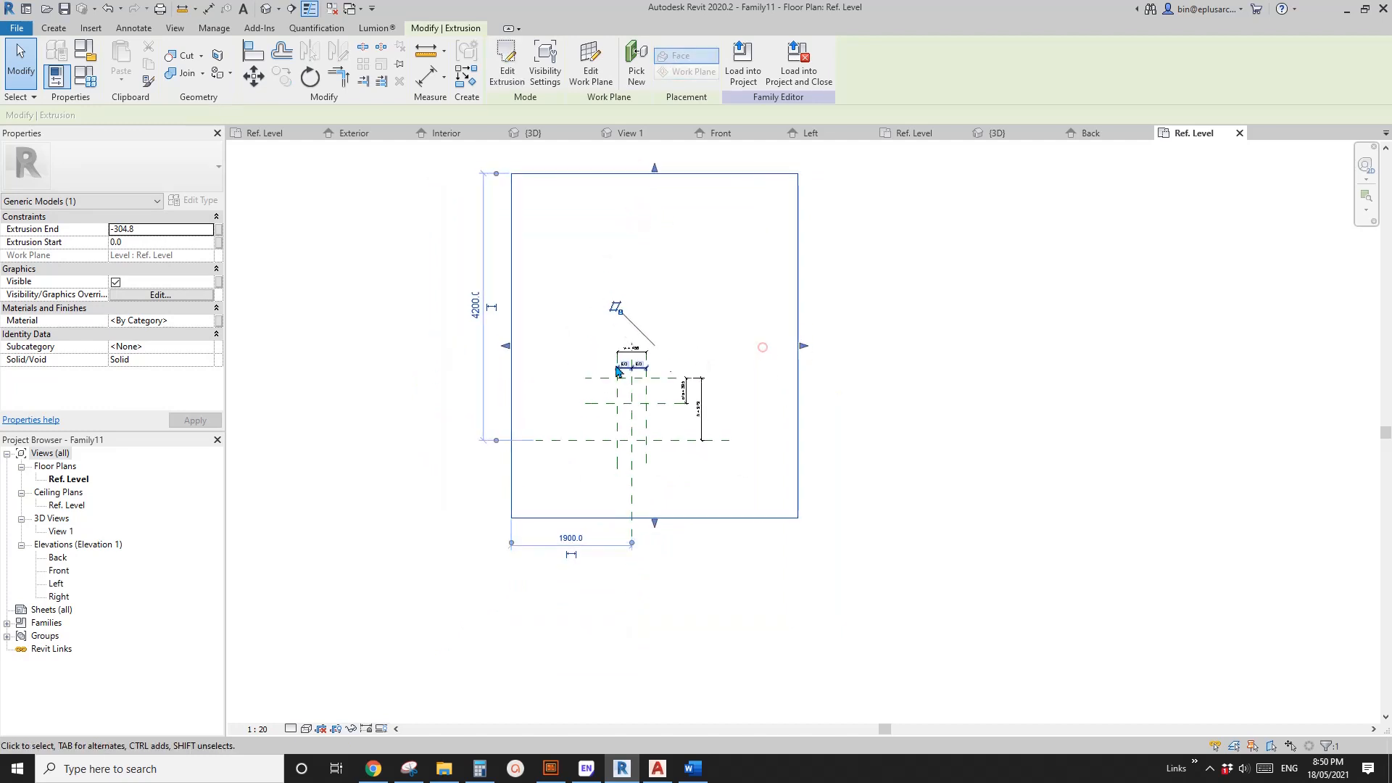
pyautogui.moveTo(507, 351); pyautogui.dragTo(472, 347)
pyautogui.press('Escape')
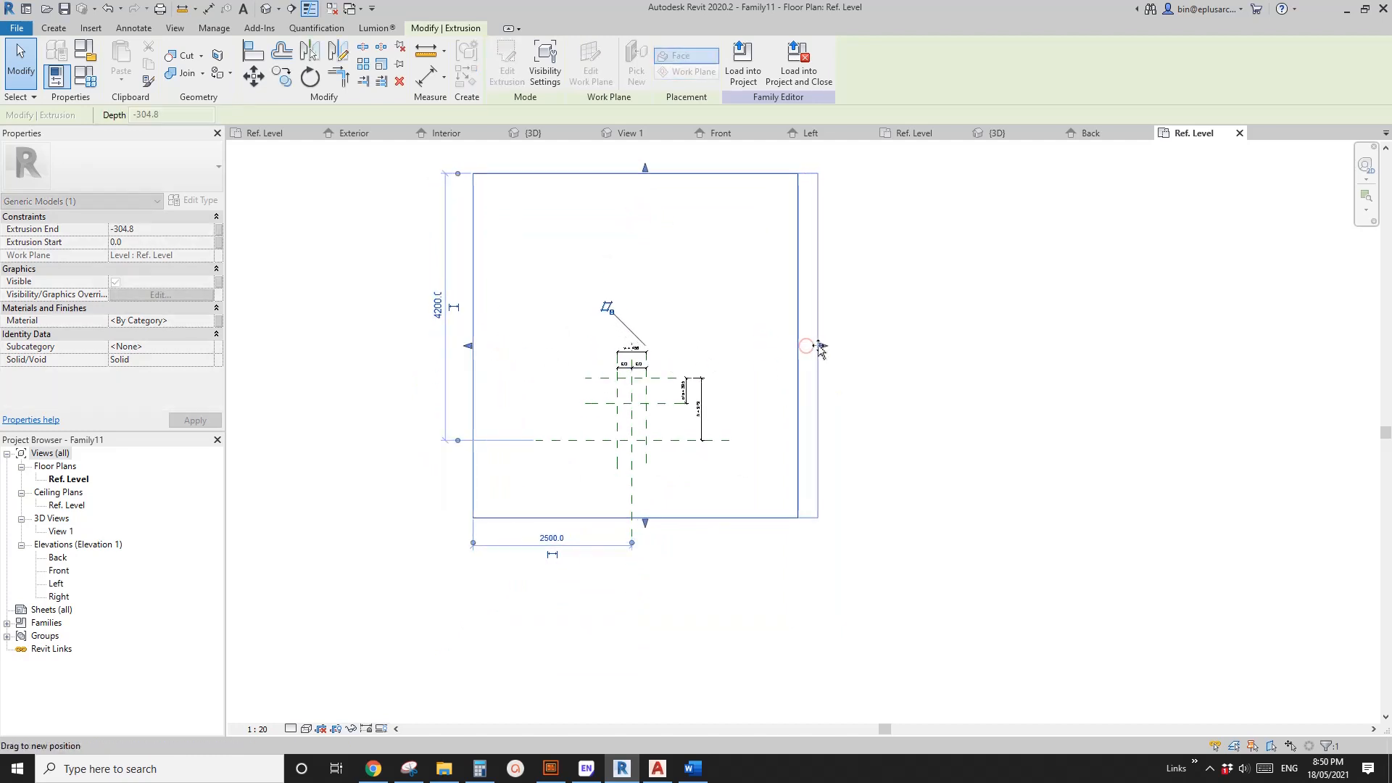
pyautogui.scroll(2, 653, 405)
pyautogui.press('Escape')
pyautogui.scroll(4, 823, 394)
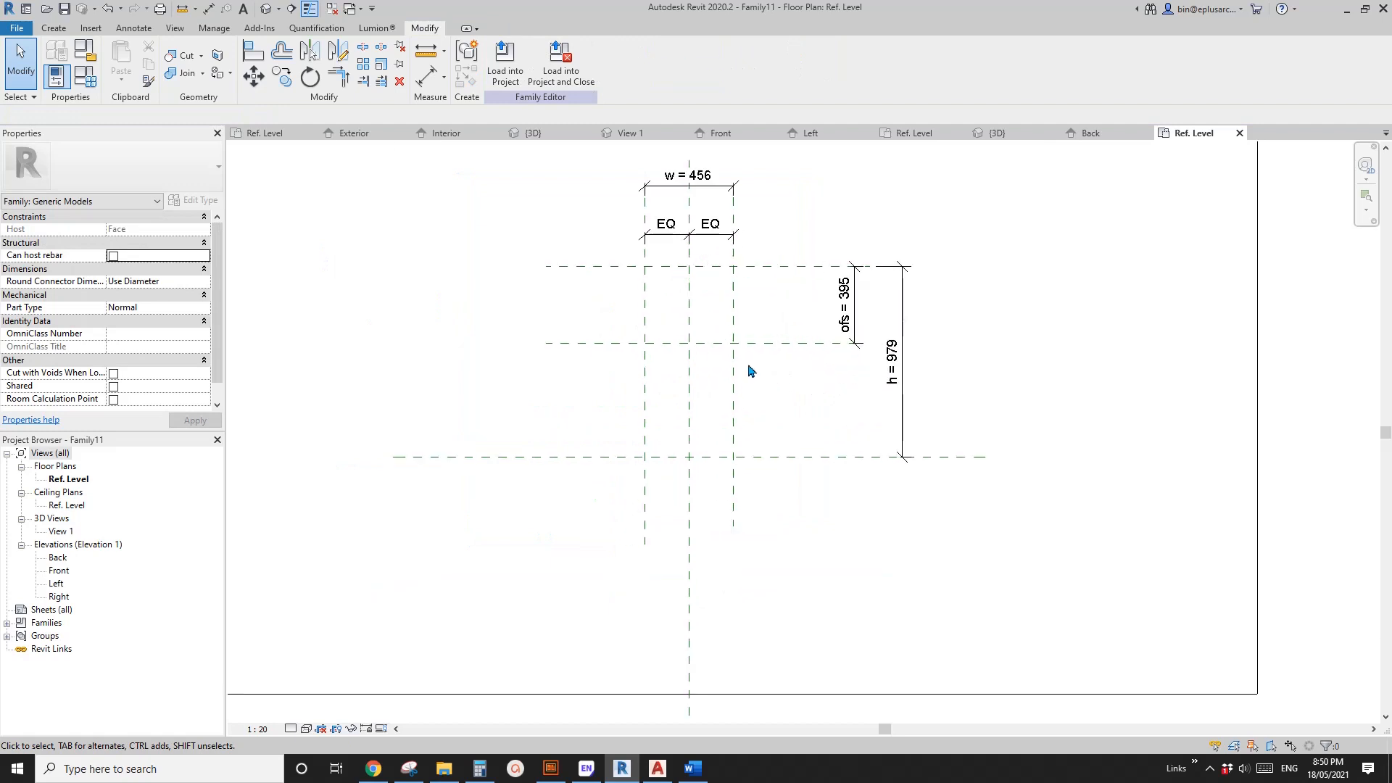
pyautogui.click(60, 27)
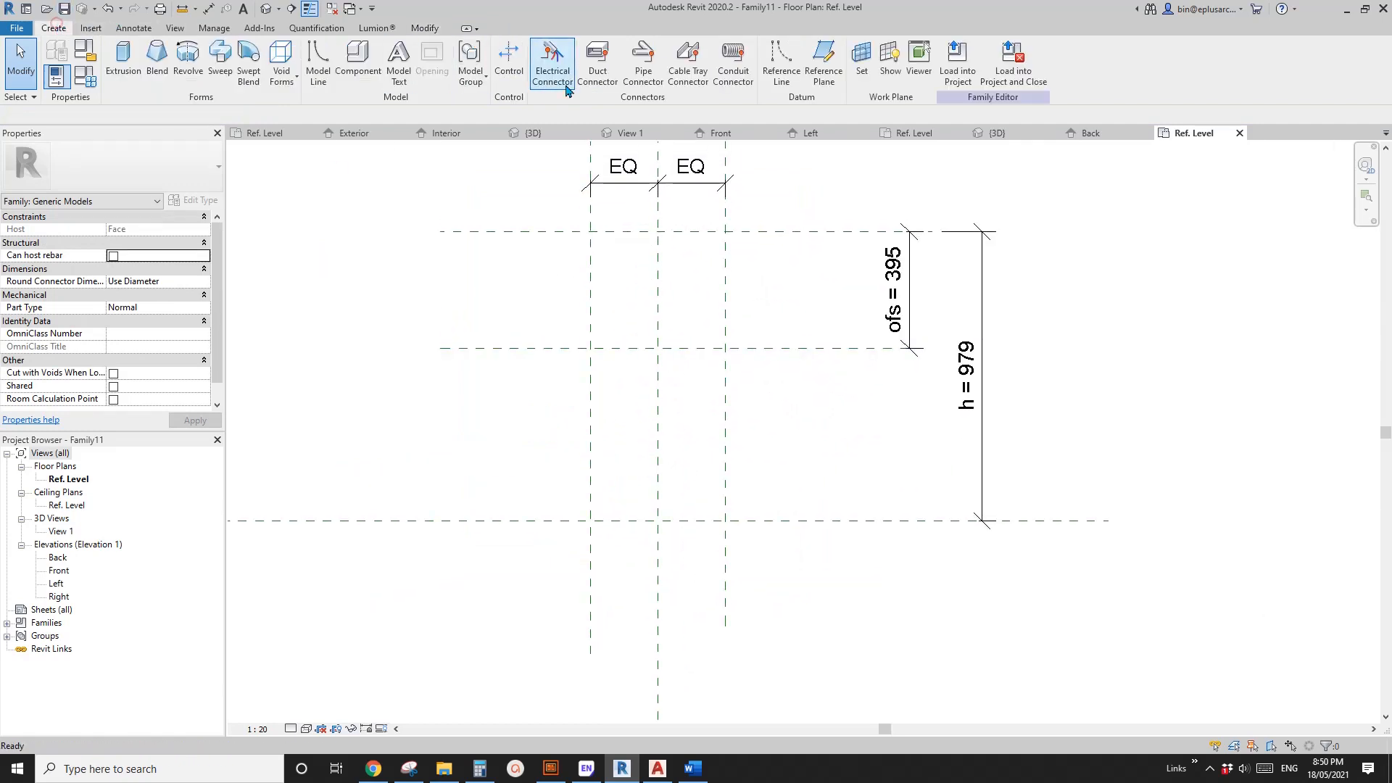
pyautogui.click(782, 64)
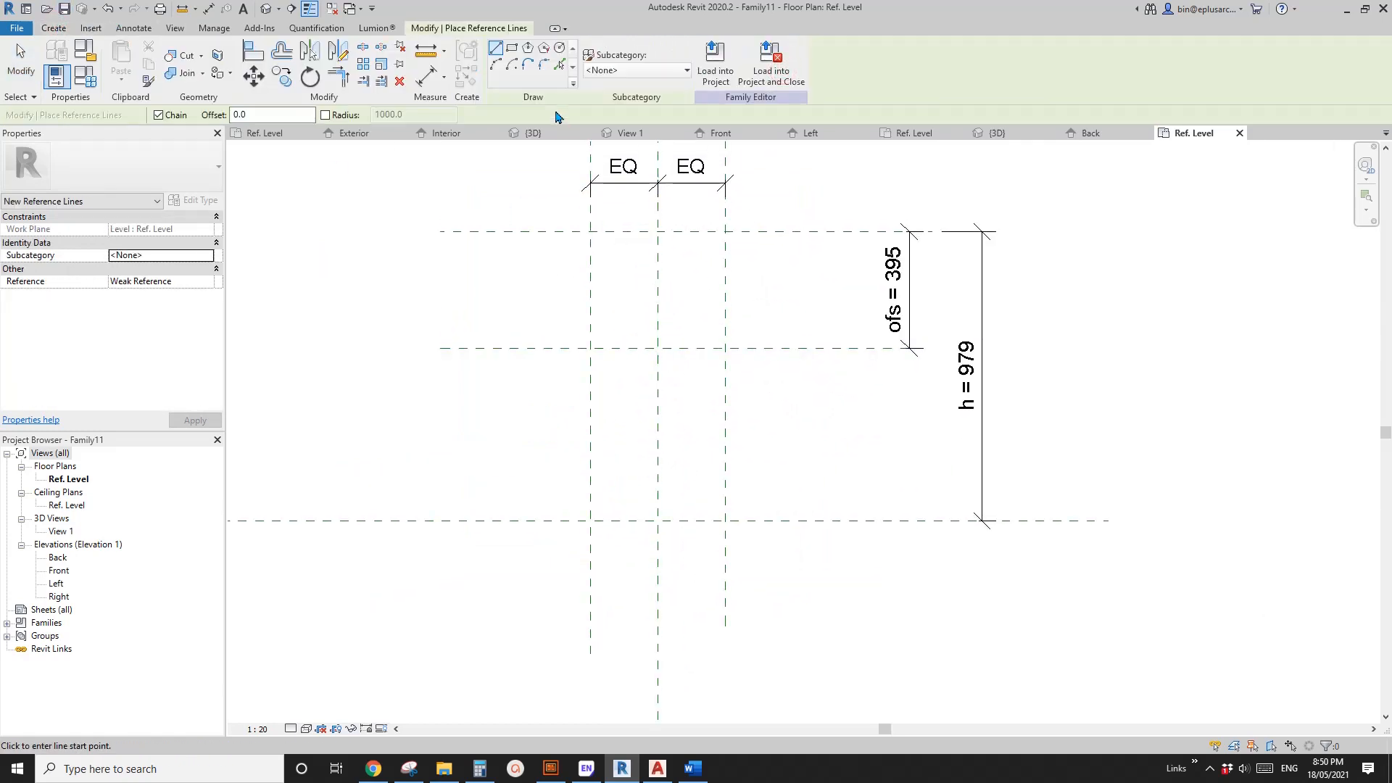
pyautogui.click(518, 71)
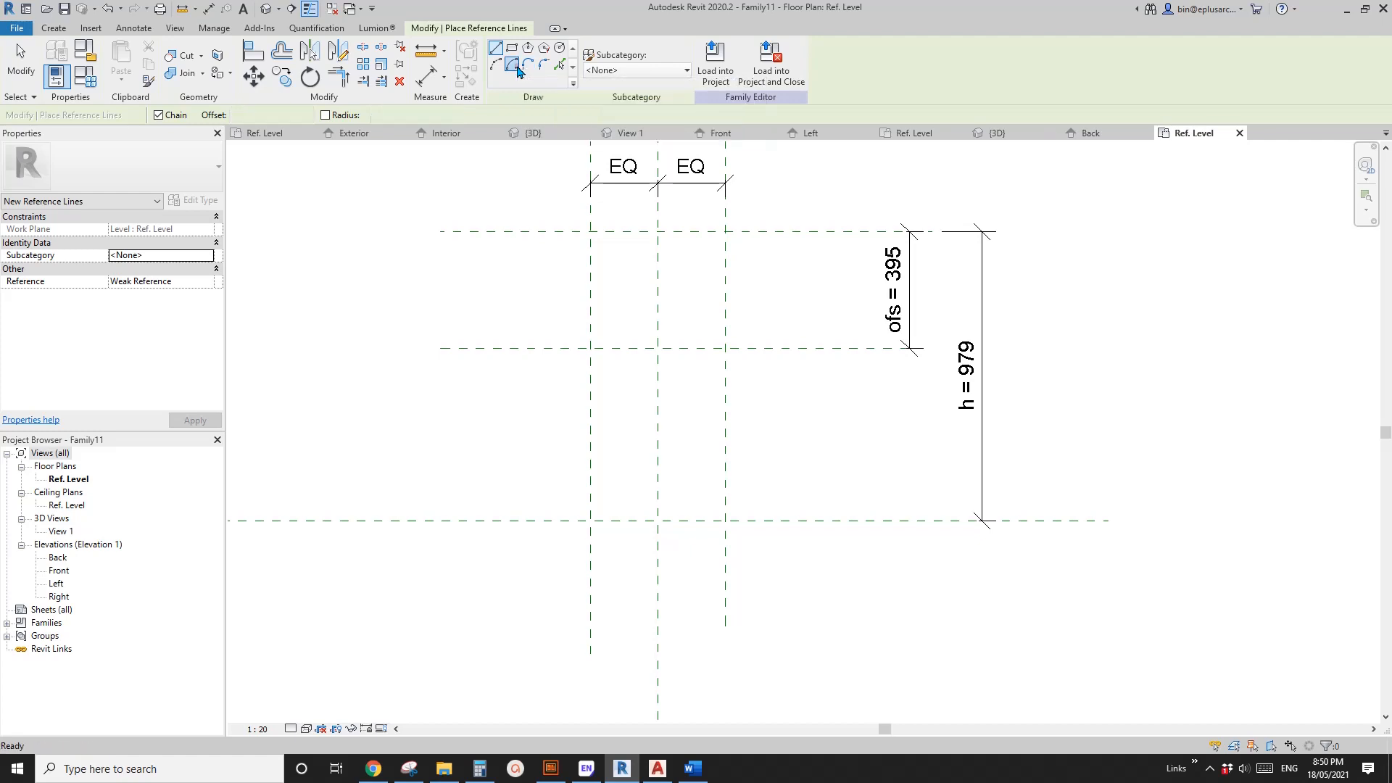
pyautogui.scroll(3, 689, 373)
pyautogui.click(754, 333)
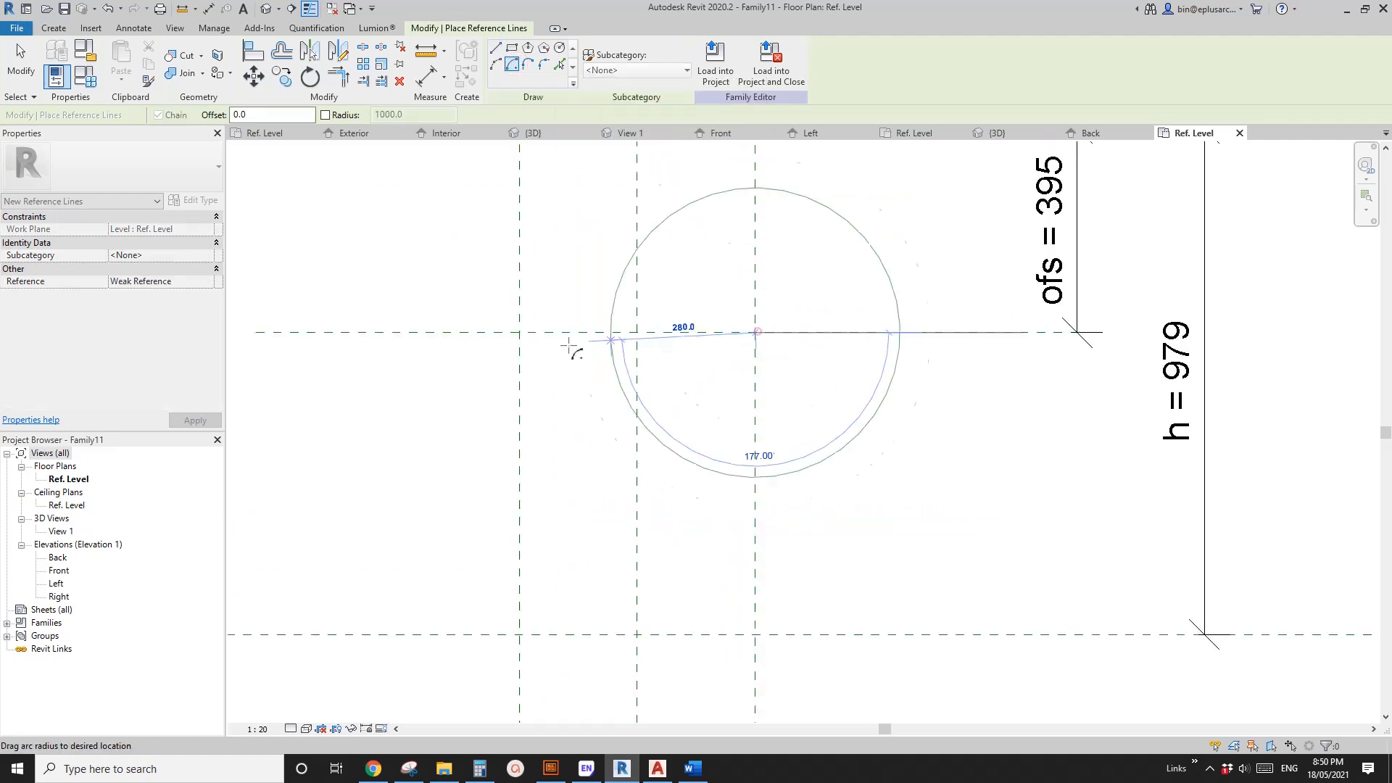
pyautogui.click(519, 333)
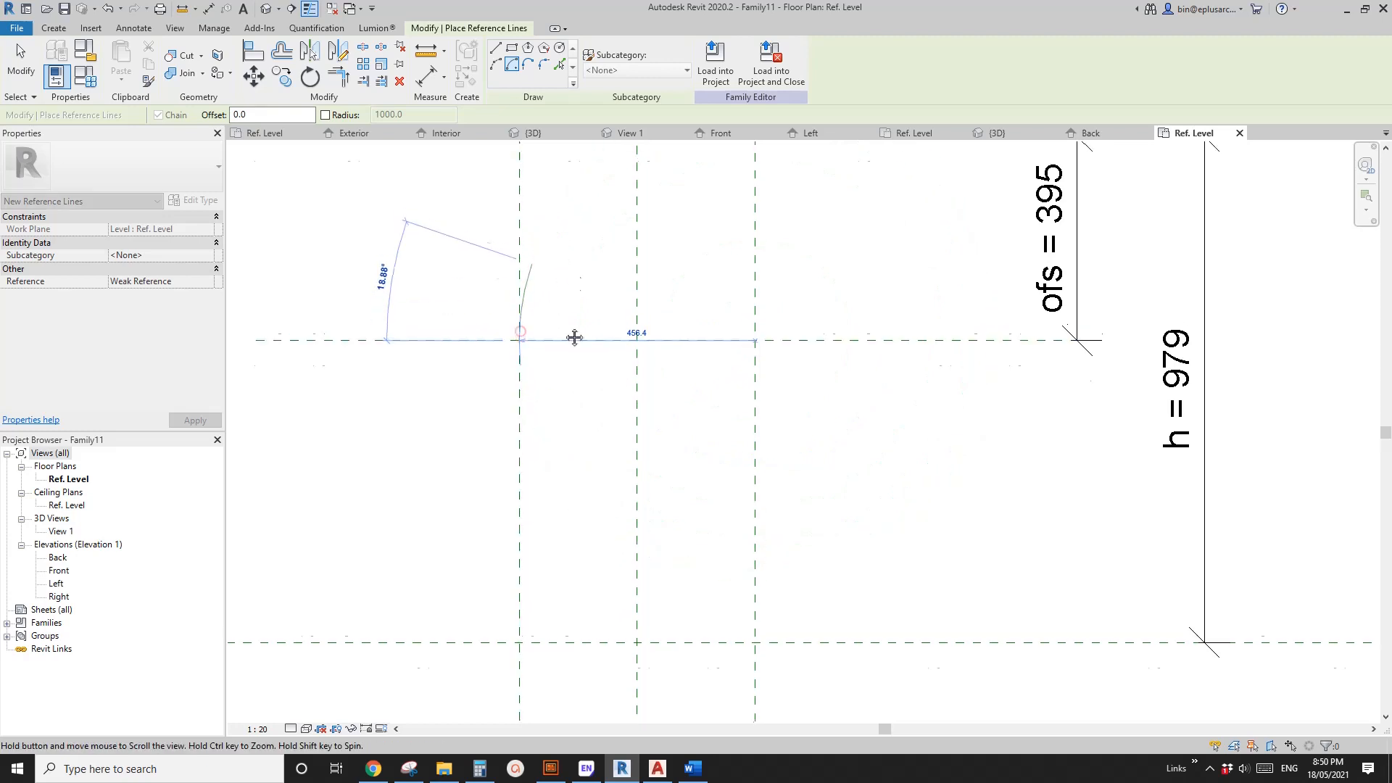
pyautogui.moveTo(574, 335); pyautogui.dragTo(569, 442, button='middle')
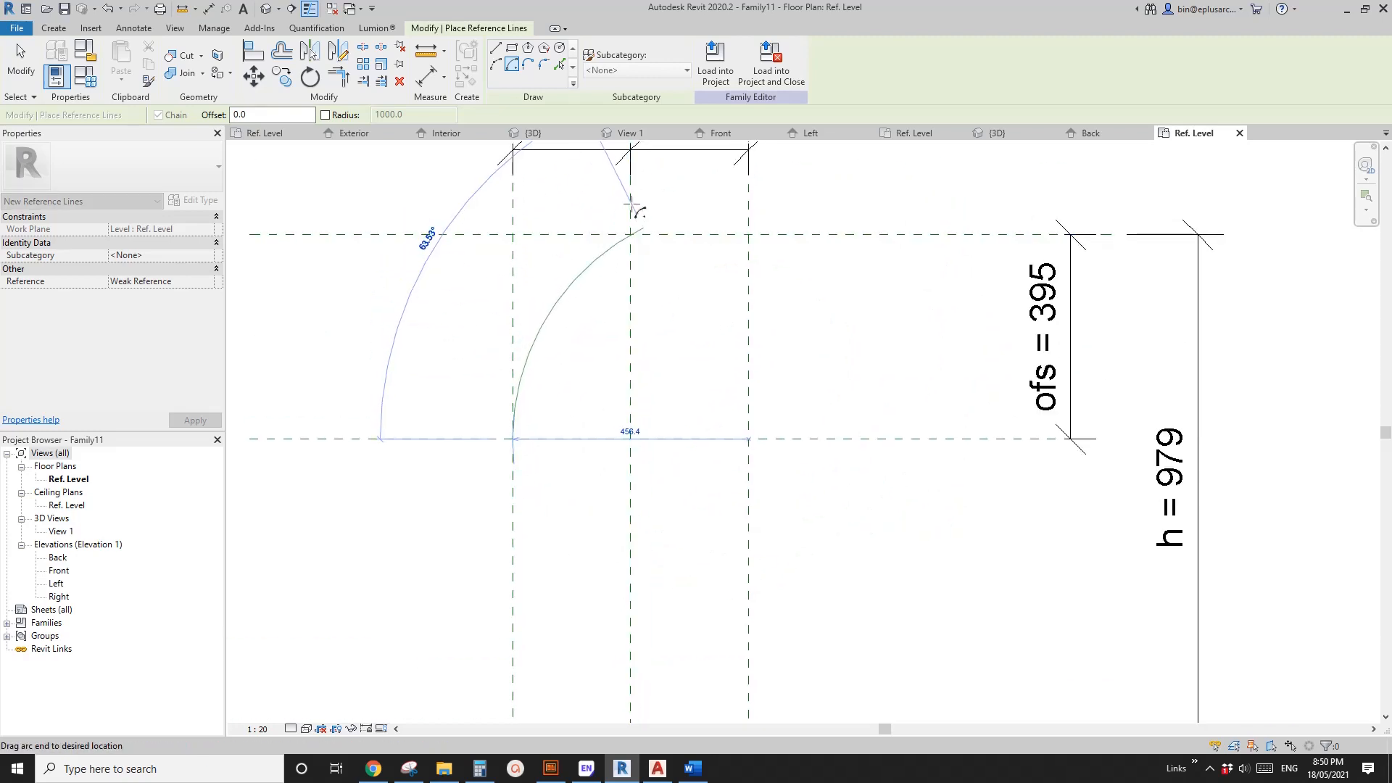
pyautogui.scroll(8, 632, 217)
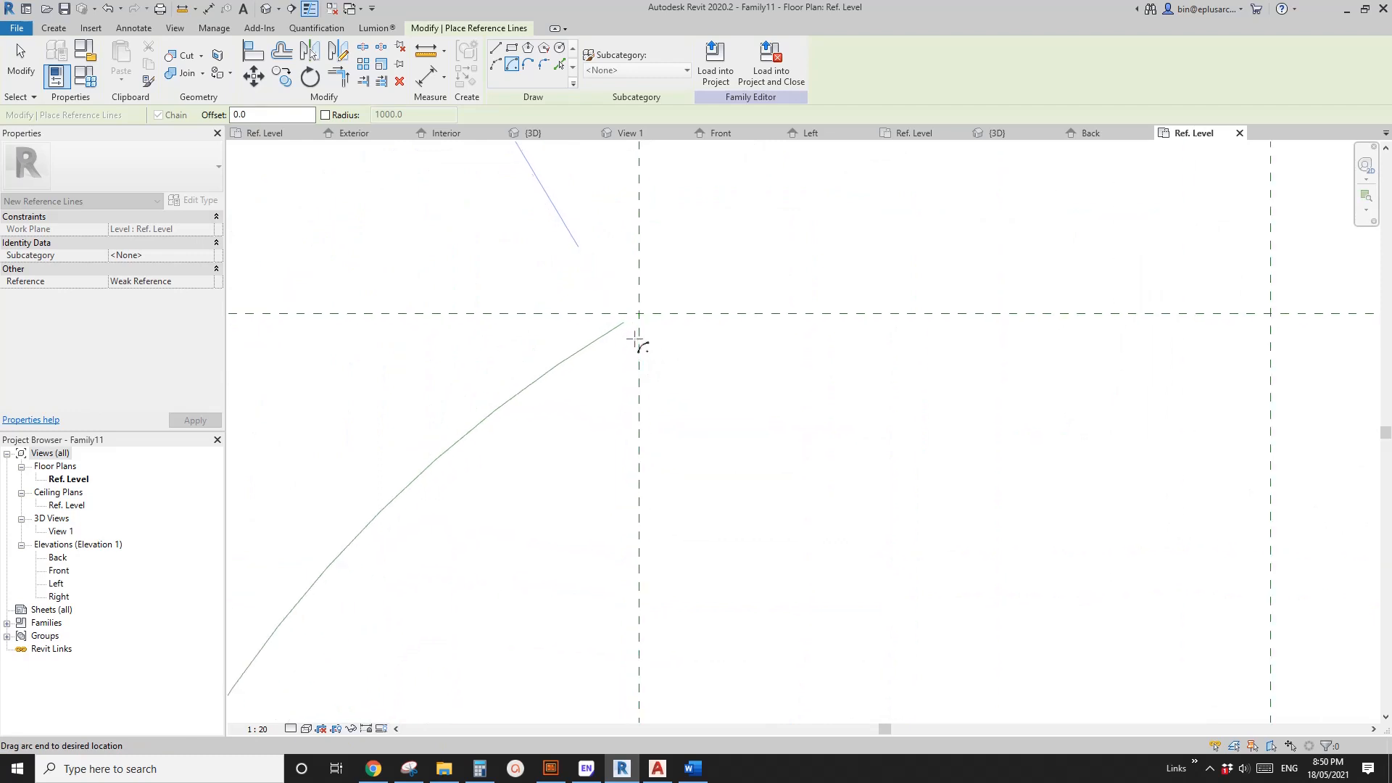
pyautogui.scroll(2, 636, 337)
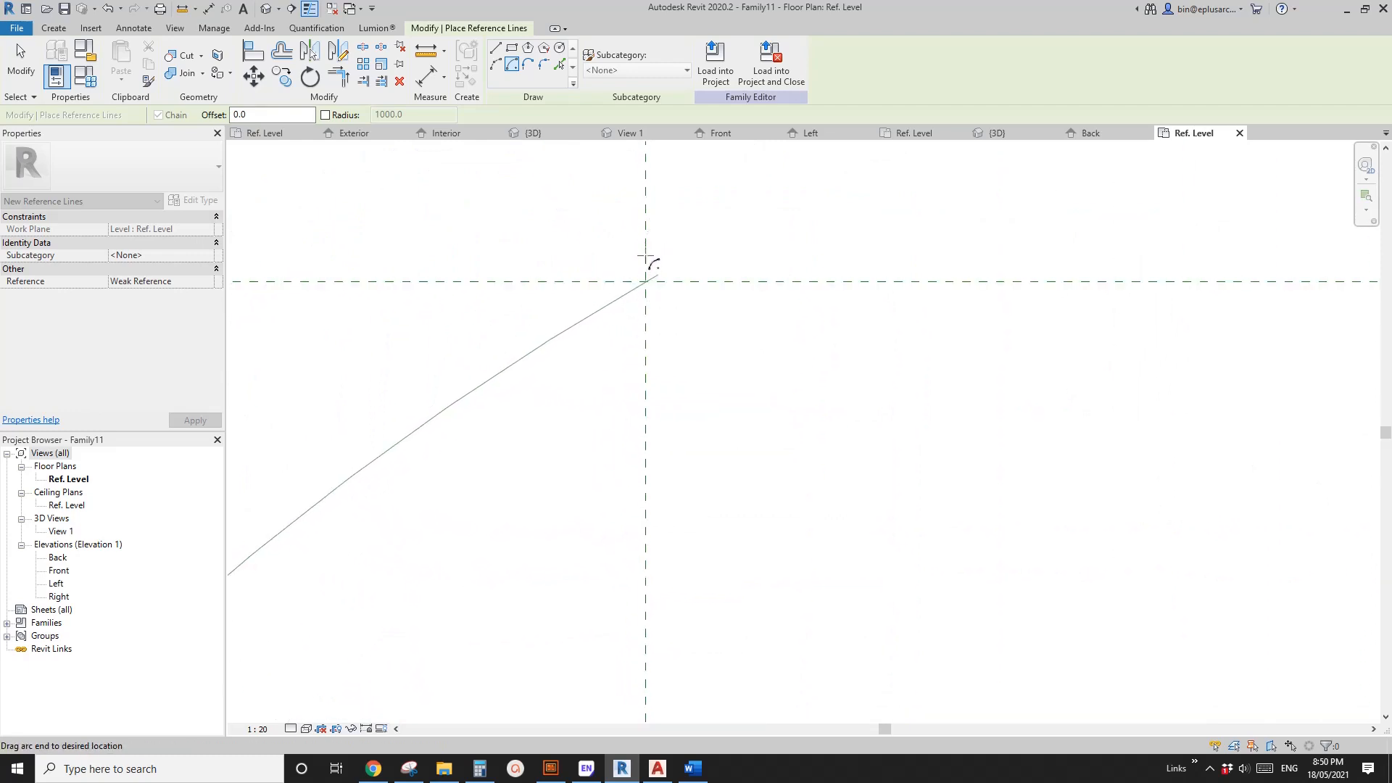
pyautogui.scroll(-5, 650, 363)
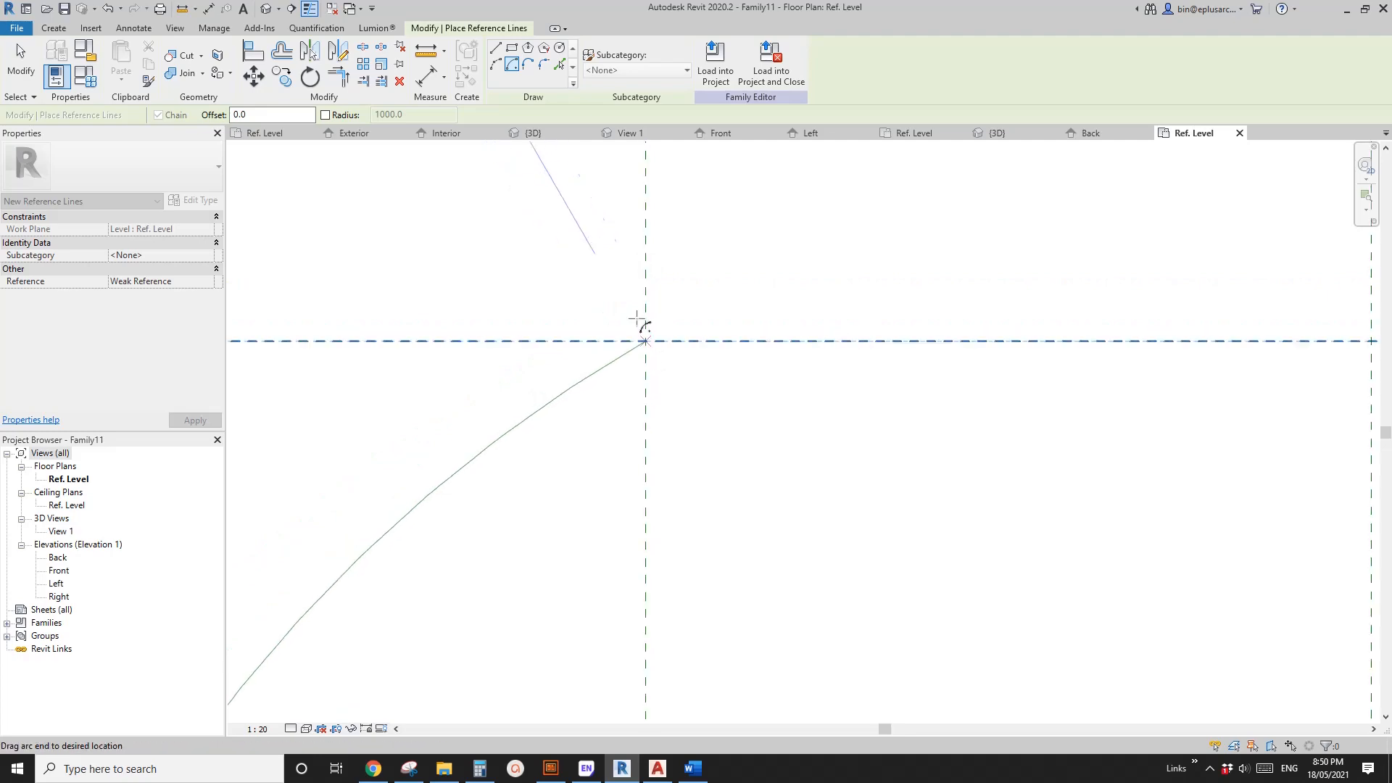
pyautogui.scroll(-5, 655, 379)
pyautogui.press('Escape')
pyautogui.press('Escape')
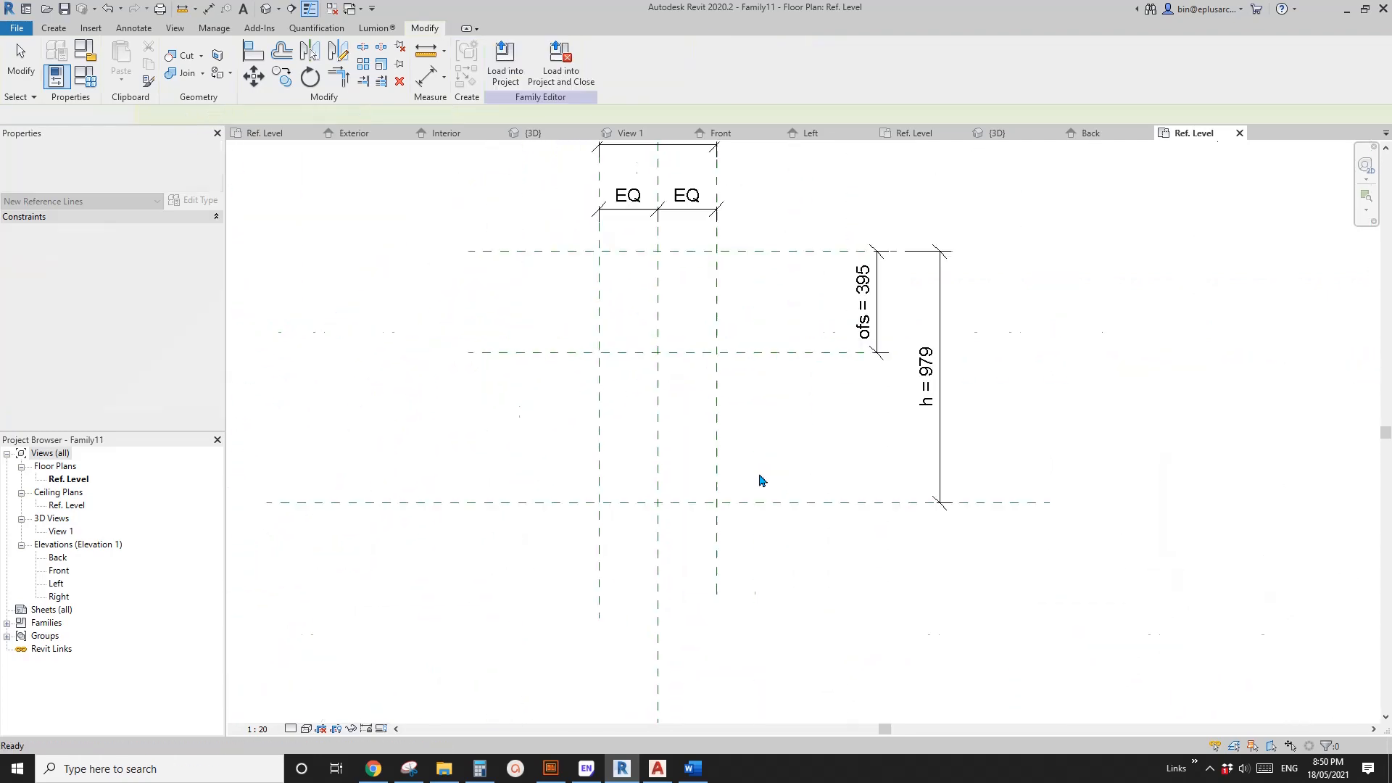
# Flex the layout by nudging the middle horizontal reference plane up and down, ending about 539 mm above the Center (Front/Back) plane
pyautogui.scroll(-2, 768, 464)
pyautogui.click(778, 385)
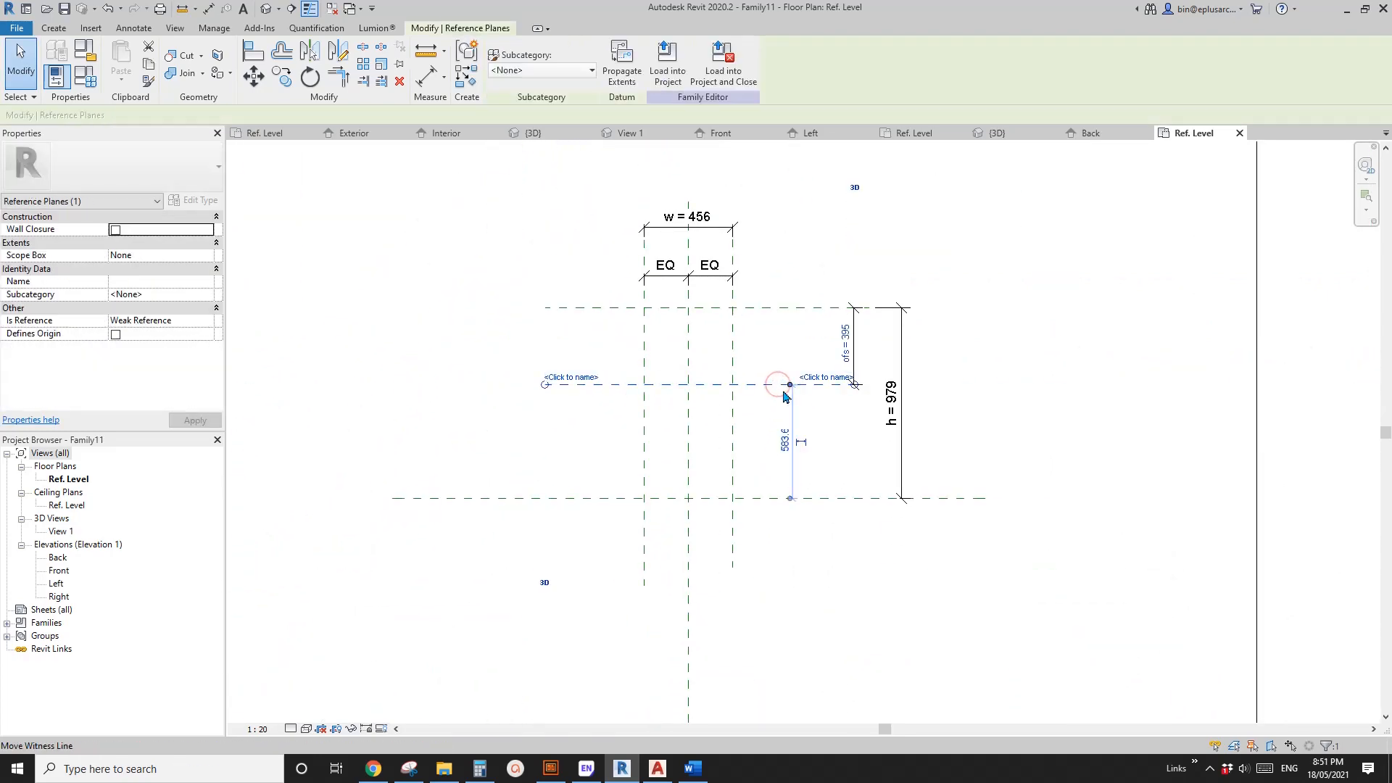
pyautogui.press('Up')
pyautogui.press('Up')
pyautogui.press('Down')
pyautogui.press('Down')
pyautogui.press('Down')
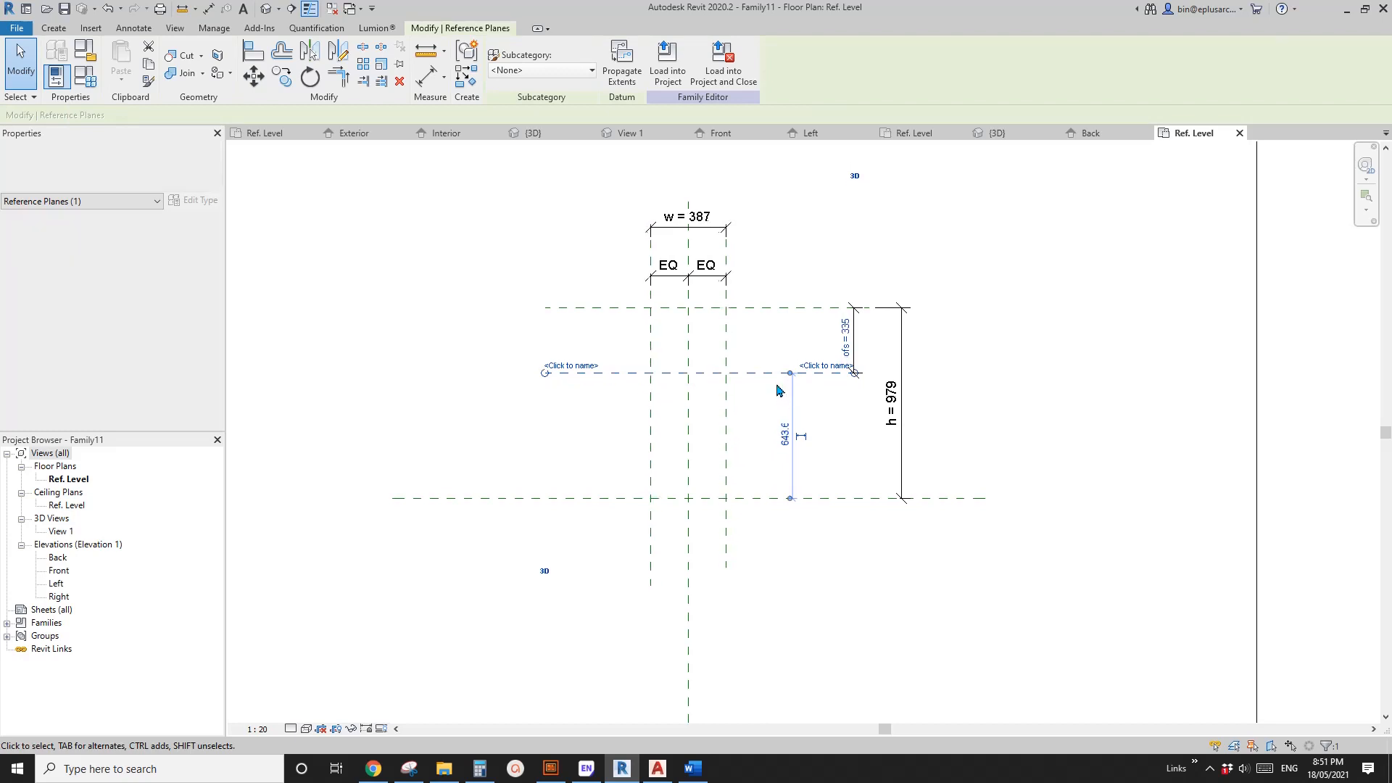
pyautogui.scroll(1, 713, 418)
pyautogui.press('Down')
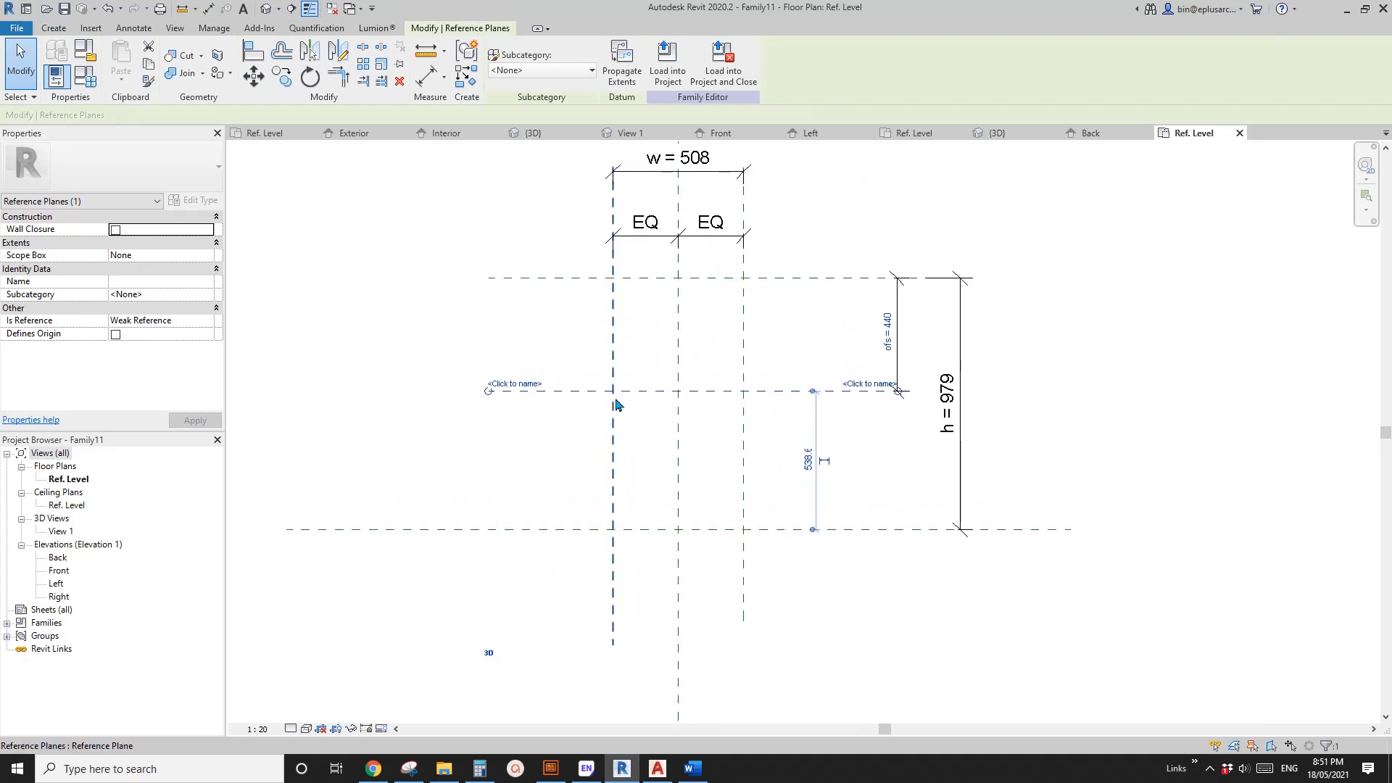
# Draw a centre-ends reference line arc centred where the right and middle planes cross, running from the left plane to the apex, locked to the planes
pyautogui.moveTo(691, 361); pyautogui.dragTo(683, 385, button='middle')
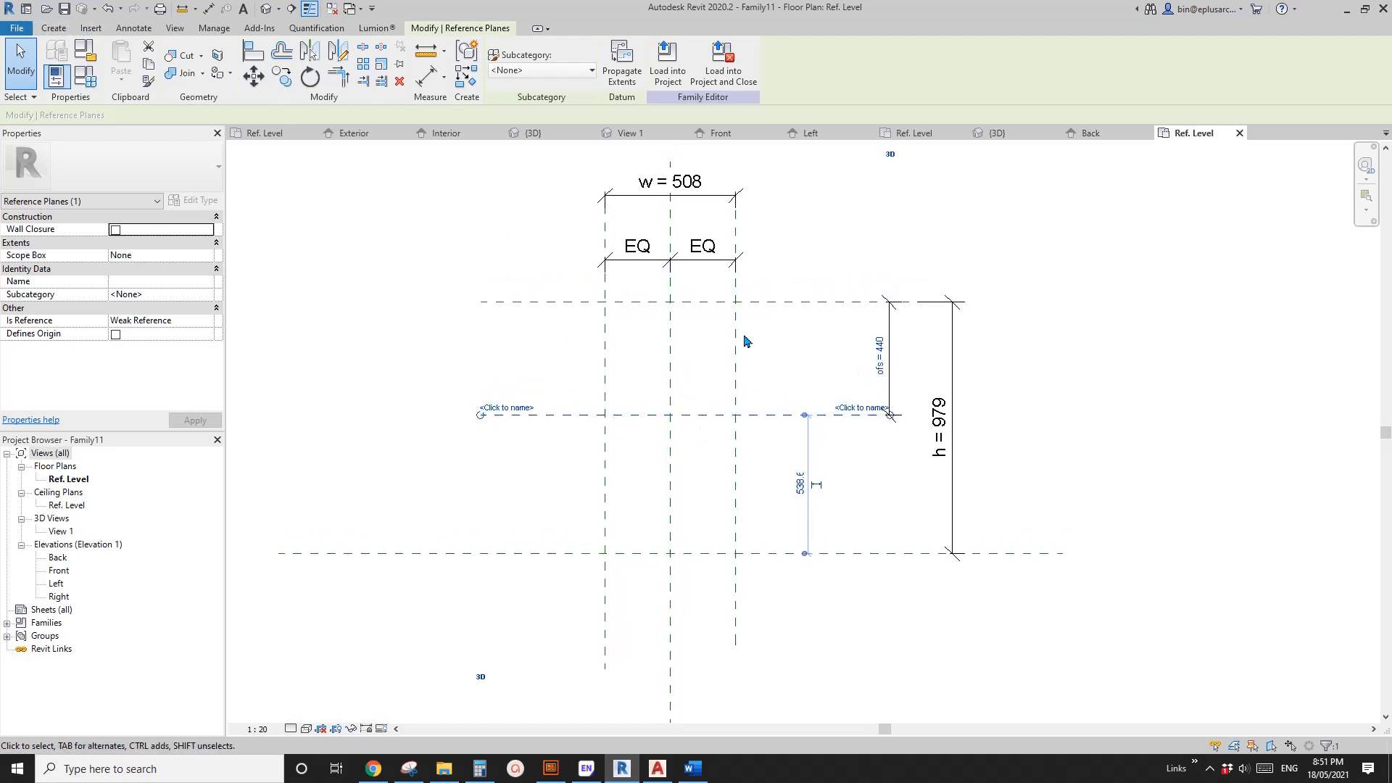
pyautogui.click(700, 322)
pyautogui.click(54, 28)
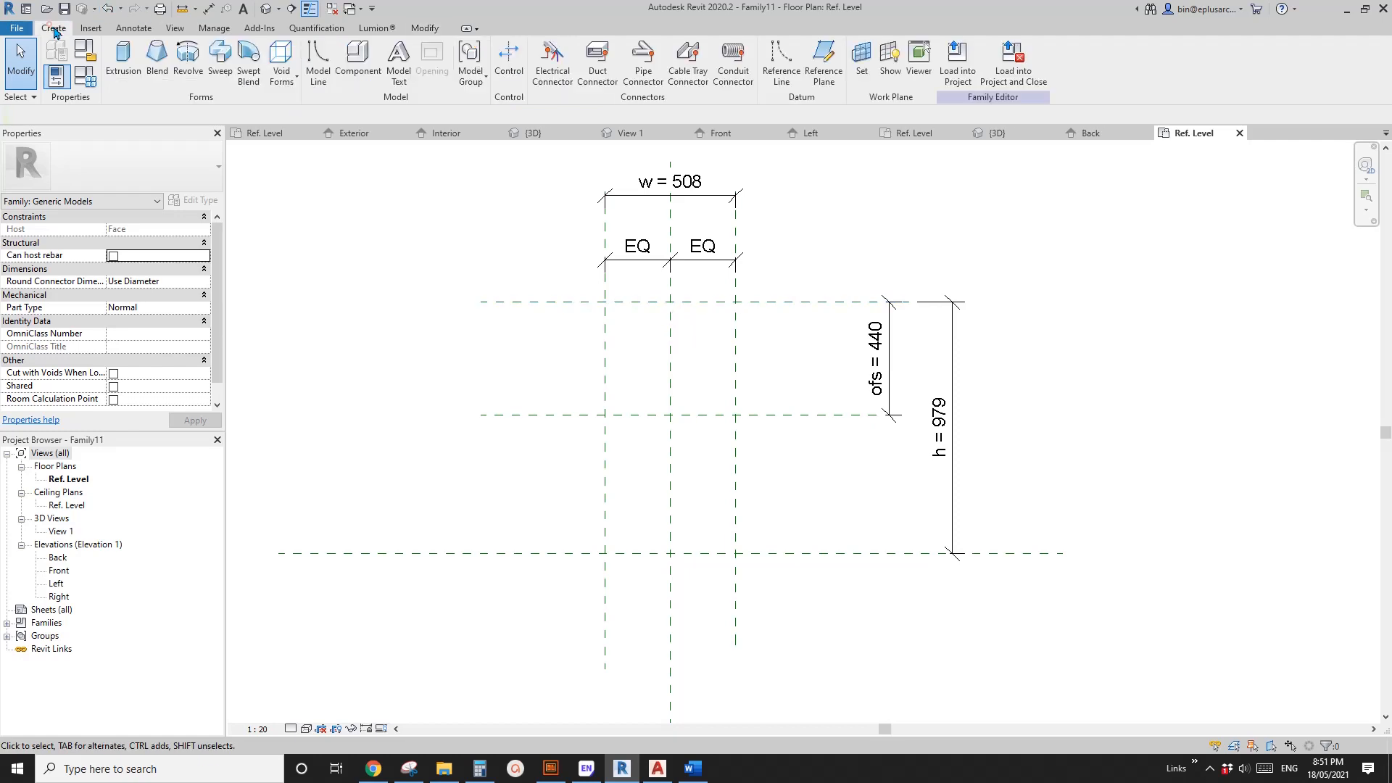
pyautogui.click(781, 64)
pyautogui.click(523, 70)
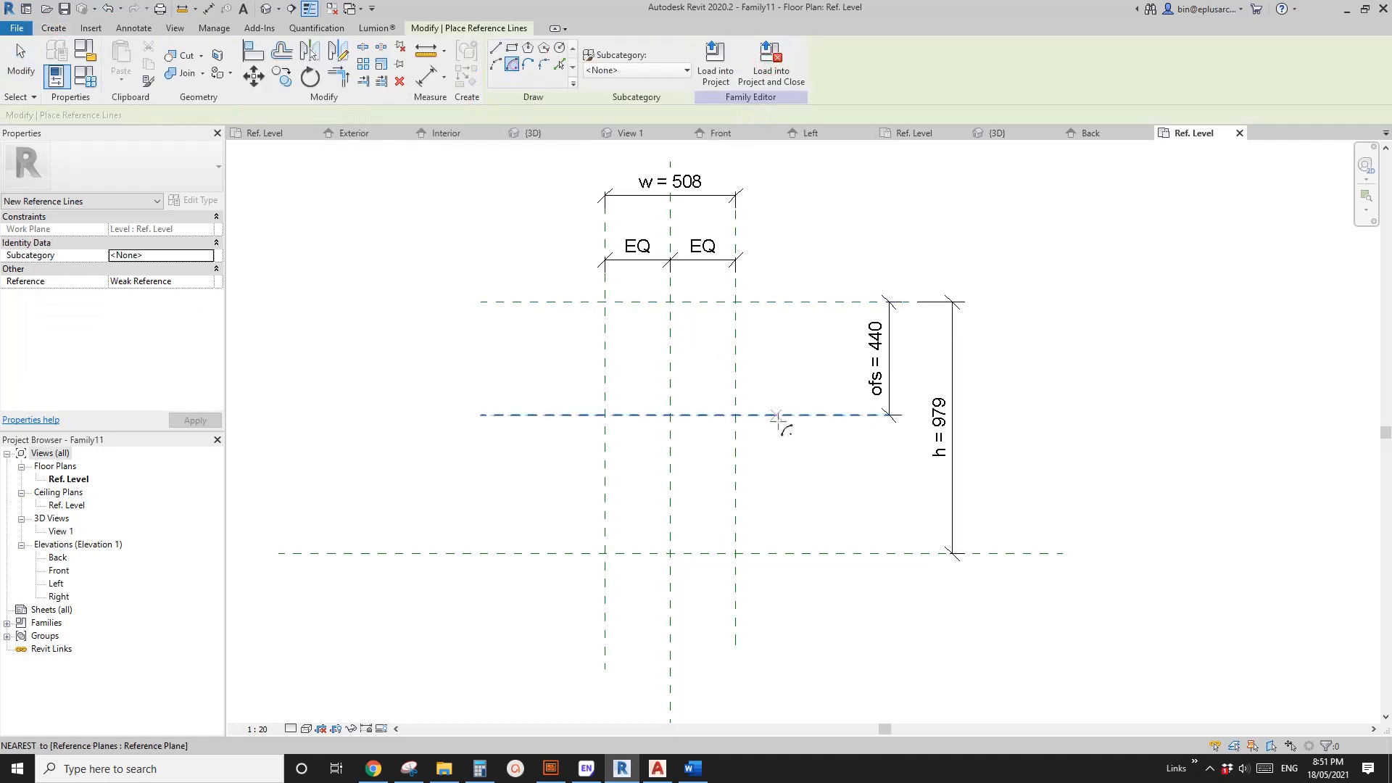
pyautogui.click(736, 415)
pyautogui.scroll(2, 629, 419)
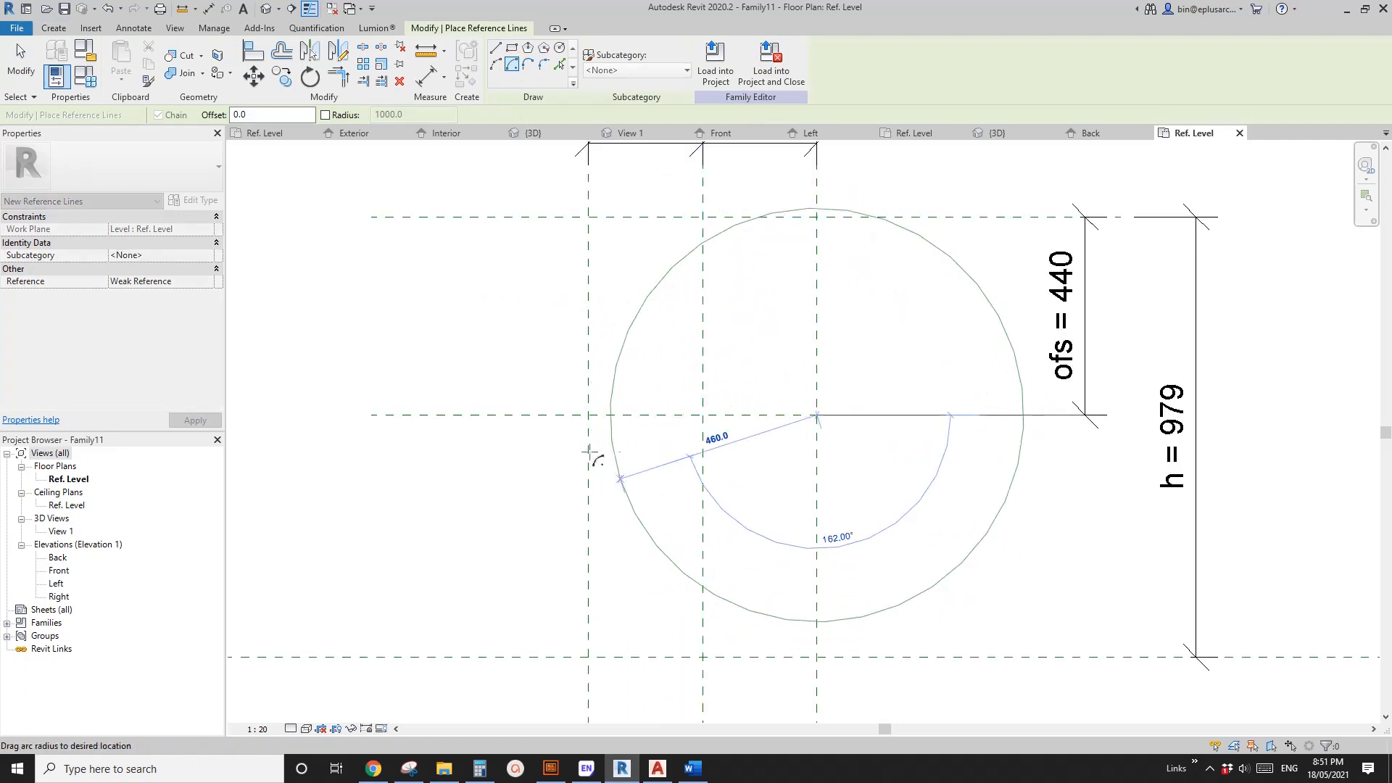
pyautogui.scroll(4, 579, 392)
pyautogui.click(556, 331)
pyautogui.scroll(-5, 560, 333)
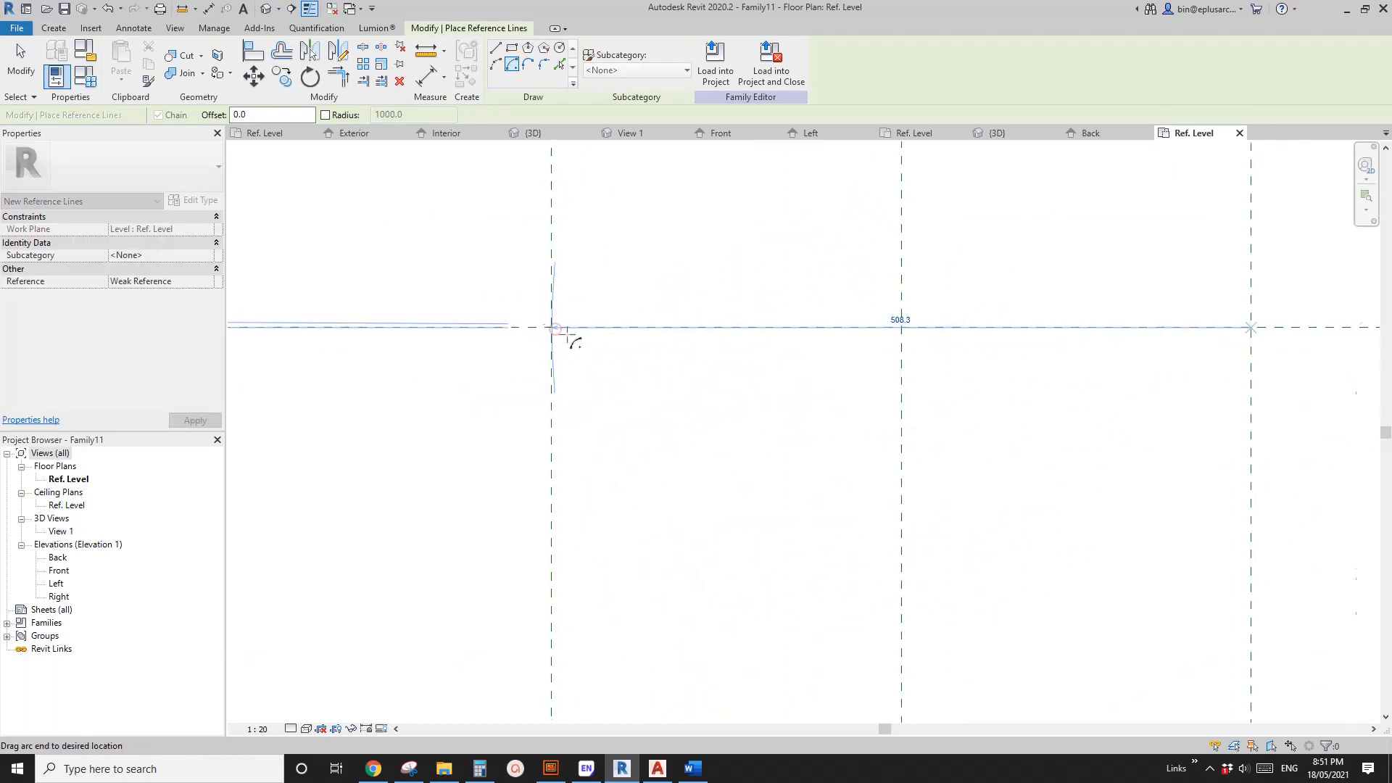
pyautogui.moveTo(590, 341); pyautogui.dragTo(576, 610, button='middle')
pyautogui.click(730, 252)
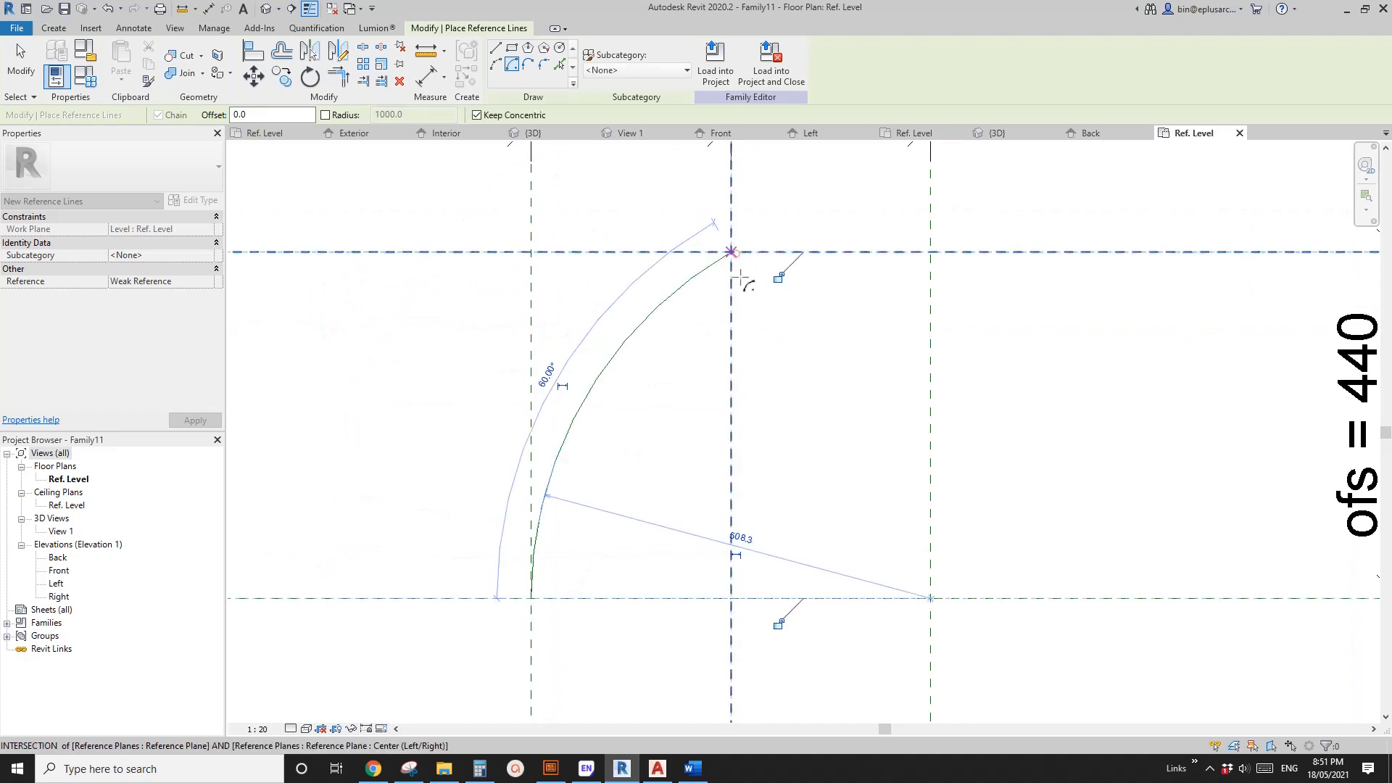
pyautogui.scroll(-2, 747, 388)
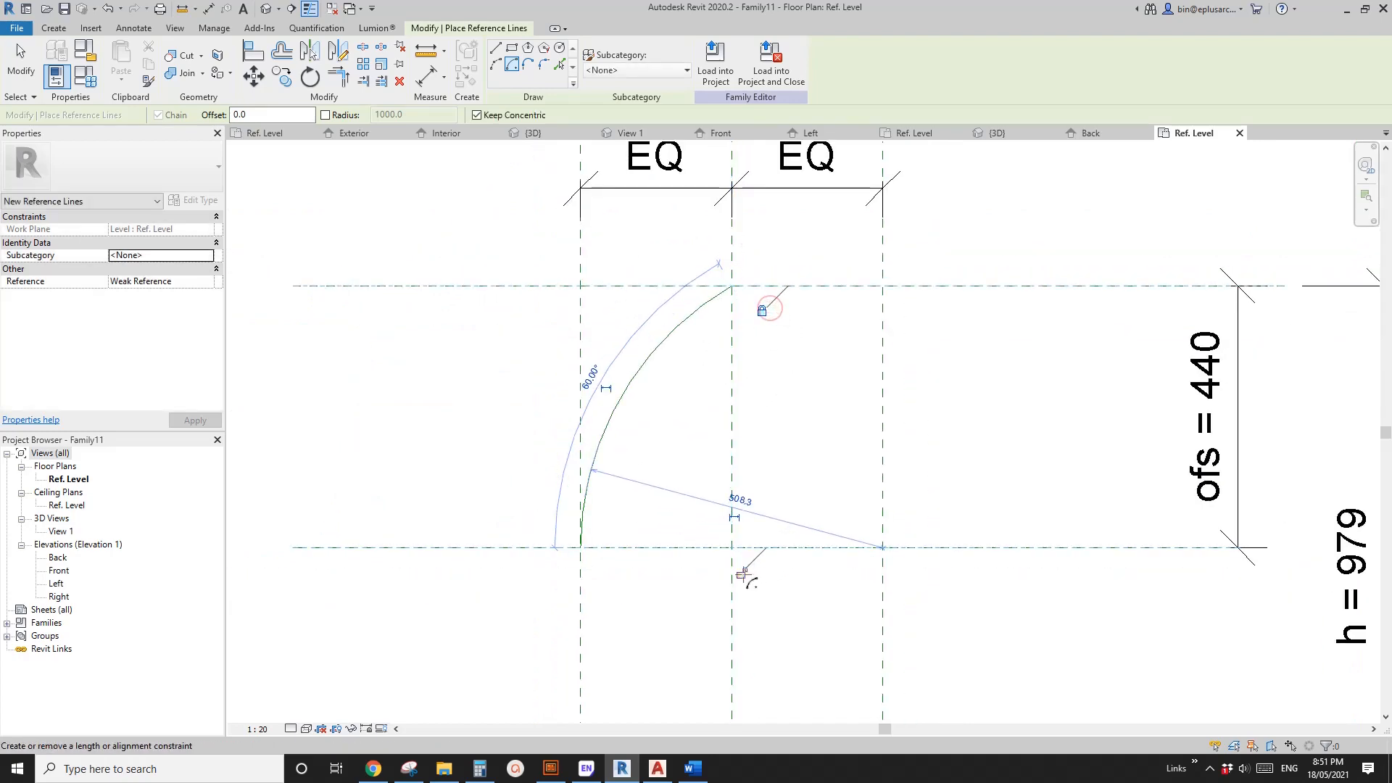
# Make the arc's temporary radius dimension permanent and label it with the parameter w
pyautogui.click(733, 518)
pyautogui.click(739, 501)
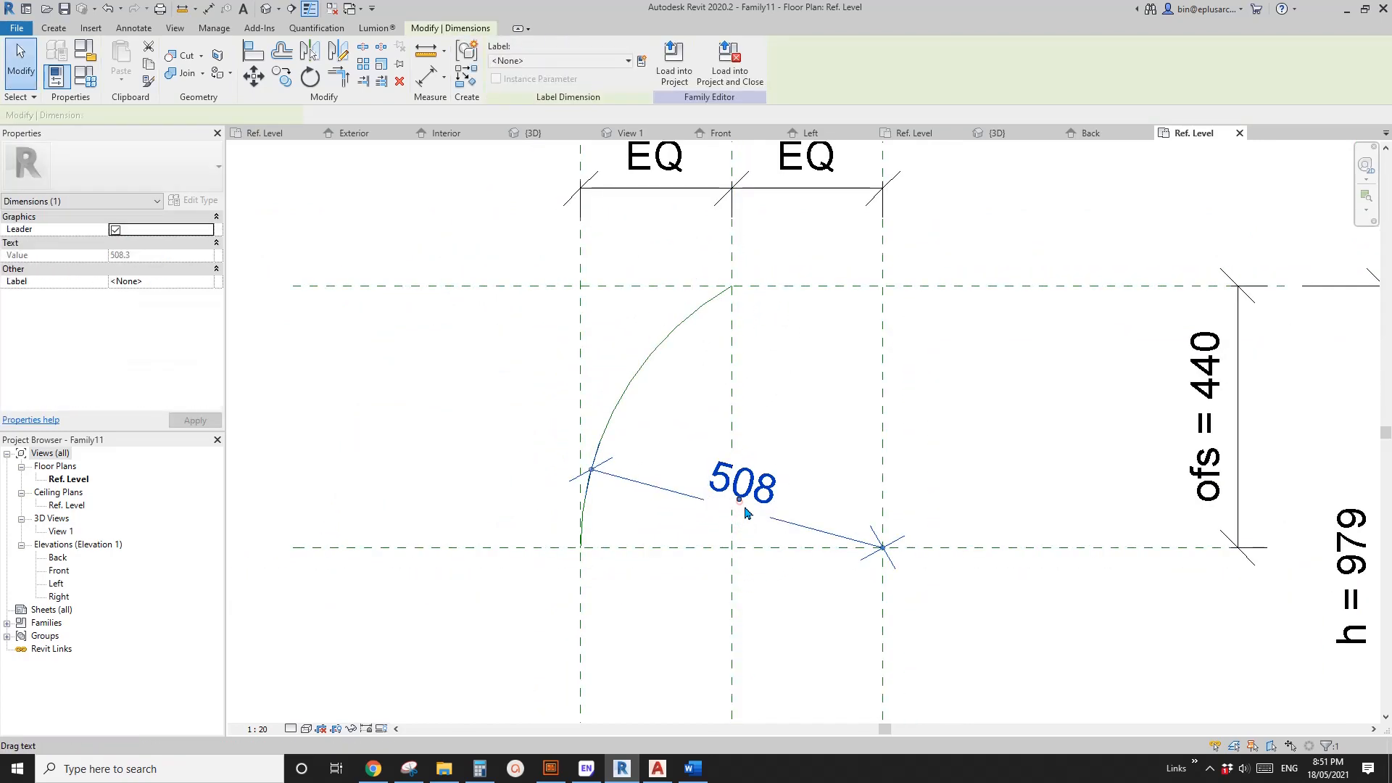
pyautogui.scroll(-1, 741, 503)
pyautogui.click(595, 64)
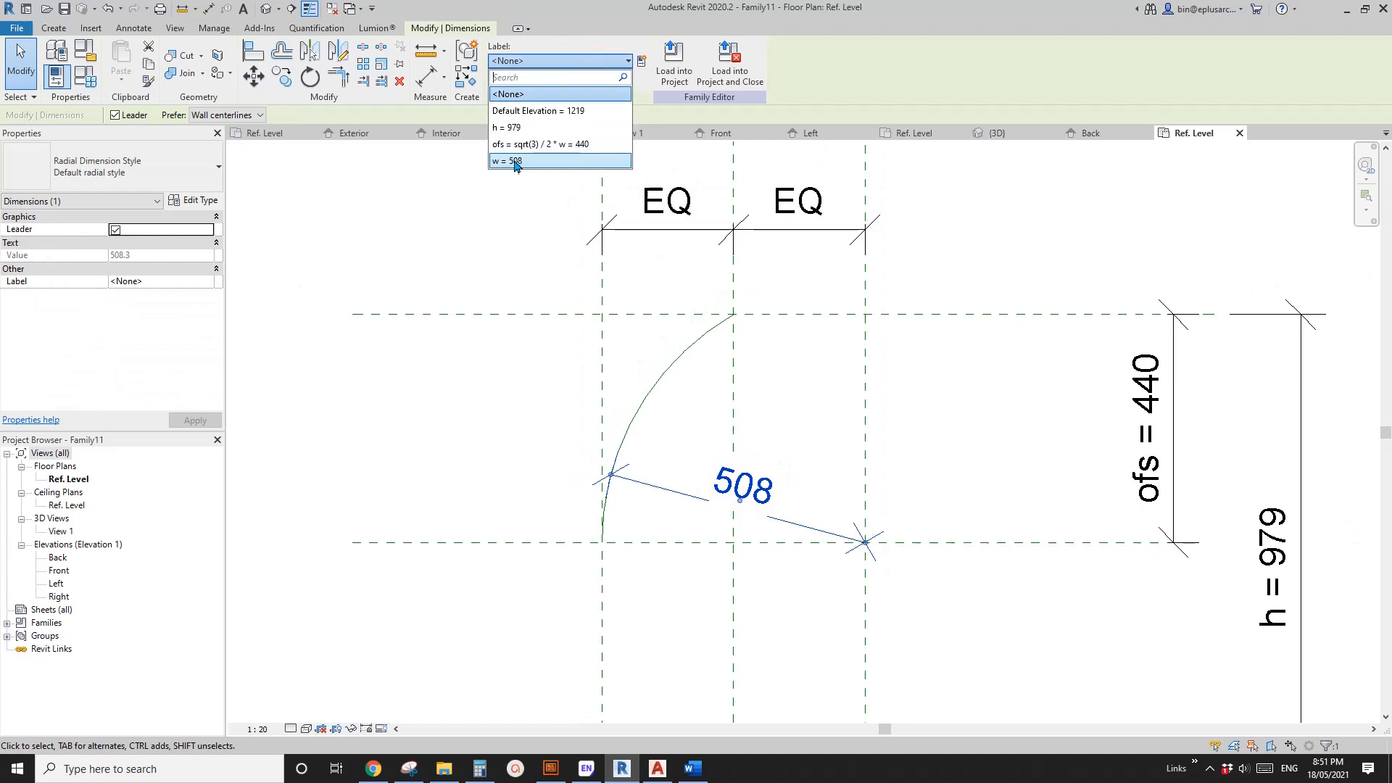
pyautogui.click(516, 161)
pyautogui.scroll(-1, 733, 351)
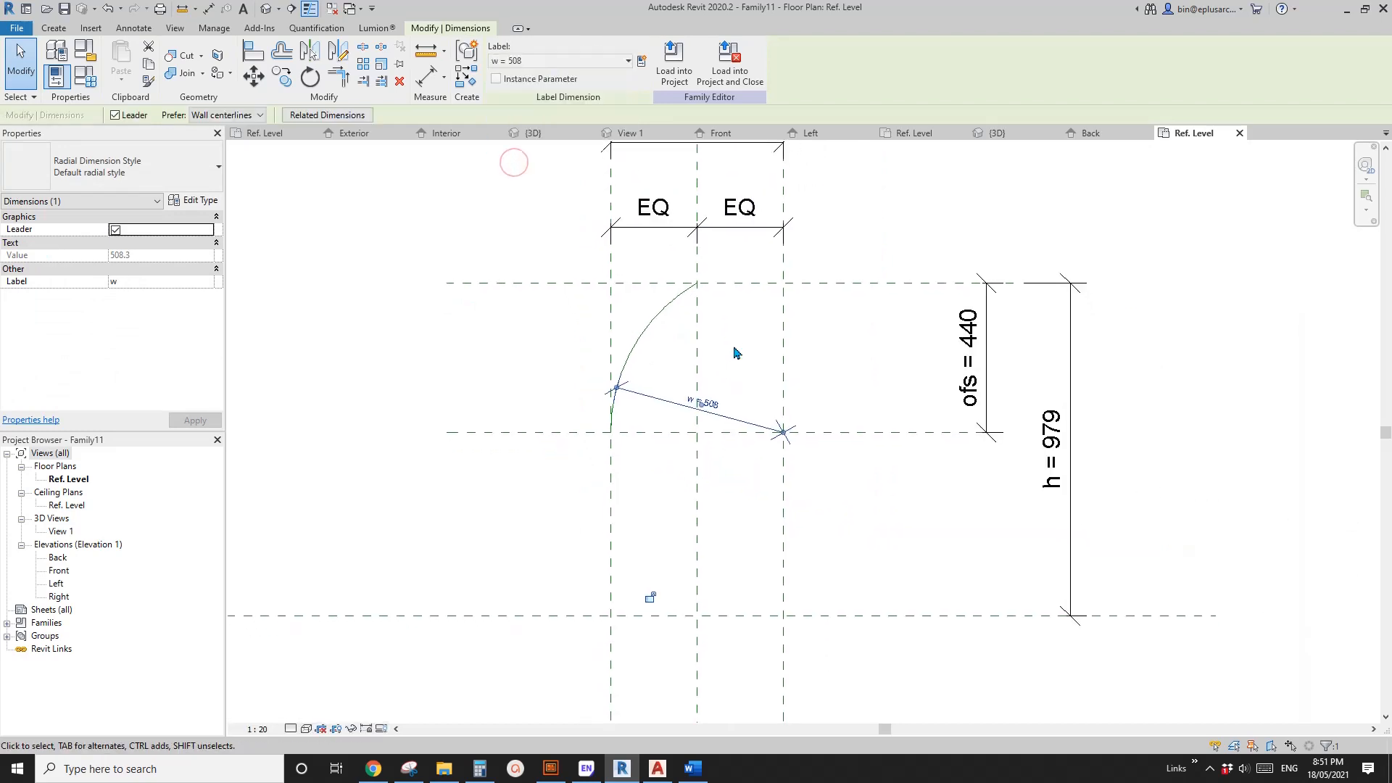
pyautogui.click(733, 351)
# Mirror the reference line arc about the Center (Left/Right) plane to complete the pointed arch
pyautogui.click(663, 312)
pyautogui.moveTo(737, 322); pyautogui.dragTo(723, 345, button='middle')
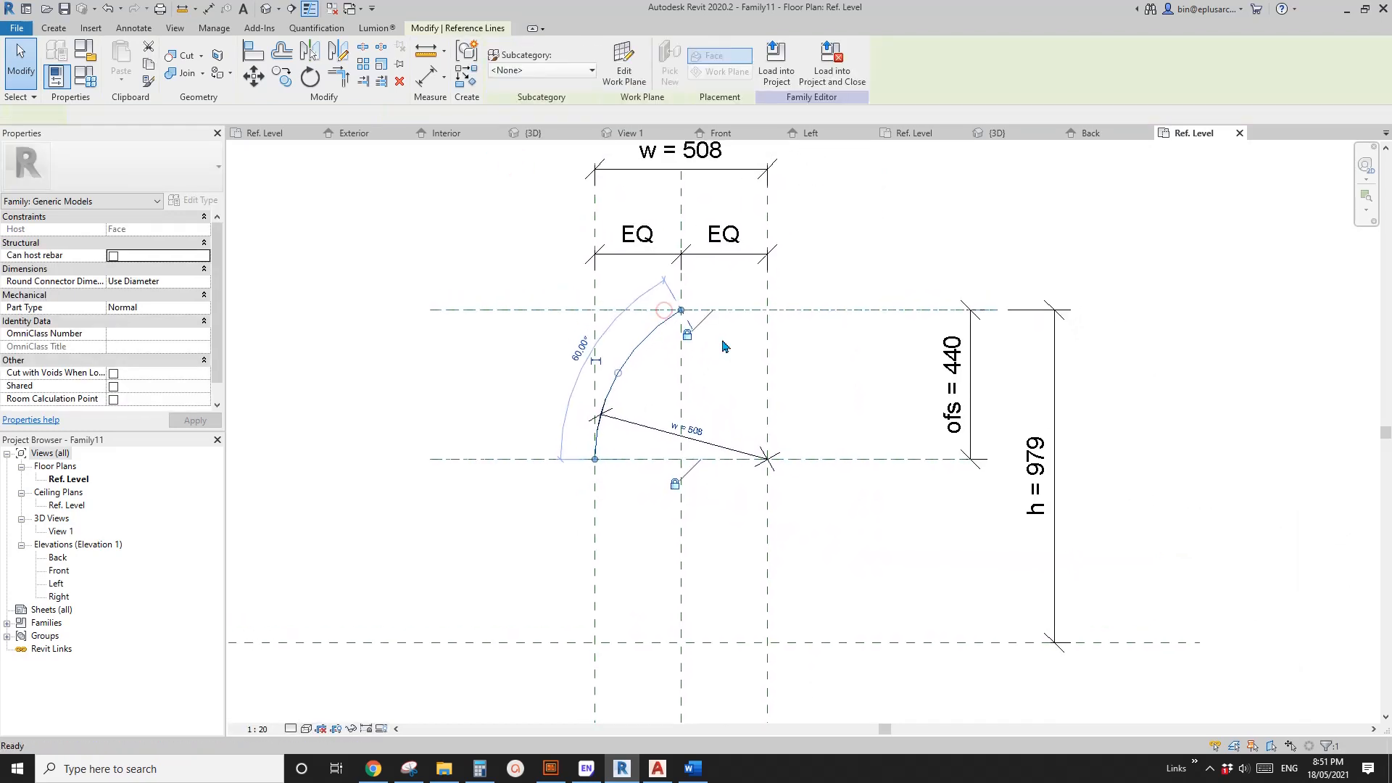
pyautogui.press('m')
pyautogui.press('m')
pyautogui.click(682, 217)
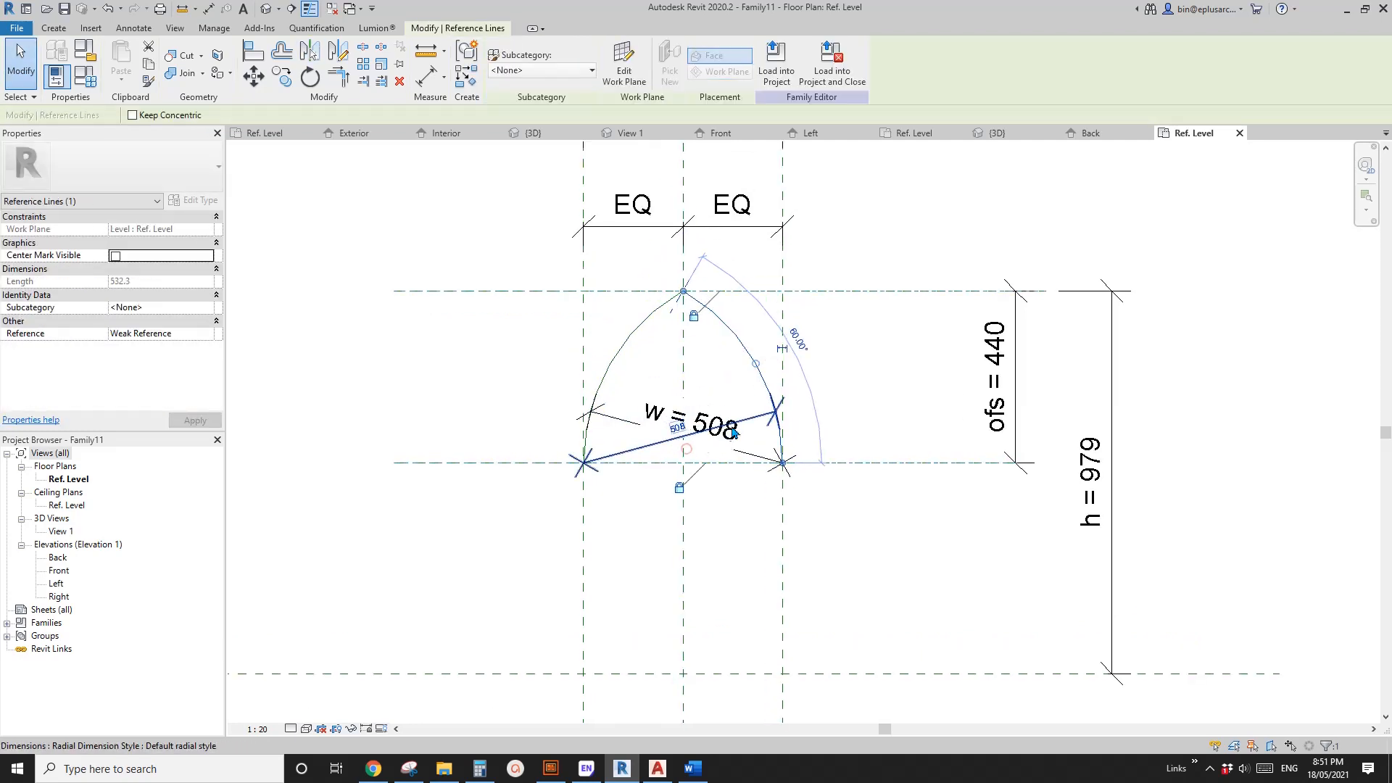
# Make the mirrored arc's radius dimension permanent and label it with the parameter w
pyautogui.click(680, 442)
pyautogui.scroll(1, 671, 435)
pyautogui.click(627, 61)
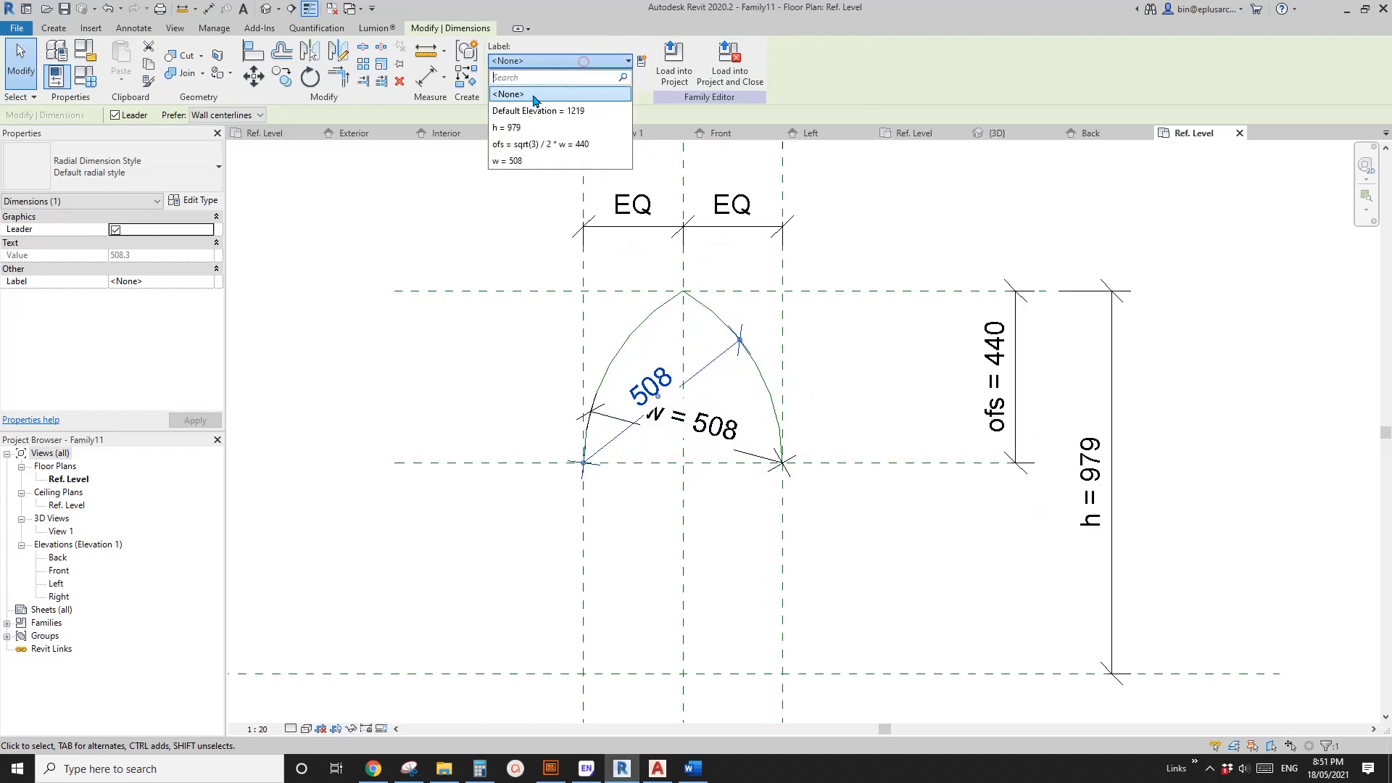
pyautogui.click(516, 160)
pyautogui.press('Escape')
pyautogui.scroll(-2, 758, 320)
pyautogui.moveTo(706, 381); pyautogui.dragTo(747, 384, button='middle')
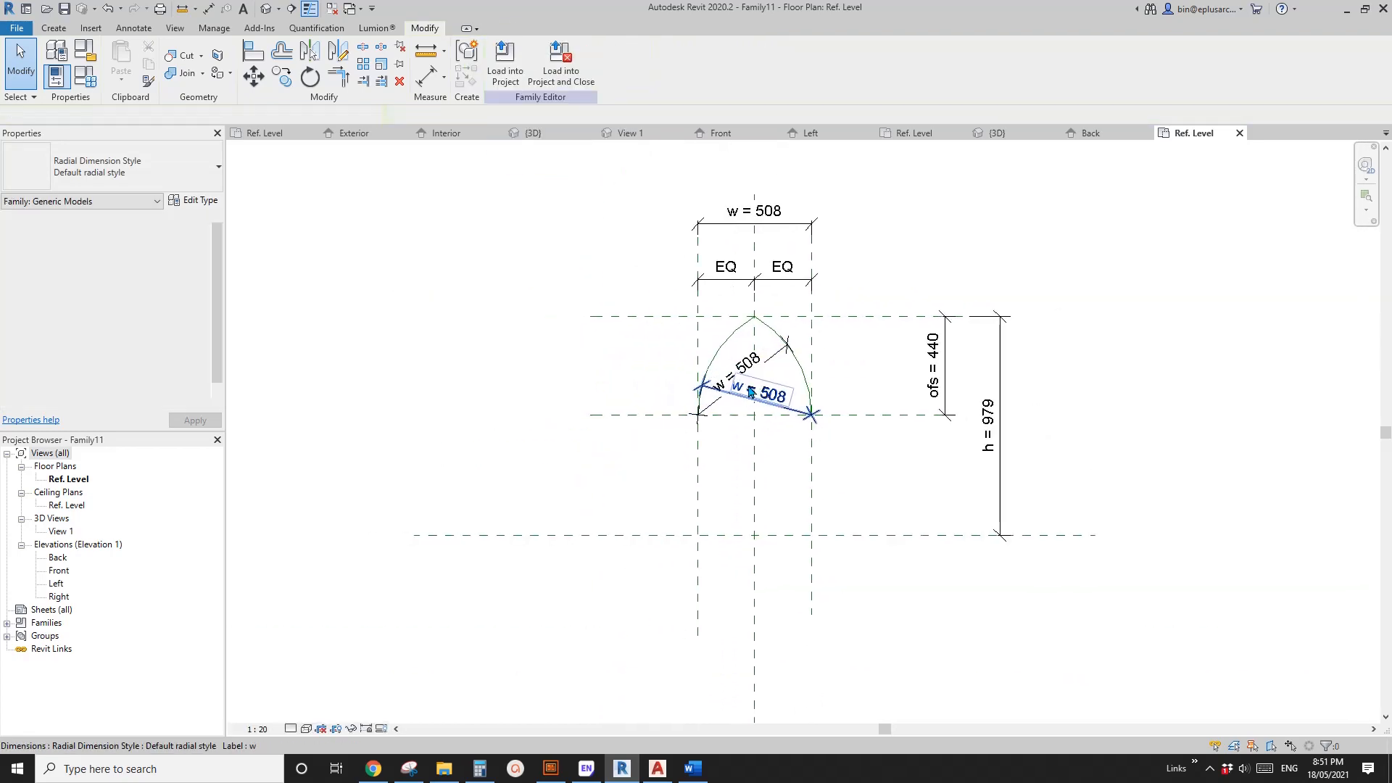
# Turn on the visibility of Automatic Sketch Dimensions for the Ref. Level plan view
pyautogui.press('v')
pyautogui.press('g')
pyautogui.click(445, 186)
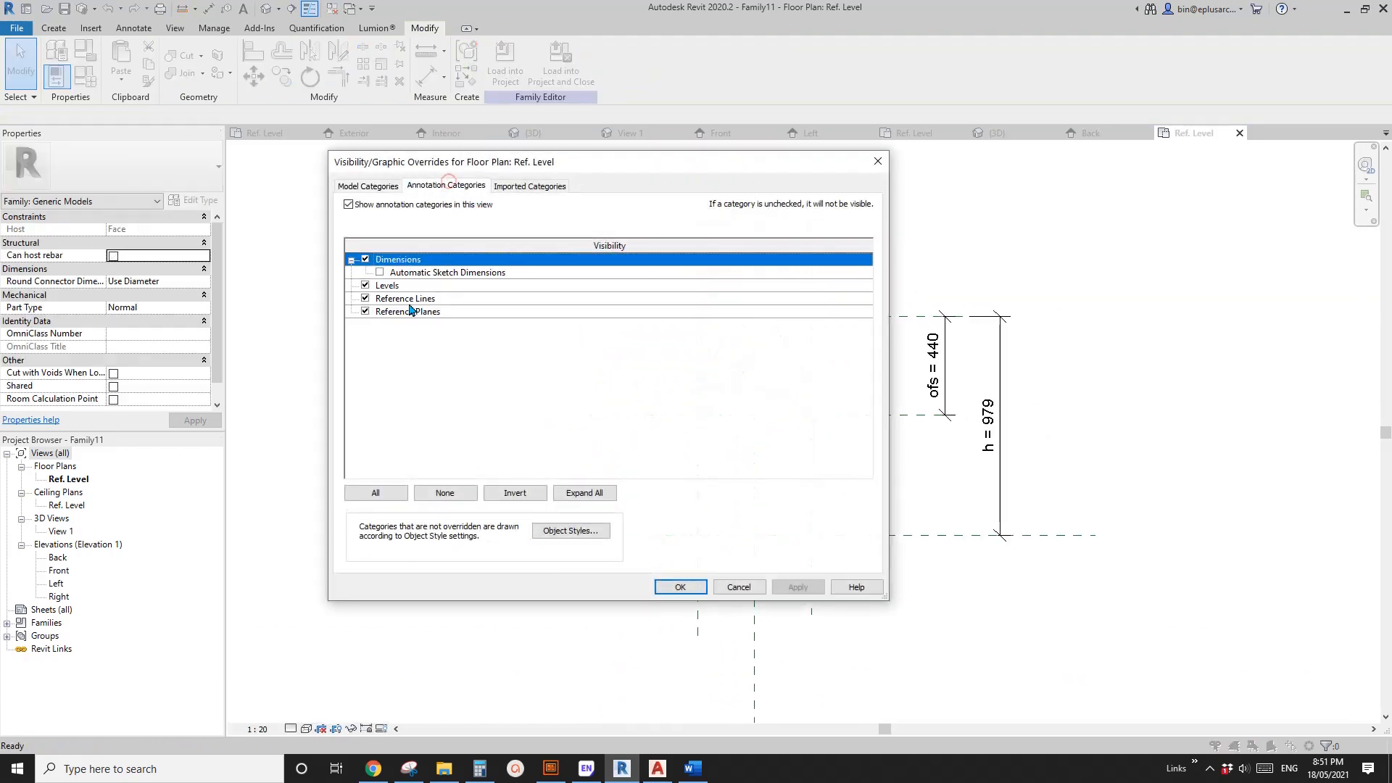
pyautogui.click(382, 275)
pyautogui.click(680, 587)
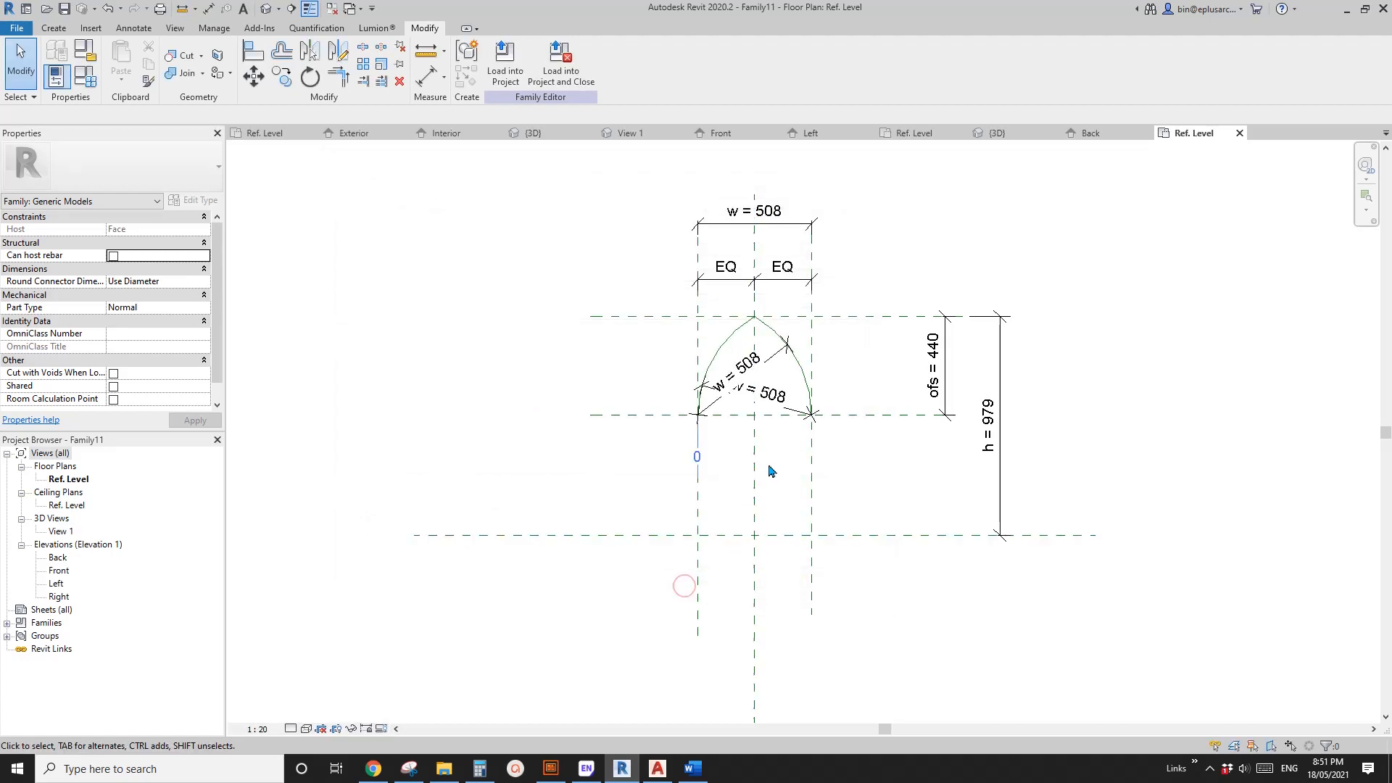
# Align the arch reference lines at the left springing point to the left vertical reference plane and lock the alignment
pyautogui.scroll(2, 768, 468)
pyautogui.scroll(-2, 680, 395)
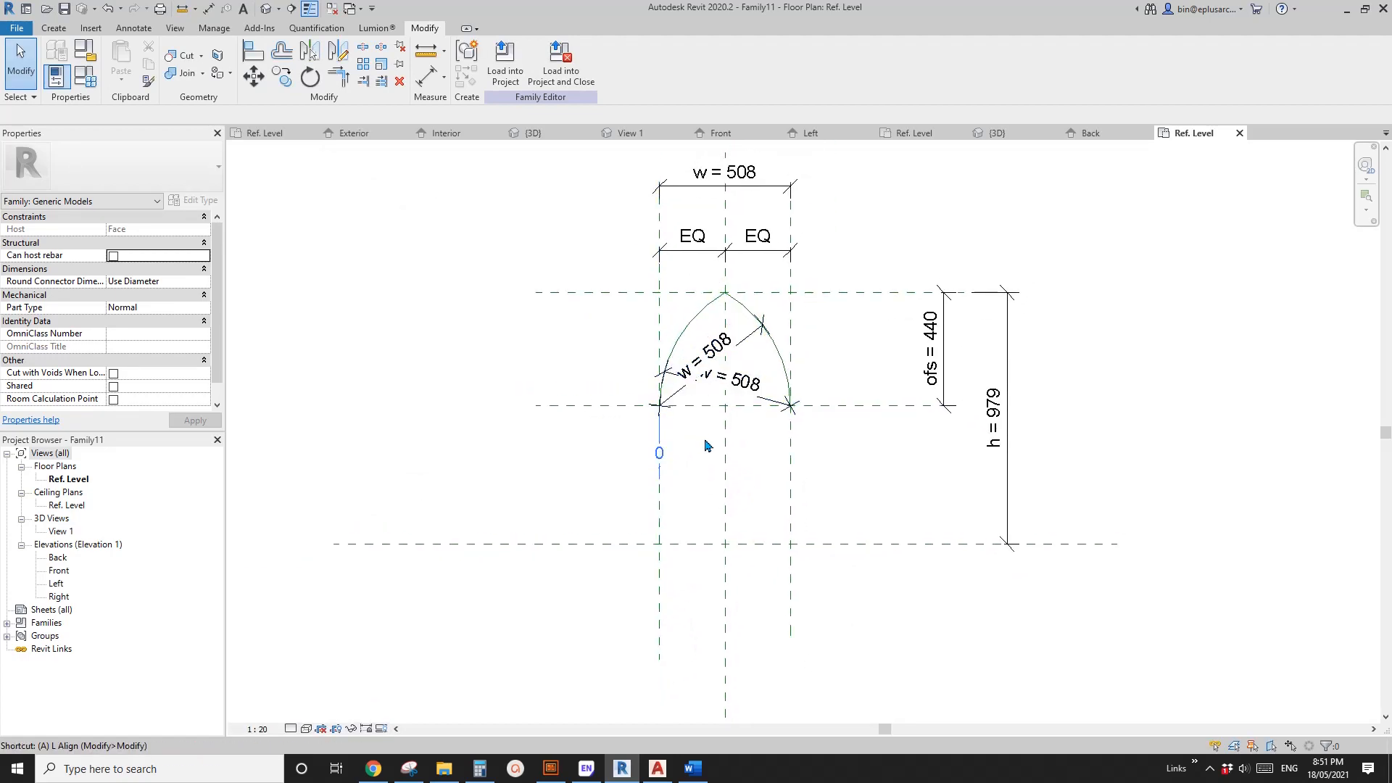
pyautogui.press('l')
pyautogui.click(663, 408)
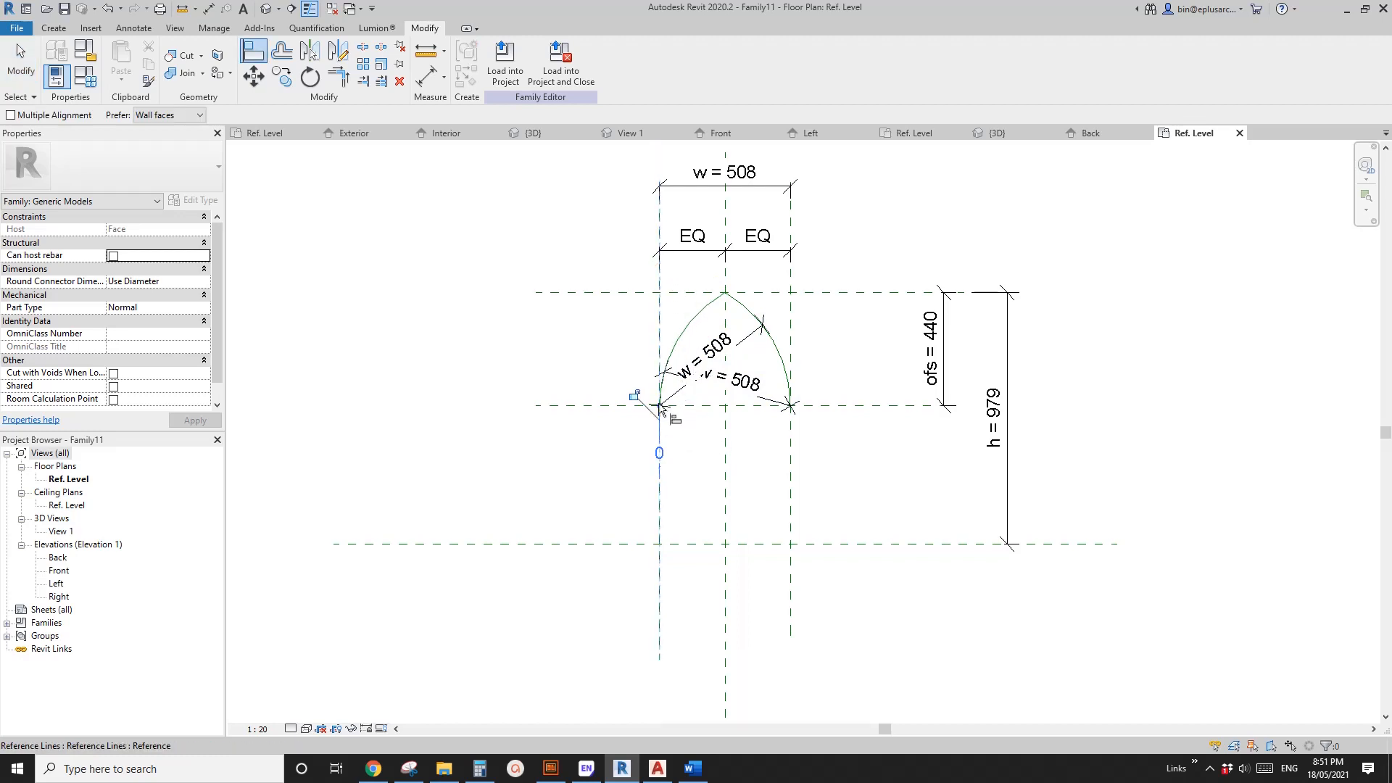
pyautogui.press('Escape')
pyautogui.press('Escape')
pyautogui.click(709, 291)
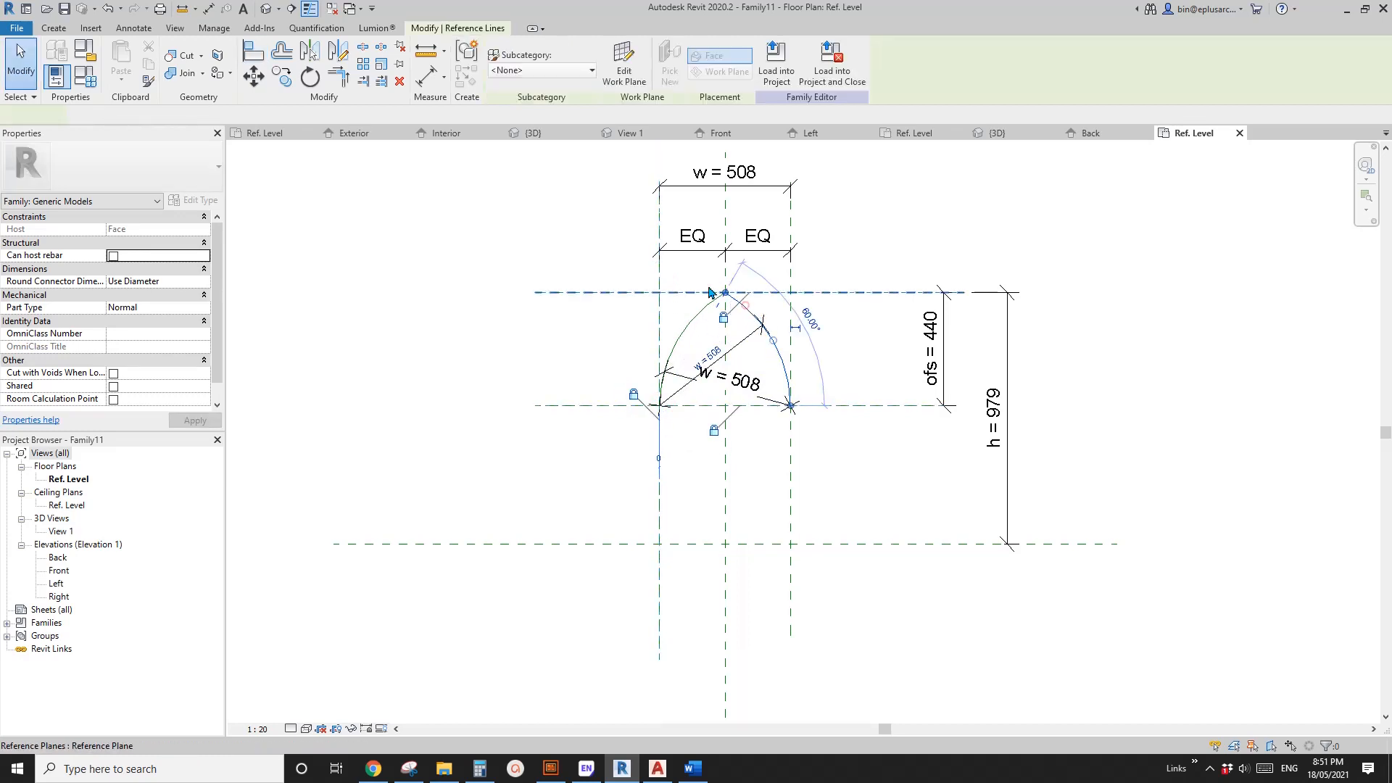
pyautogui.click(116, 256)
pyautogui.press('Escape')
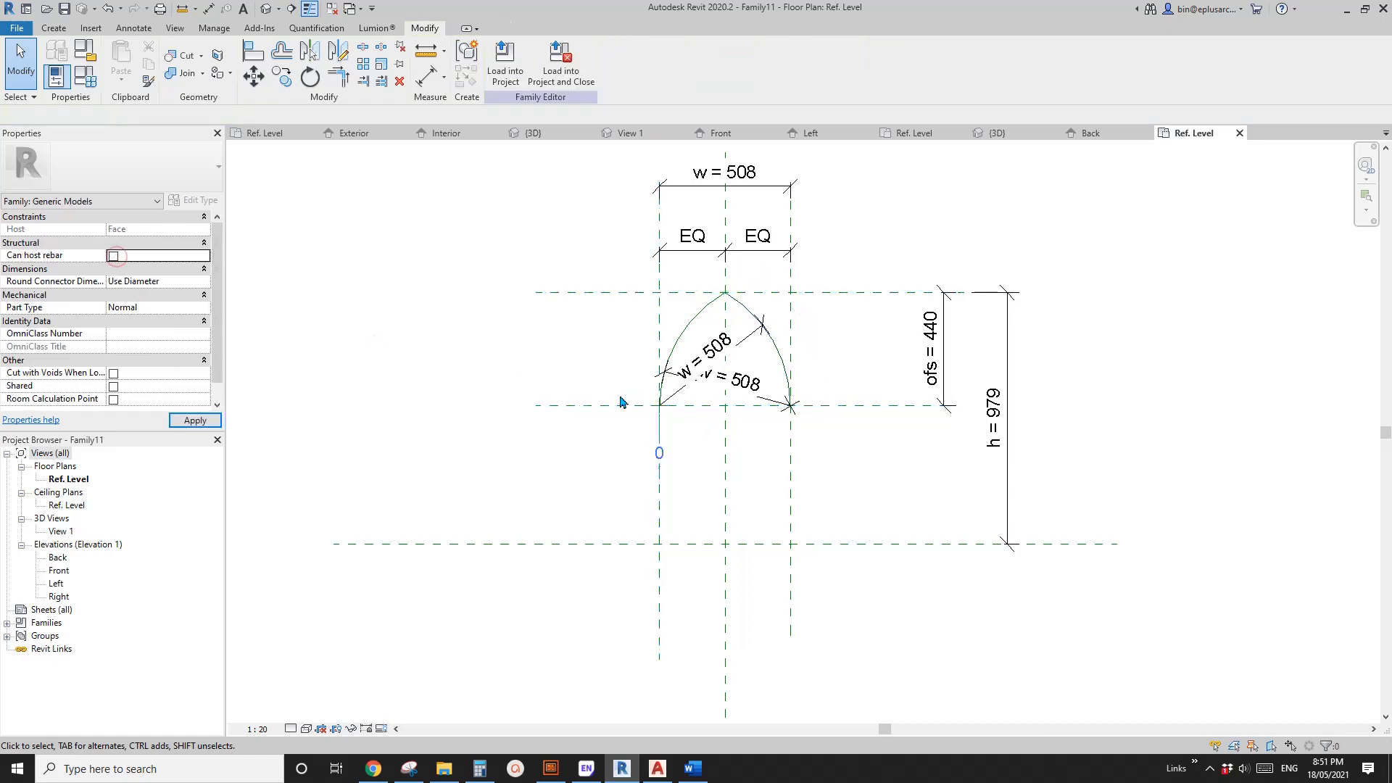
pyautogui.press('a')
pyautogui.press('l')
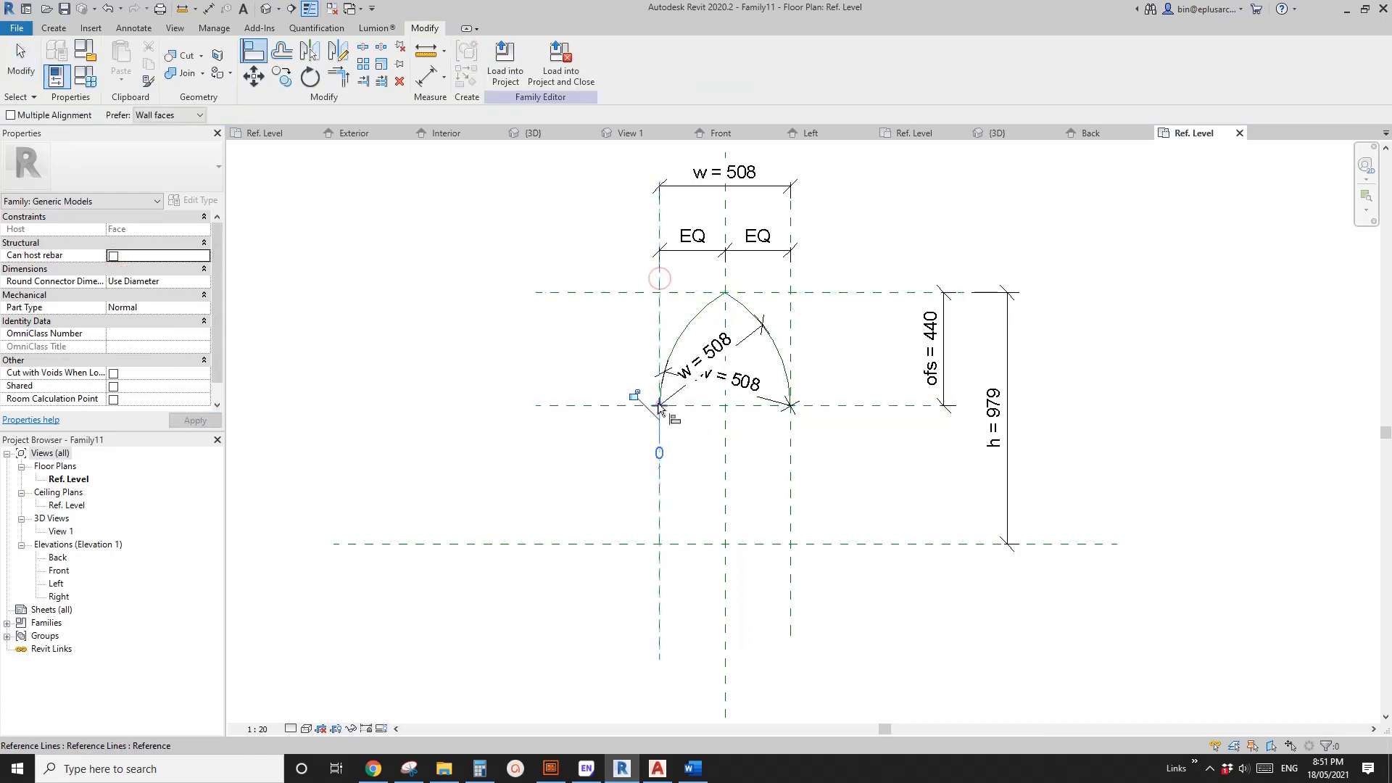
pyautogui.moveTo(827, 396); pyautogui.dragTo(820, 404, button='middle')
pyautogui.press('Escape')
pyautogui.press('Escape')
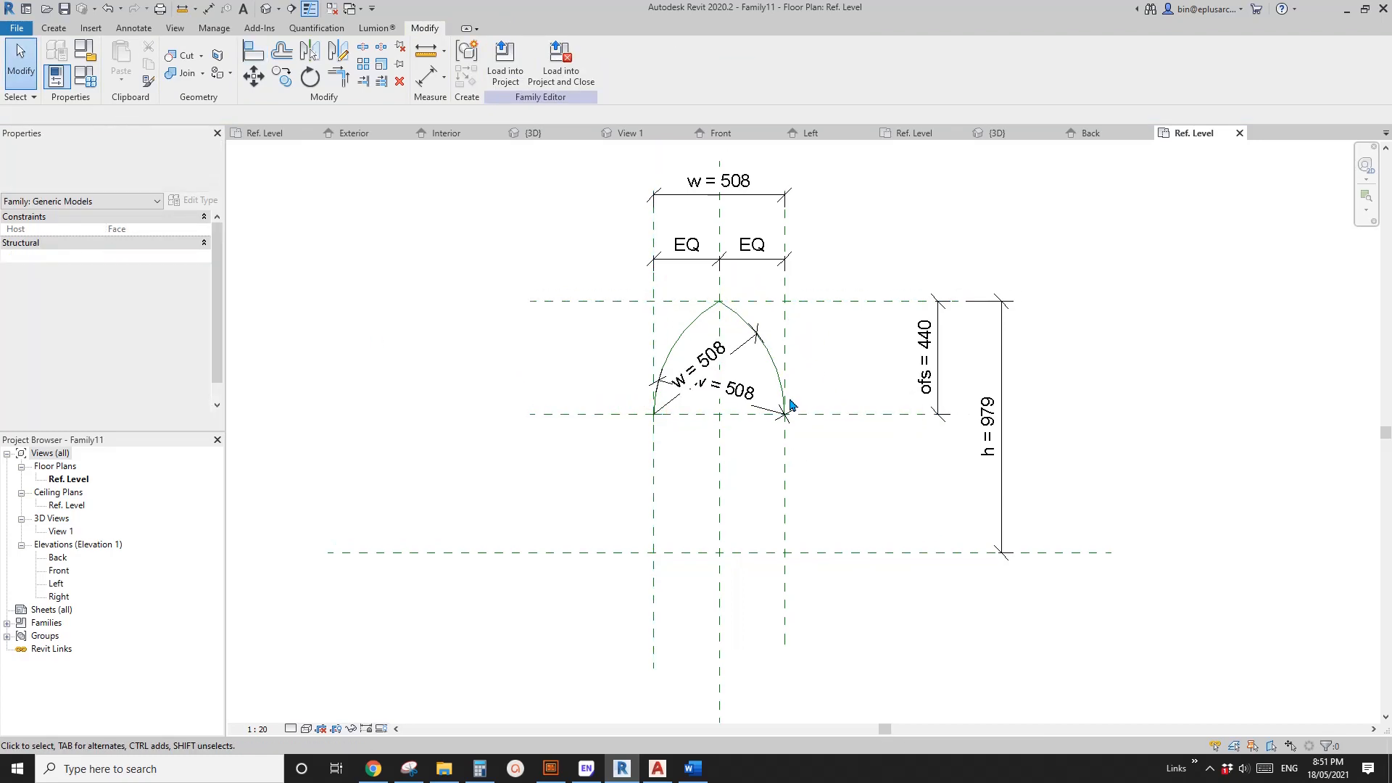
# Start a void extrusion and sketch a rectangle about 3100 by 3700 mm around the arch, with its base on the Center (Front/Back) plane
pyautogui.scroll(1, 789, 403)
pyautogui.scroll(-4, 791, 397)
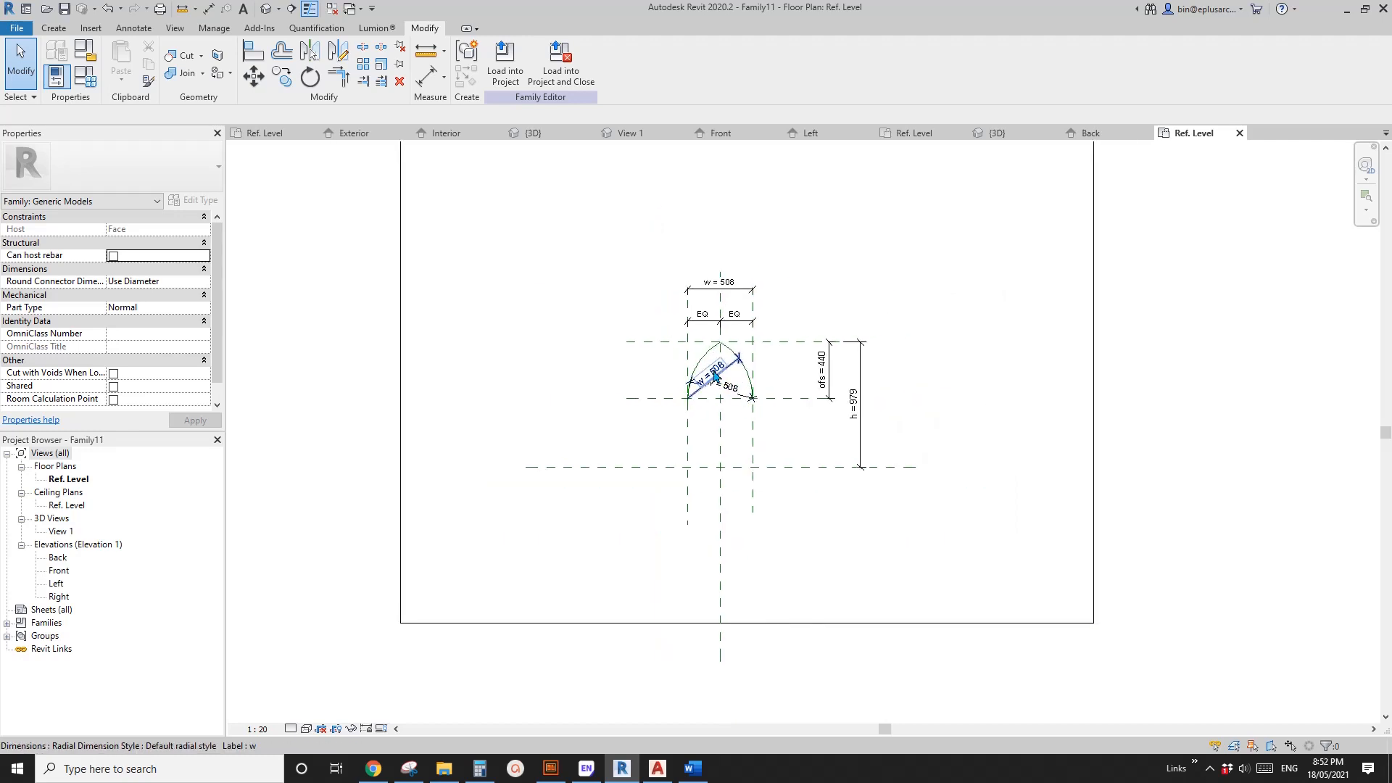
pyautogui.scroll(-2, 568, 326)
pyautogui.click(53, 29)
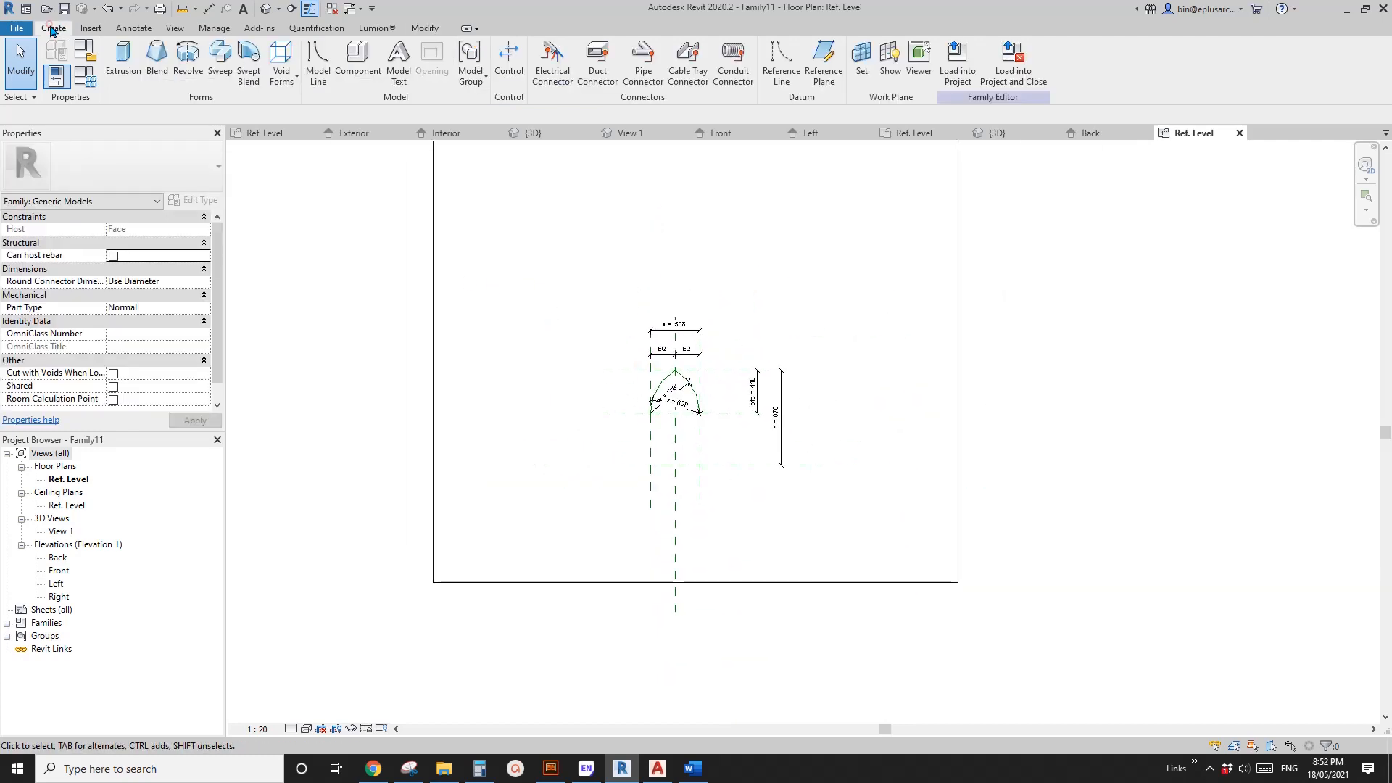
pyautogui.click(282, 61)
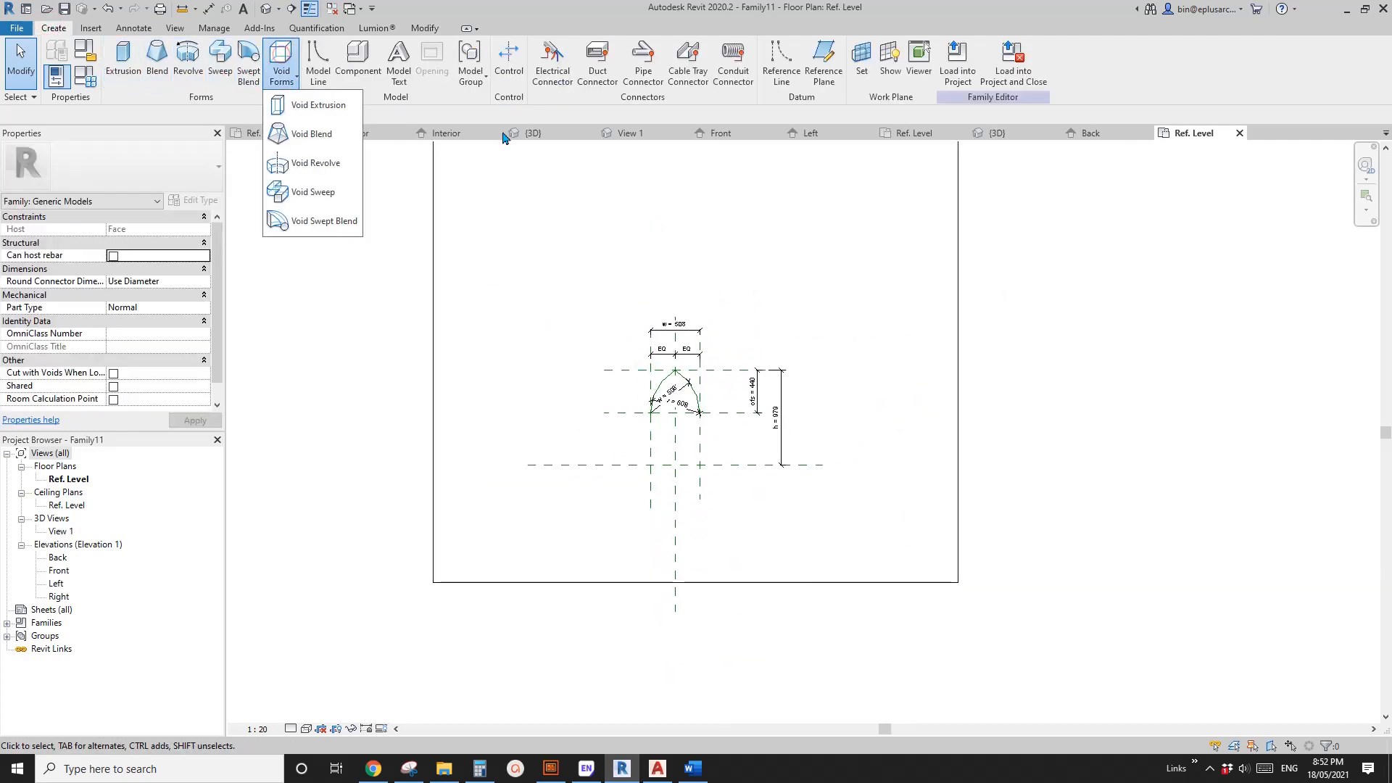
pyautogui.click(309, 106)
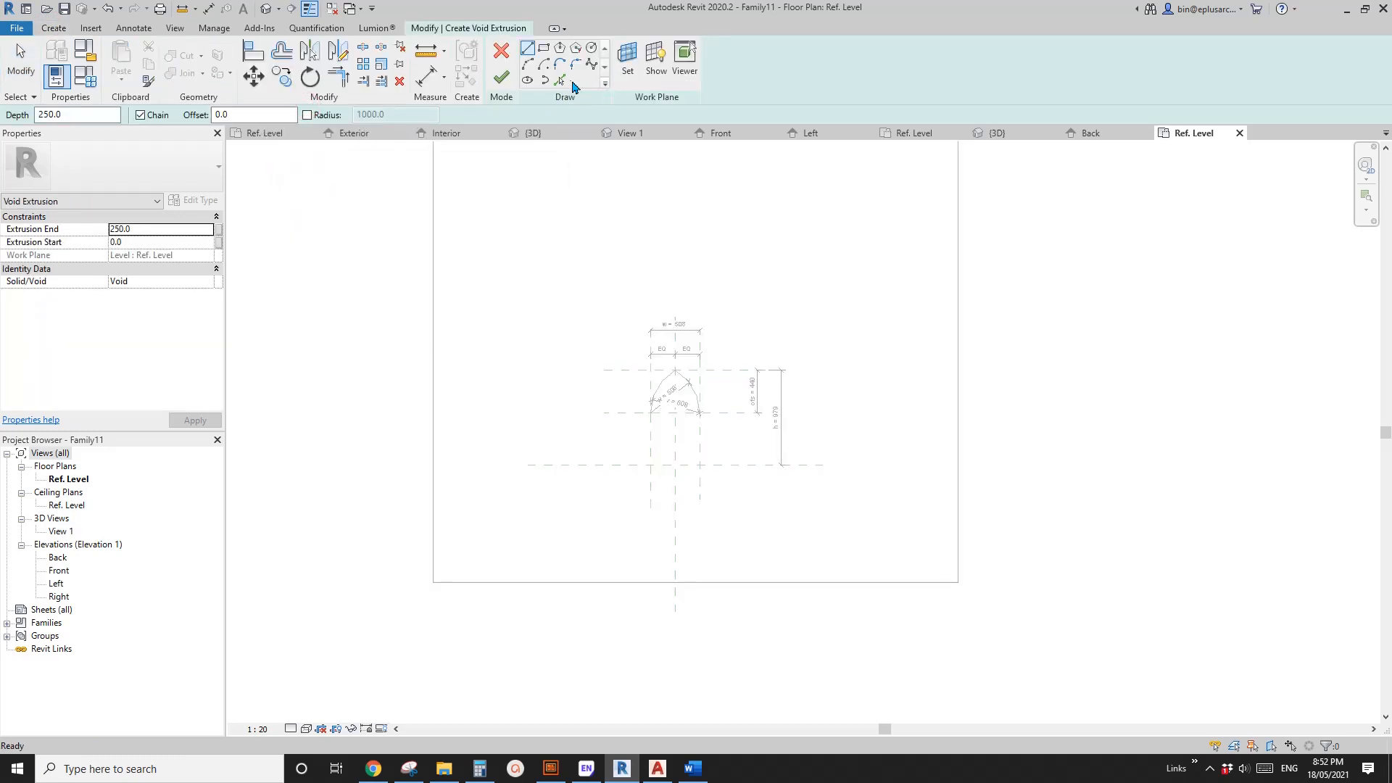
pyautogui.click(544, 48)
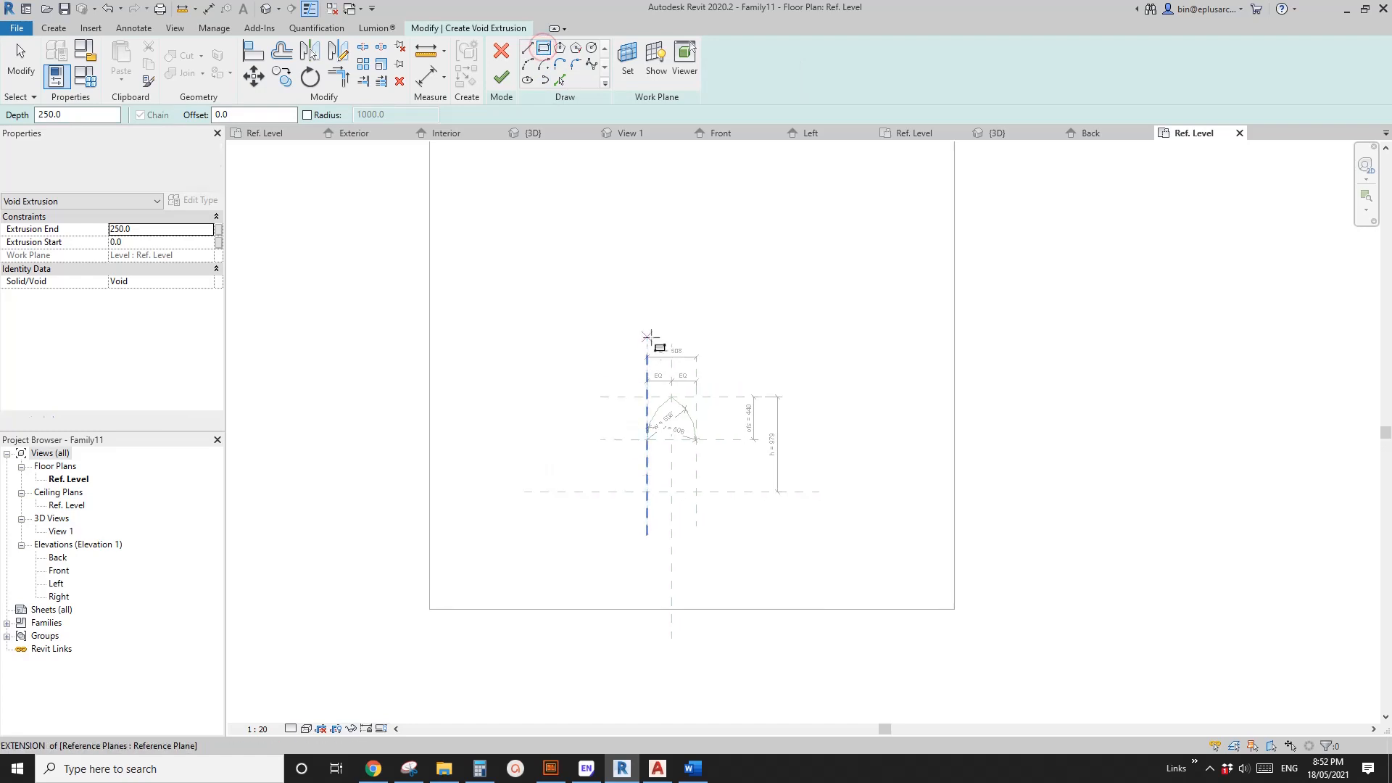
pyautogui.moveTo(554, 464); pyautogui.dragTo(551, 490, button='middle')
pyautogui.click(524, 492)
pyautogui.scroll(-2, 543, 456)
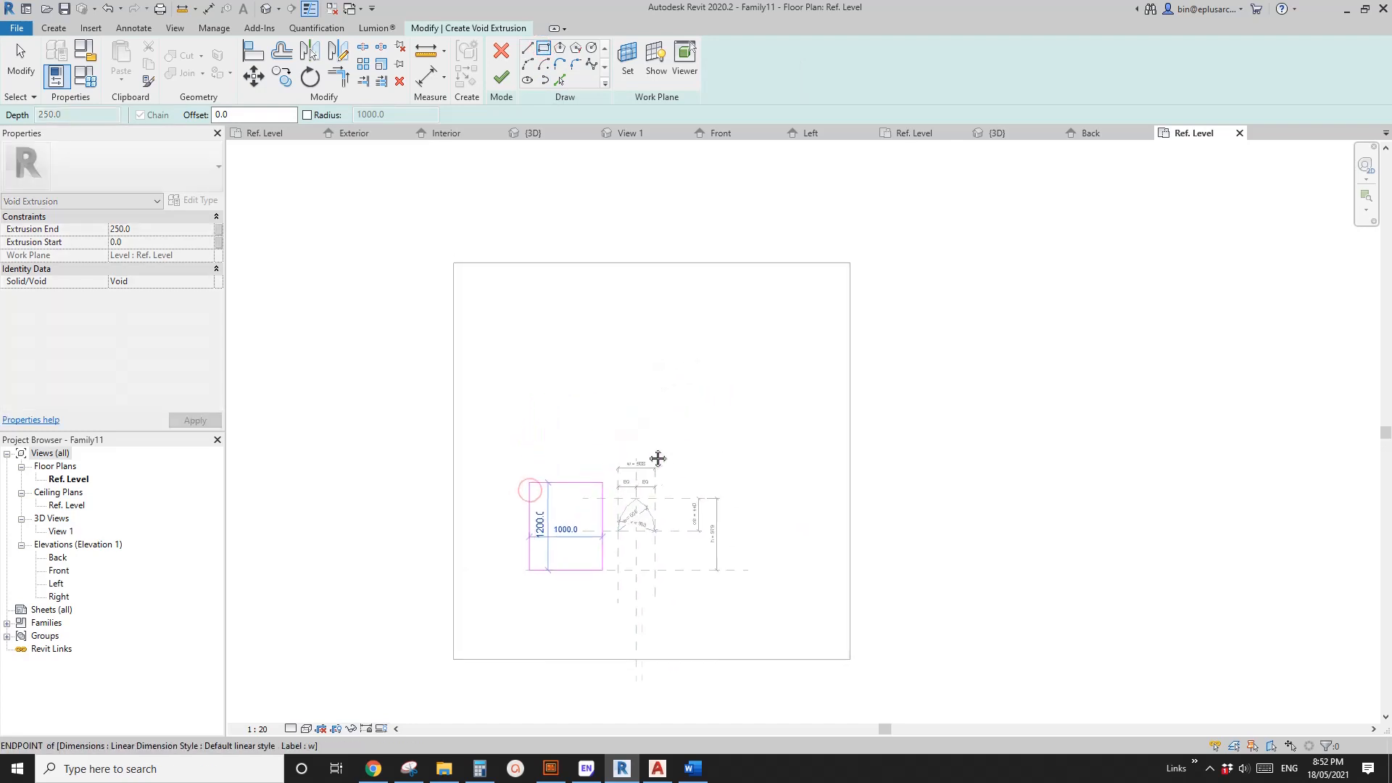
pyautogui.click(764, 300)
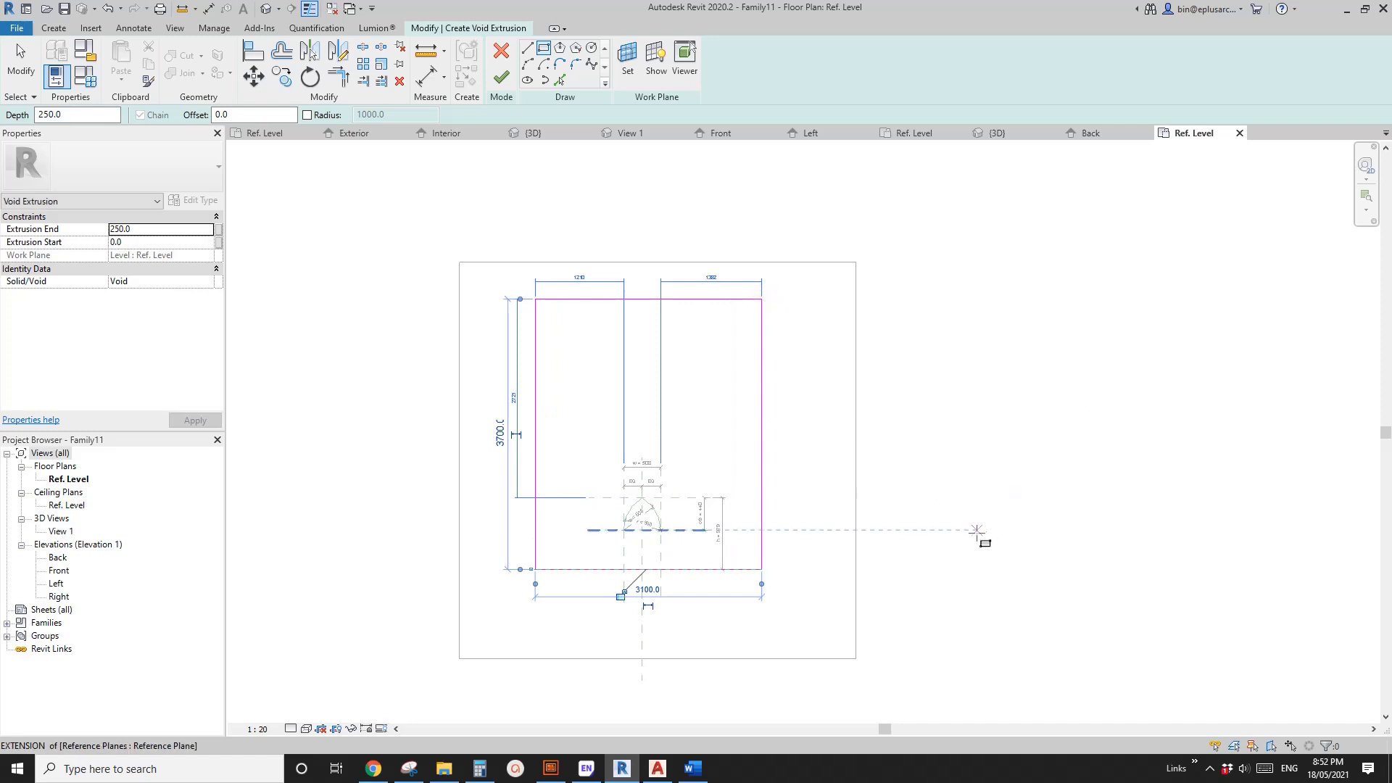
# Add locked sketch lines to the void extrusion by picking both arch reference arcs and the vertical reference planes on either side
pyautogui.scroll(3, 632, 591)
pyautogui.moveTo(652, 528); pyautogui.dragTo(652, 522, button='middle')
pyautogui.click(564, 84)
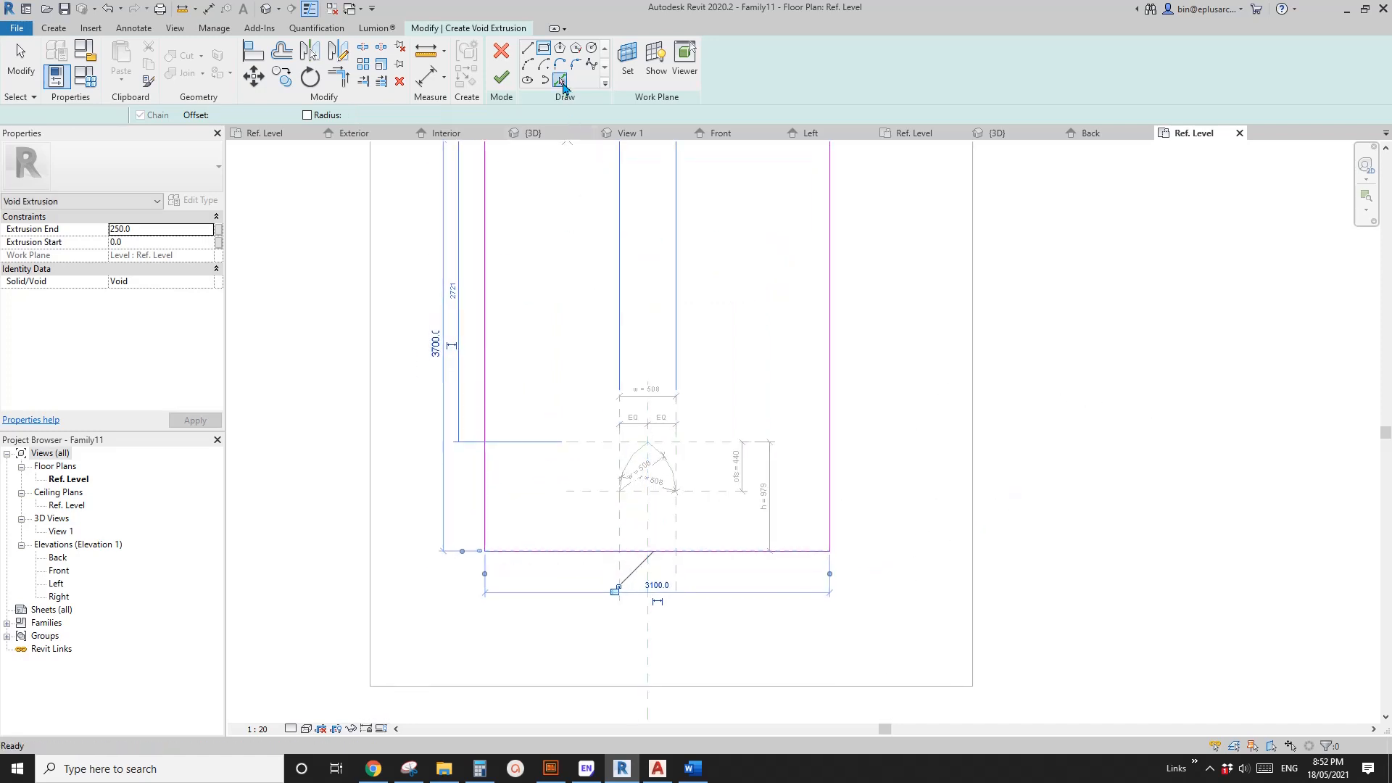
pyautogui.scroll(4, 649, 522)
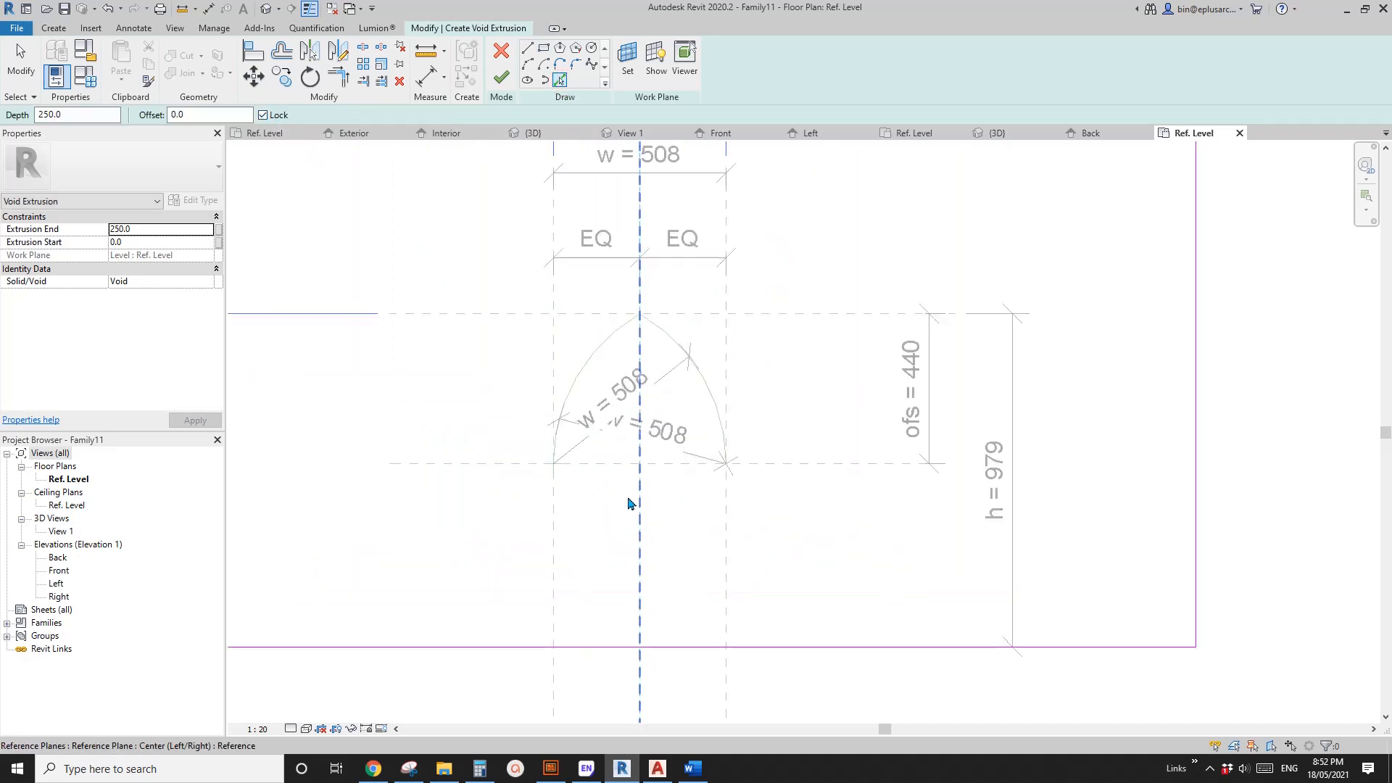
pyautogui.scroll(-1, 553, 510)
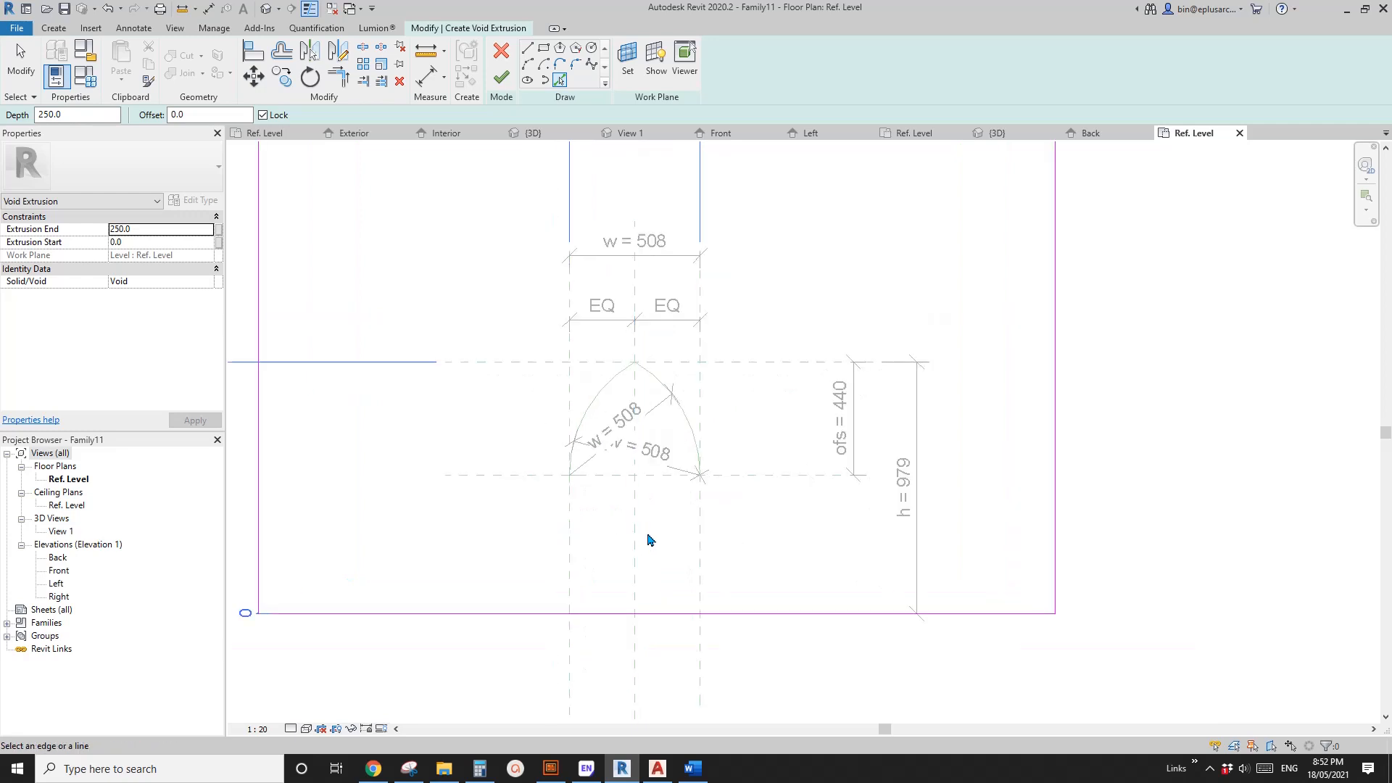
pyautogui.moveTo(646, 537); pyautogui.dragTo(698, 400, button='middle')
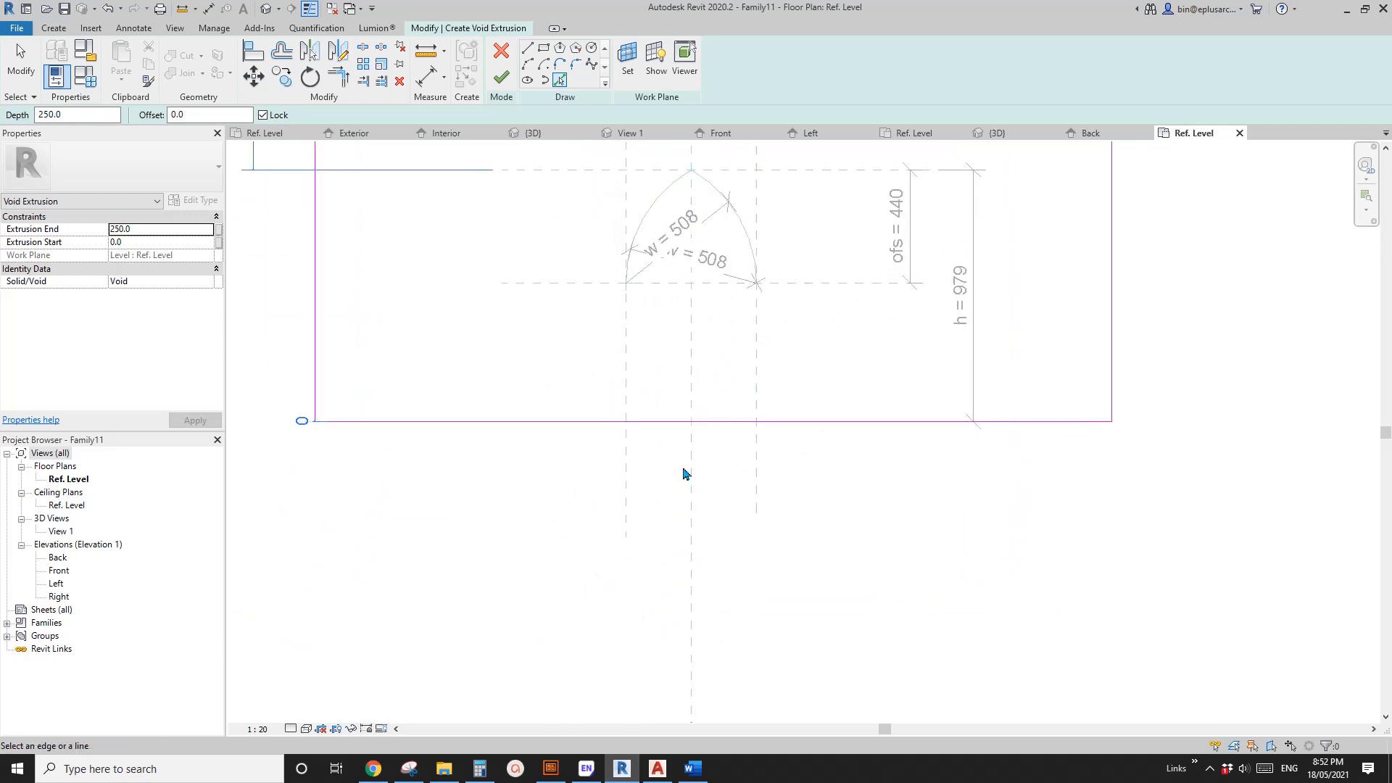
pyautogui.moveTo(702, 441); pyautogui.dragTo(710, 581, button='middle')
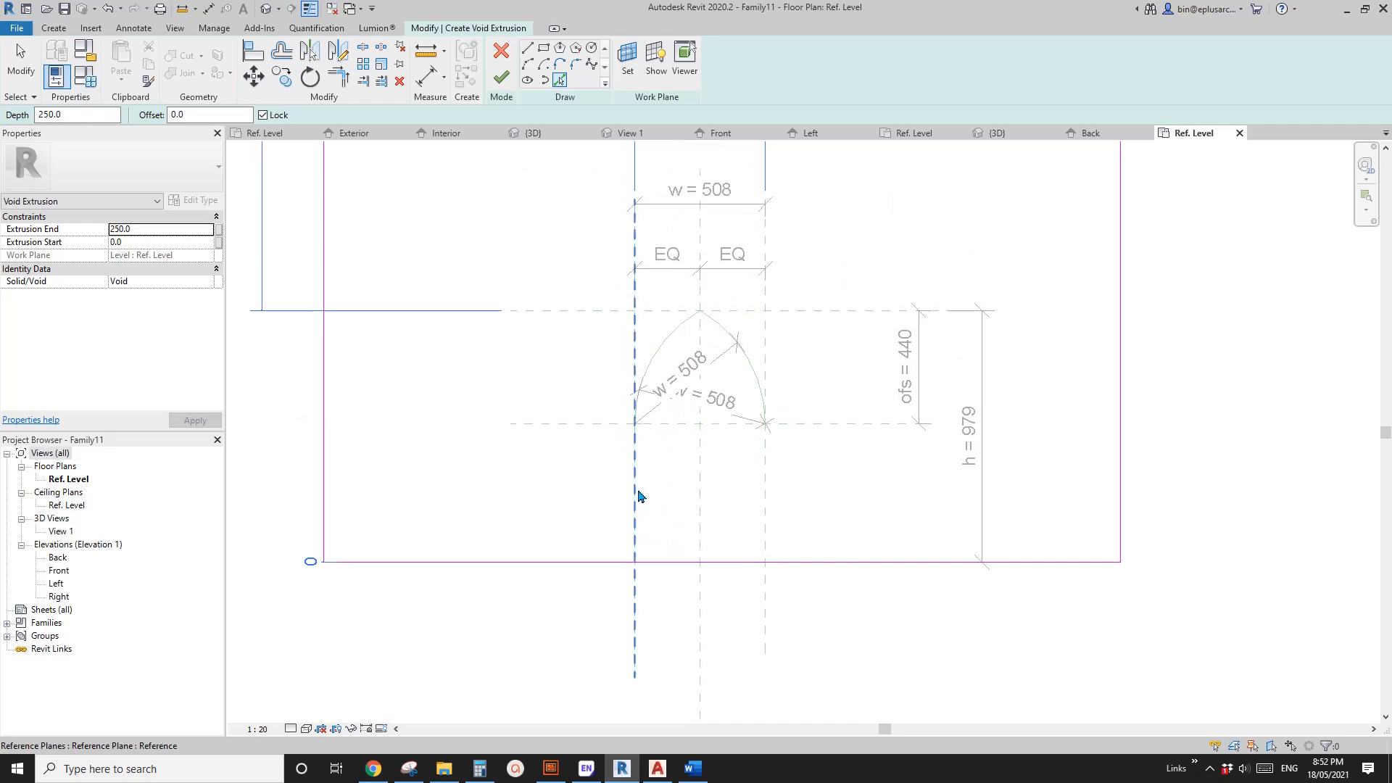
pyautogui.click(636, 485)
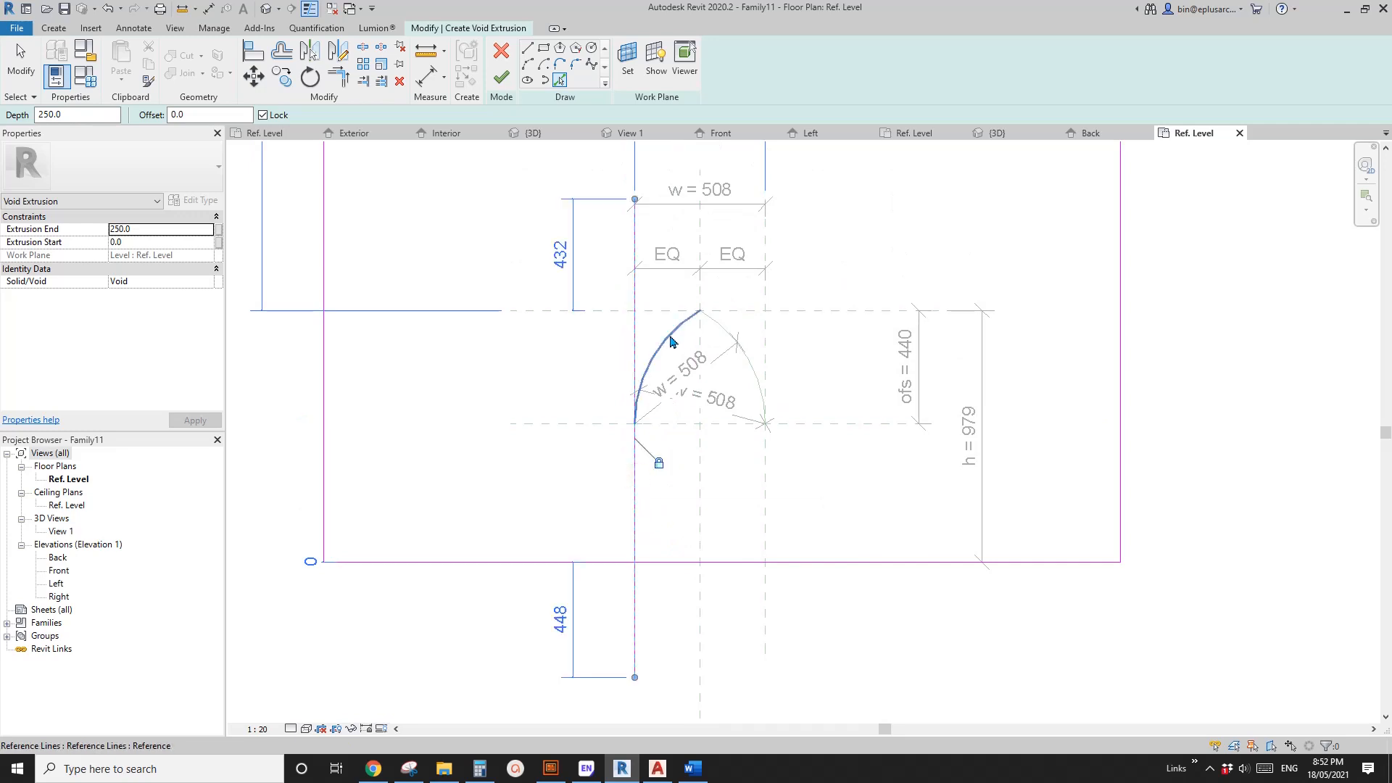
pyautogui.click(764, 476)
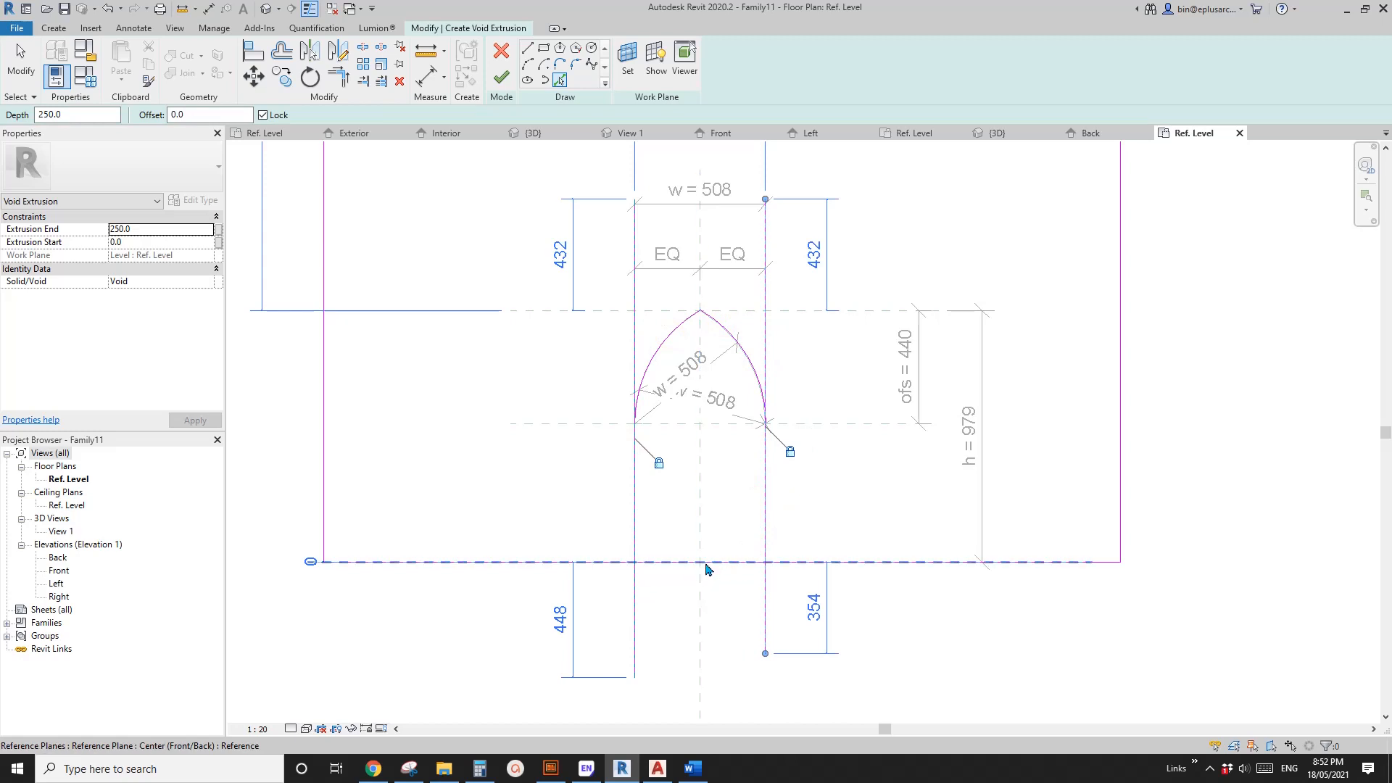
pyautogui.click(728, 561)
pyautogui.moveTo(752, 592); pyautogui.dragTo(761, 466, button='middle')
pyautogui.press('Escape')
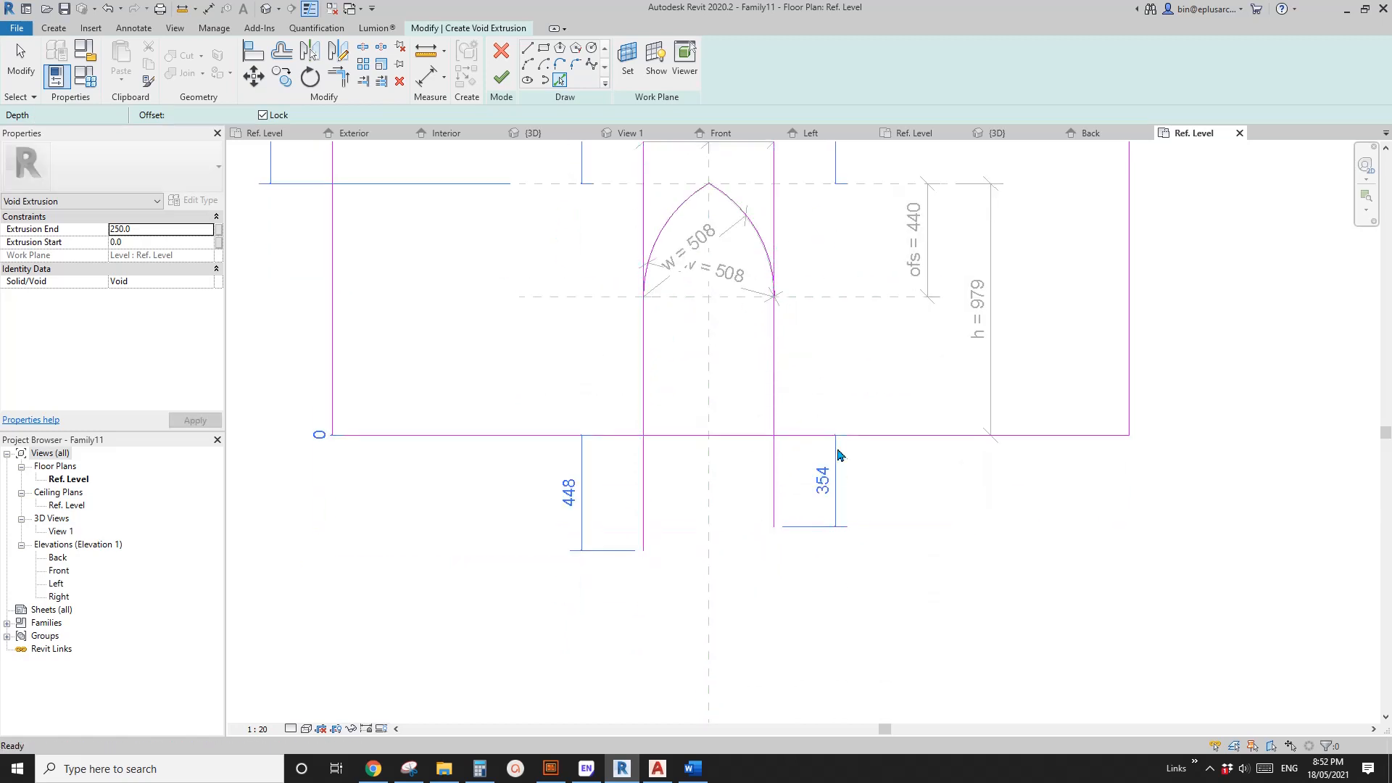
# Move the rectangle's bottom edge about 81 mm below the Center (Front/Back) plane and pick that plane as a locked sketch line
pyautogui.click(913, 437)
pyautogui.moveTo(913, 437)
pyautogui.mouseDown()
pyautogui.moveTo(916, 475)
pyautogui.moveTo(916, 457)
pyautogui.mouseUp()
pyautogui.click(602, 273)
pyautogui.moveTo(831, 368); pyautogui.dragTo(825, 395, button='middle')
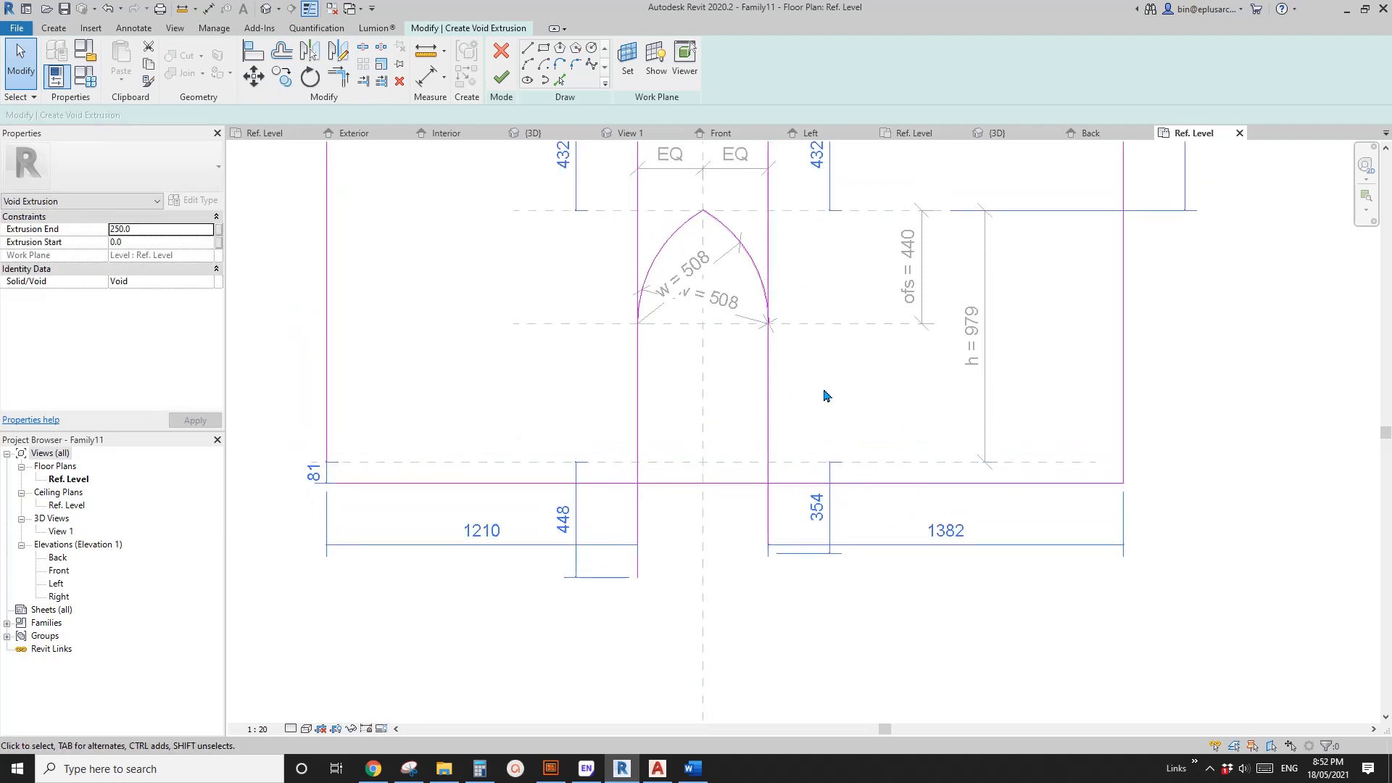
pyautogui.click(561, 82)
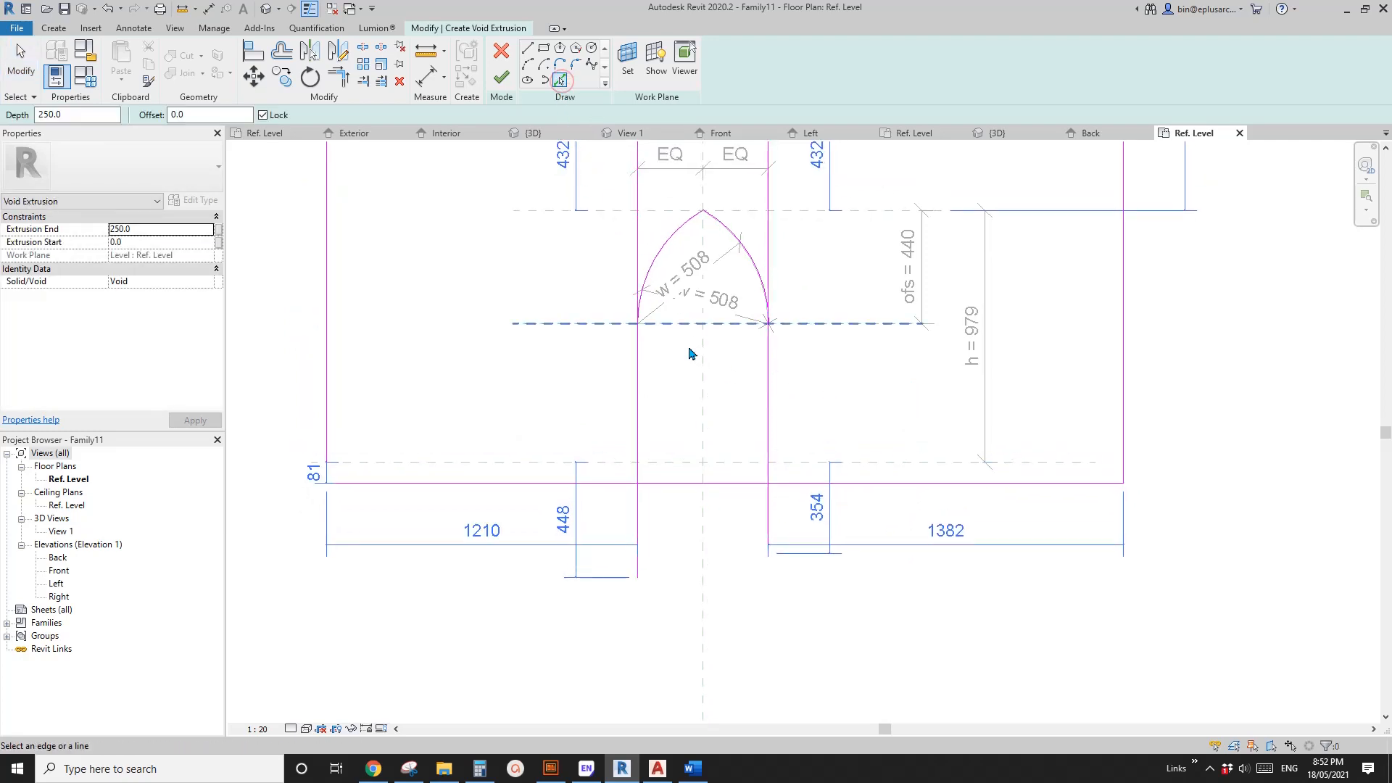
pyautogui.click(684, 463)
pyautogui.moveTo(732, 428); pyautogui.dragTo(734, 434, button='middle')
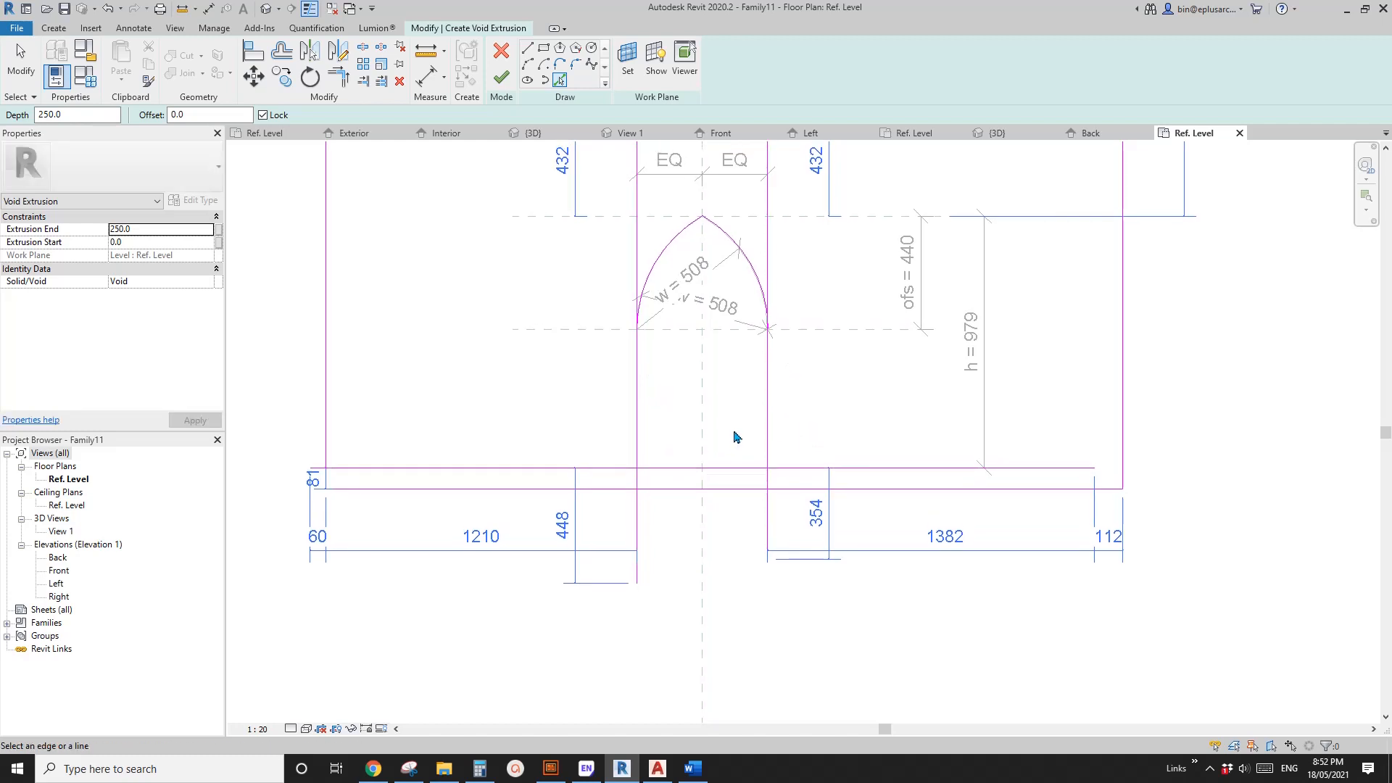
# Trim the picked side lines, arcs and base line to corners so they form a closed pointed-arch loop
pyautogui.press('t')
pyautogui.press('r')
pyautogui.click(658, 462)
pyautogui.click(641, 439)
pyautogui.click(636, 426)
pyautogui.click(667, 248)
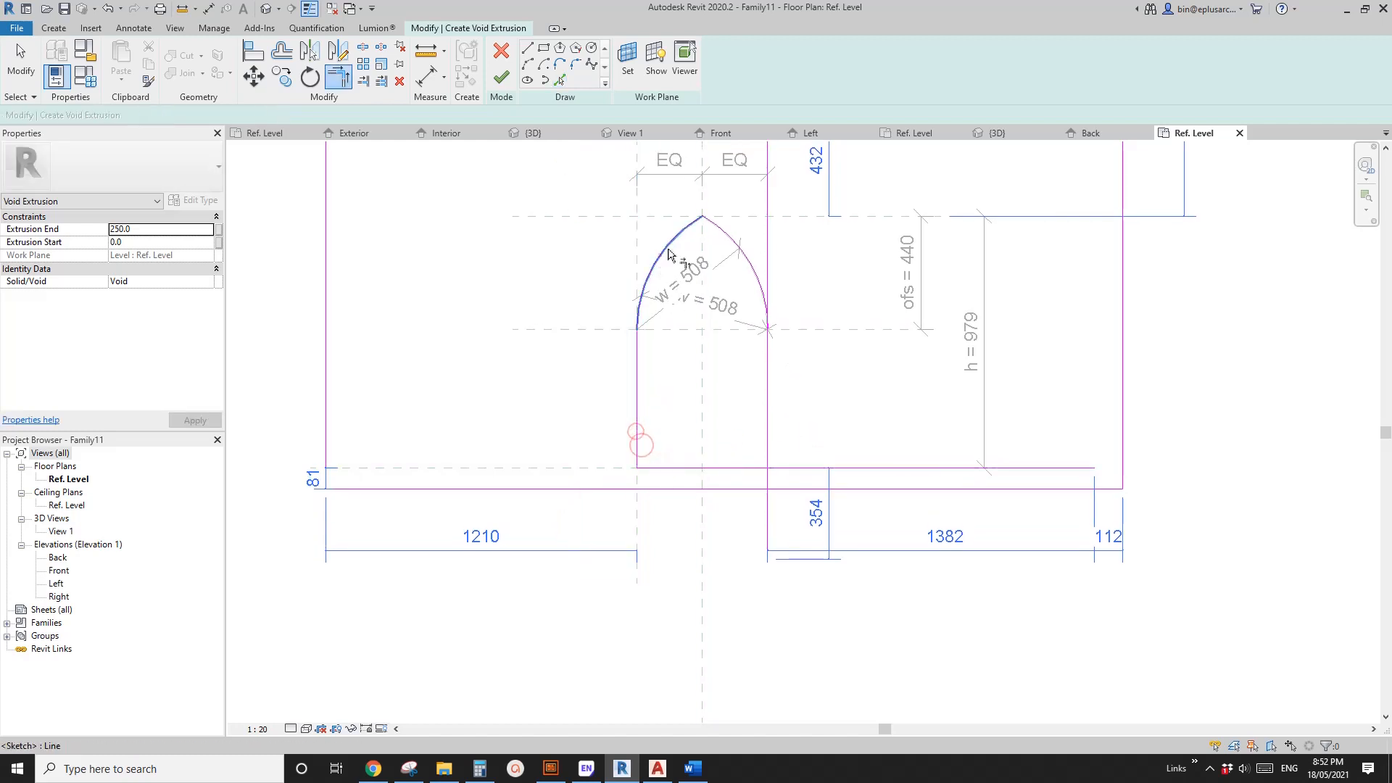
pyautogui.click(720, 220)
pyautogui.click(763, 353)
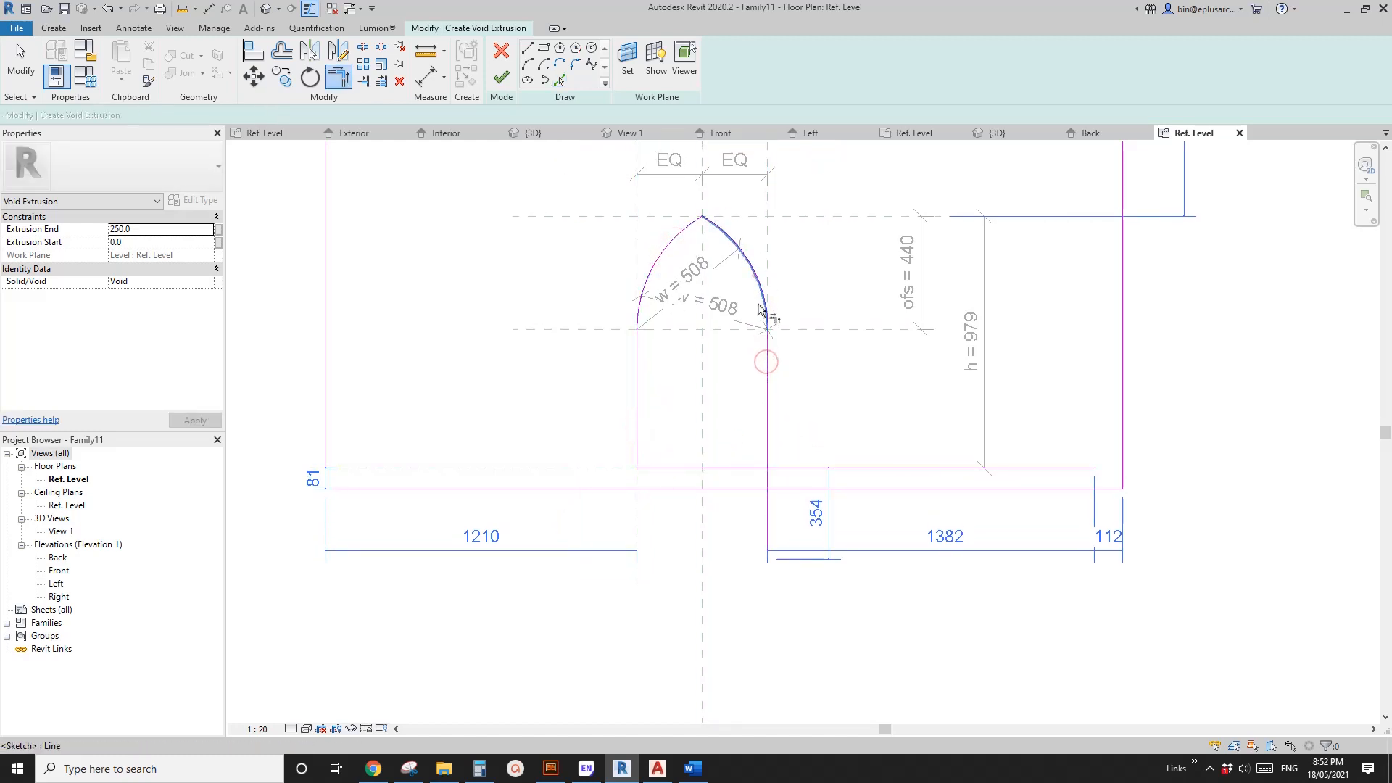
pyautogui.click(731, 468)
pyautogui.press('Escape')
# Examine the automatic sketch dimensions between the outer rectangle and the arch loop
pyautogui.scroll(-5, 837, 416)
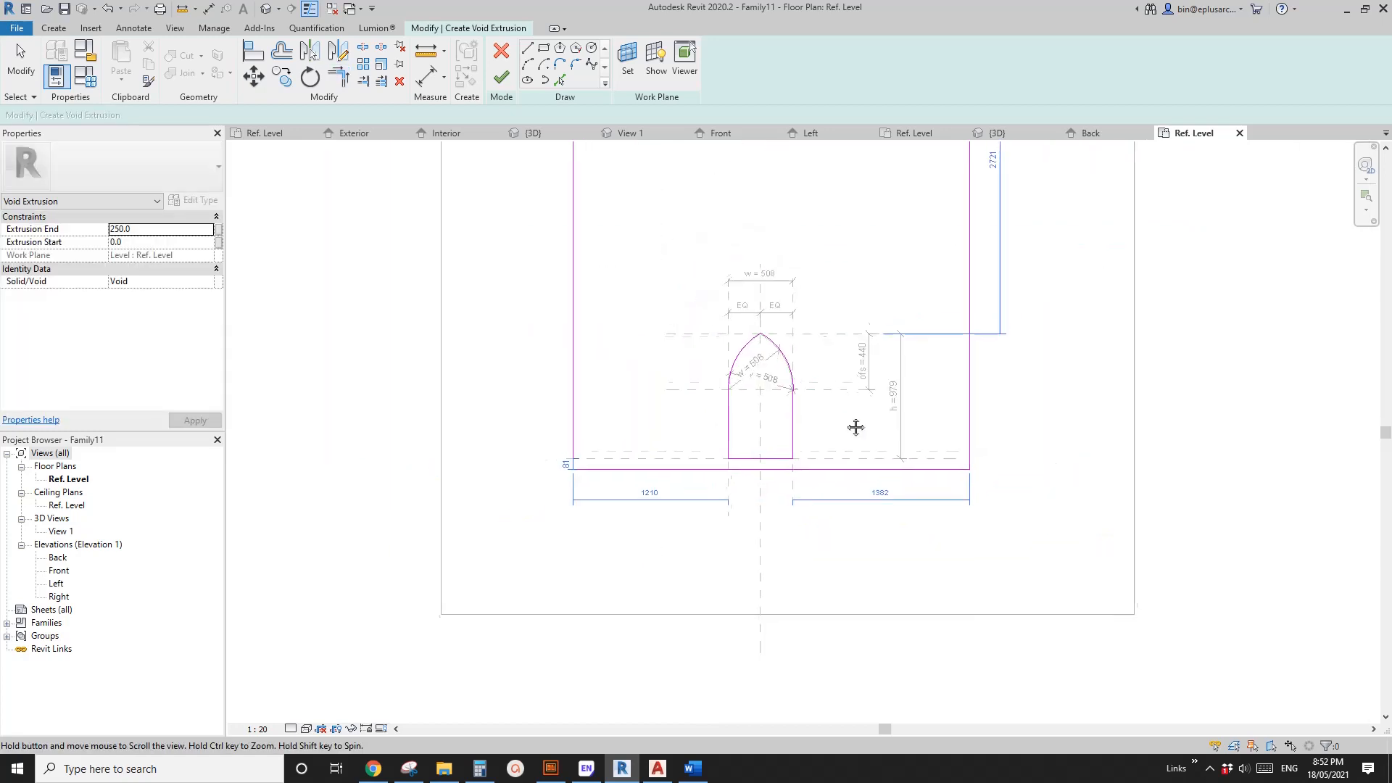
pyautogui.scroll(2, 829, 435)
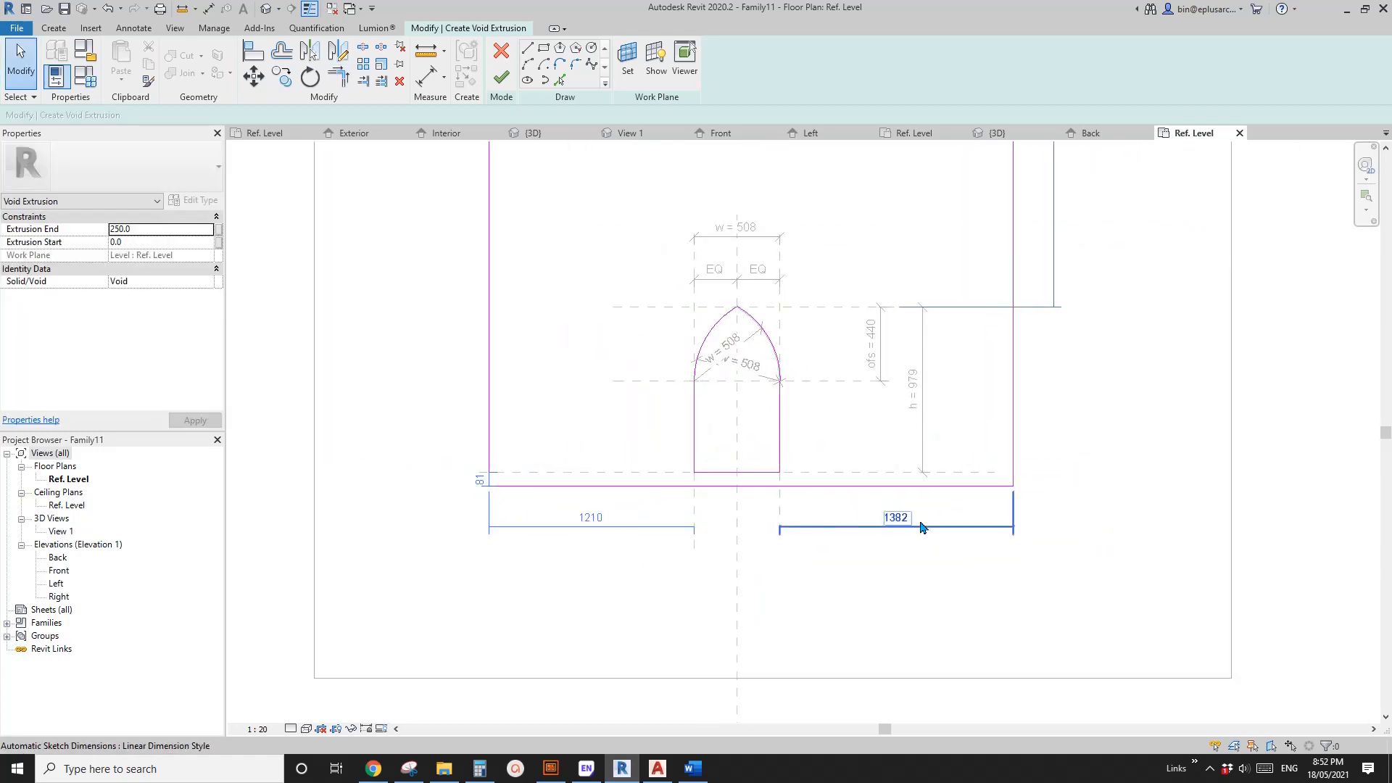
pyautogui.scroll(-2, 892, 507)
pyautogui.moveTo(942, 427); pyautogui.dragTo(929, 499, button='middle')
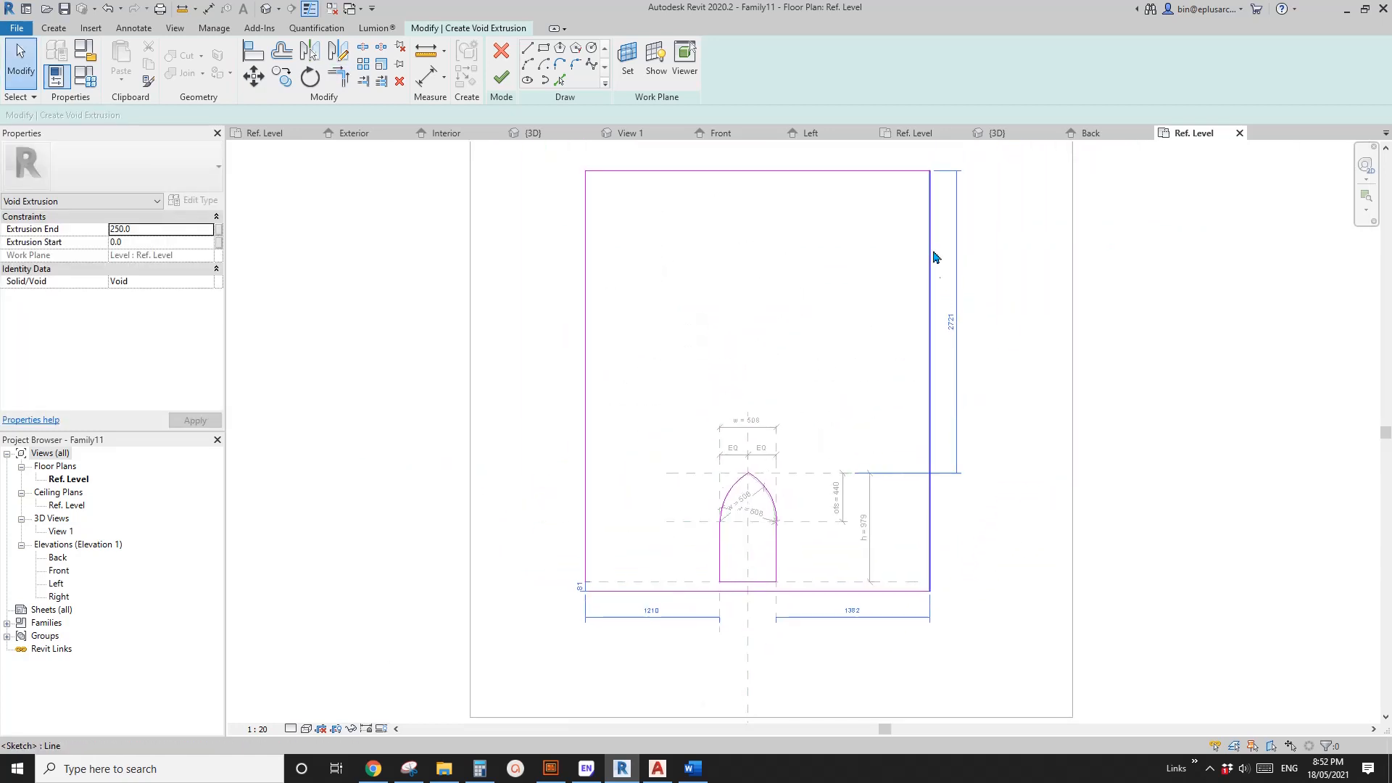
pyautogui.scroll(1, 772, 625)
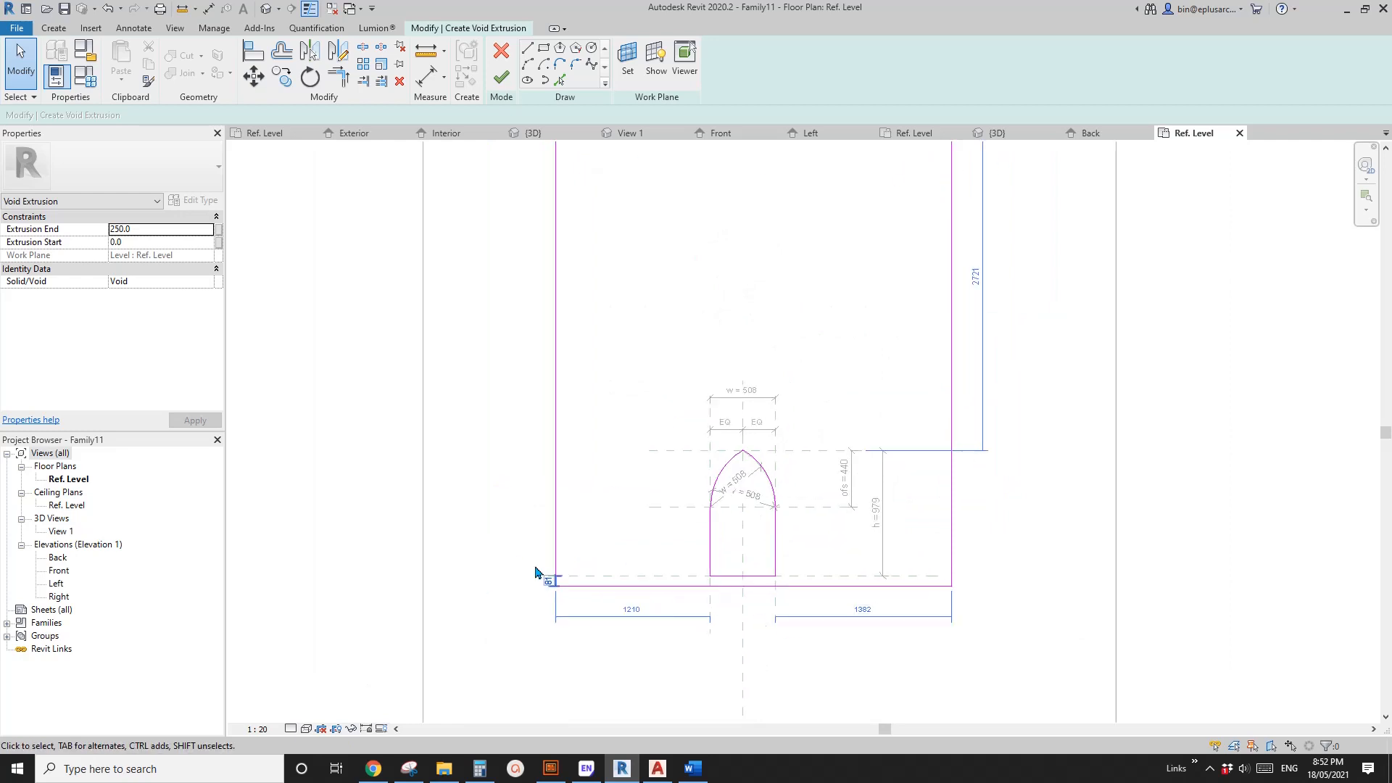
pyautogui.moveTo(580, 545); pyautogui.dragTo(550, 533, button='middle')
pyautogui.moveTo(442, 478); pyautogui.dragTo(454, 537, button='middle')
pyautogui.scroll(1, 457, 536)
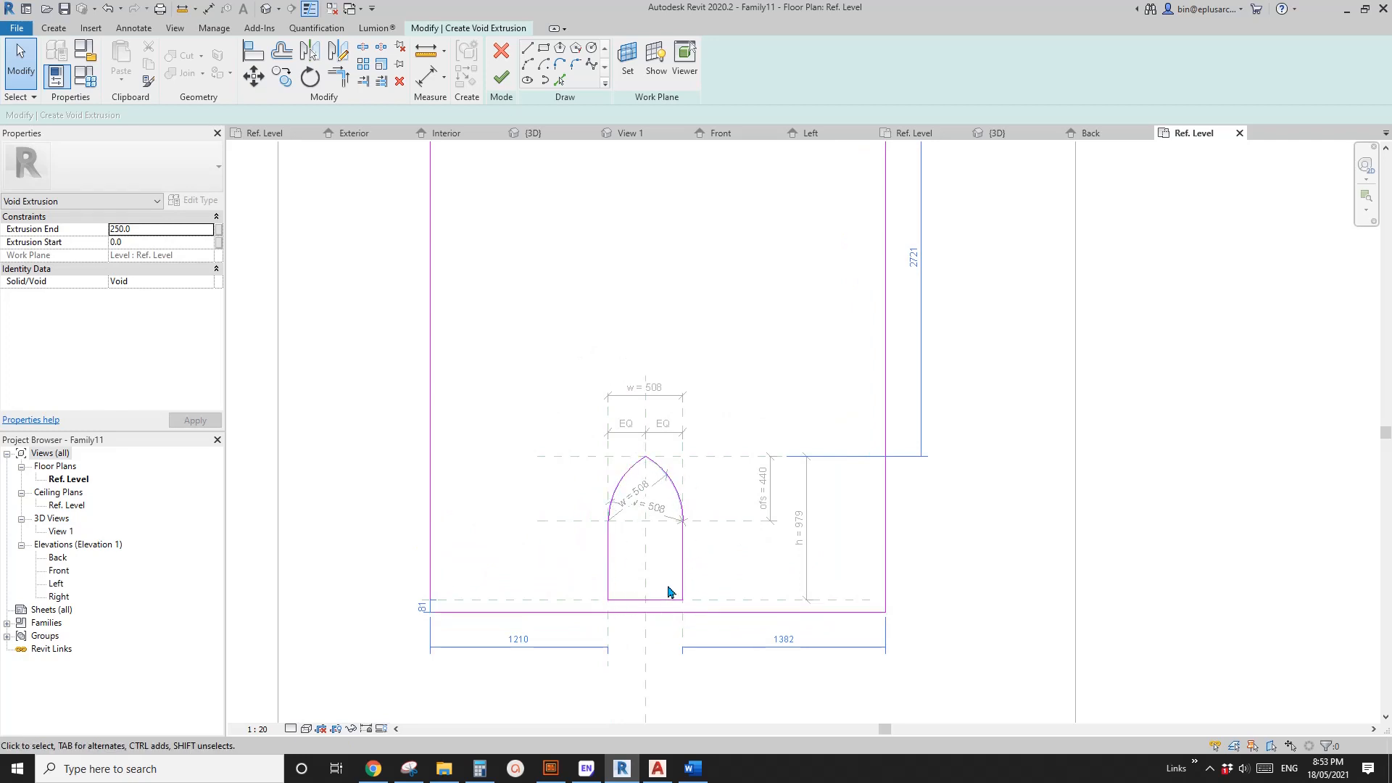
pyautogui.moveTo(668, 592)
pyautogui.mouseDown(button='middle')
pyautogui.moveTo(703, 562)
pyautogui.moveTo(687, 578)
pyautogui.mouseUp(button='middle')
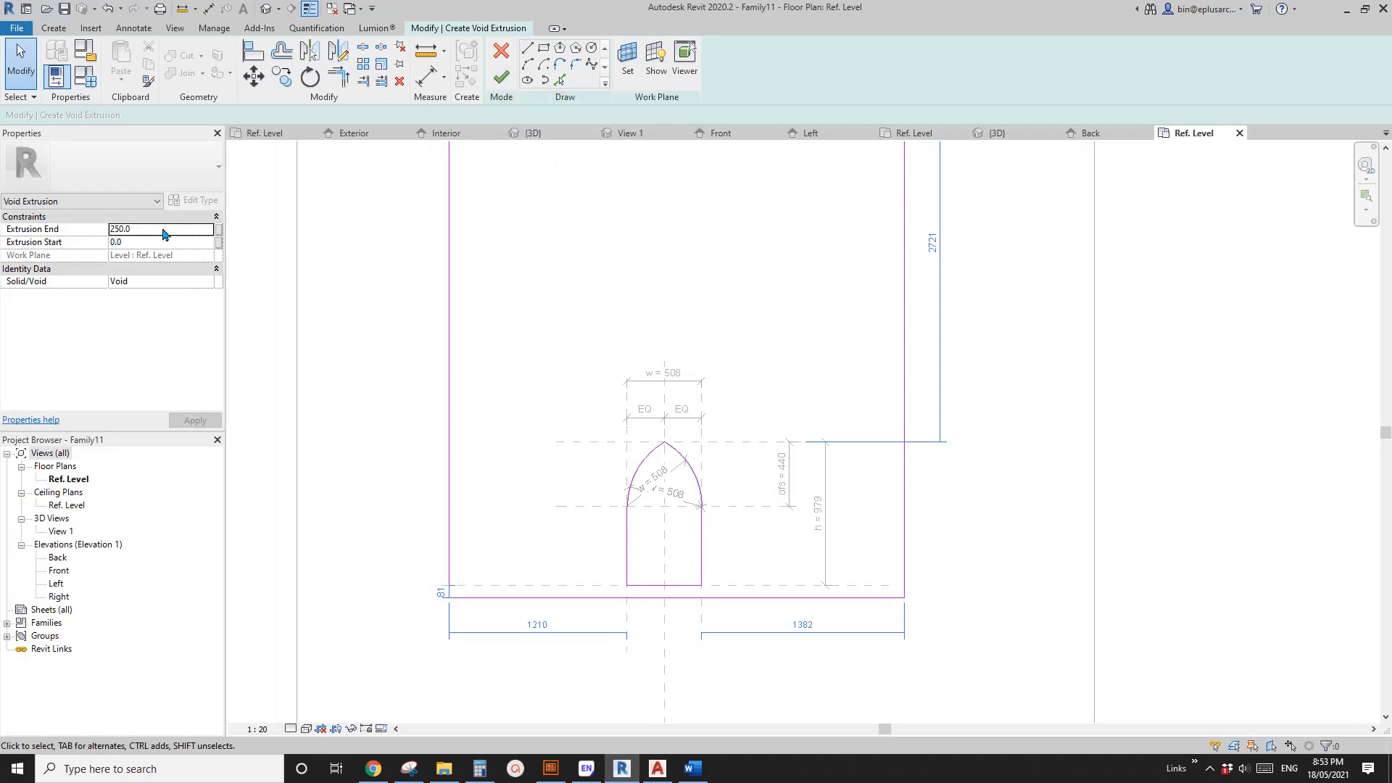
# Finish the void extrusion sketch and, in the 3D view, set the void's Extrusion End to -50
pyautogui.click(501, 77)
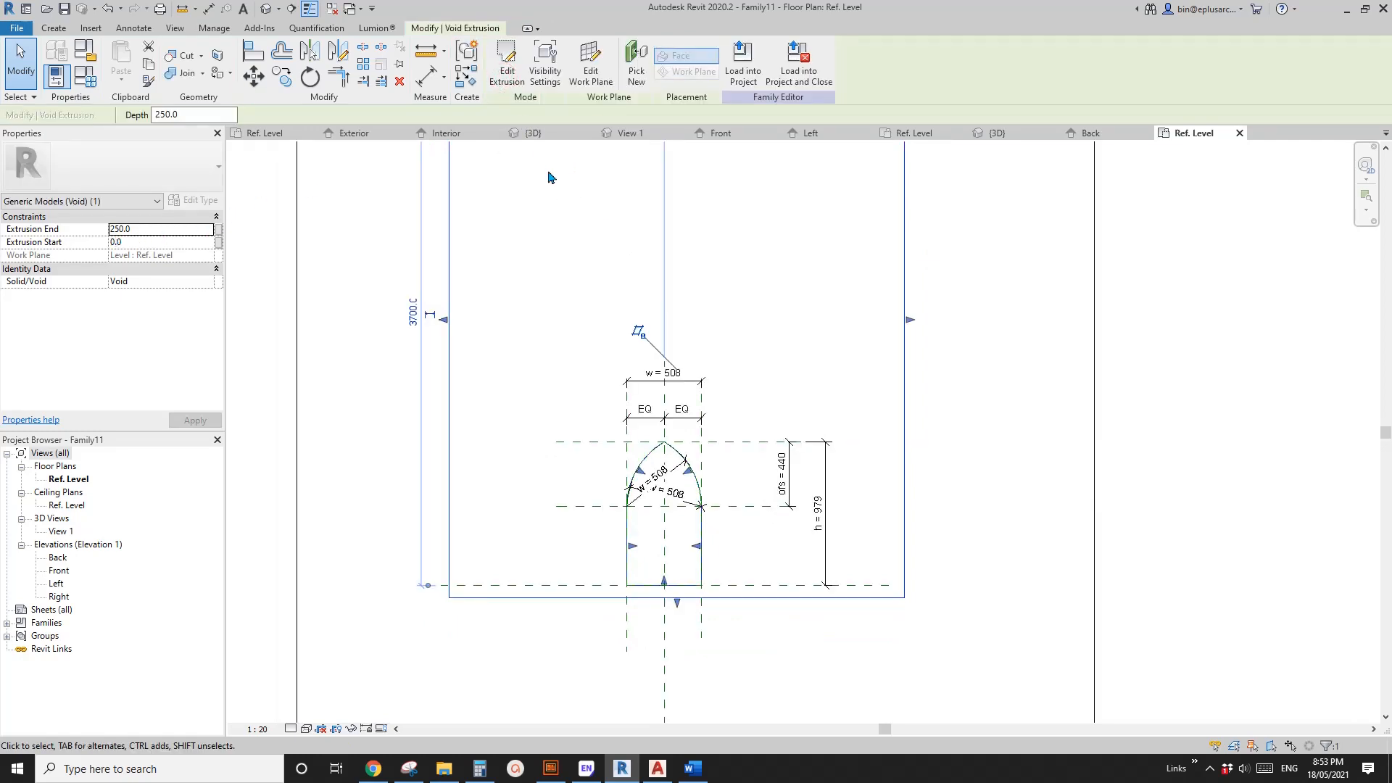
pyautogui.click(268, 11)
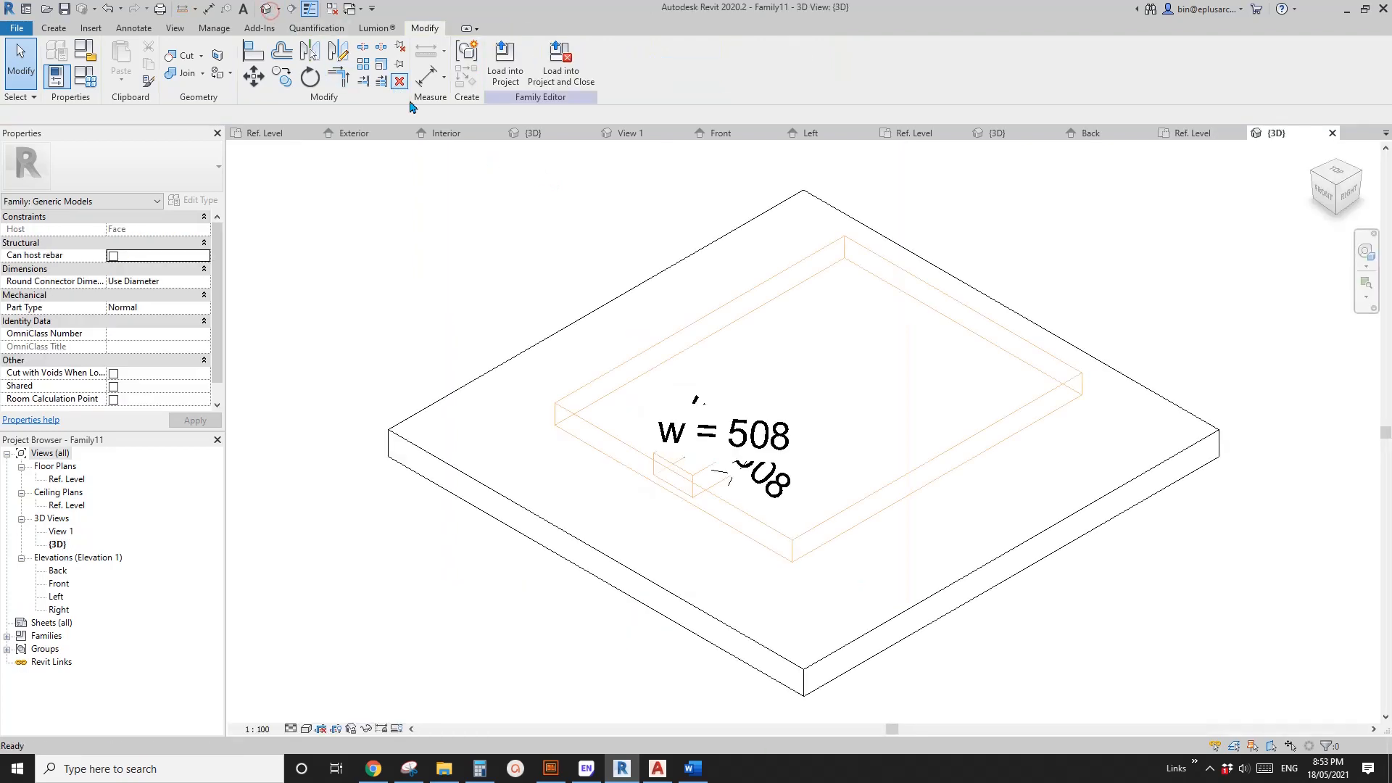
pyautogui.keyDown('shift'); pyautogui.moveTo(803, 426); pyautogui.dragTo(819, 379, button='middle'); pyautogui.keyUp('shift')
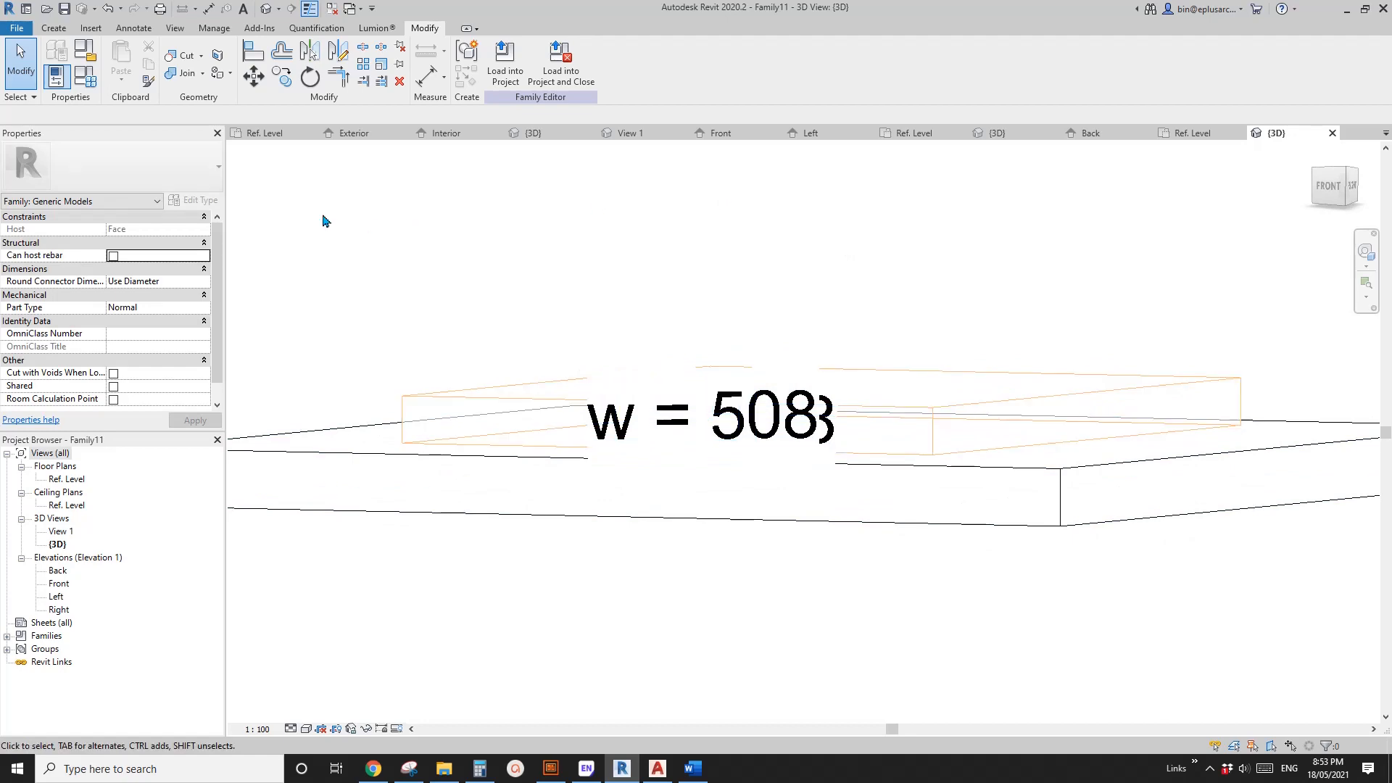
pyautogui.click(1127, 390)
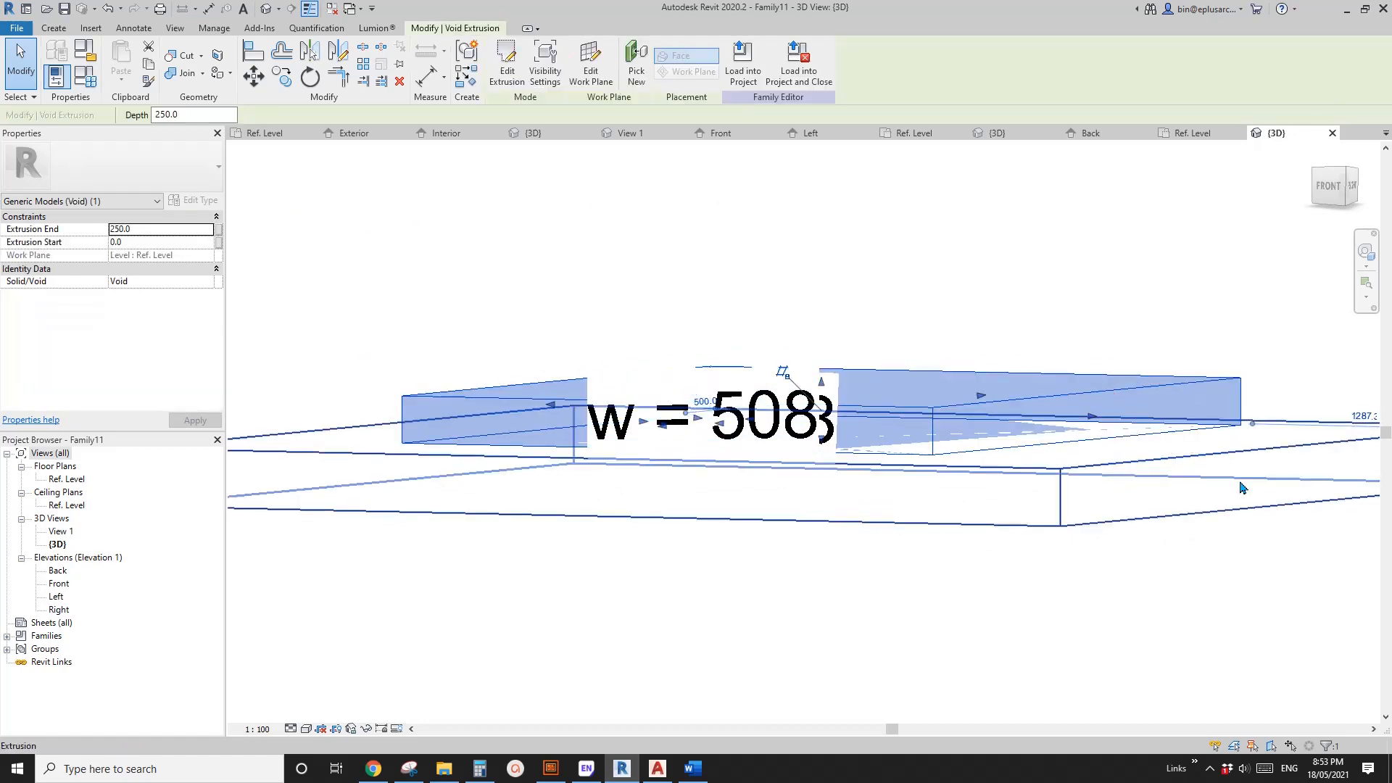
pyautogui.click(167, 230)
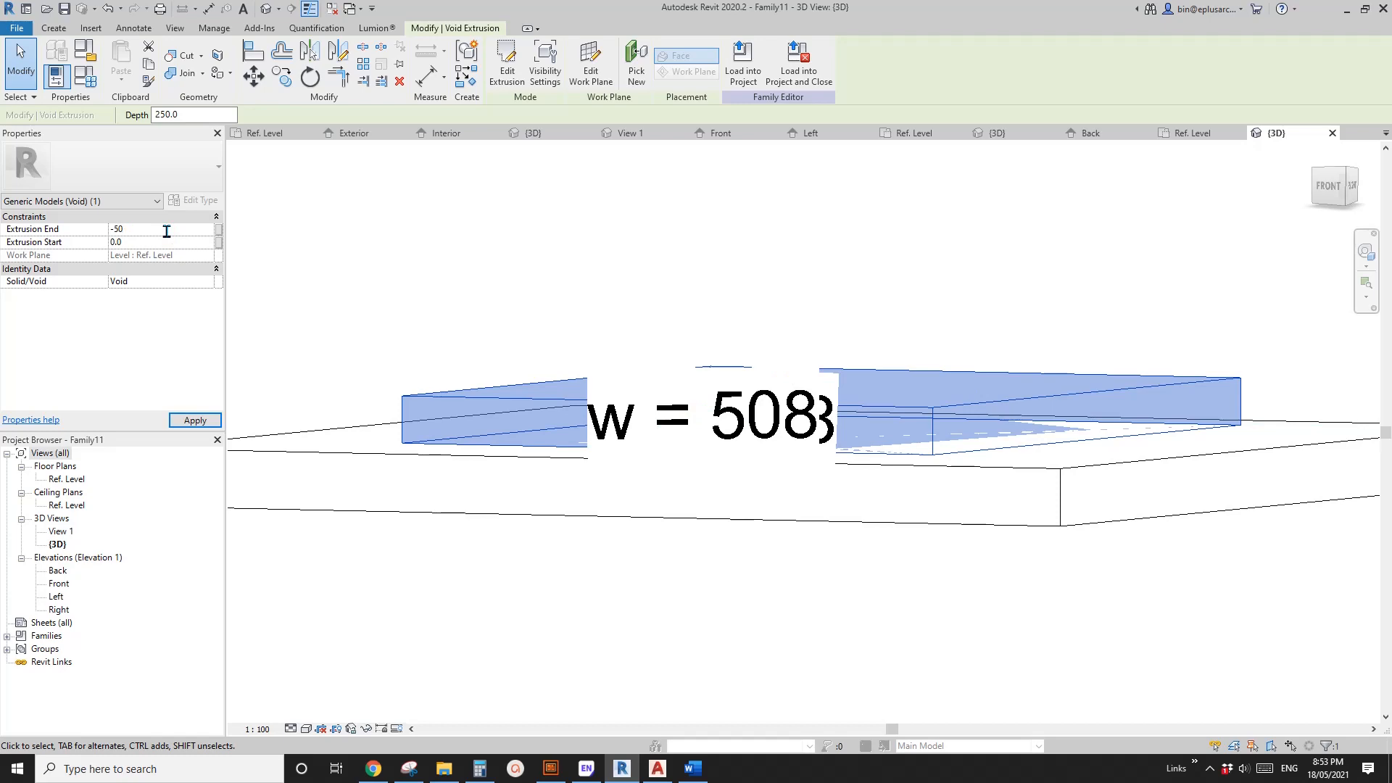
pyautogui.keyDown('shift'); pyautogui.moveTo(768, 377); pyautogui.dragTo(811, 572, button='middle'); pyautogui.keyUp('shift')
pyautogui.scroll(-2, 790, 530)
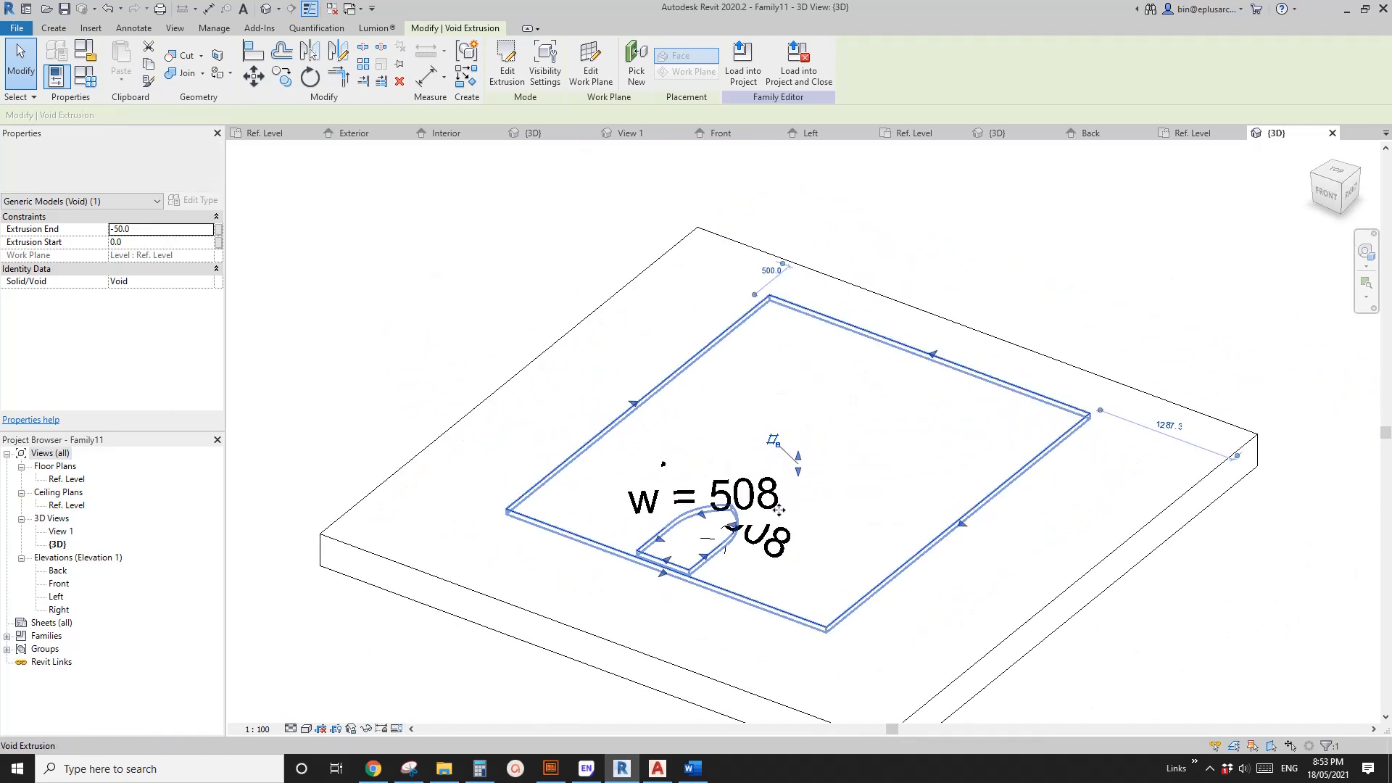
pyautogui.keyDown('shift'); pyautogui.moveTo(724, 442); pyautogui.dragTo(602, 371, button='middle'); pyautogui.keyUp('shift')
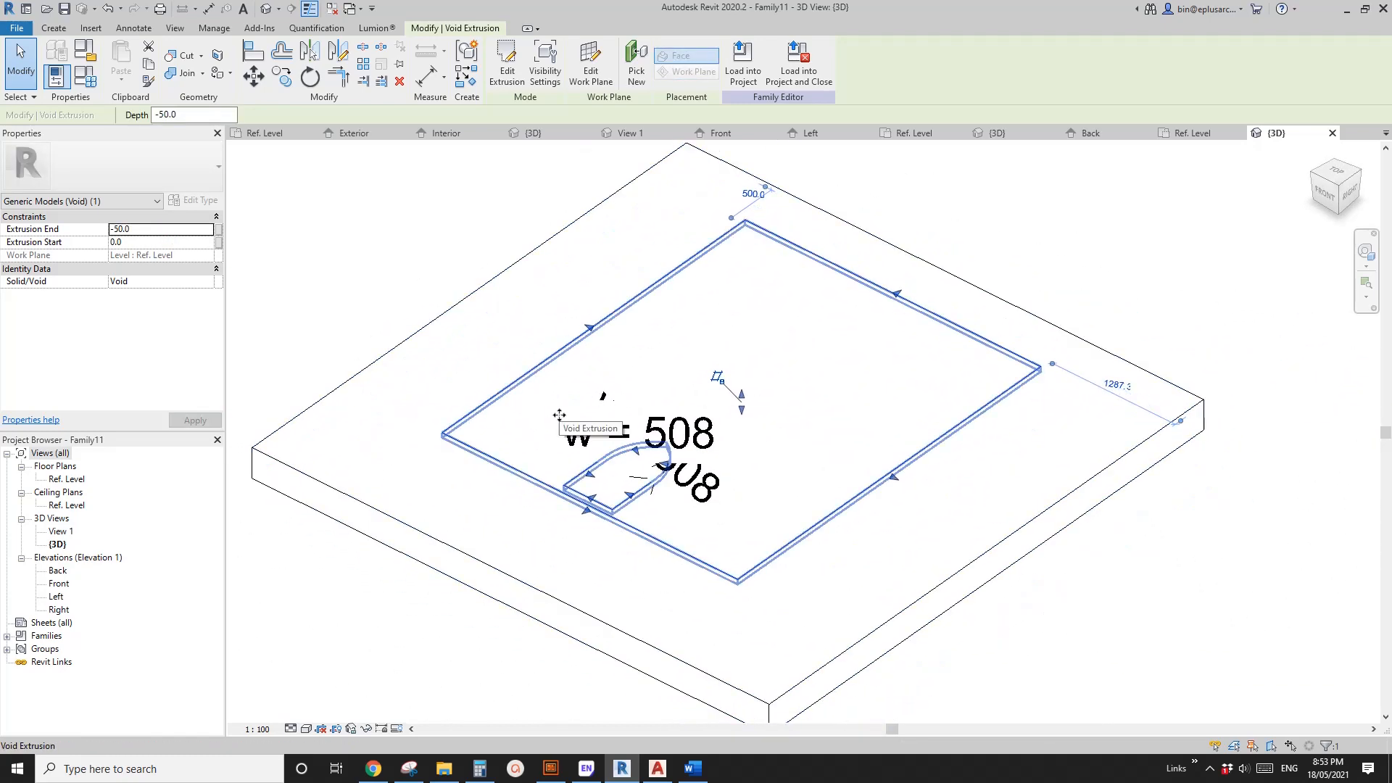
# Cut the host extrusion with the void extrusion using Cut Geometry
pyautogui.moveTo(576, 296); pyautogui.dragTo(570, 247, button='middle')
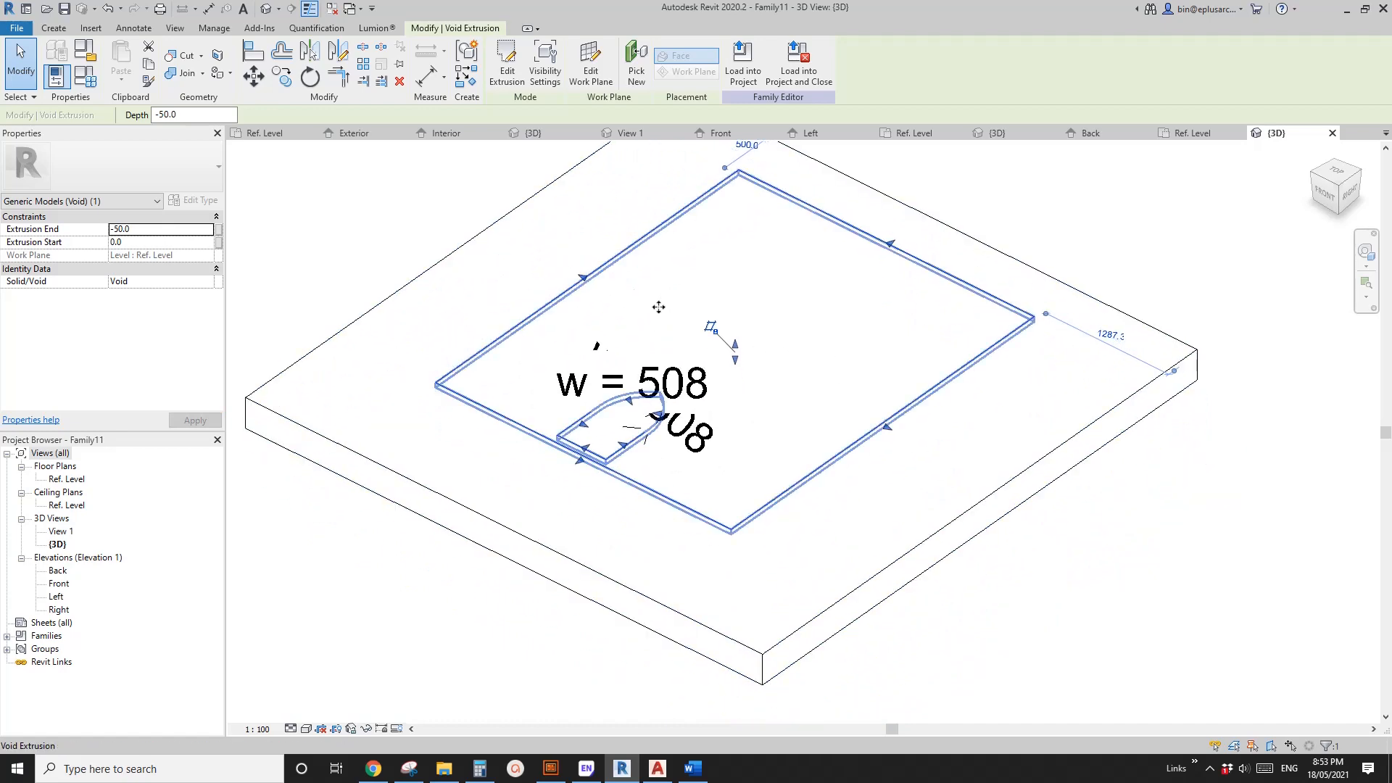
pyautogui.scroll(-1, 708, 325)
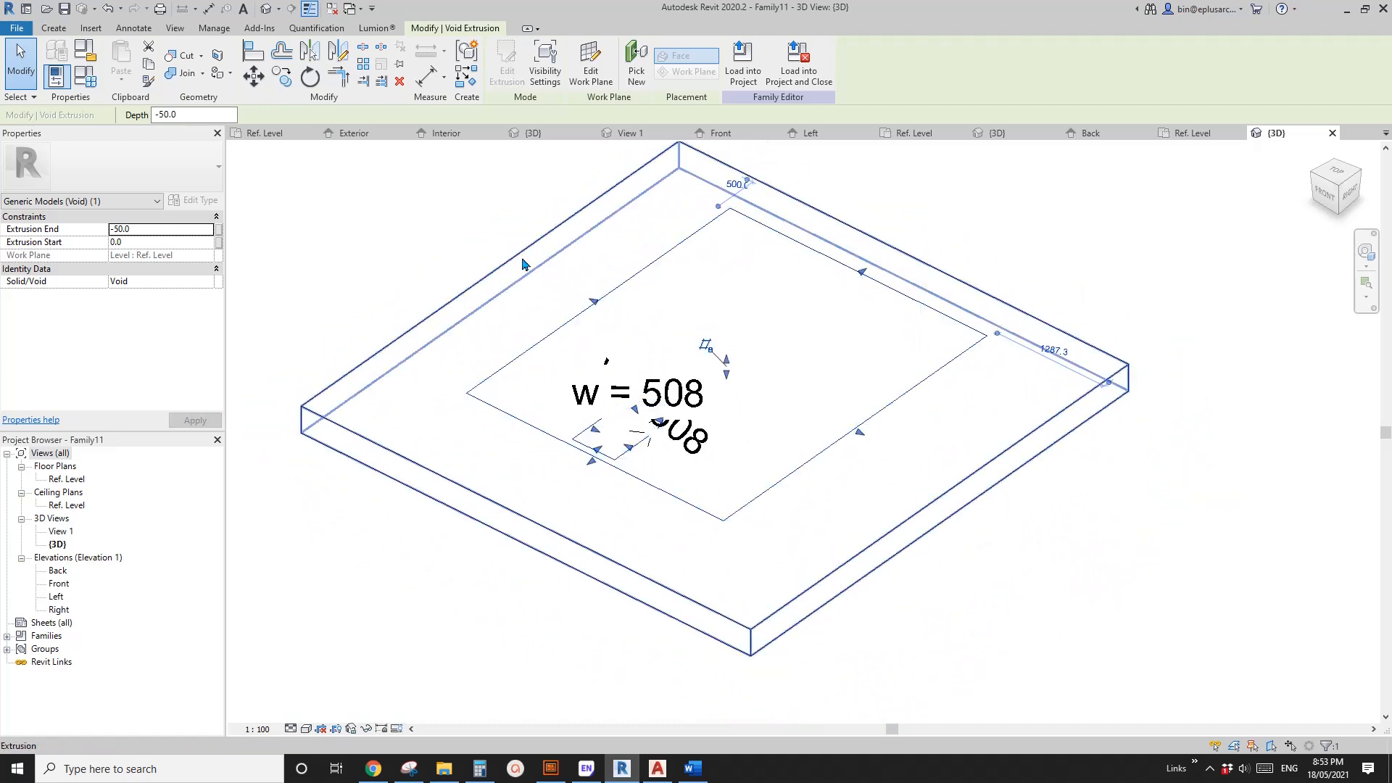
pyautogui.moveTo(580, 296); pyautogui.dragTo(589, 277, button='middle')
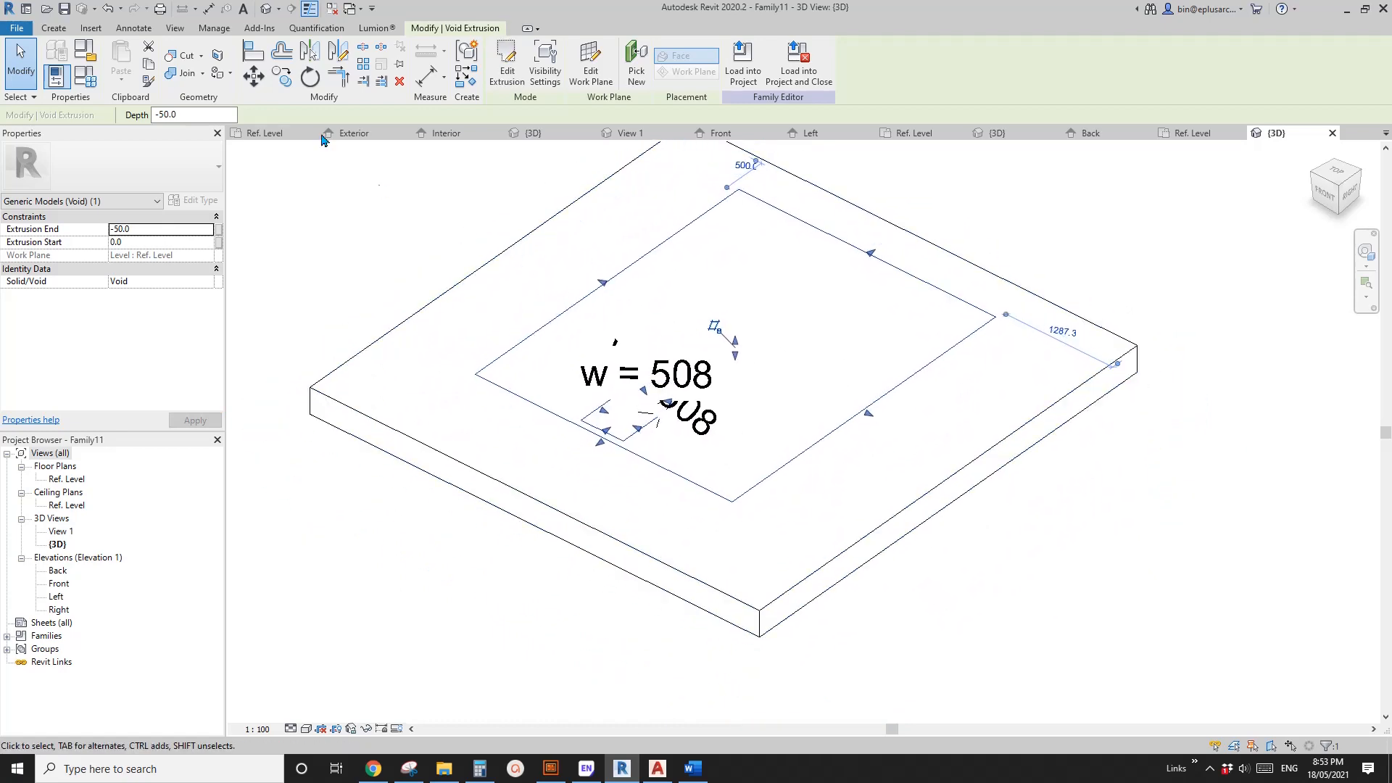
pyautogui.click(184, 58)
pyautogui.click(531, 242)
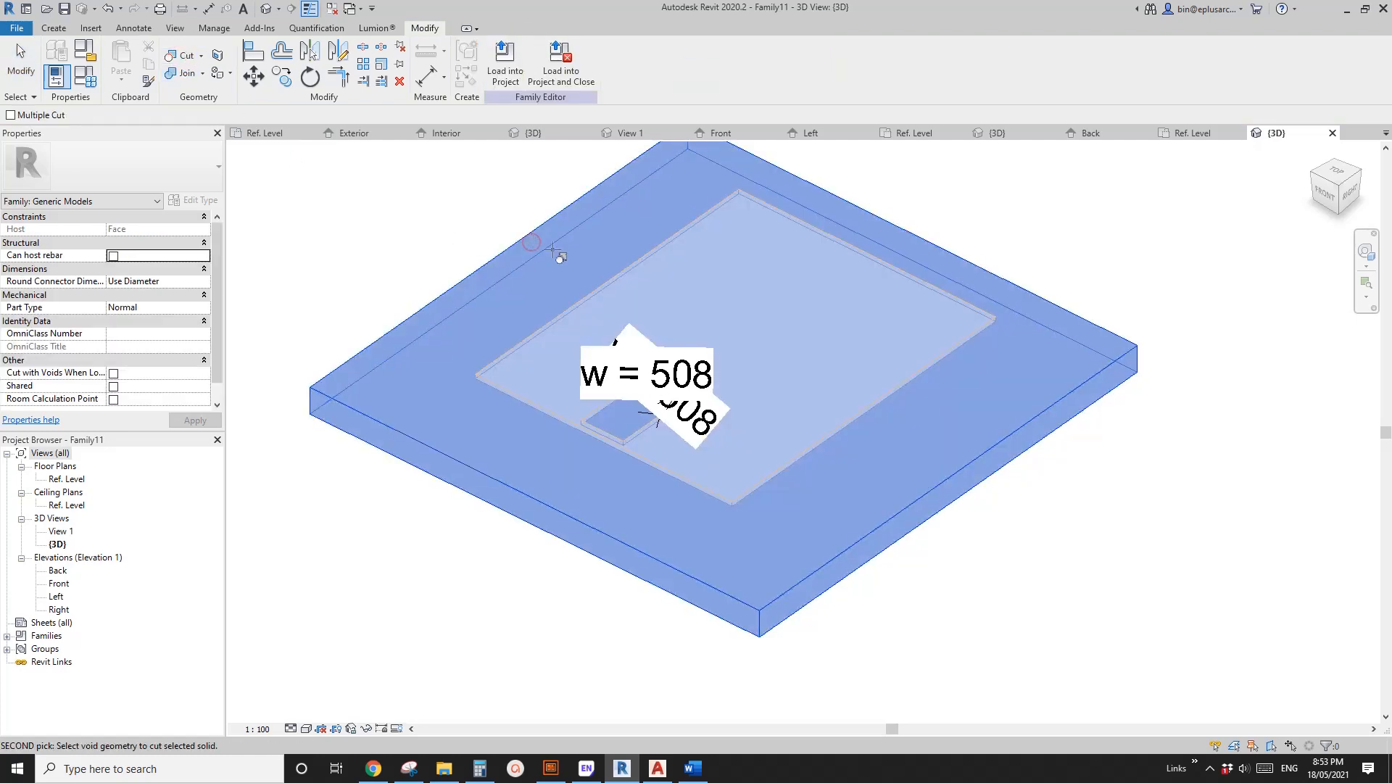
pyautogui.click(684, 235)
pyautogui.press('Escape')
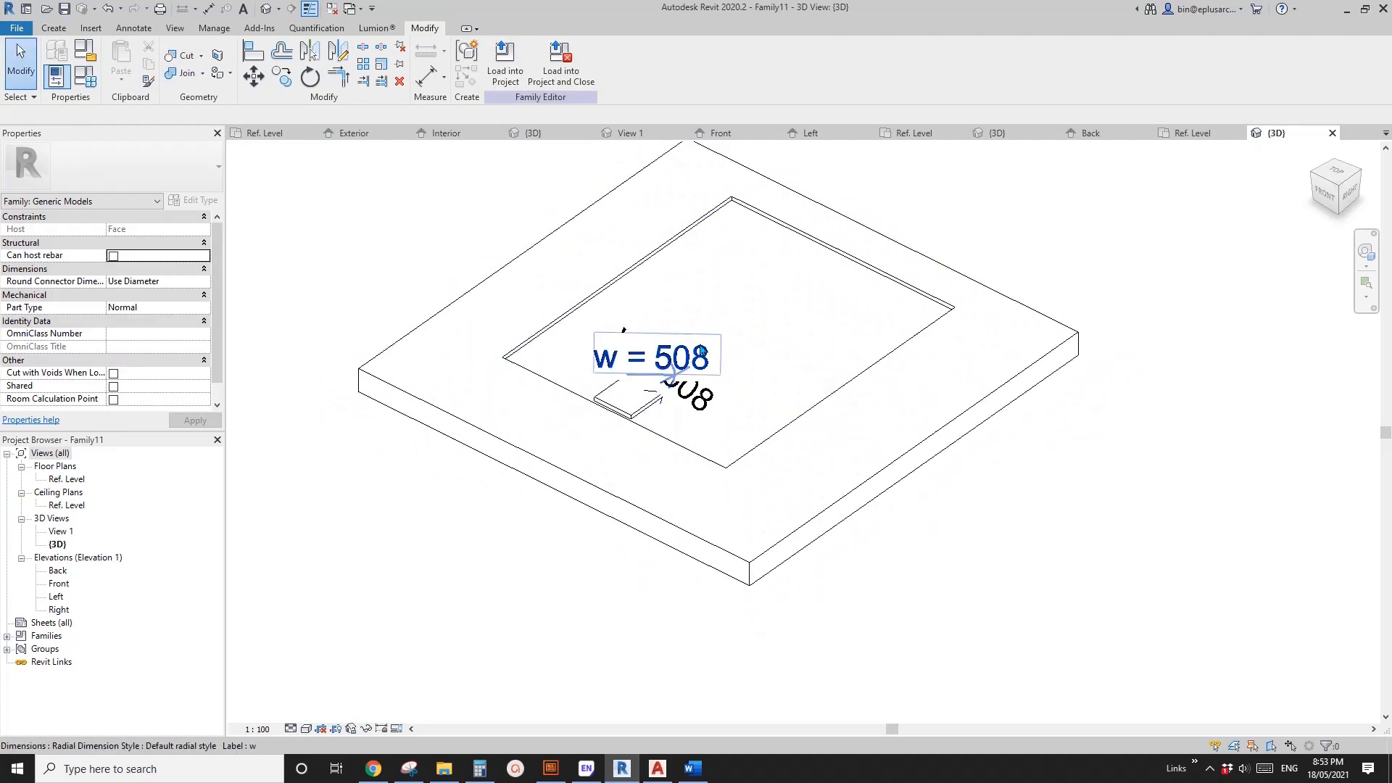
pyautogui.keyDown('shift'); pyautogui.moveTo(684, 239); pyautogui.dragTo(810, 435, button='middle'); pyautogui.keyUp('shift')
pyautogui.scroll(2, 809, 433)
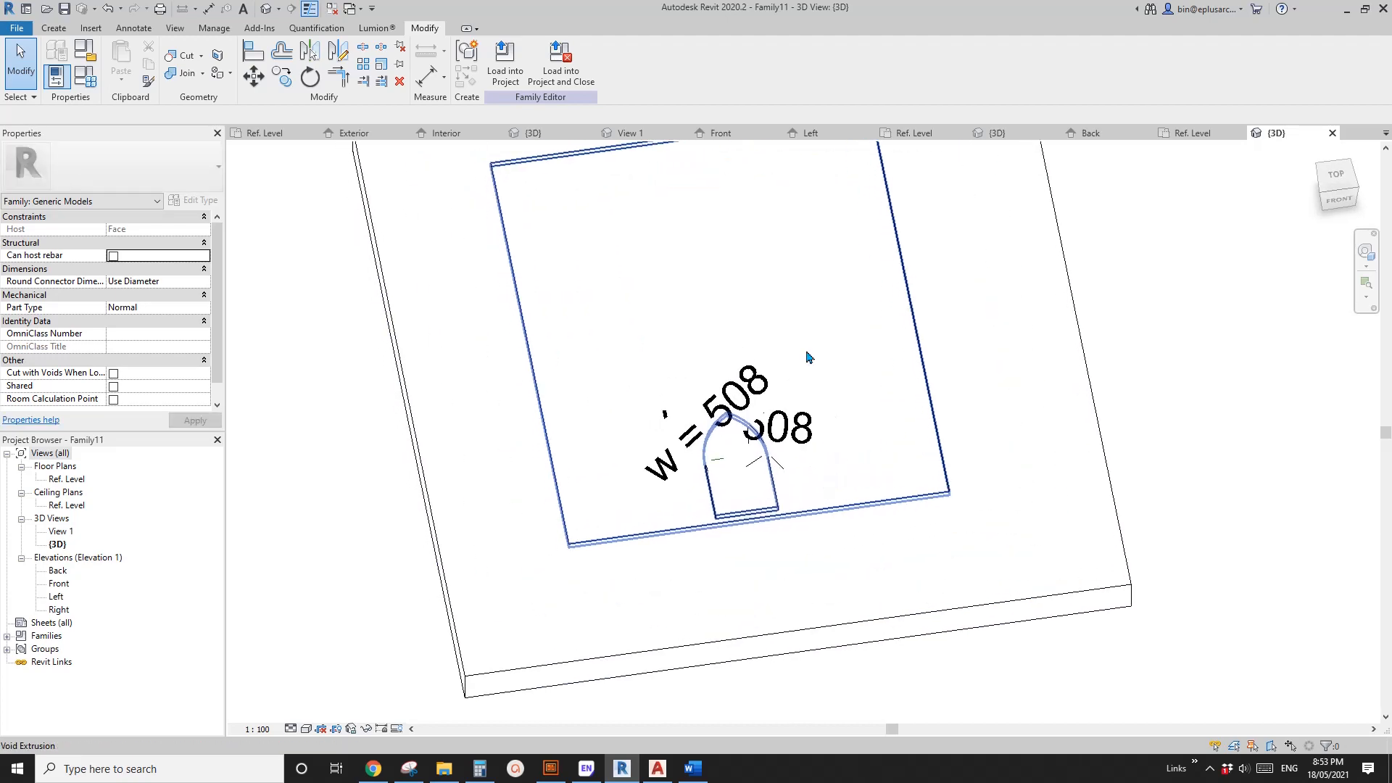
pyautogui.scroll(-3, 746, 333)
pyautogui.moveTo(754, 339); pyautogui.dragTo(751, 376, button='middle')
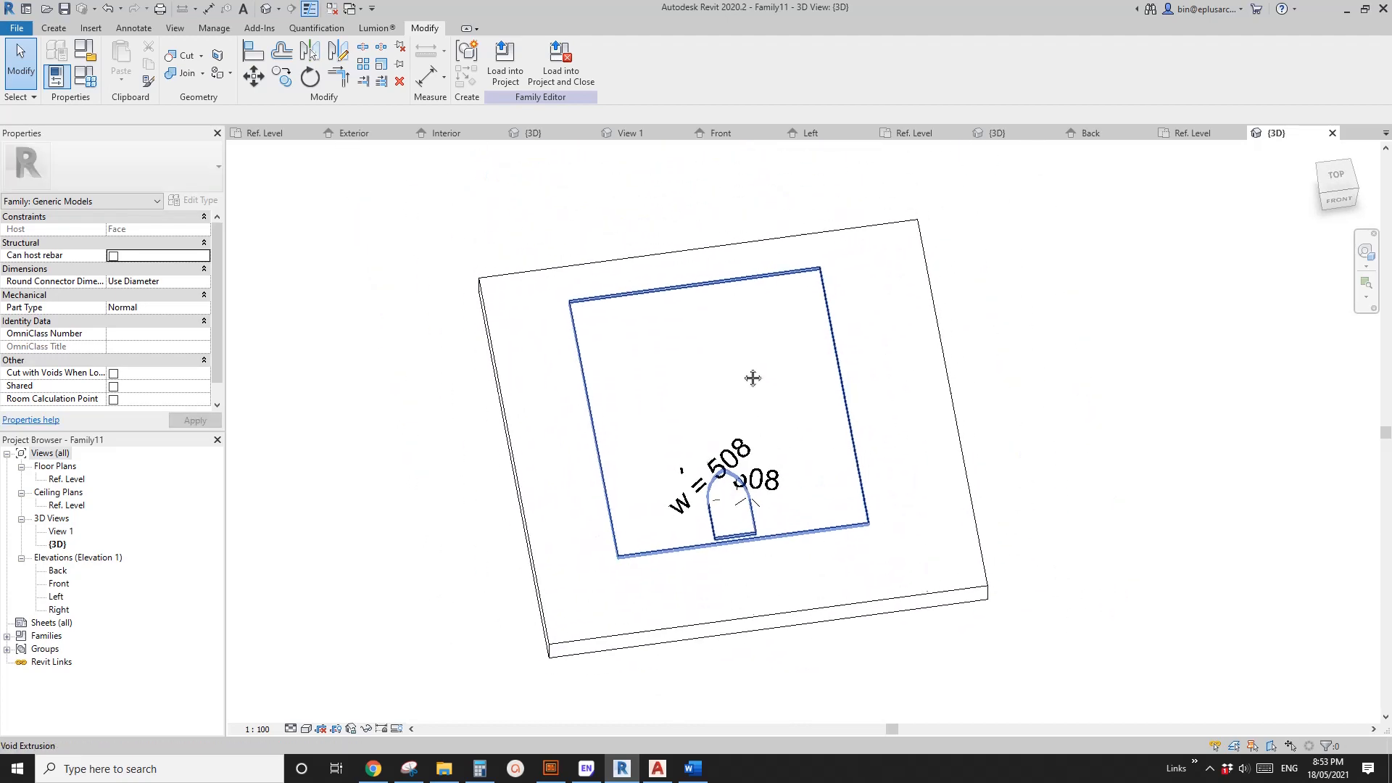
# Load the family into Family9 only and close the inactive views
pyautogui.click(511, 72)
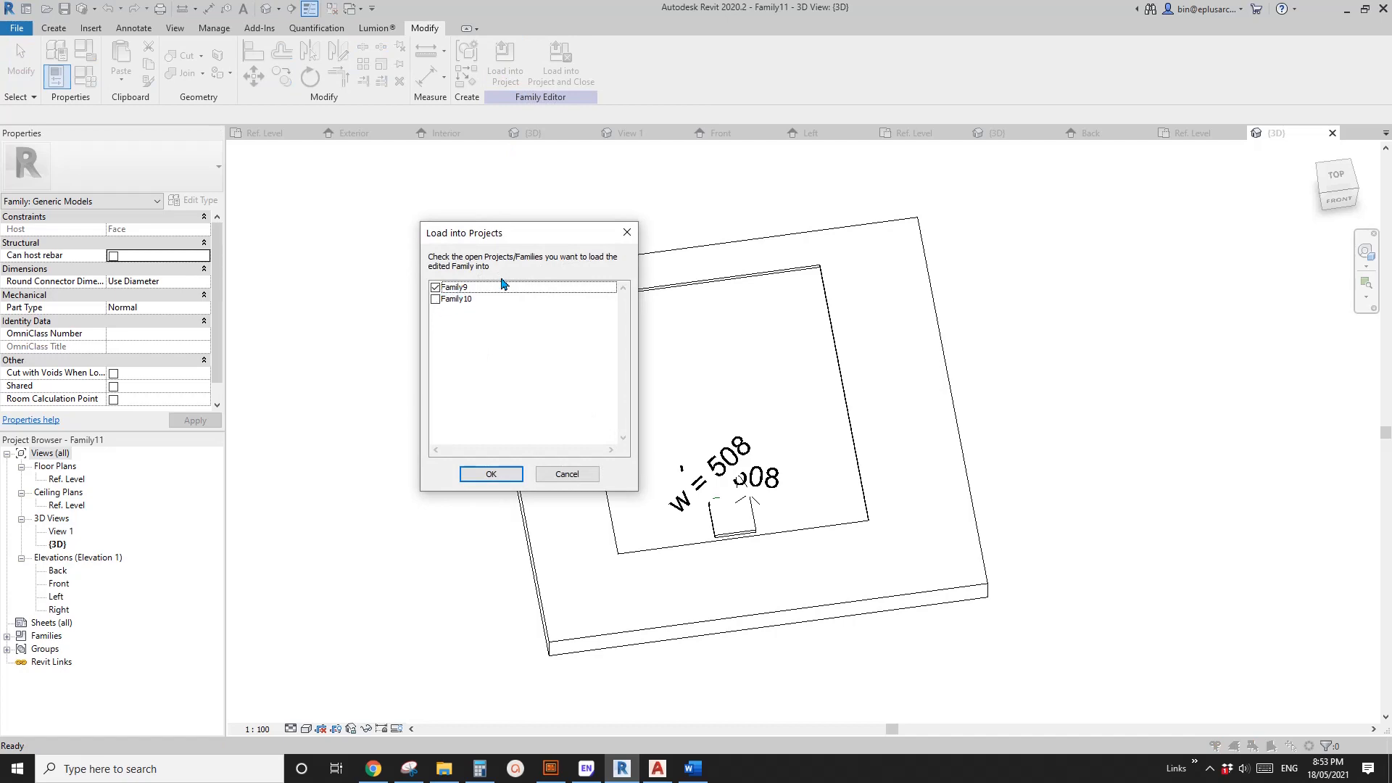
pyautogui.press('Return')
pyautogui.click(329, 13)
pyautogui.click(311, 133)
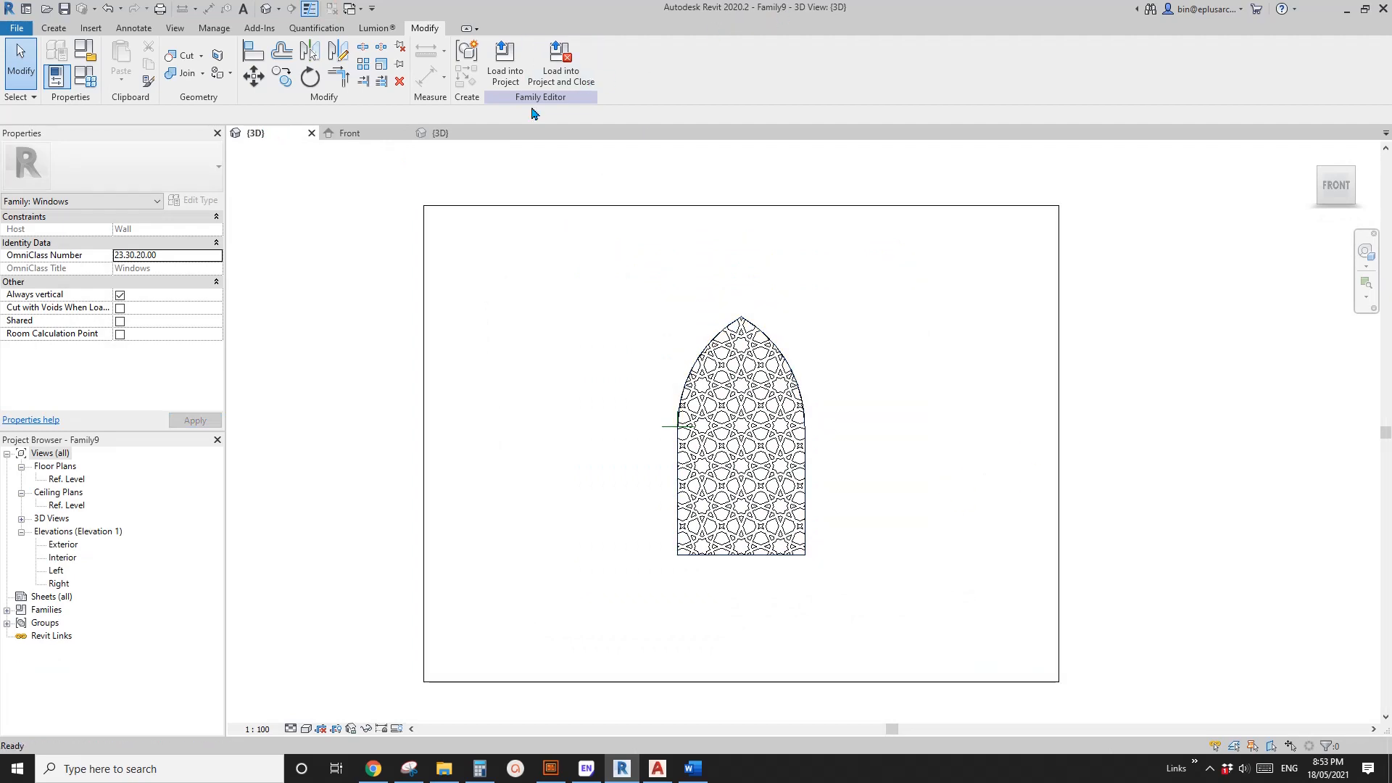
# Load the face-based arch void family (Family11) into Family9 only
pyautogui.click(438, 132)
pyautogui.click(505, 62)
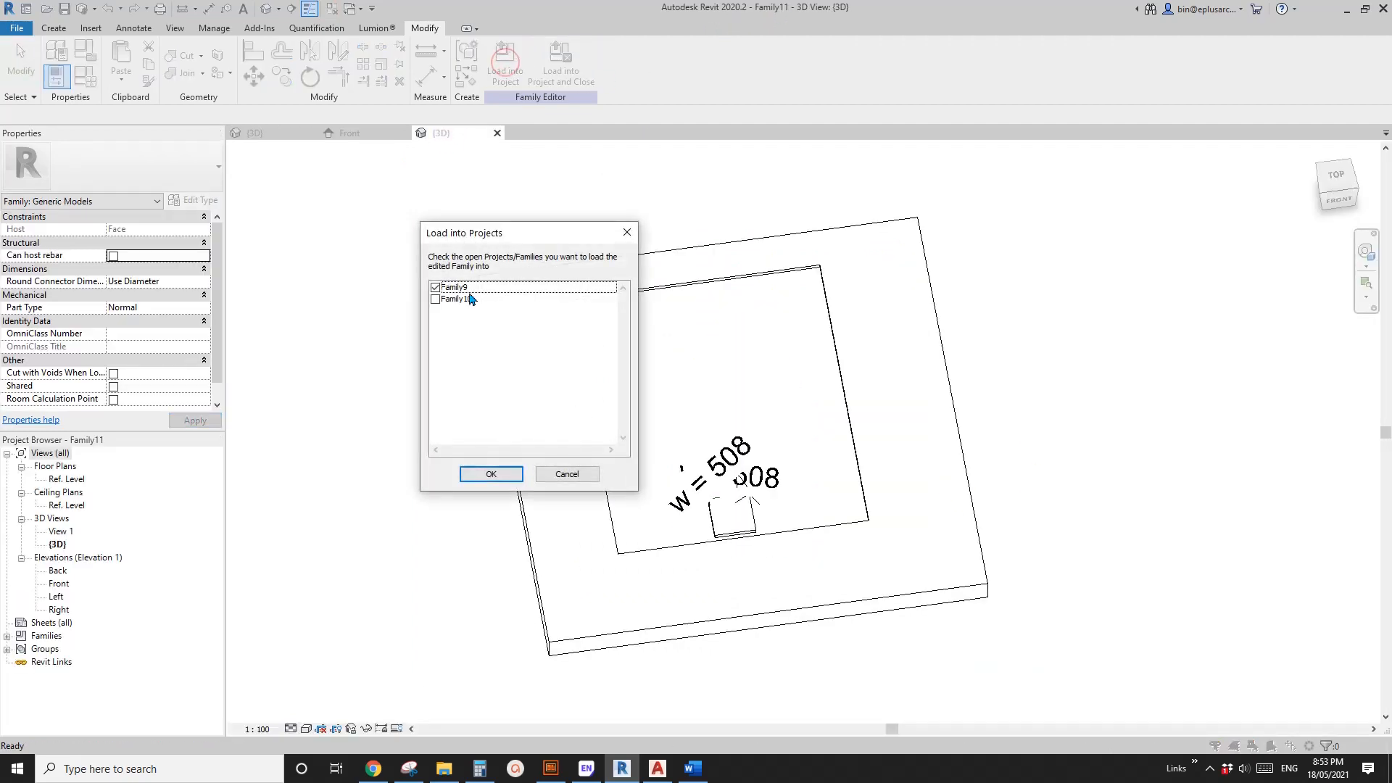
pyautogui.click(505, 479)
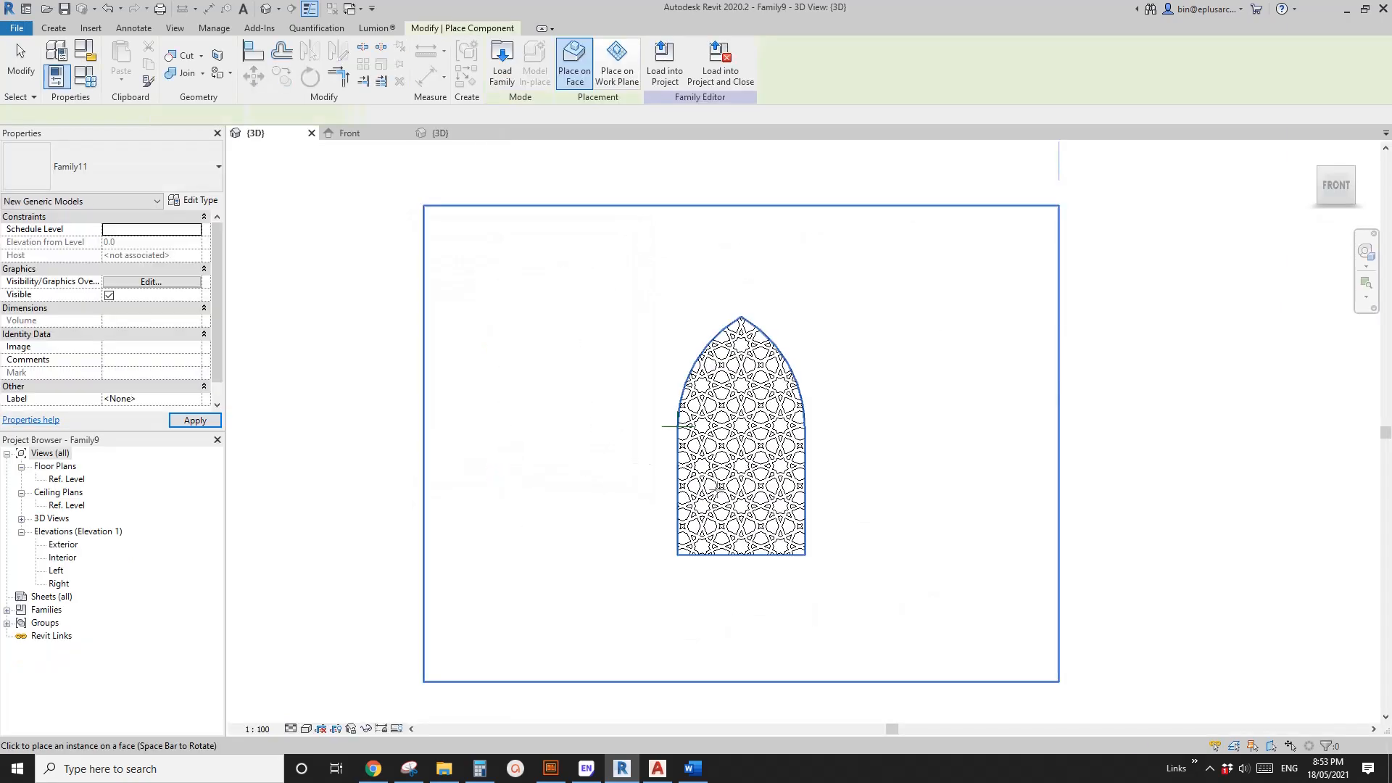
# In the Interior elevation, place one Family11 component on the lattice face, on the Center (Left/Right) reference plane near the sill line
pyautogui.scroll(5, 715, 553)
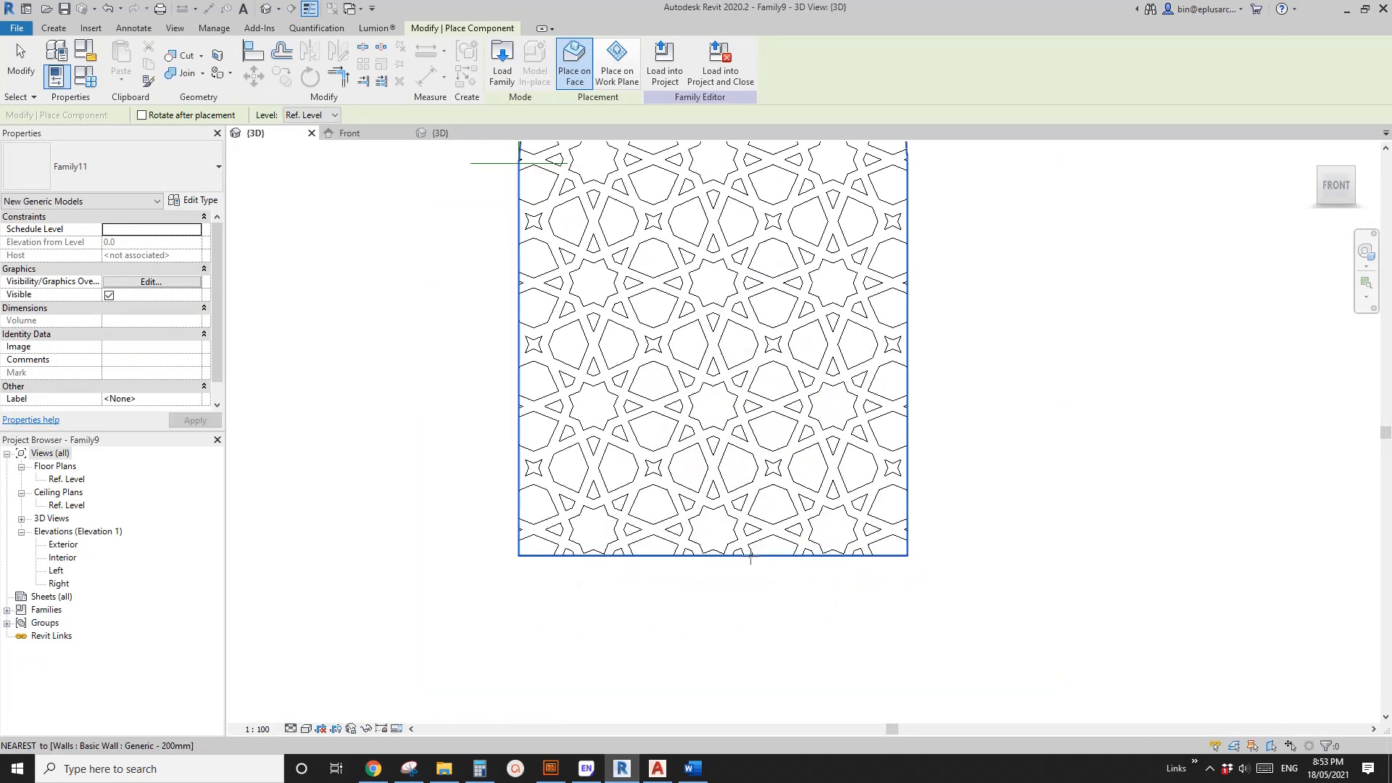
pyautogui.scroll(-3, 700, 551)
pyautogui.scroll(1, 700, 551)
pyautogui.moveTo(700, 549); pyautogui.dragTo(585, 493, button='middle')
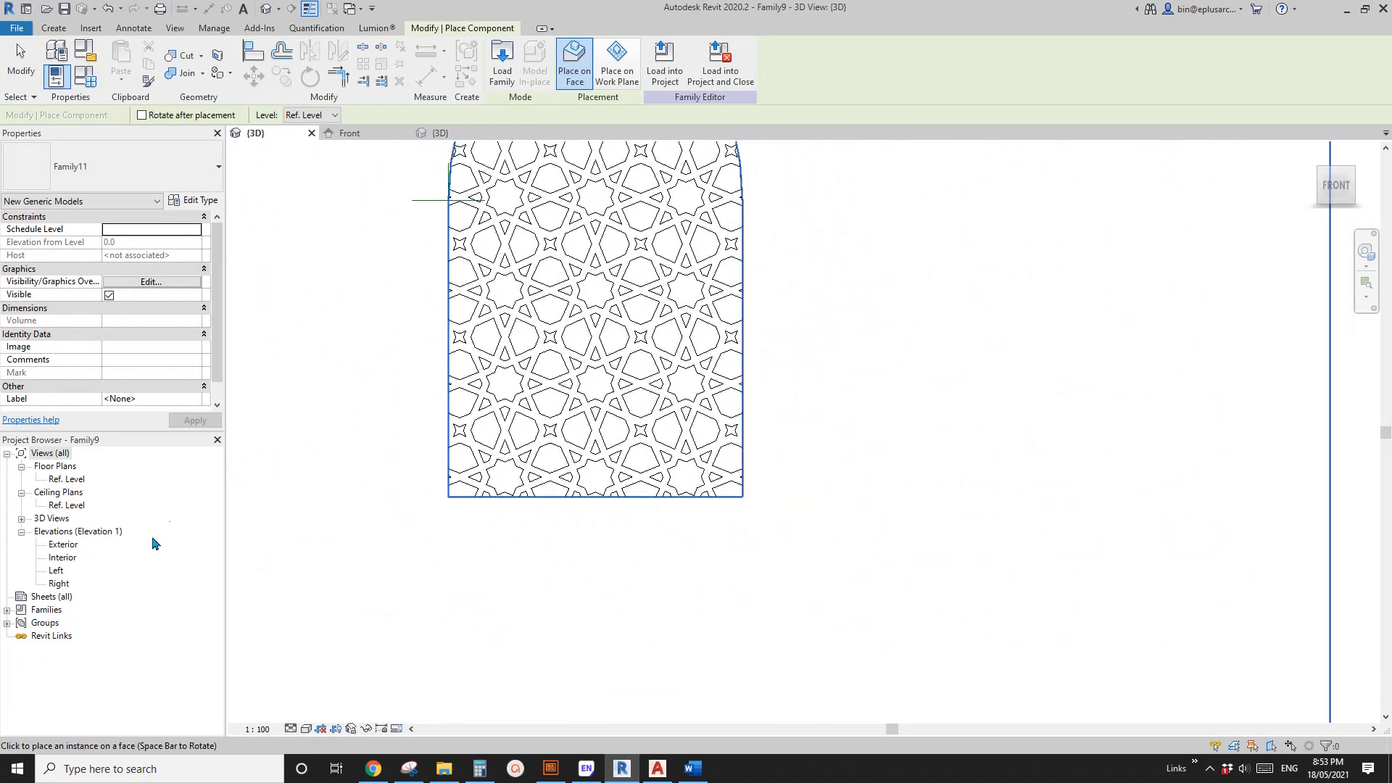
pyautogui.scroll(-1, 522, 448)
pyautogui.moveTo(522, 447); pyautogui.dragTo(625, 442, button='middle')
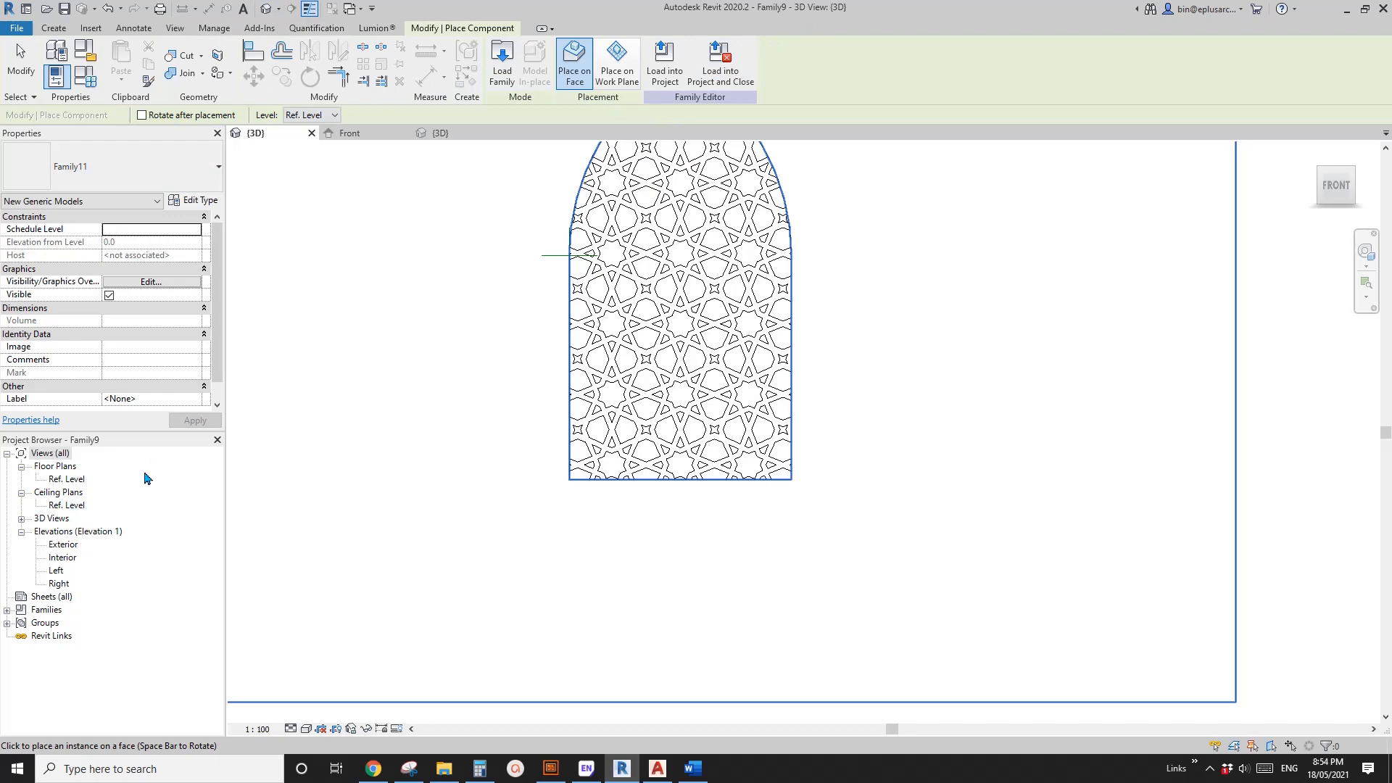
pyautogui.doubleClick(63, 558)
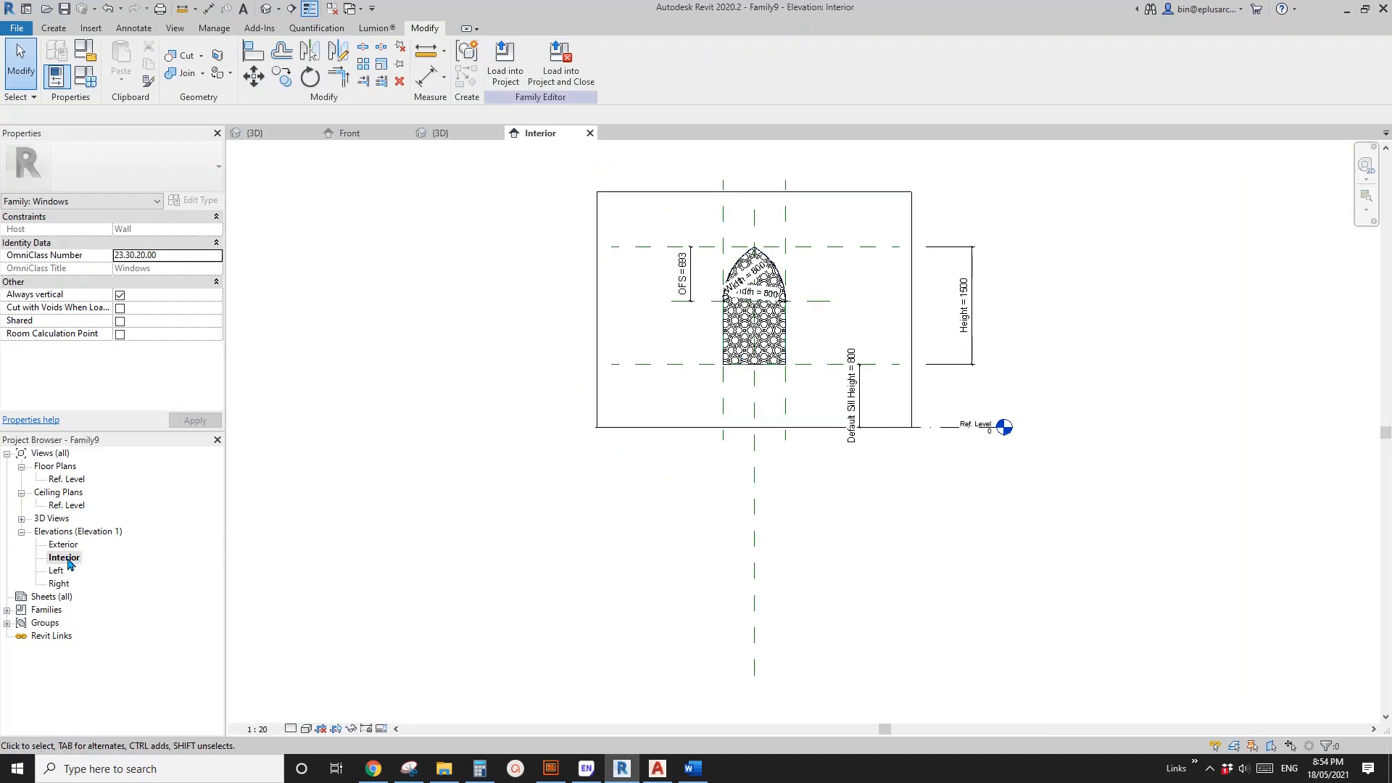
pyautogui.scroll(6, 776, 312)
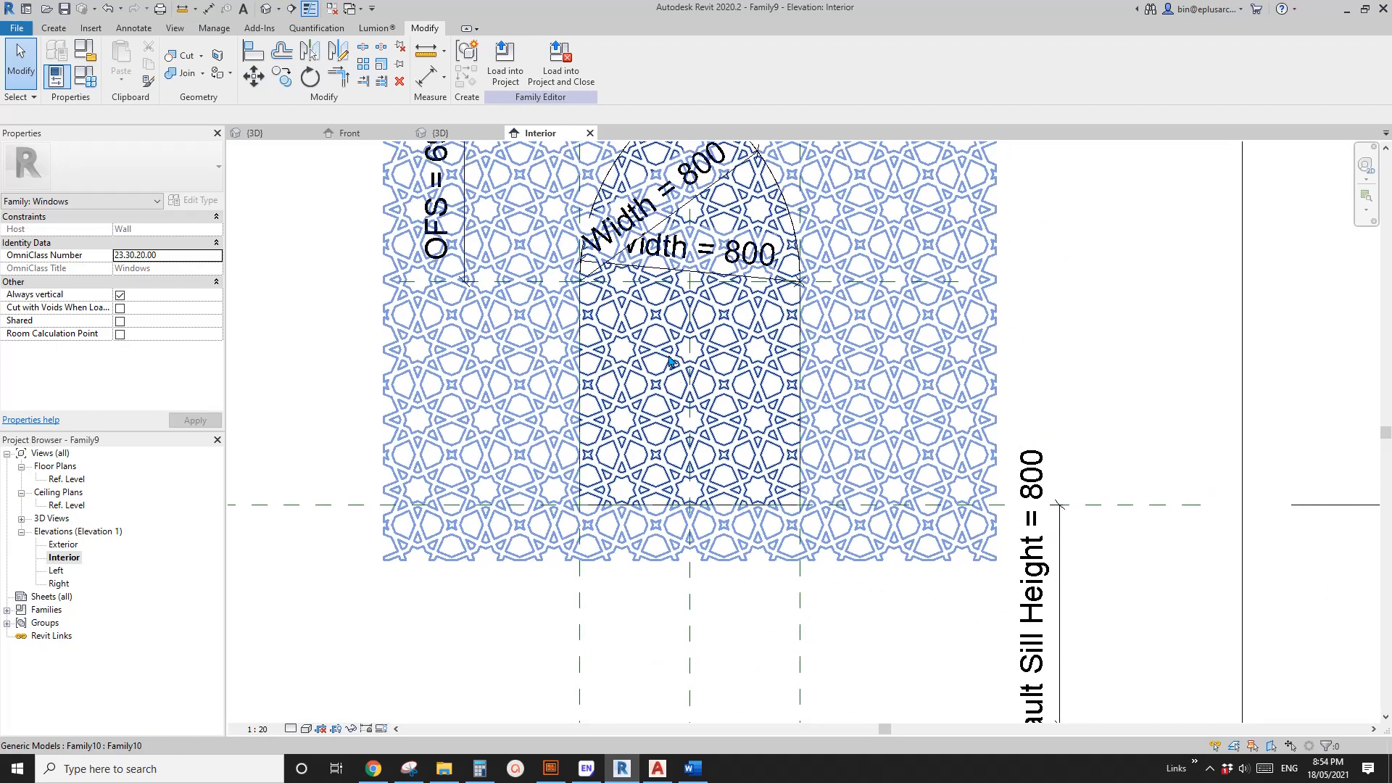
pyautogui.click(54, 27)
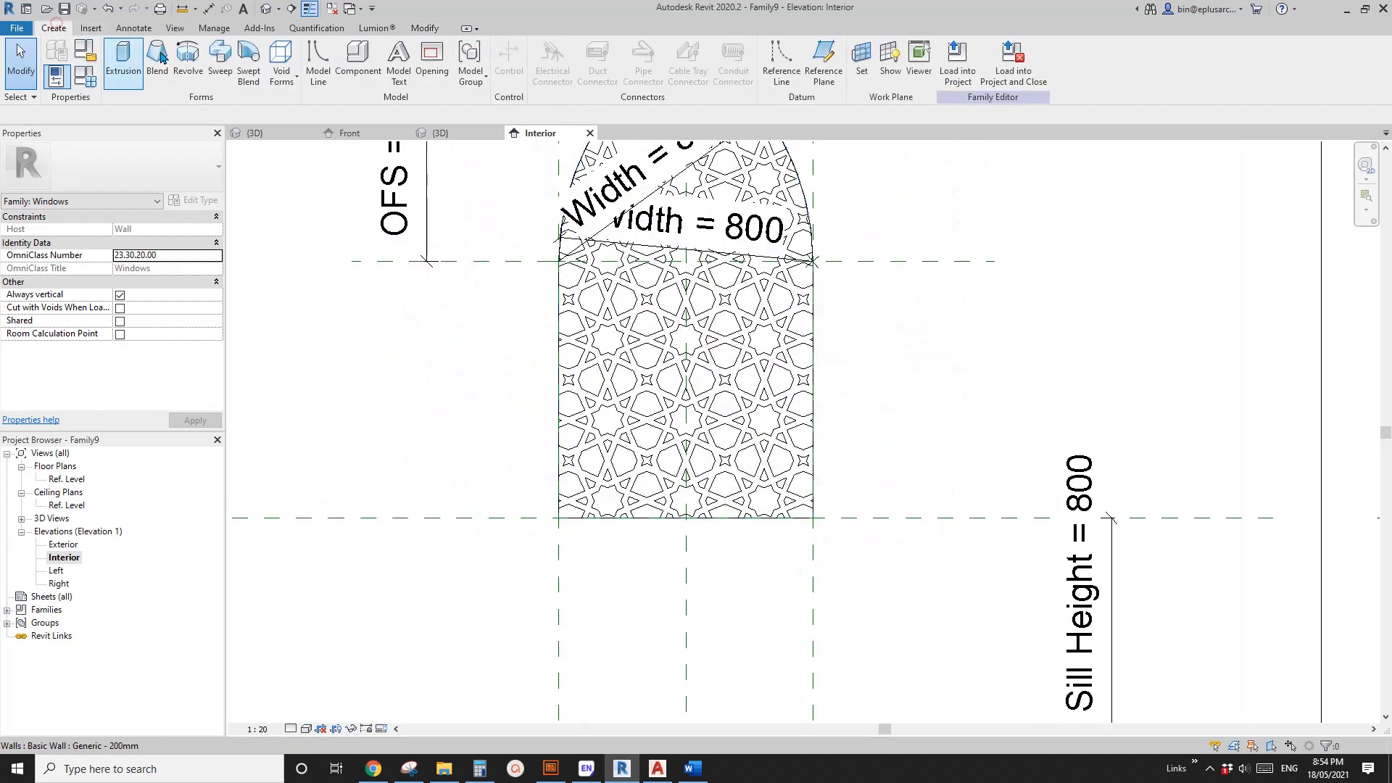
pyautogui.click(371, 66)
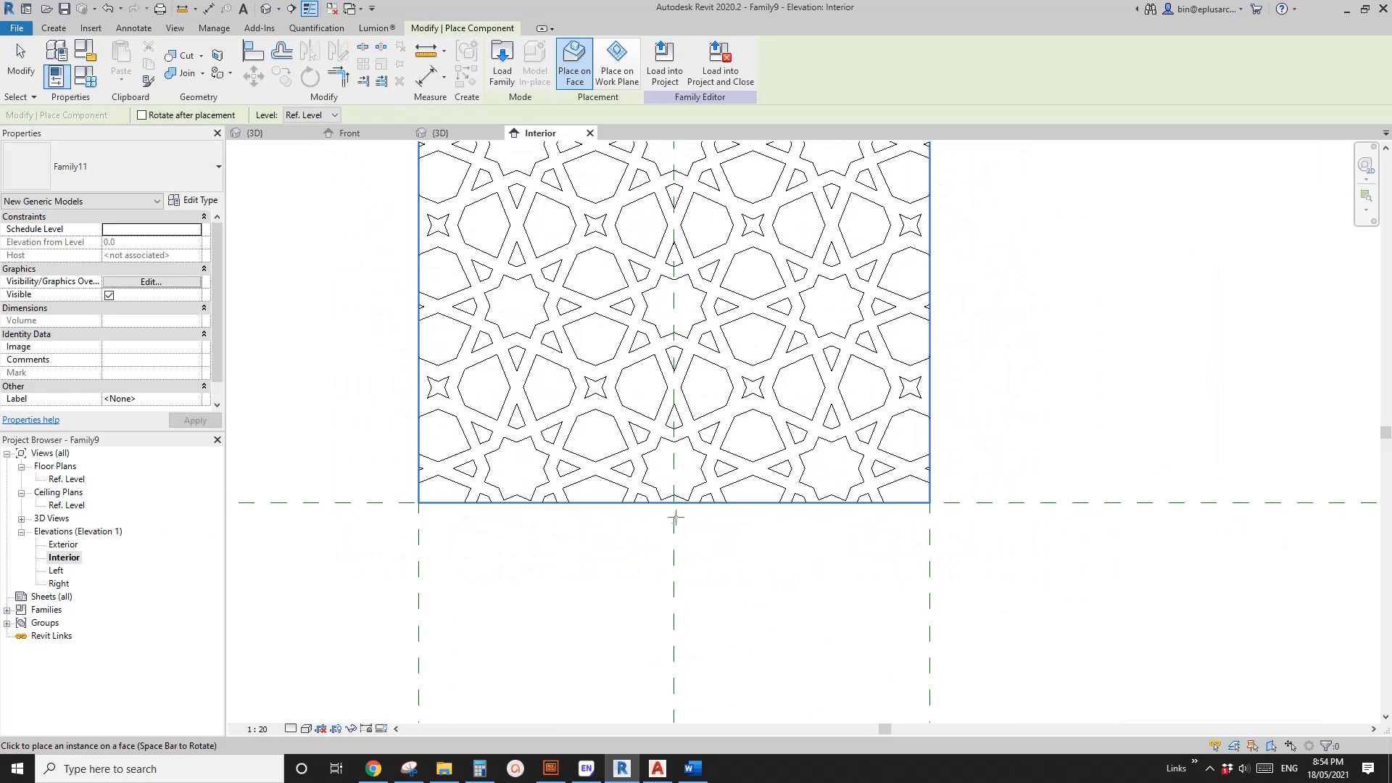
pyautogui.scroll(6, 707, 435)
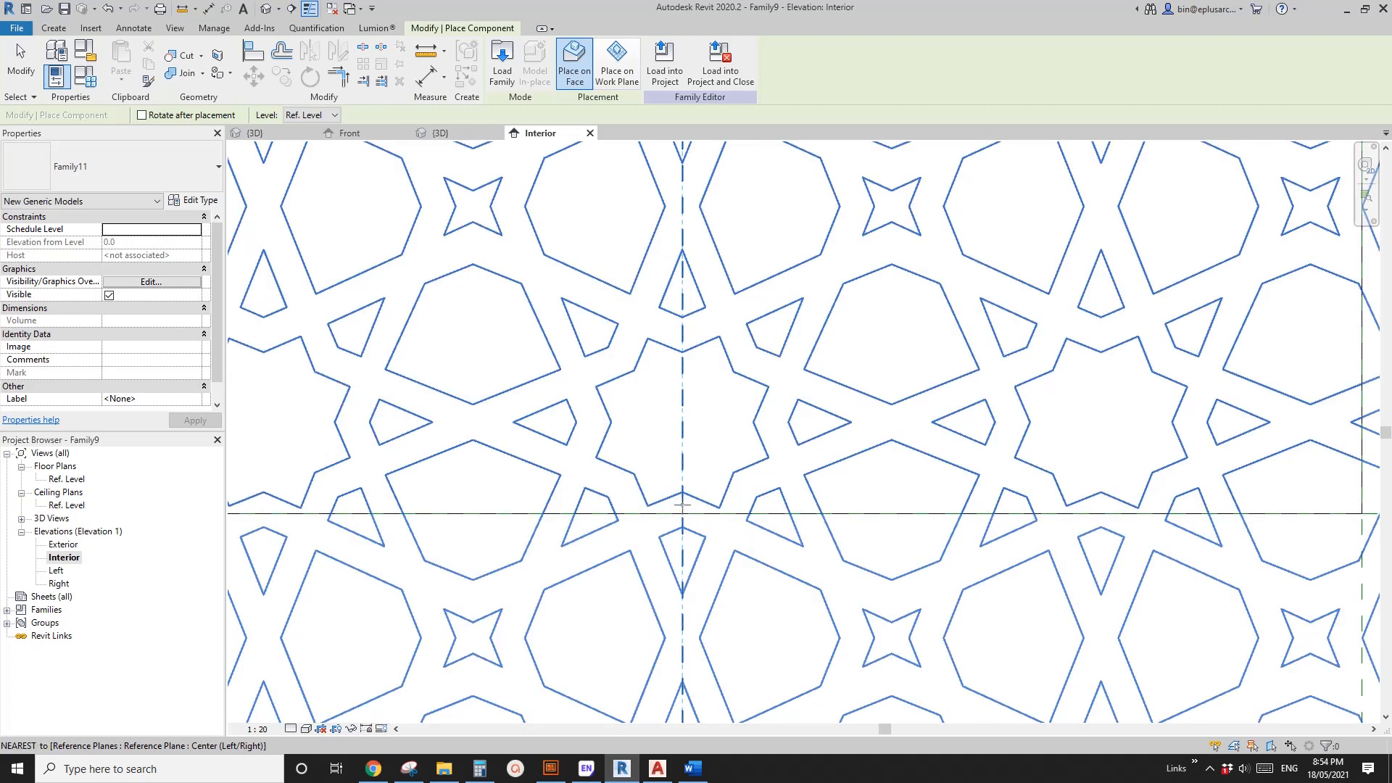
pyautogui.click(682, 505)
pyautogui.press('Escape')
pyautogui.press('Escape')
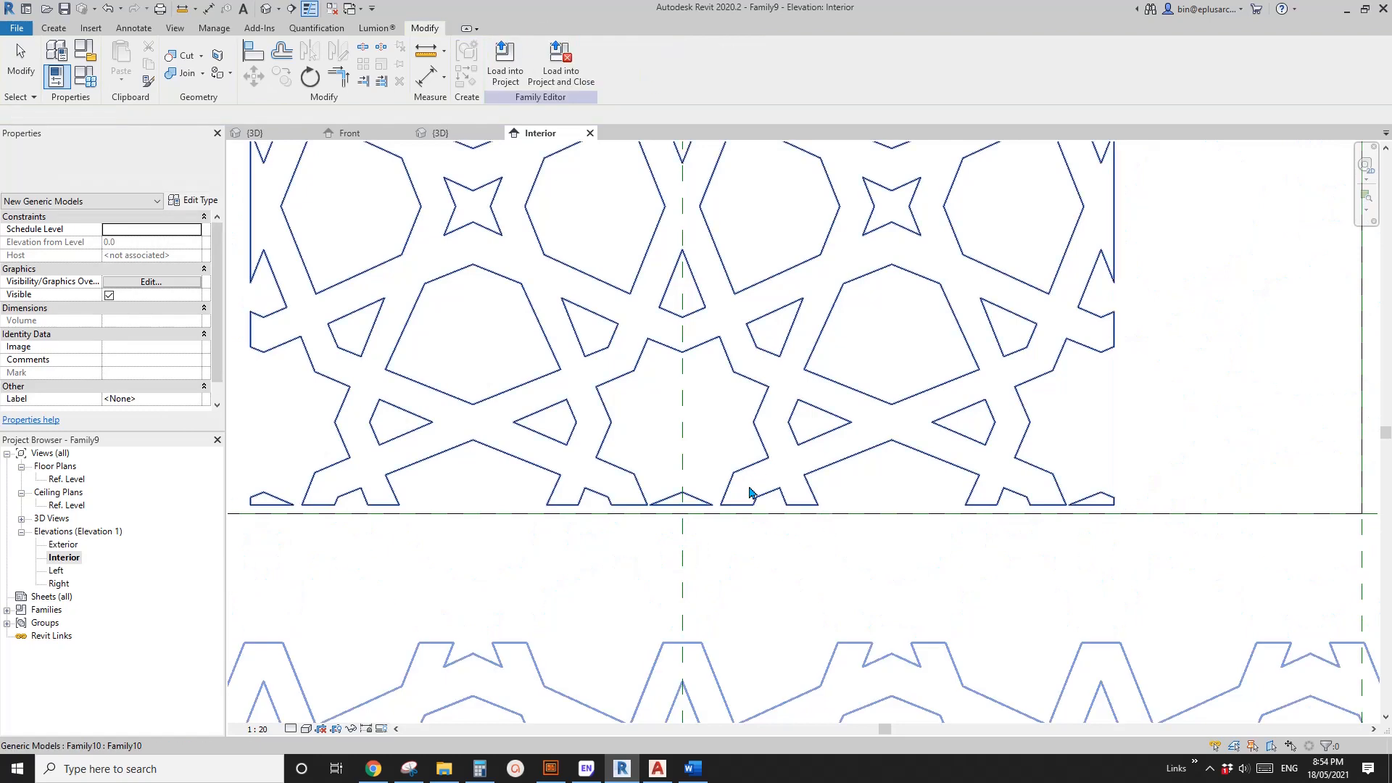
# Move the placed void component down 5 mm so its base midpoint meets the midpoint of the wall opening's bottom edge
pyautogui.click(704, 510)
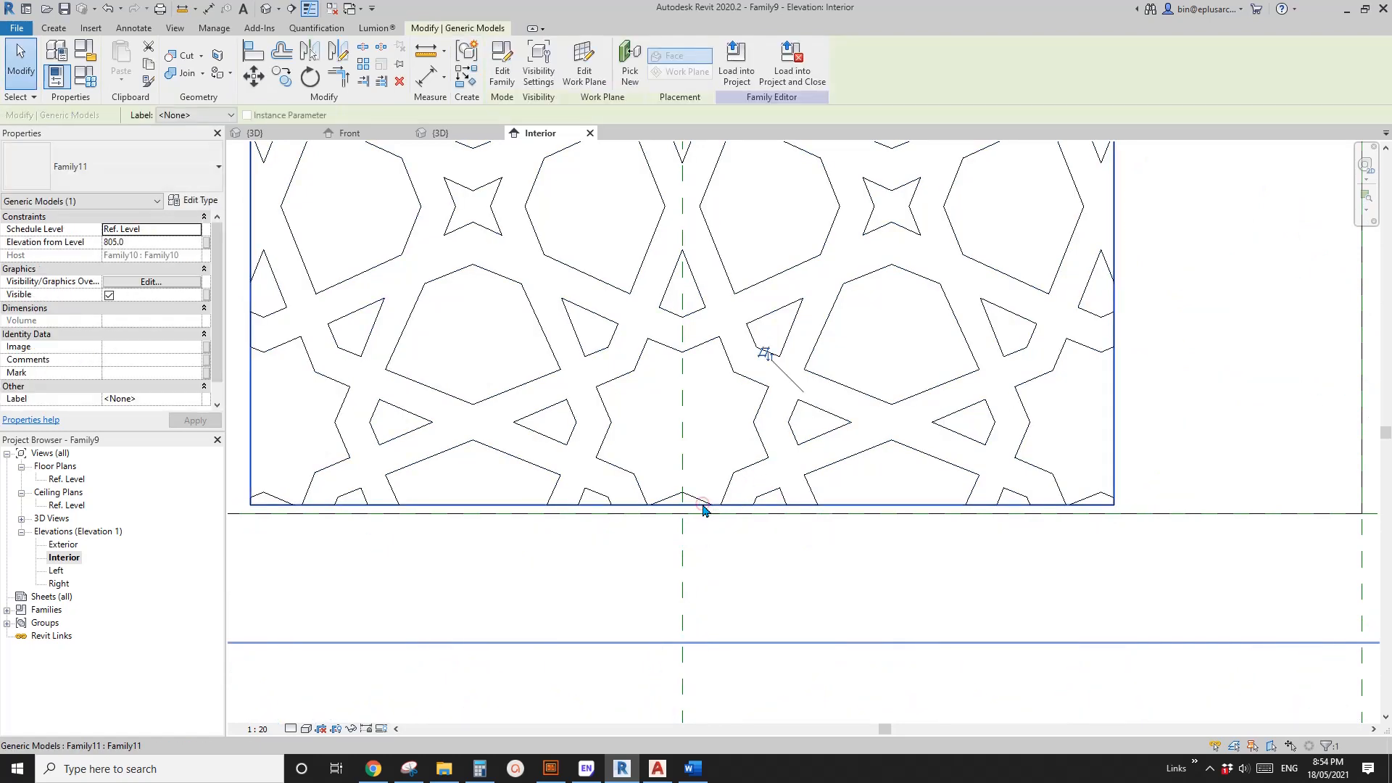
pyautogui.scroll(4, 704, 507)
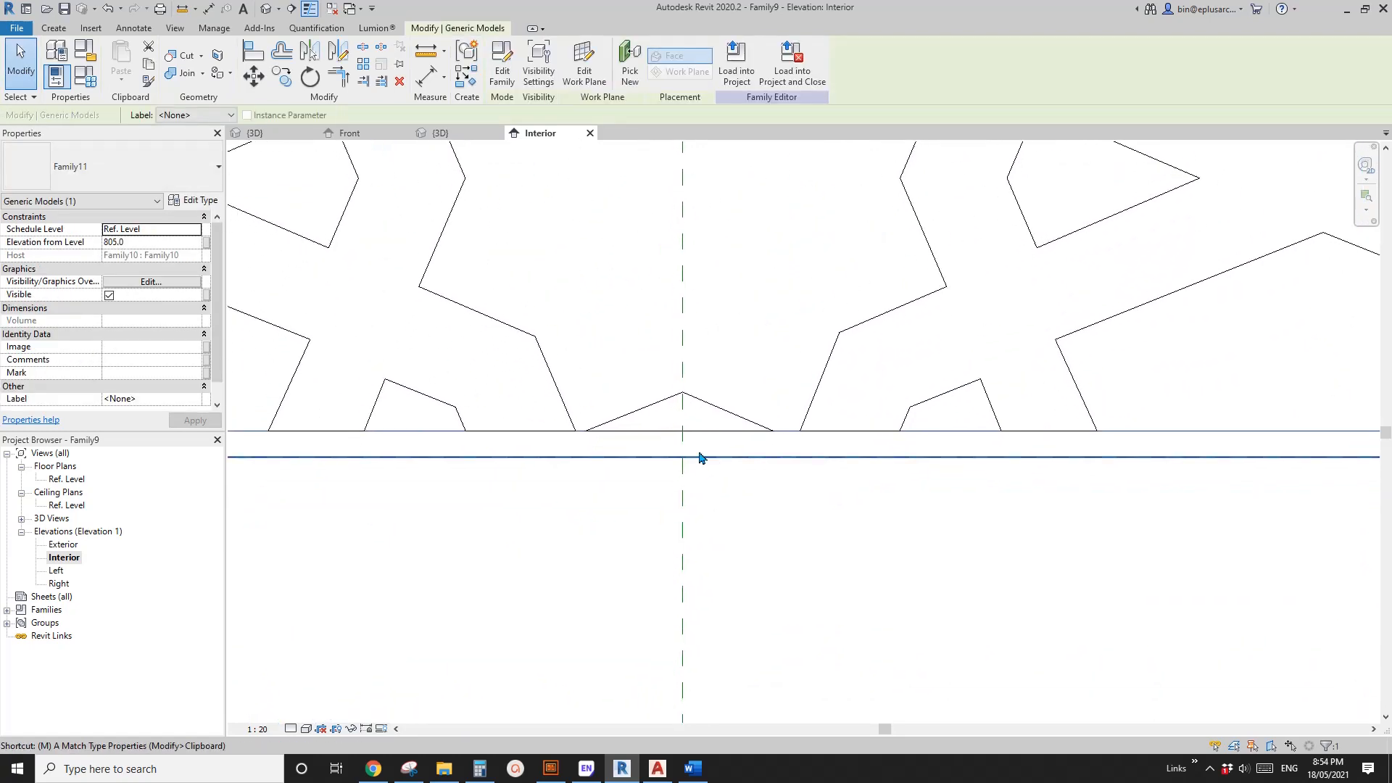
pyautogui.press('m')
pyautogui.press('v')
pyautogui.click(684, 432)
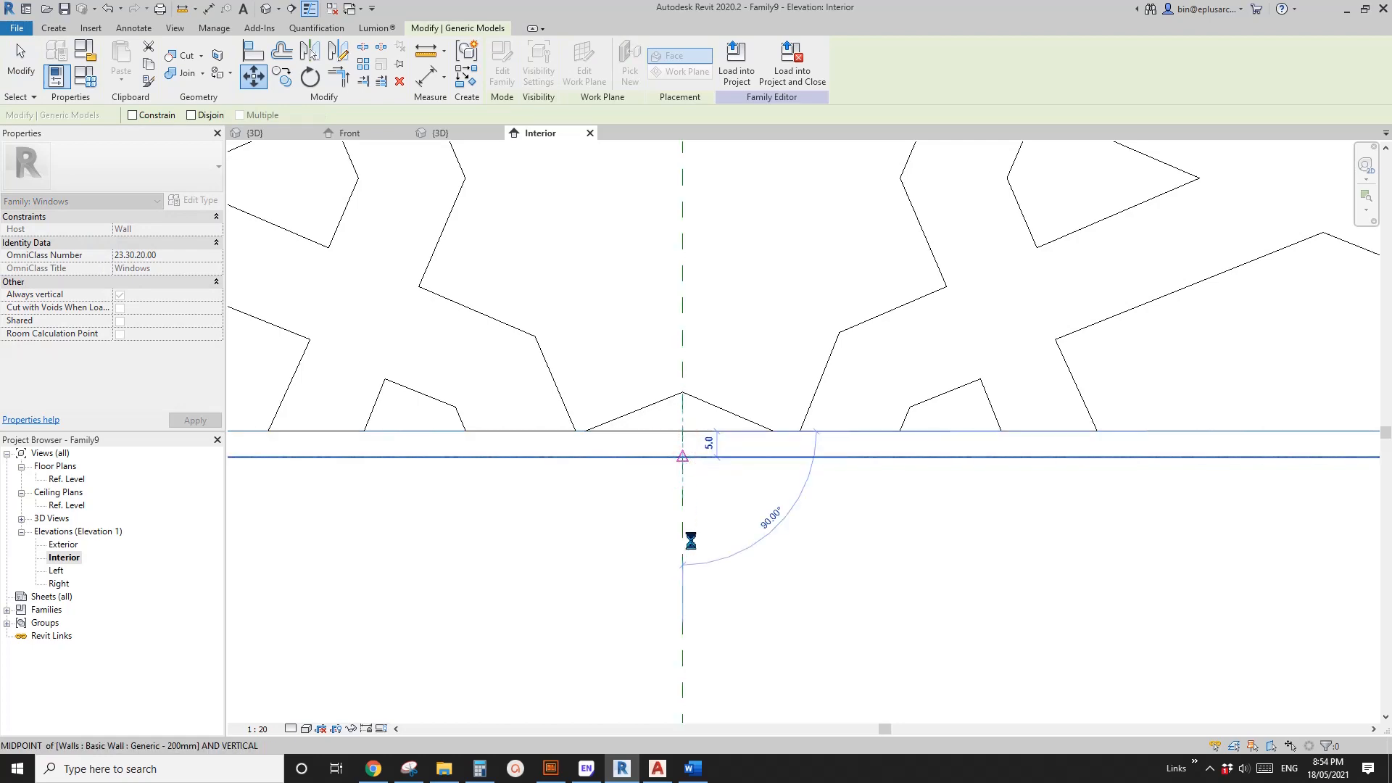
pyautogui.press('Escape')
pyautogui.scroll(-5, 696, 497)
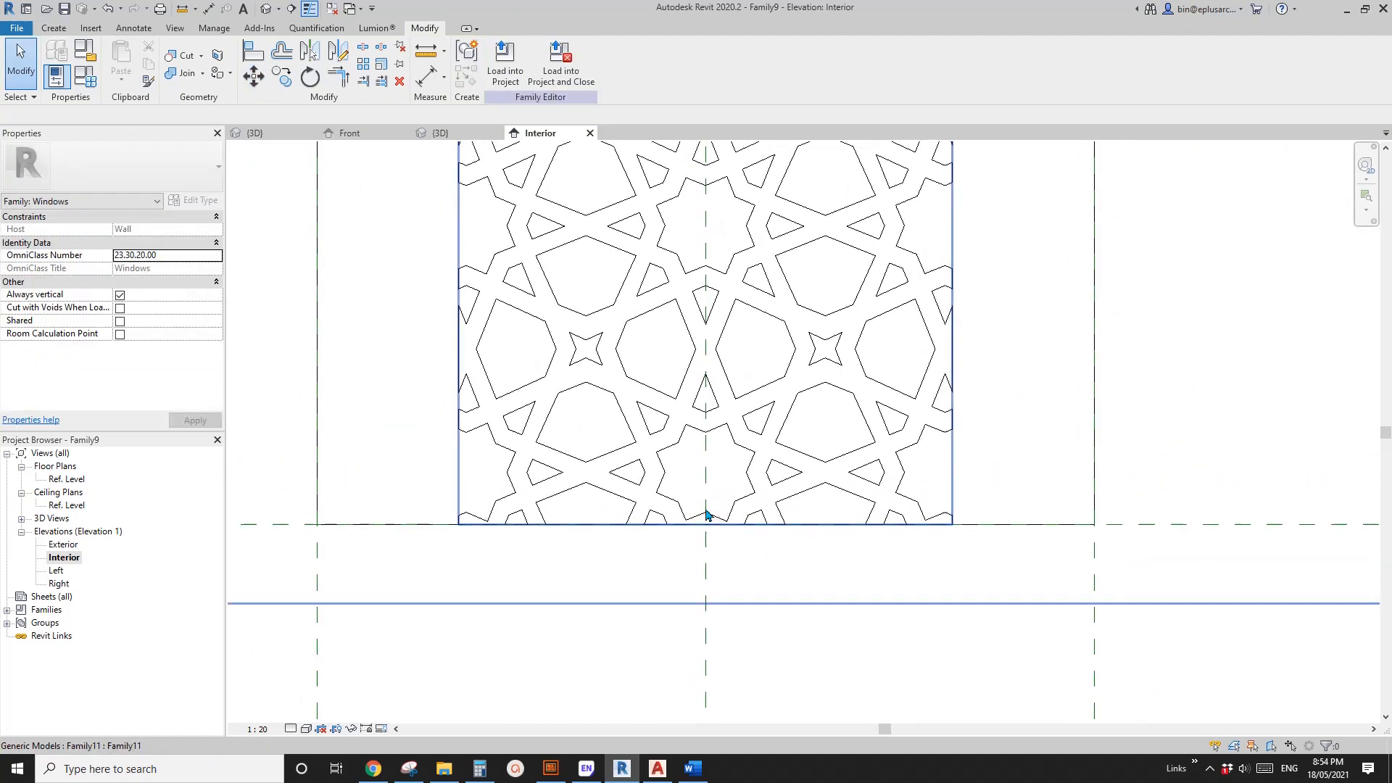
pyautogui.scroll(-4, 723, 535)
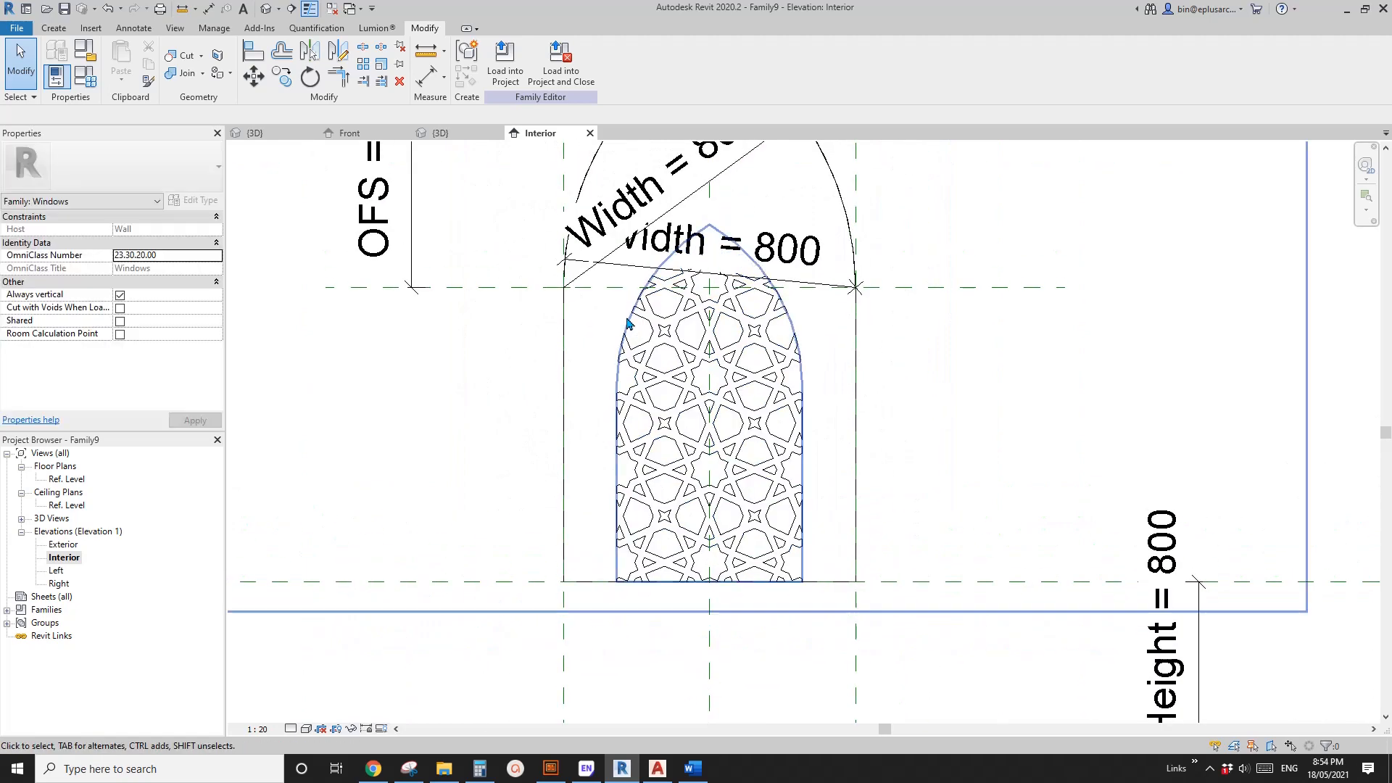
# In the 3D view, temporarily hide the host wall to expose the lattice and its arch void
pyautogui.click(266, 8)
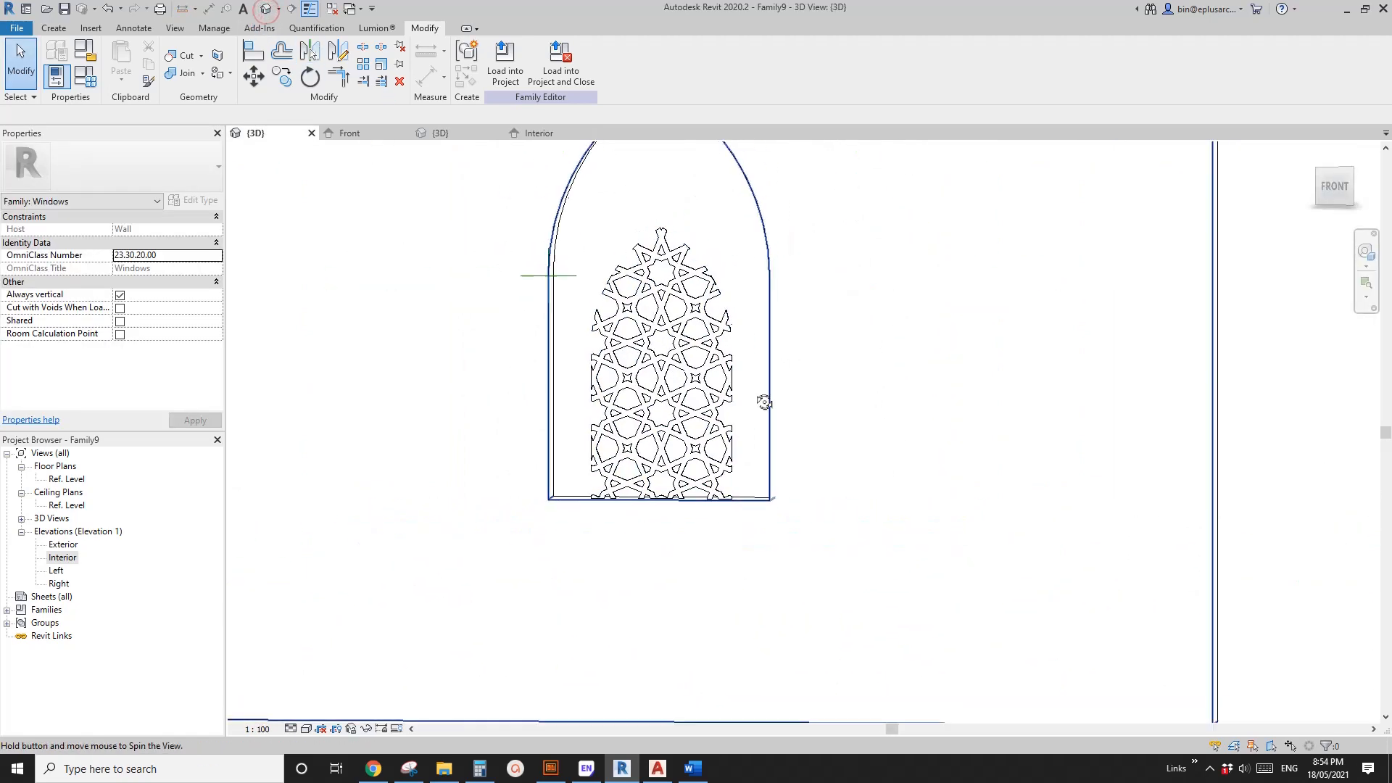
pyautogui.keyDown('shift'); pyautogui.moveTo(764, 402); pyautogui.dragTo(736, 373, button='middle'); pyautogui.keyUp('shift')
pyautogui.click(723, 288)
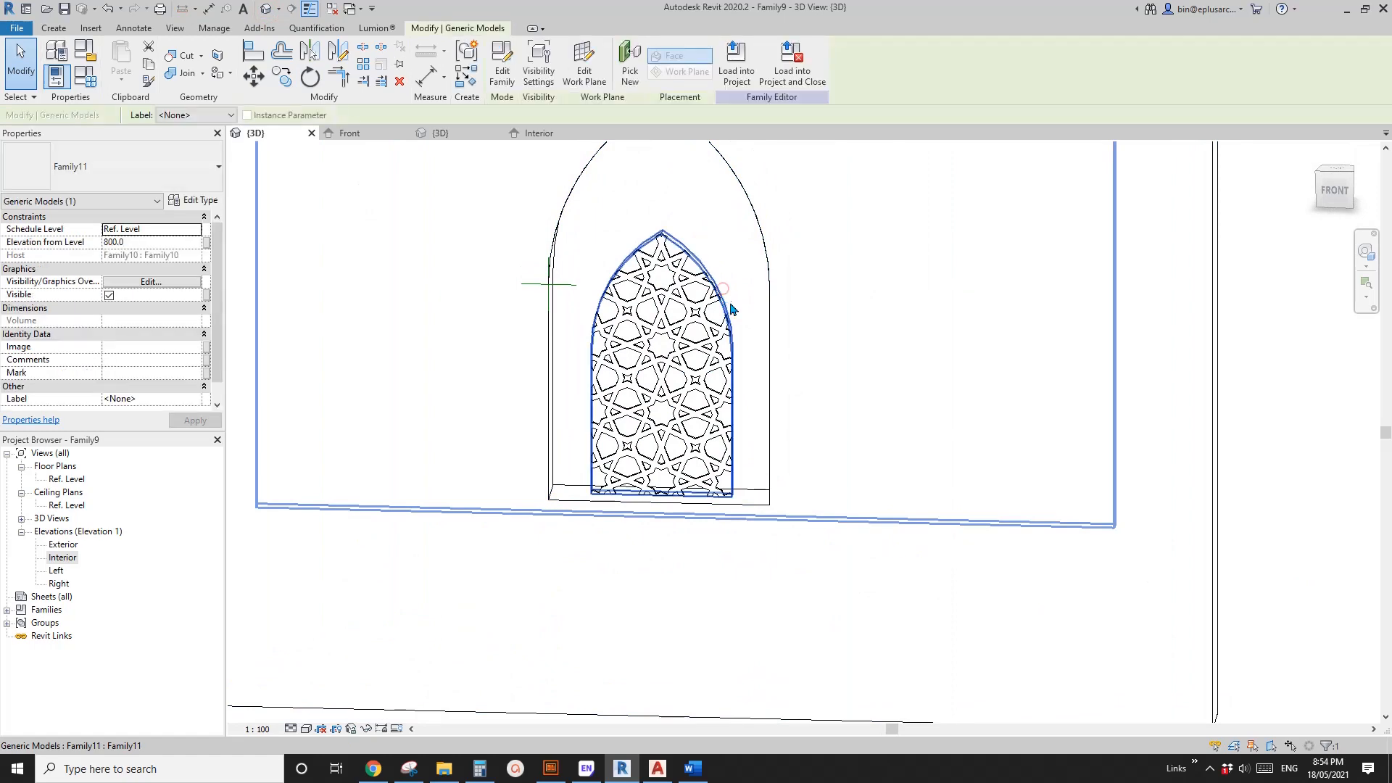
pyautogui.keyDown('shift'); pyautogui.moveTo(730, 308); pyautogui.dragTo(732, 536, button='middle'); pyautogui.keyUp('shift')
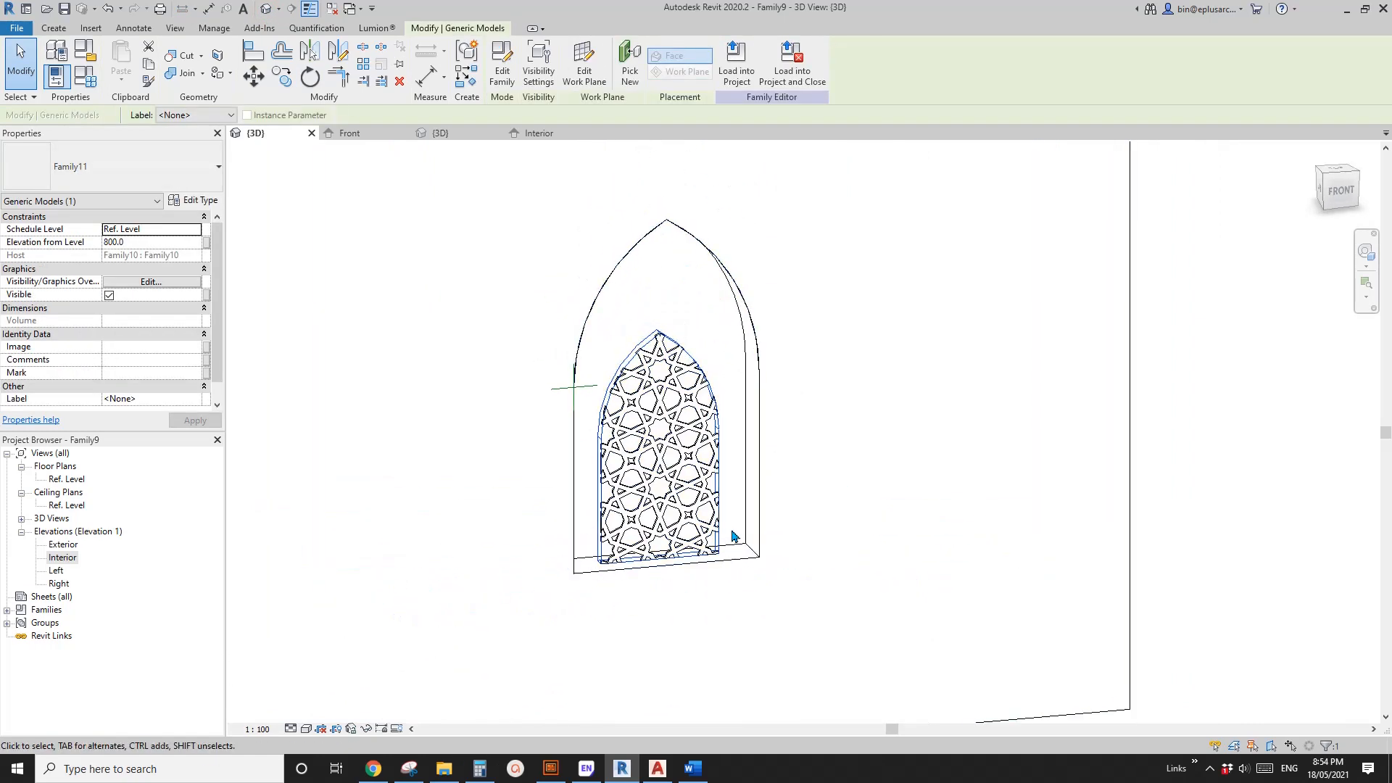
pyautogui.scroll(-2, 635, 384)
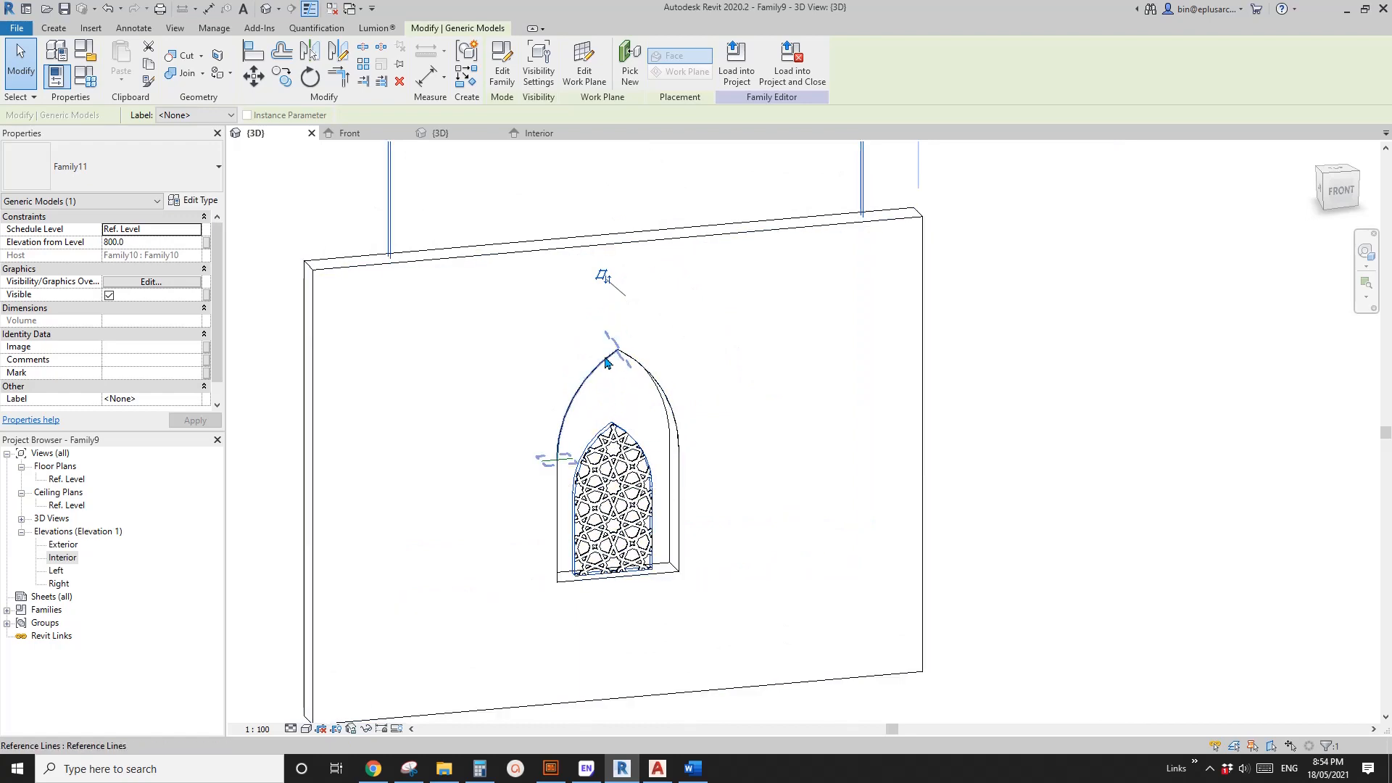
pyautogui.moveTo(550, 553); pyautogui.dragTo(552, 449, button='middle')
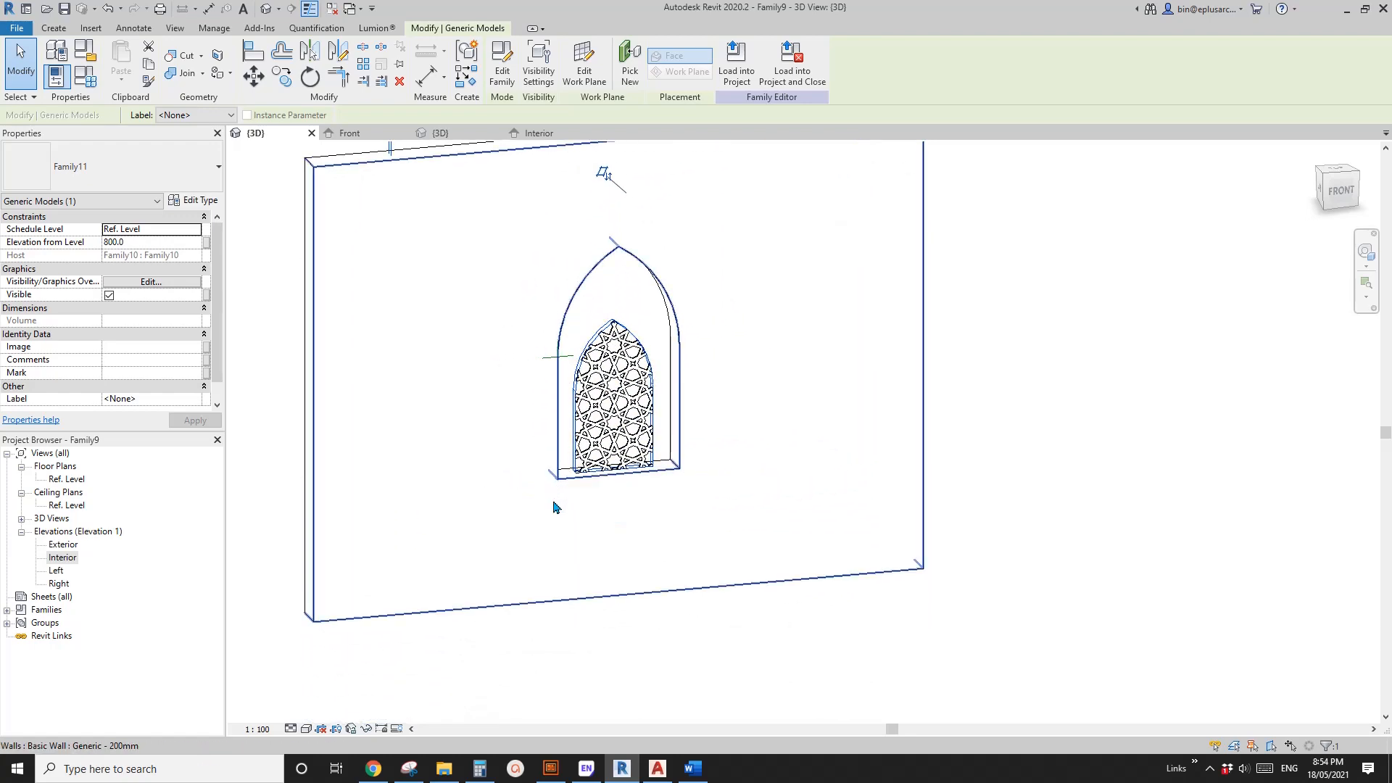
pyautogui.scroll(3, 556, 458)
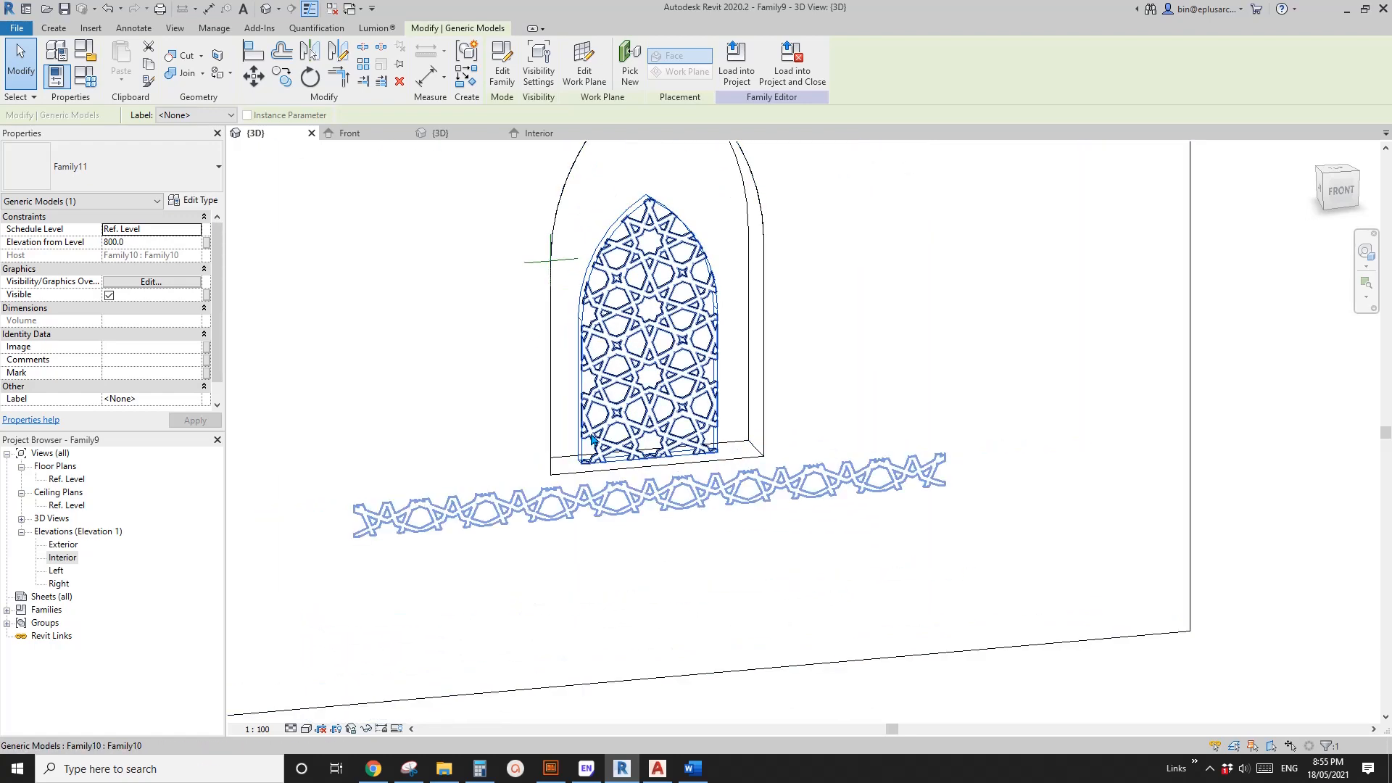
pyautogui.click(764, 581)
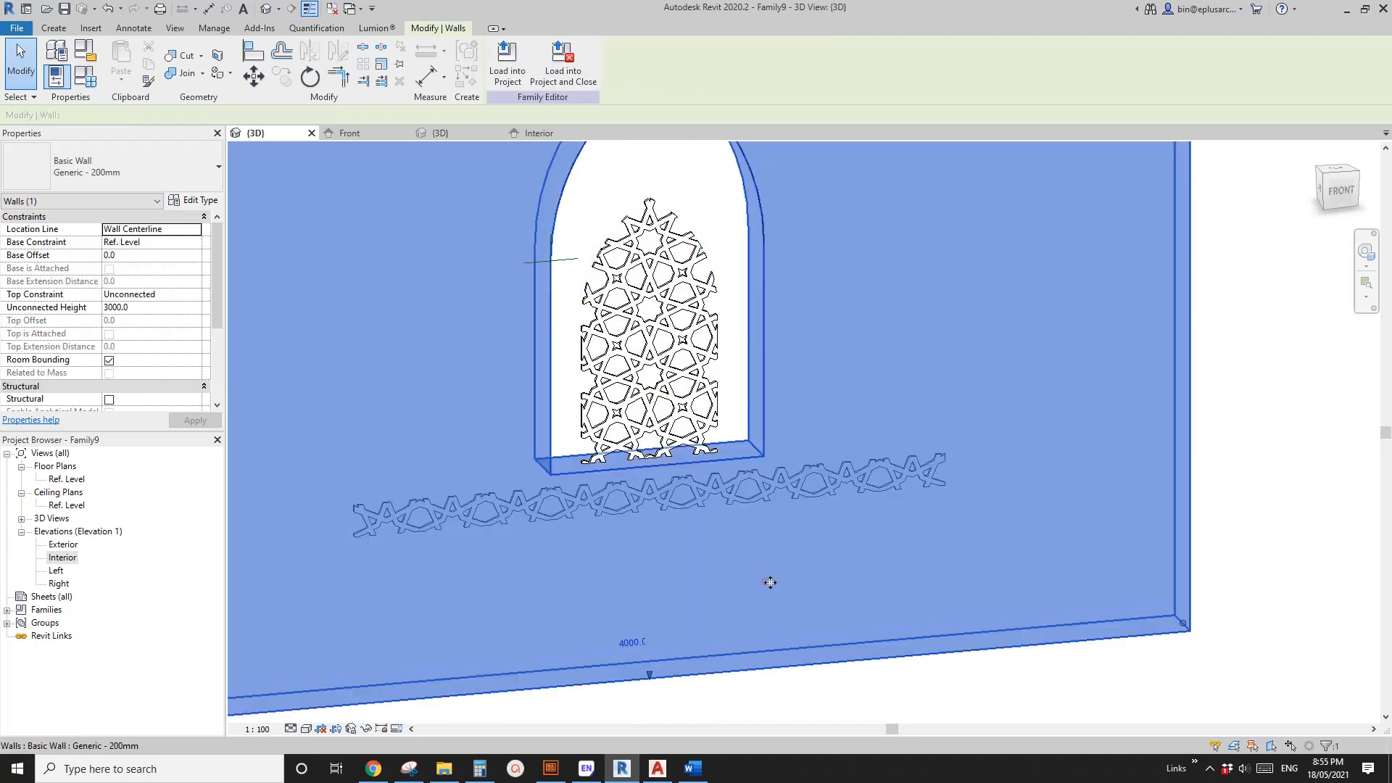
pyautogui.press('h')
pyautogui.press('h')
pyautogui.scroll(-1, 957, 525)
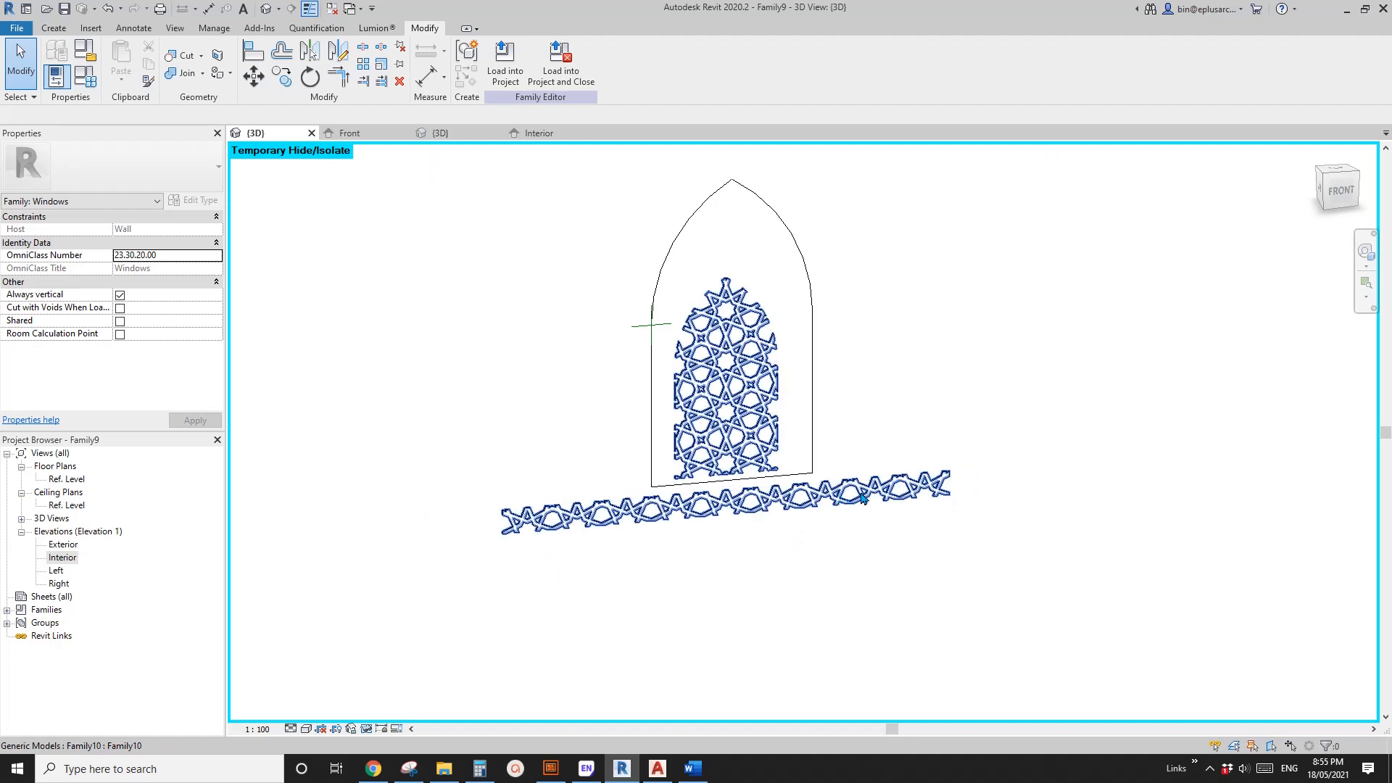
pyautogui.moveTo(850, 497); pyautogui.dragTo(753, 493, button='middle')
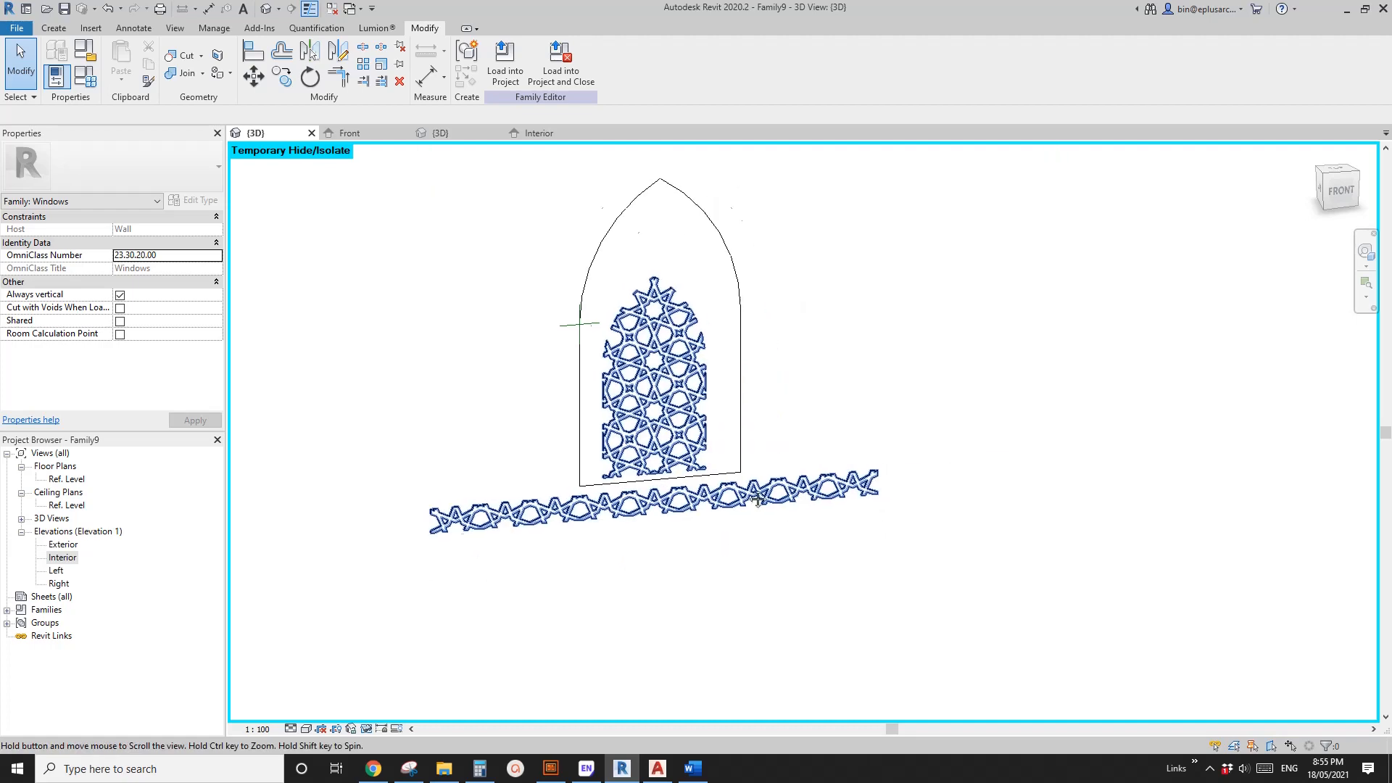
# Associate the void component's h type parameter with the window family's Height parameter
pyautogui.click(685, 458)
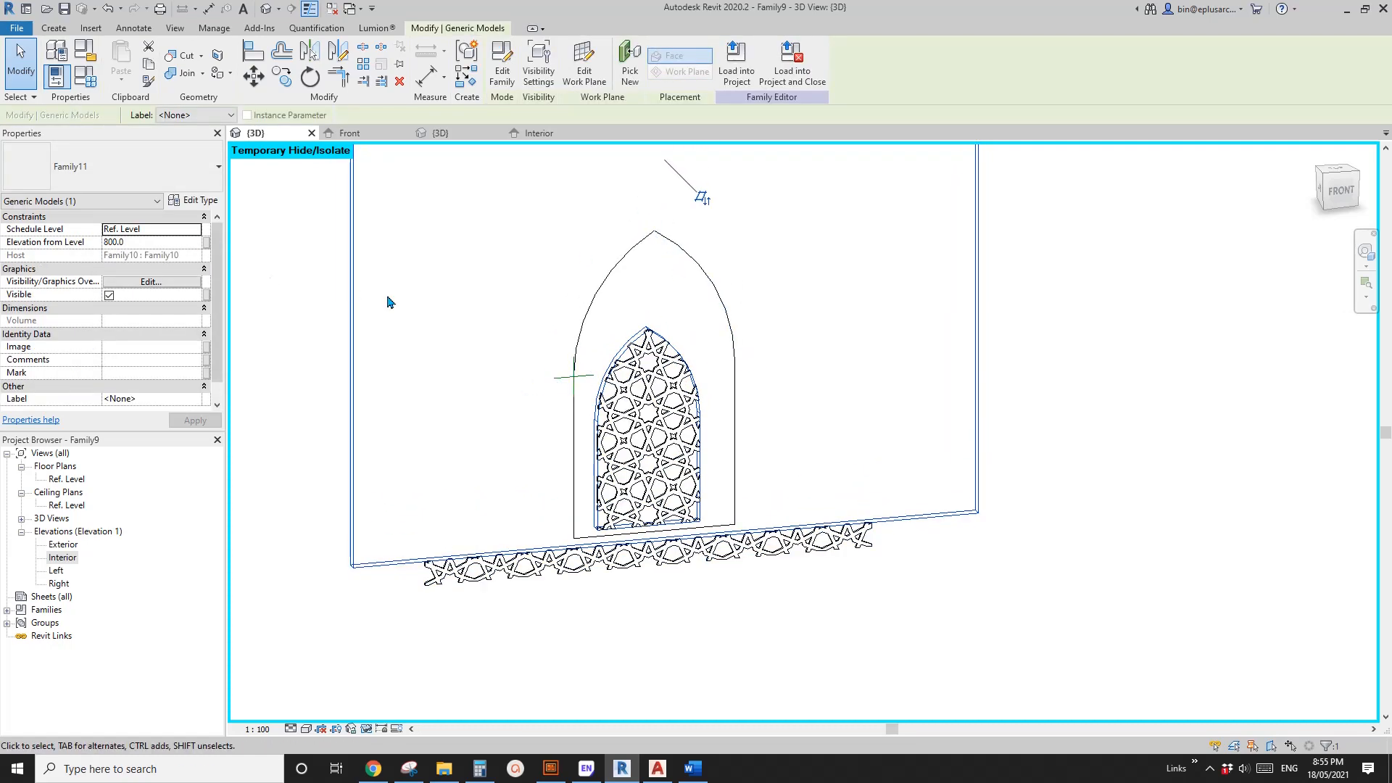
pyautogui.click(1109, 575)
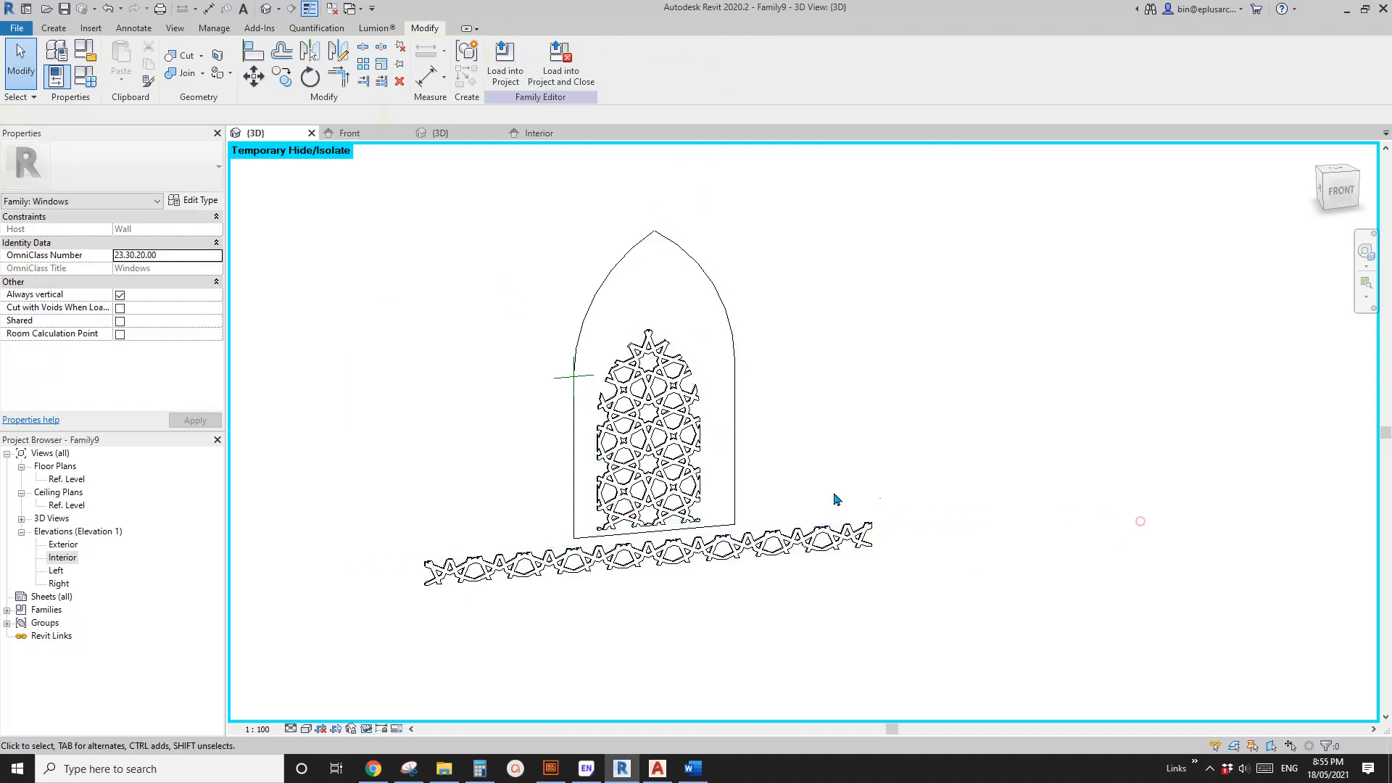
pyautogui.click(704, 475)
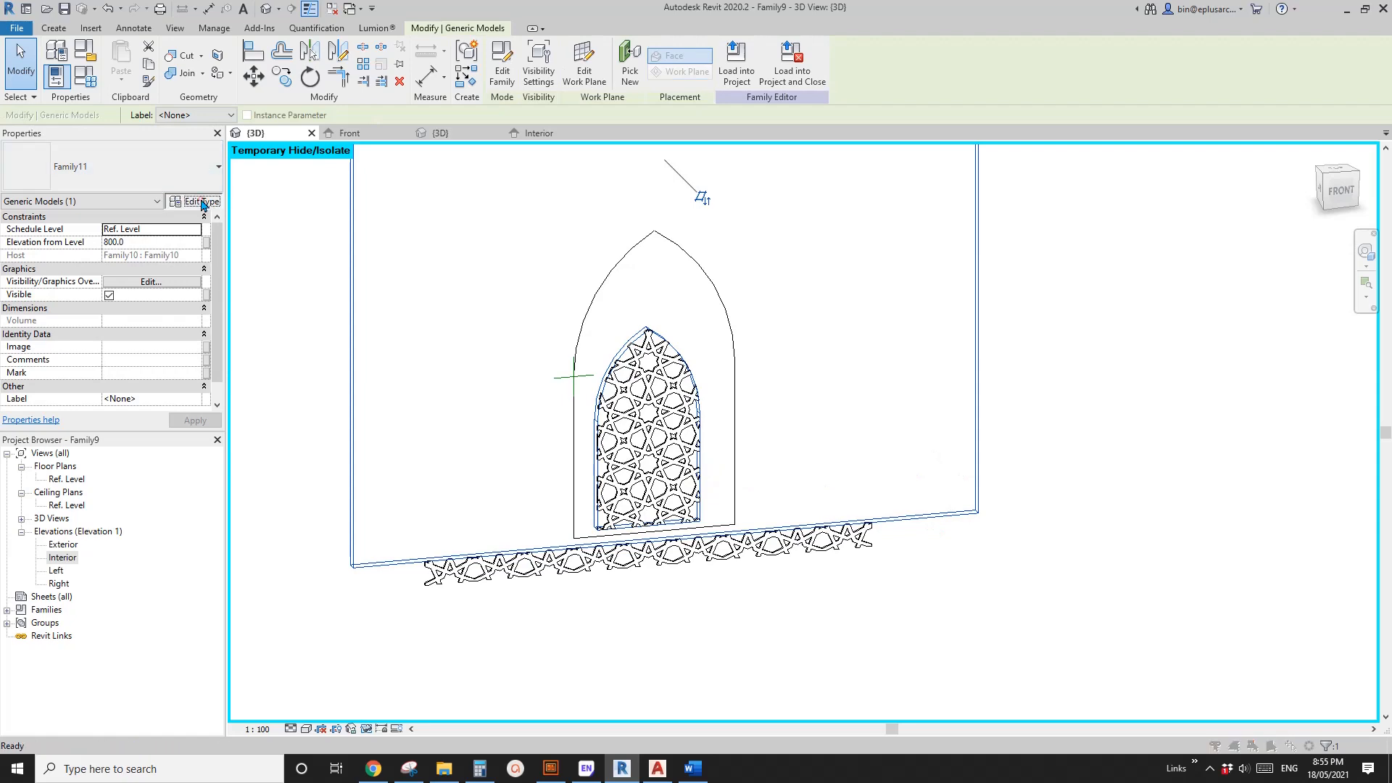
pyautogui.click(195, 200)
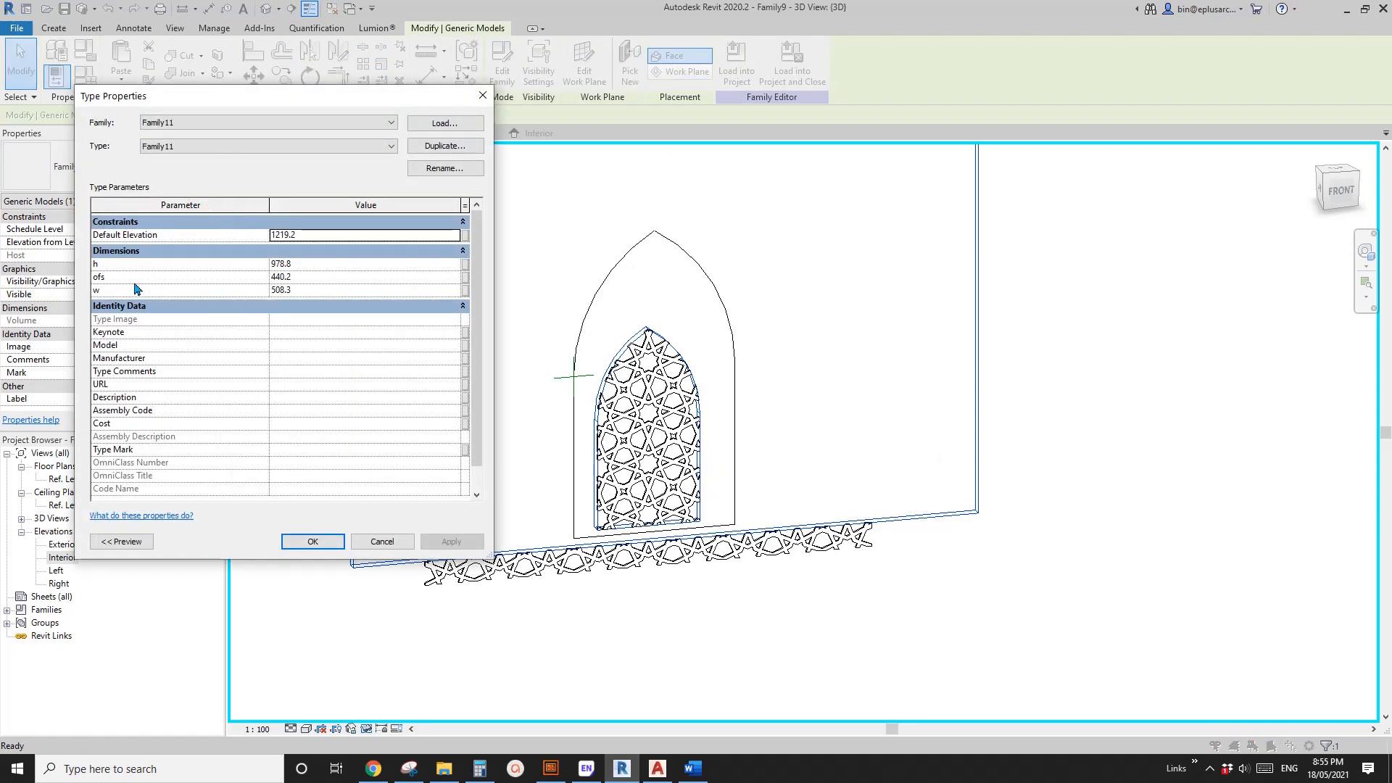
pyautogui.click(465, 264)
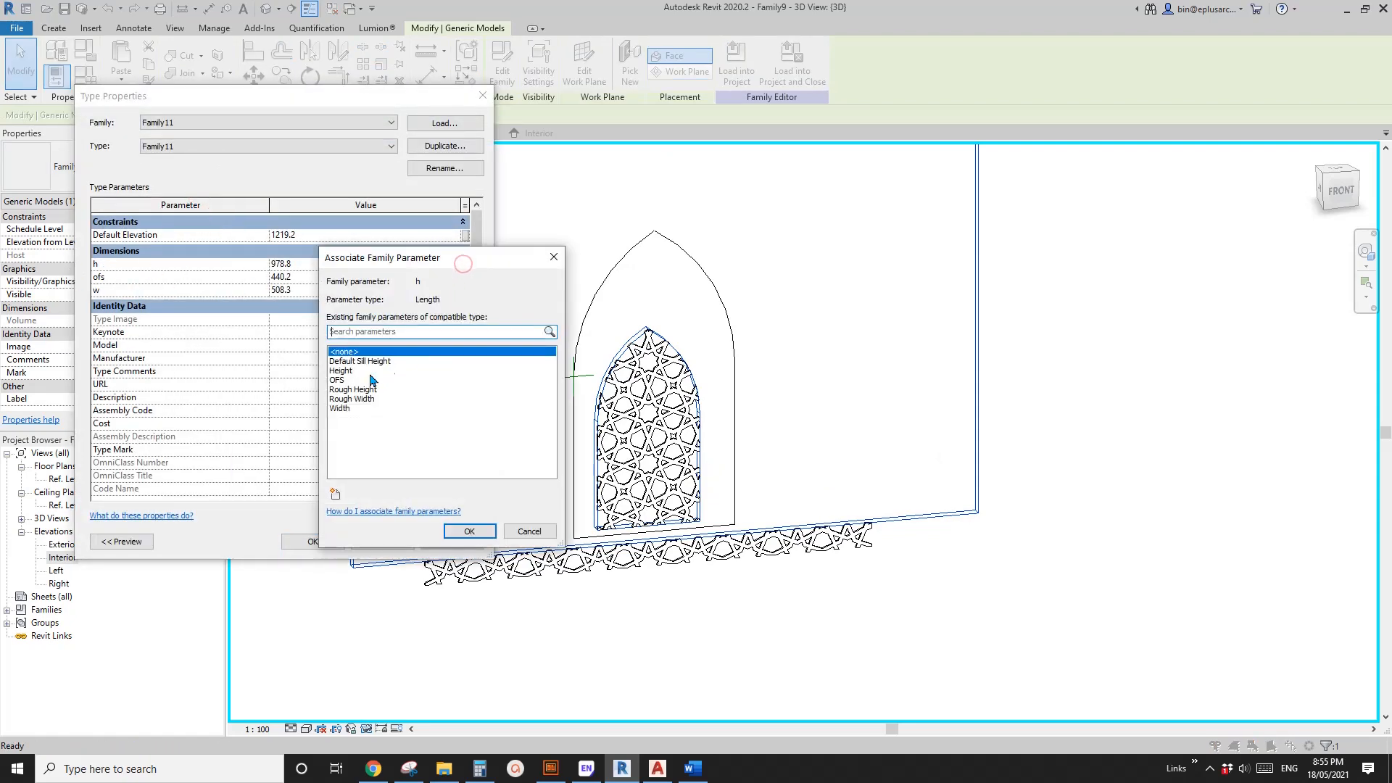
pyautogui.click(342, 371)
pyautogui.click(469, 531)
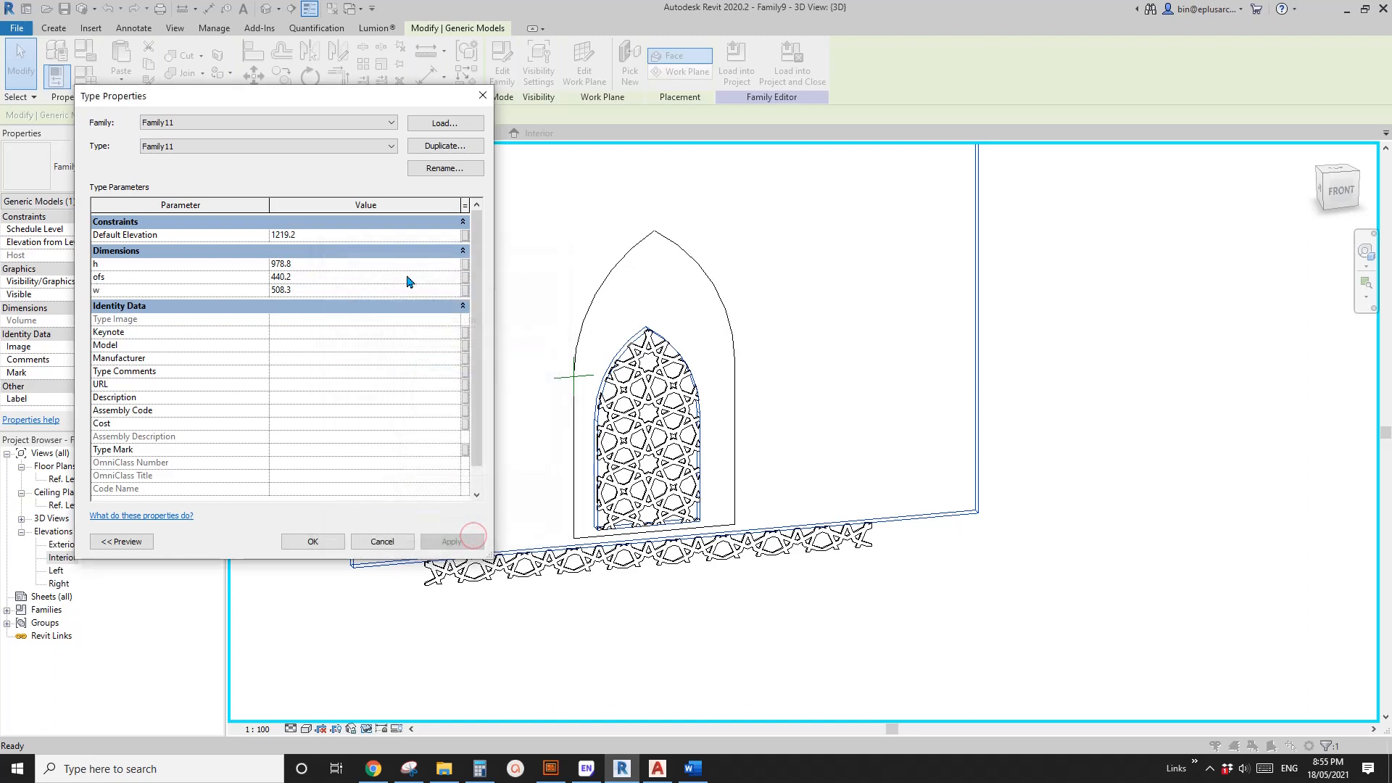
# Associate the void component's ofs type parameter with OFS and its w type parameter with Width
pyautogui.click(467, 279)
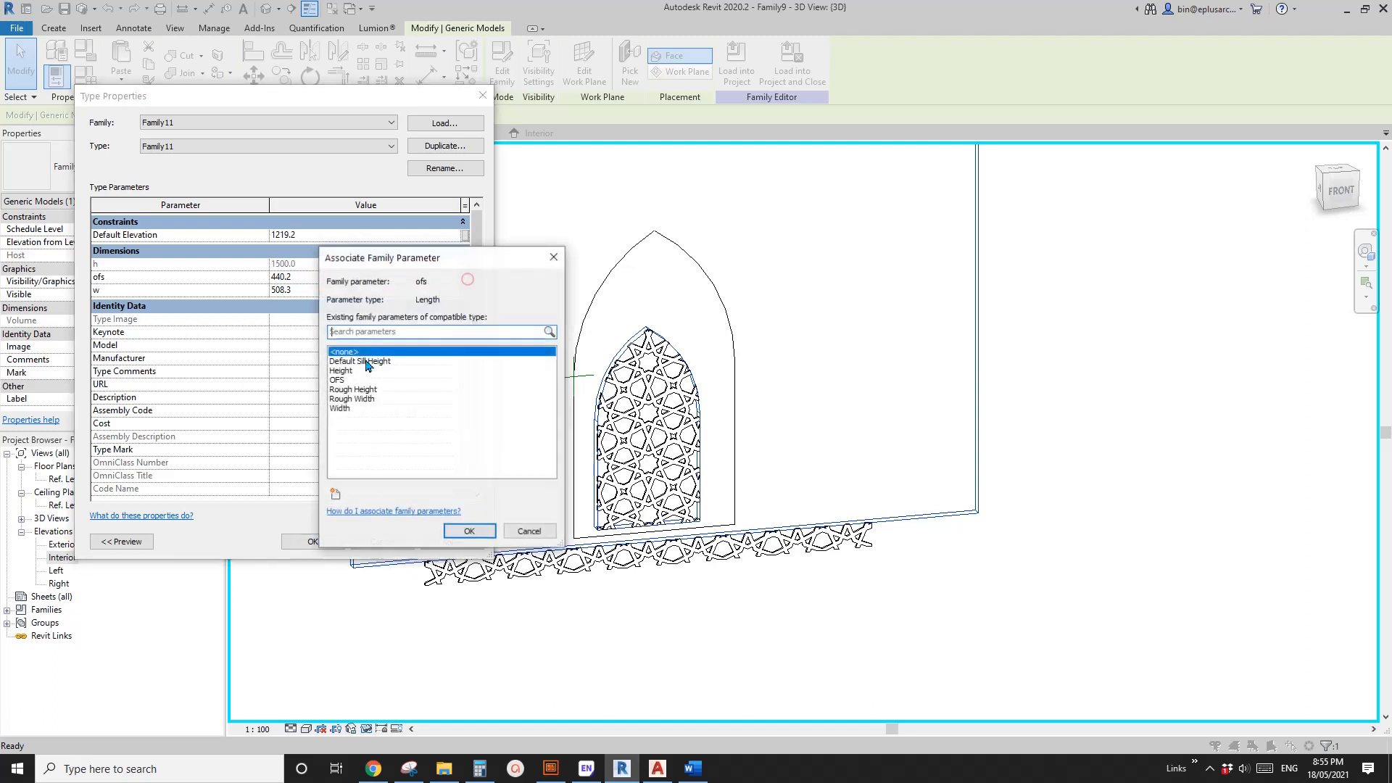
pyautogui.click(337, 380)
pyautogui.click(476, 528)
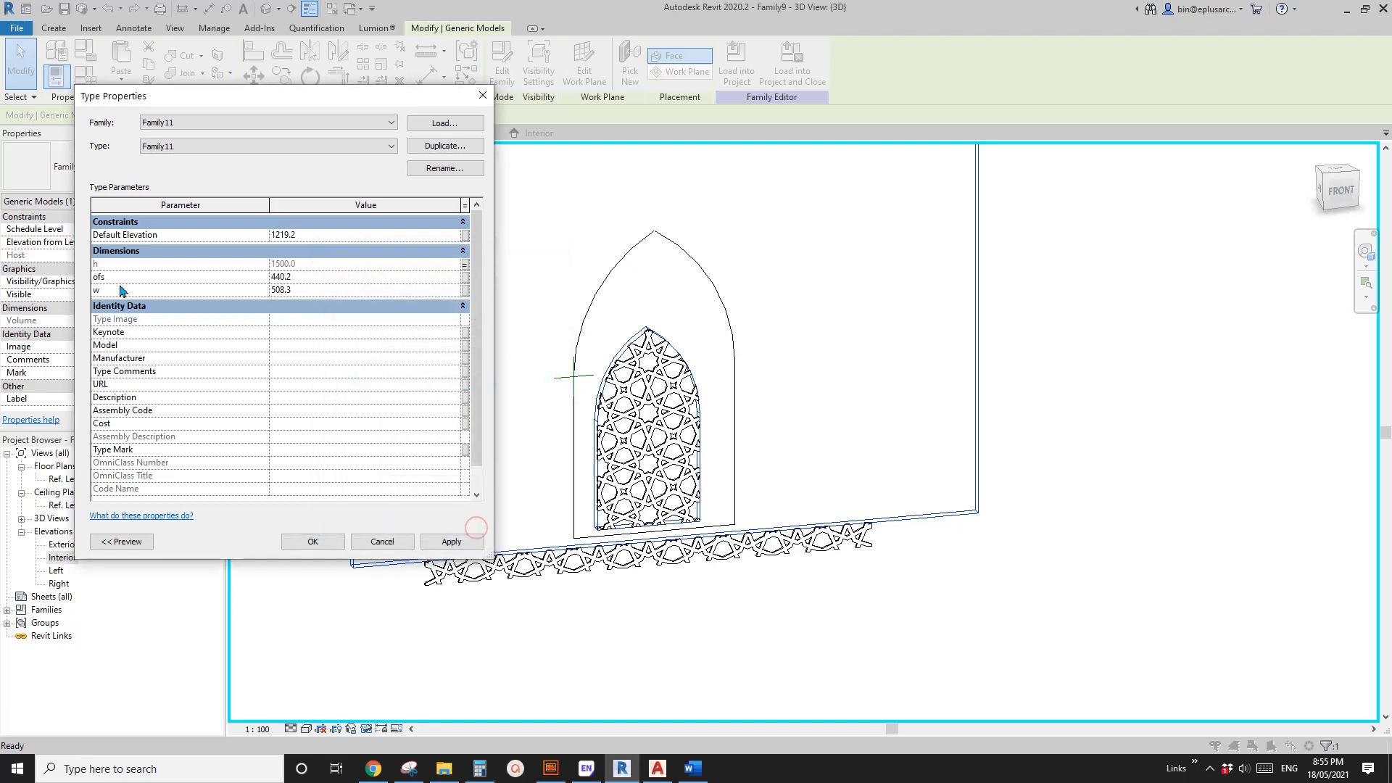
pyautogui.click(466, 293)
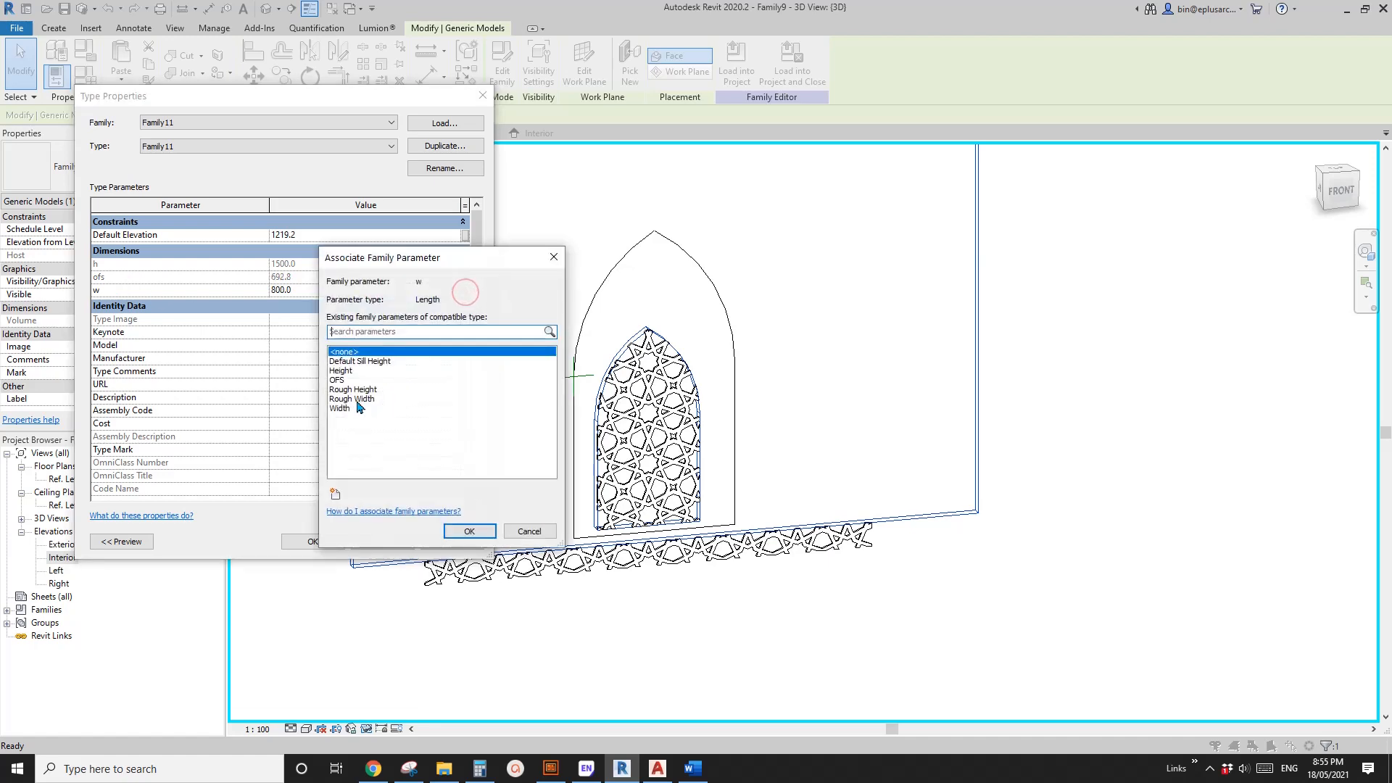
pyautogui.click(478, 408)
pyautogui.click(469, 531)
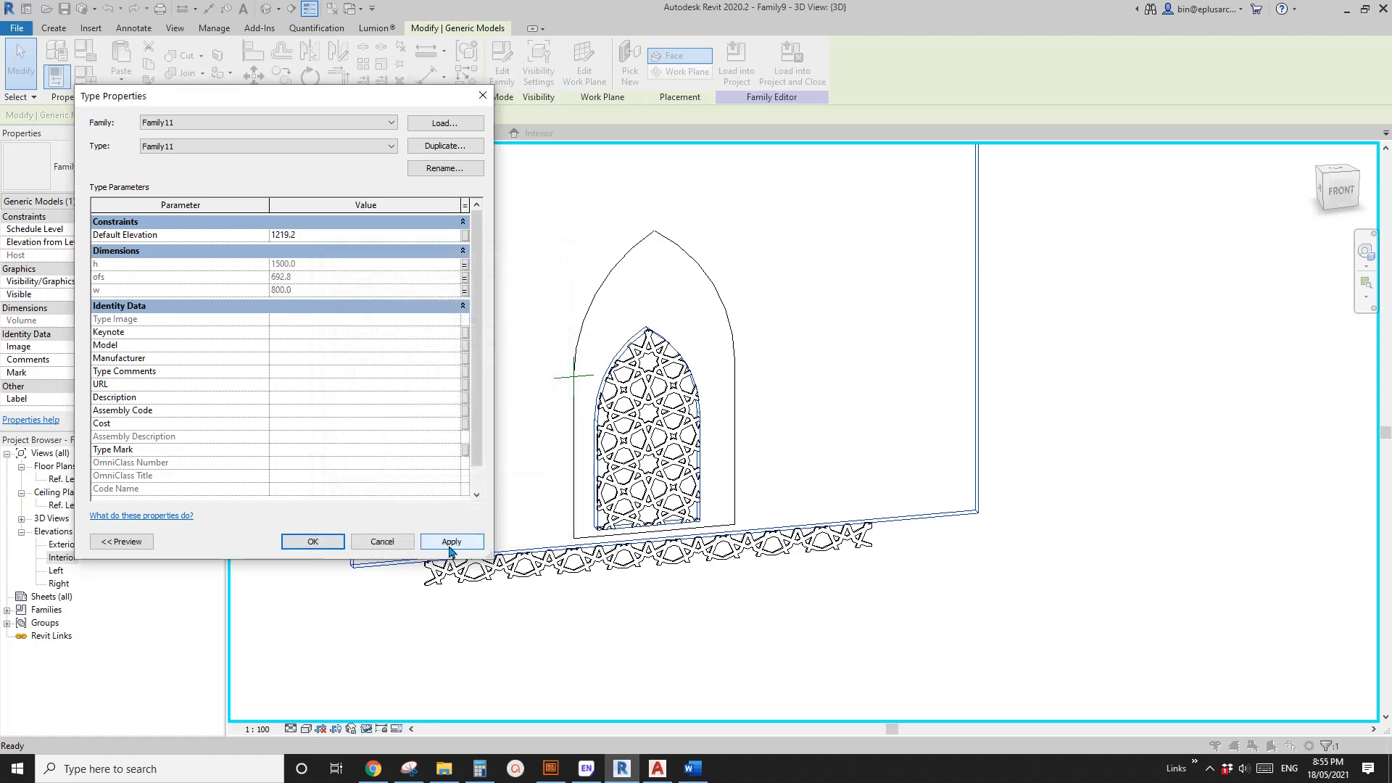
# Apply the linked h, ofs and w type parameters to the placed arch void component
pyautogui.click(450, 543)
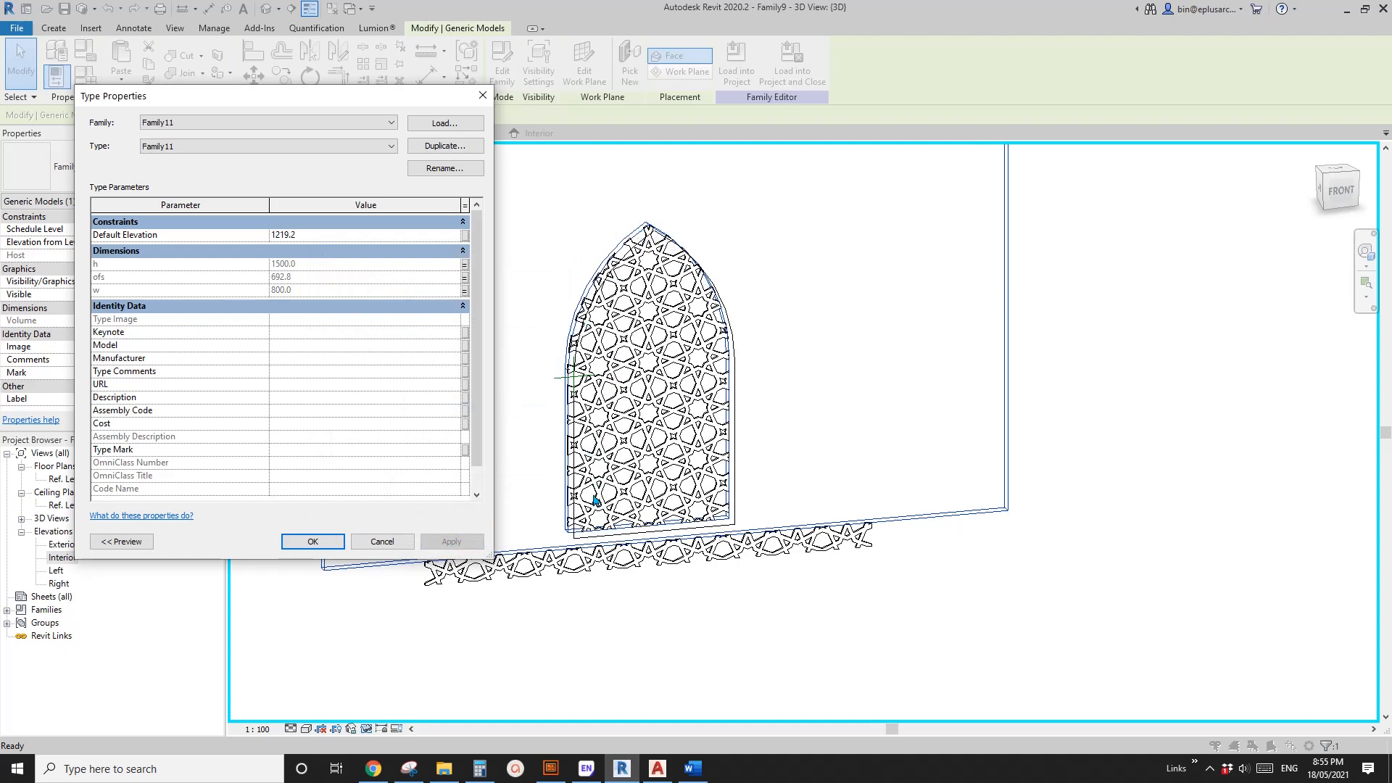
pyautogui.click(312, 541)
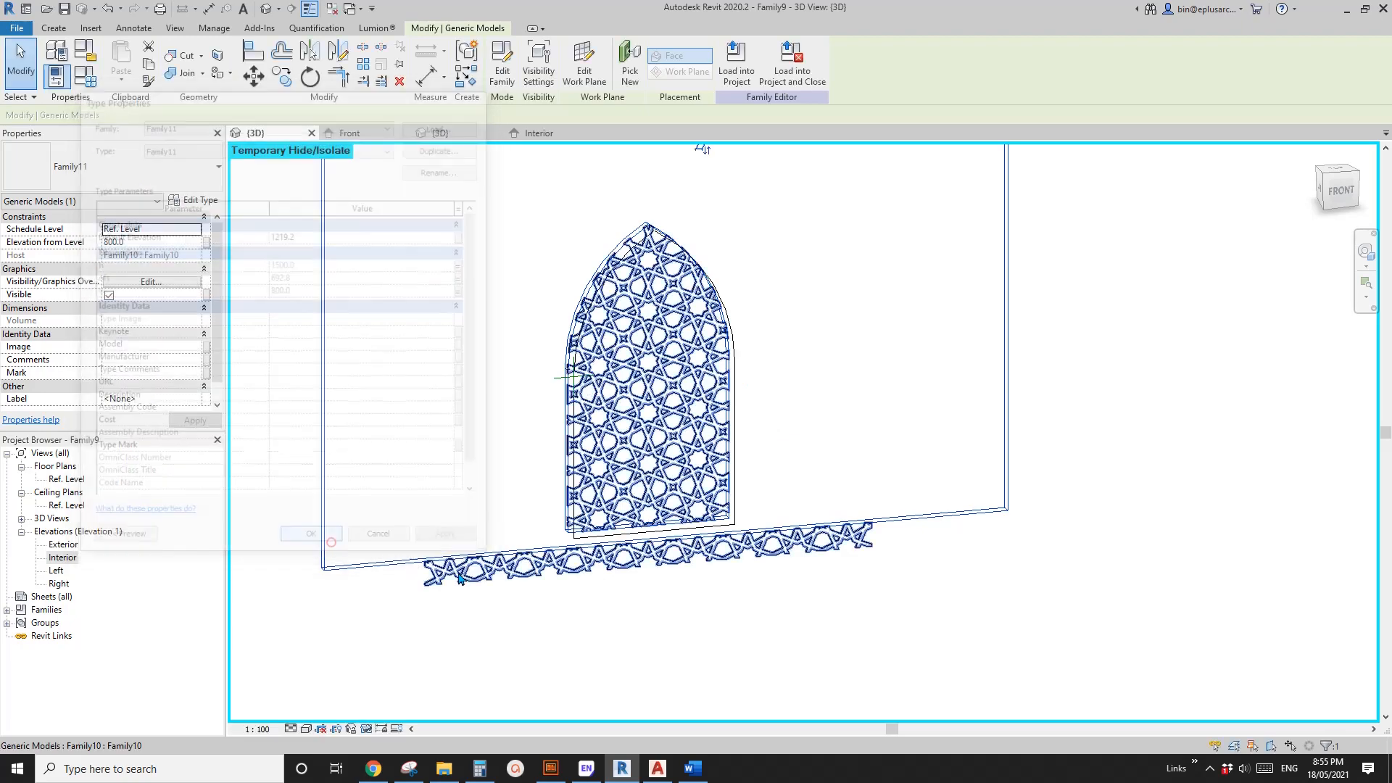
pyautogui.click(484, 576)
pyautogui.click(502, 77)
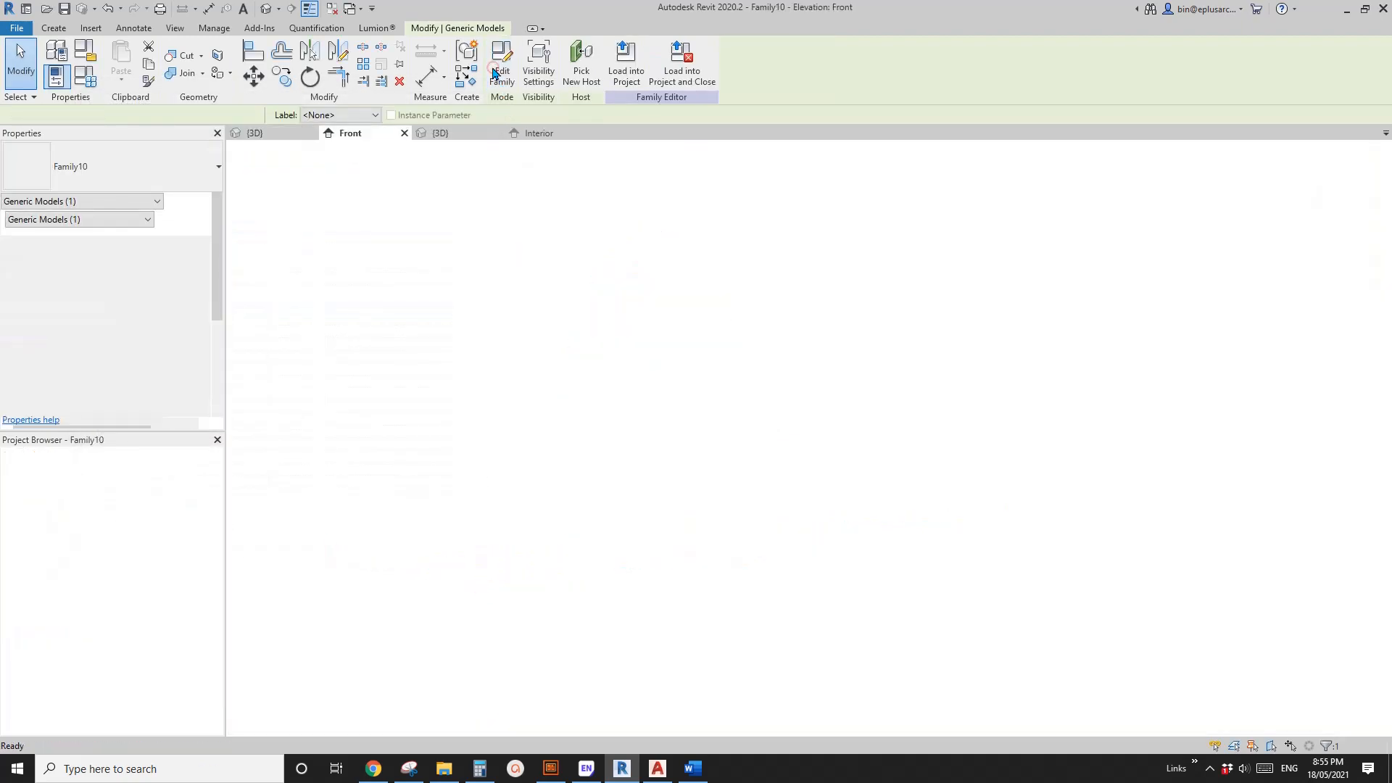
pyautogui.scroll(-2, 587, 345)
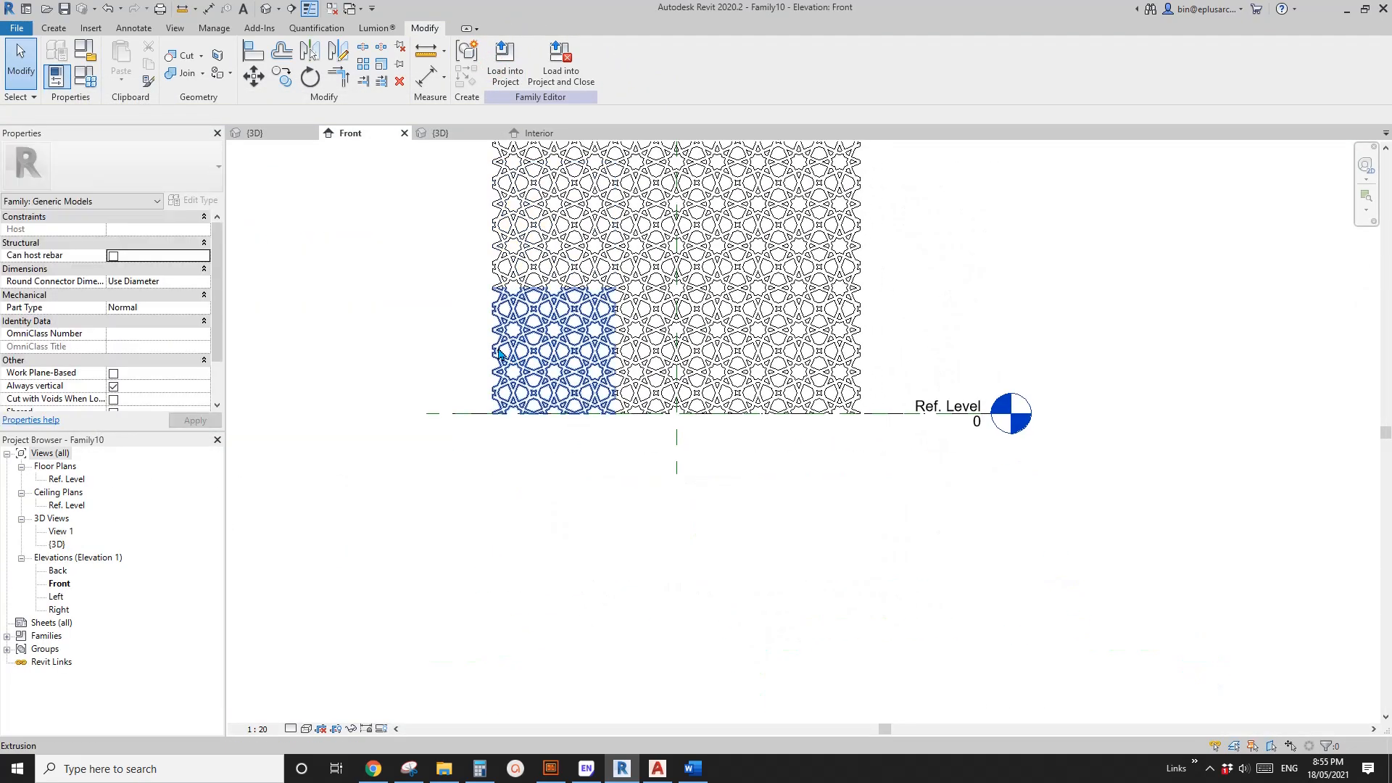
pyautogui.click(404, 133)
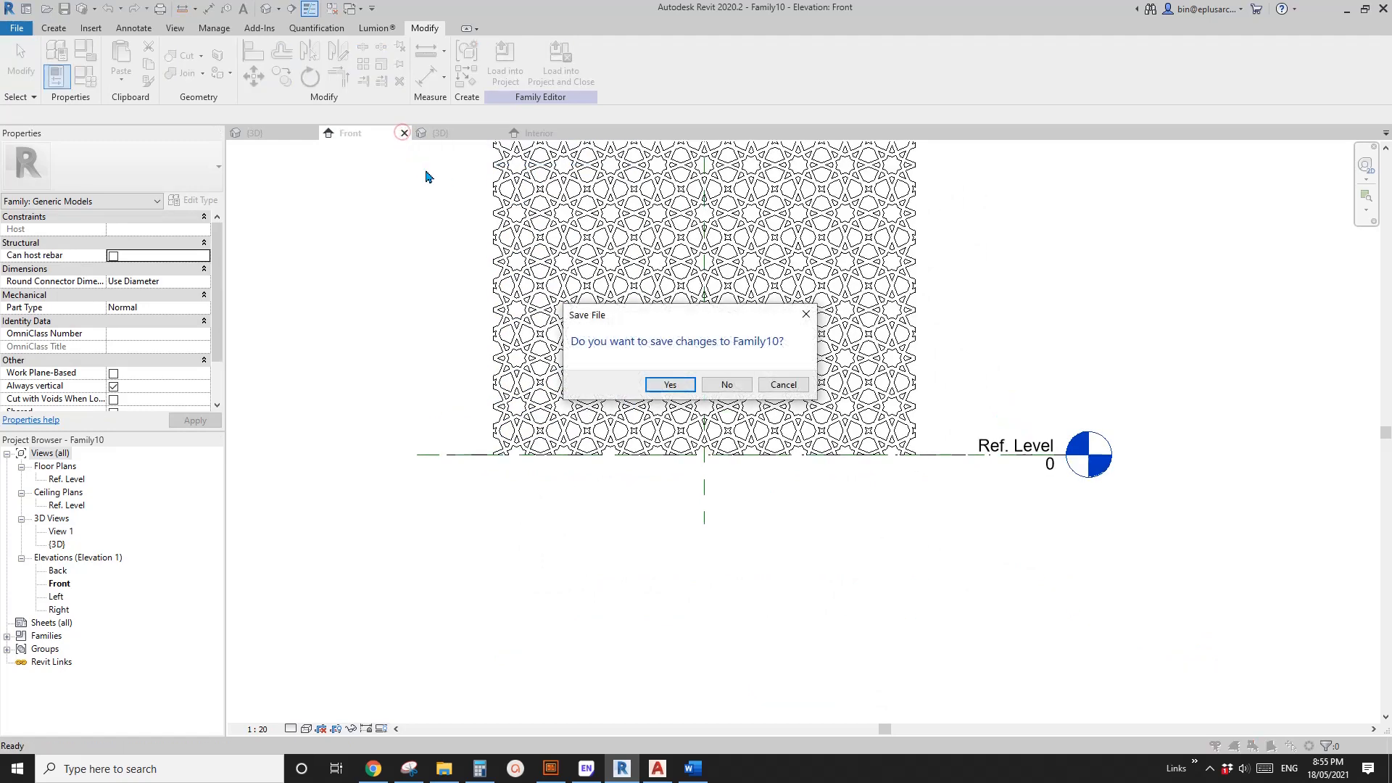
pyautogui.click(670, 384)
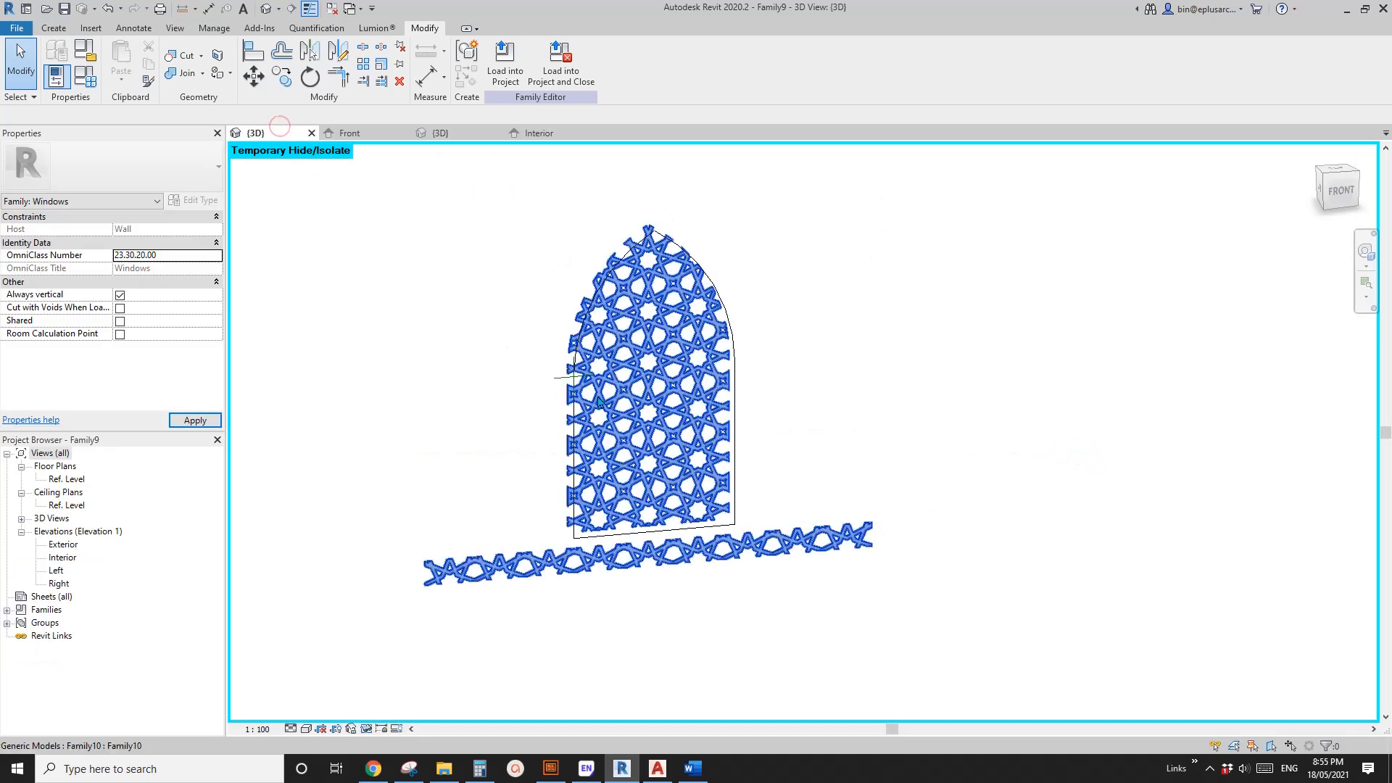
# In the arch void's family, extend the void extrusion's outer rectangle by moving its lower edge about 700 mm outward, away from the arch base
pyautogui.click(920, 519)
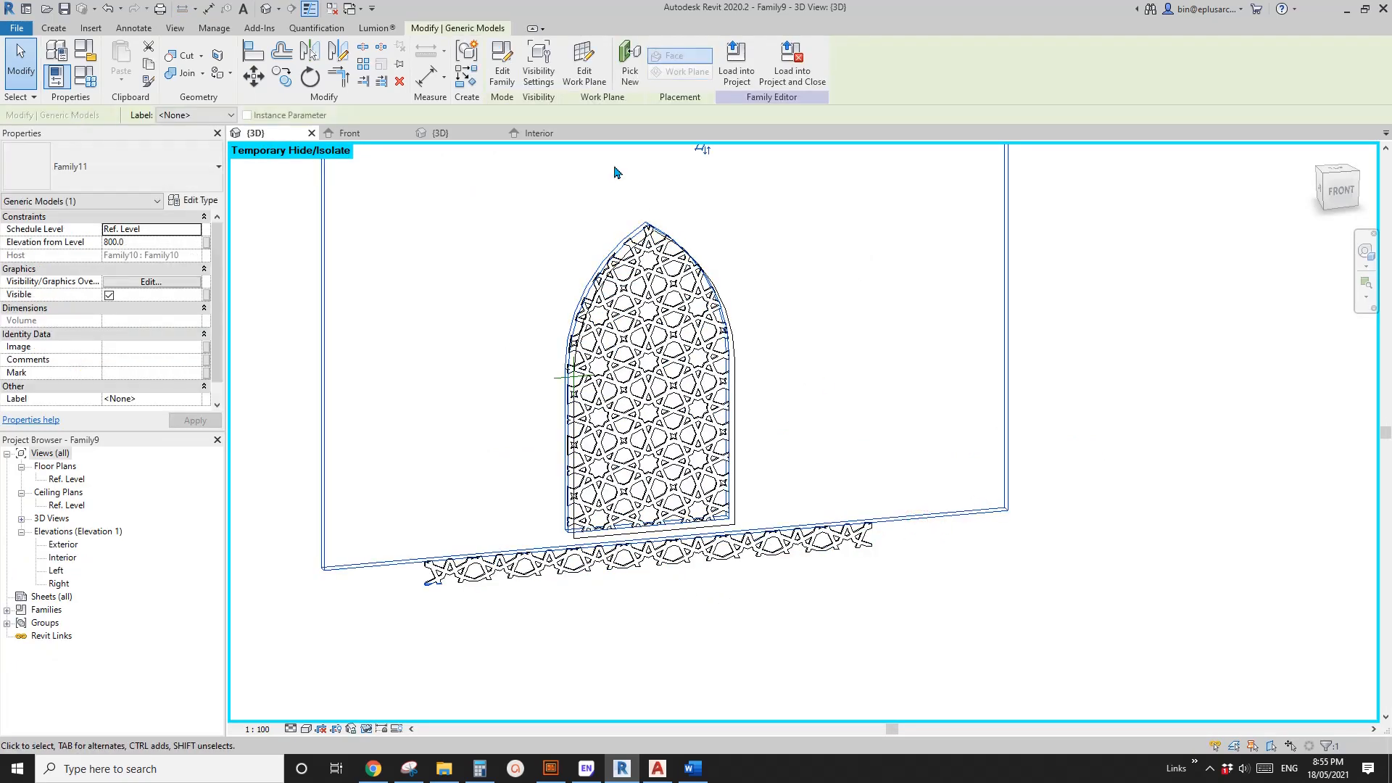
pyautogui.click(502, 64)
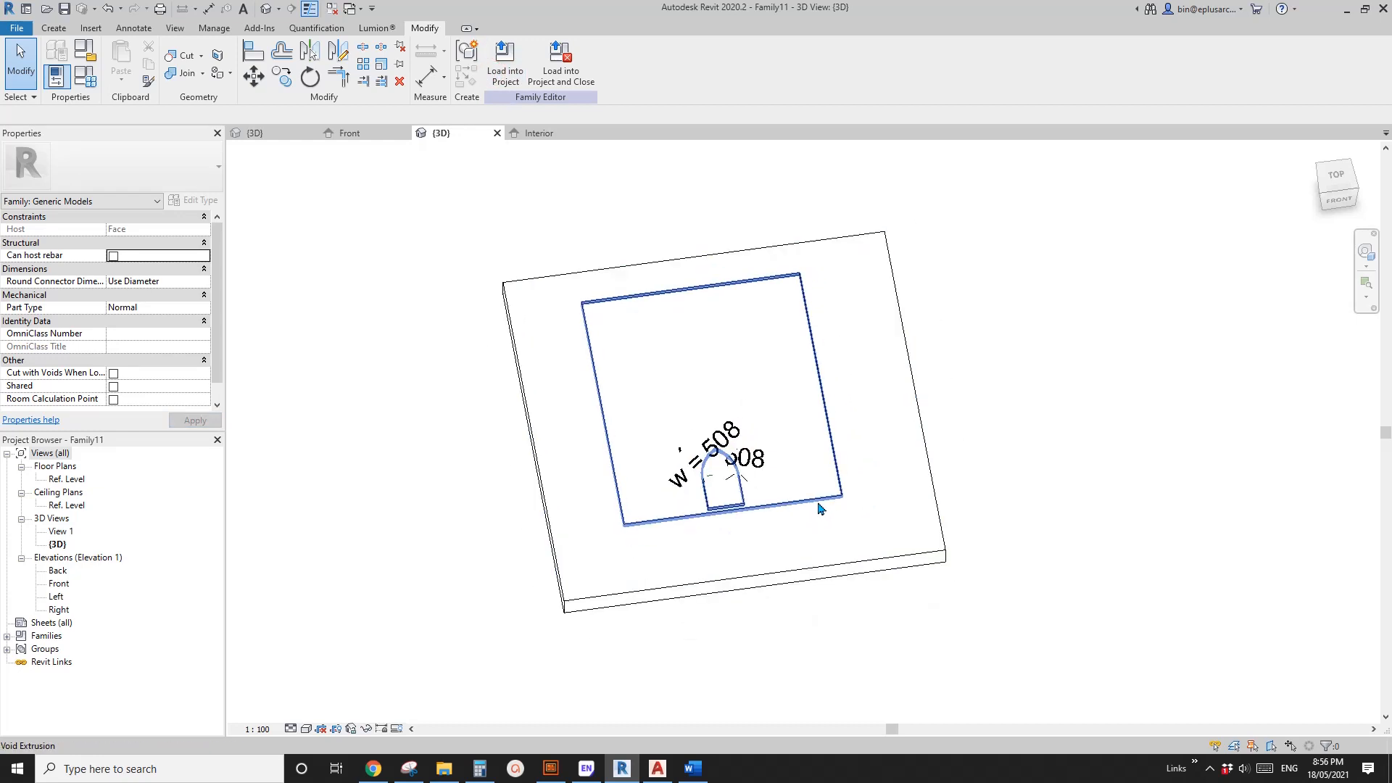
pyautogui.click(819, 508)
pyautogui.click(510, 70)
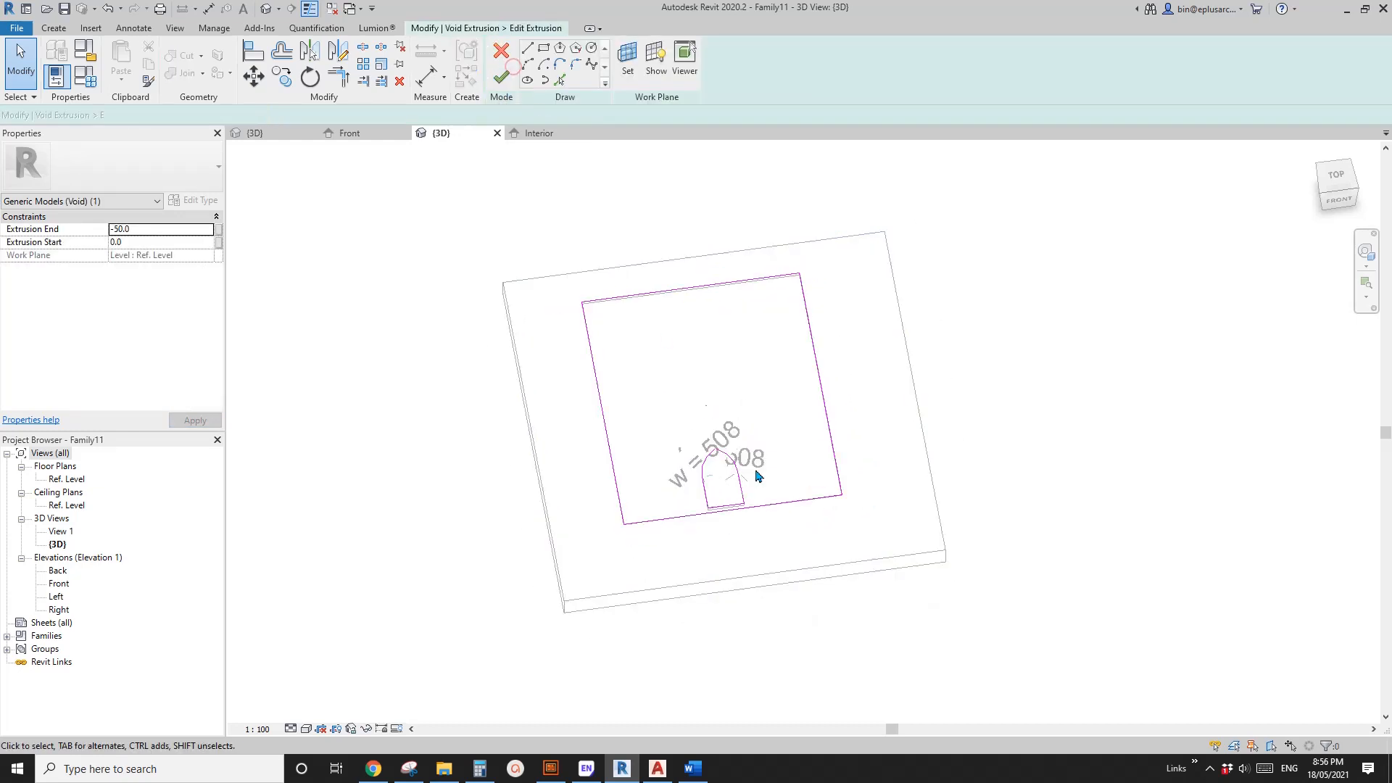
pyautogui.moveTo(791, 507); pyautogui.dragTo(801, 542)
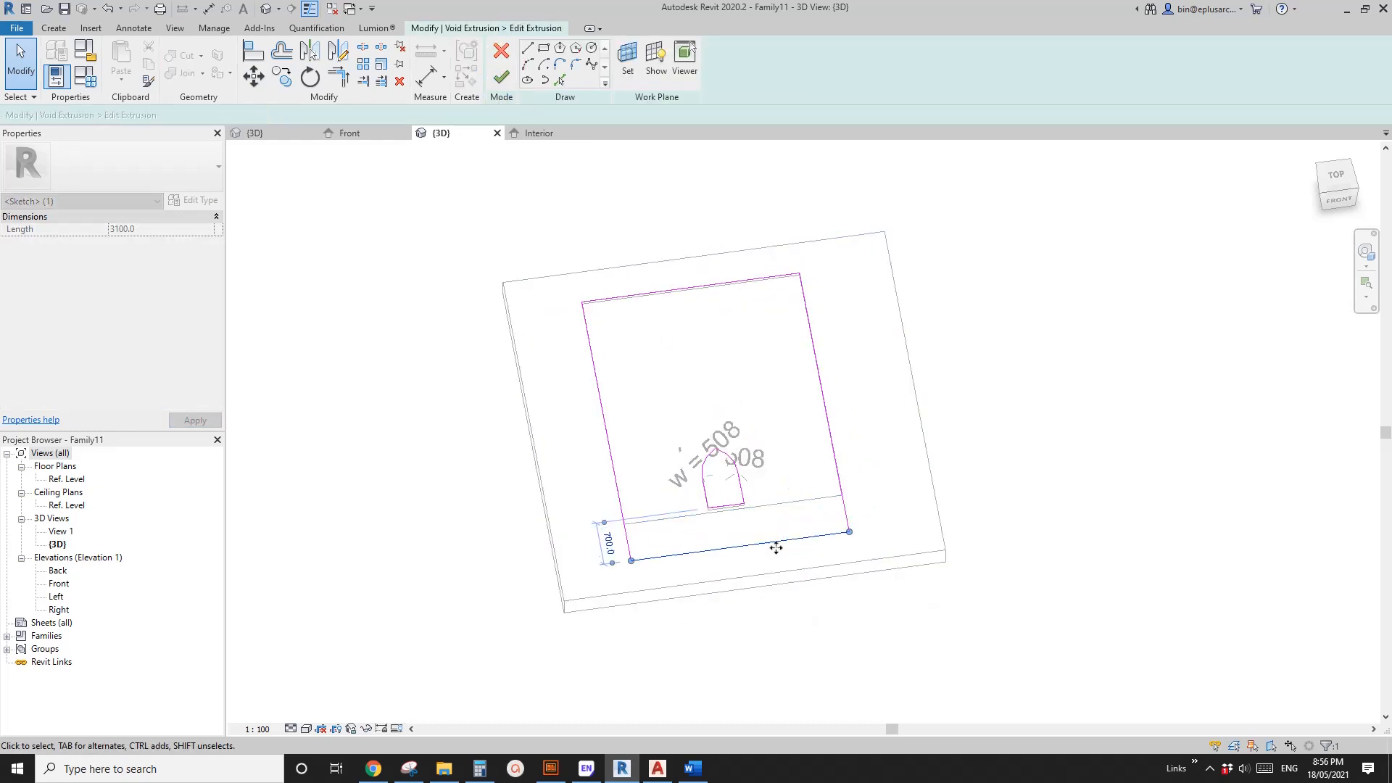
pyautogui.press('Escape')
pyautogui.click(500, 78)
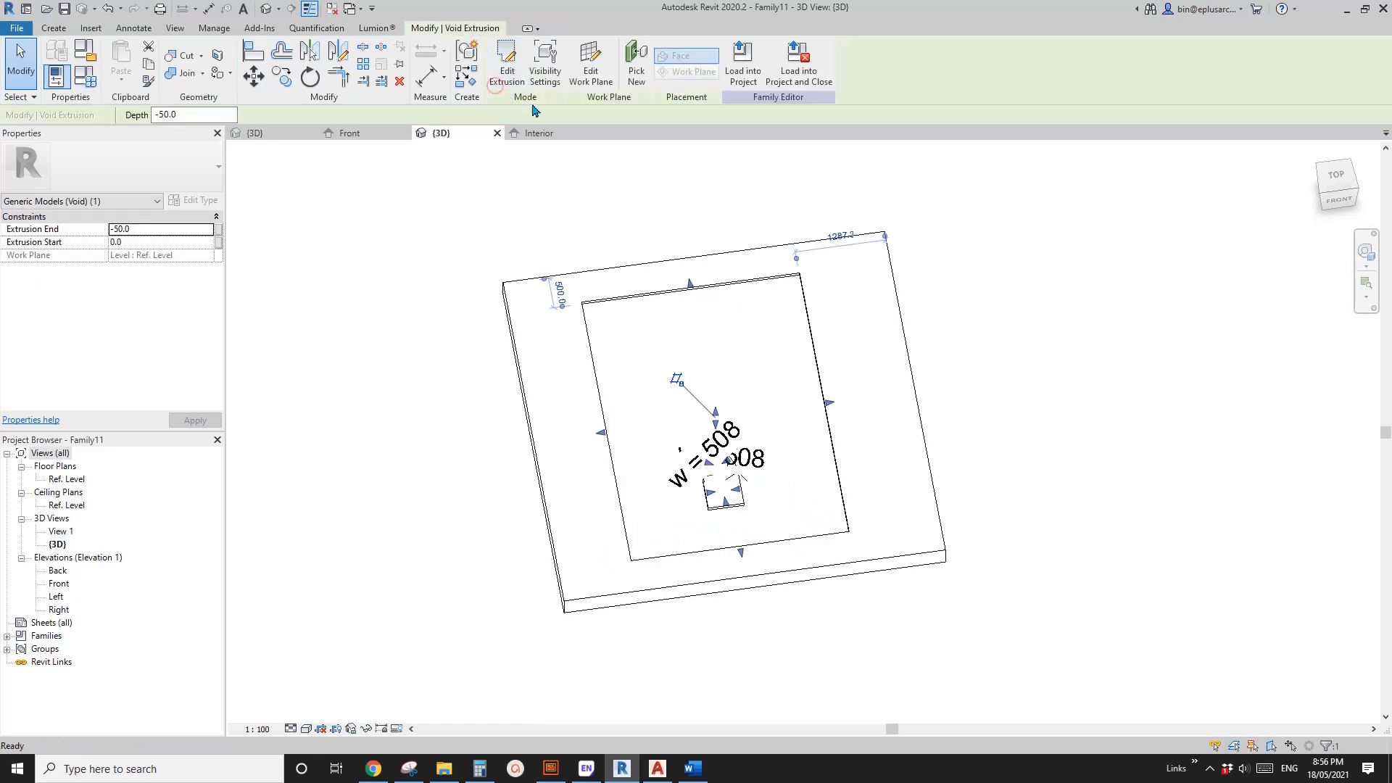
# Load the edited void family back into Family9 only
pyautogui.click(742, 62)
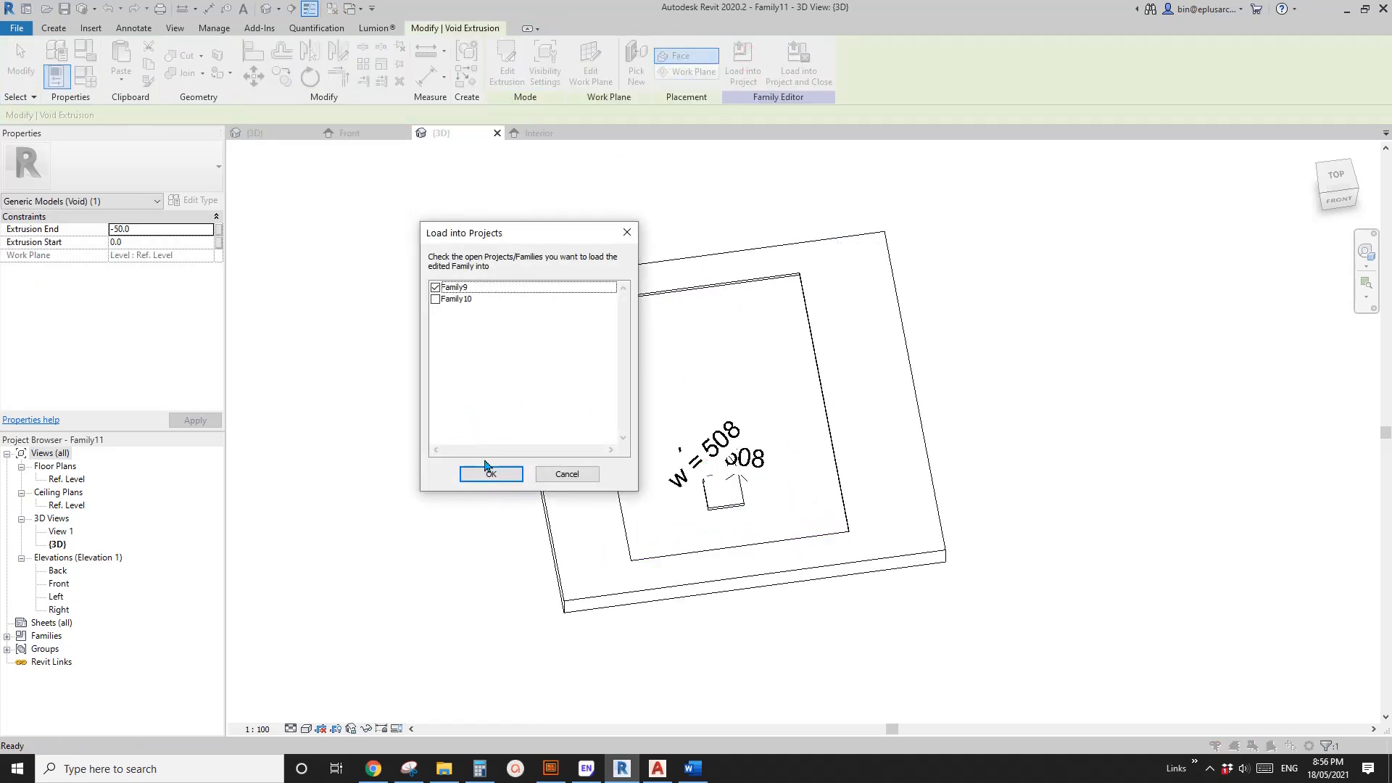
pyautogui.click(490, 473)
pyautogui.click(633, 339)
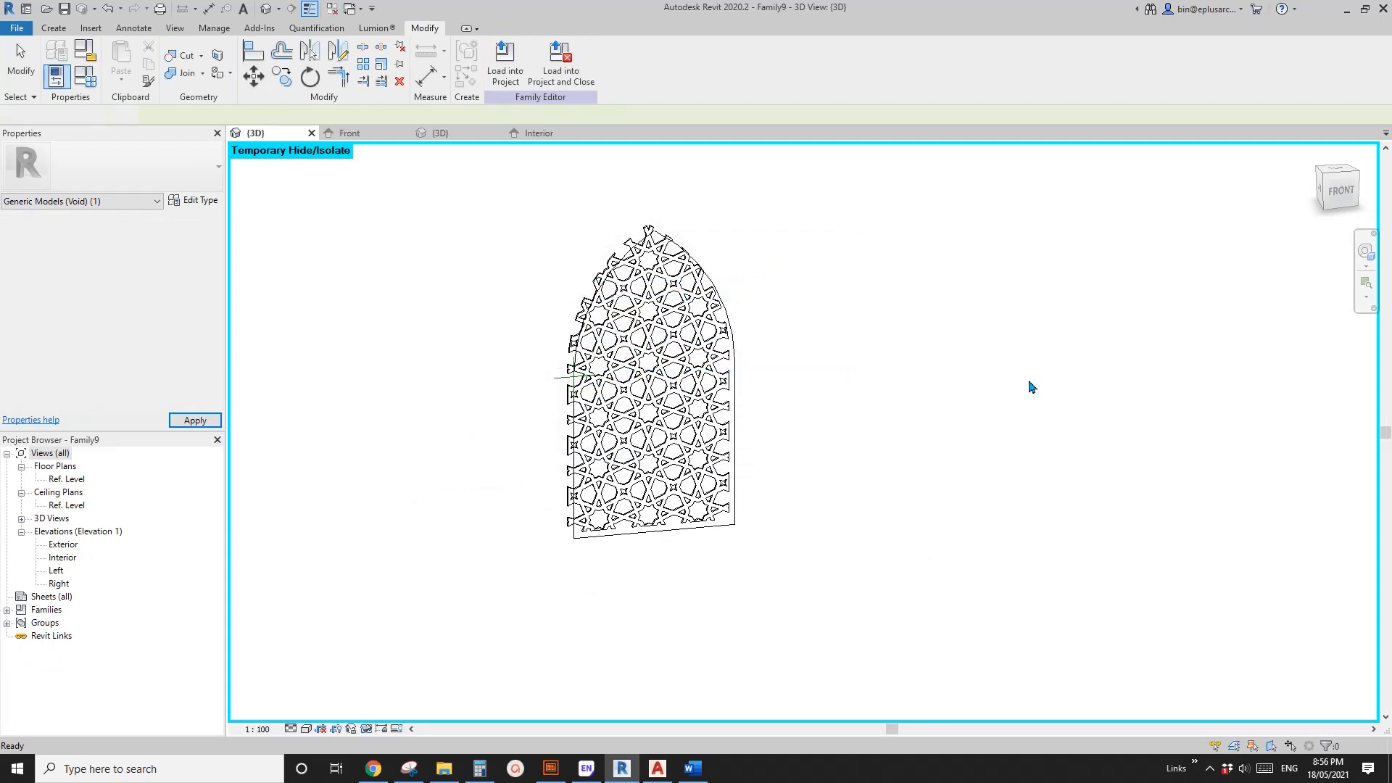
# Reset the temporary hide in the 3D view to bring back the host wall around the lattice
pyautogui.scroll(-1, 839, 352)
pyautogui.moveTo(834, 366)
pyautogui.keyDown('shift'); pyautogui.mouseDown(button='middle')
pyautogui.moveTo(945, 403)
pyautogui.moveTo(718, 409)
pyautogui.moveTo(764, 412)
pyautogui.moveTo(855, 460)
pyautogui.moveTo(1011, 441)
pyautogui.moveTo(925, 404)
pyautogui.moveTo(891, 270)
pyautogui.moveTo(444, 398)
pyautogui.moveTo(593, 493)
pyautogui.moveTo(829, 459)
pyautogui.moveTo(662, 482)
pyautogui.moveTo(545, 455)
pyautogui.moveTo(656, 459)
pyautogui.moveTo(370, 432)
pyautogui.moveTo(809, 459)
pyautogui.moveTo(732, 478)
pyautogui.moveTo(822, 491)
pyautogui.moveTo(858, 464)
pyautogui.mouseUp(button='middle'); pyautogui.keyUp('shift')
pyautogui.press('h')
pyautogui.press('r')
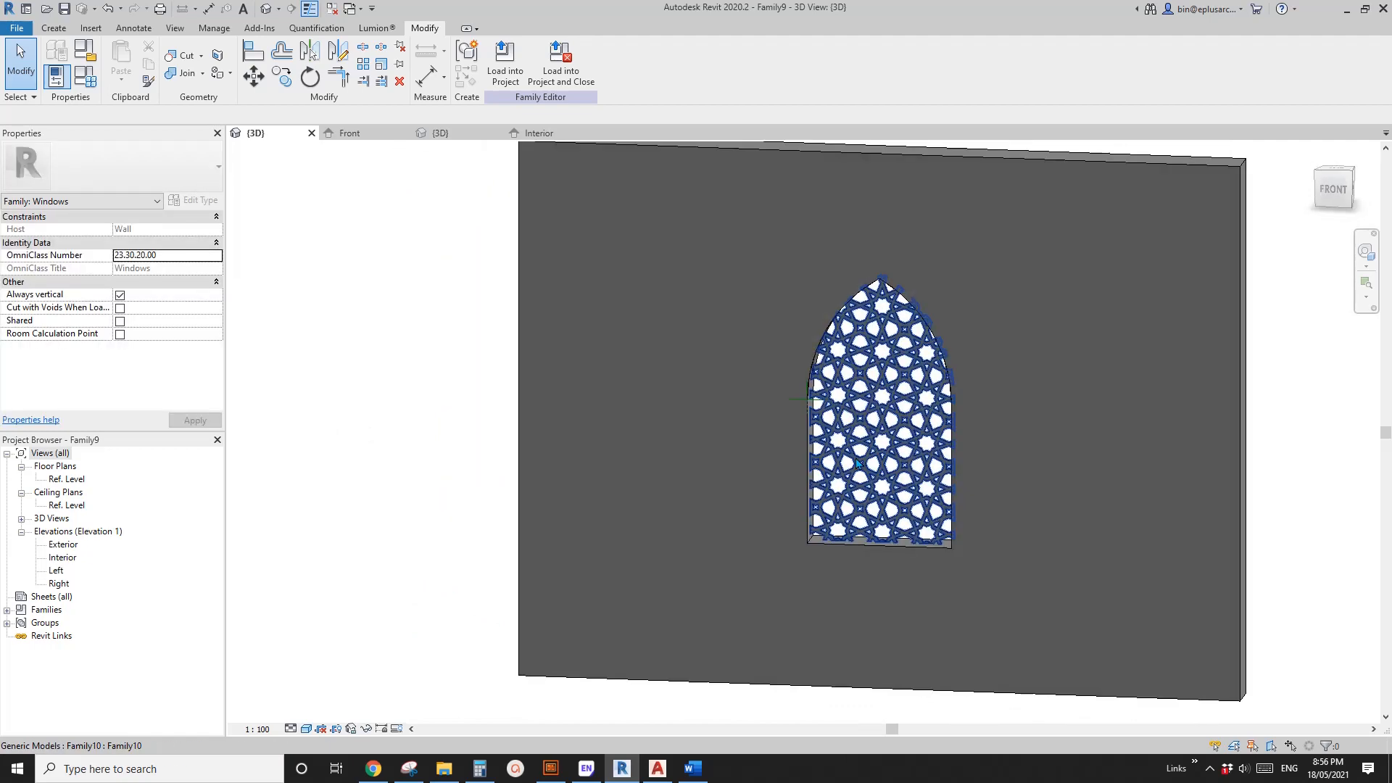
# Flex the window family by setting its Width to 750 and its Height to 1800
pyautogui.click(85, 75)
pyautogui.click(248, 290)
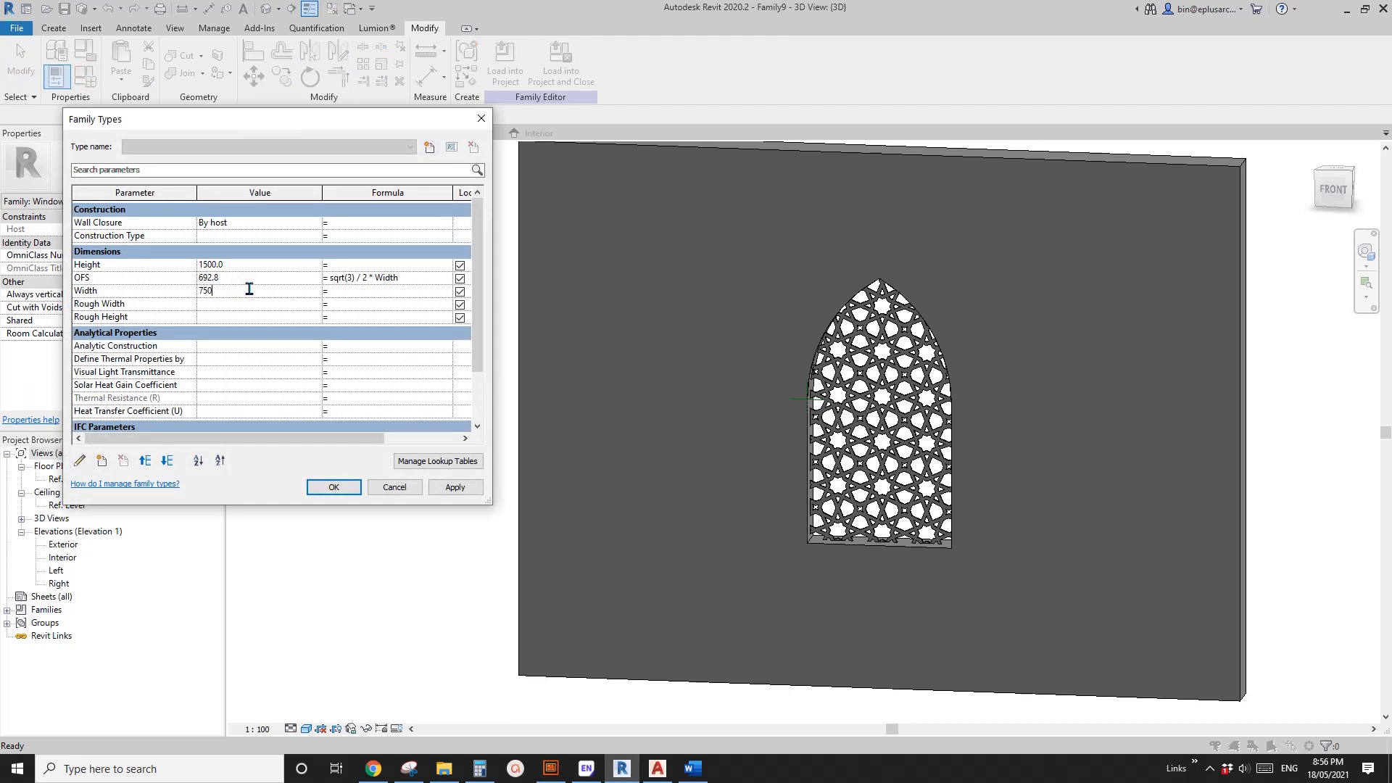
pyautogui.write('750')
pyautogui.click(455, 487)
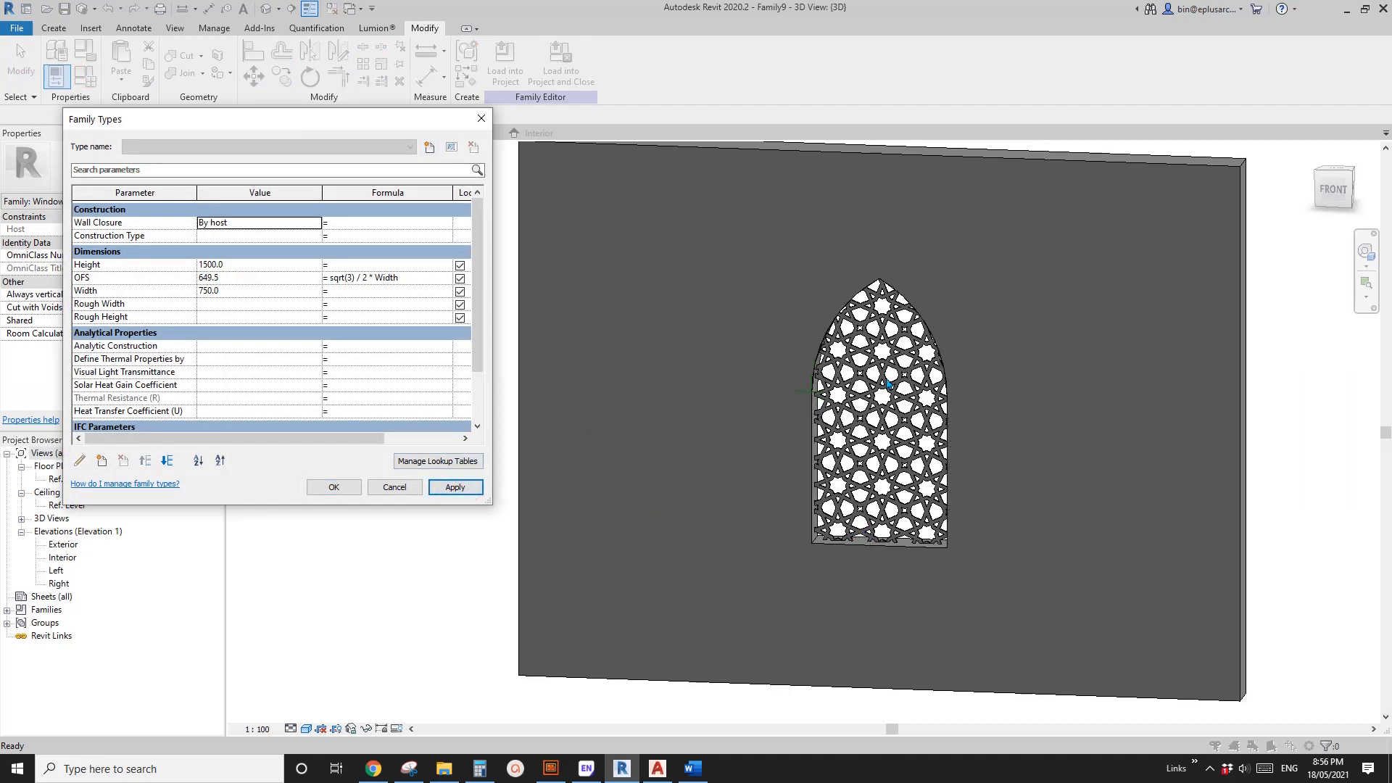
pyautogui.click(253, 265)
pyautogui.write('1')
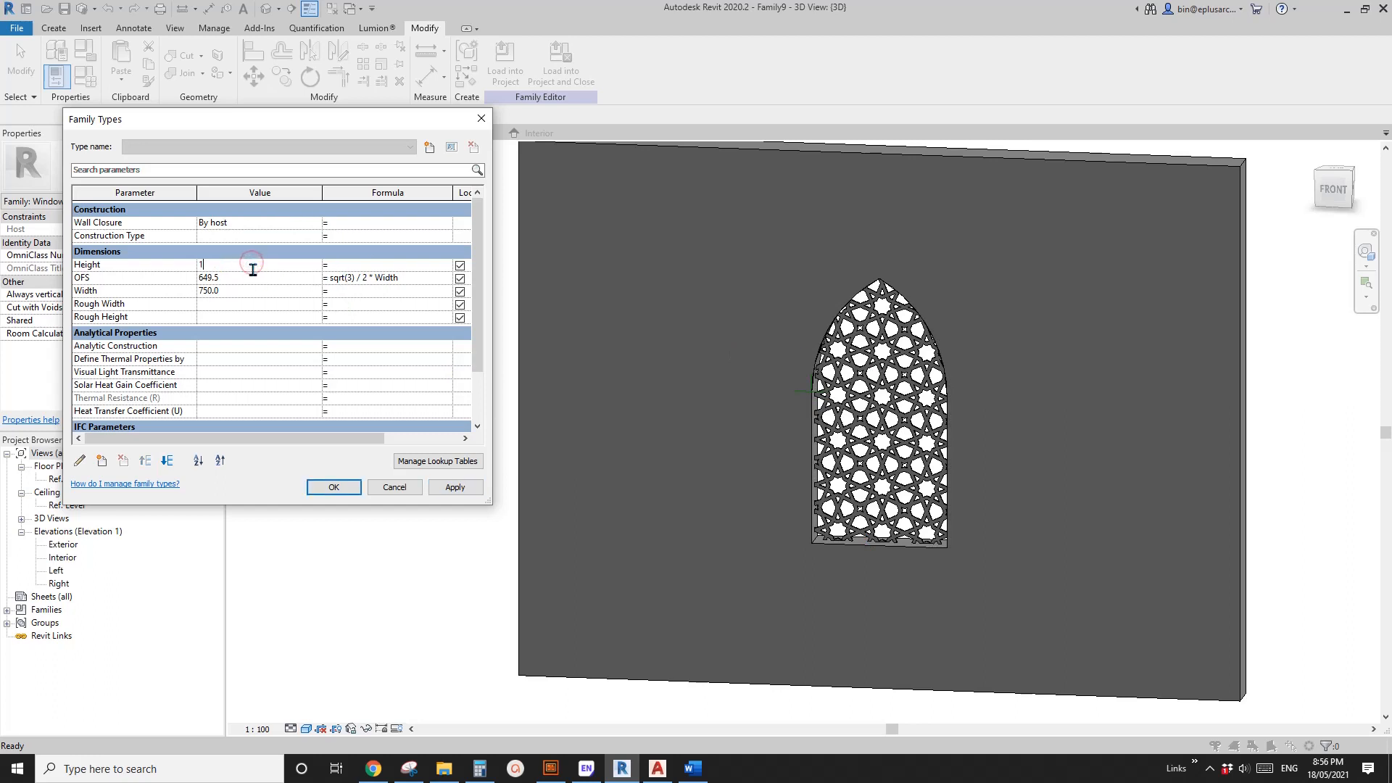
pyautogui.click(459, 490)
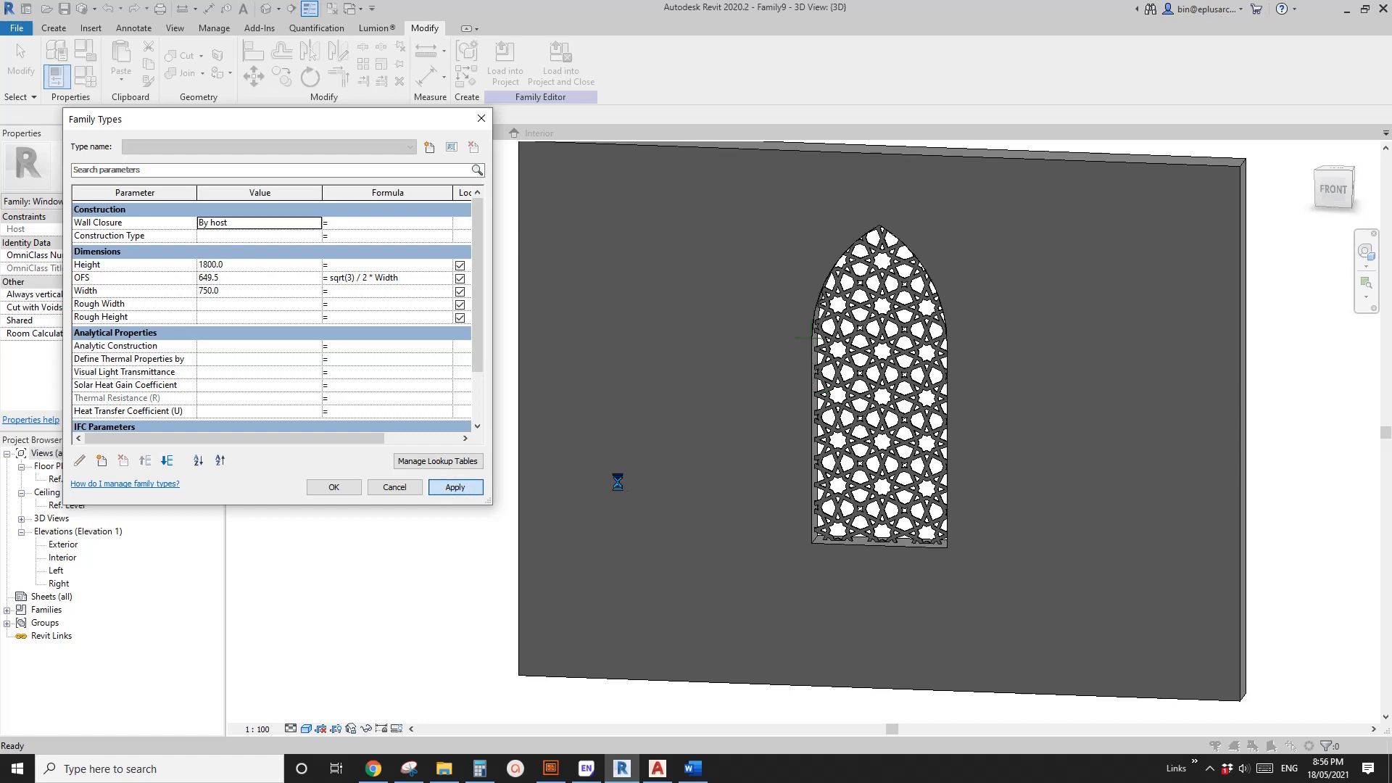
pyautogui.click(334, 488)
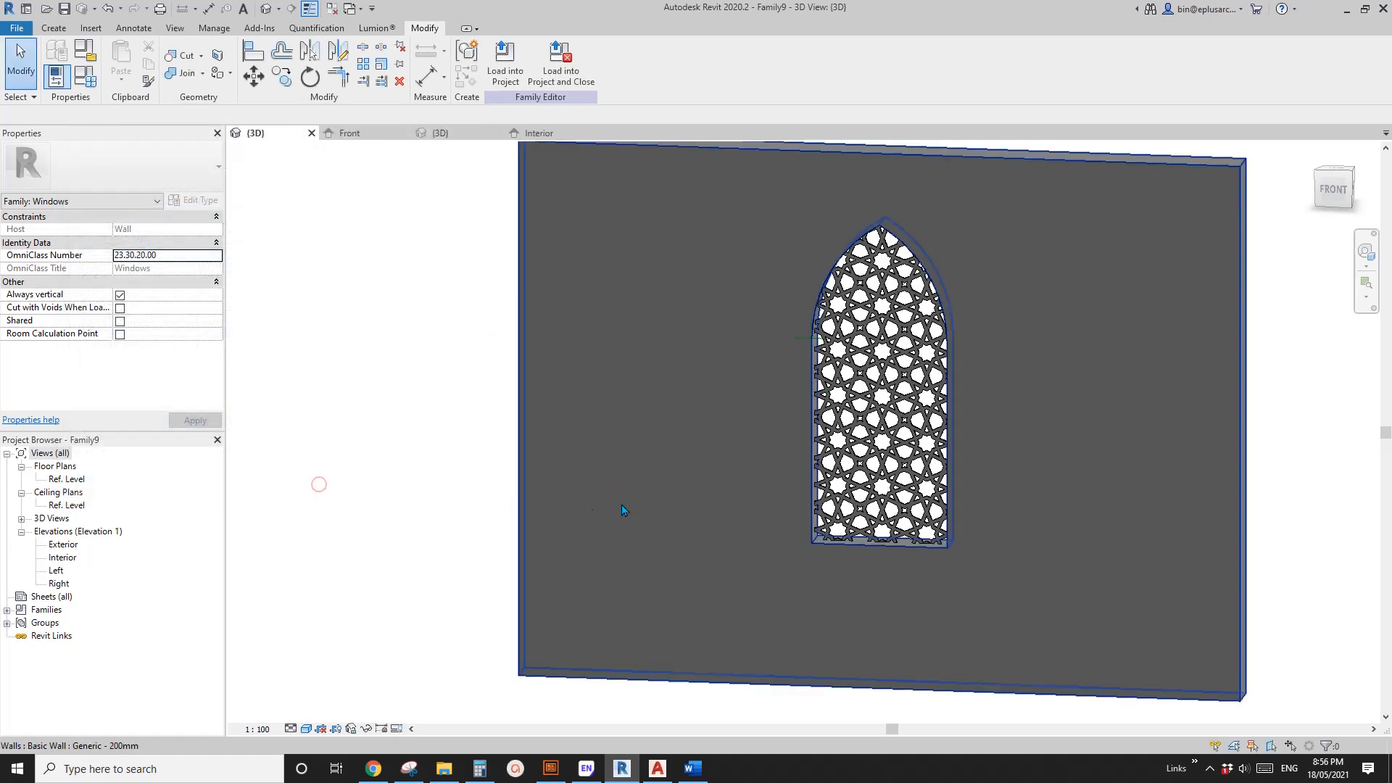
# Examine in 3D how the trimmed lattice fits along the sides and base of the arched wall opening
pyautogui.click(620, 503)
pyautogui.keyDown('shift'); pyautogui.moveTo(620, 503); pyautogui.dragTo(670, 388, button='middle'); pyautogui.keyUp('shift')
pyautogui.press('Escape')
pyautogui.scroll(3, 753, 547)
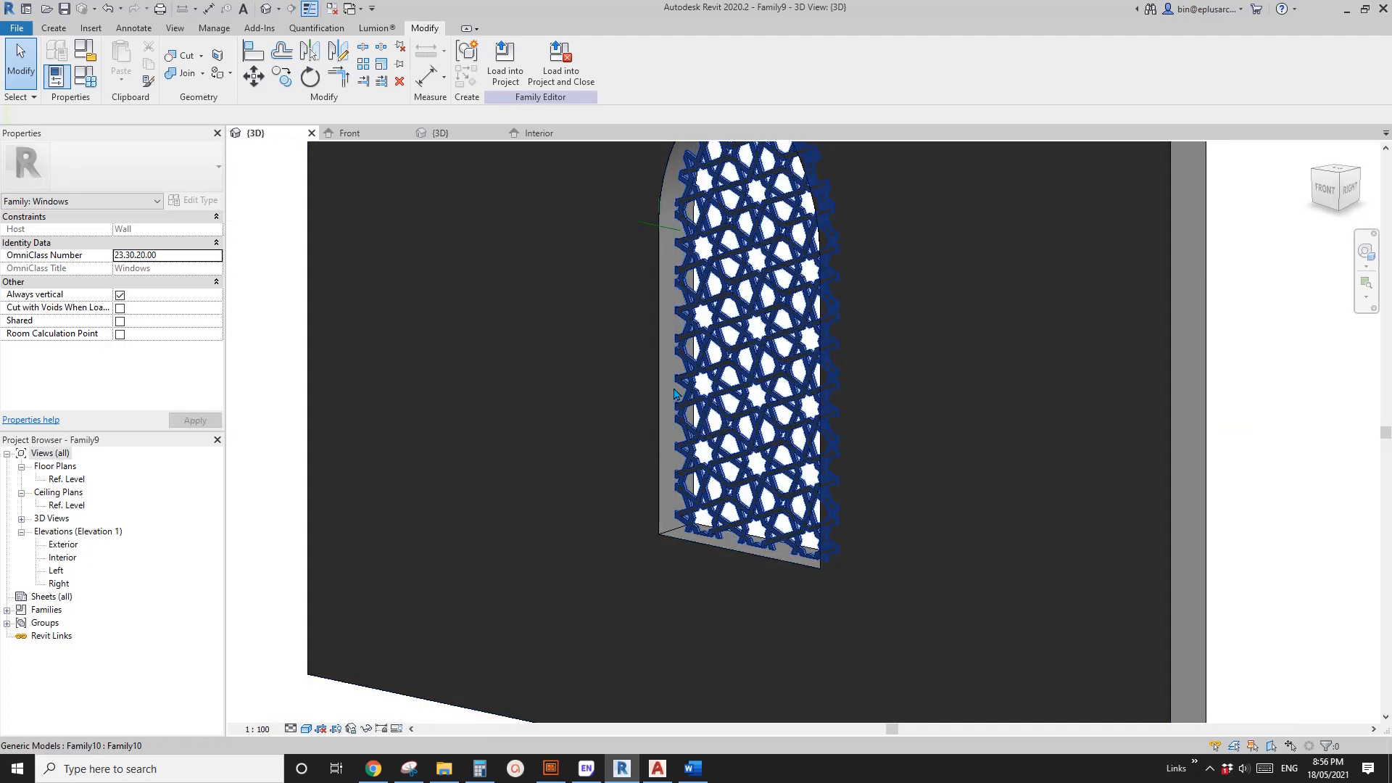
pyautogui.keyDown('shift'); pyautogui.moveTo(681, 523); pyautogui.dragTo(714, 504, button='middle'); pyautogui.keyUp('shift')
pyautogui.scroll(3, 714, 505)
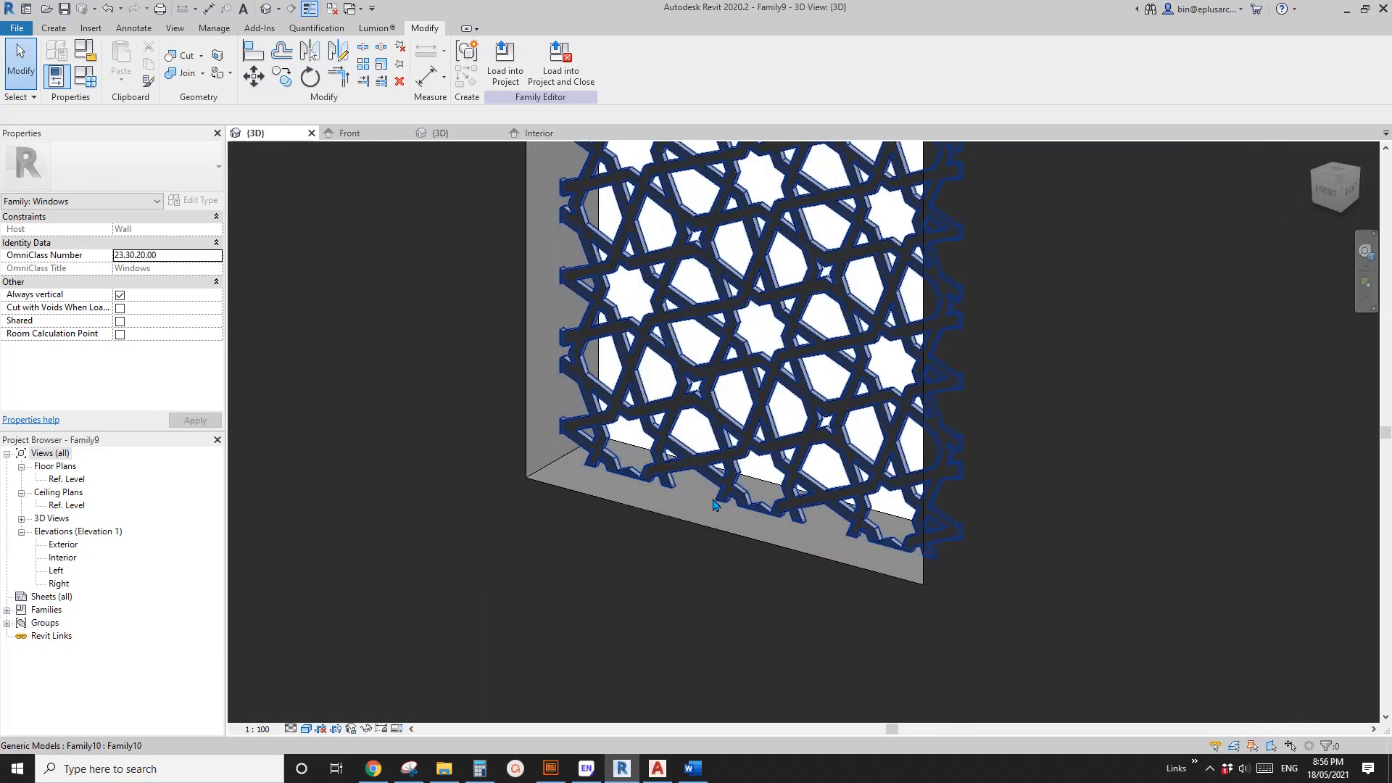
pyautogui.click(713, 503)
pyautogui.scroll(4, 633, 503)
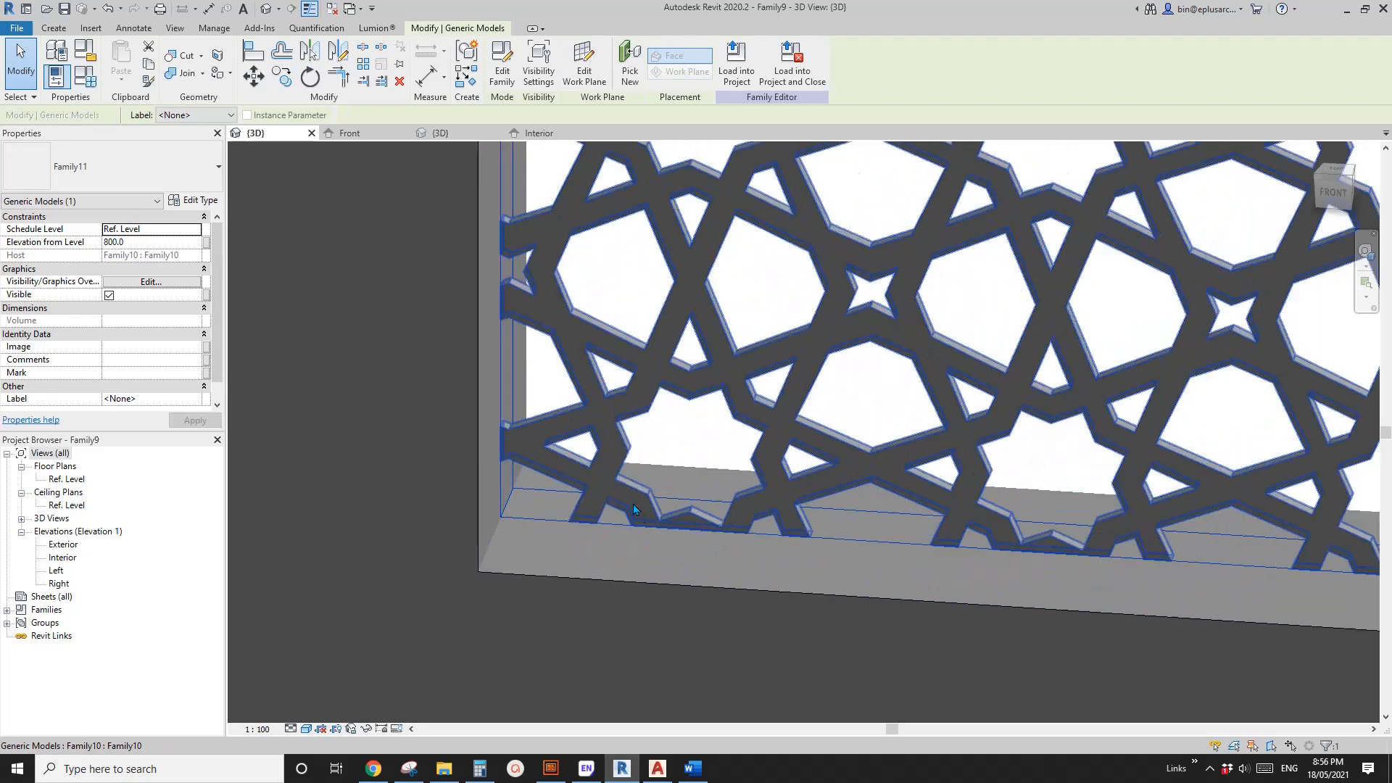
pyautogui.scroll(5, 633, 503)
pyautogui.press('Escape')
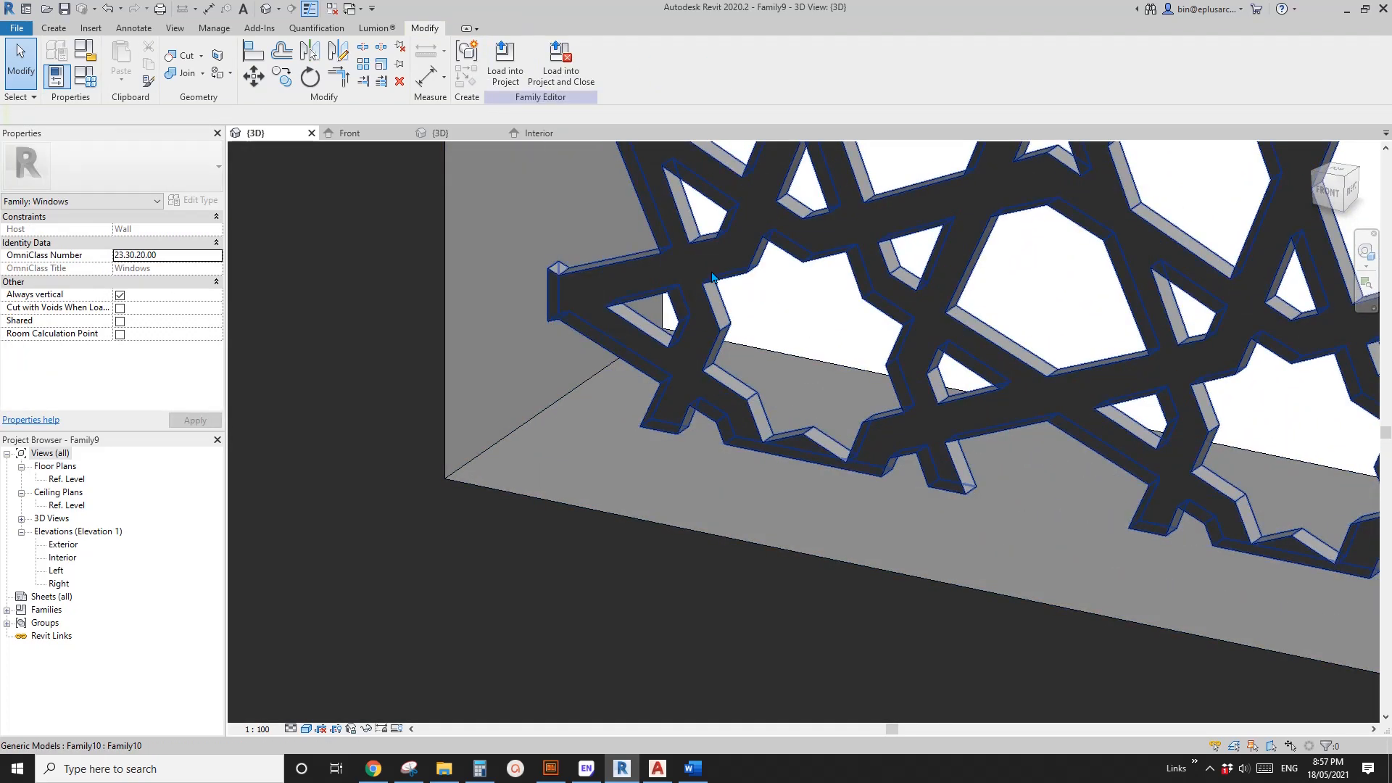
# Compare the void's boundary with the lattice's cut ends close up at the opening's lower corner
pyautogui.click(714, 300)
pyautogui.scroll(6, 699, 335)
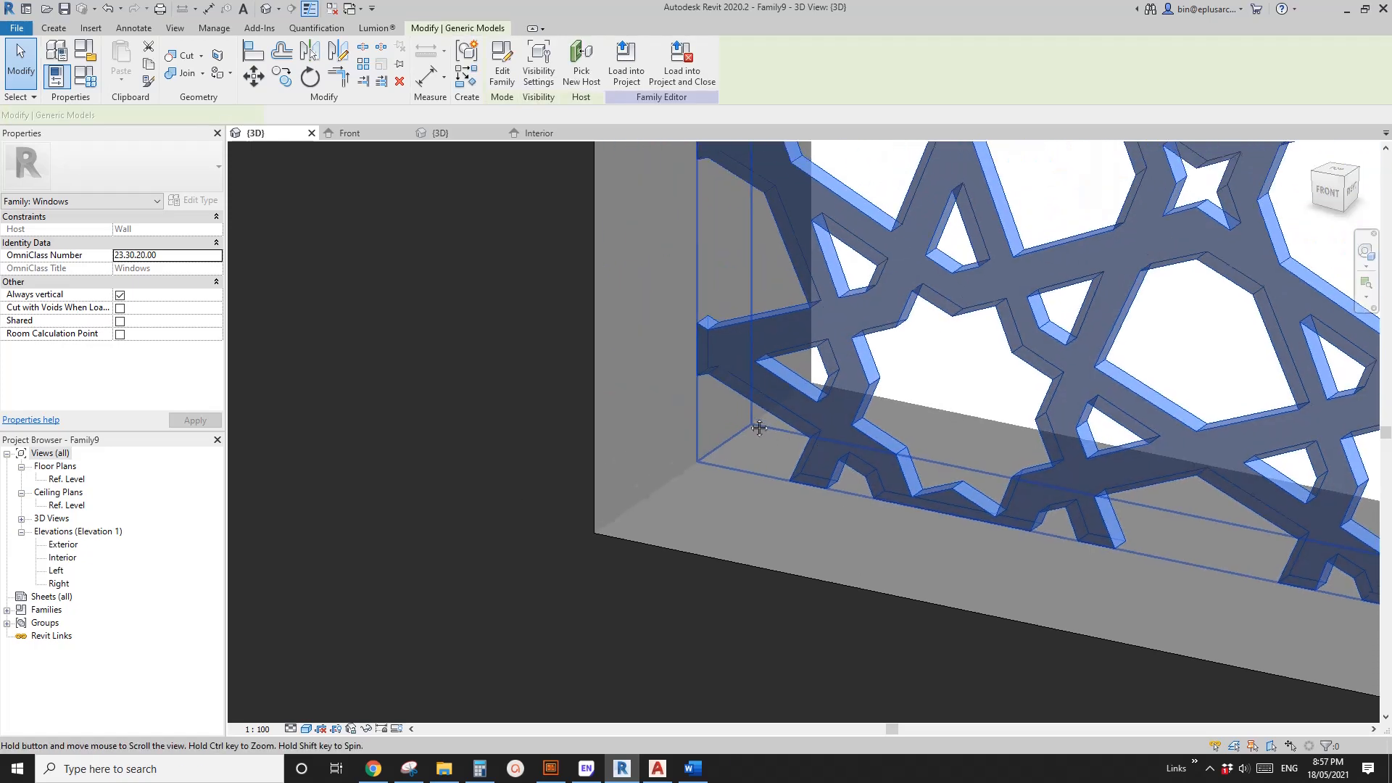
pyautogui.scroll(2, 699, 334)
pyautogui.press('Escape')
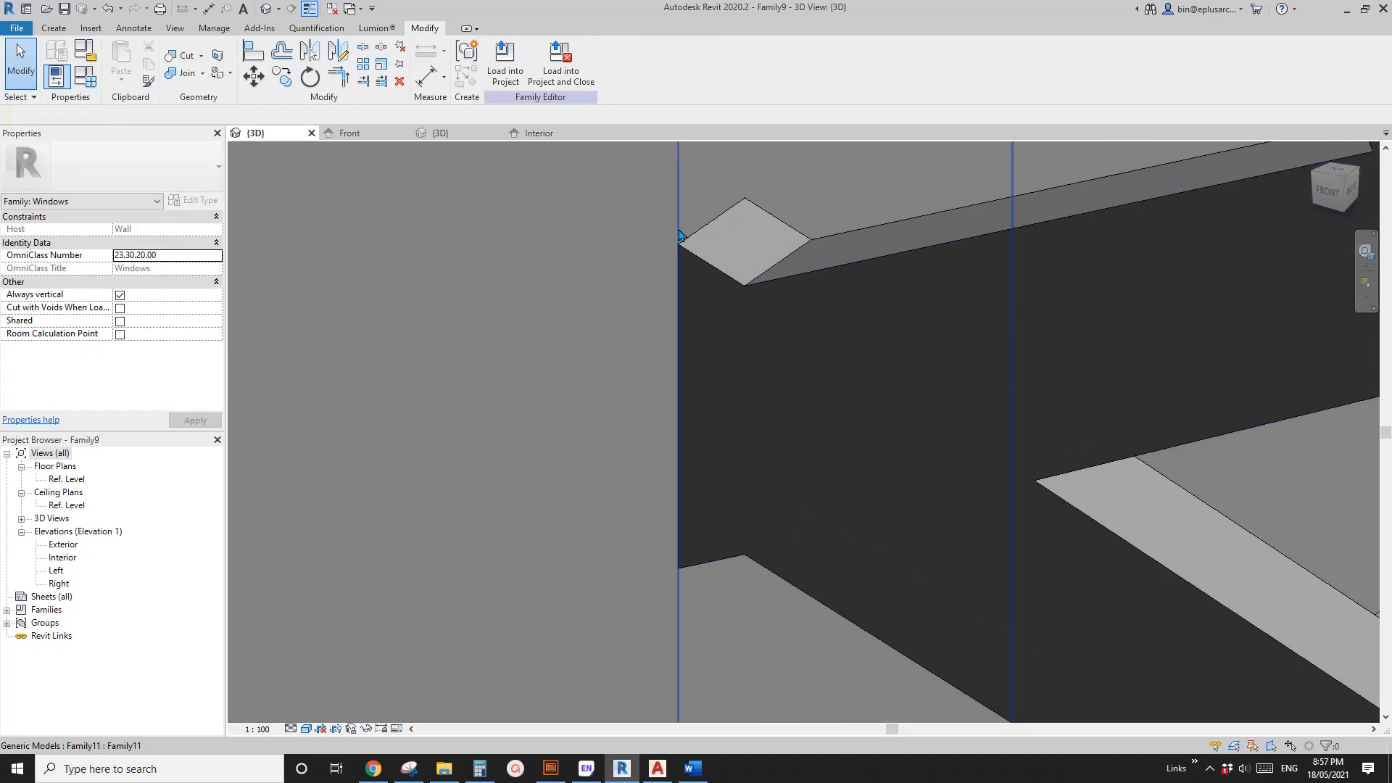
pyautogui.click(680, 220)
pyautogui.scroll(2, 730, 261)
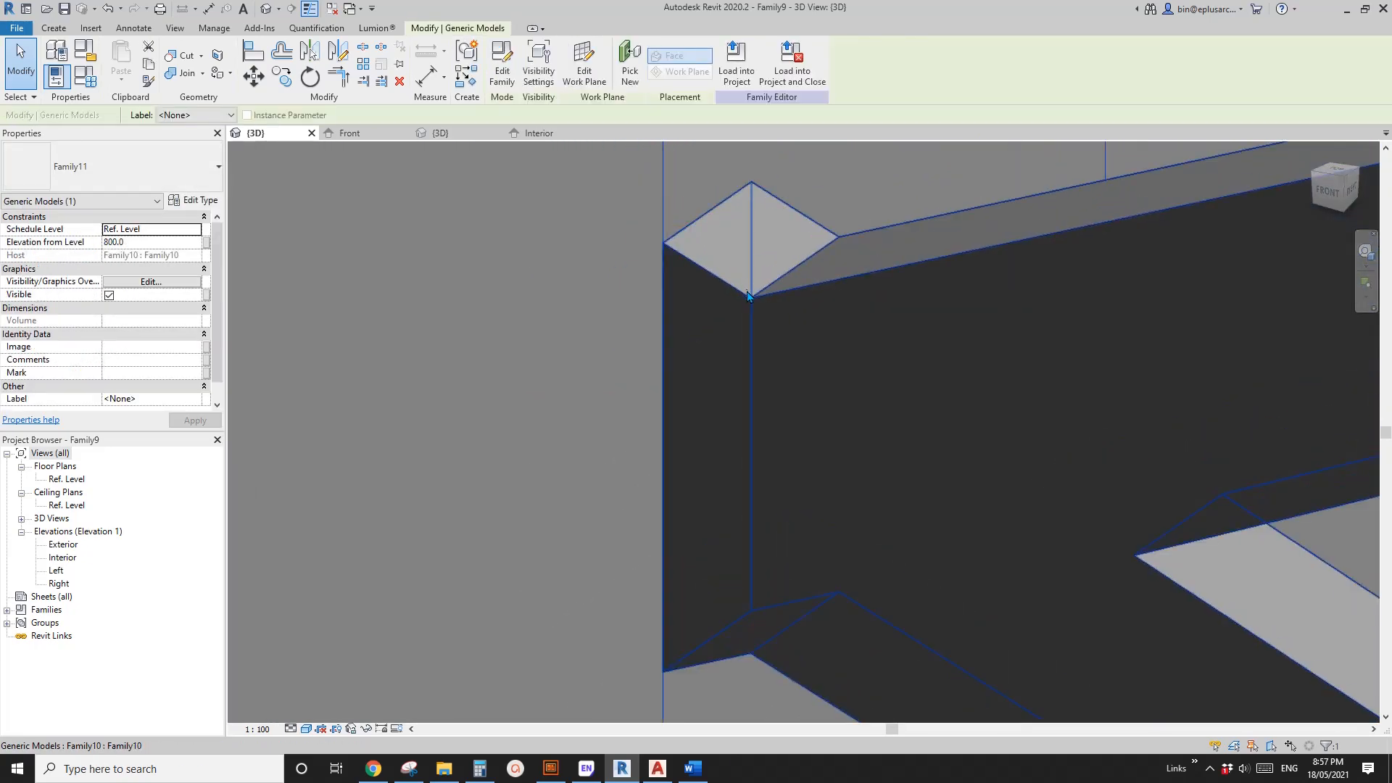
pyautogui.scroll(2, 749, 303)
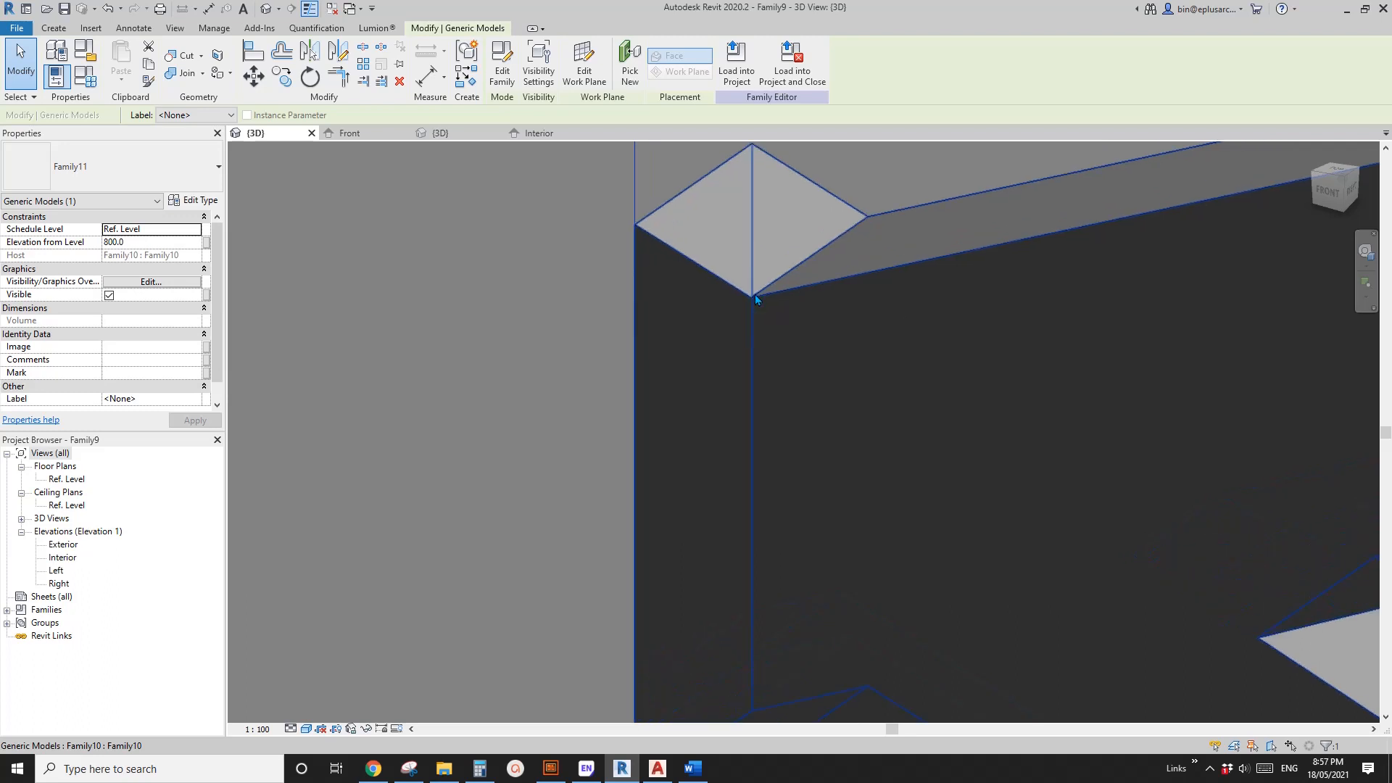
pyautogui.scroll(1, 749, 299)
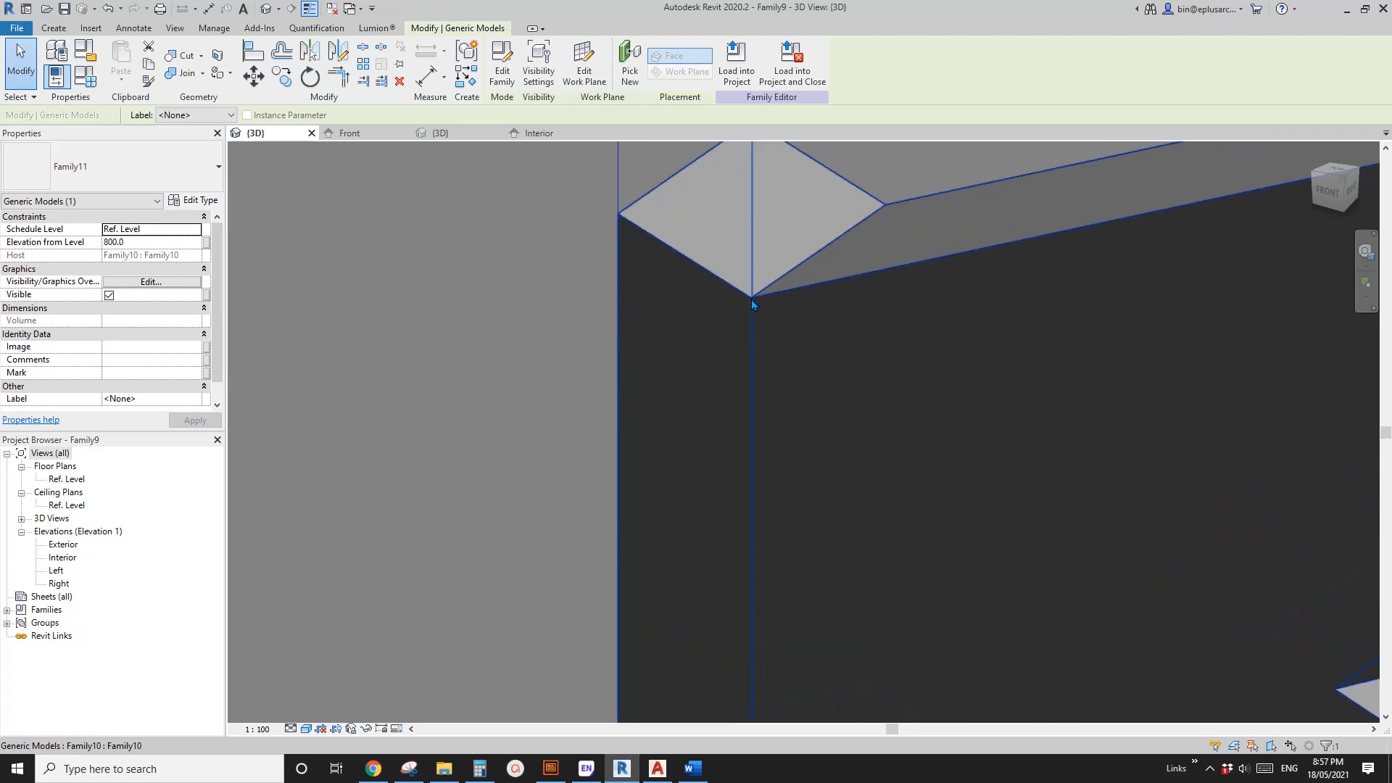
pyautogui.scroll(2, 751, 297)
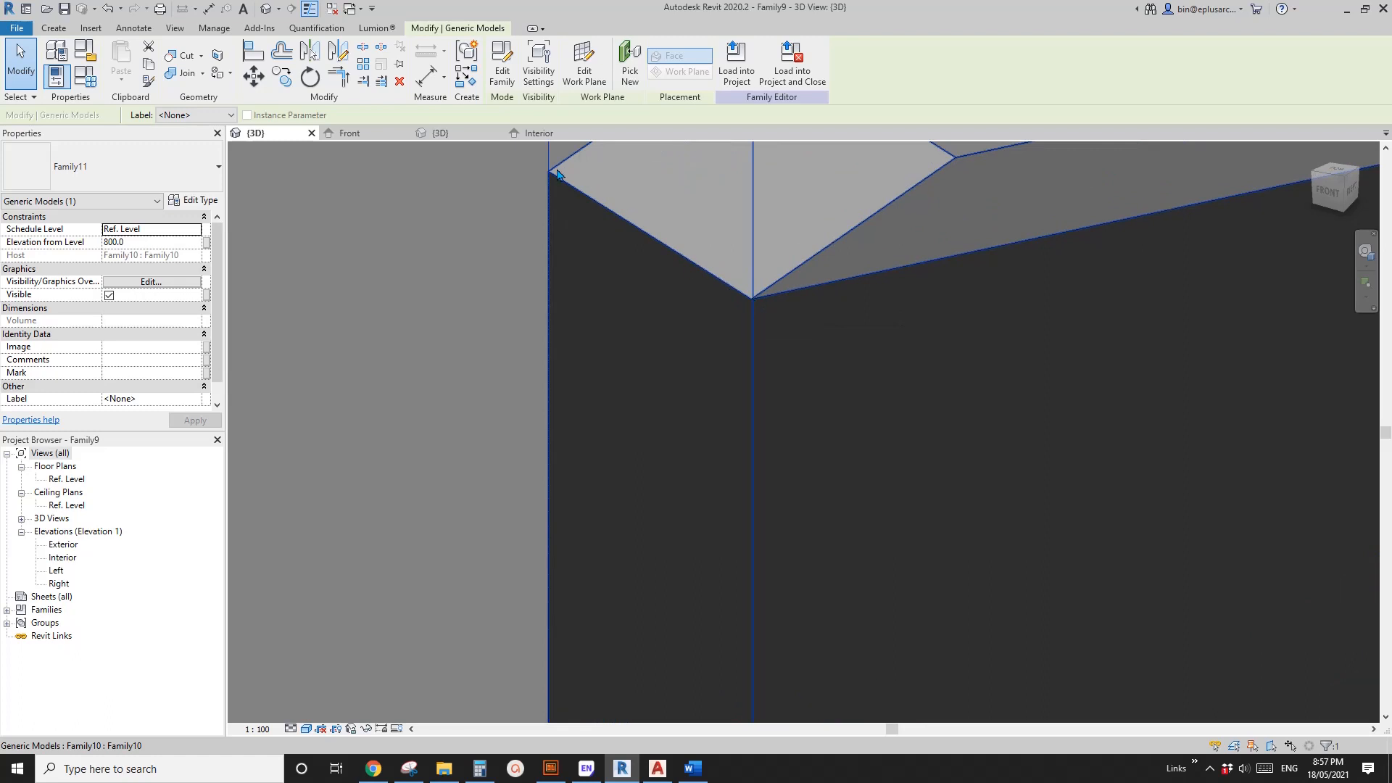
pyautogui.scroll(2, 754, 302)
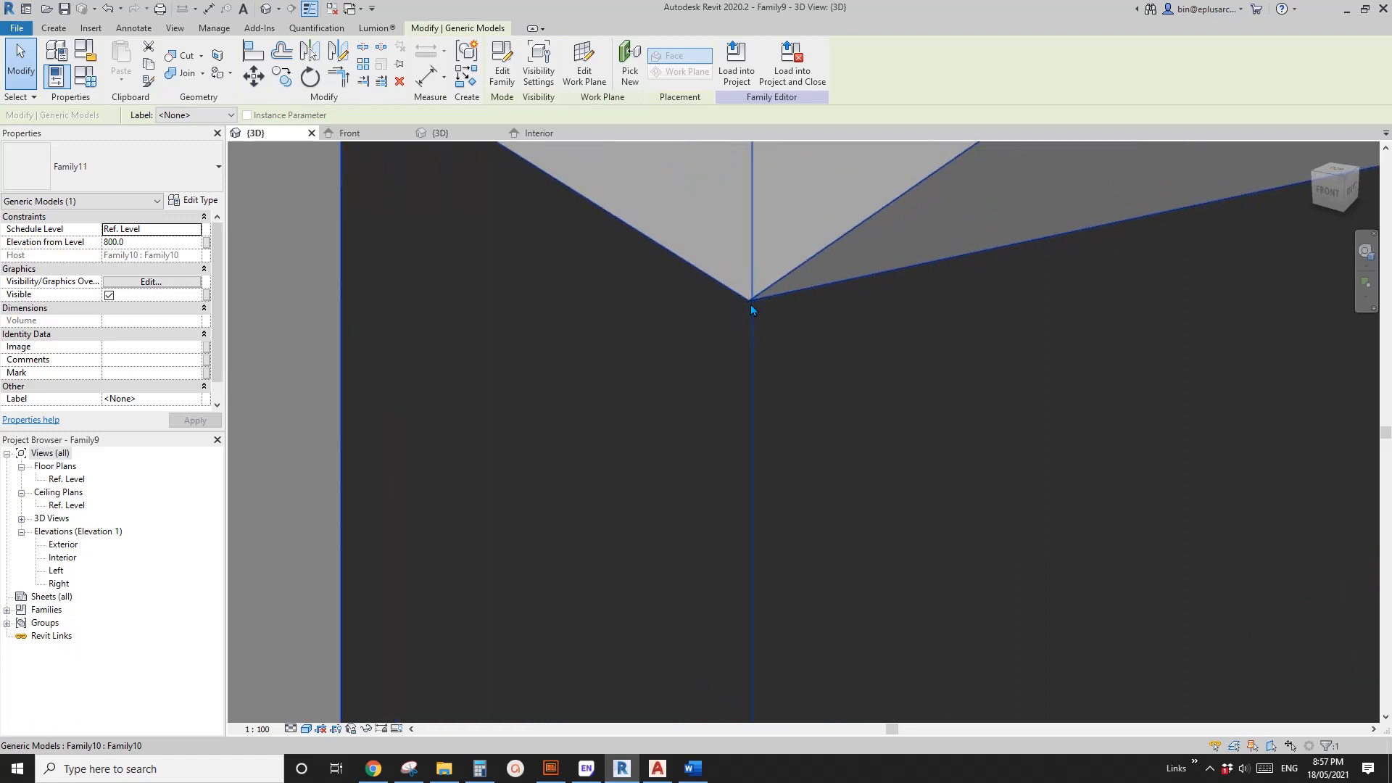
pyautogui.scroll(-4, 755, 316)
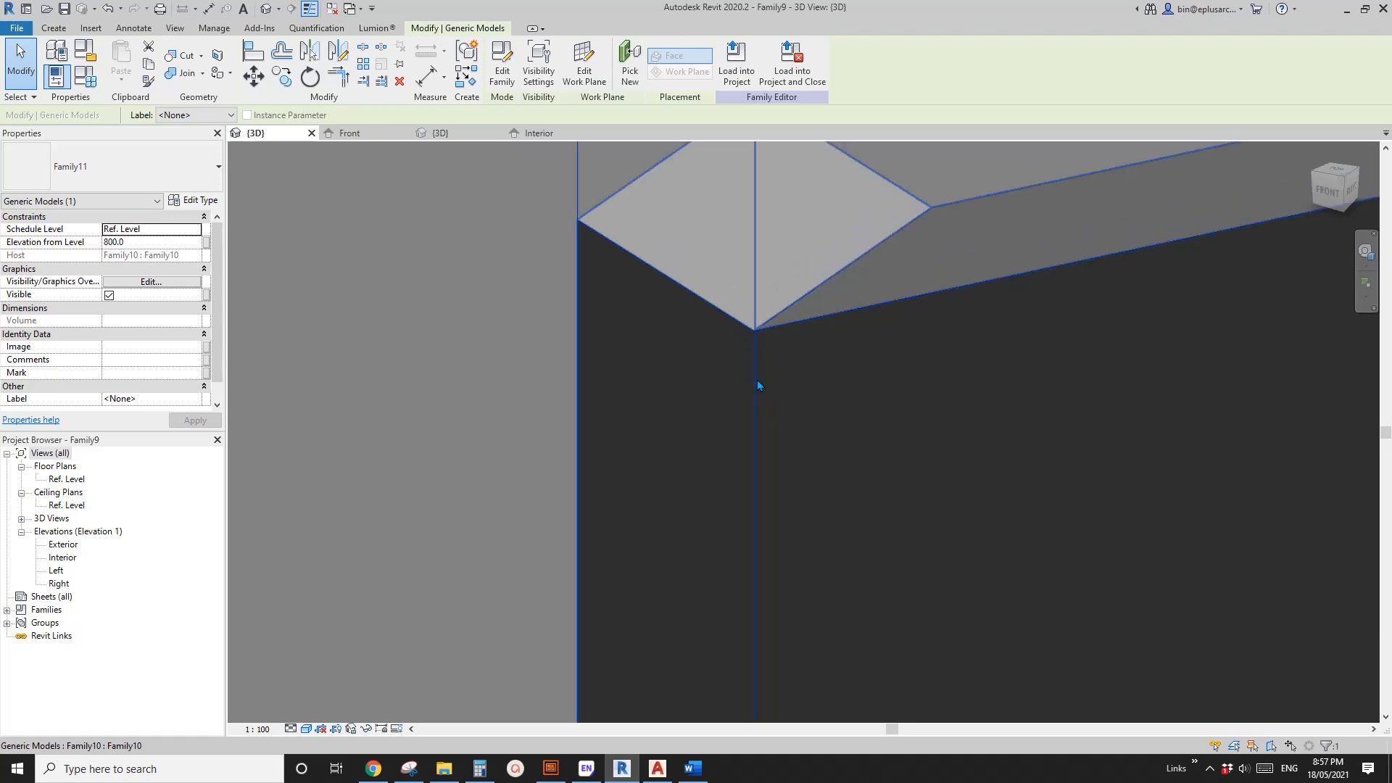
pyautogui.scroll(-2, 769, 400)
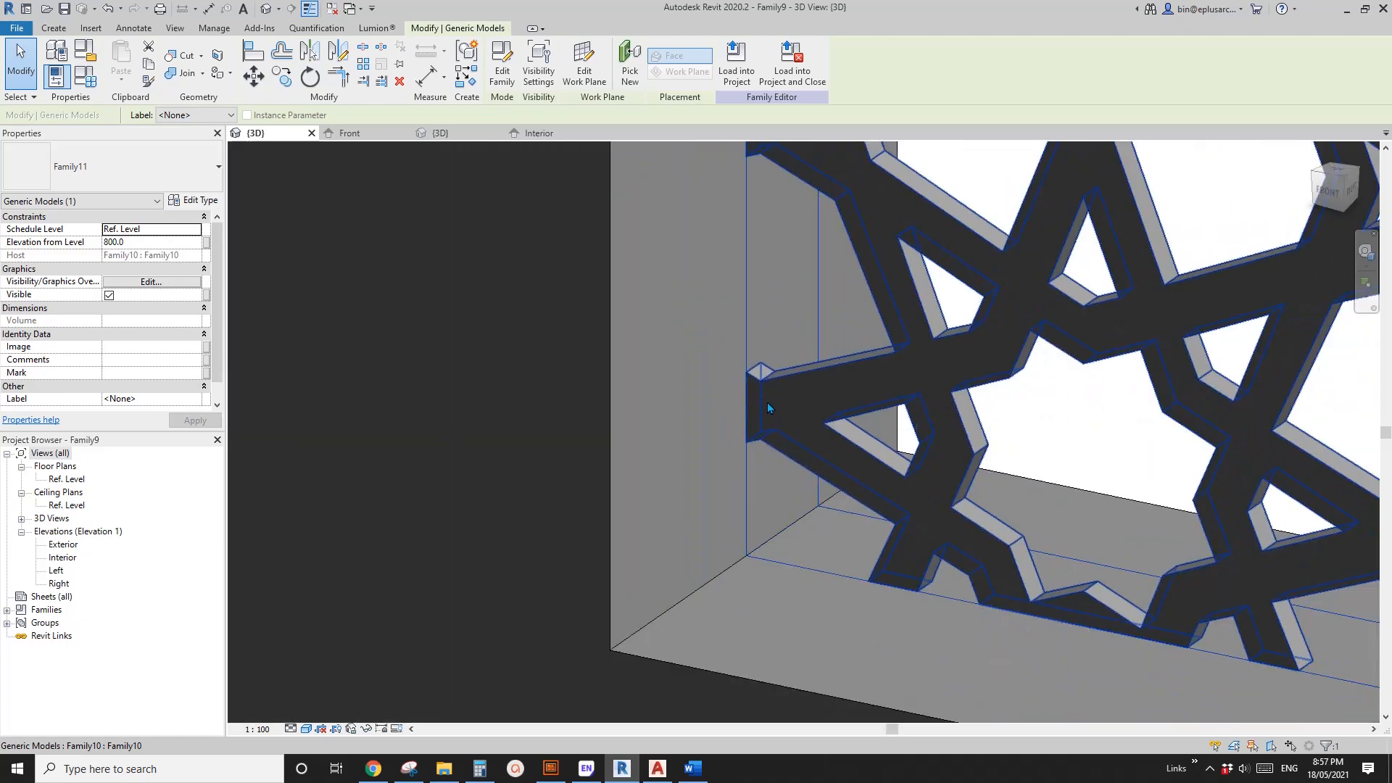
pyautogui.scroll(-3, 671, 398)
pyautogui.press('Escape')
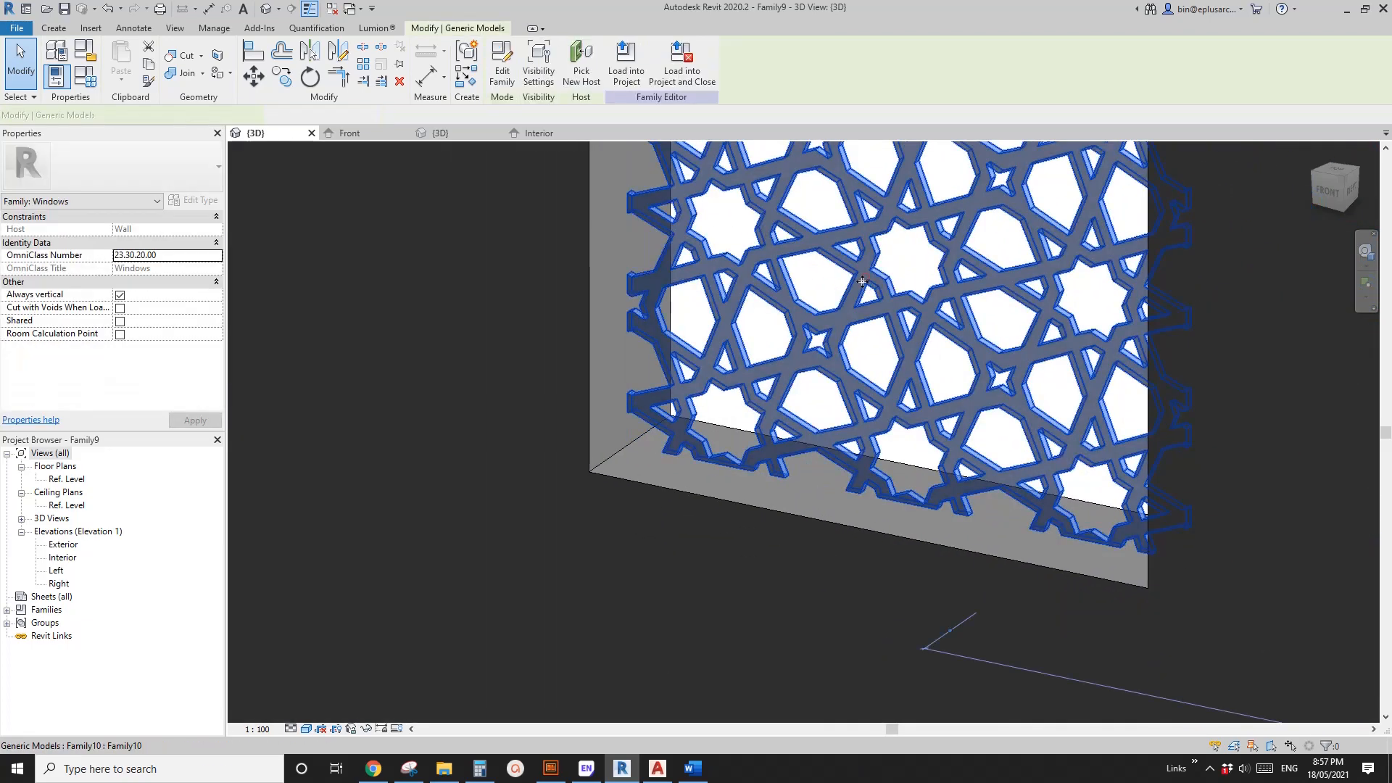
pyautogui.scroll(-2, 841, 358)
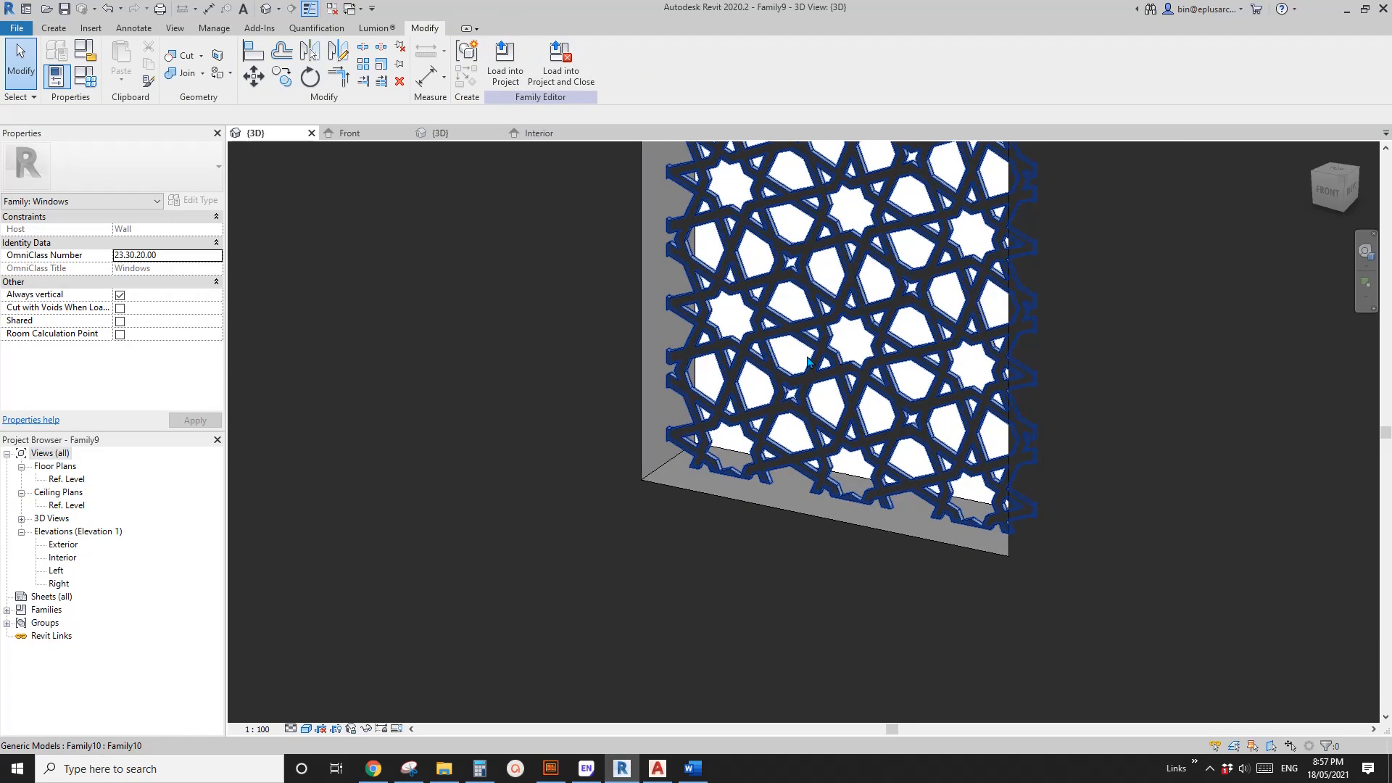
pyautogui.scroll(-6, 807, 361)
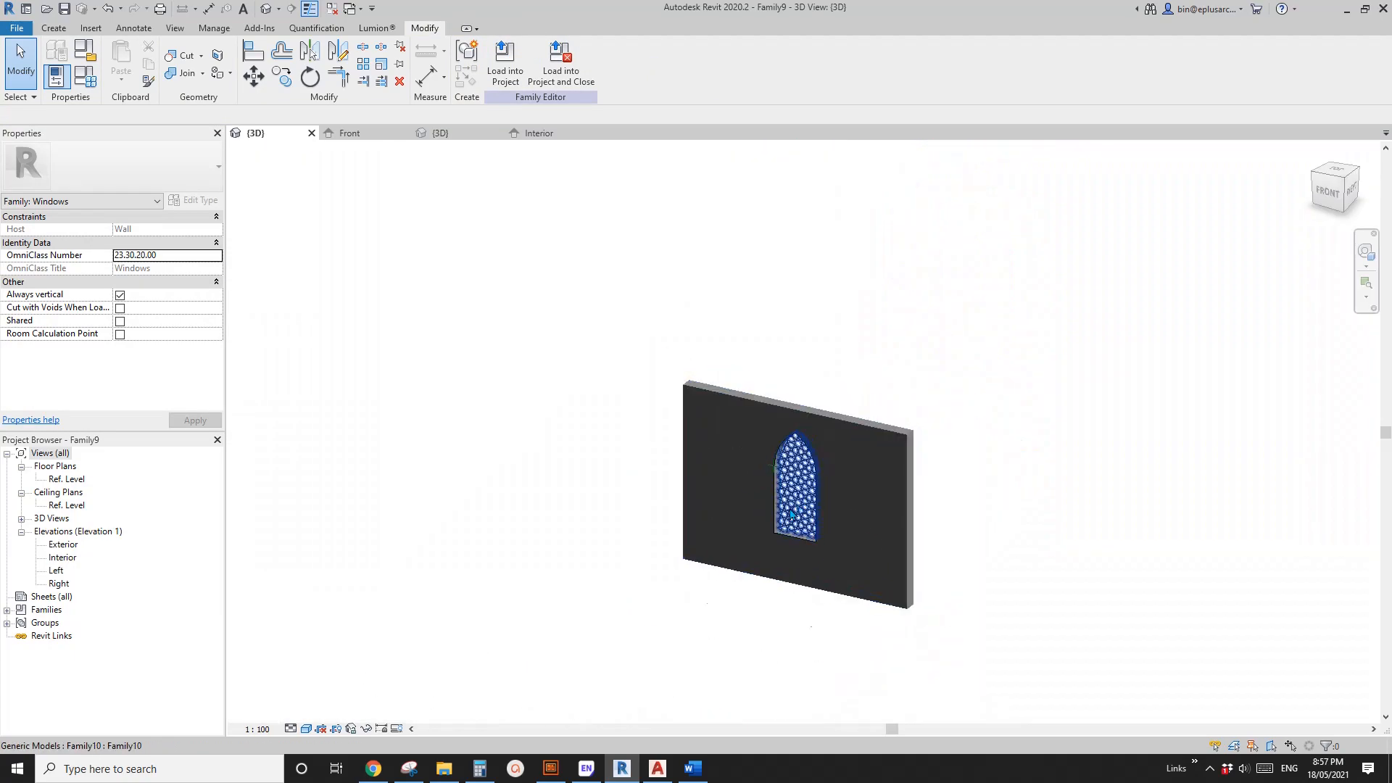
# Flex the window family's Width by trying 944 and settling on 945
pyautogui.scroll(3, 792, 513)
pyautogui.click(87, 72)
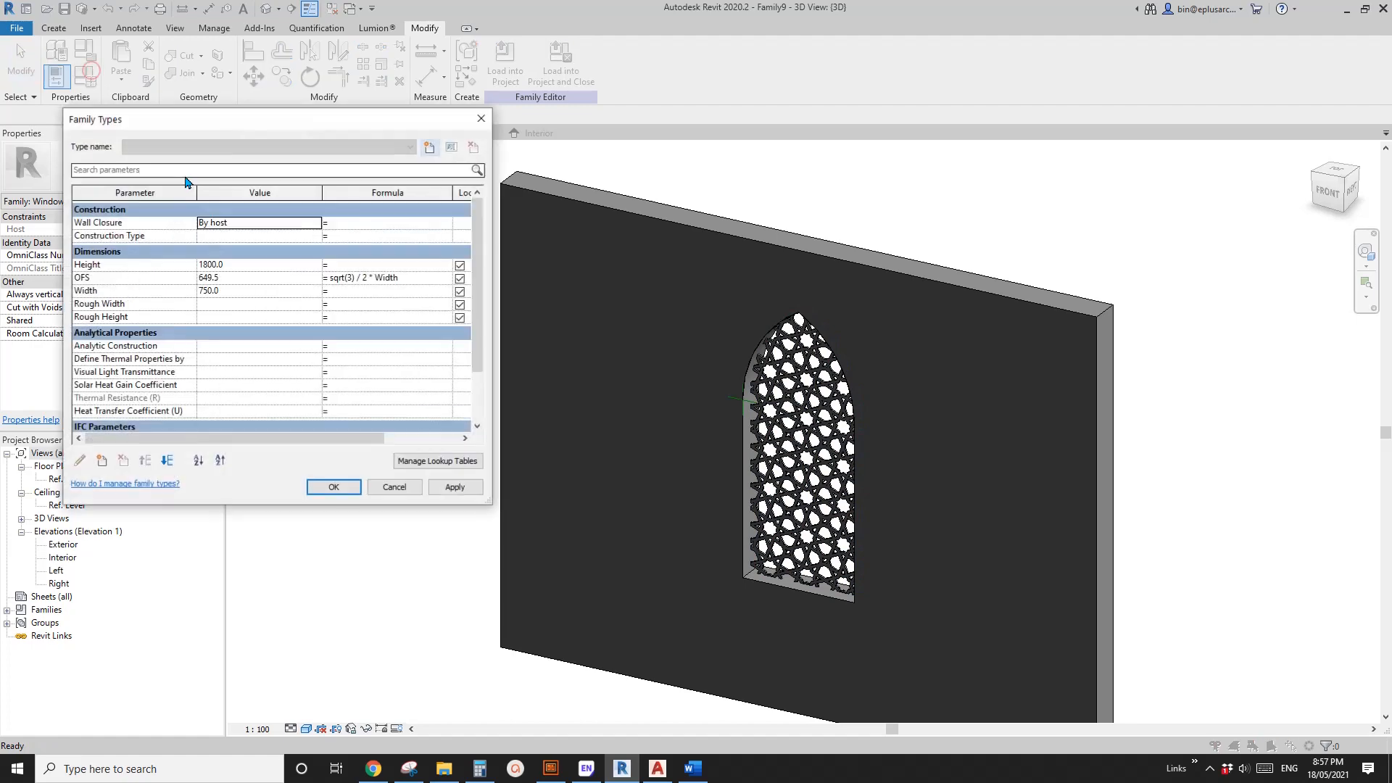
pyautogui.click(221, 314)
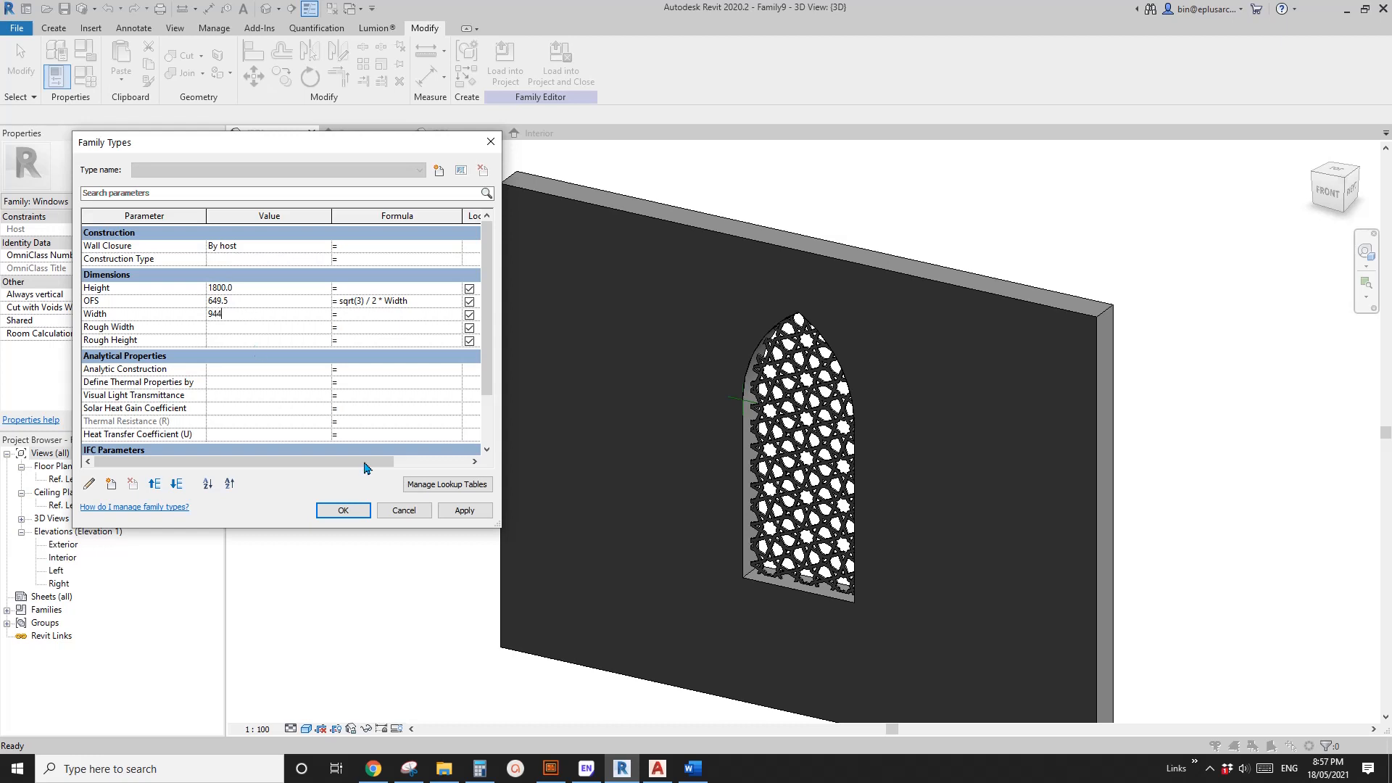
pyautogui.click(464, 510)
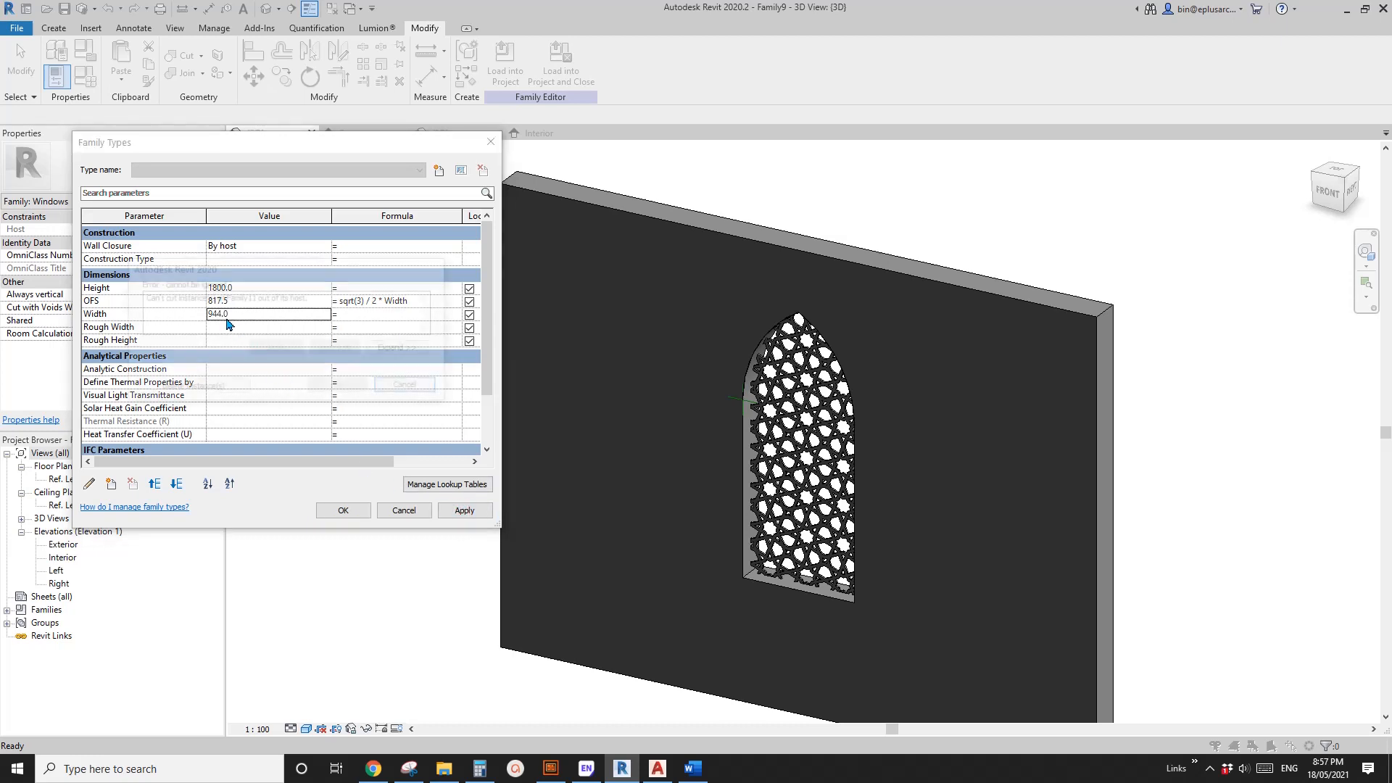
pyautogui.moveTo(285, 276); pyautogui.dragTo(421, 322)
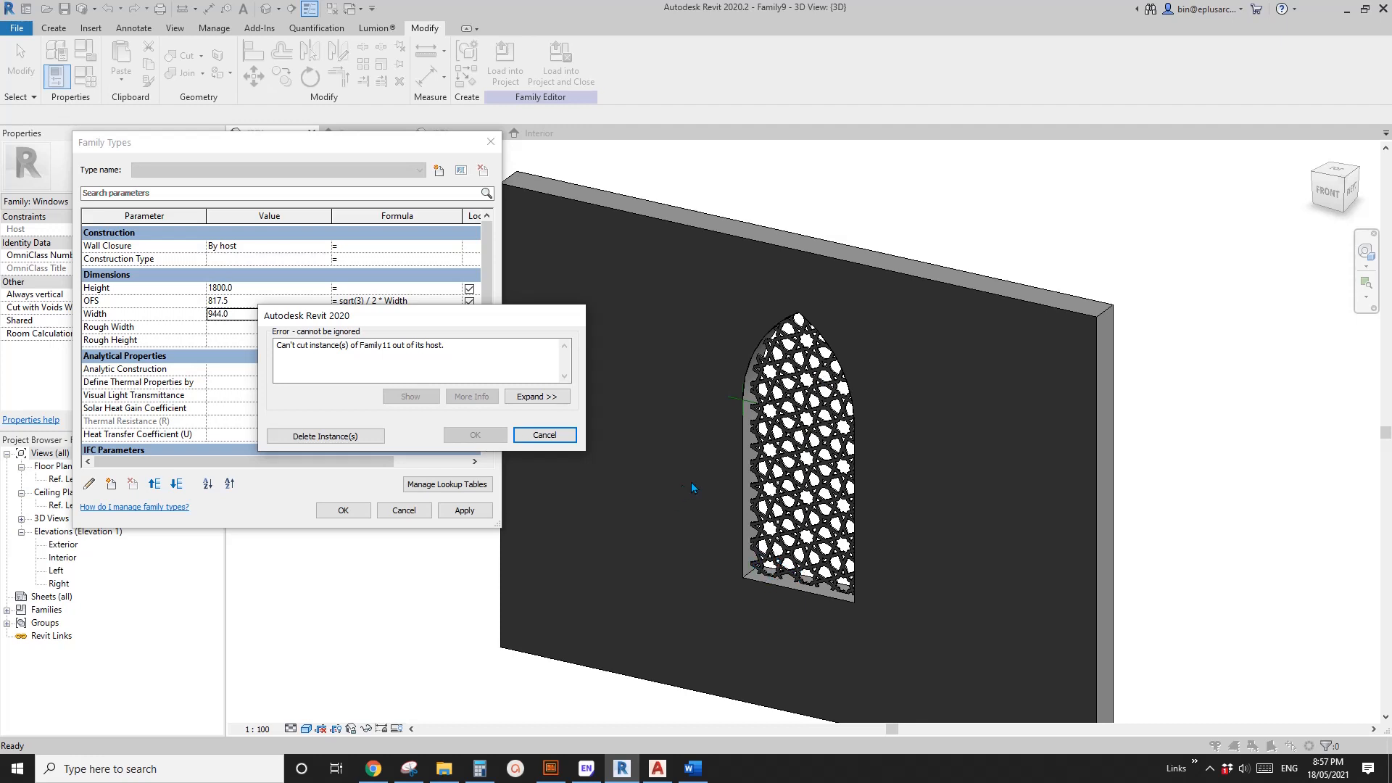
pyautogui.click(544, 434)
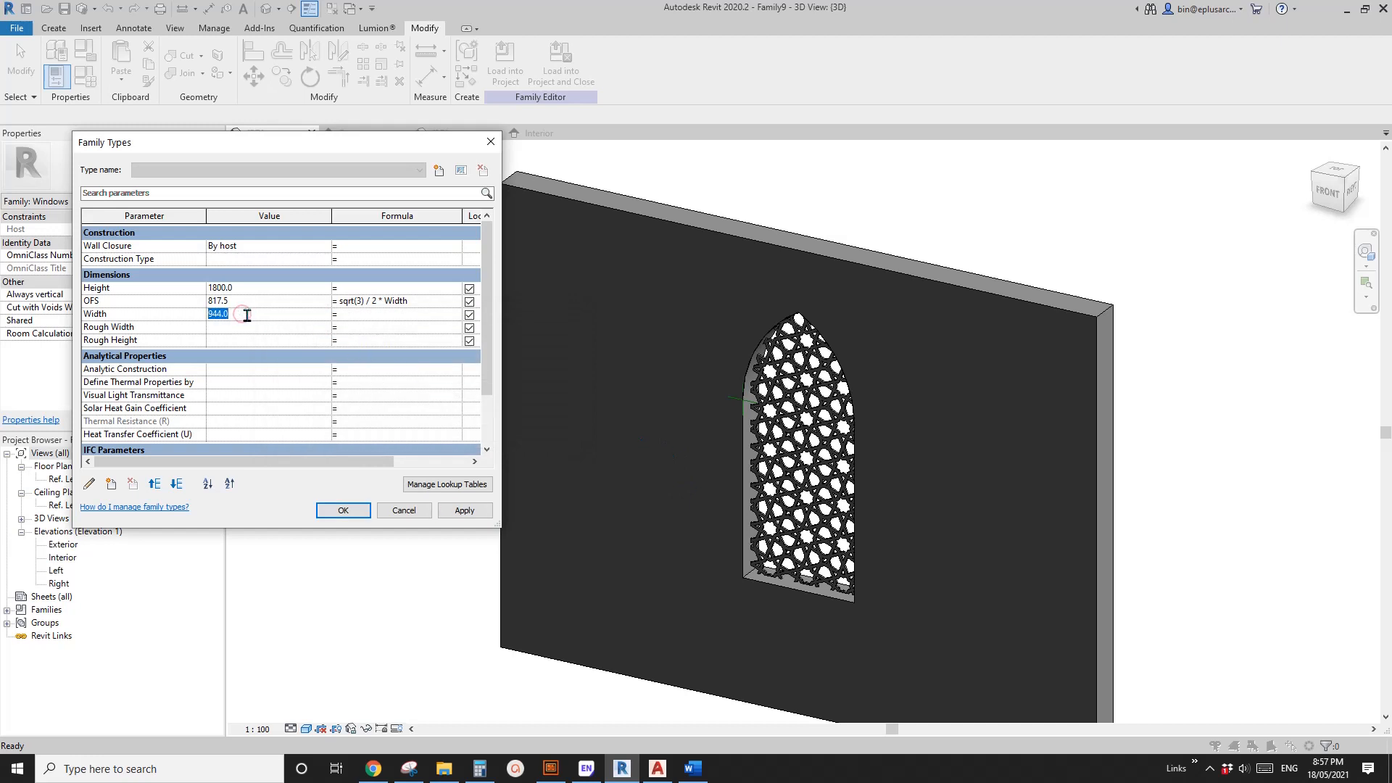
pyautogui.write('945')
pyautogui.click(464, 510)
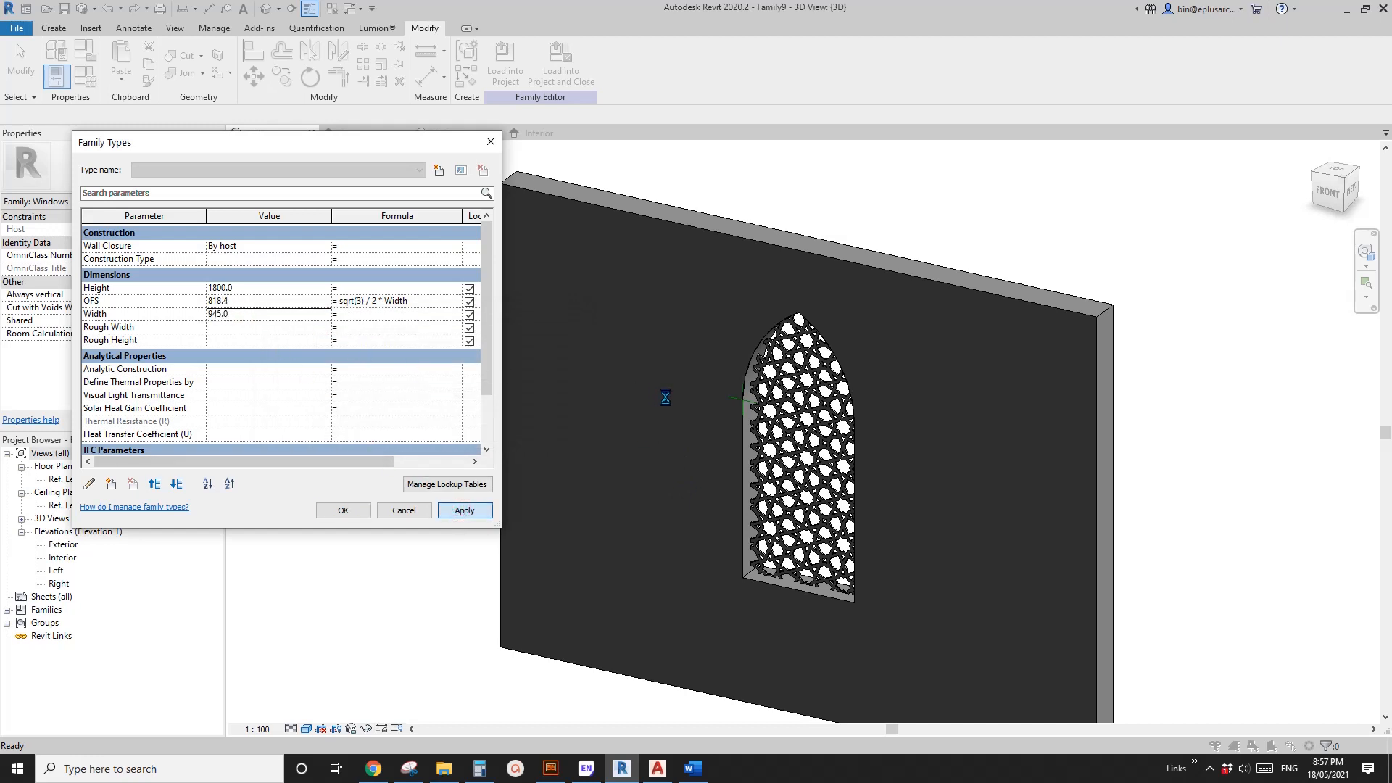
# Try another Width value for the window family
pyautogui.click(242, 317)
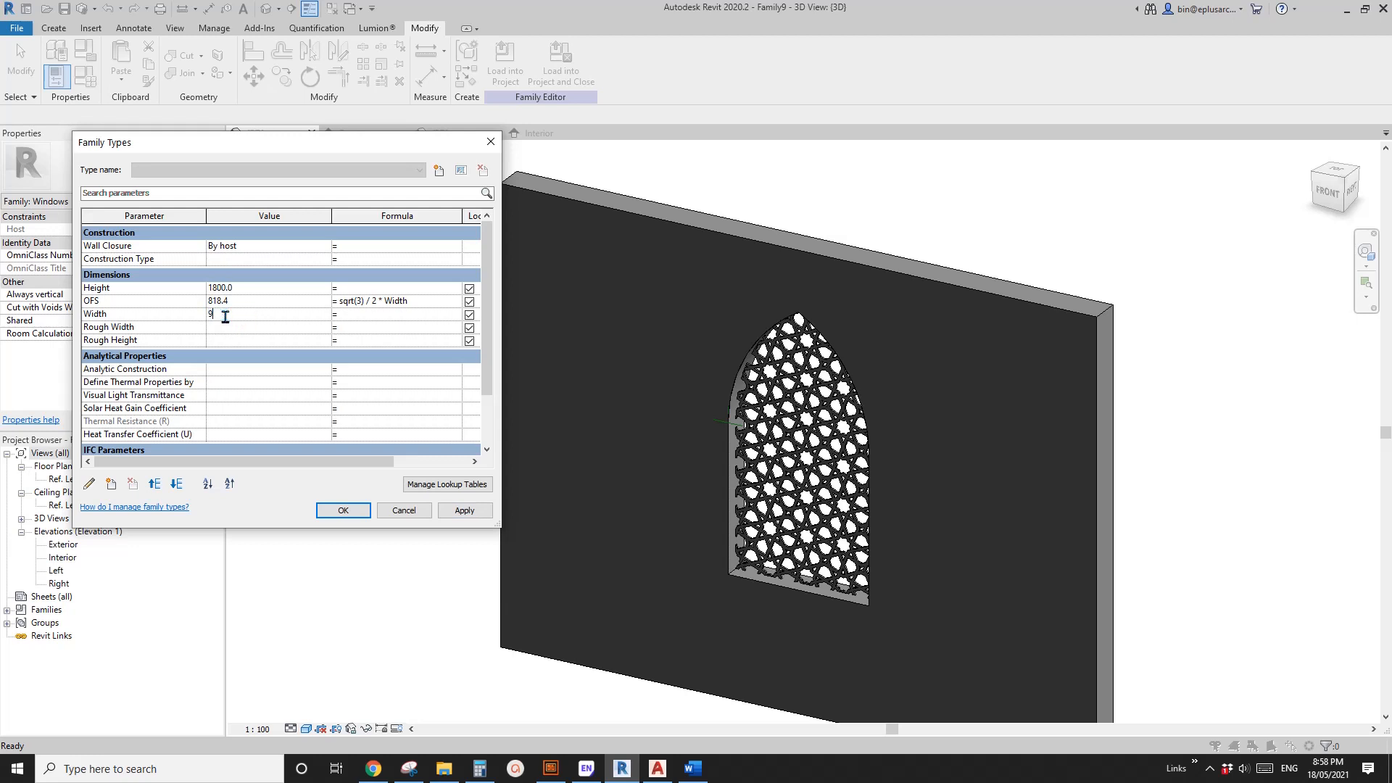
pyautogui.click(464, 512)
pyautogui.click(464, 512)
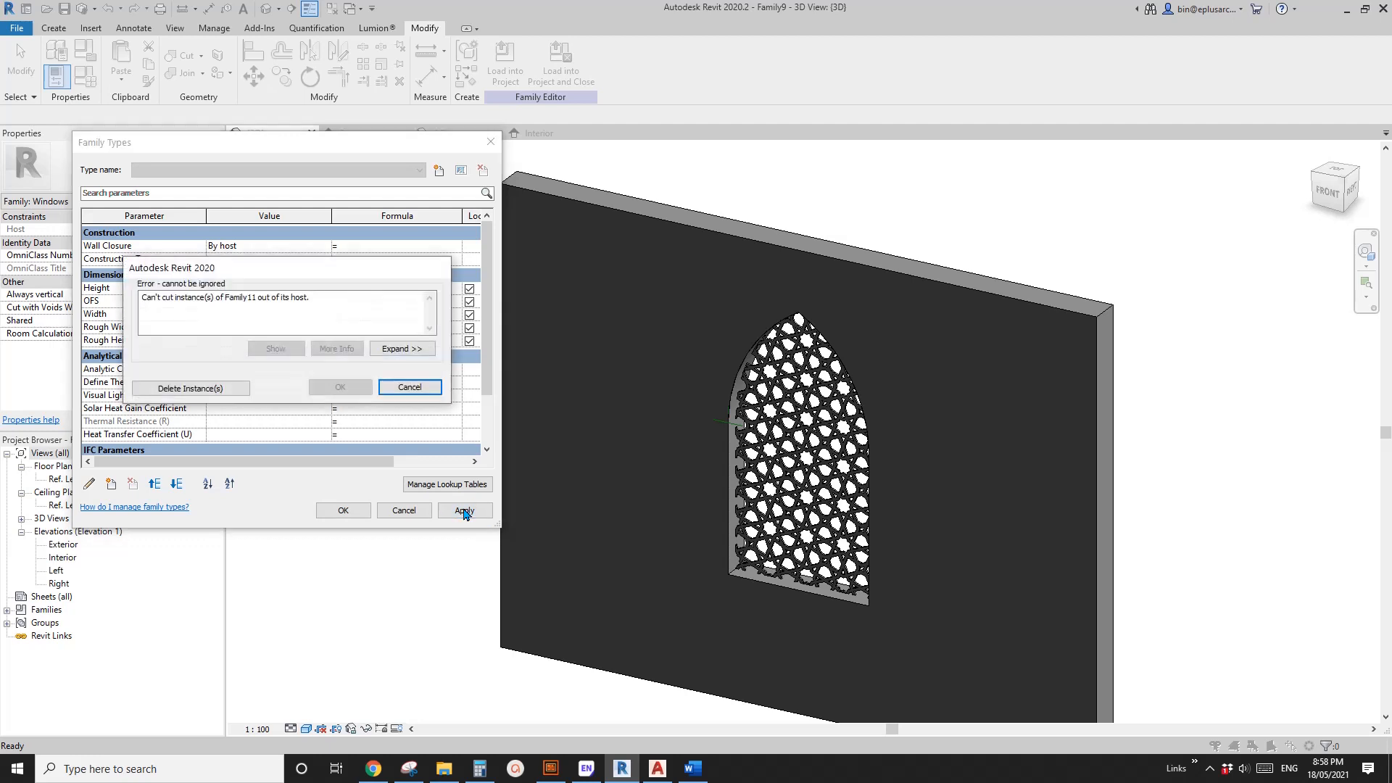
pyautogui.click(414, 393)
pyautogui.click(405, 385)
pyautogui.press('Escape')
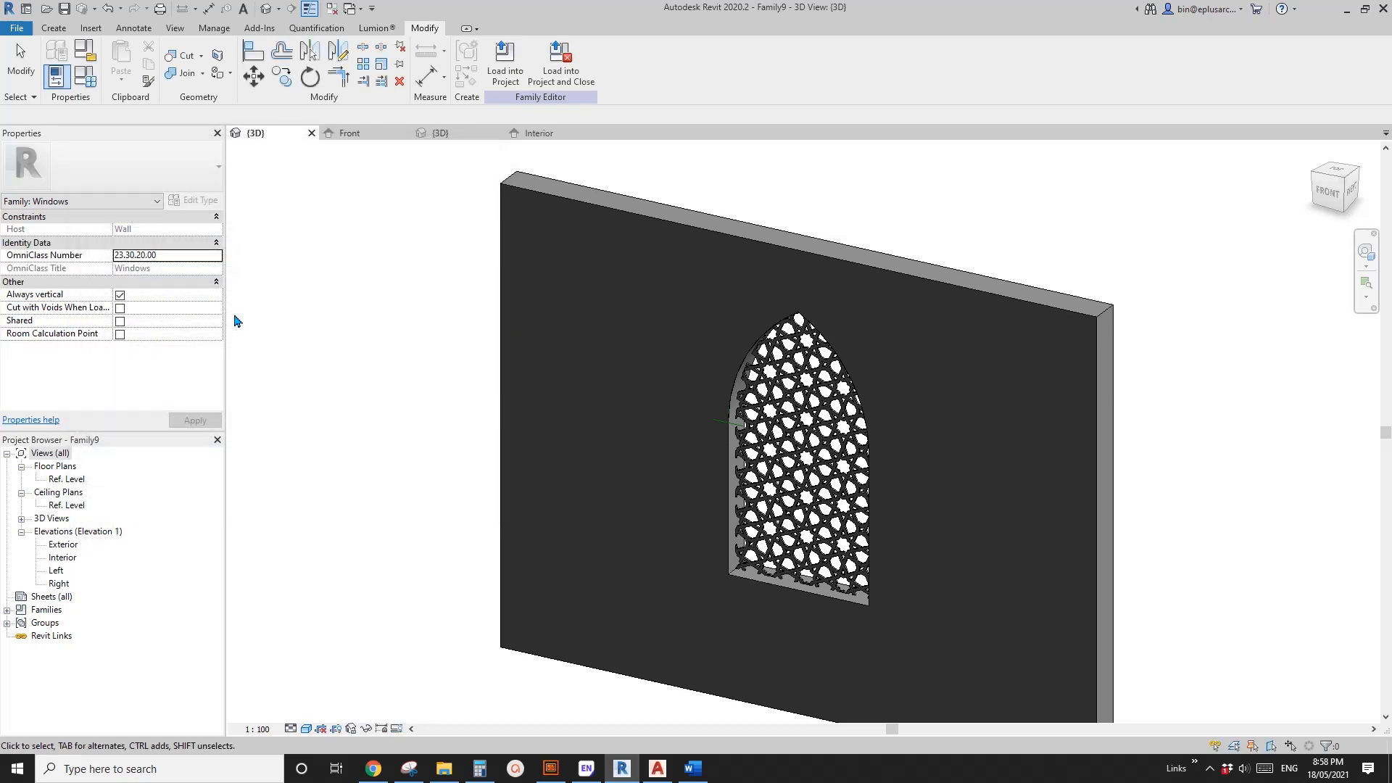
# Examine the trimmed lattice inside the arched opening from both sides in 3D
pyautogui.scroll(3, 1043, 535)
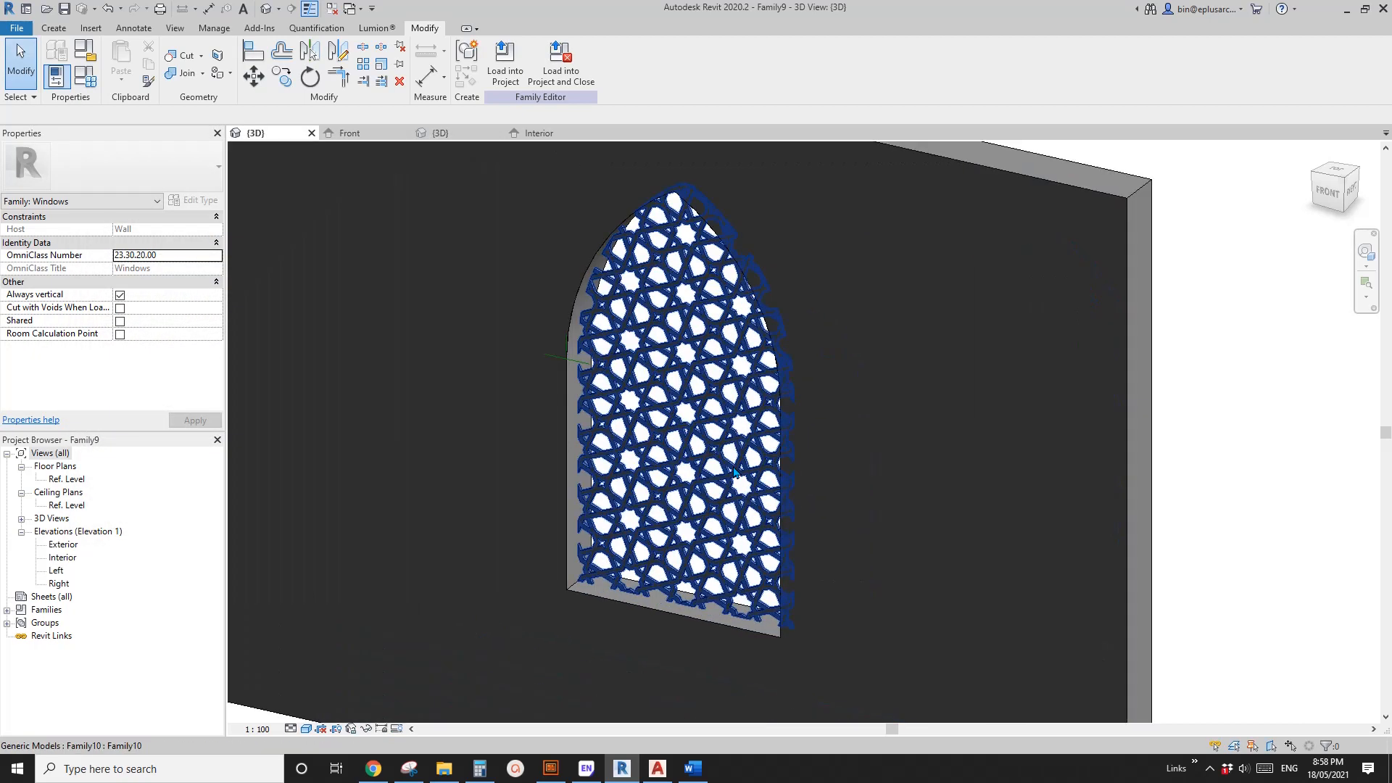
pyautogui.click(741, 479)
pyautogui.scroll(3, 740, 479)
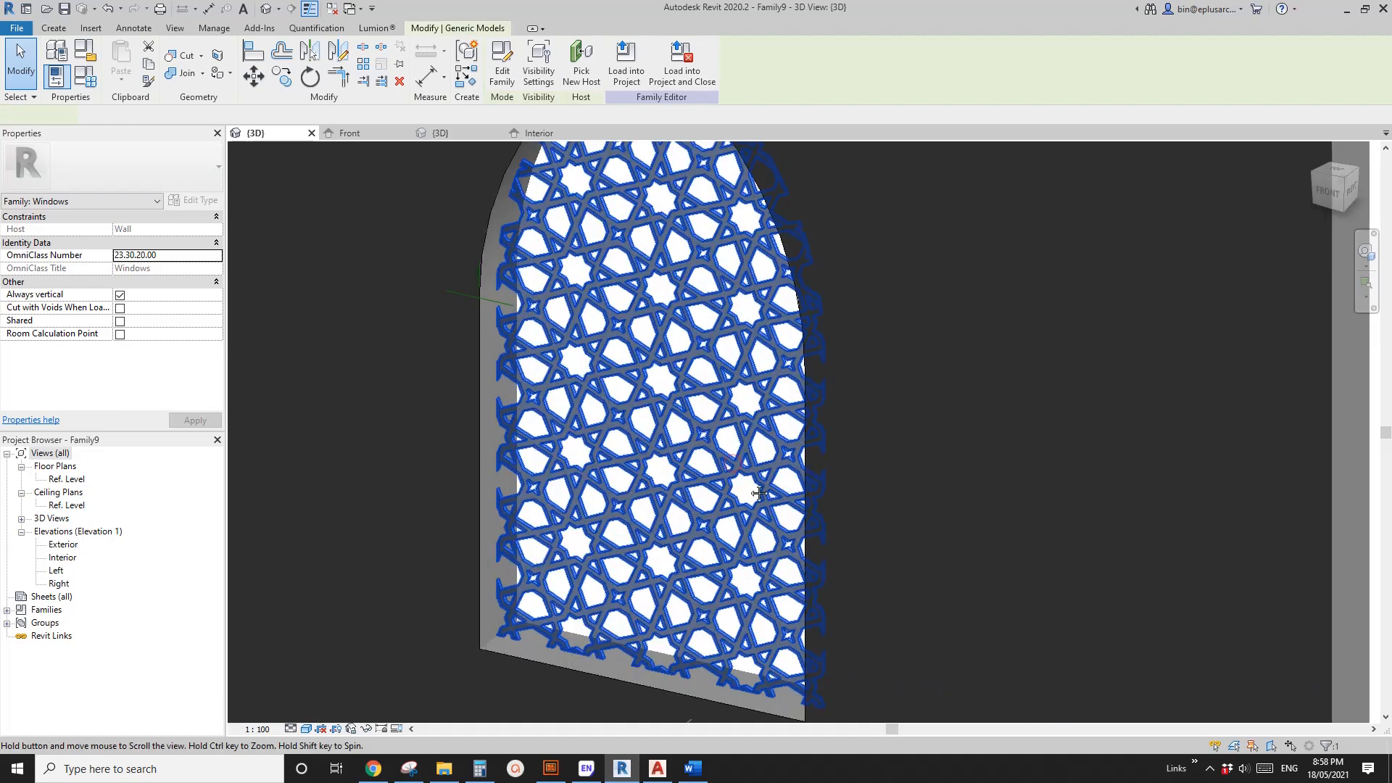
pyautogui.scroll(-2, 739, 478)
pyautogui.keyDown('shift'); pyautogui.moveTo(729, 495); pyautogui.dragTo(954, 525, button='middle'); pyautogui.keyUp('shift')
pyautogui.press('Escape')
pyautogui.scroll(-1, 884, 502)
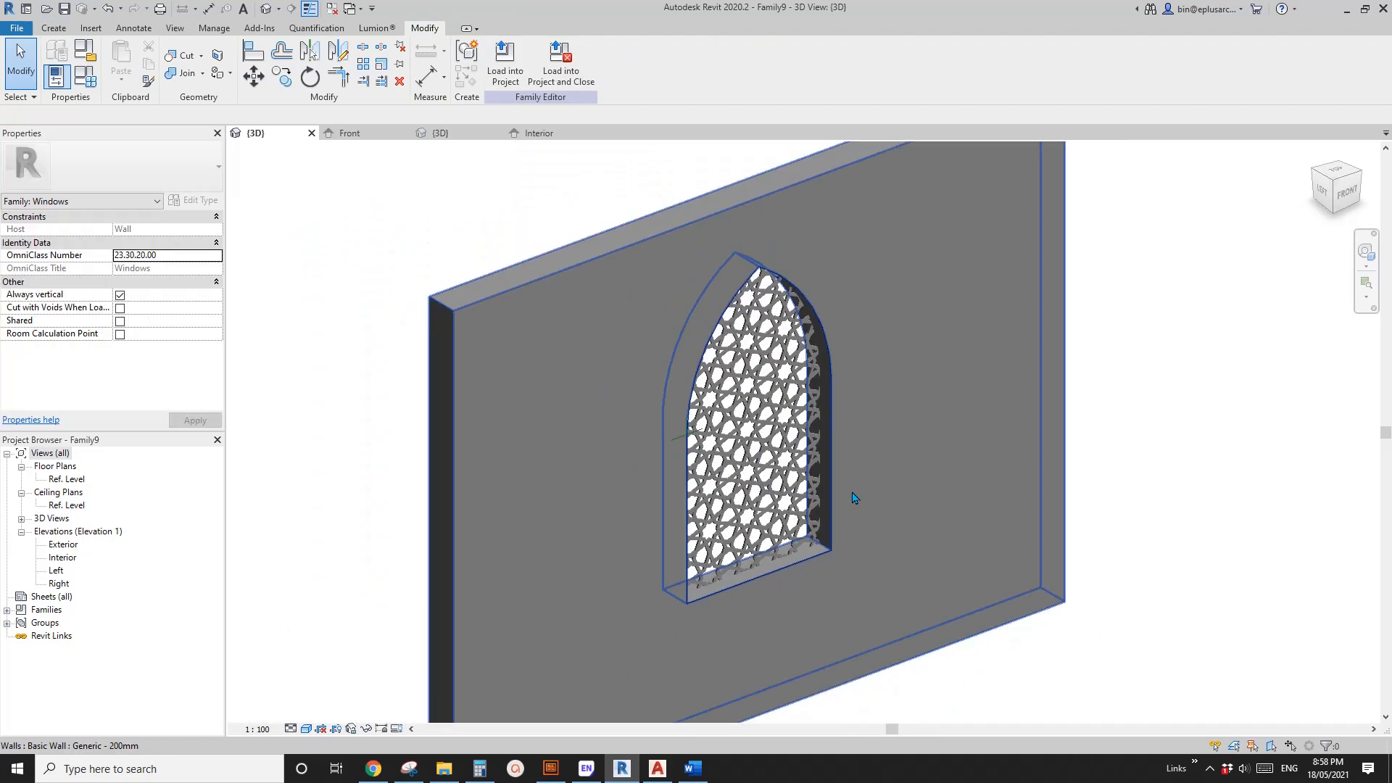
pyautogui.keyDown('shift'); pyautogui.moveTo(855, 497); pyautogui.dragTo(808, 491, button='middle'); pyautogui.keyUp('shift')
# Review the Width in the family types and inspect the arched lattice head-on in the wall
pyautogui.click(85, 77)
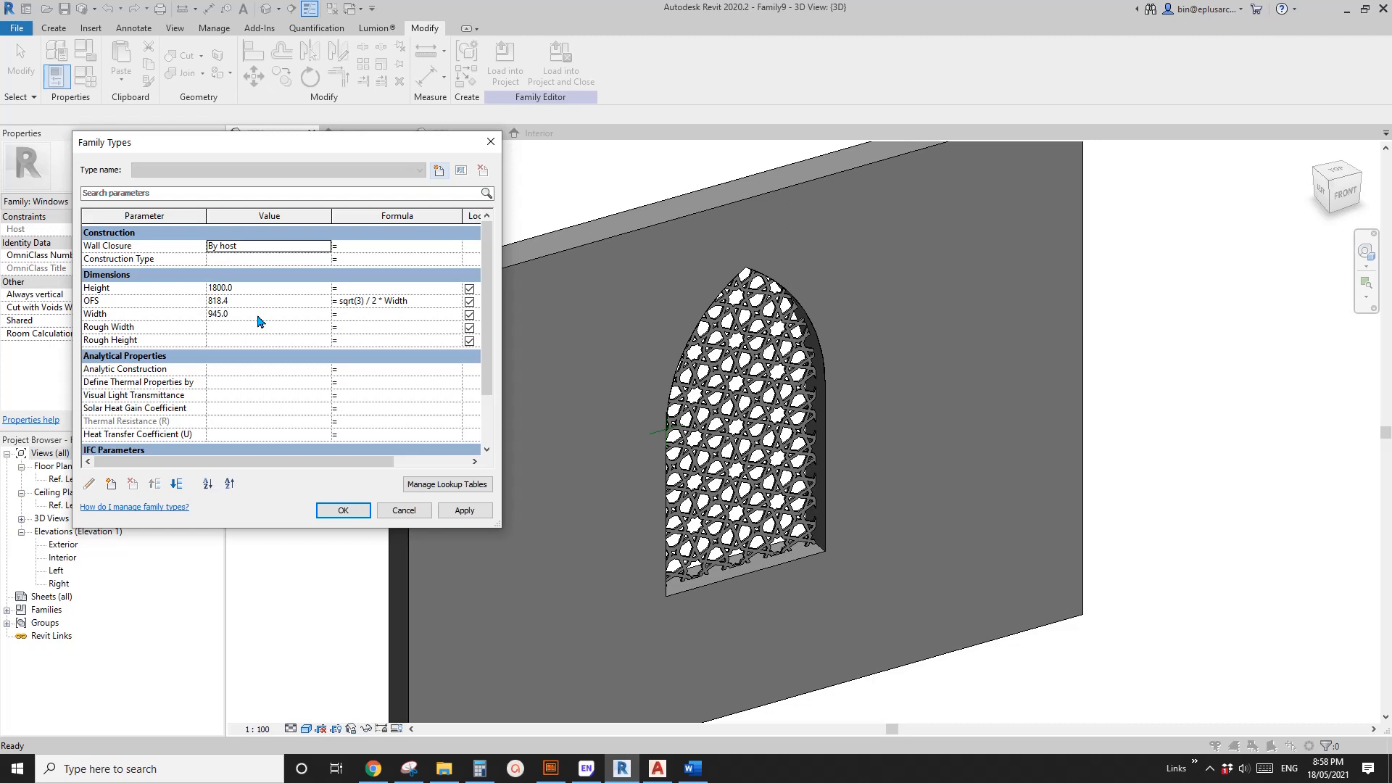
pyautogui.click(234, 319)
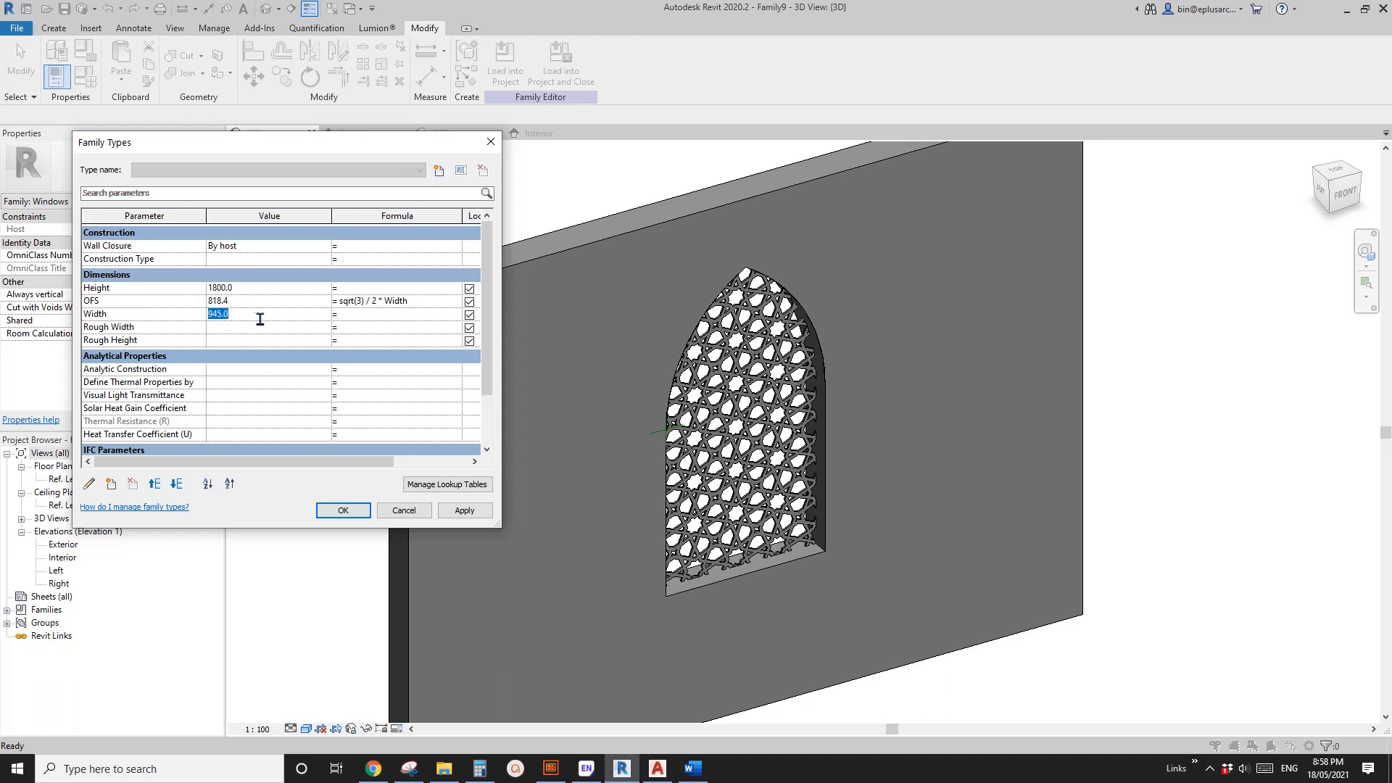
pyautogui.click(351, 510)
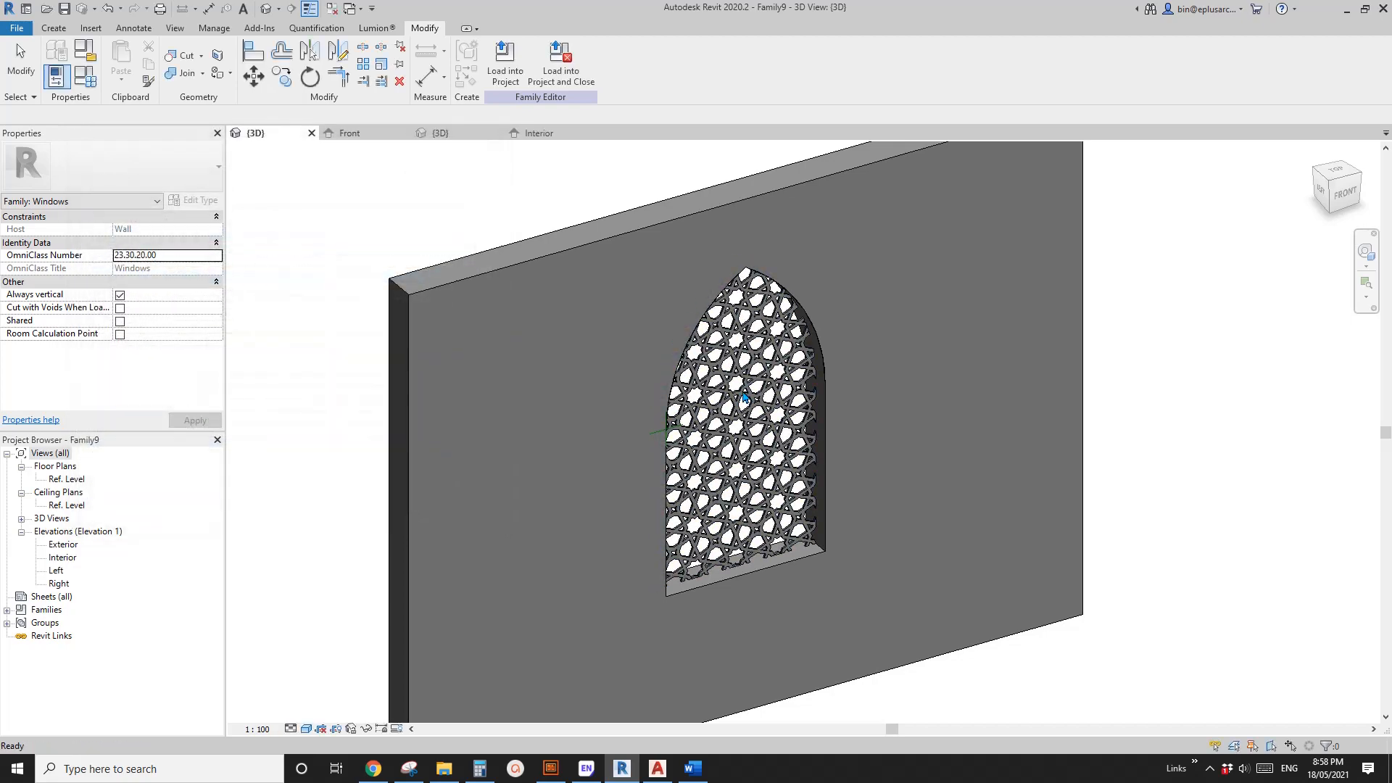
pyautogui.scroll(-2, 740, 435)
pyautogui.keyDown('shift'); pyautogui.moveTo(808, 445); pyautogui.dragTo(357, 407, button='middle'); pyautogui.keyUp('shift')
pyautogui.scroll(2, 794, 459)
pyautogui.keyDown('shift'); pyautogui.moveTo(854, 486); pyautogui.dragTo(763, 382, button='middle'); pyautogui.keyUp('shift')
pyautogui.keyDown('shift'); pyautogui.moveTo(763, 382); pyautogui.dragTo(788, 385, button='middle'); pyautogui.keyUp('shift')
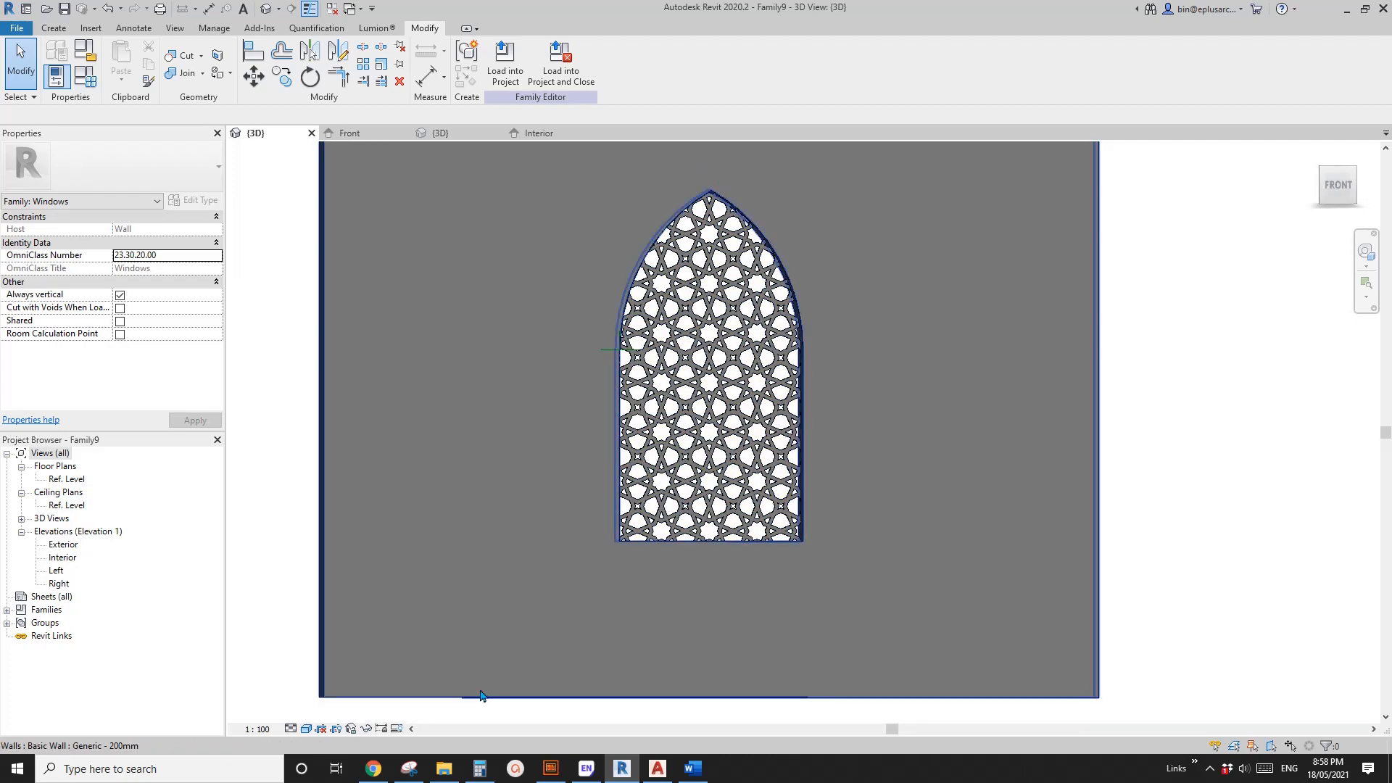
# Switch to Chrome and preview the Shutterstock set of Islamic windows in the image search results for reference shapes
pyautogui.click(376, 768)
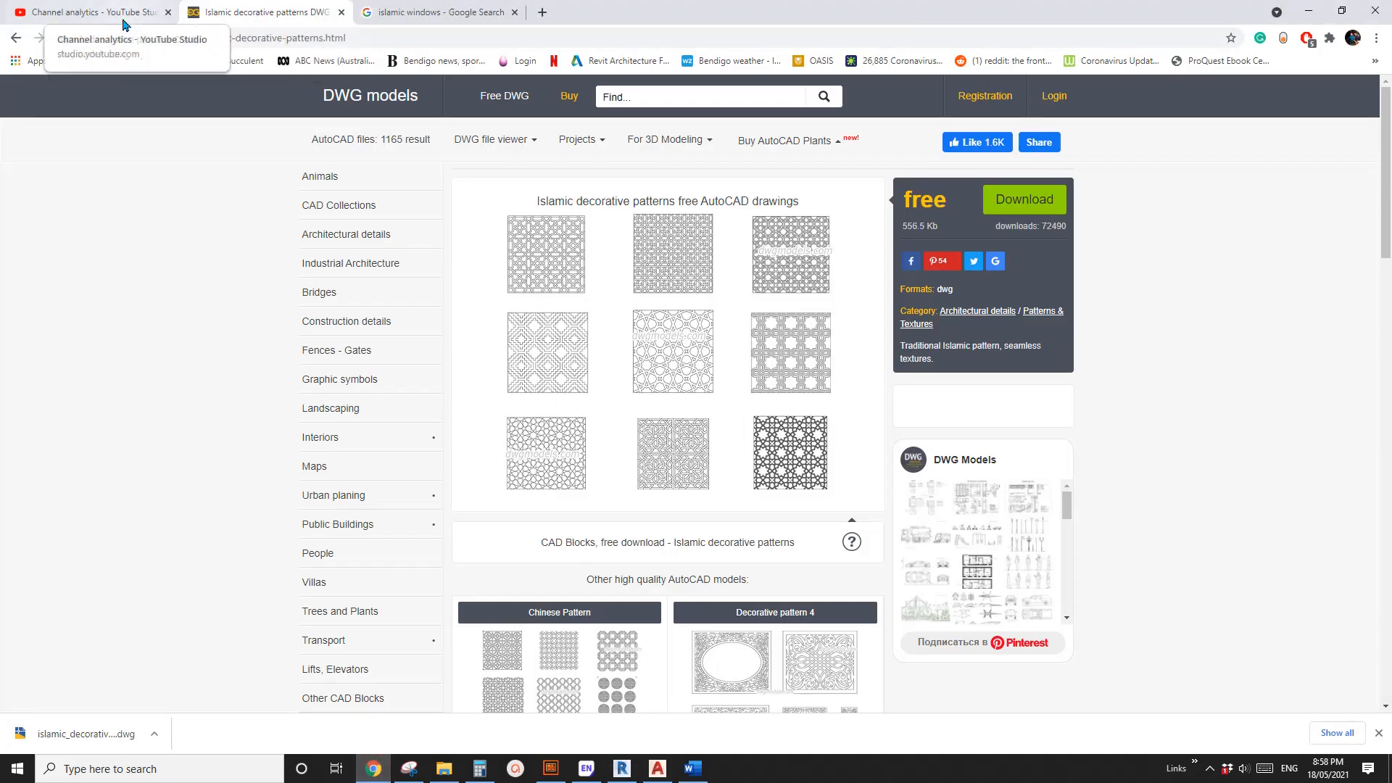
pyautogui.click(461, 17)
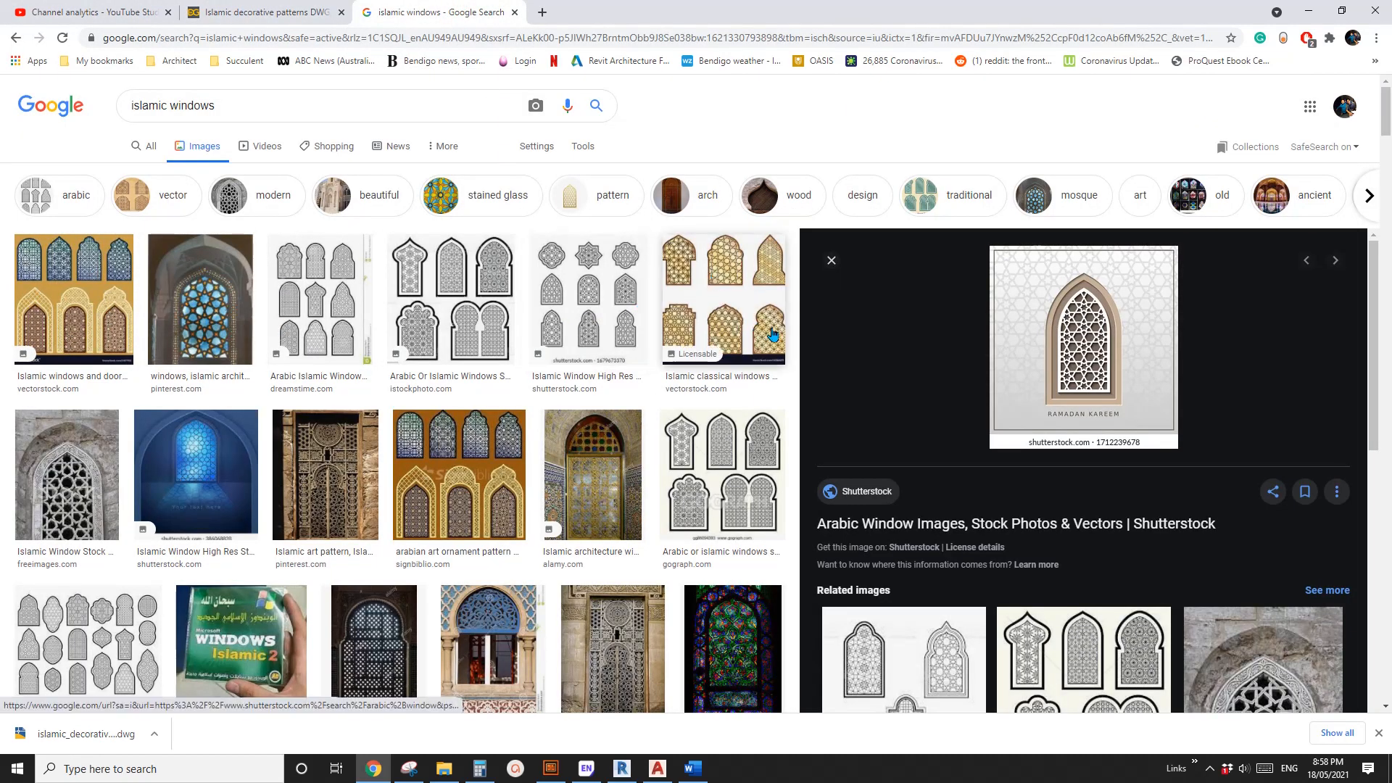
pyautogui.click(556, 299)
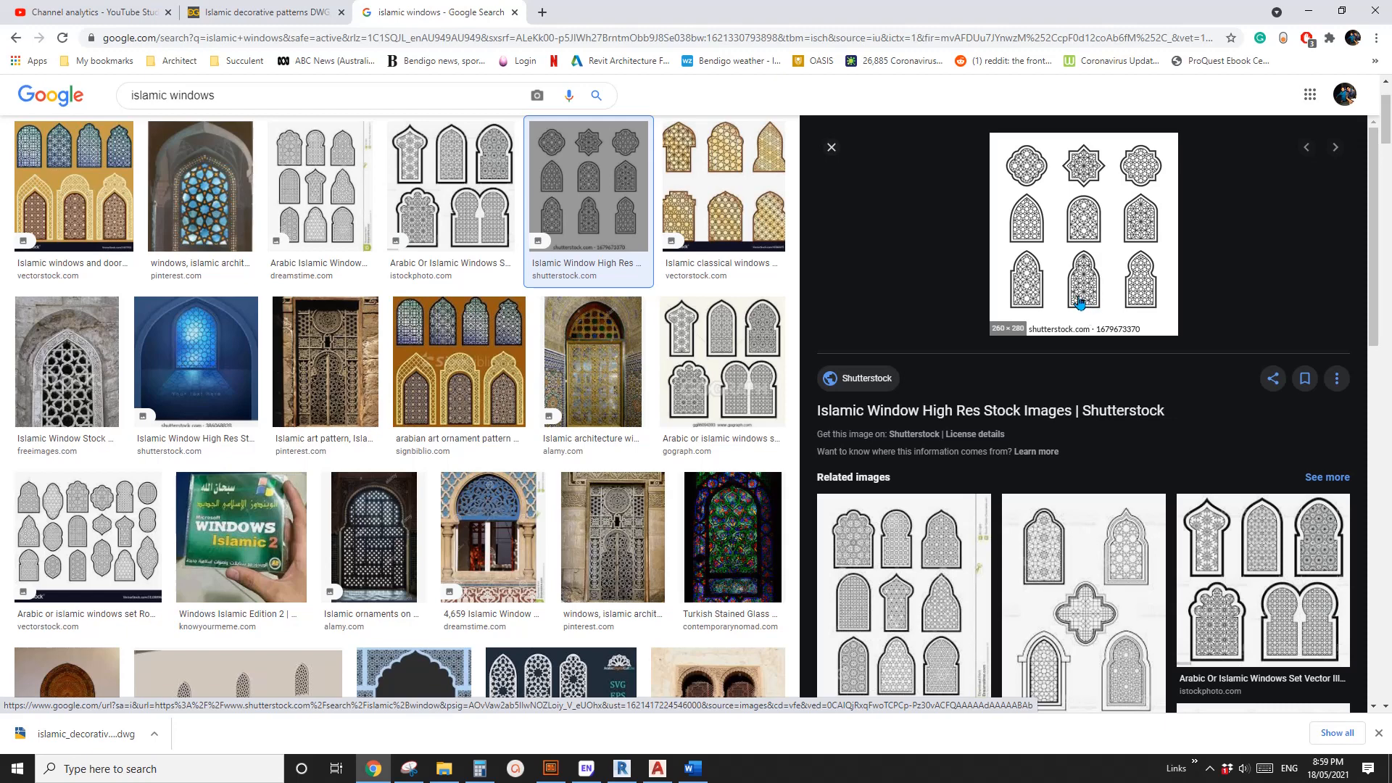
# Switch back to Revit and examine the arched lattice window at an angle in the host wall
pyautogui.click(622, 768)
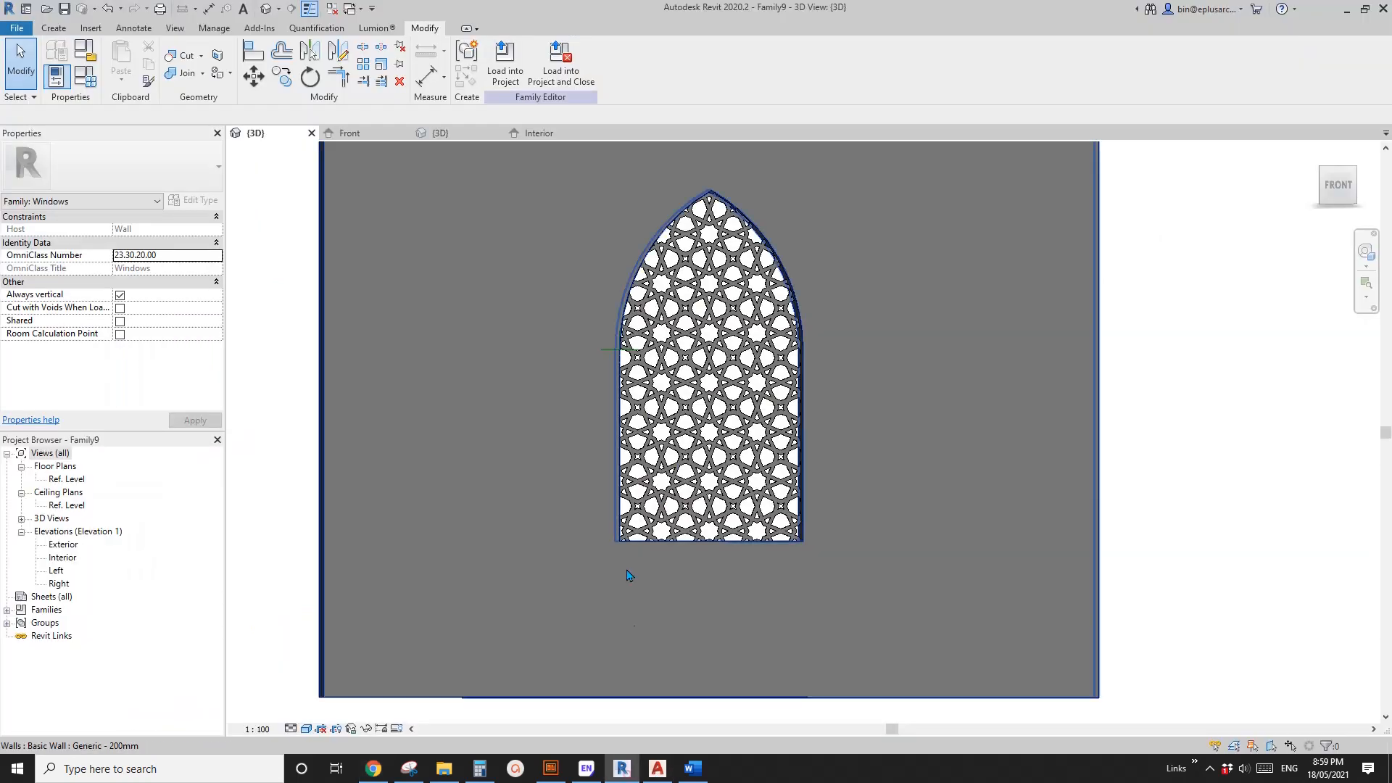
pyautogui.scroll(-3, 627, 575)
pyautogui.keyDown('shift'); pyautogui.moveTo(627, 574); pyautogui.dragTo(911, 568, button='middle'); pyautogui.keyUp('shift')
pyautogui.scroll(2, 776, 509)
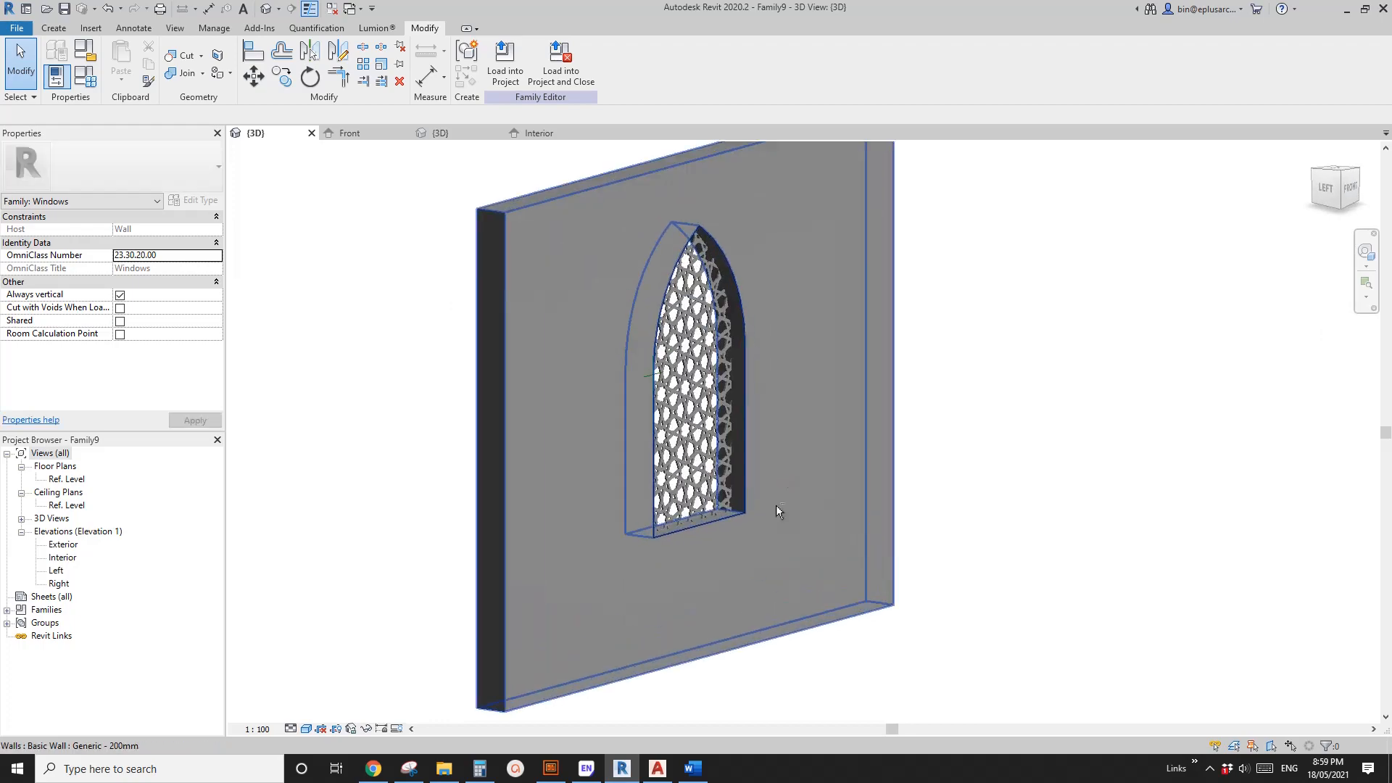
pyautogui.keyDown('shift'); pyautogui.moveTo(776, 509); pyautogui.dragTo(916, 488, button='middle'); pyautogui.keyUp('shift')
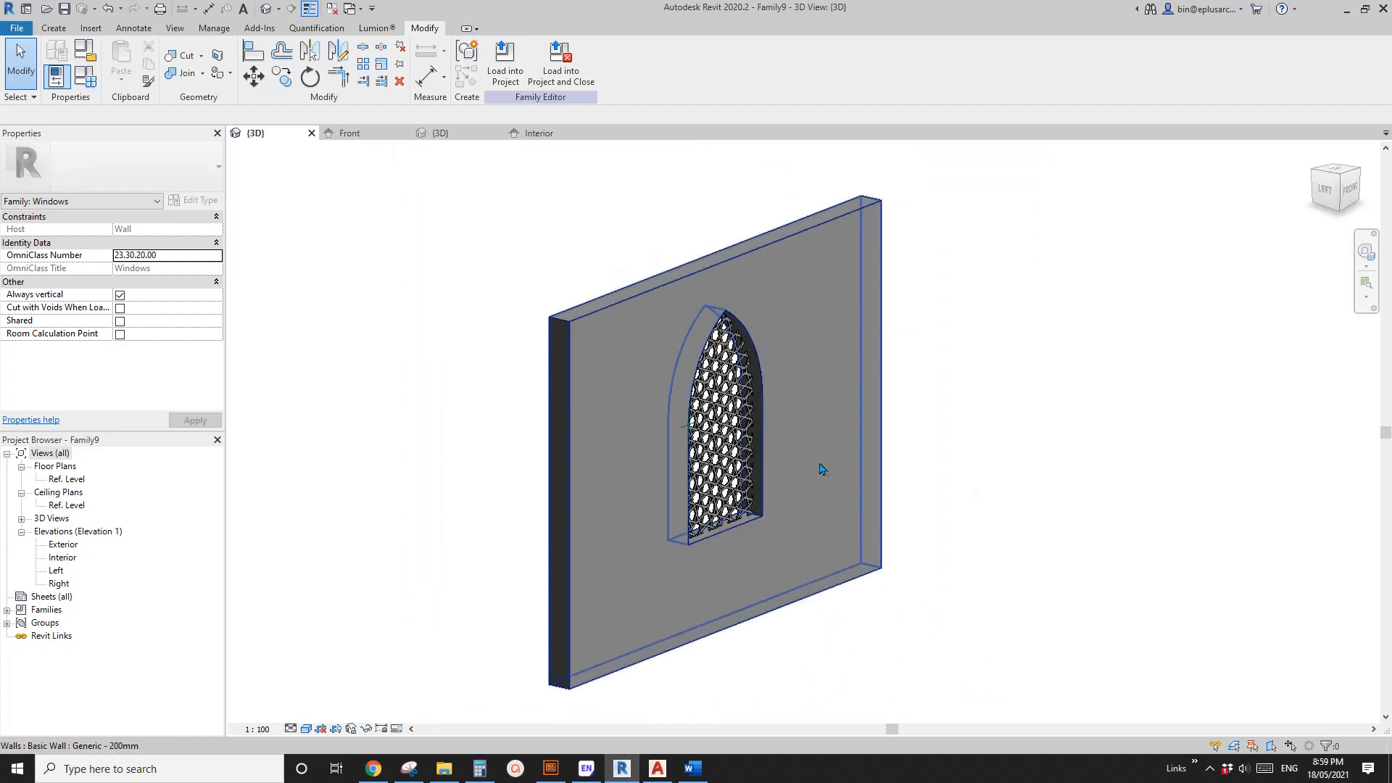